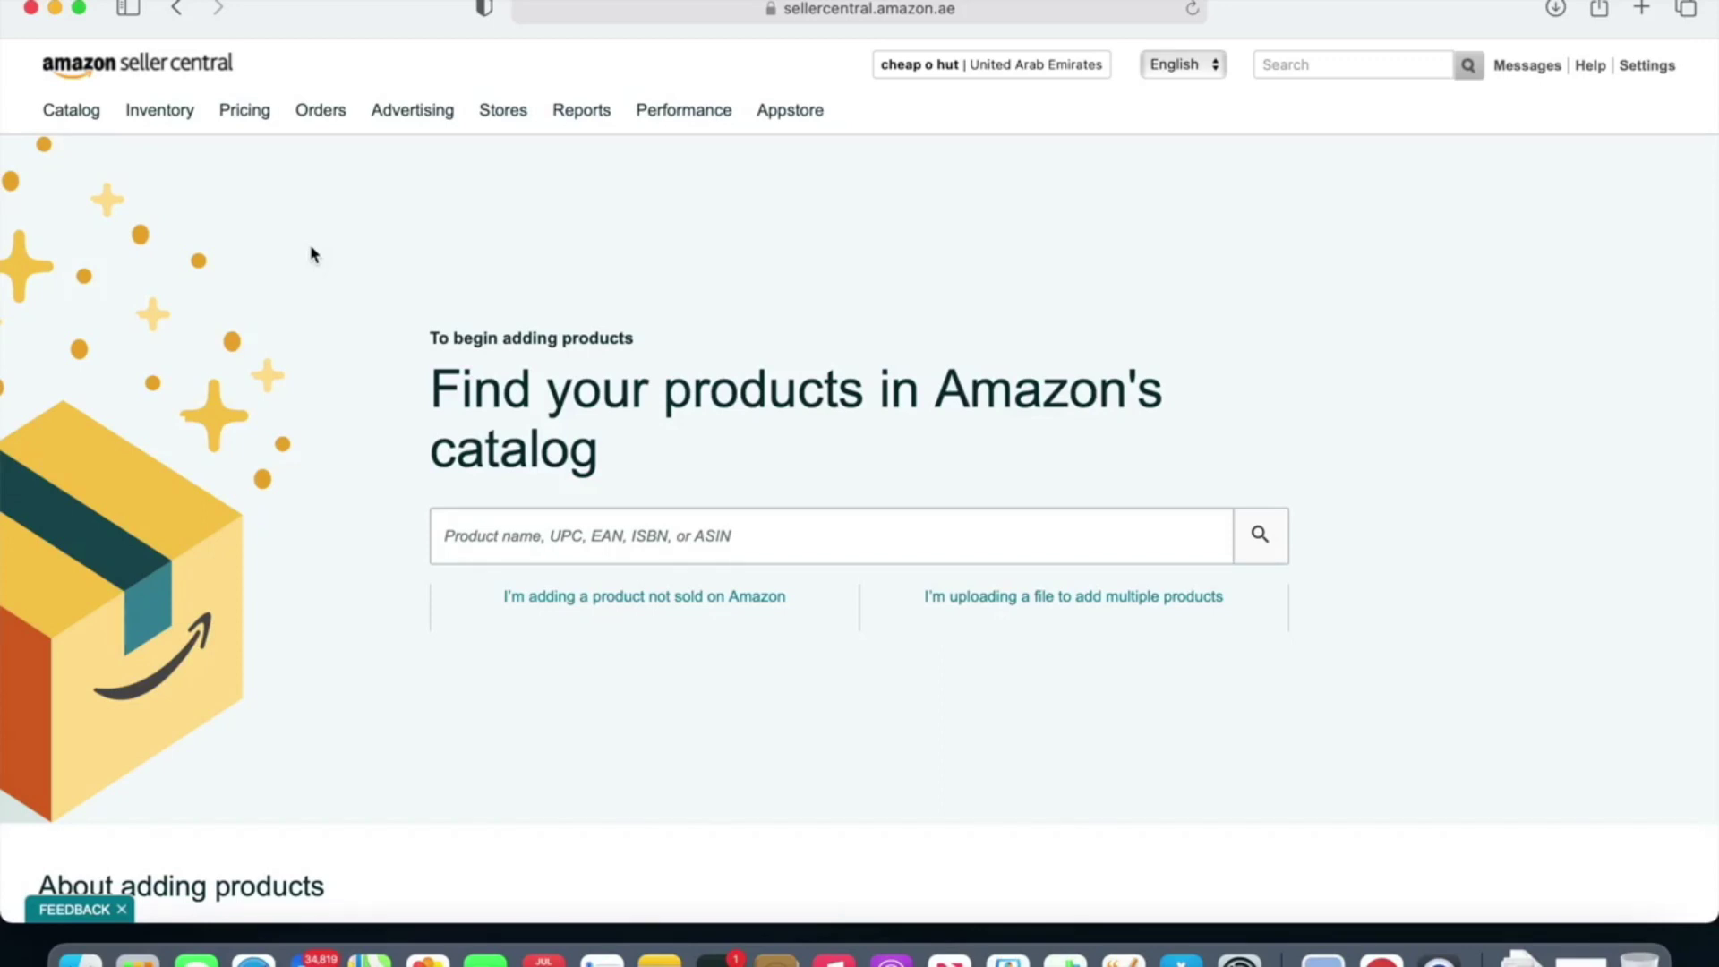
Step: Search Amazon's catalog for "tapal" and look through the product results
left_click(501, 528)
type("tapal")
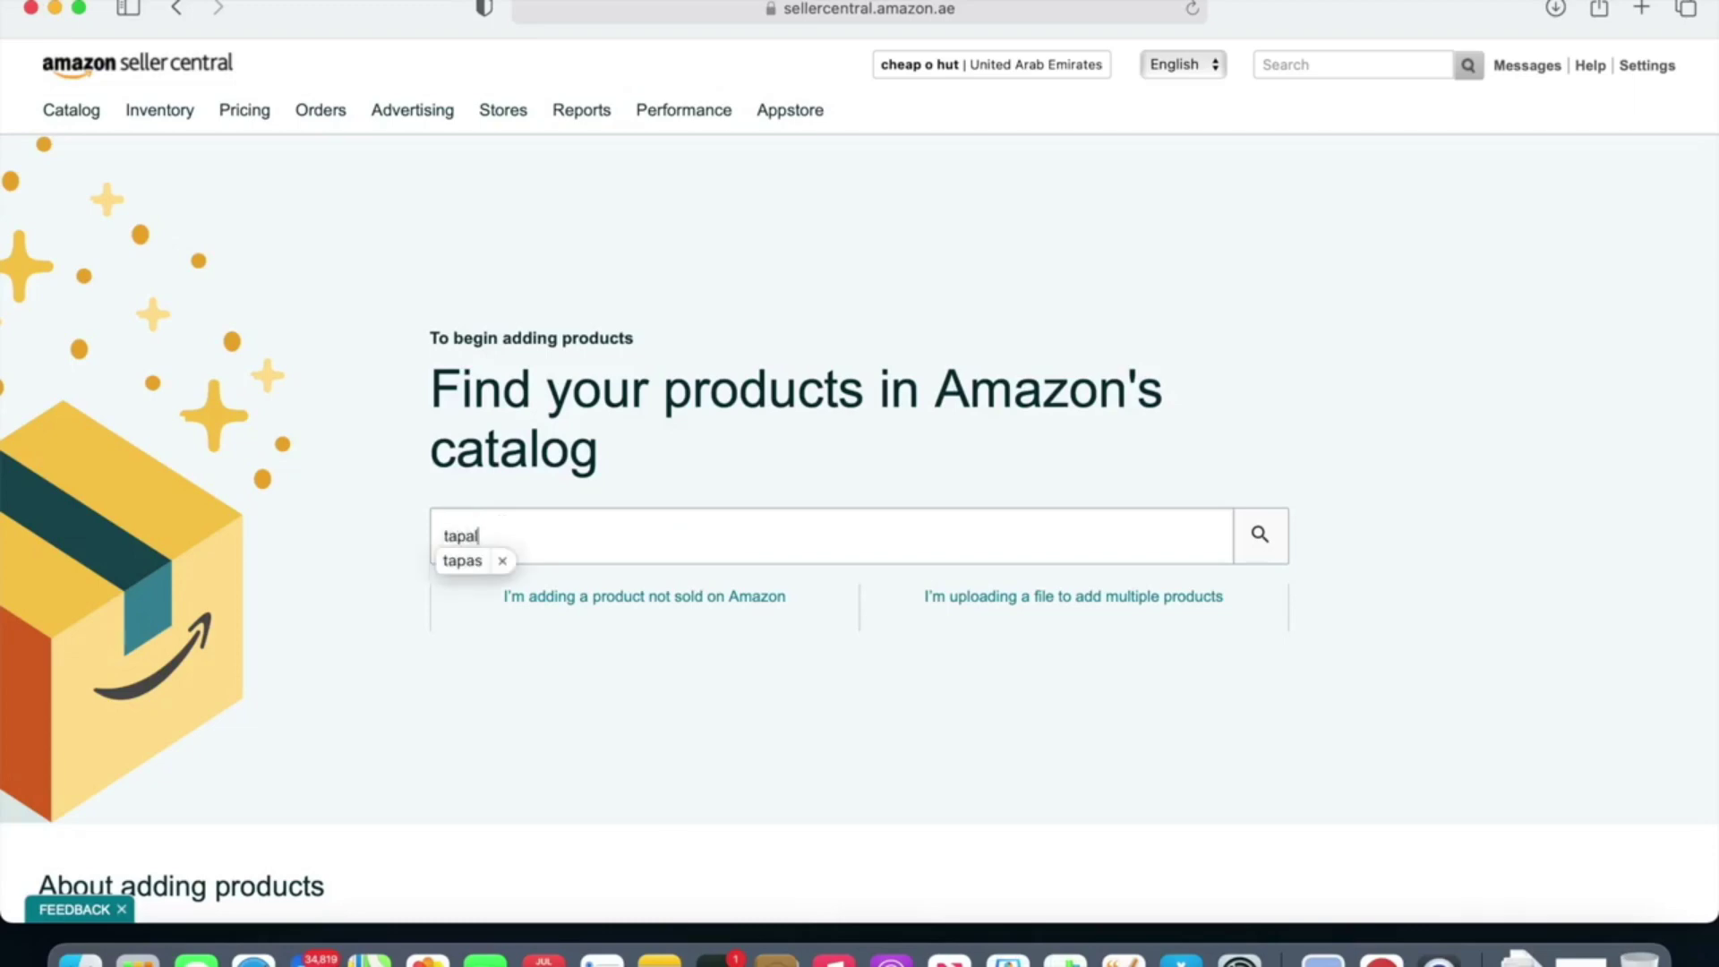
key("Return")
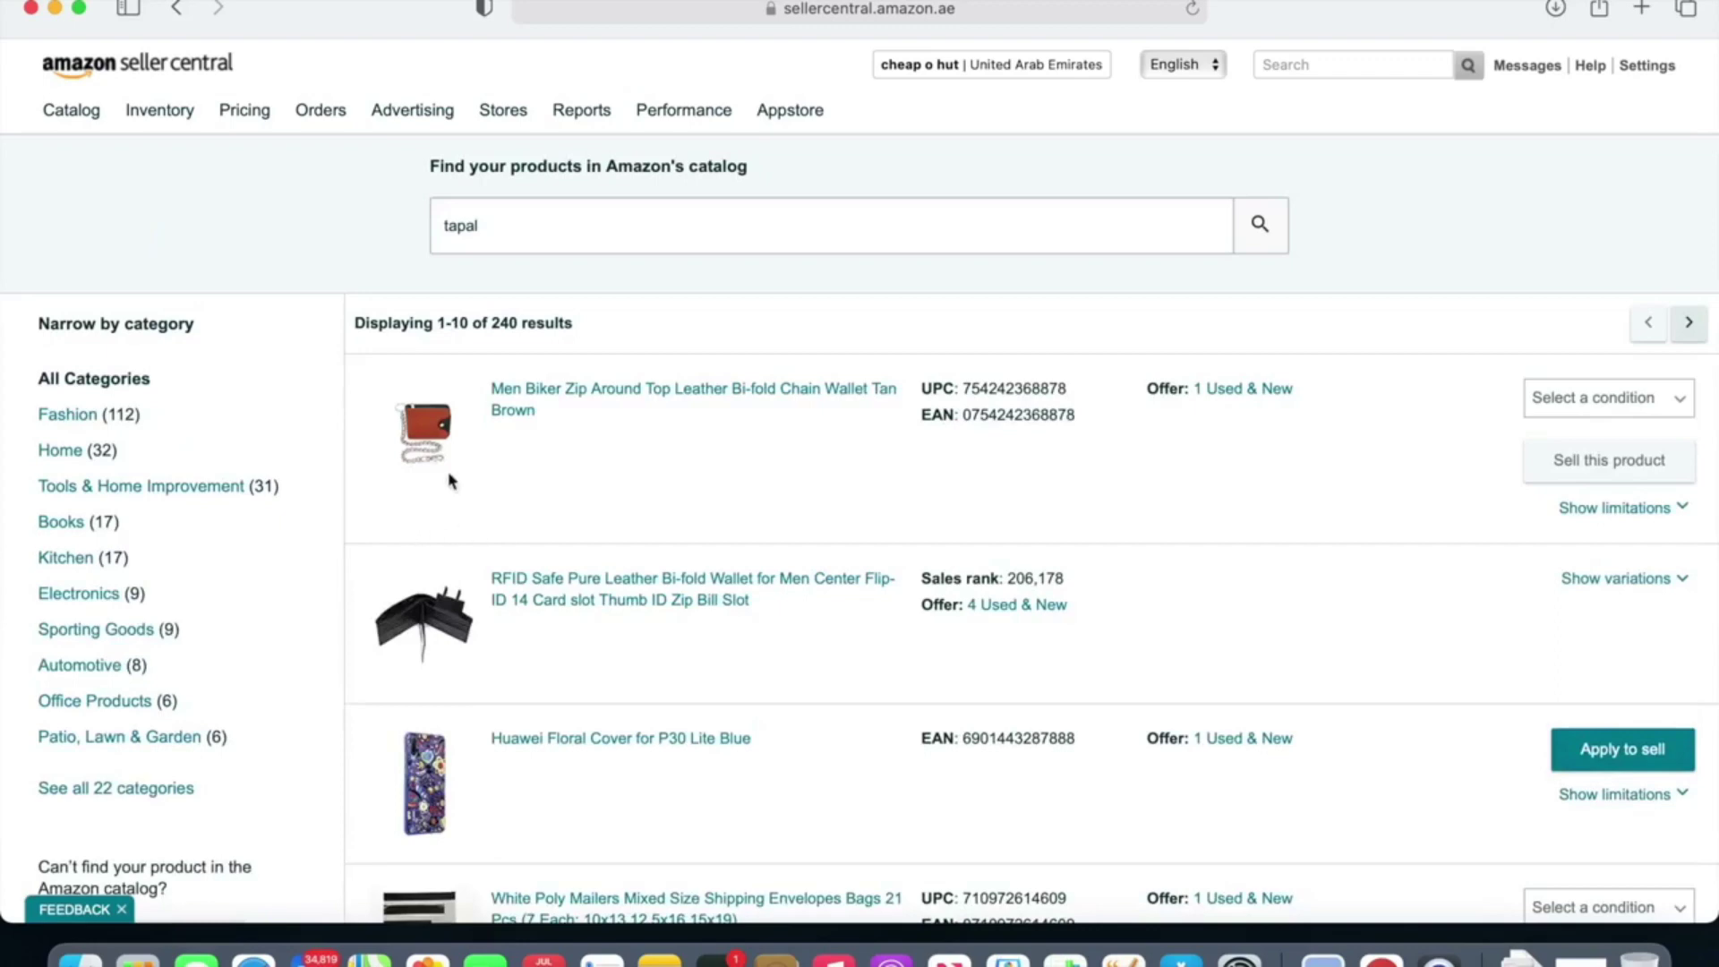
scroll(745, 270, "down", 3)
scroll(859, 483, "up", 4)
scroll(1078, 388, "down", 2)
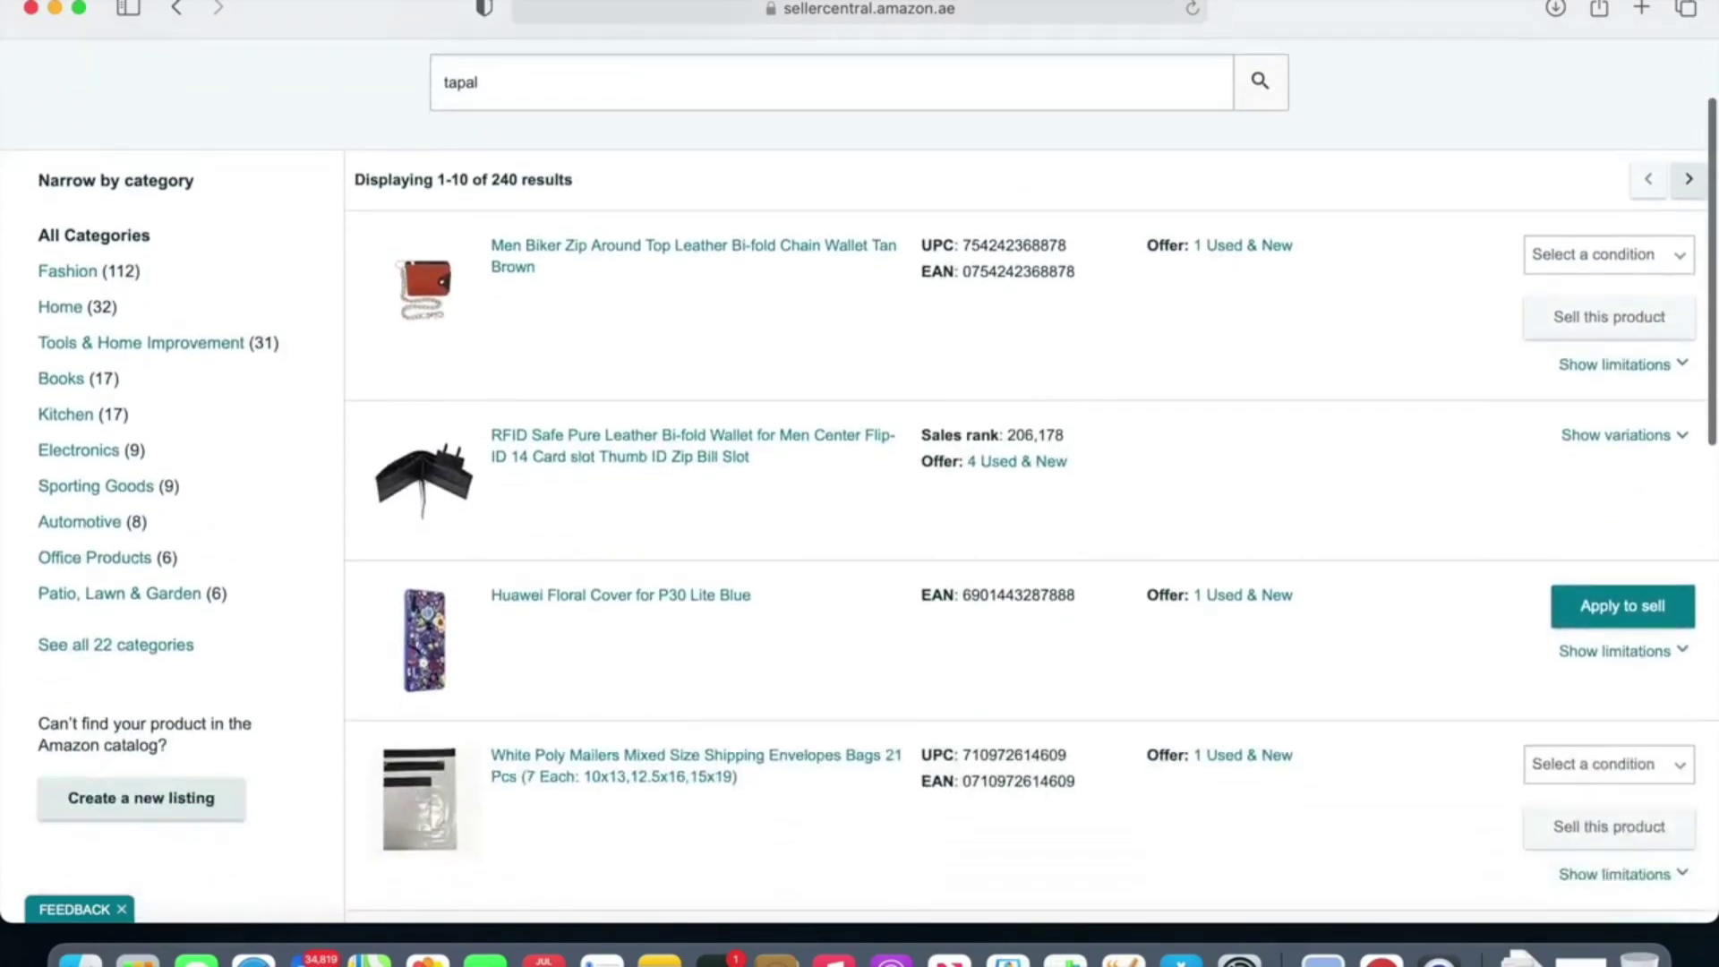
Step: Open the selling application for the Huawei Floral Cover, check the purchase invoice requirements for brand approval, and return to the catalog results
left_click(1629, 610)
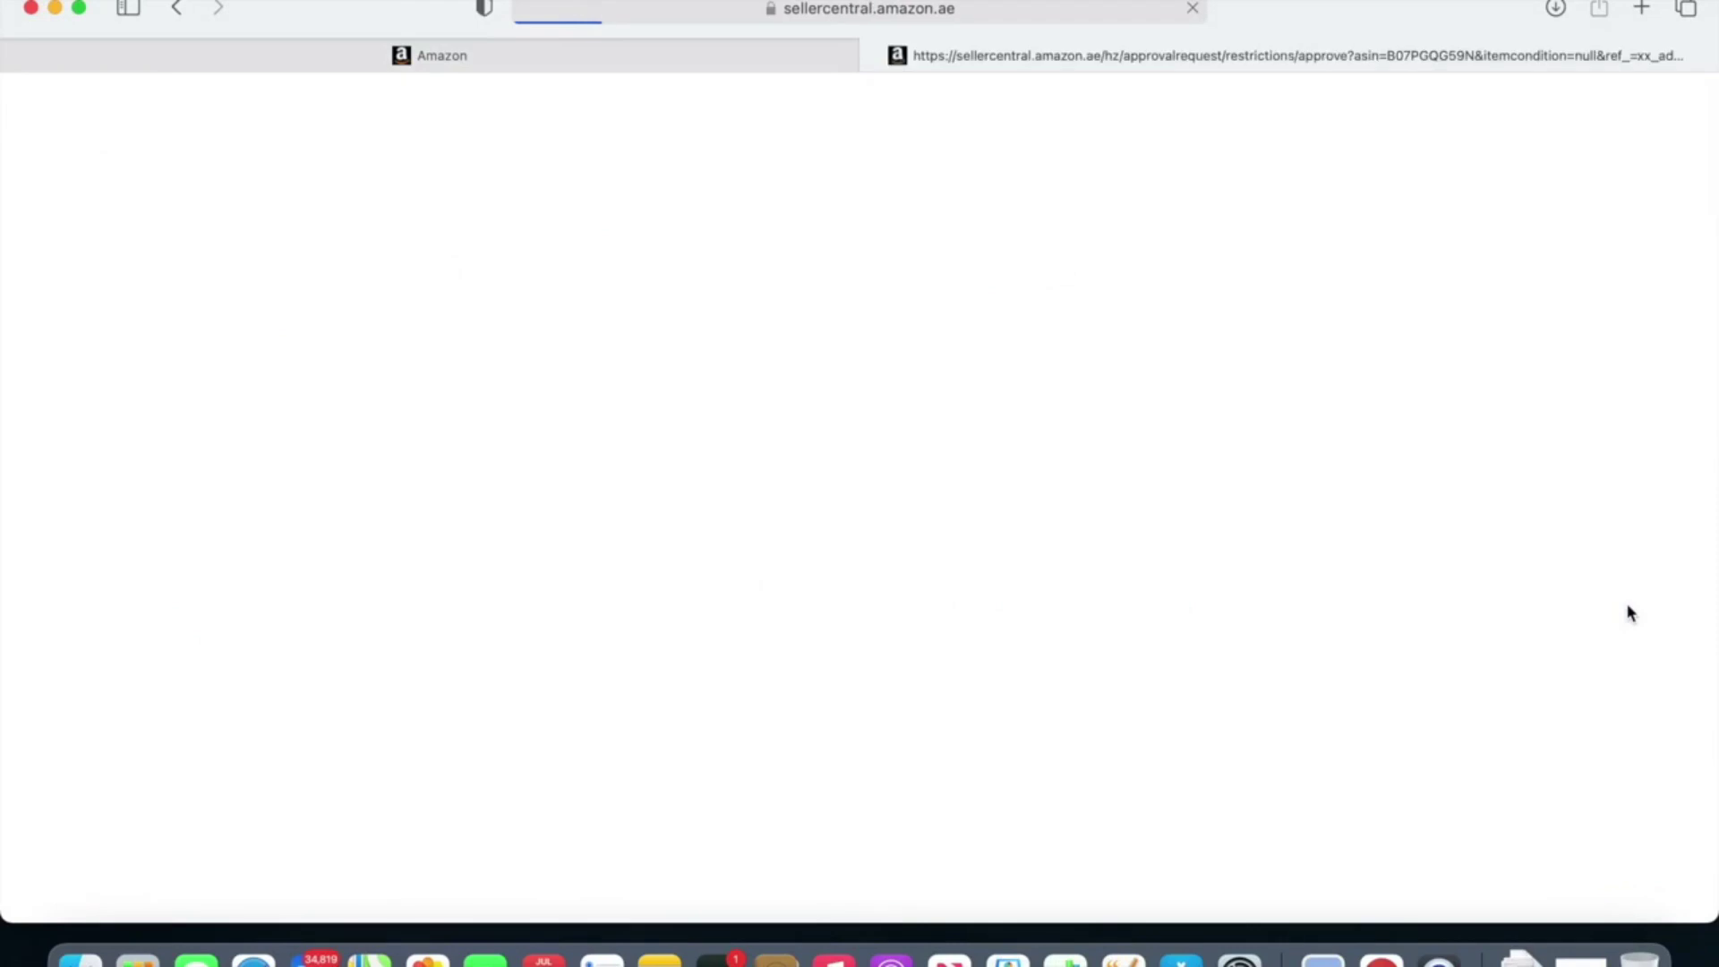
left_click(179, 383)
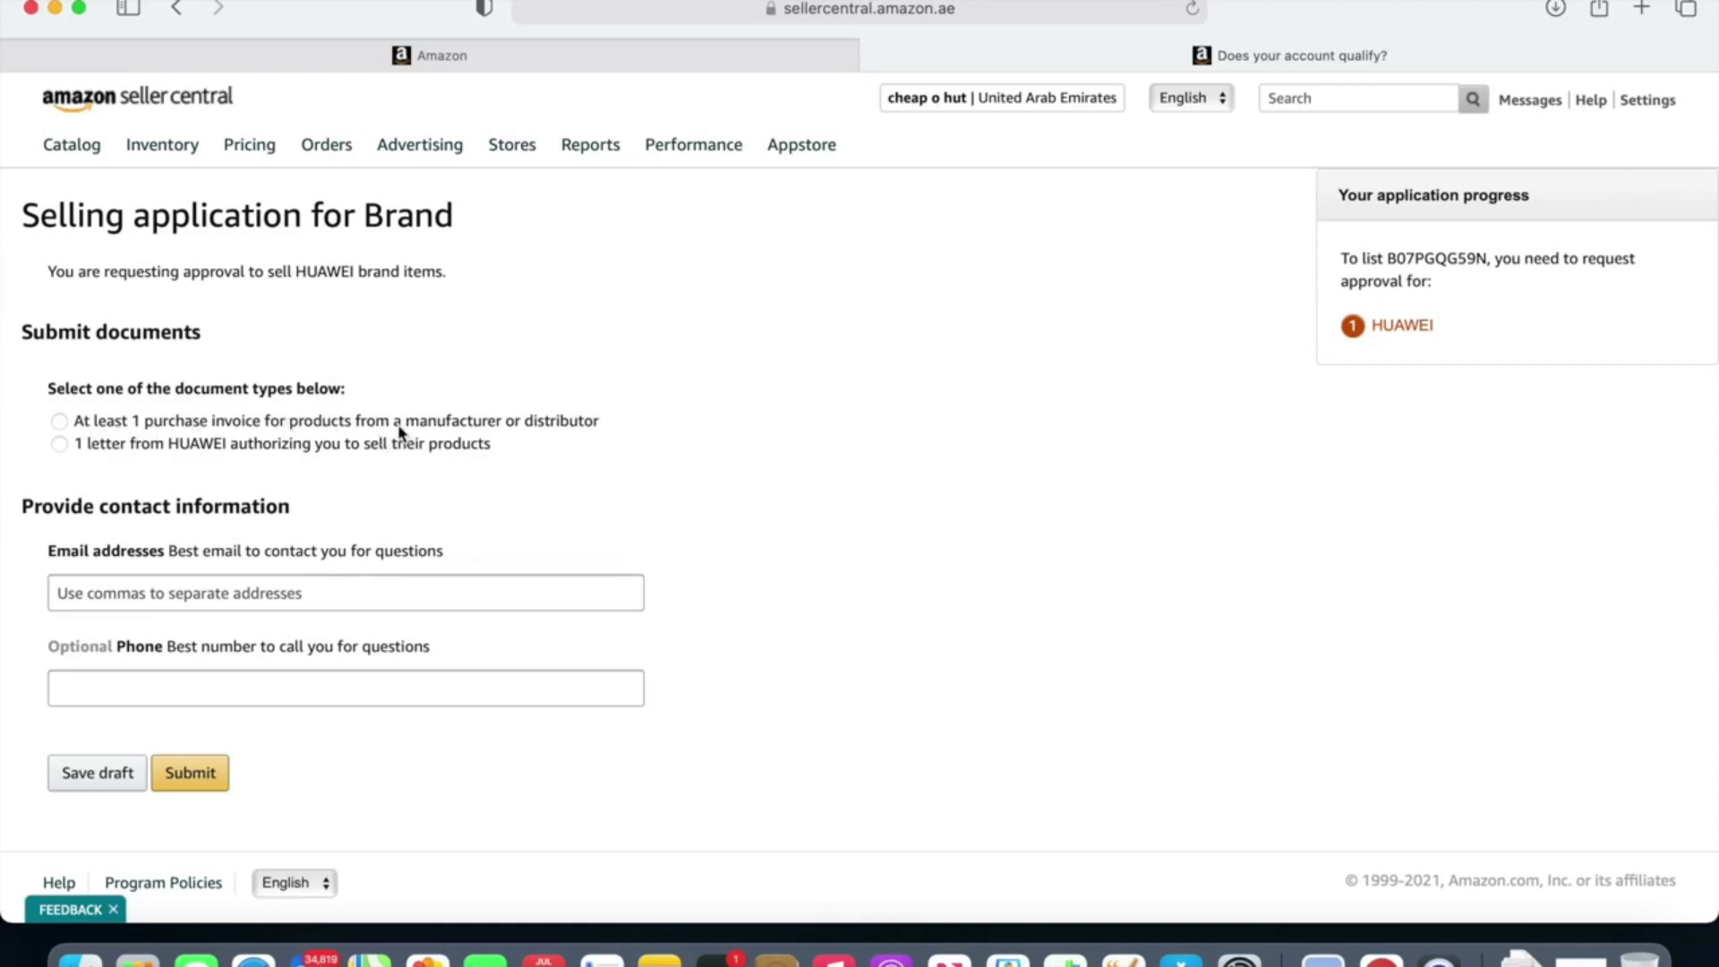
left_click(59, 422)
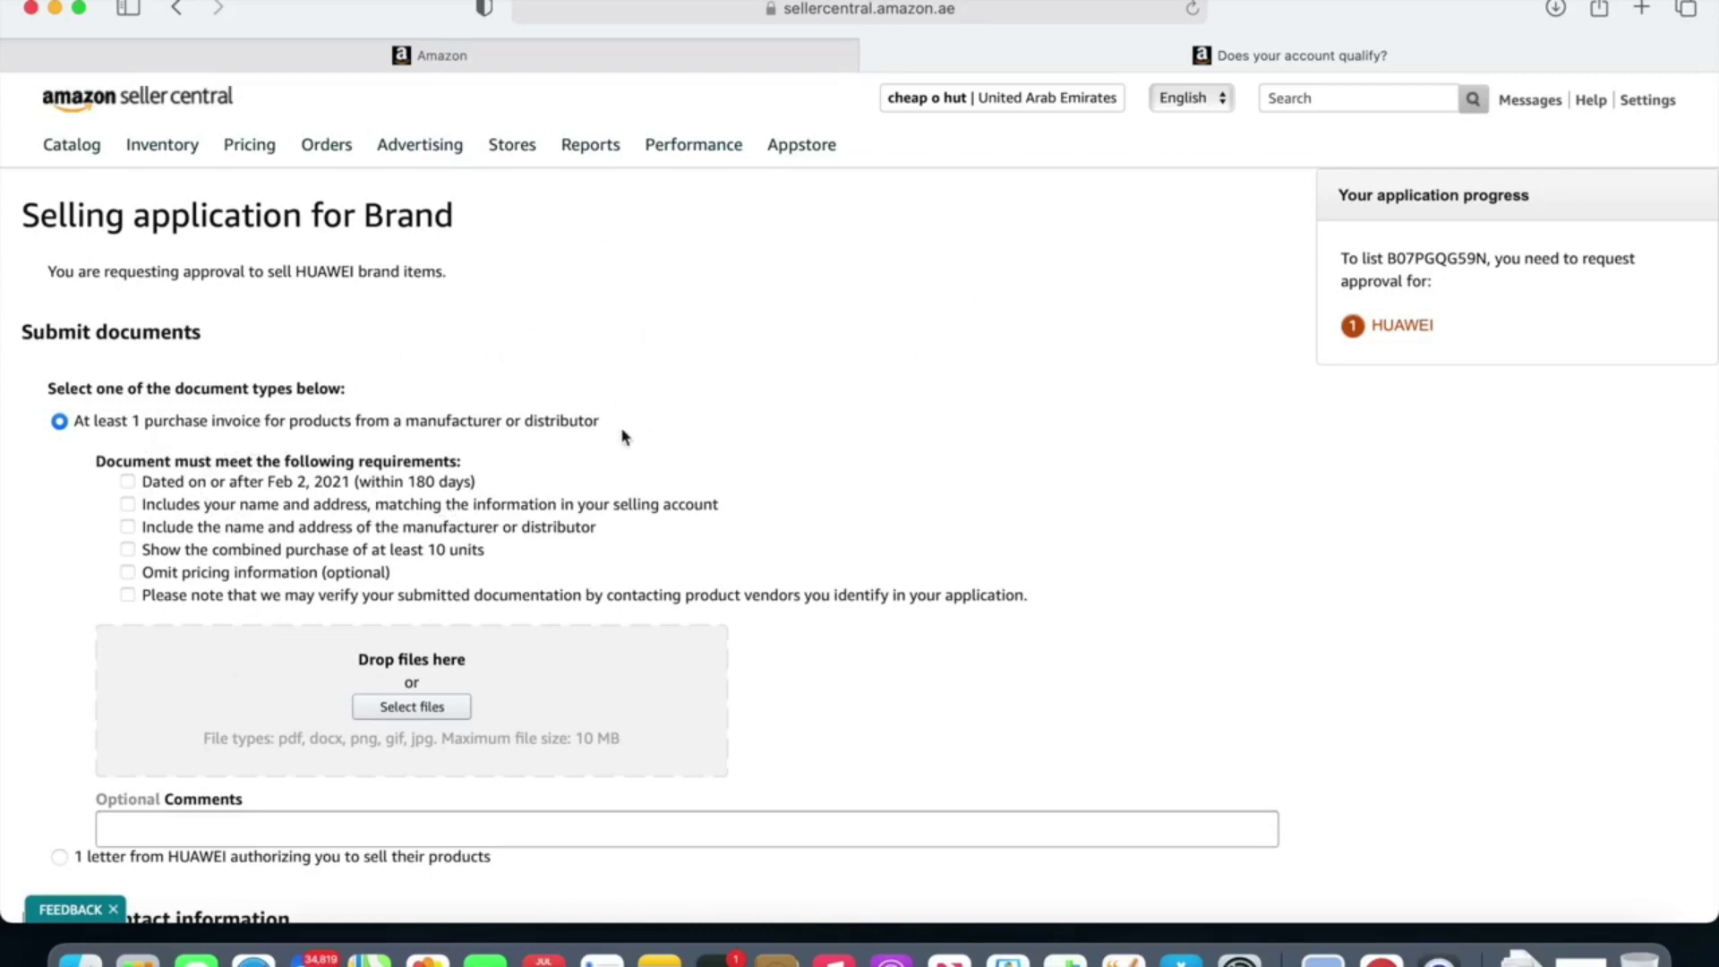
left_click(172, 10)
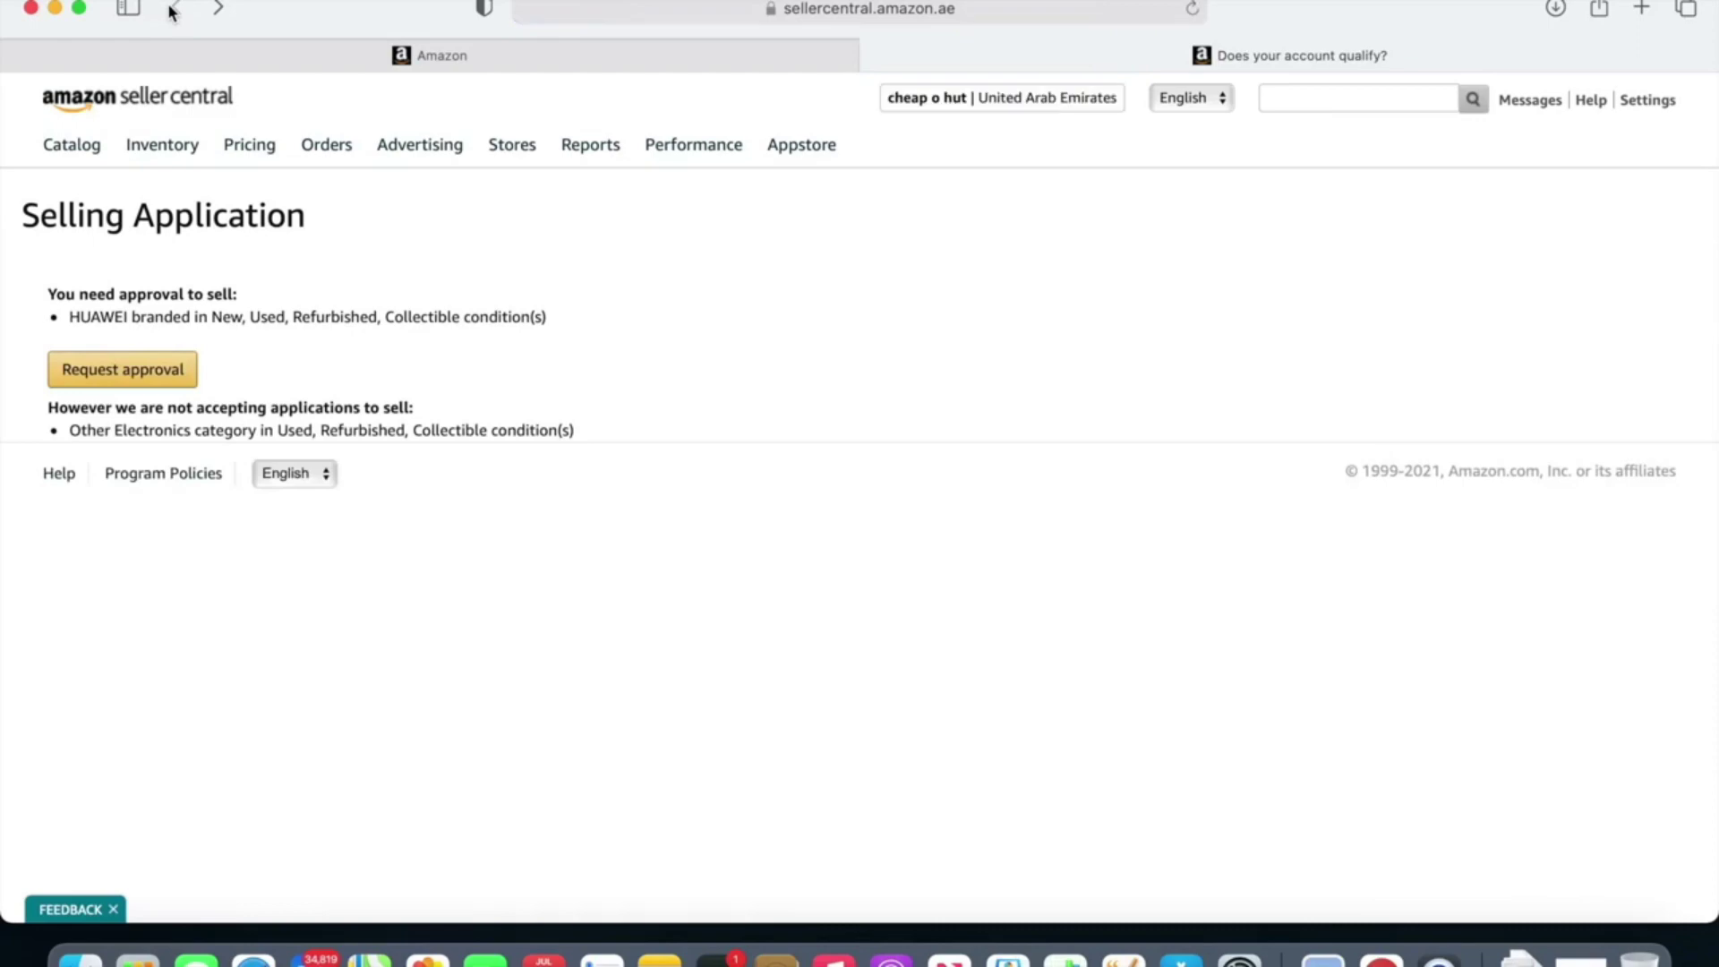
left_click(447, 61)
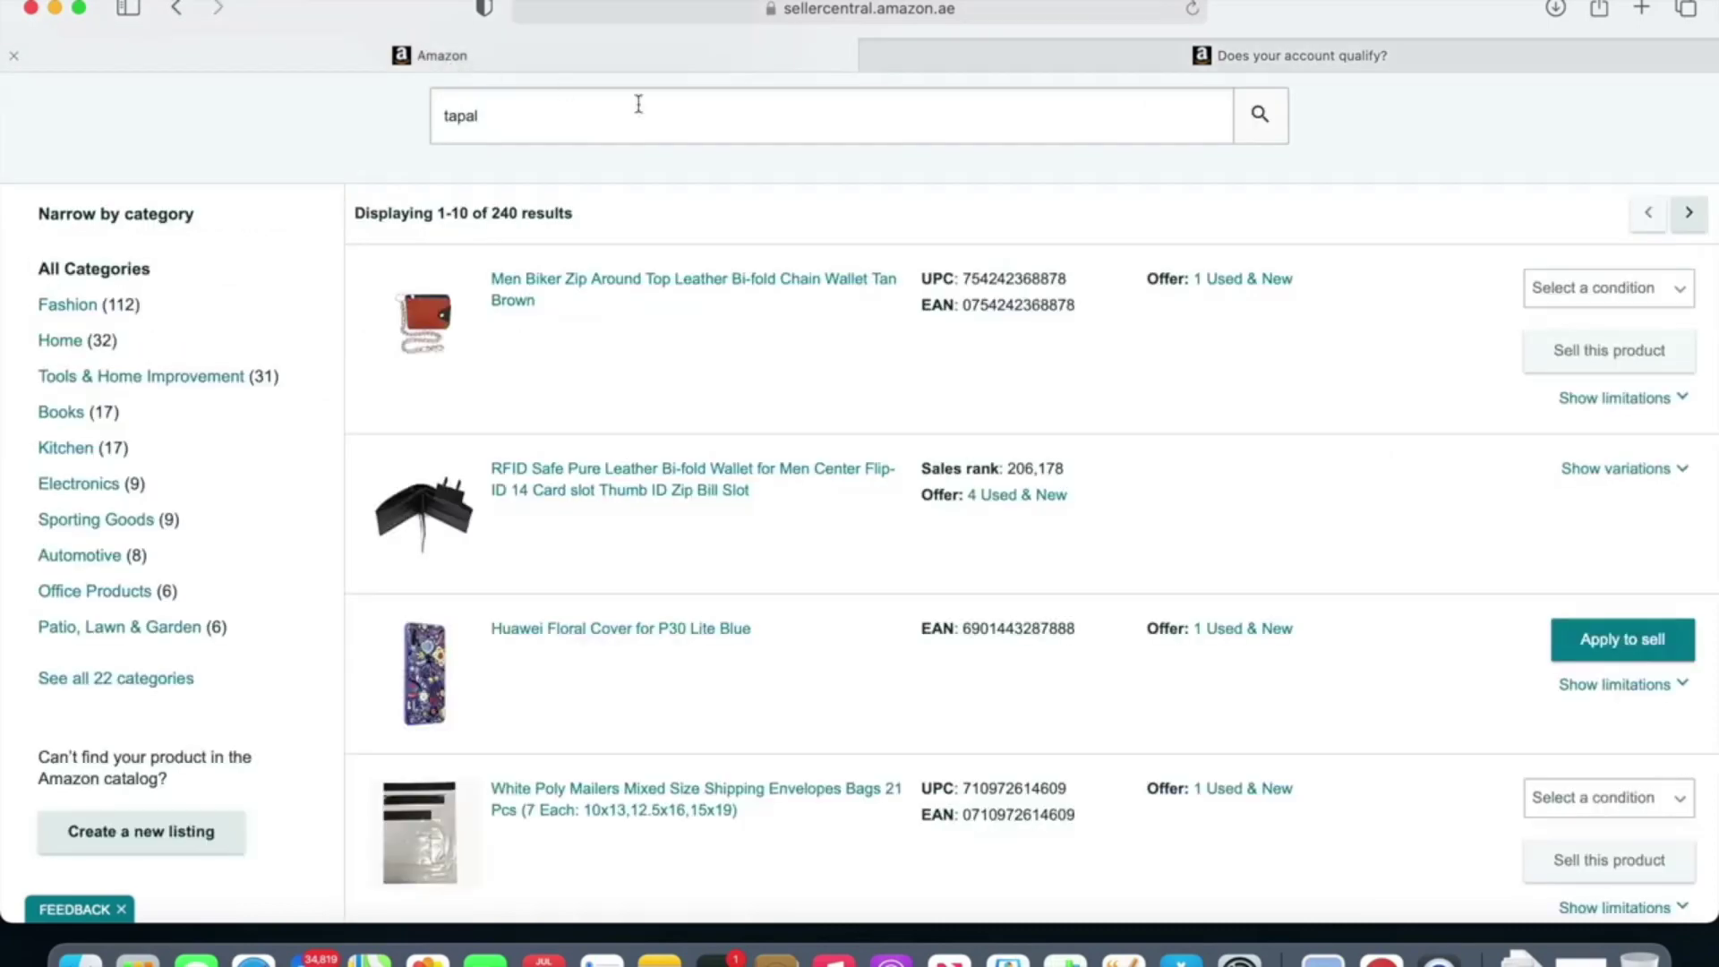
left_click(873, 56)
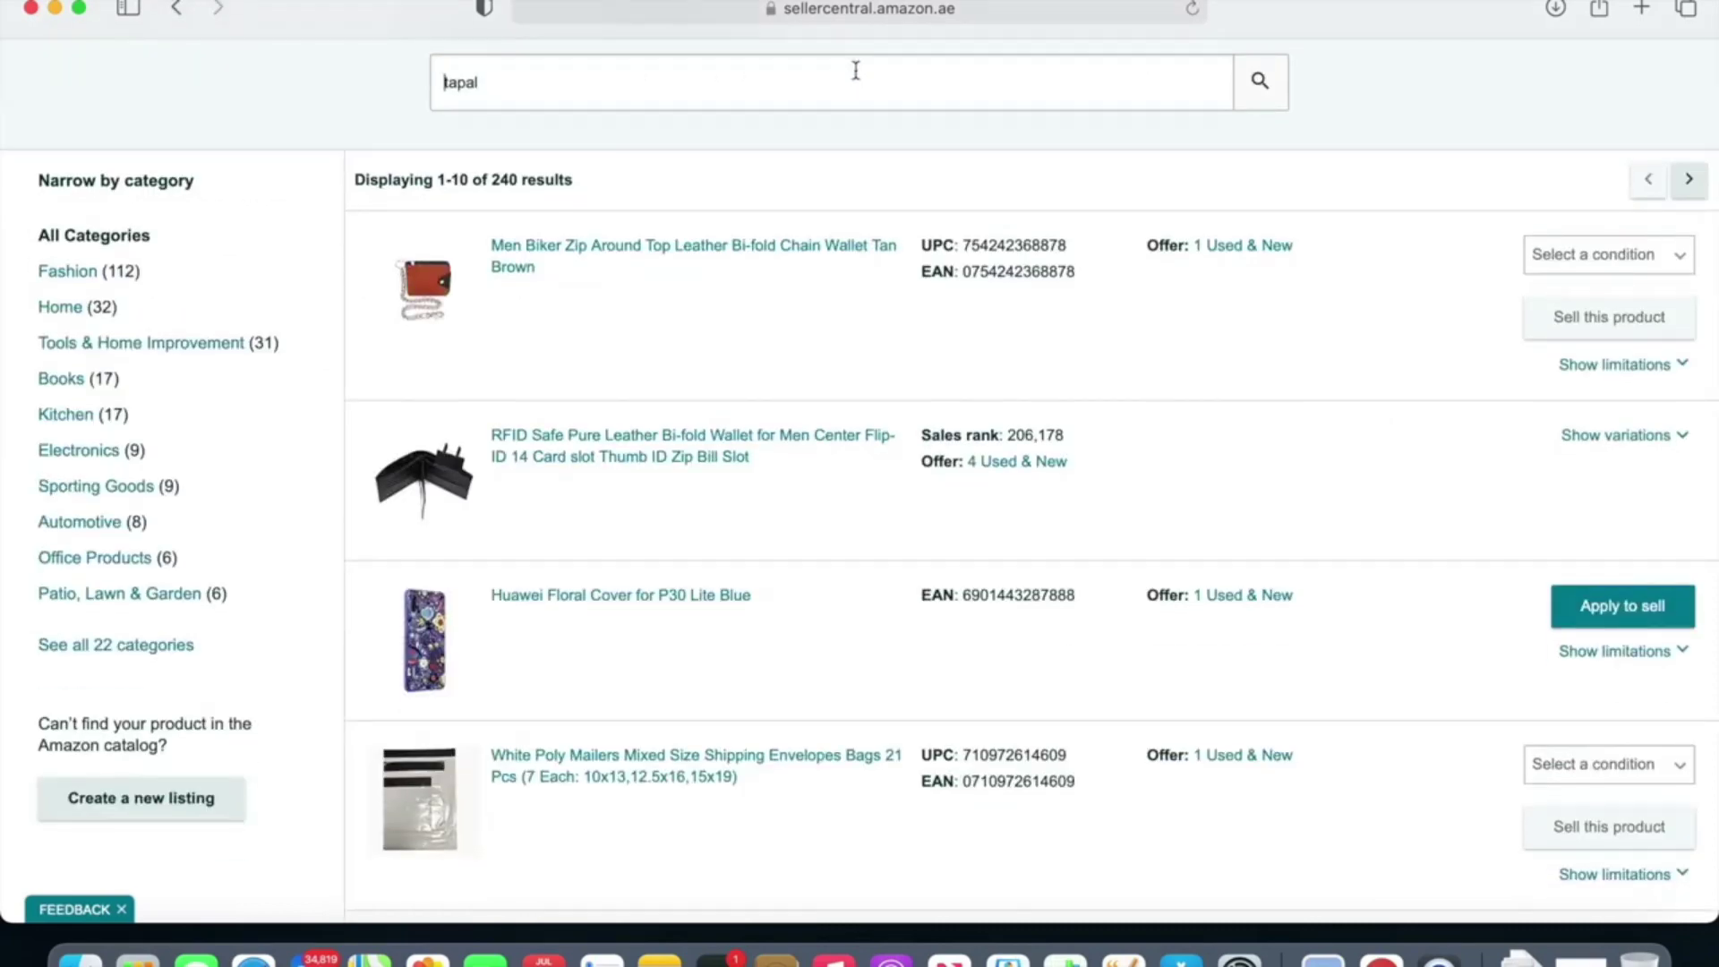
Step: Search the catalog for "colgate" and find the Colgate Extra Clean Toothbrush Med Value Pack Of 4 Units in the results
left_click(903, 82)
key("BackSpace")
key("BackSpace")
key("BackSpace")
key("BackSpace")
key("BackSpace")
type("colgate")
key("Return")
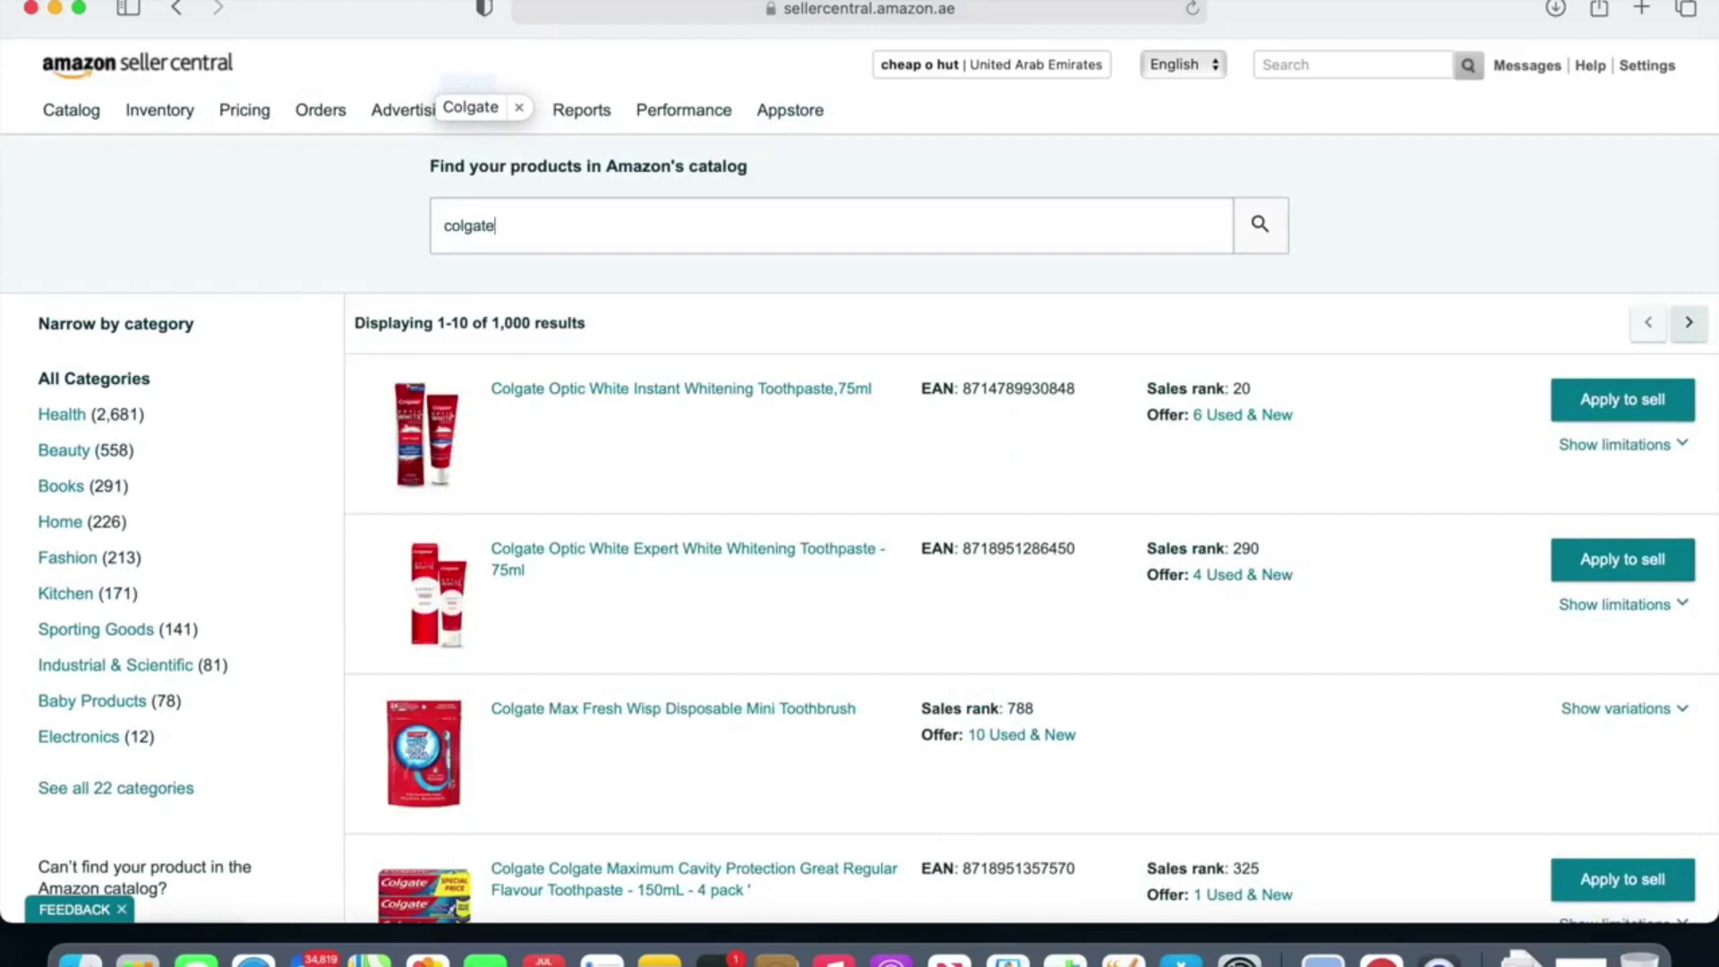
scroll(1506, 201, "down", 1)
scroll(1029, 484, "down", 10)
scroll(1215, 515, "down", 2)
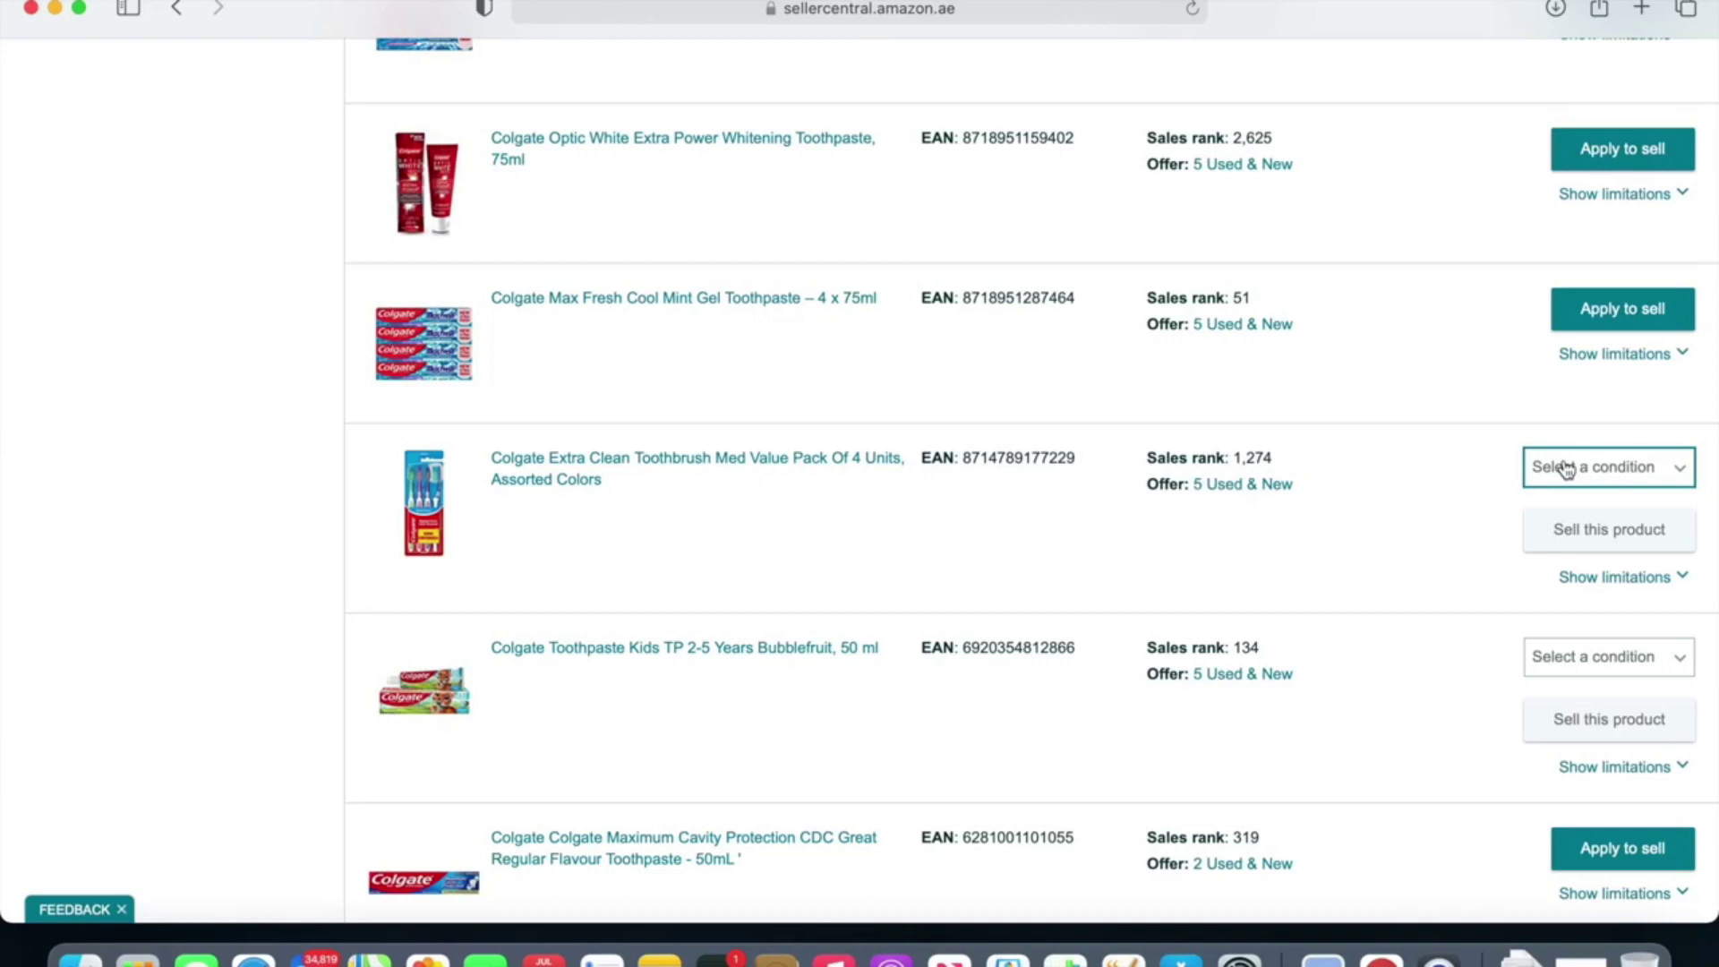
Step: Open the toothbrush pack's Amazon product page and review its price, details and other sellers' offers
left_click(771, 469)
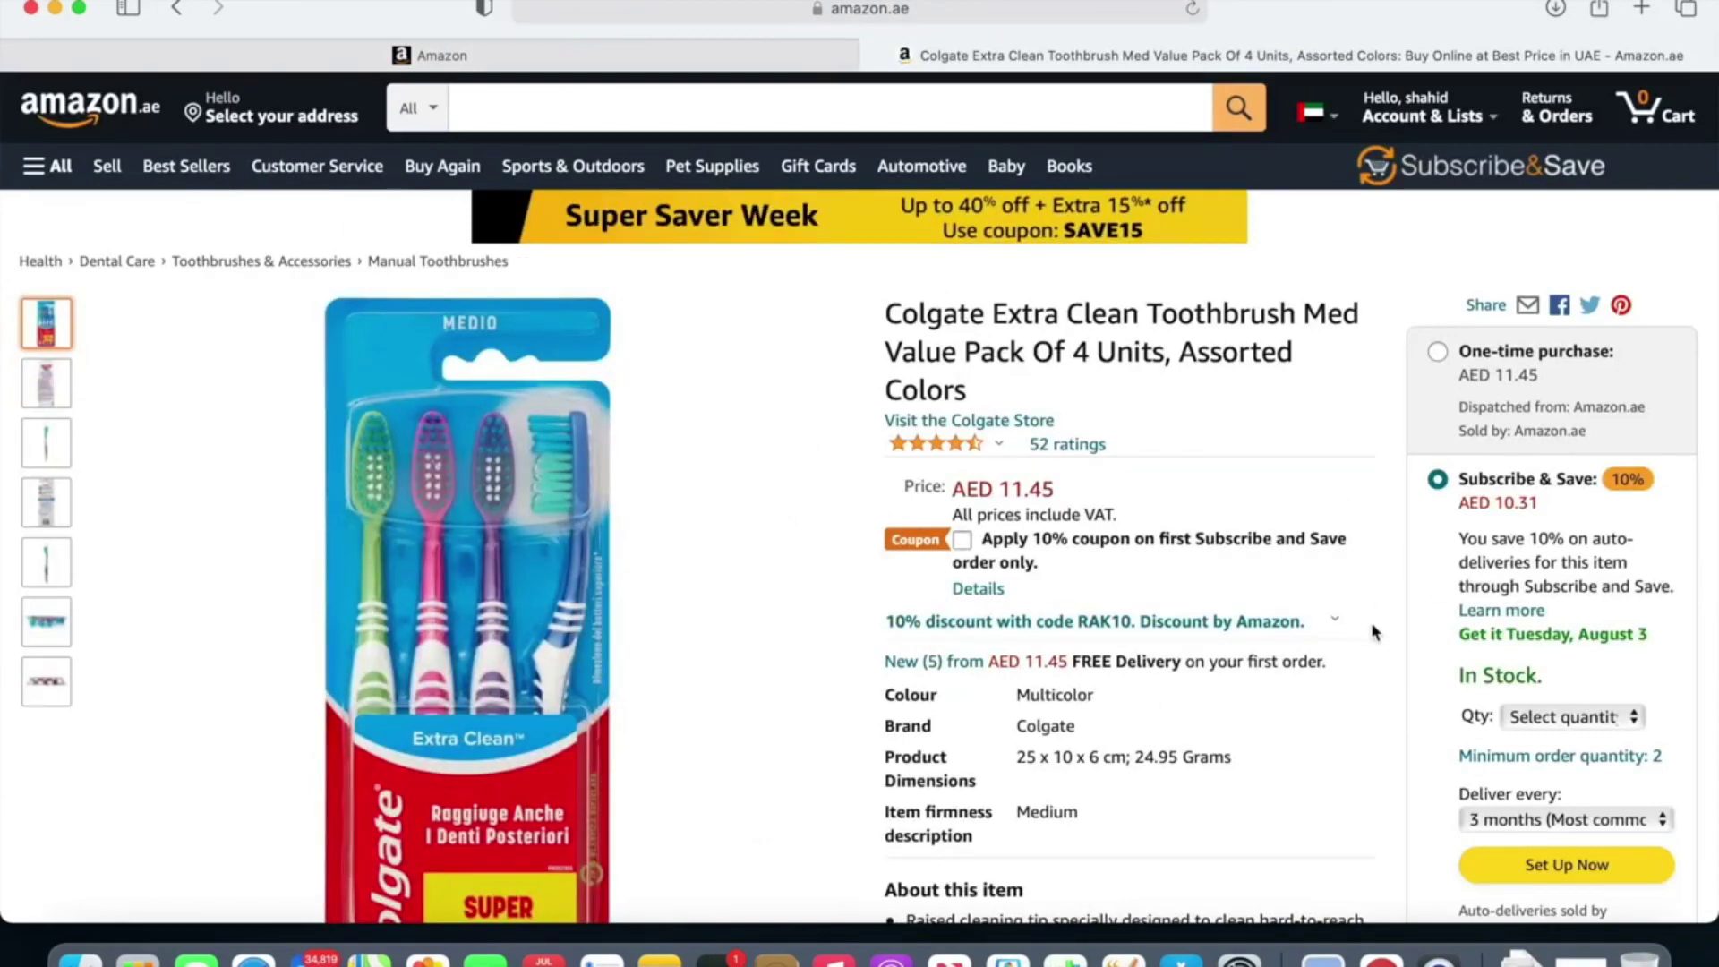
scroll(1373, 631, "down", 10)
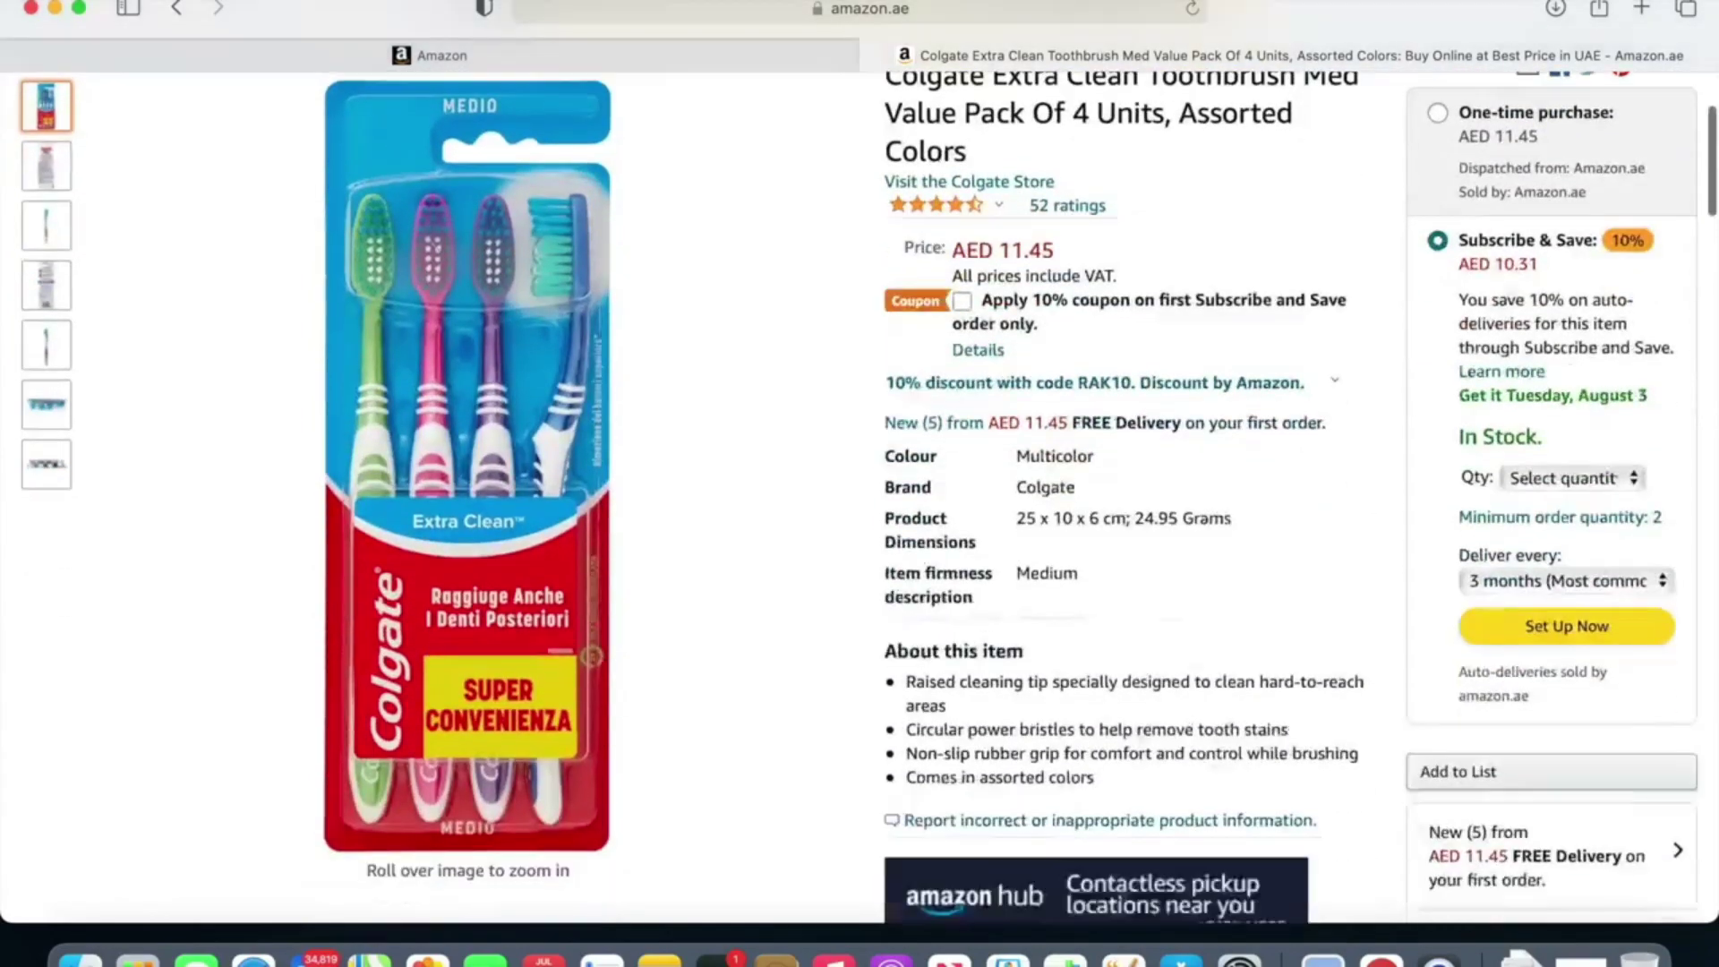
scroll(859, 483, "down", 4)
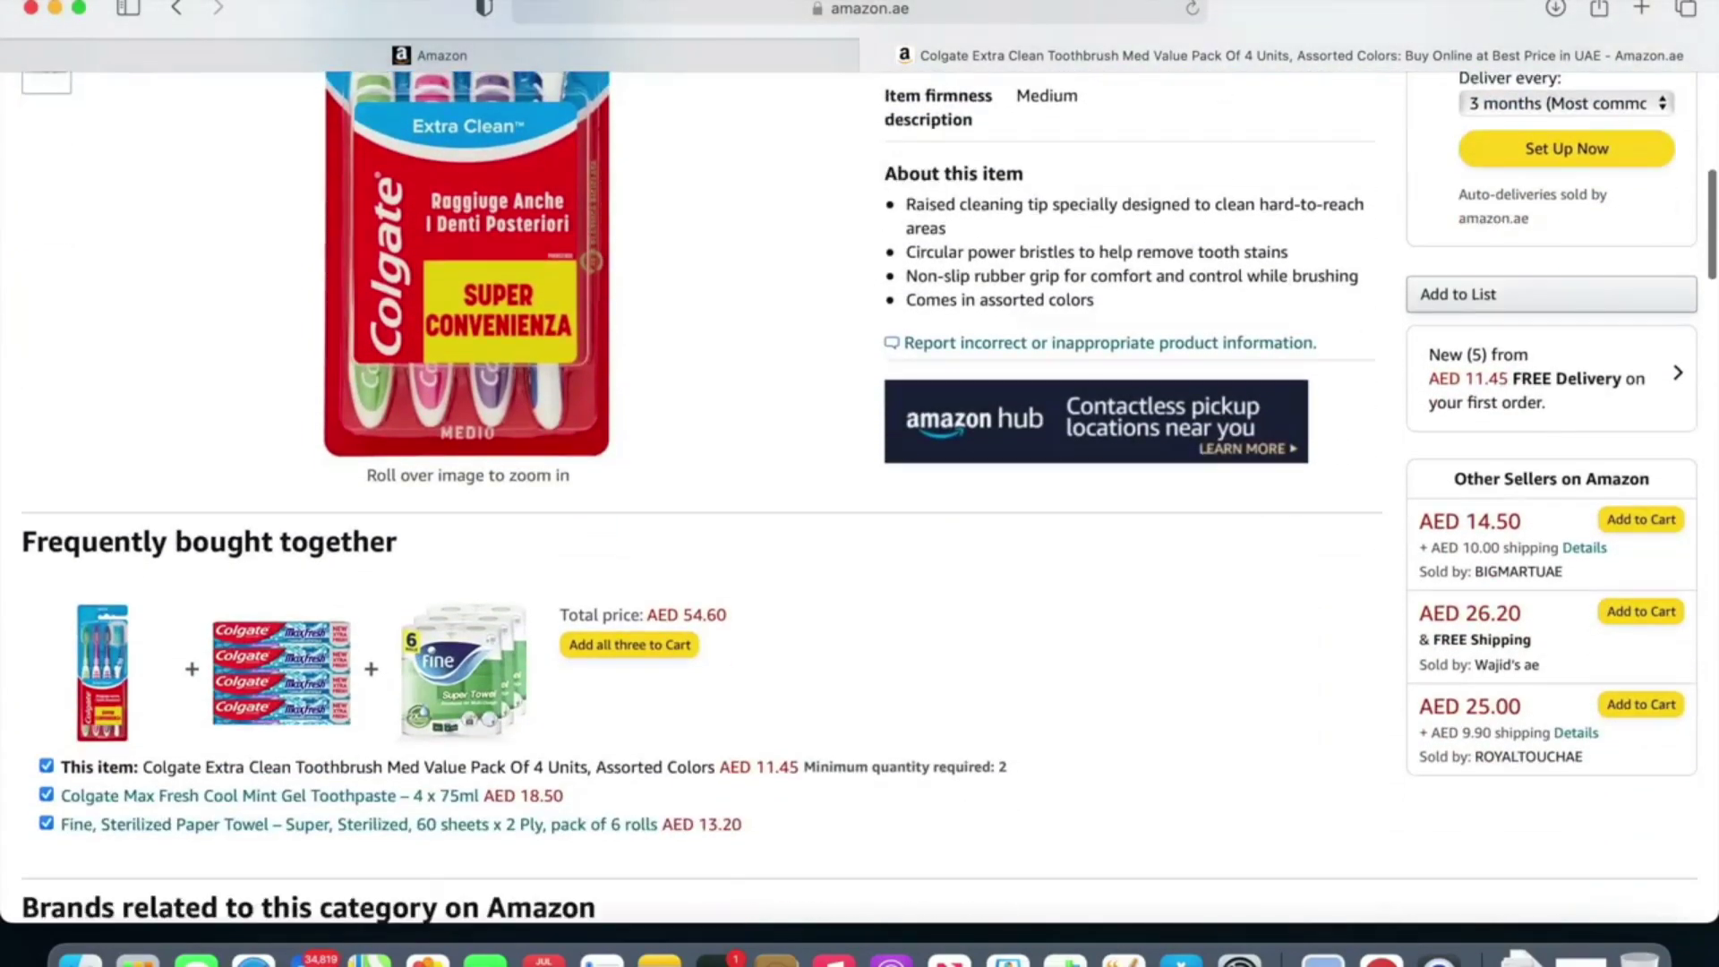
scroll(859, 484, "up", 14)
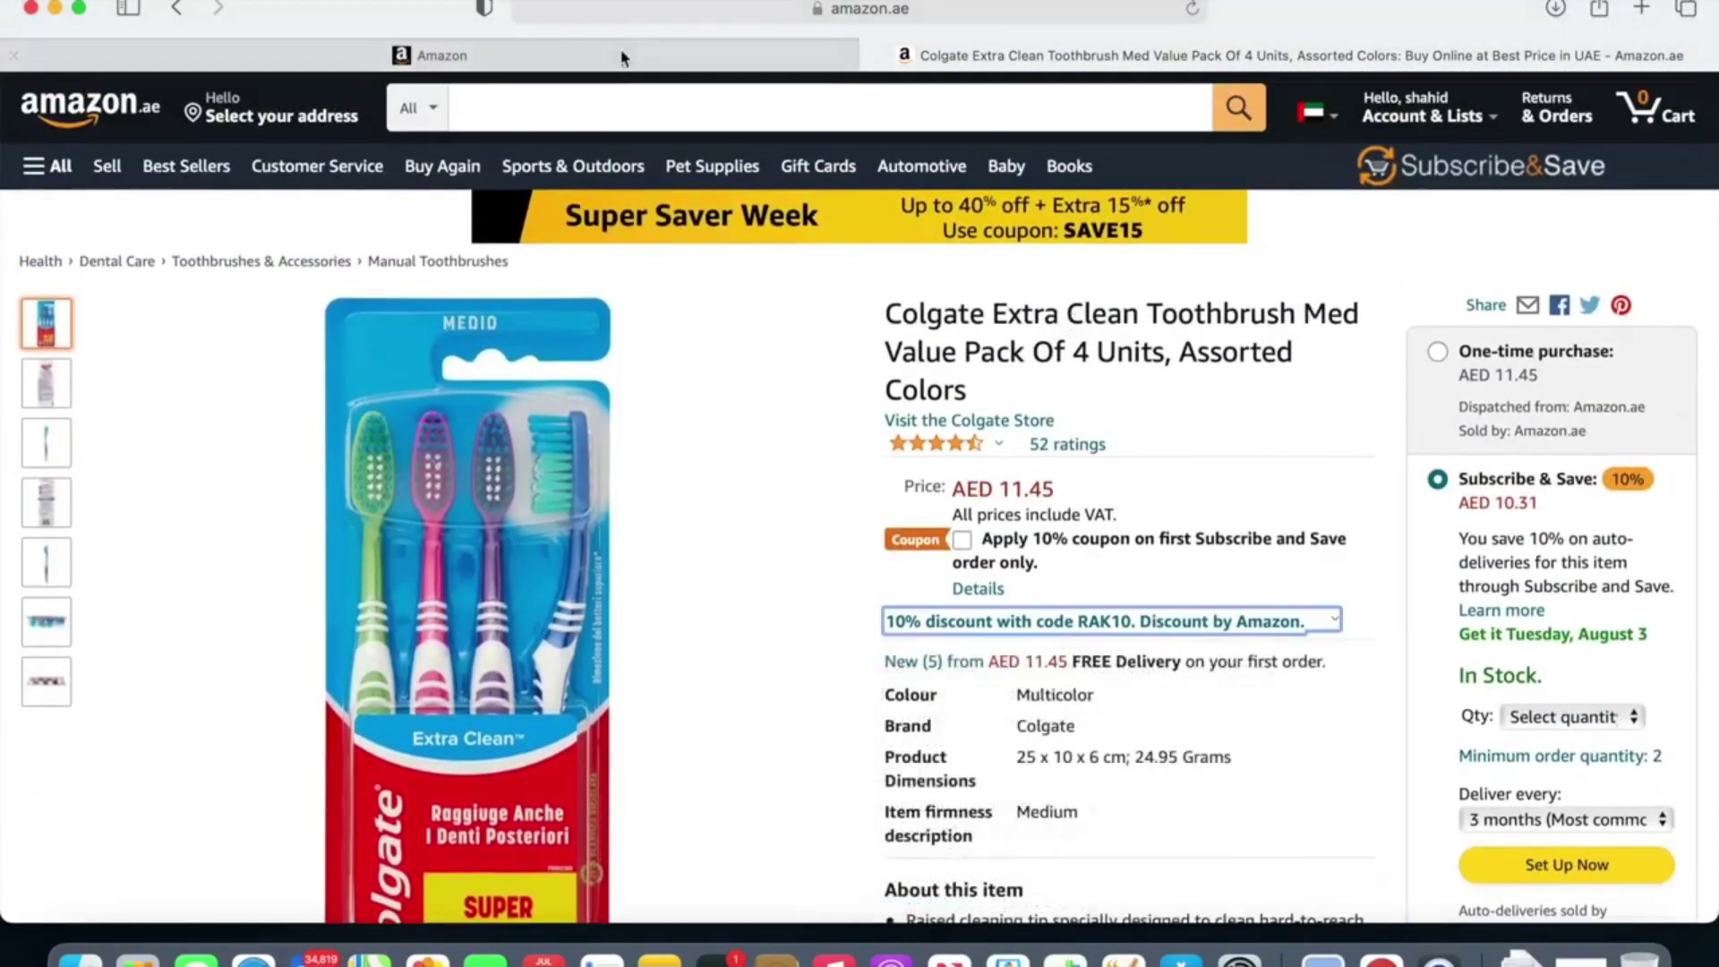
Step: Return to the catalog results, set the toothbrush pack's condition to New and start selling the product
left_click(623, 56)
left_click(1634, 514)
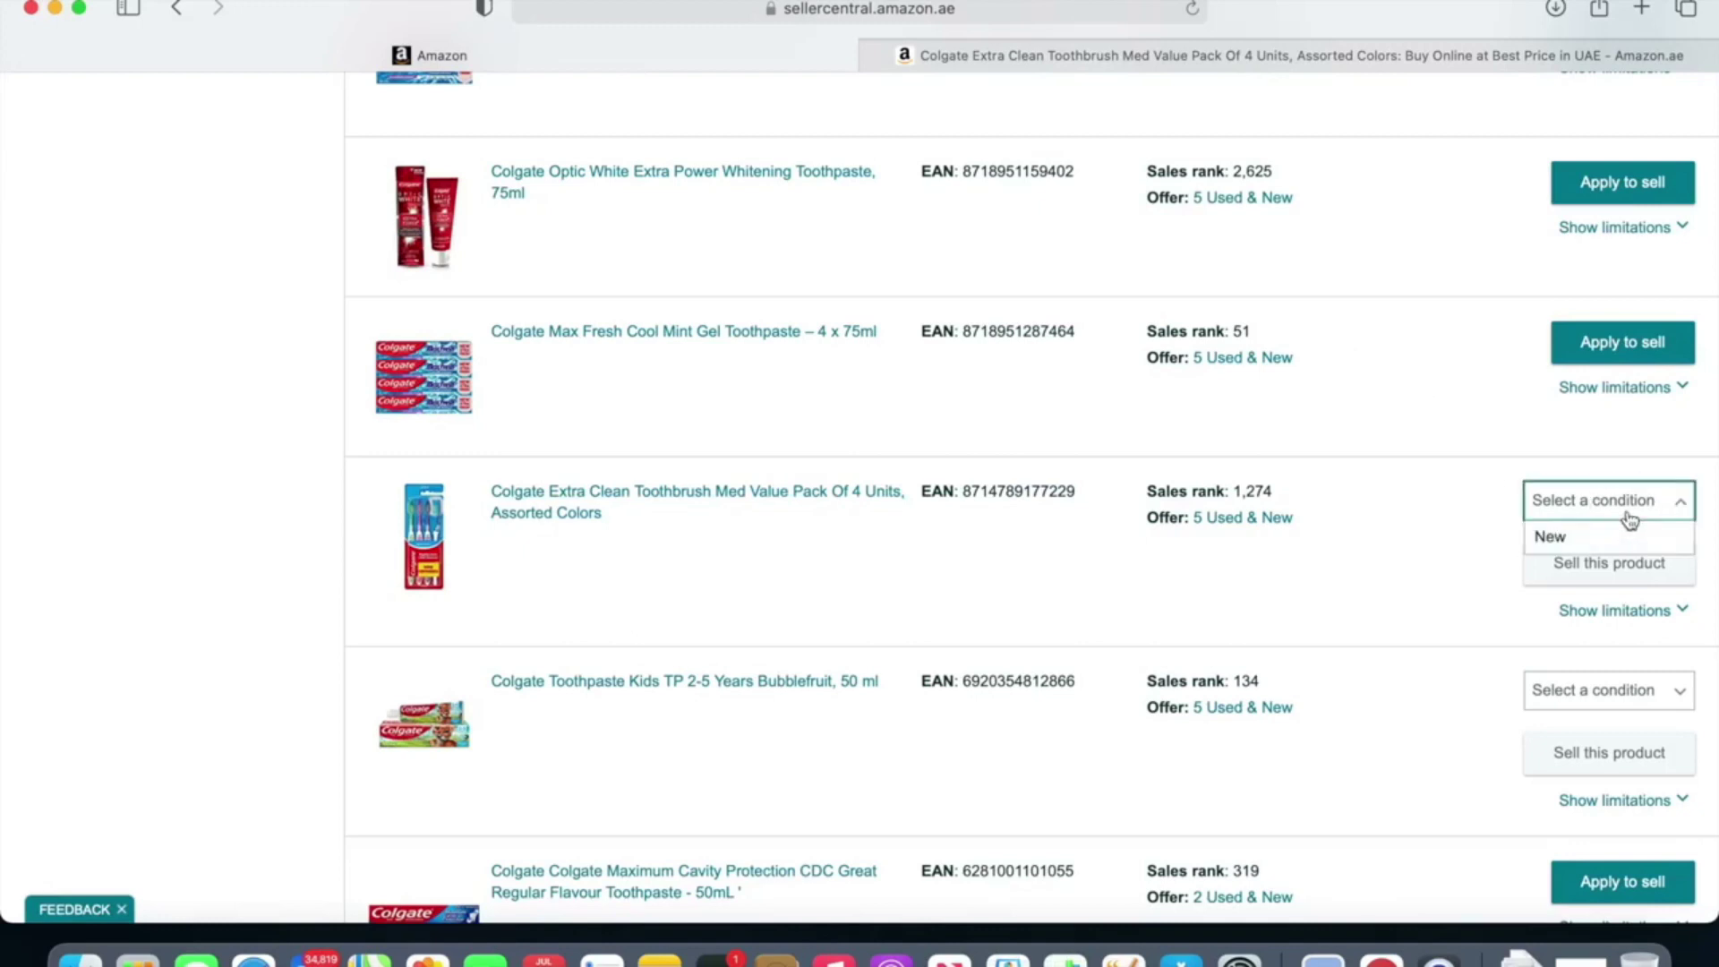
left_click(1562, 537)
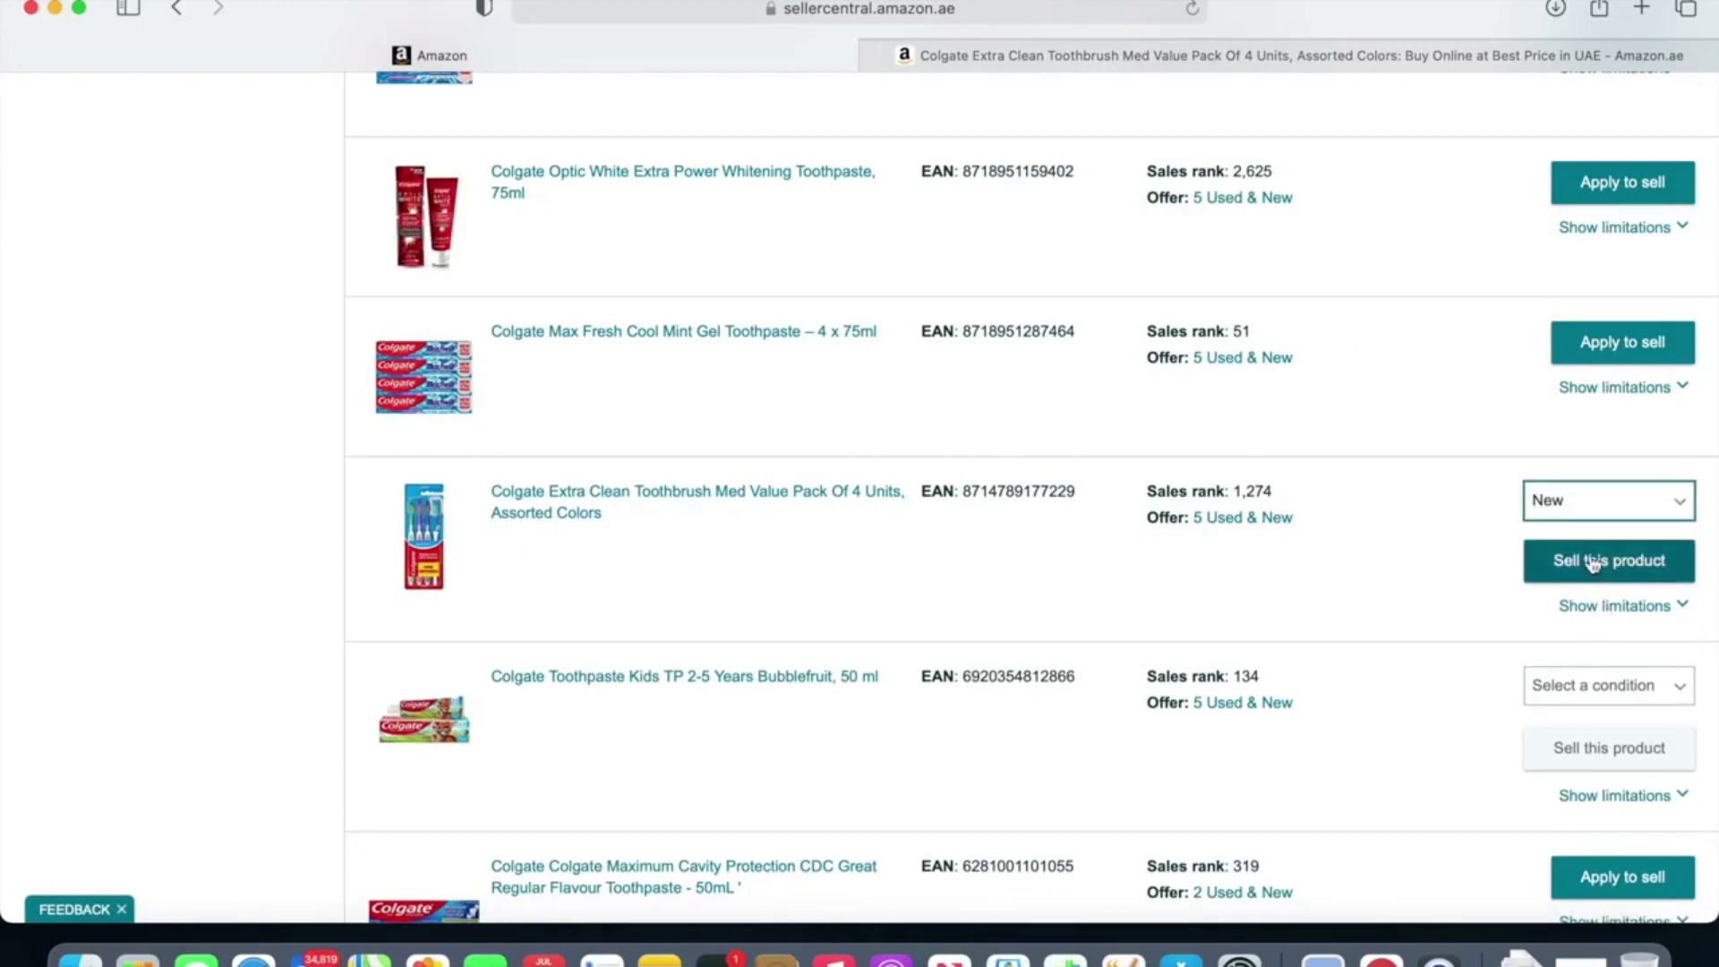
left_click(1597, 563)
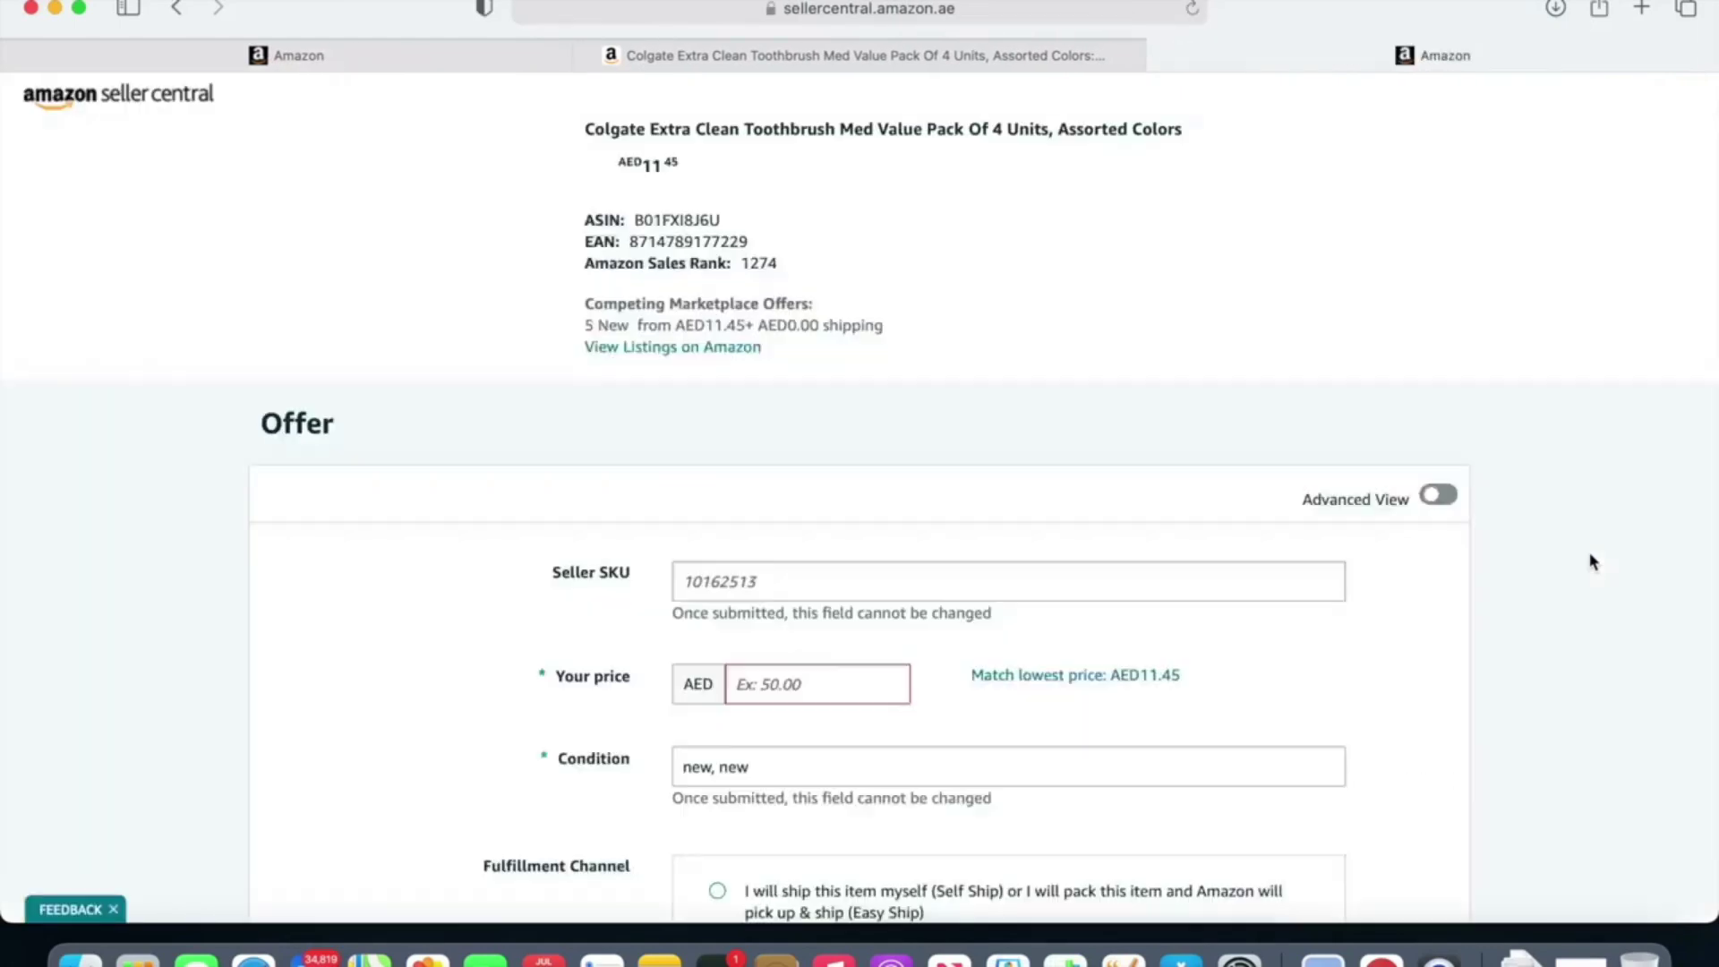
Step: Set the offer's seller SKU to alibaba1, match the lowest price of AED 11.45, and save the listing with Fulfilled by Amazon
scroll(1591, 562, "down", 5)
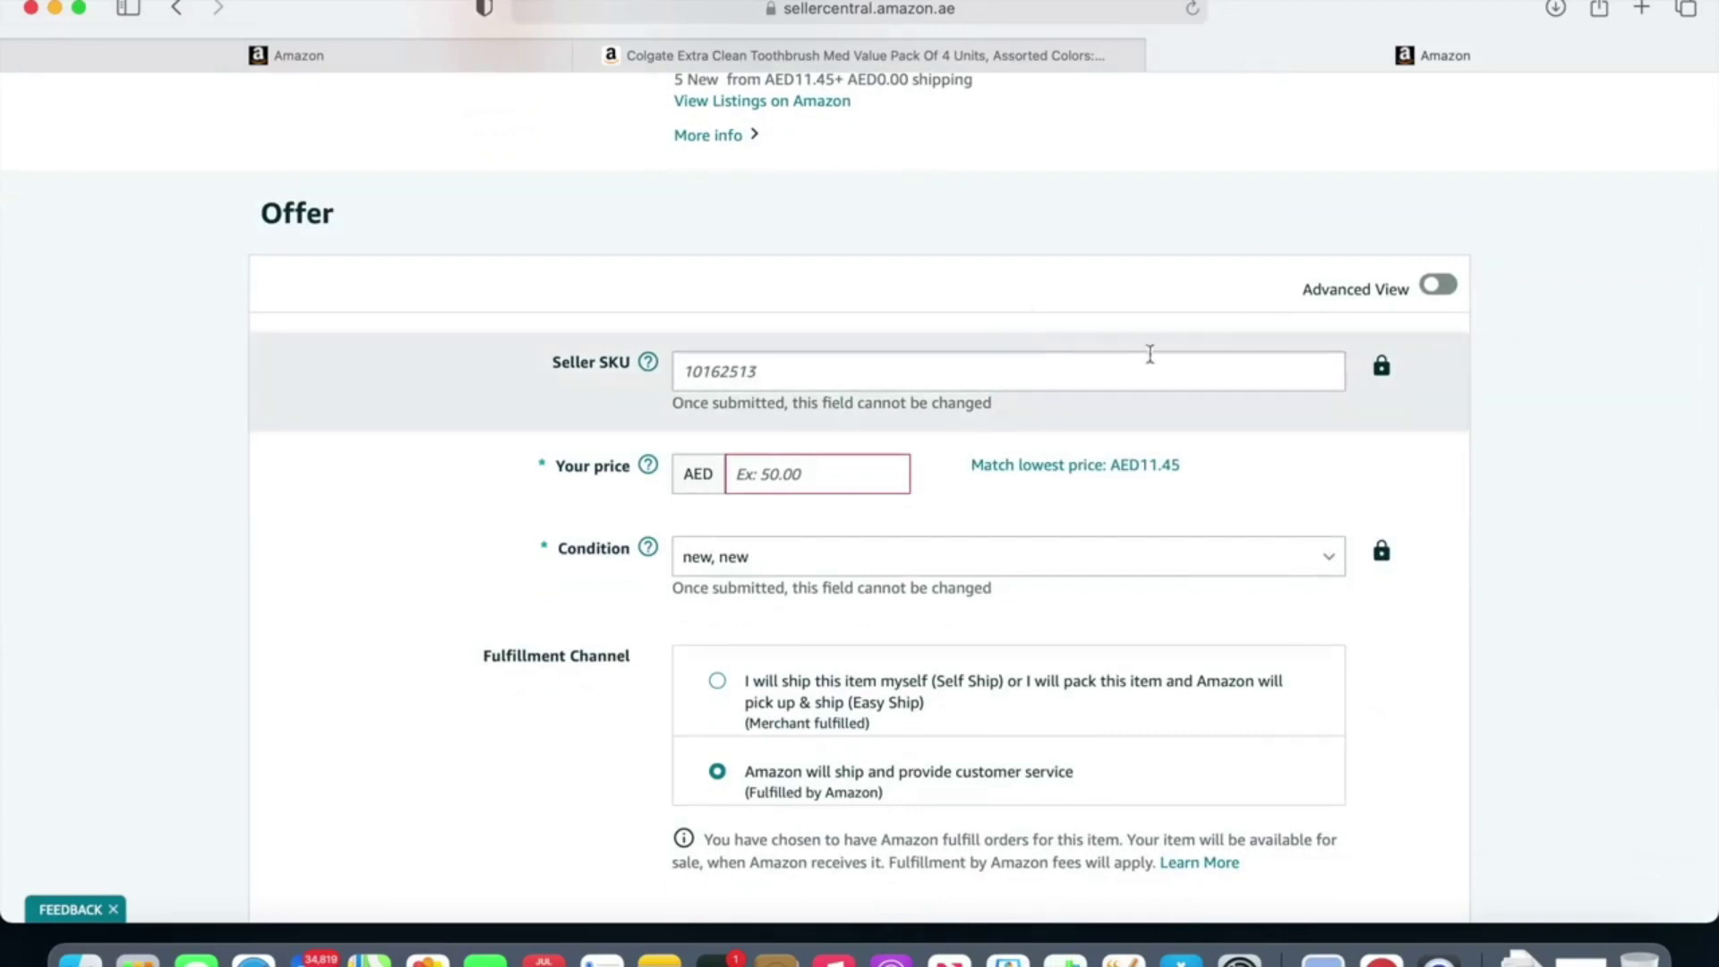
left_click(994, 372)
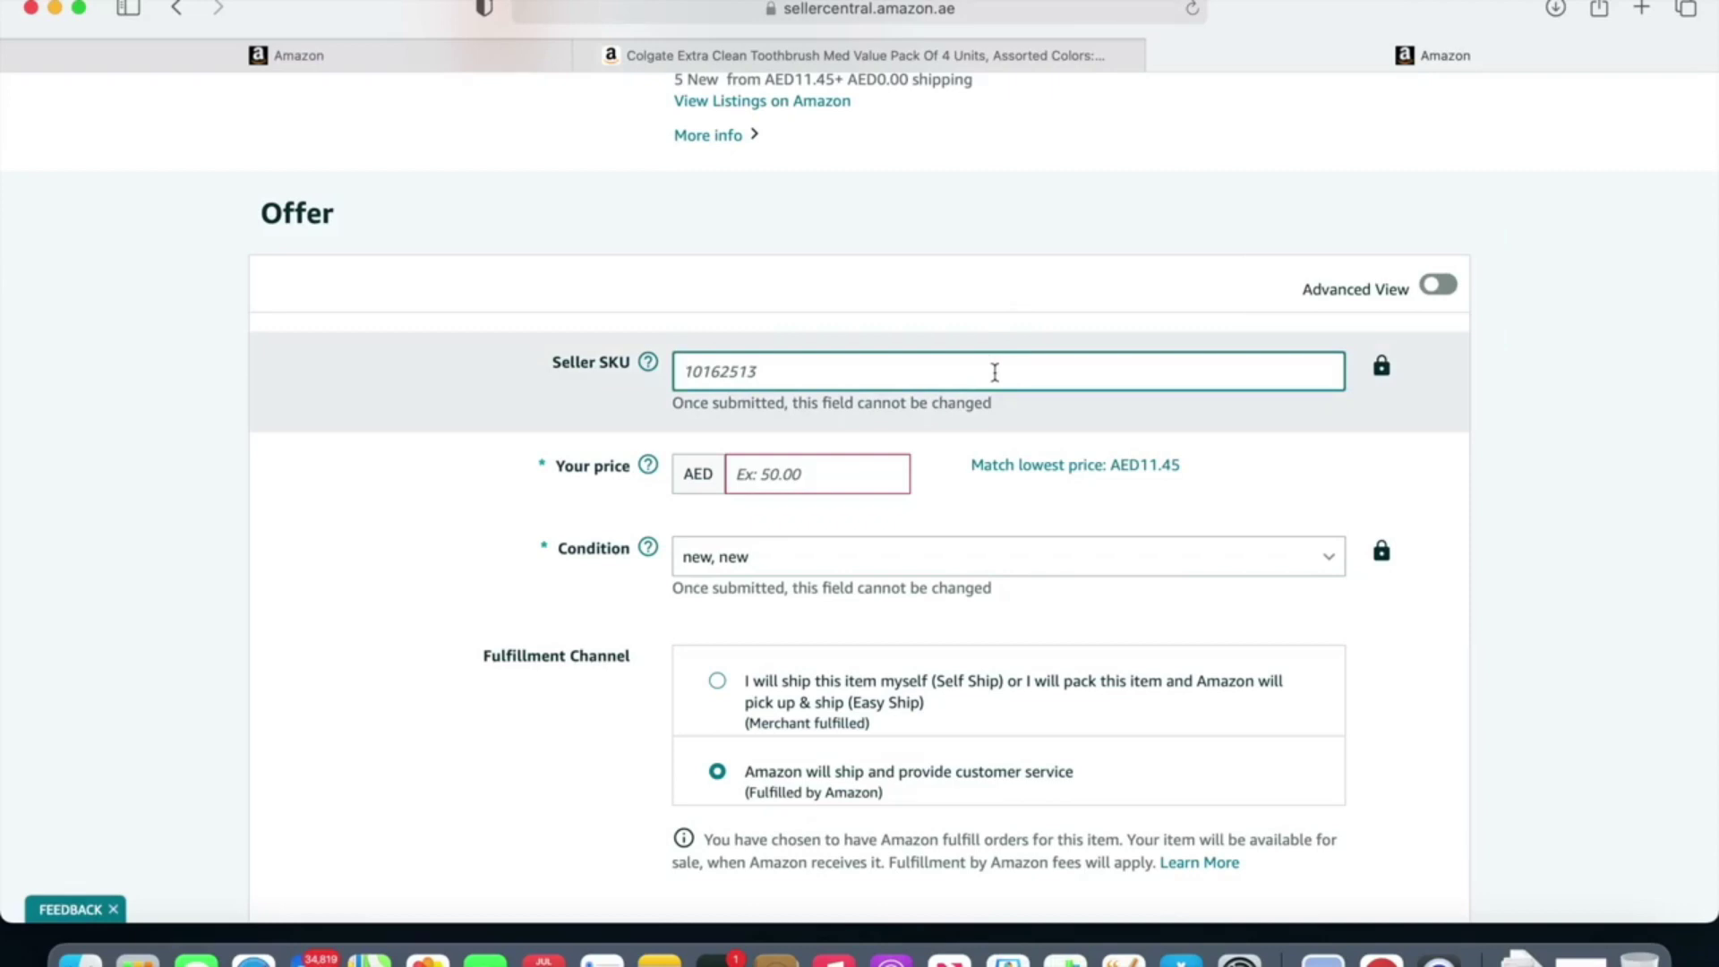
type("alibaba1")
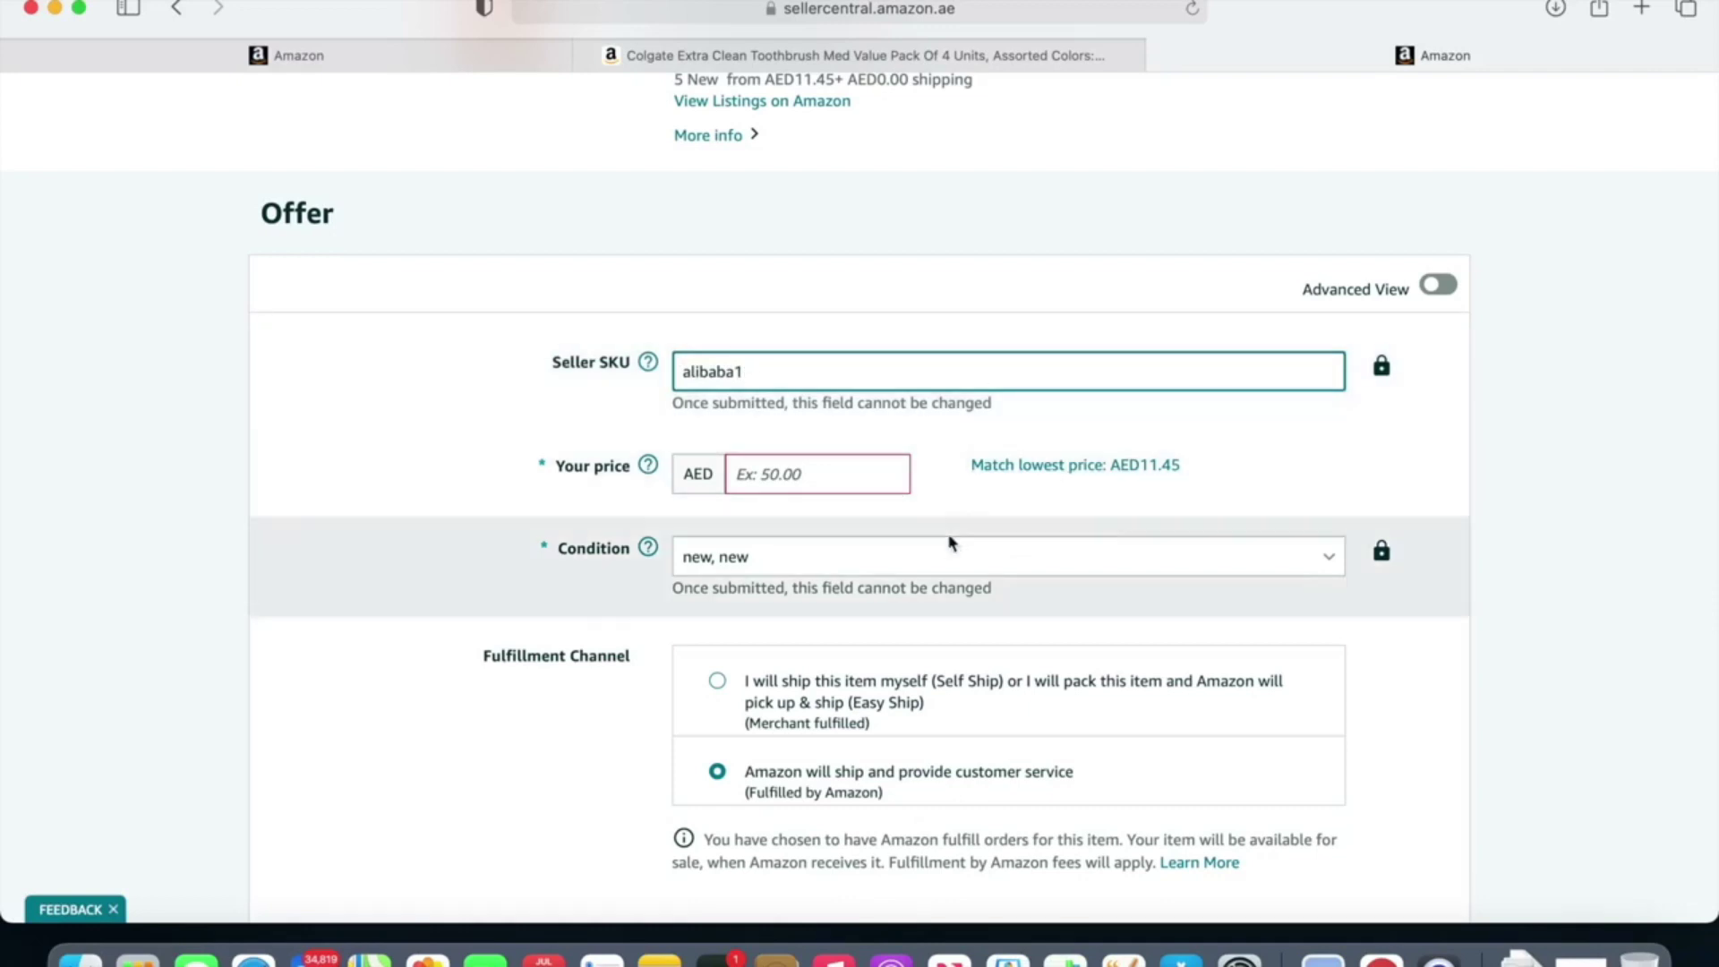
left_click(1147, 465)
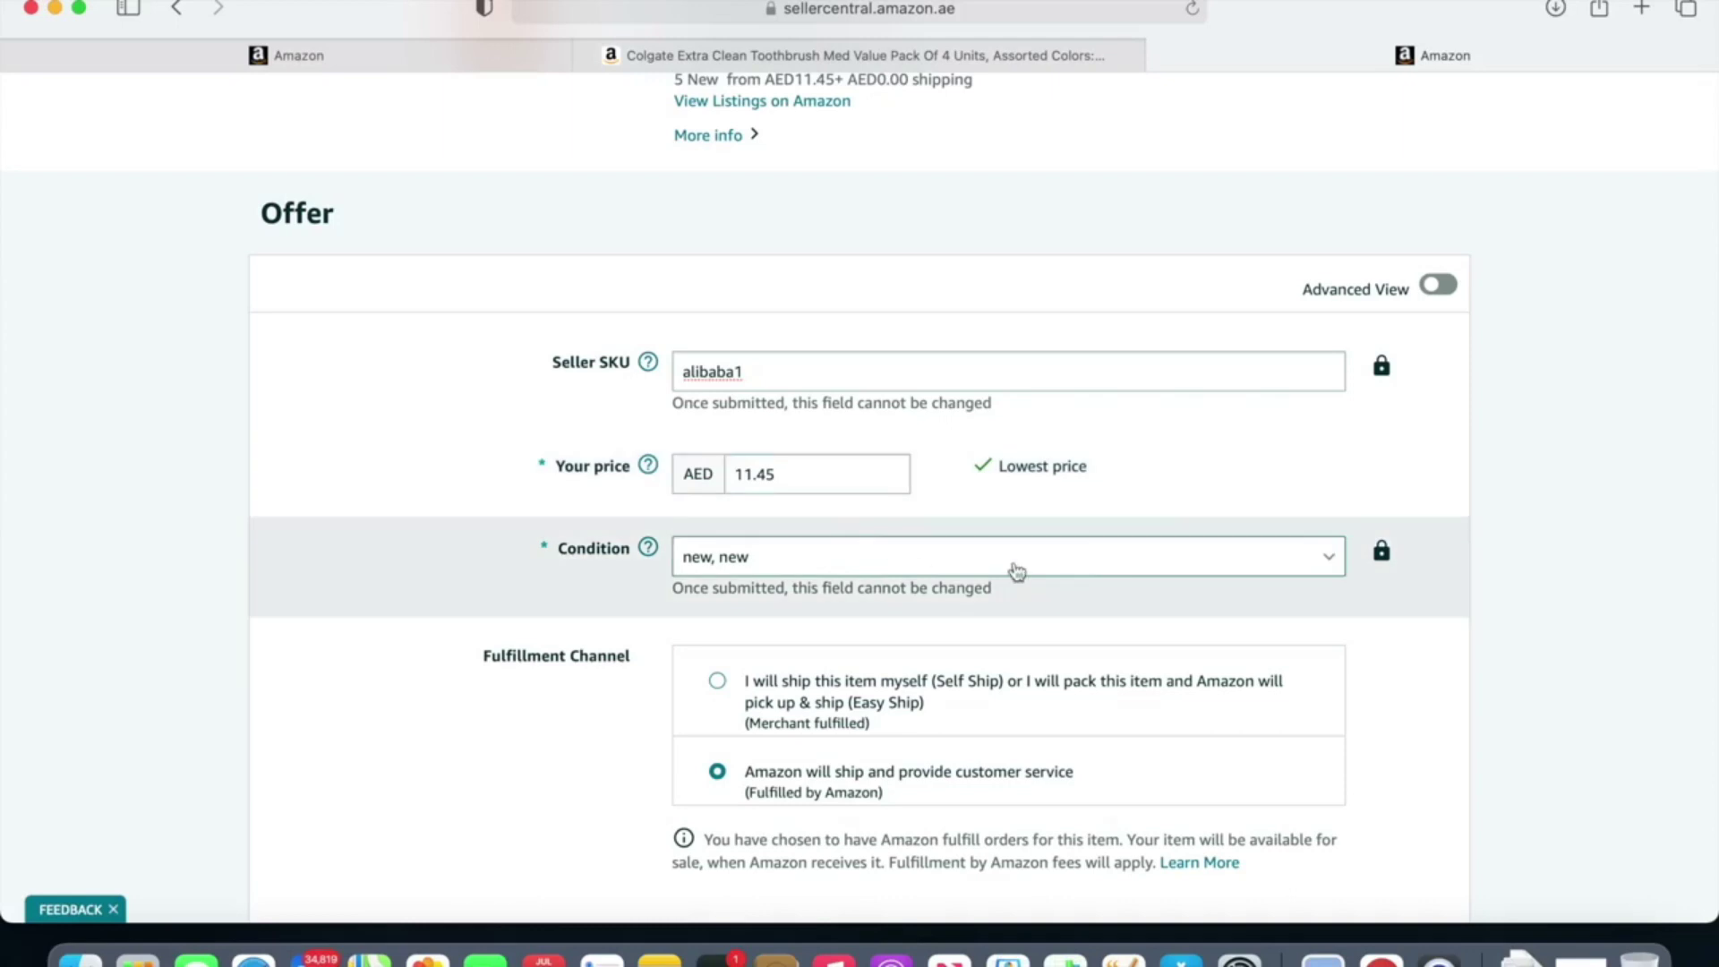
scroll(1531, 556, "down", 3)
scroll(918, 494, "down", 2)
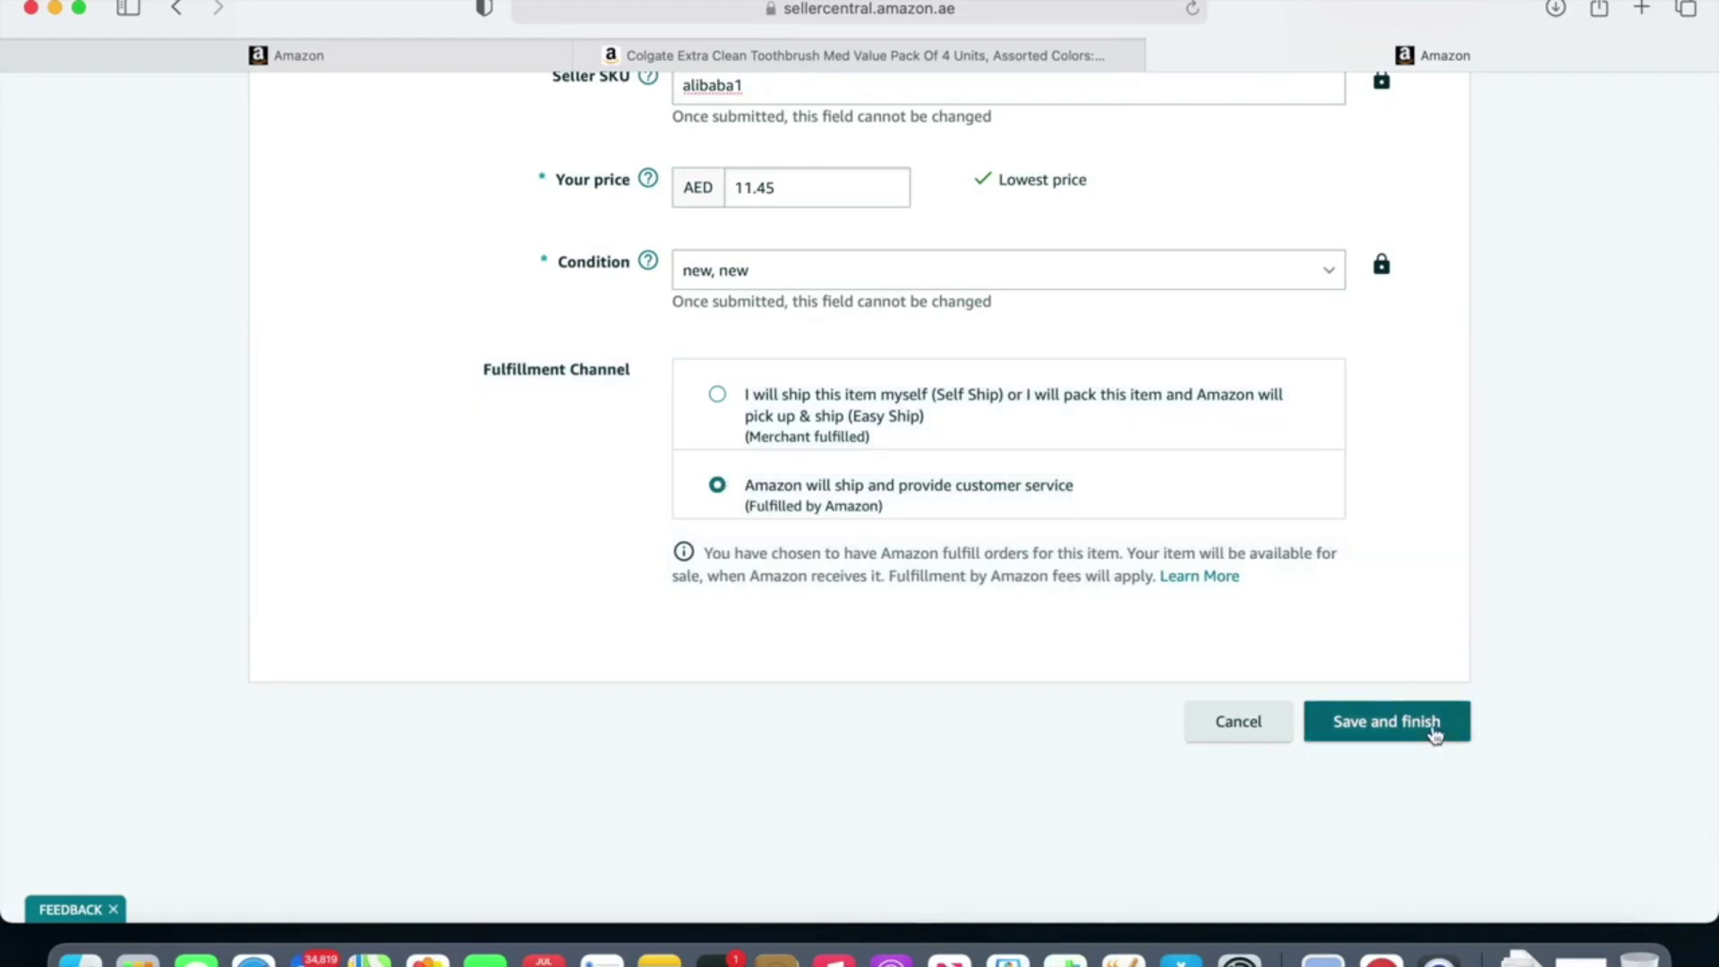
left_click(1433, 731)
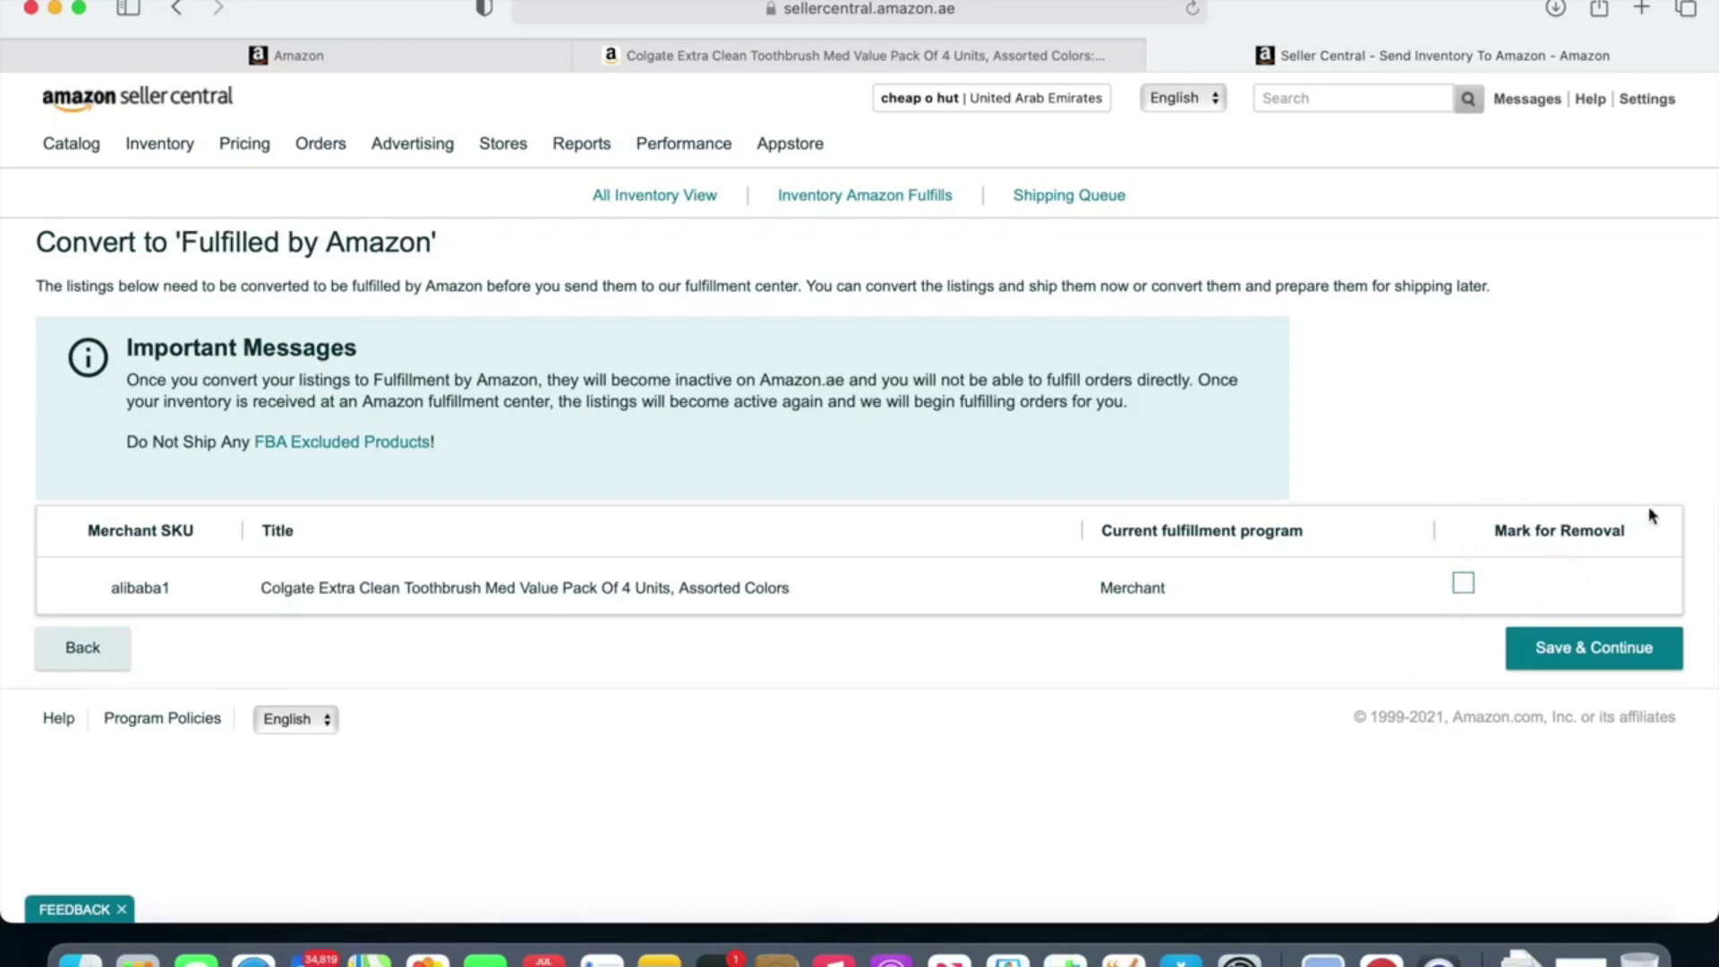
Step: Convert the listing to Fulfilled by Amazon, answering No for batteries and Not sure for dangerous goods in the required product information
left_click(1603, 648)
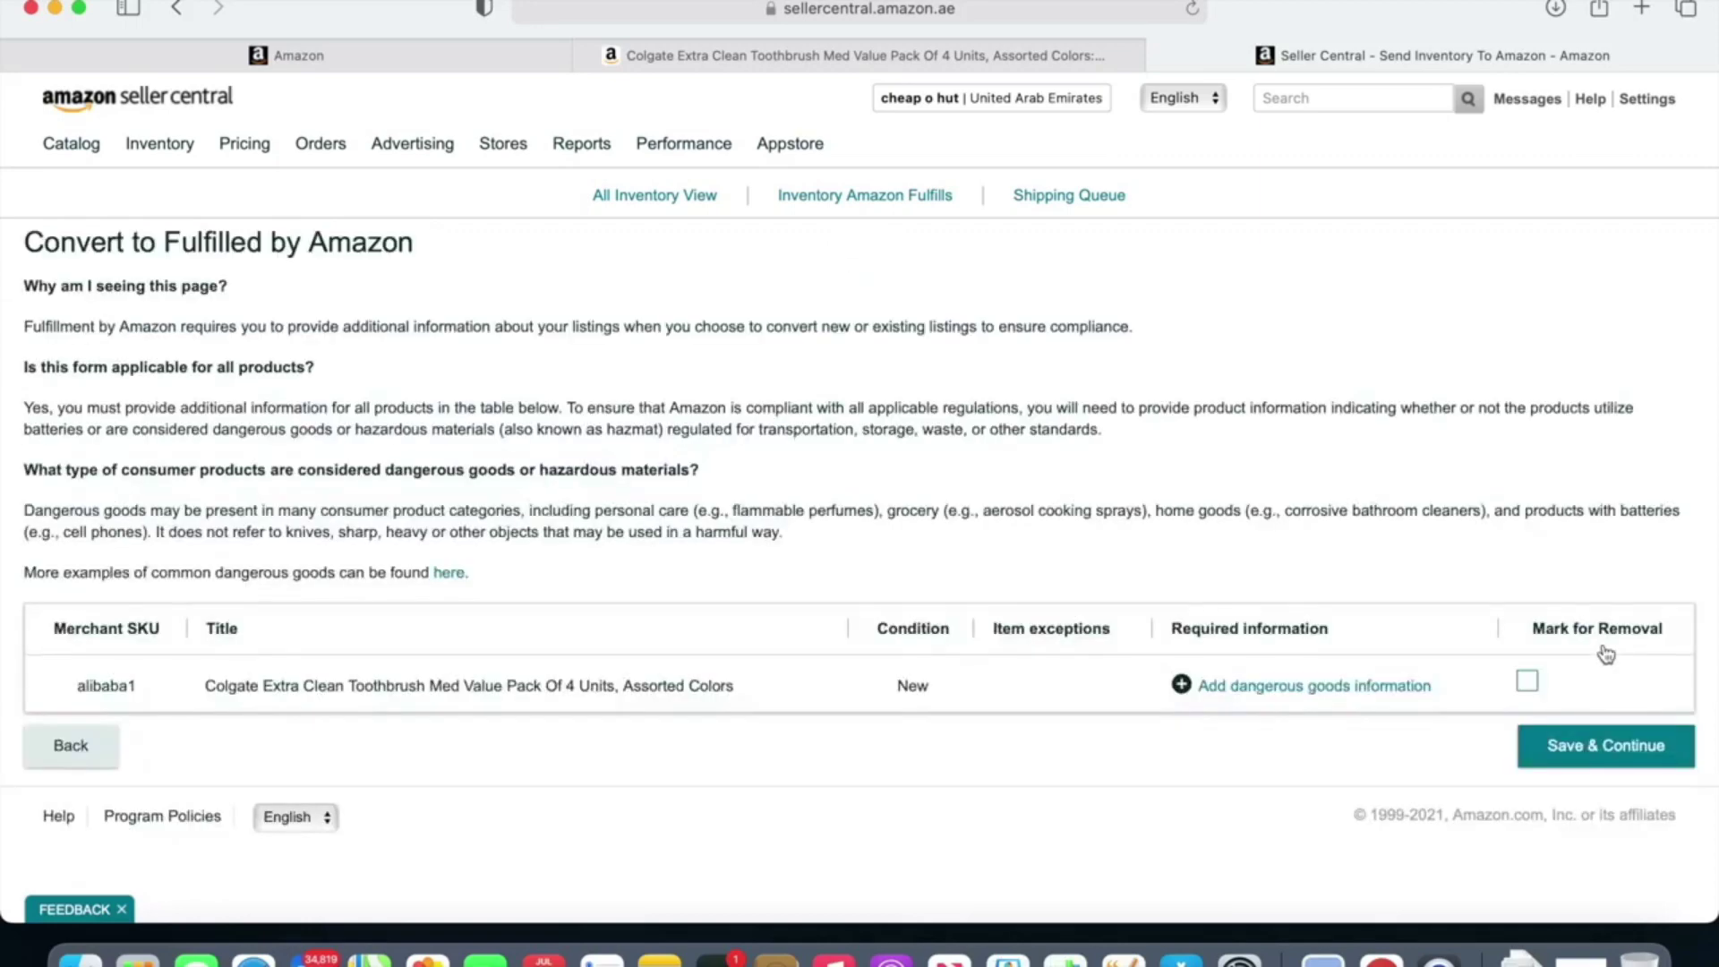
left_click(1253, 687)
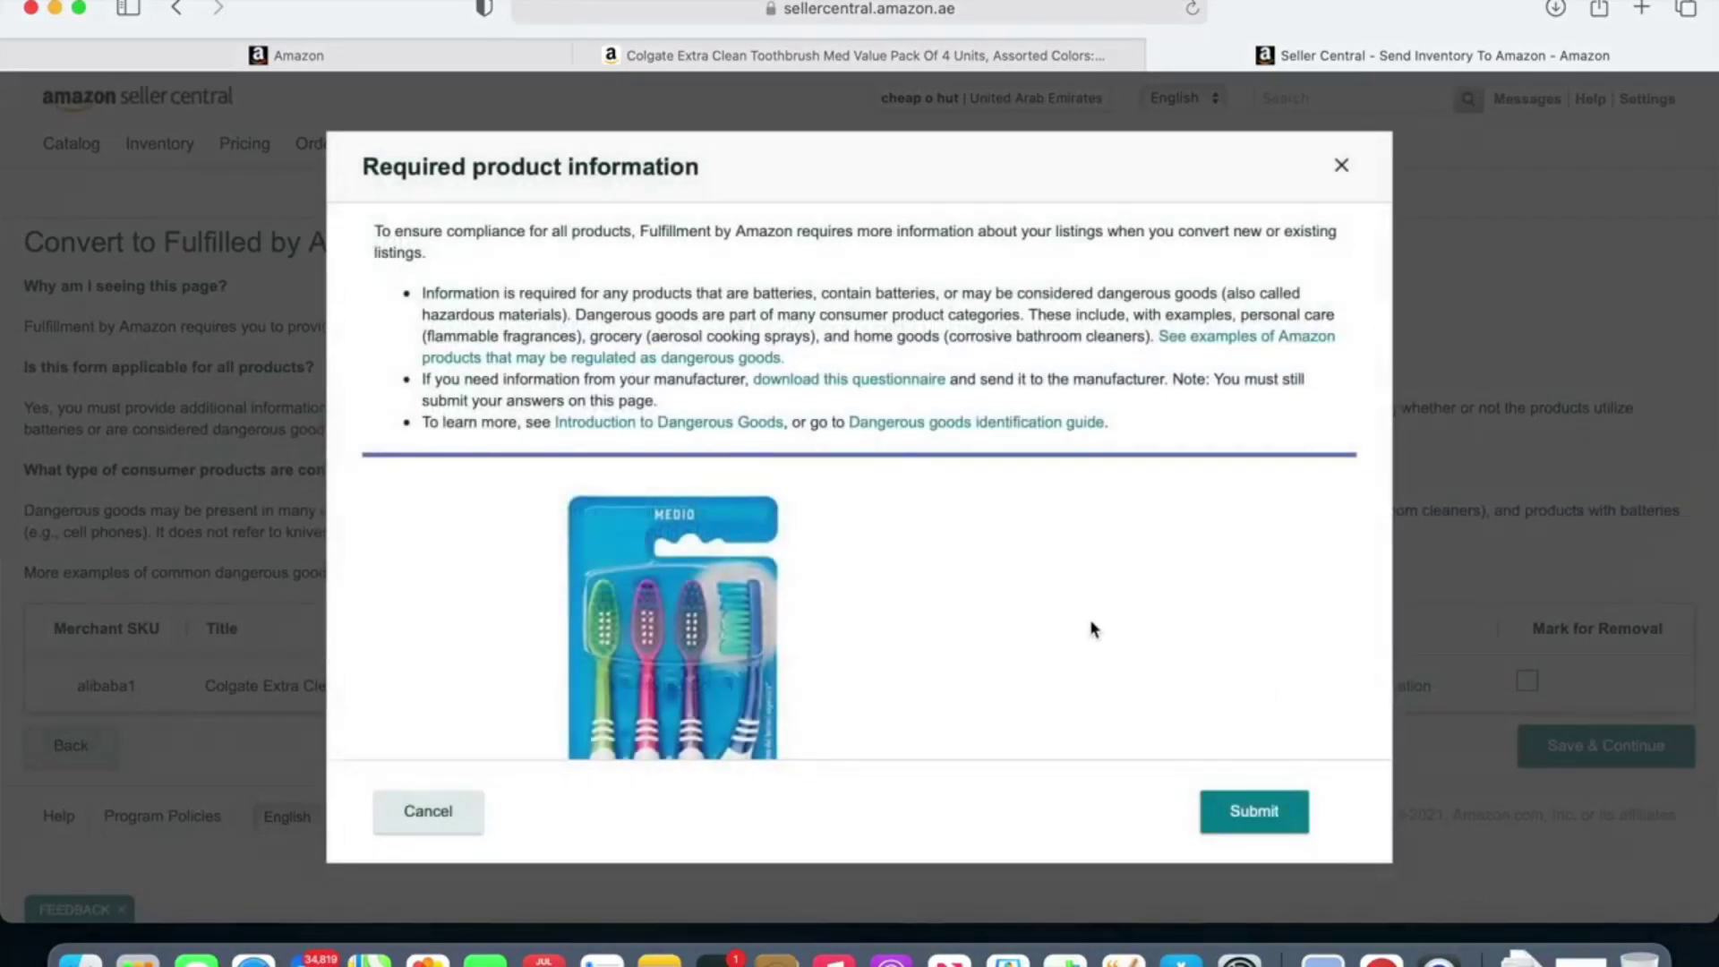
left_click(1219, 812)
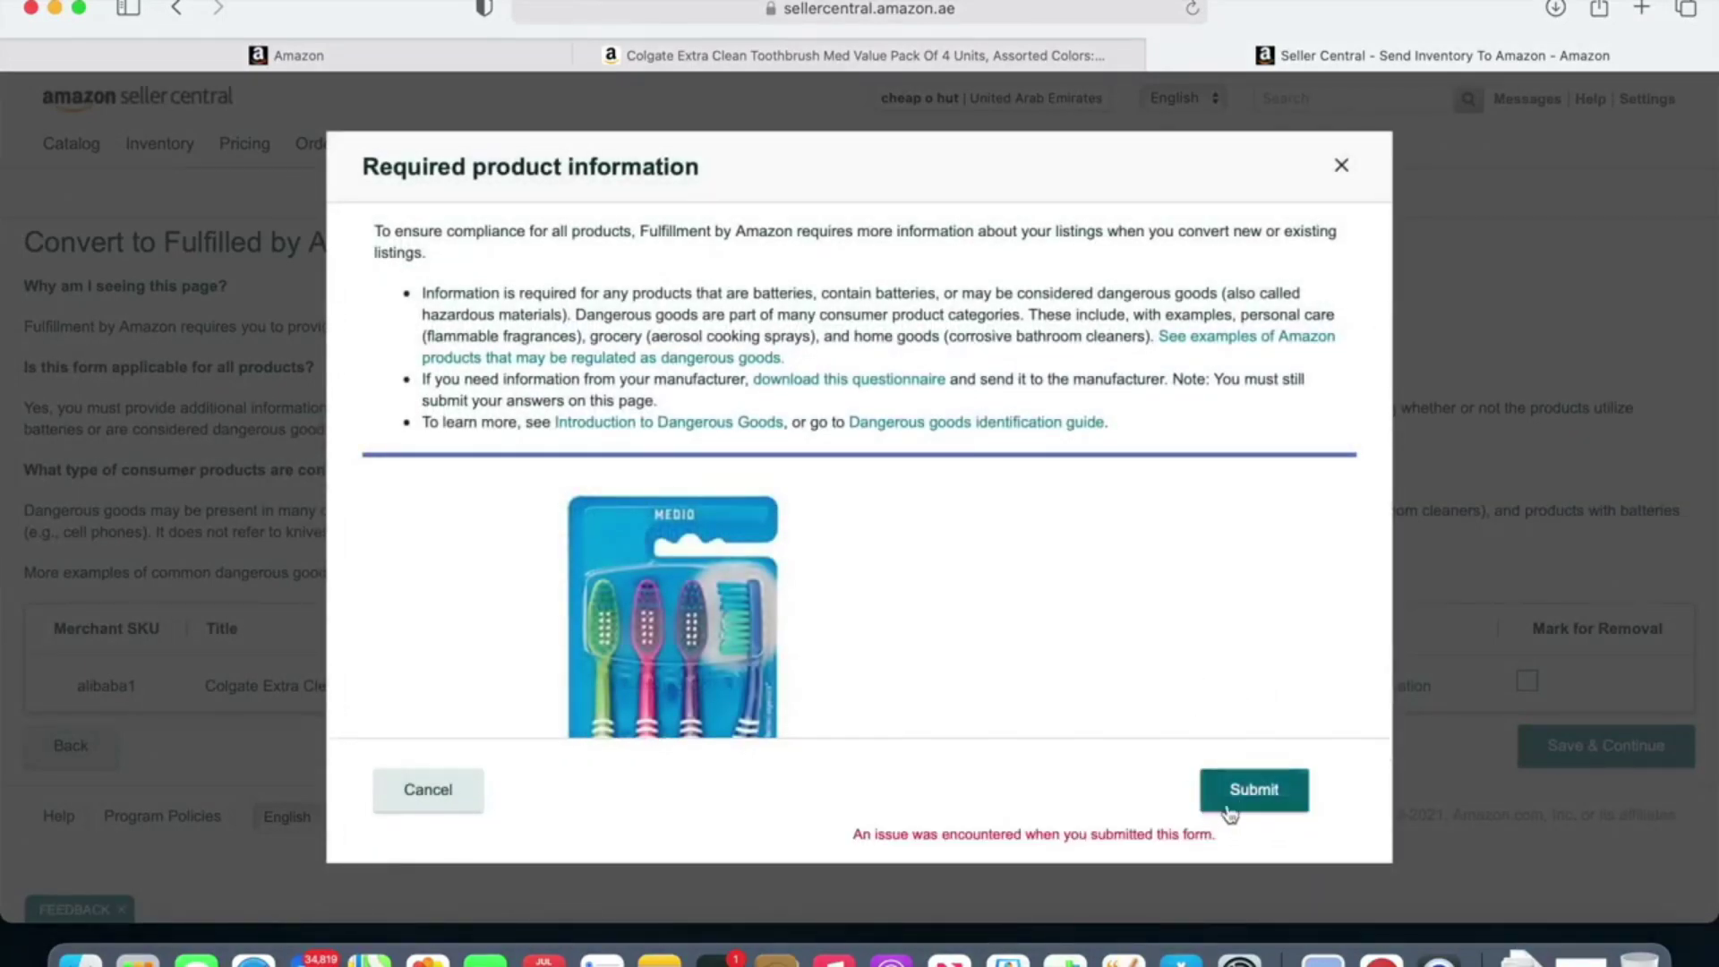
scroll(1223, 690, "down", 6)
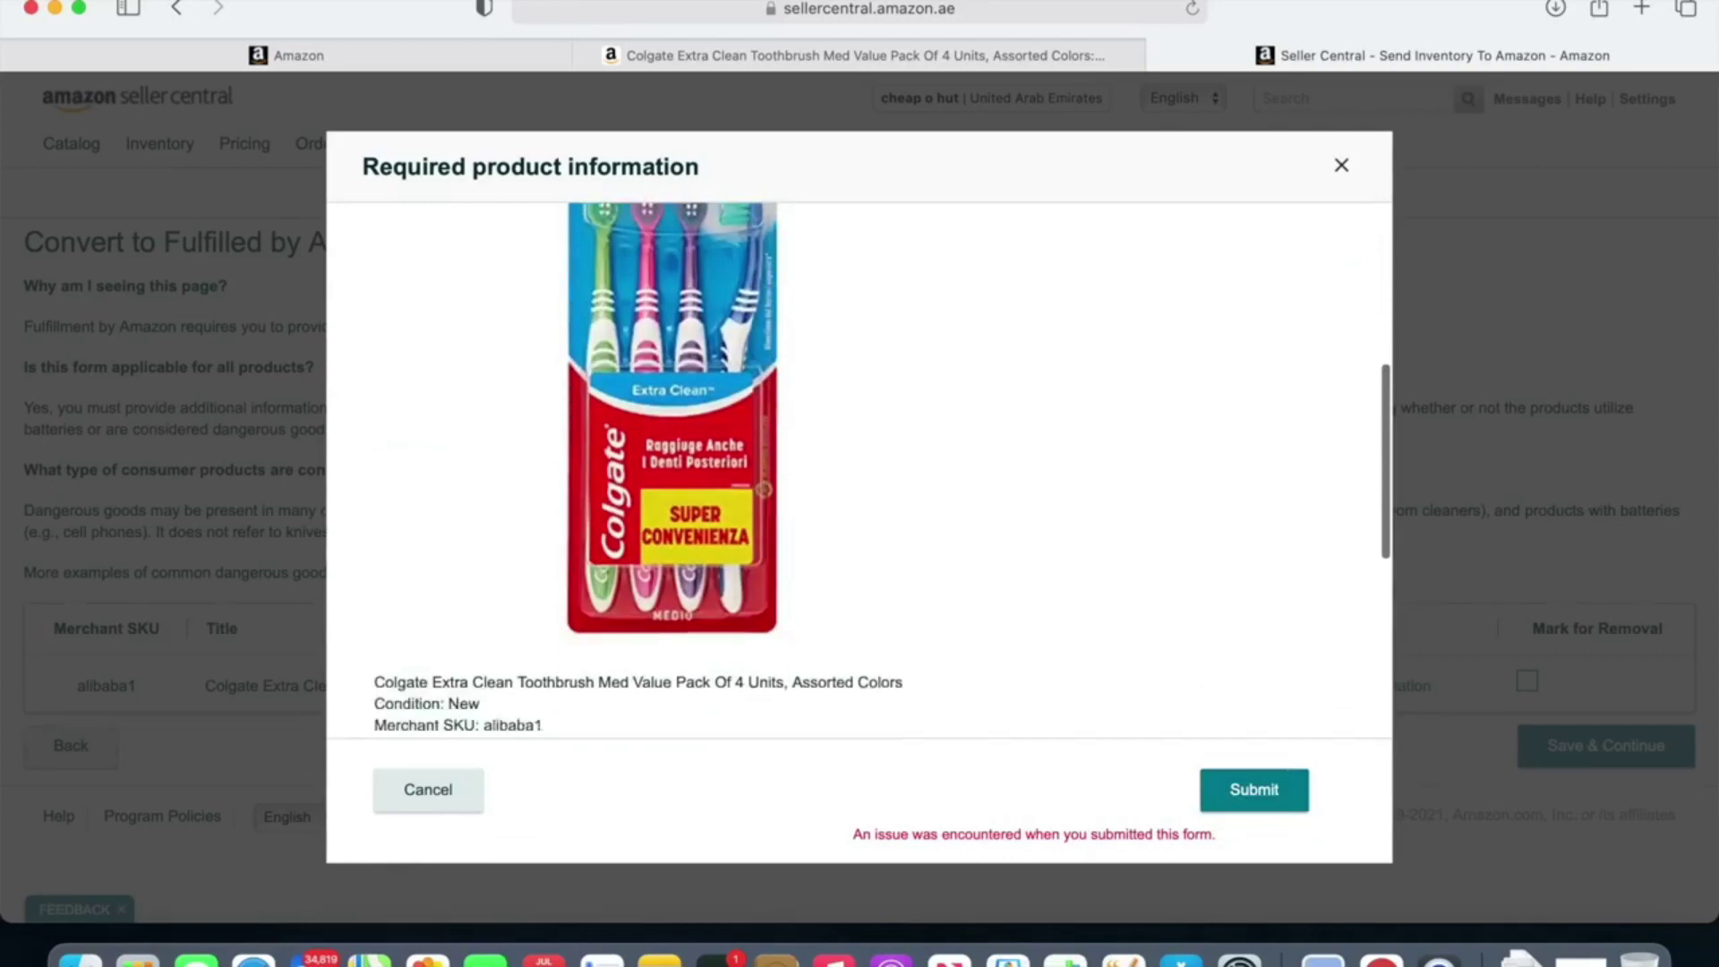
scroll(1160, 506, "down", 5)
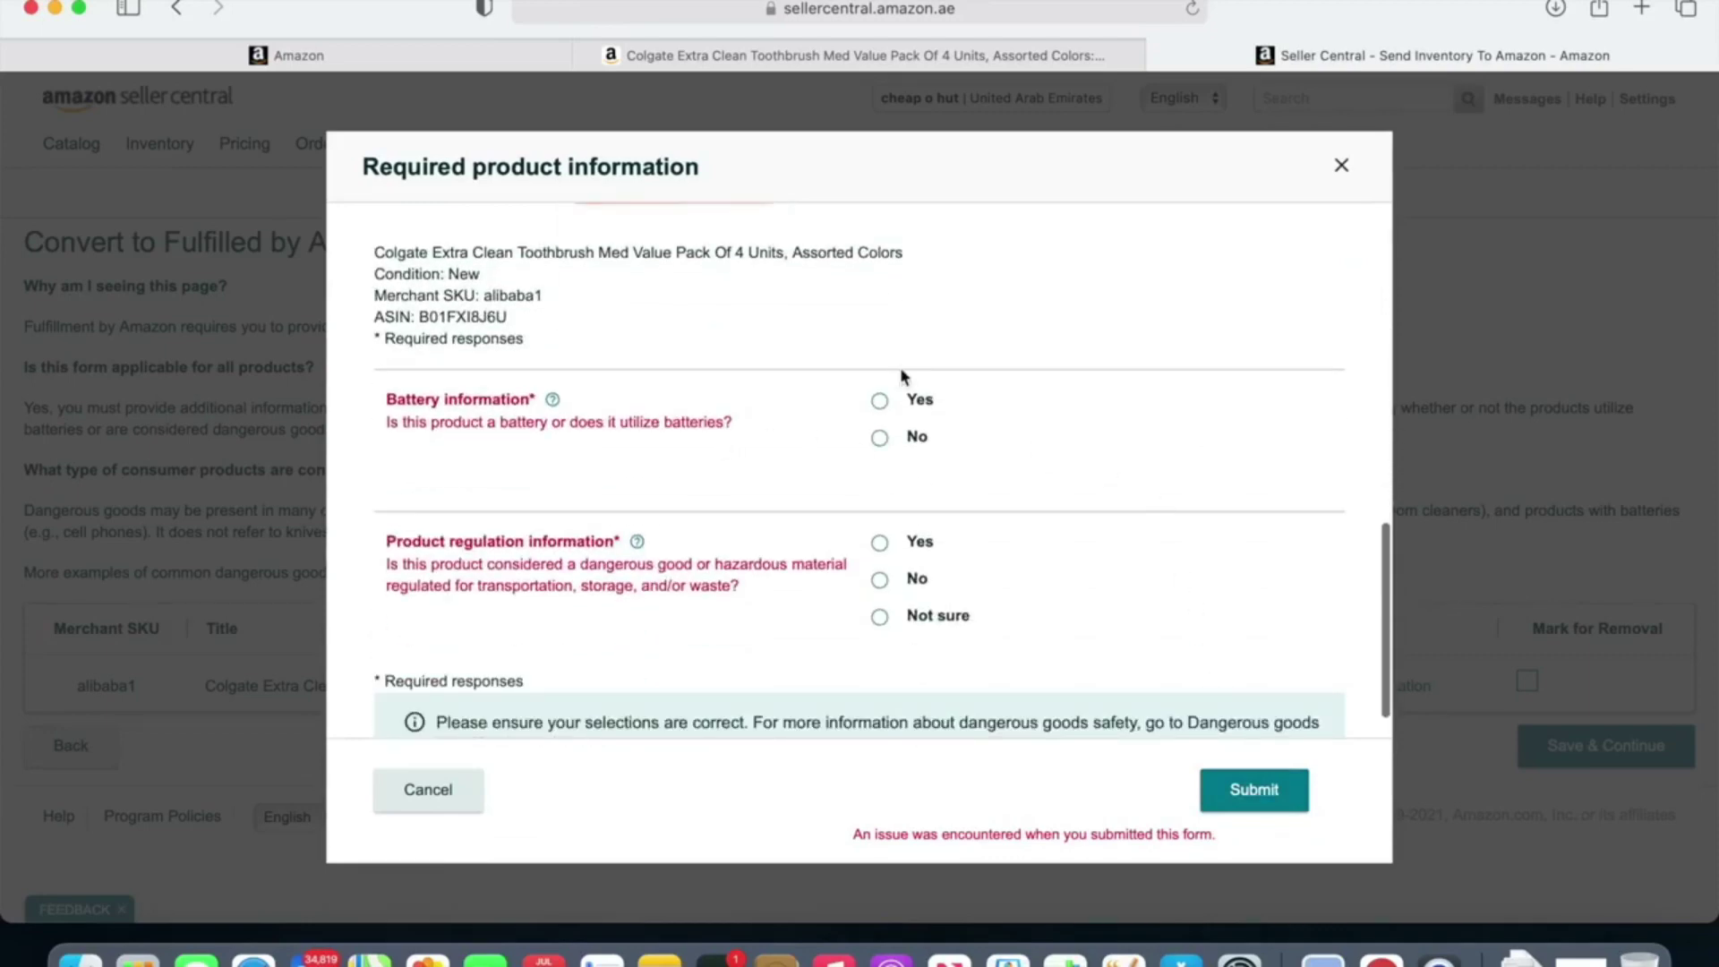
left_click(879, 438)
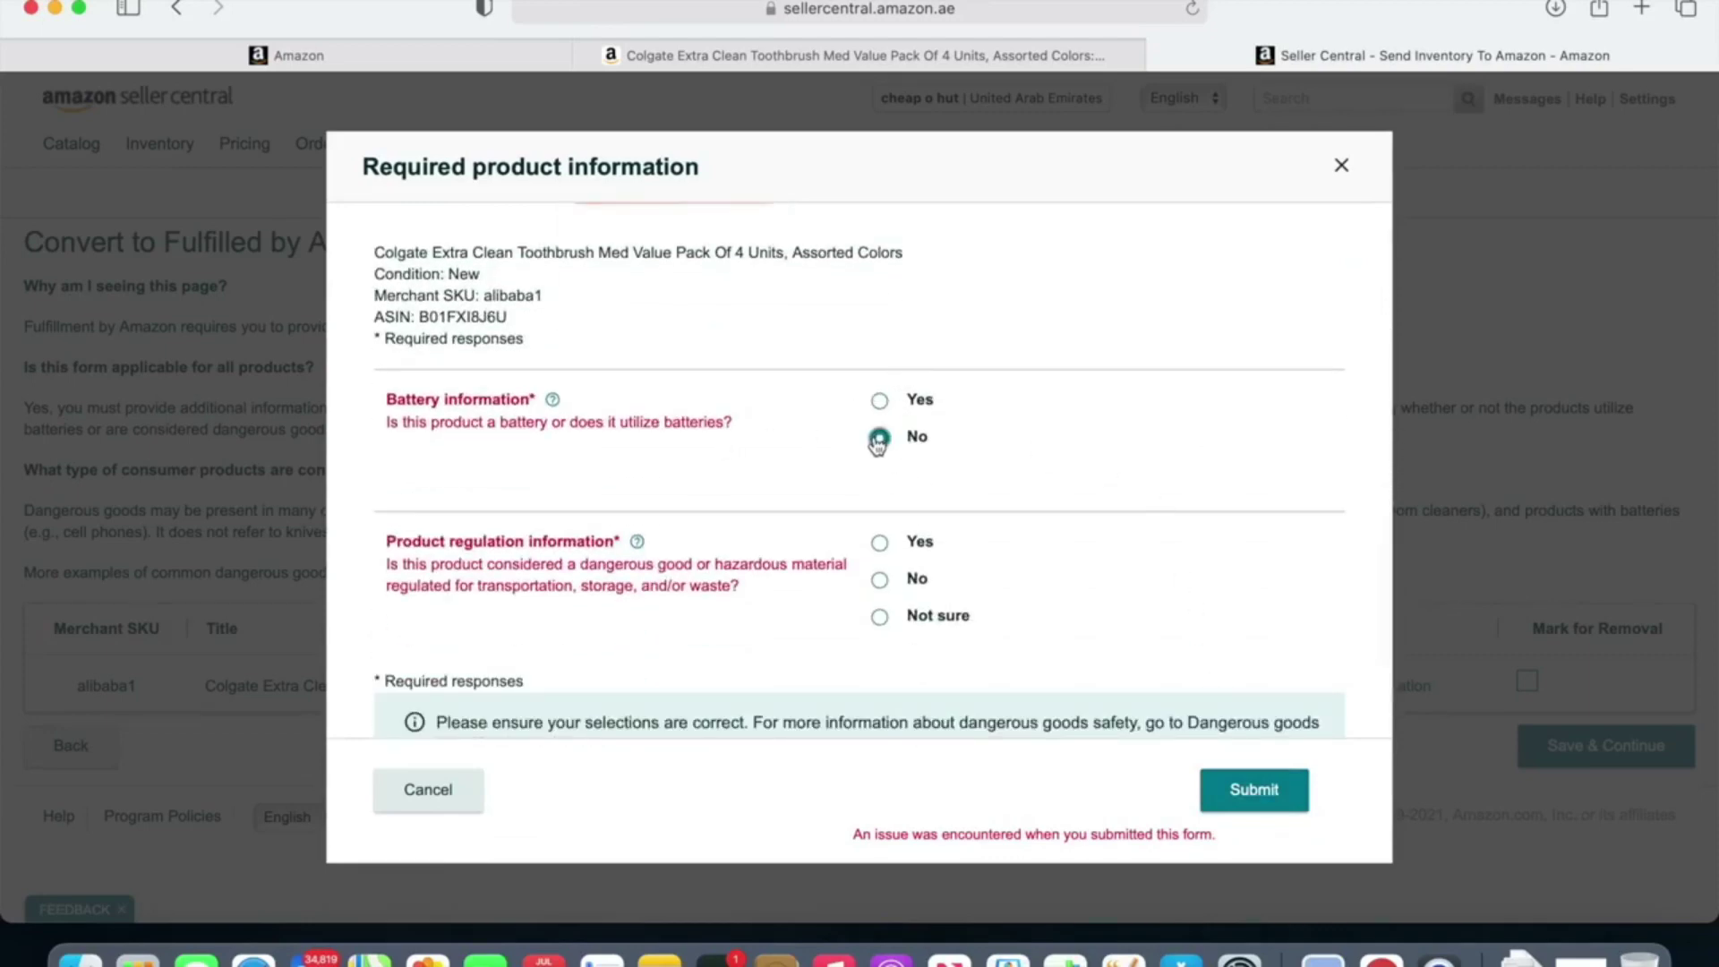
left_click(879, 616)
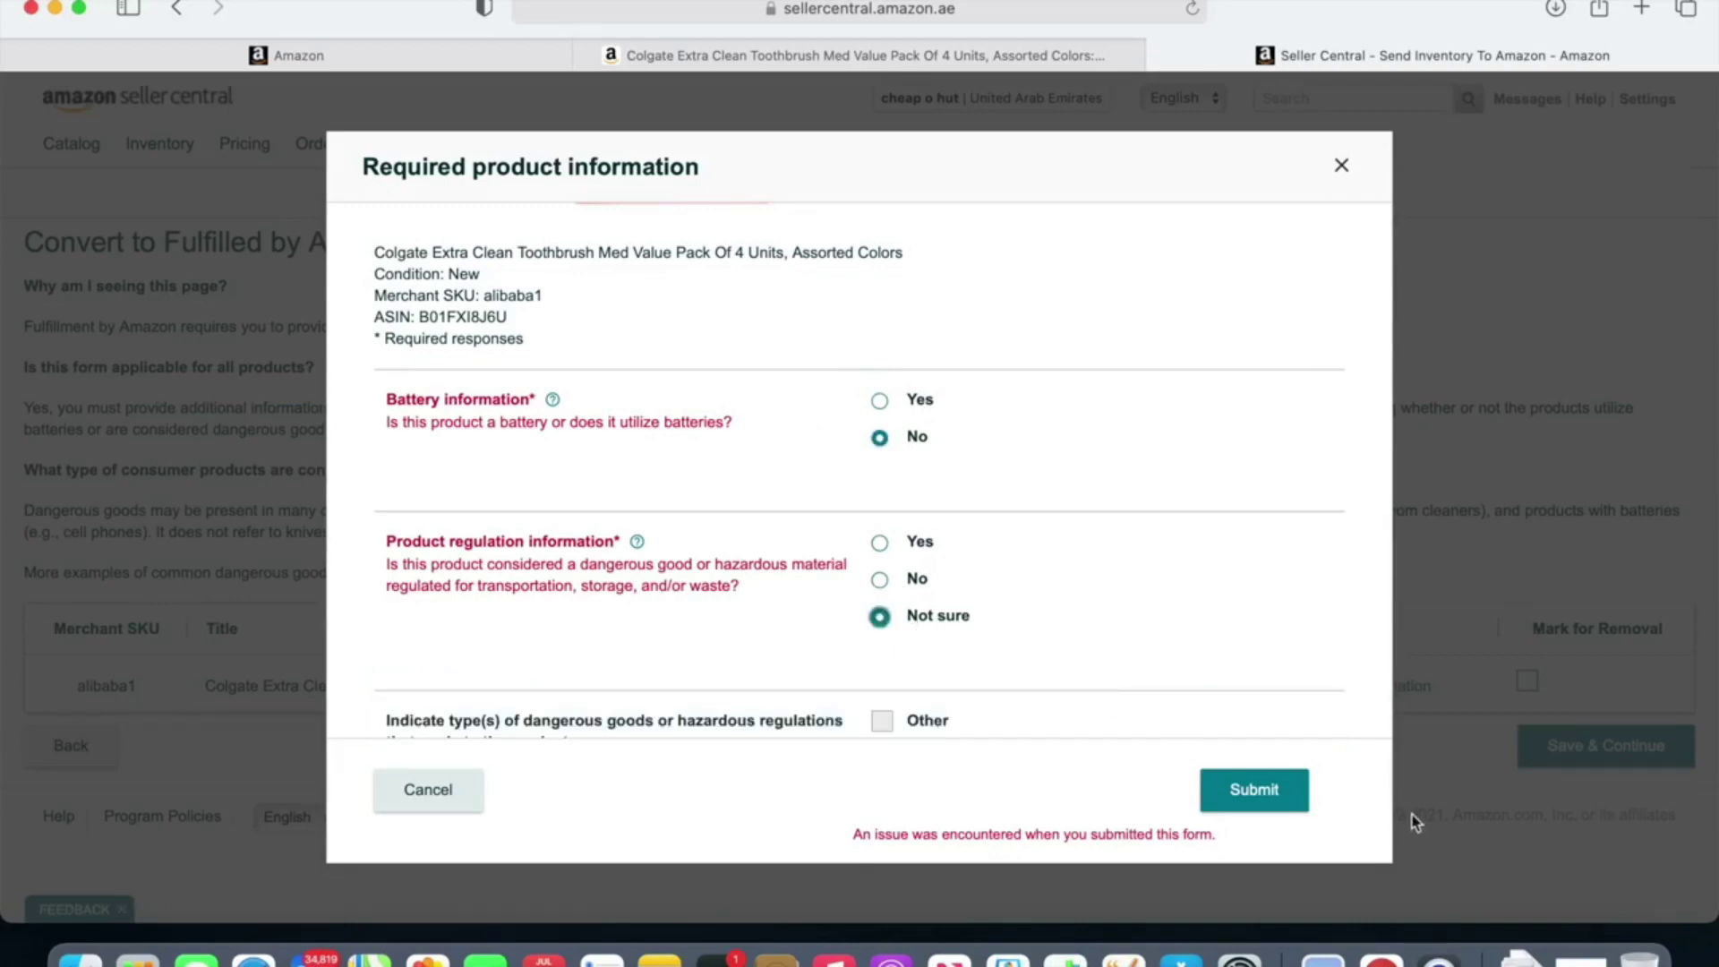
left_click(1240, 805)
left_click(1603, 761)
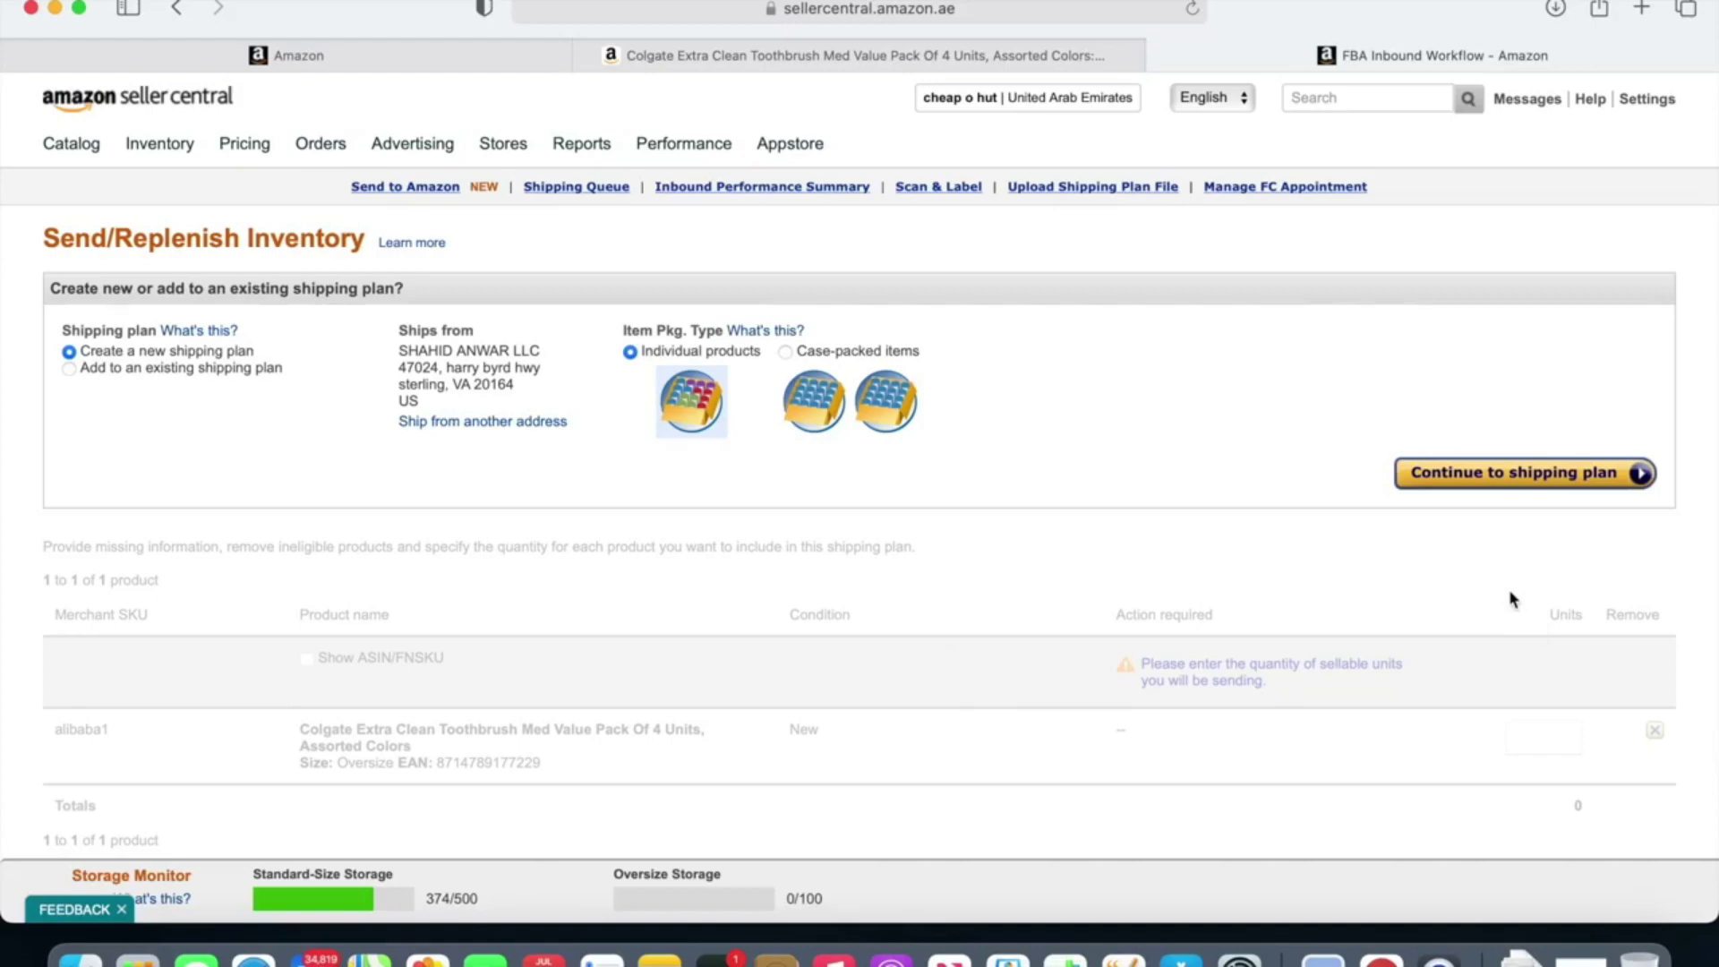
Step: Create a new shipping plan for individual products and set the quantity to 50 units
left_click(1482, 494)
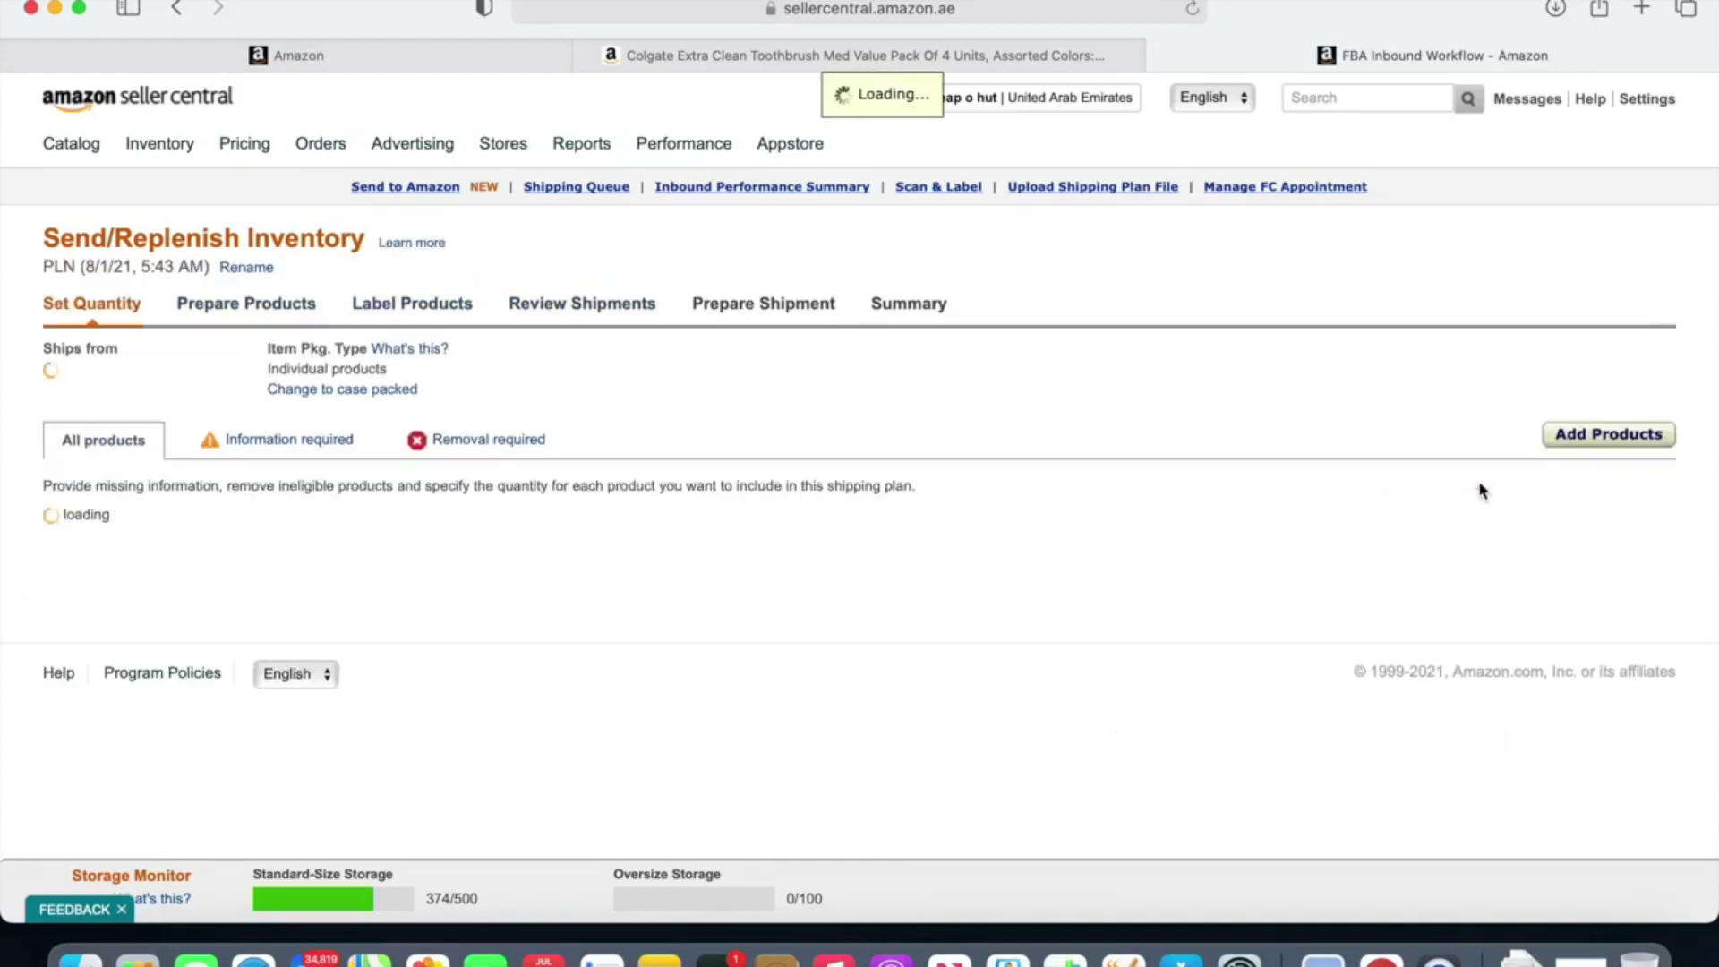
scroll(1483, 490, "down", 5)
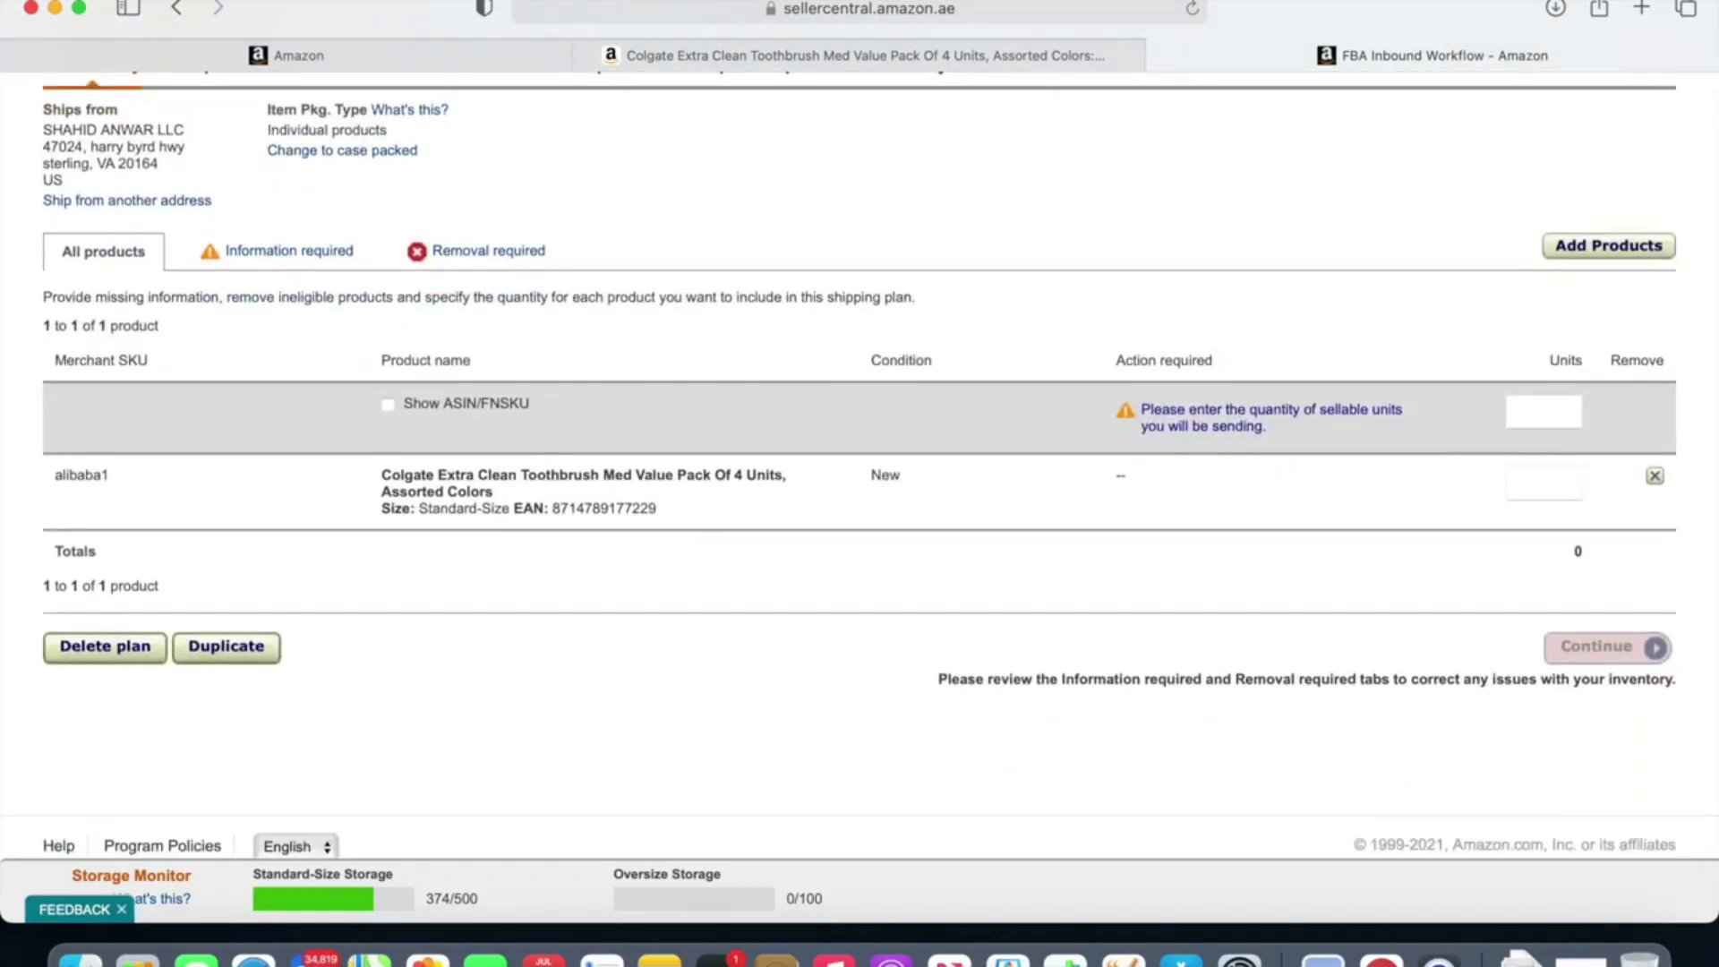
left_click(1528, 408)
type("50")
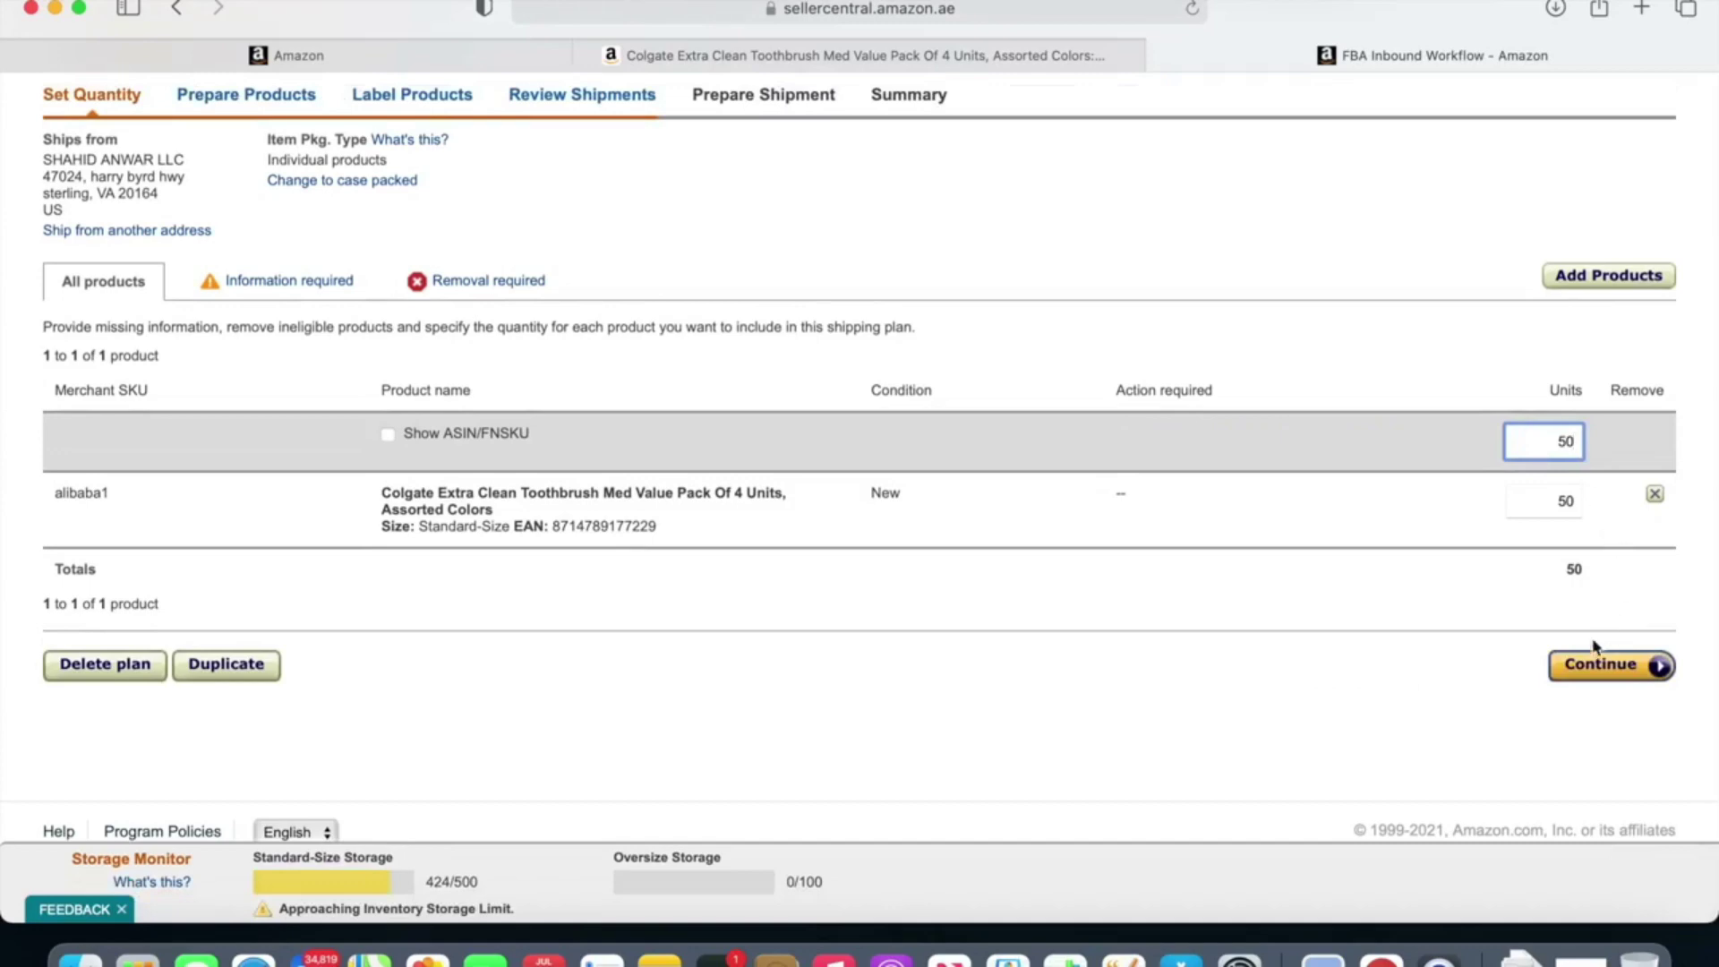
Step: Proceed to product preparation, set the seller as preparer for all products, apply the No Prep Needed category, and continue to labelling
left_click(1600, 664)
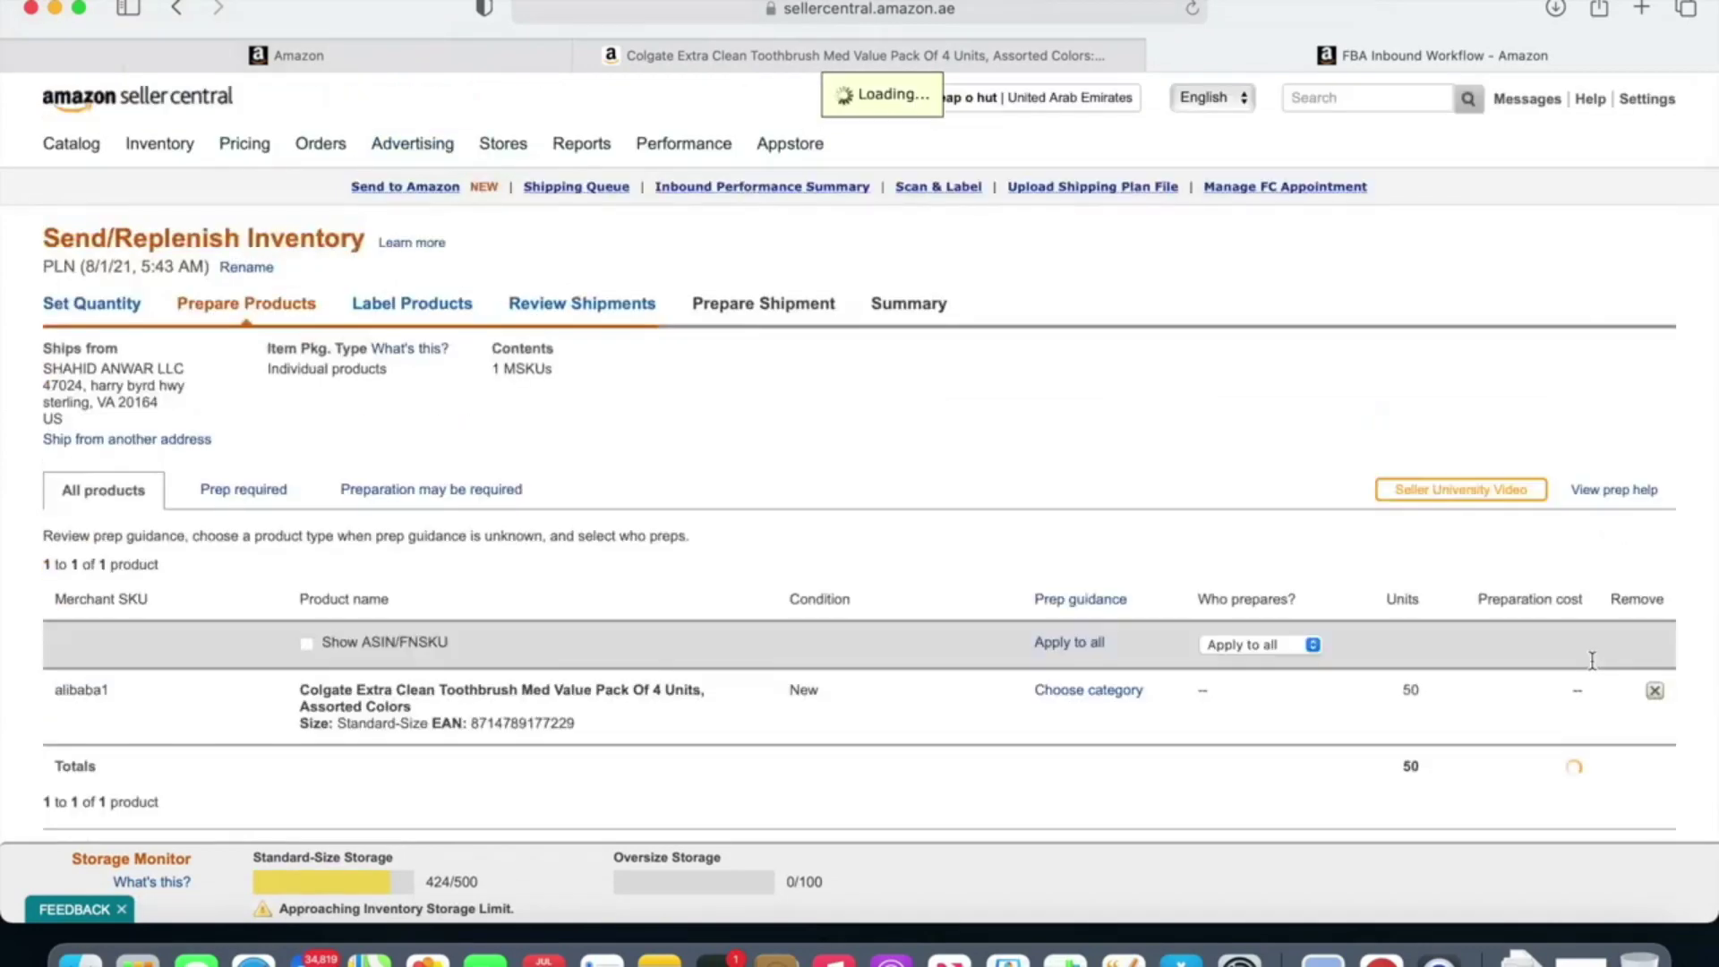
scroll(1592, 660, "down", 5)
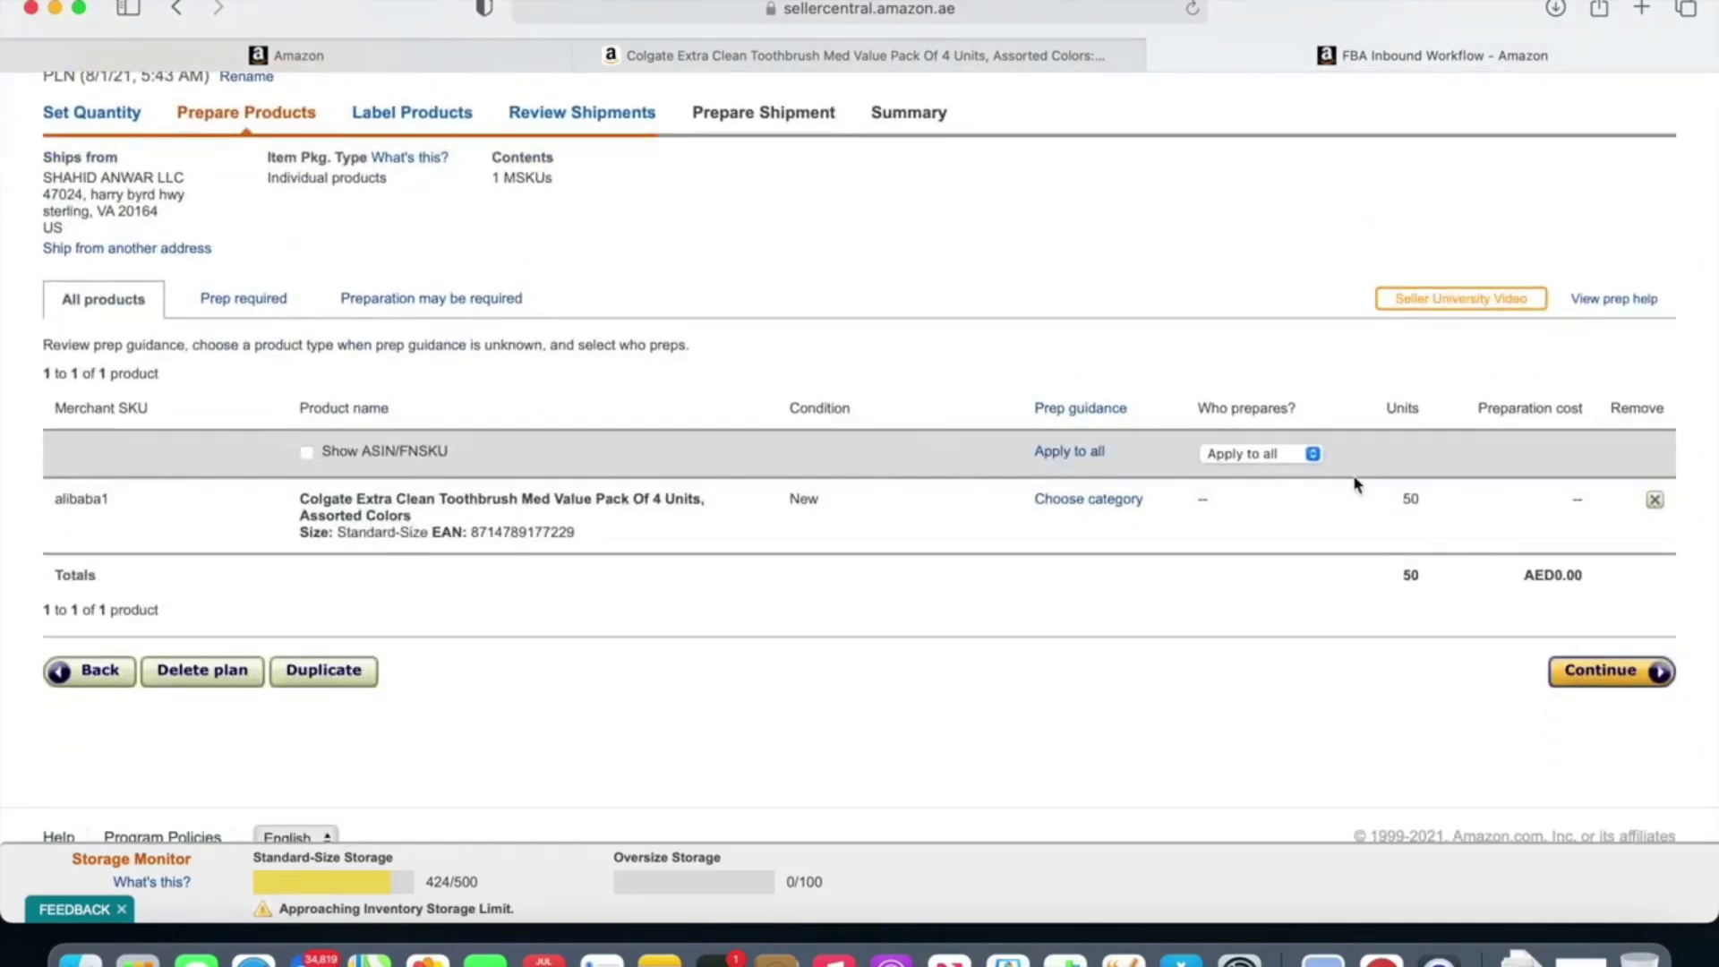
left_click(1312, 453)
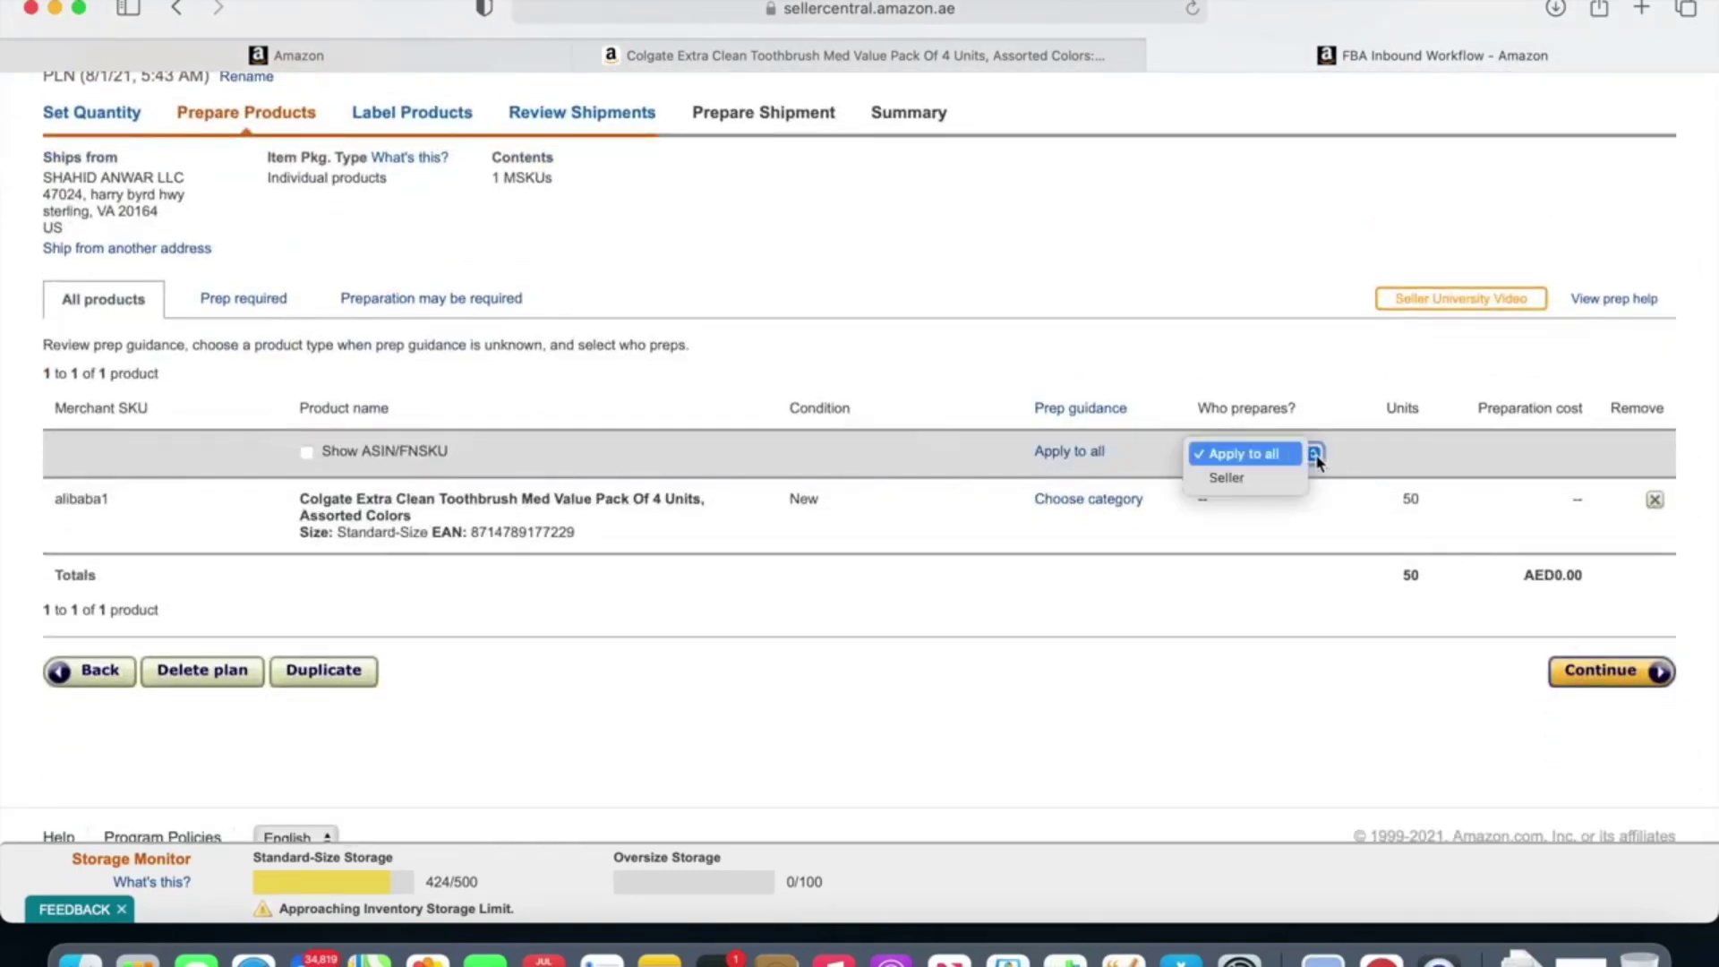
left_click(1287, 482)
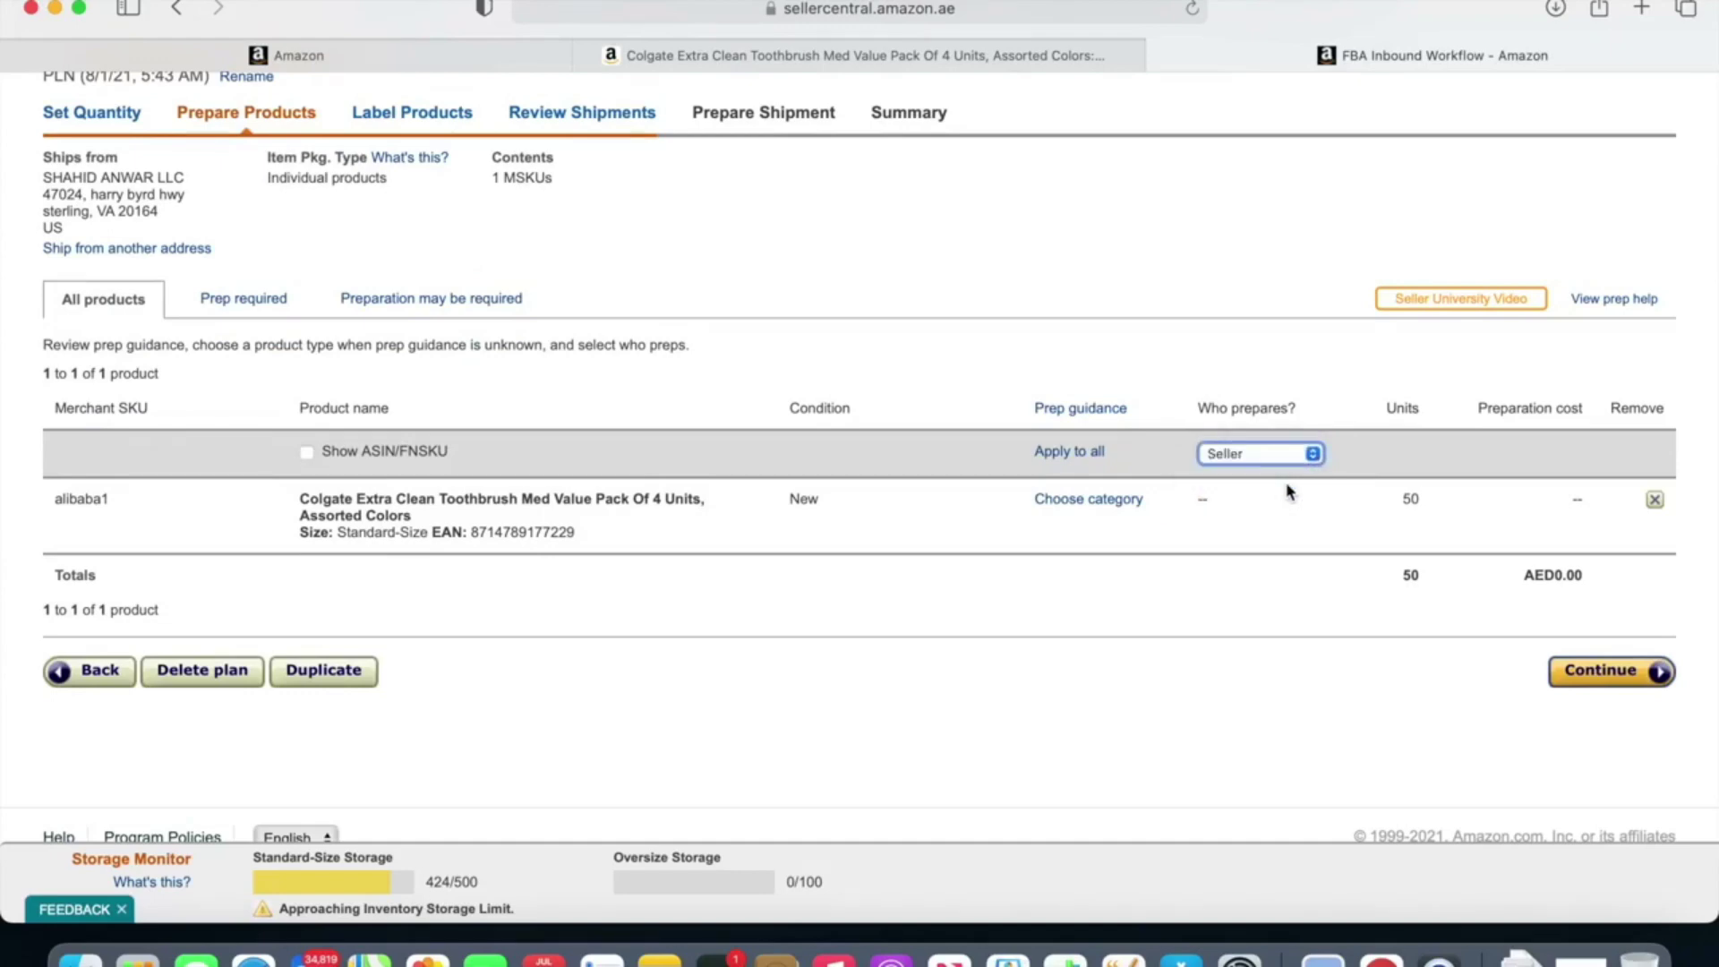
left_click(1059, 455)
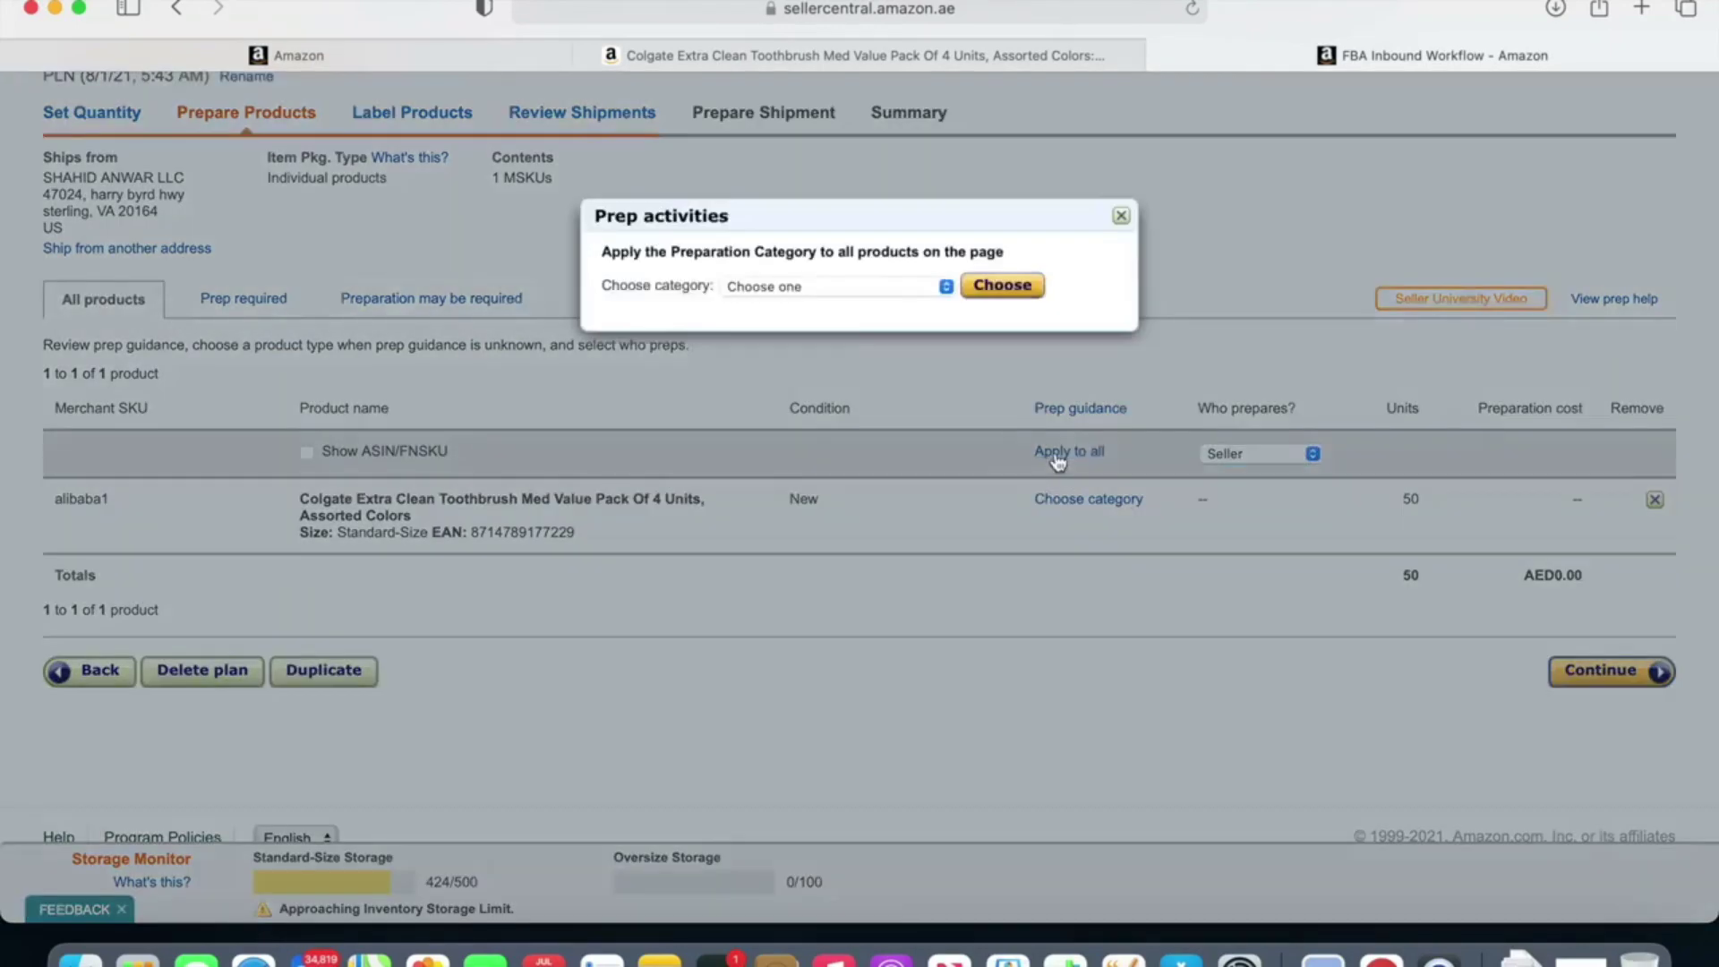
left_click(918, 292)
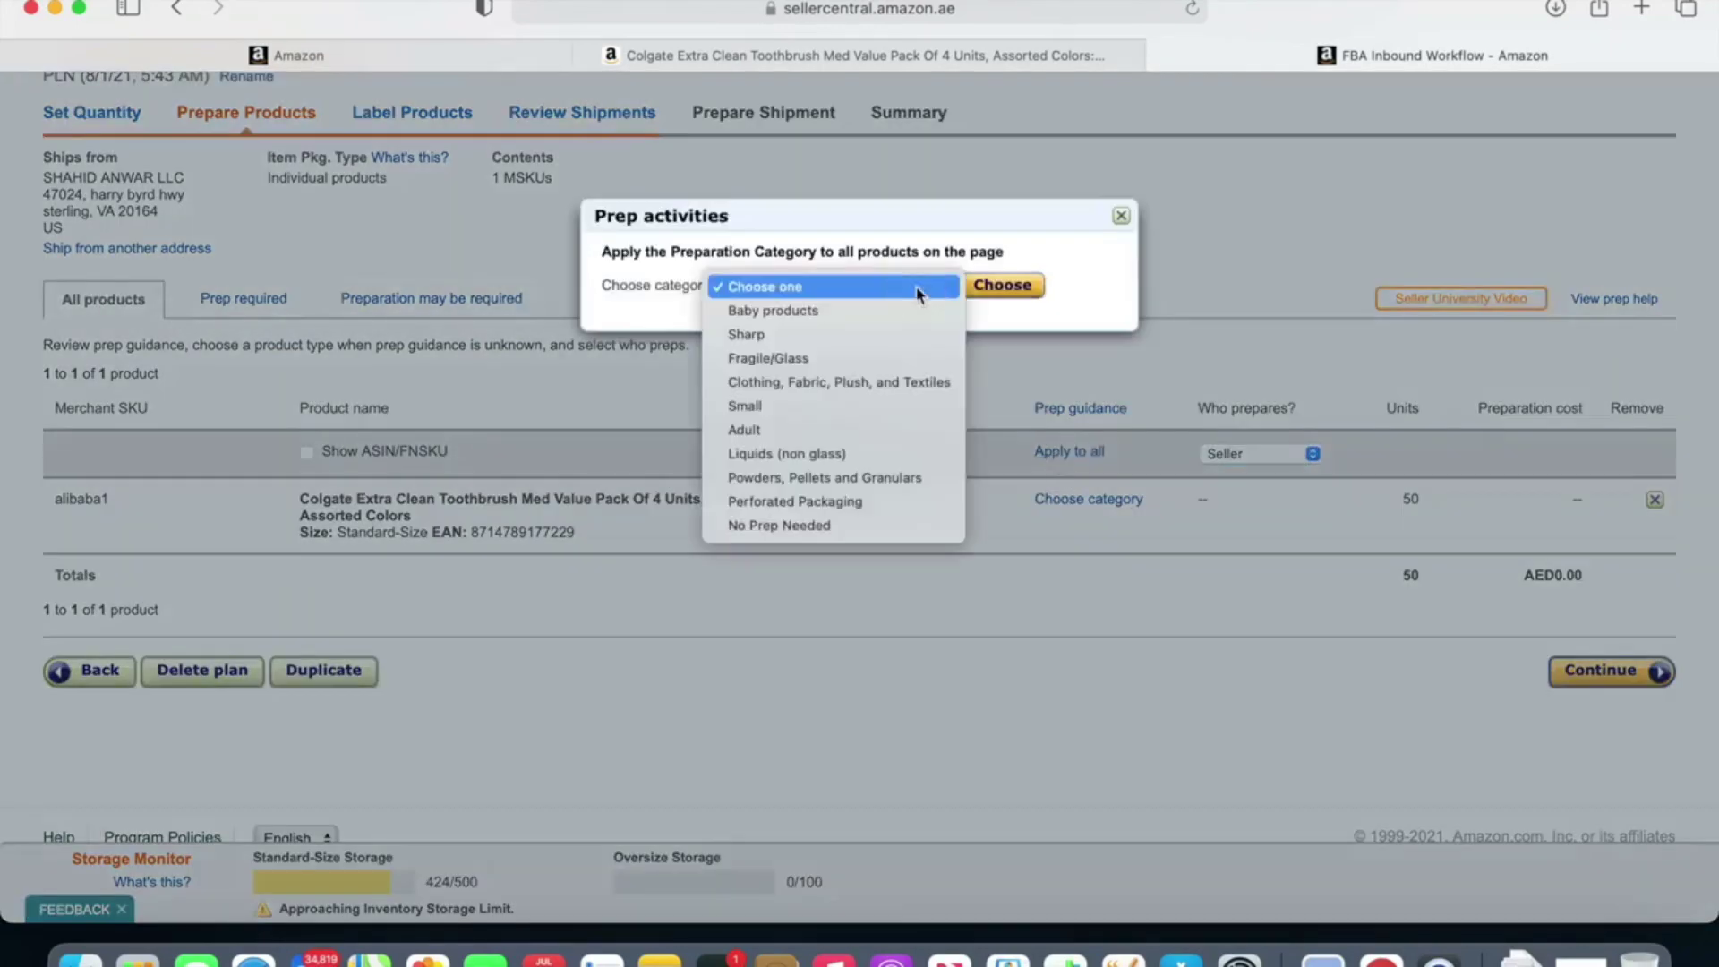
left_click(878, 525)
left_click(1000, 287)
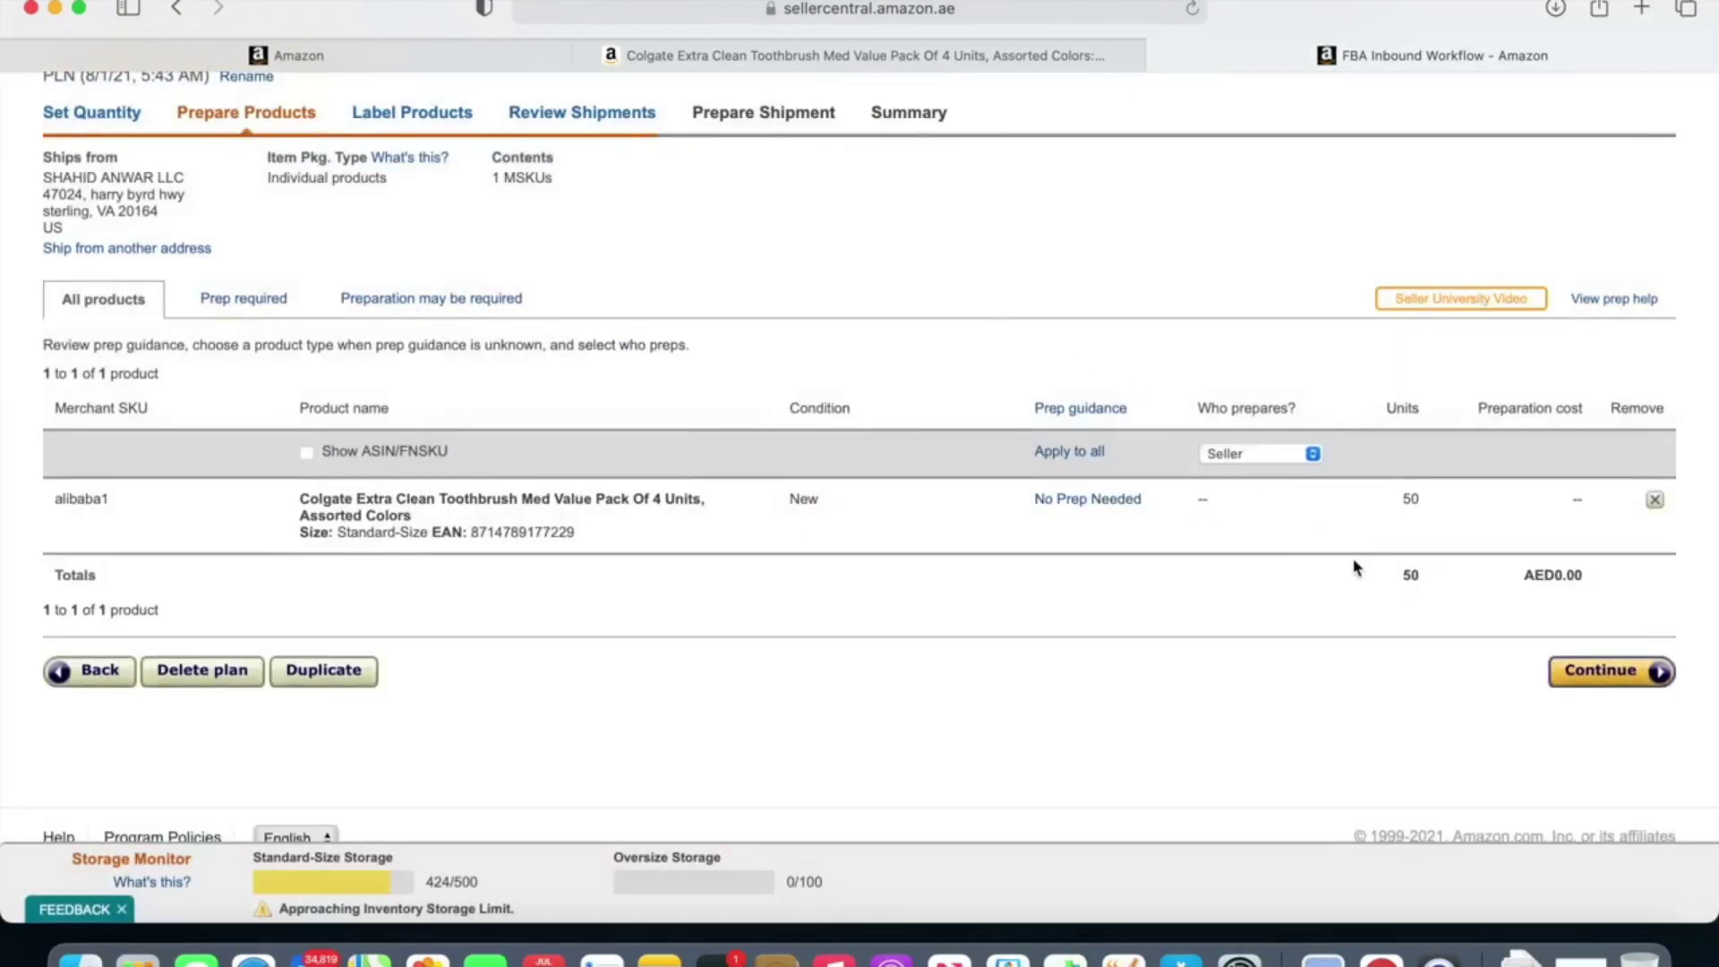
left_click(1593, 669)
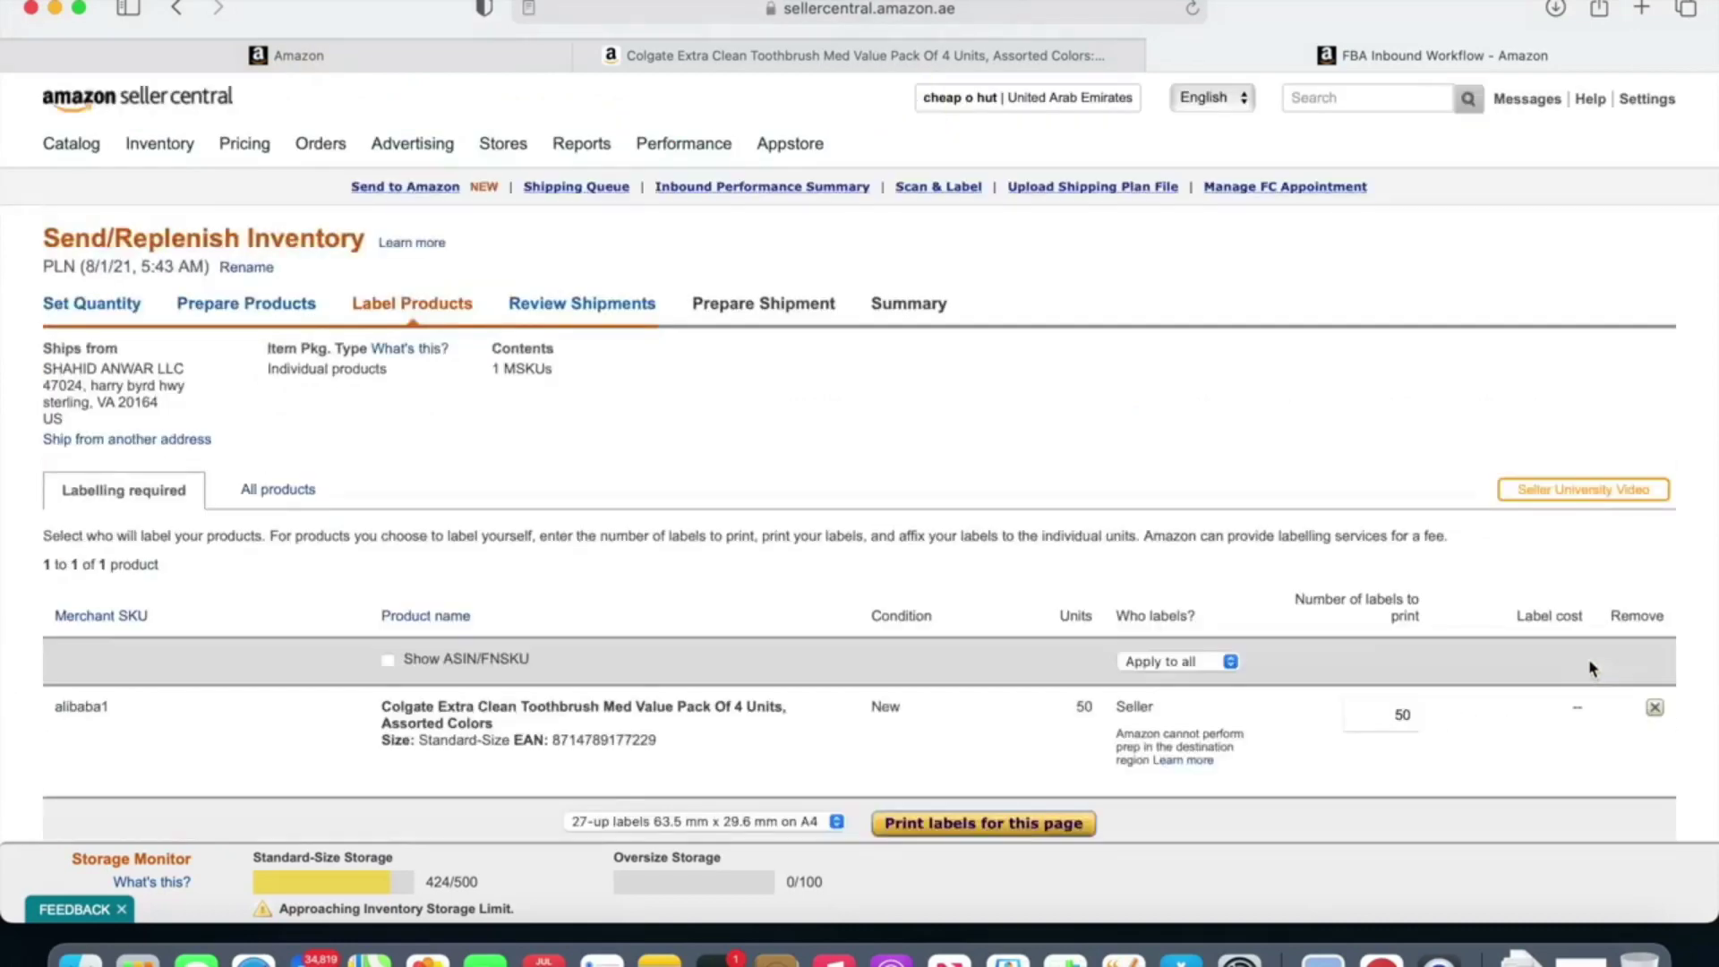
Step: Generate the 50 product labels for the toothbrush pack, look through both pages of the label PDF, and close it
scroll(1590, 668, "down", 5)
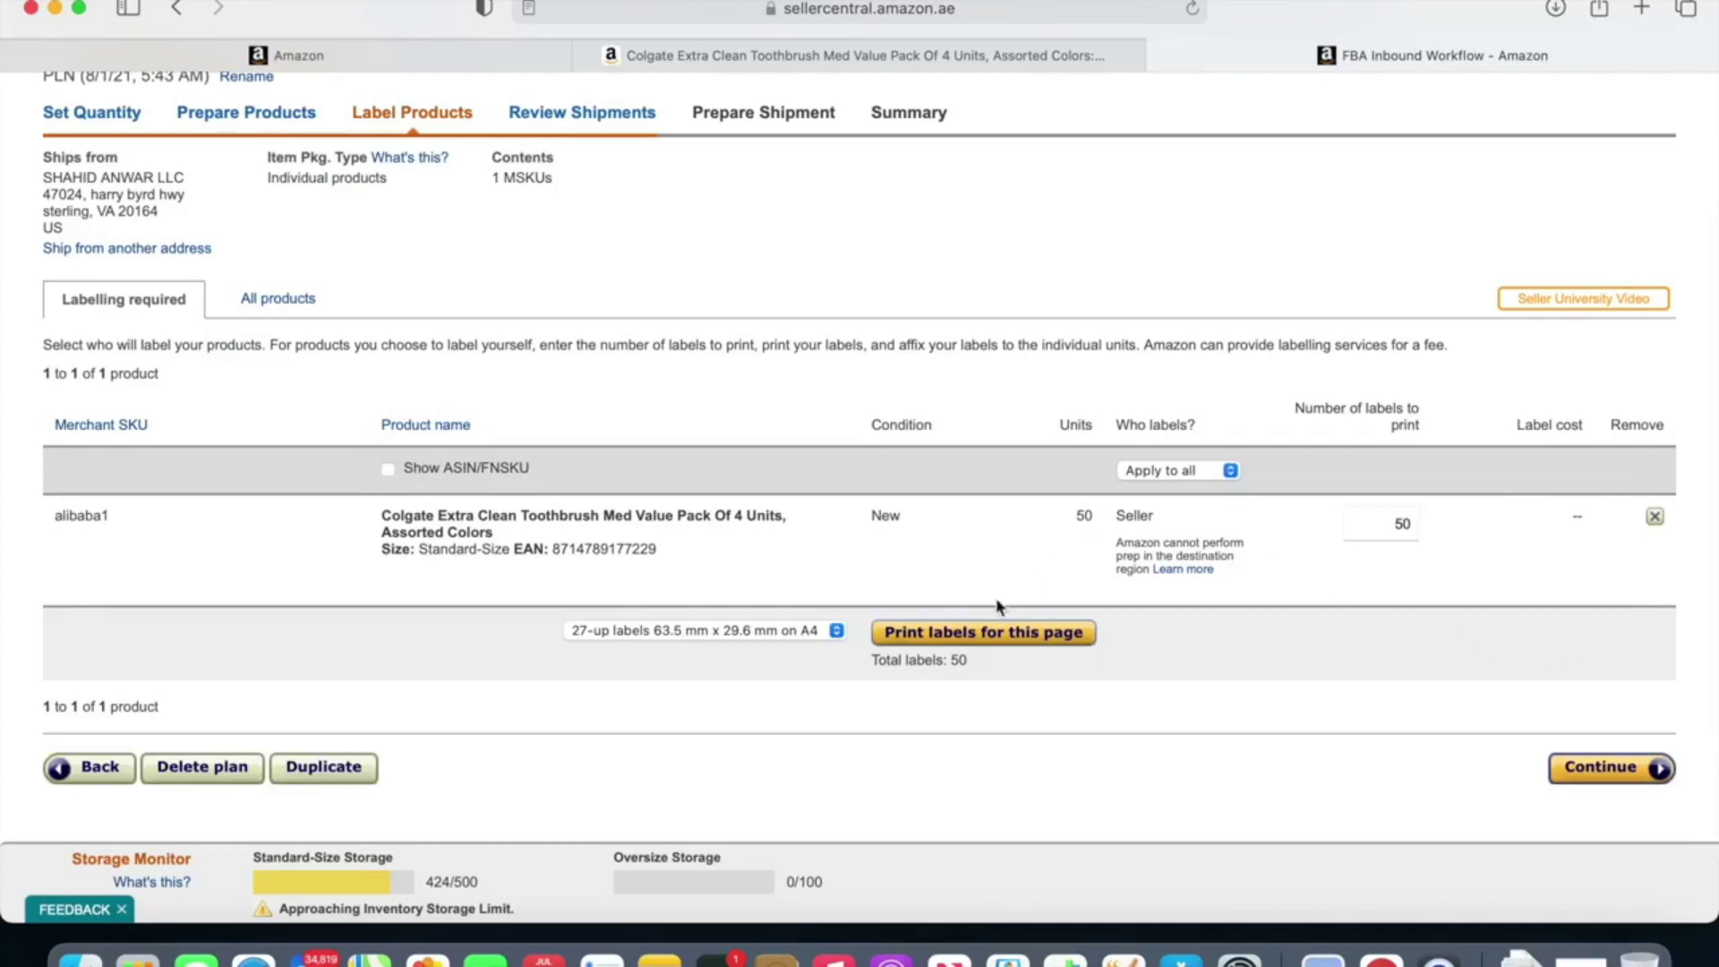
left_click(959, 638)
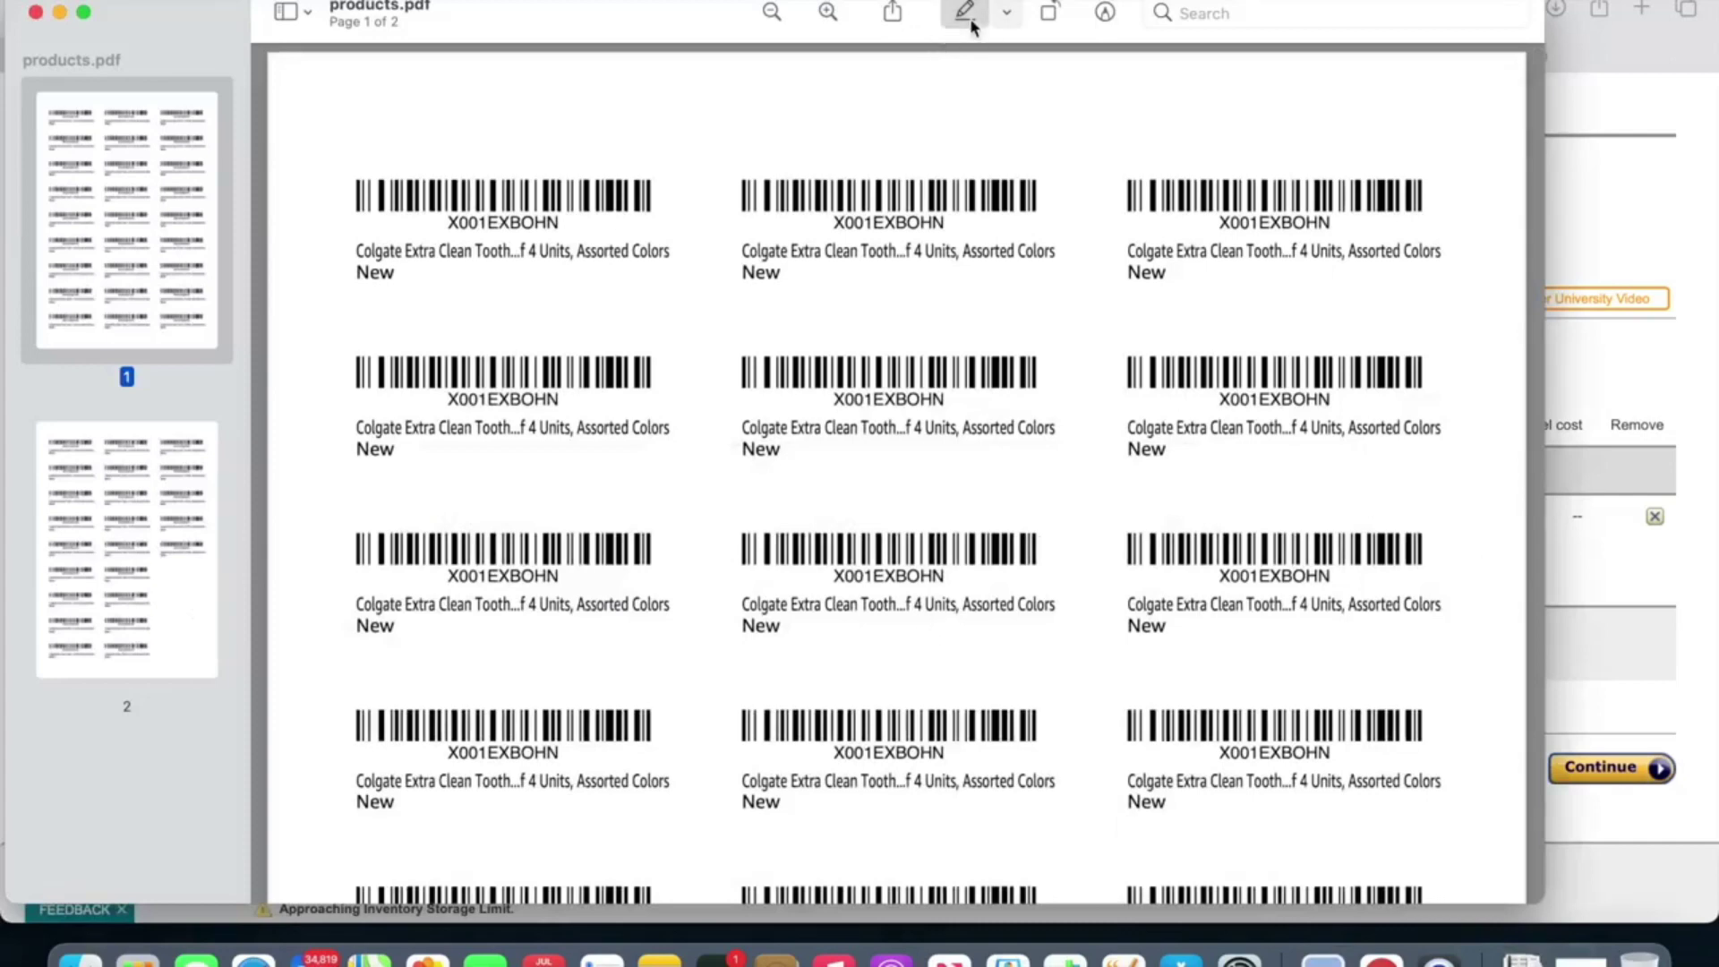
left_click(1008, 13)
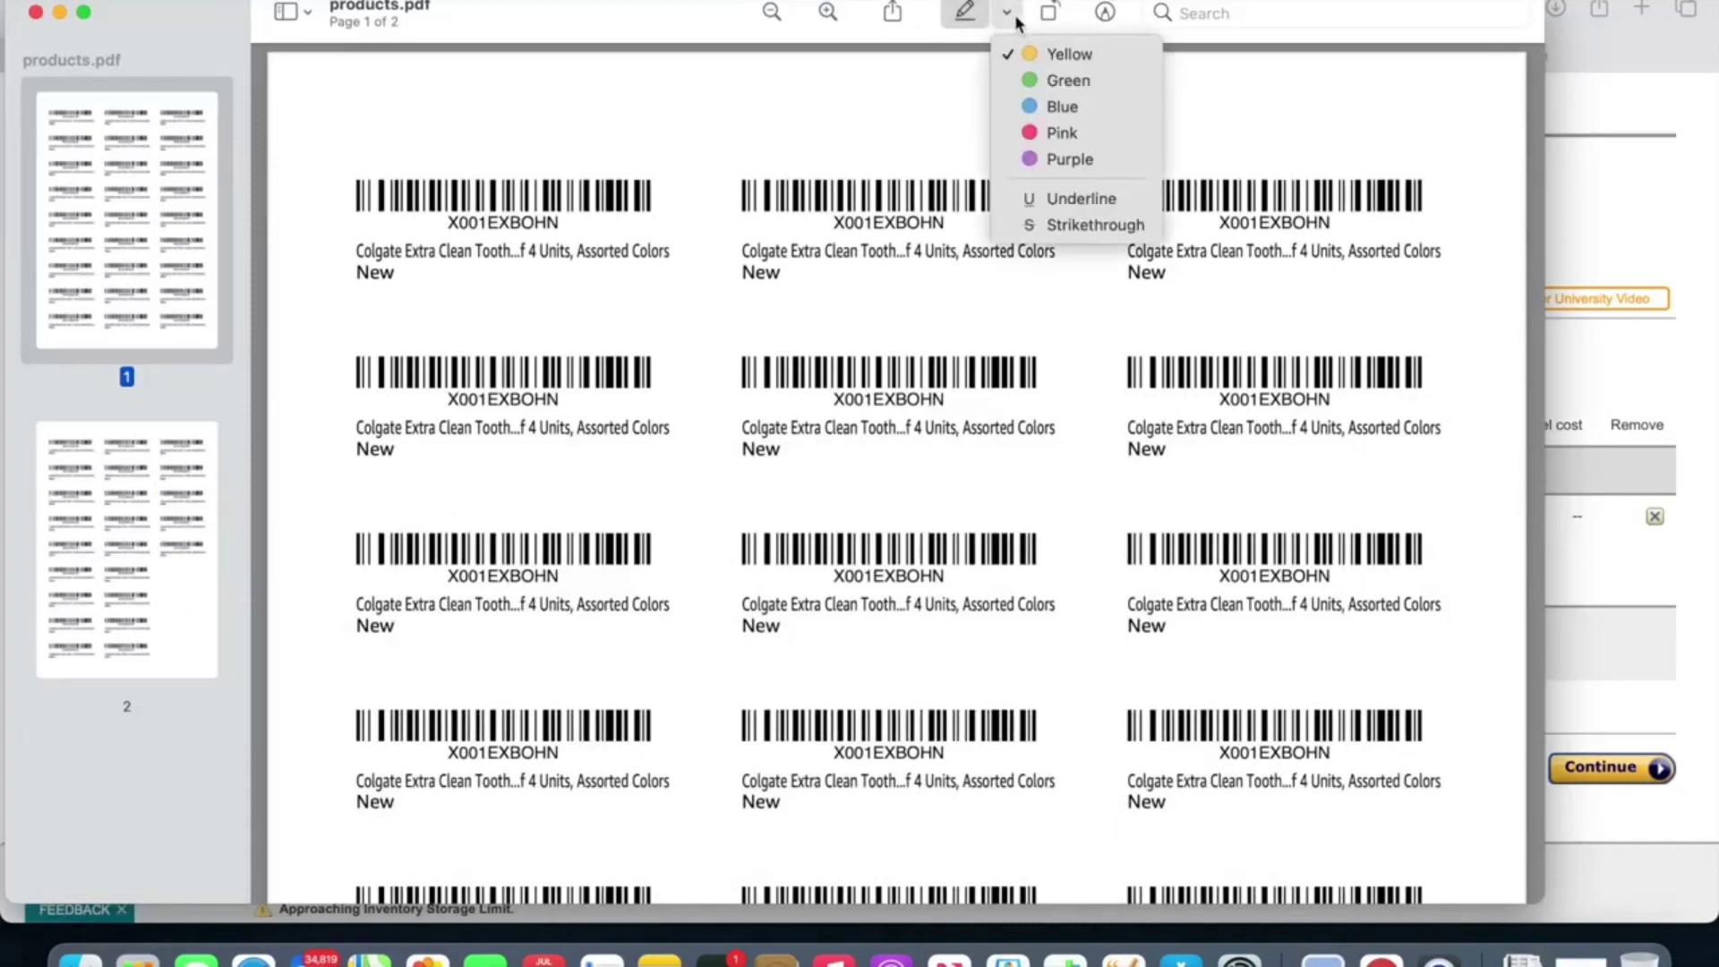
left_click(776, 107)
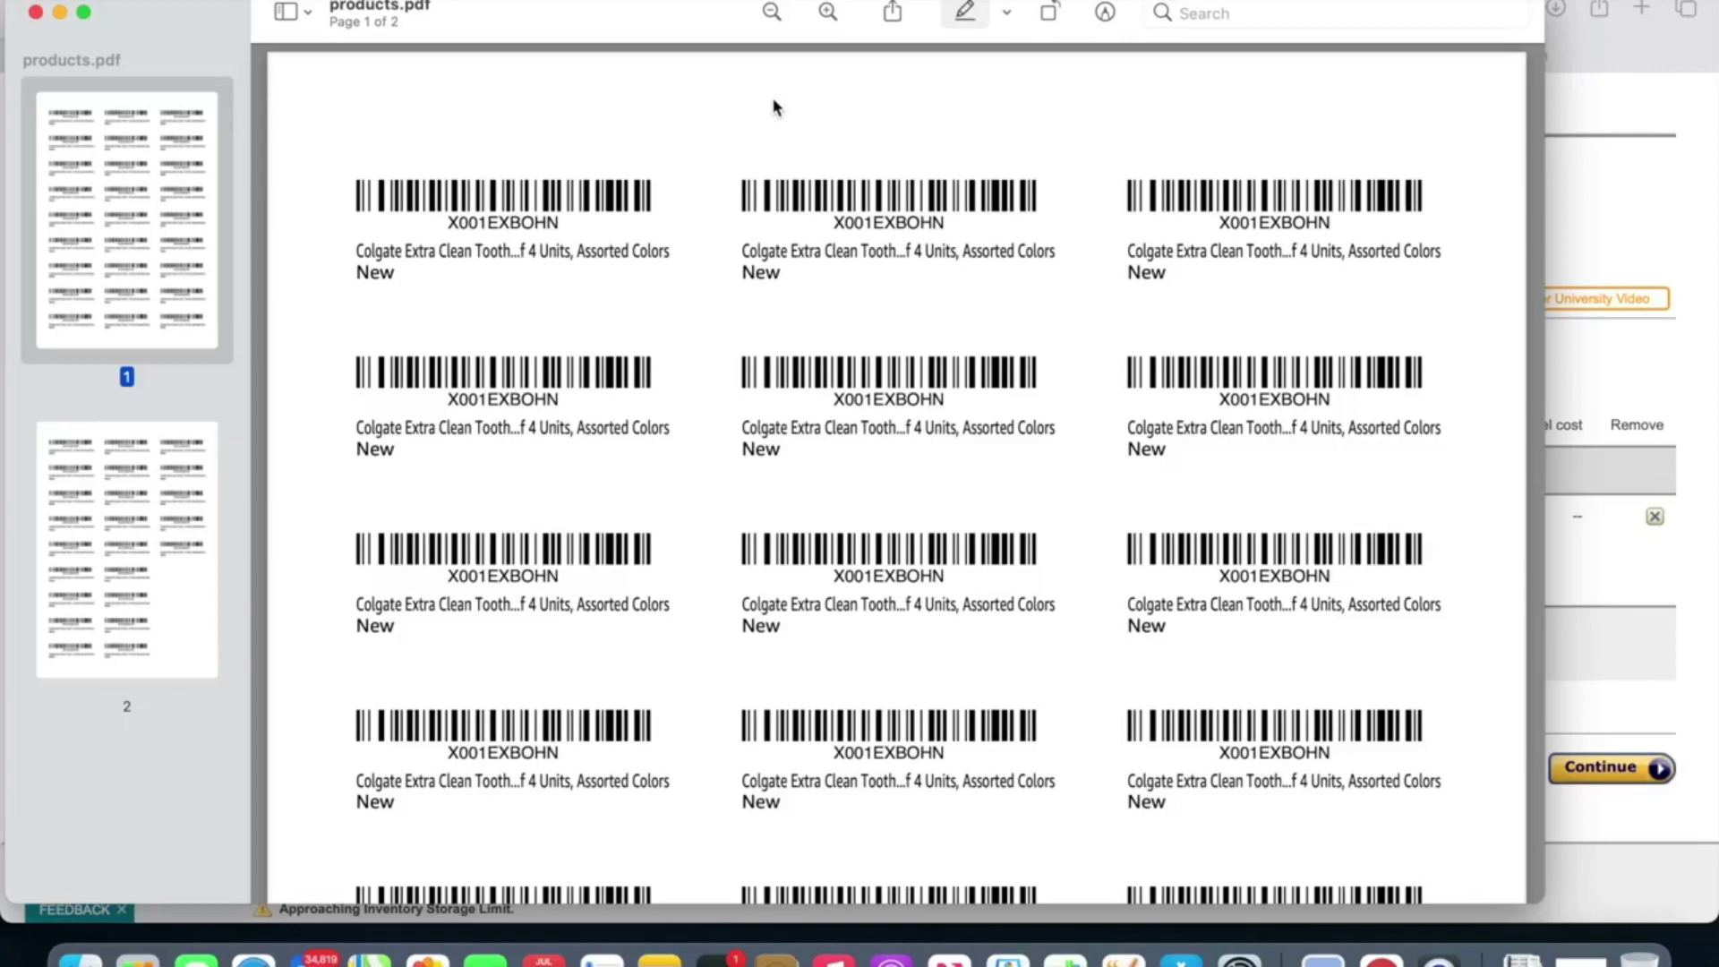
scroll(775, 108, "down", 10)
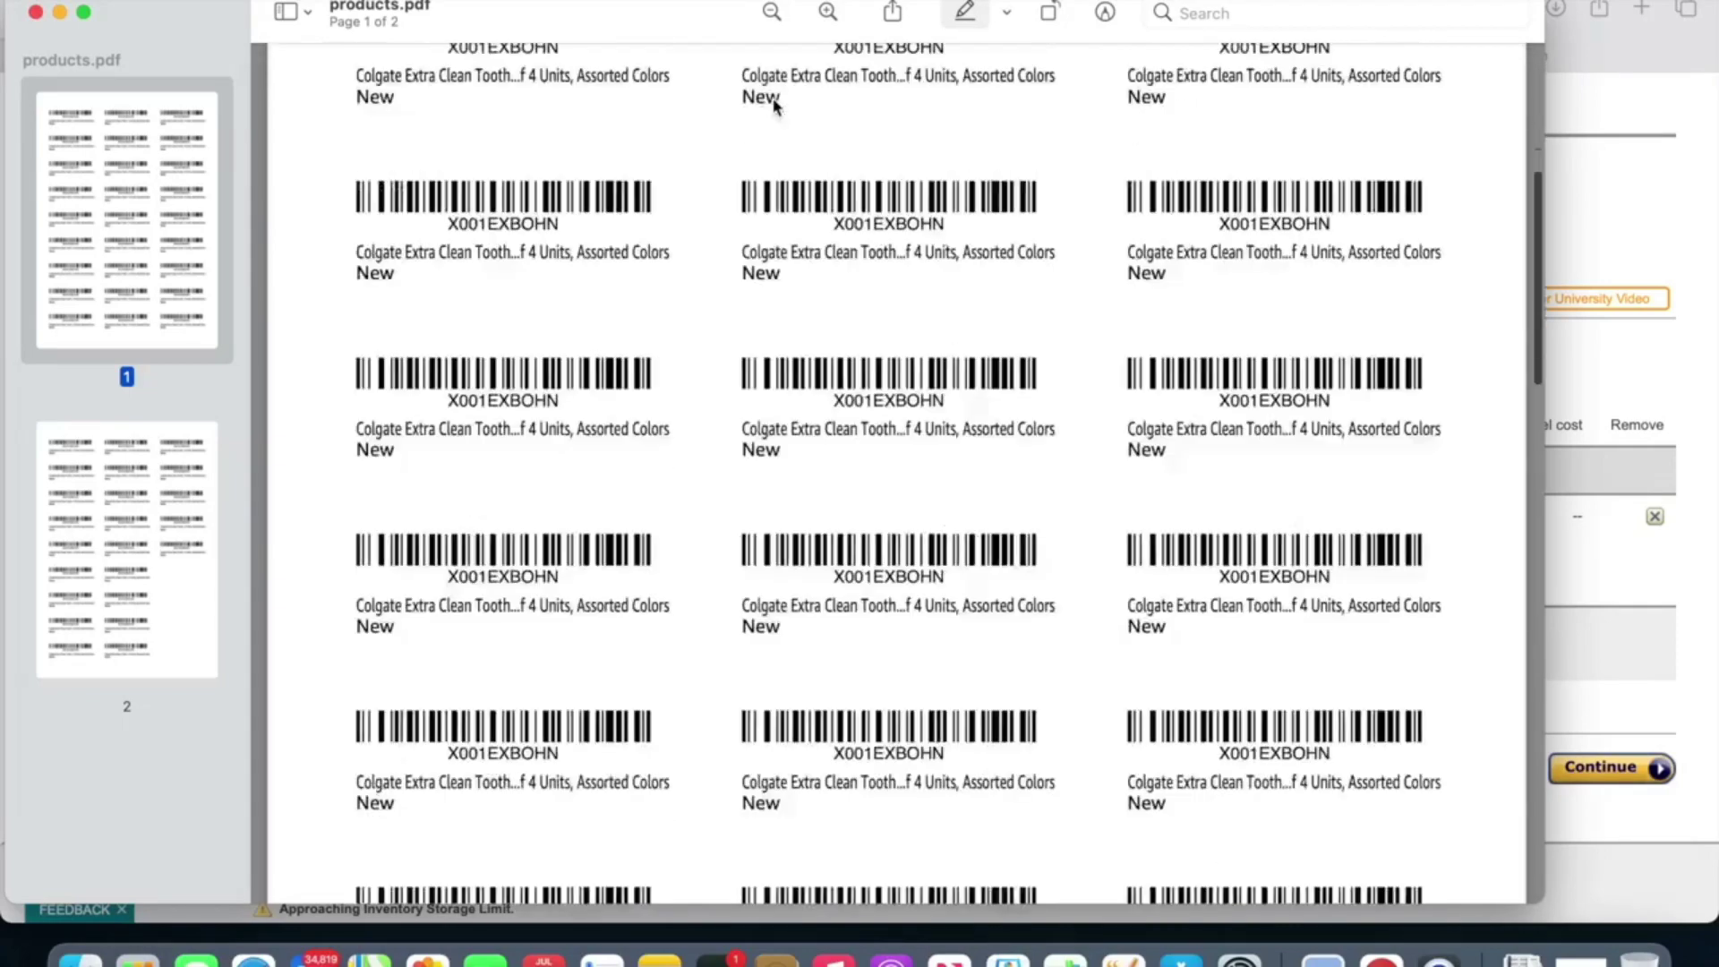
scroll(774, 105, "down", 10)
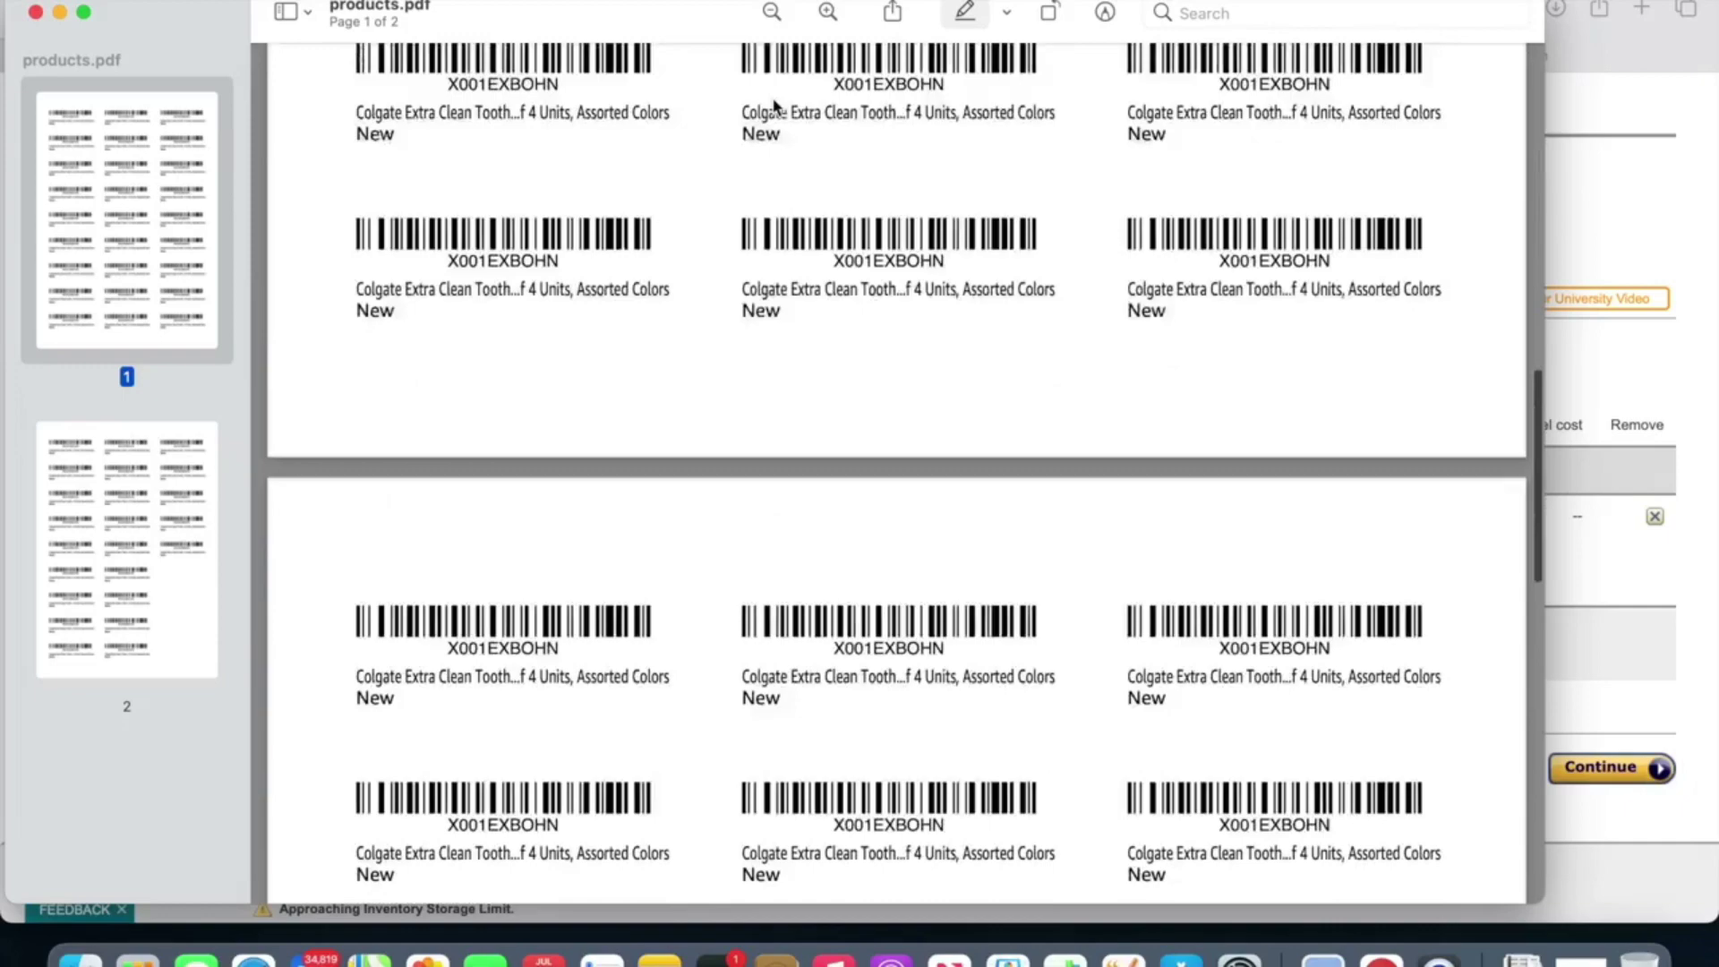
scroll(774, 105, "down", 6)
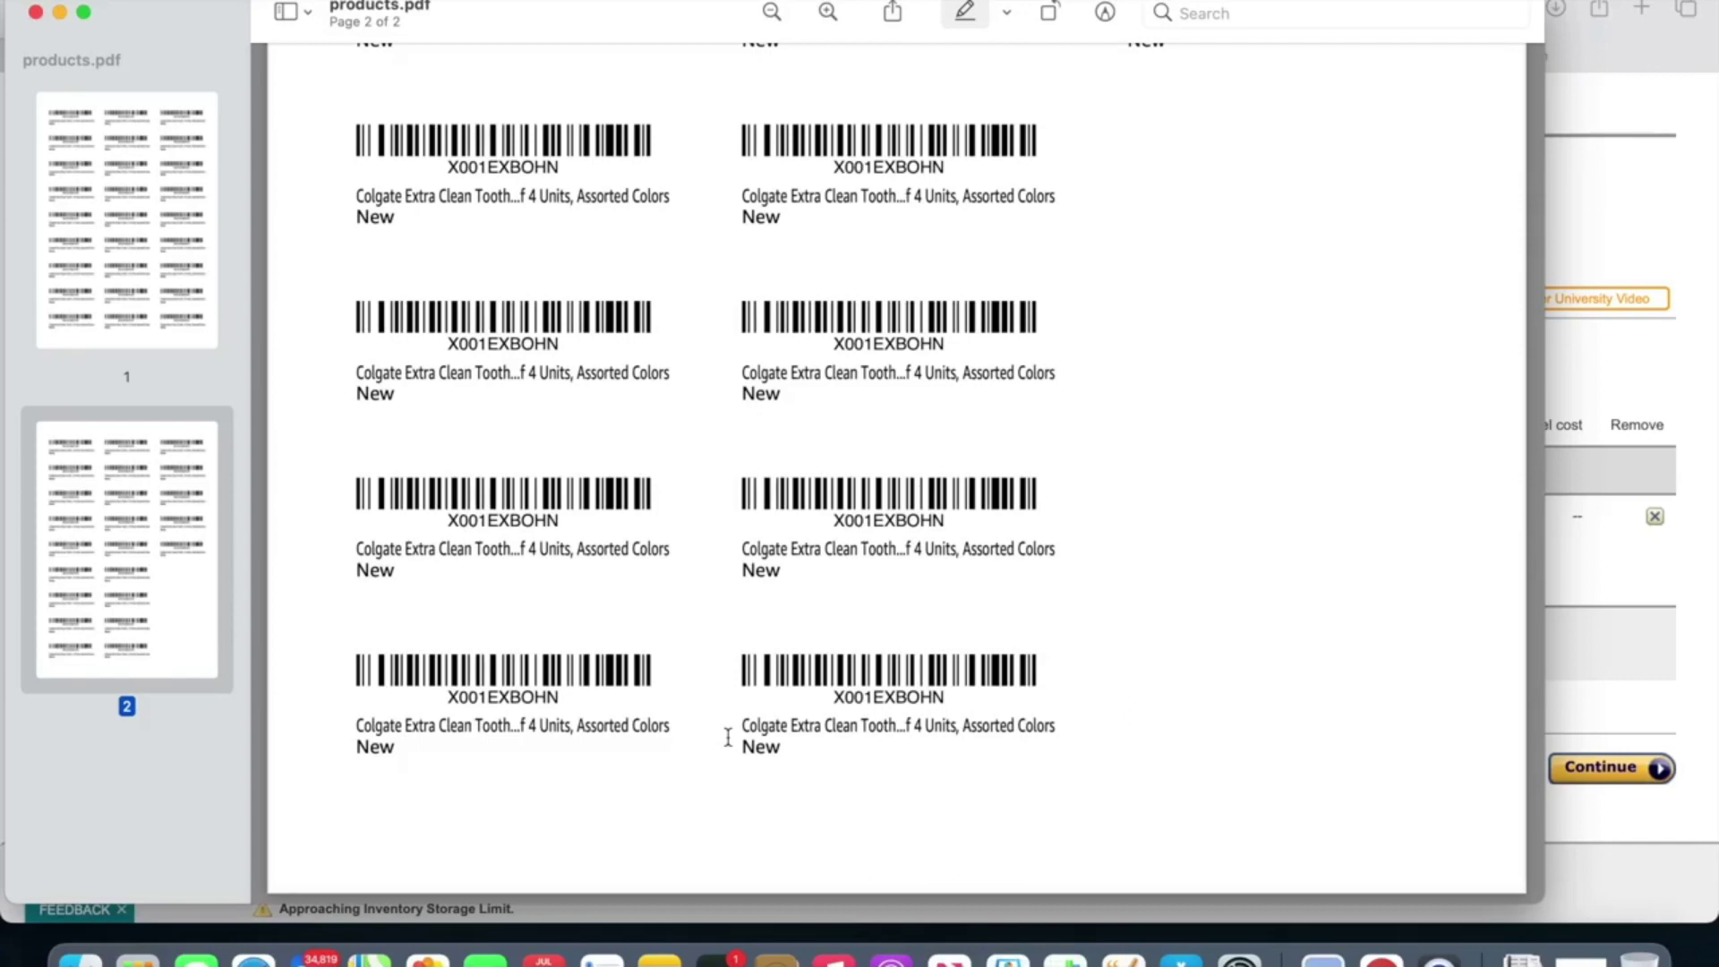
left_click(36, 12)
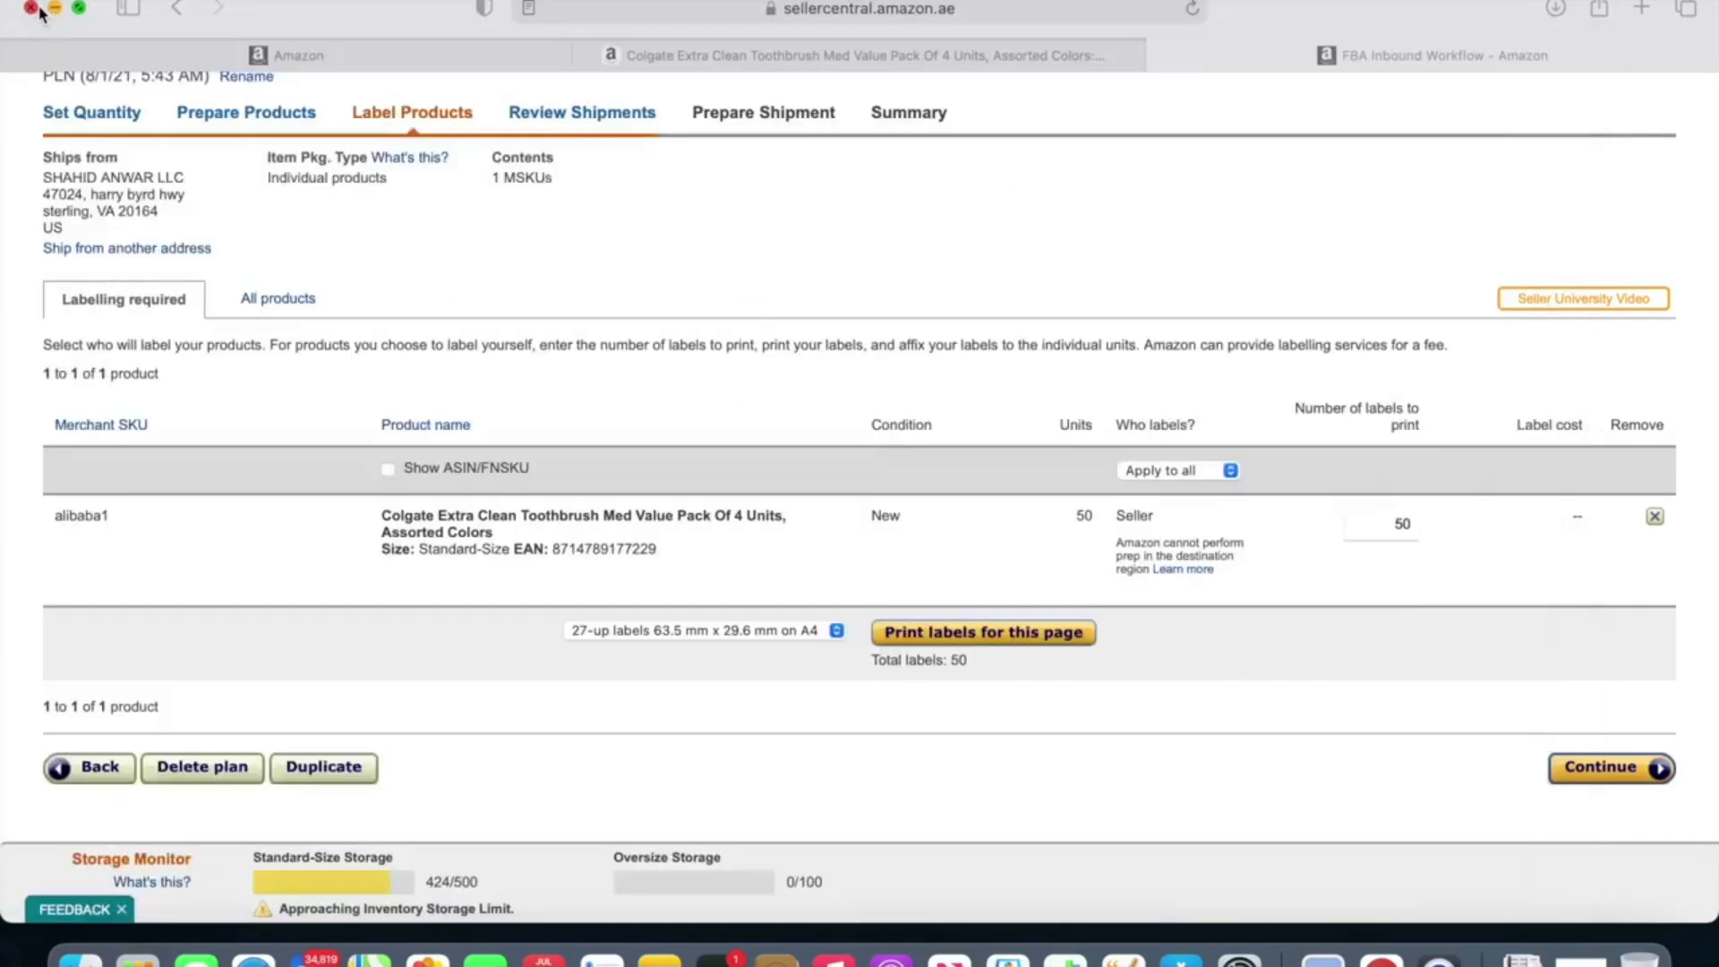
Step: Continue to the shipment review, approve the new shipment to DXB3 in Dubai, and start working on it
left_click(1619, 773)
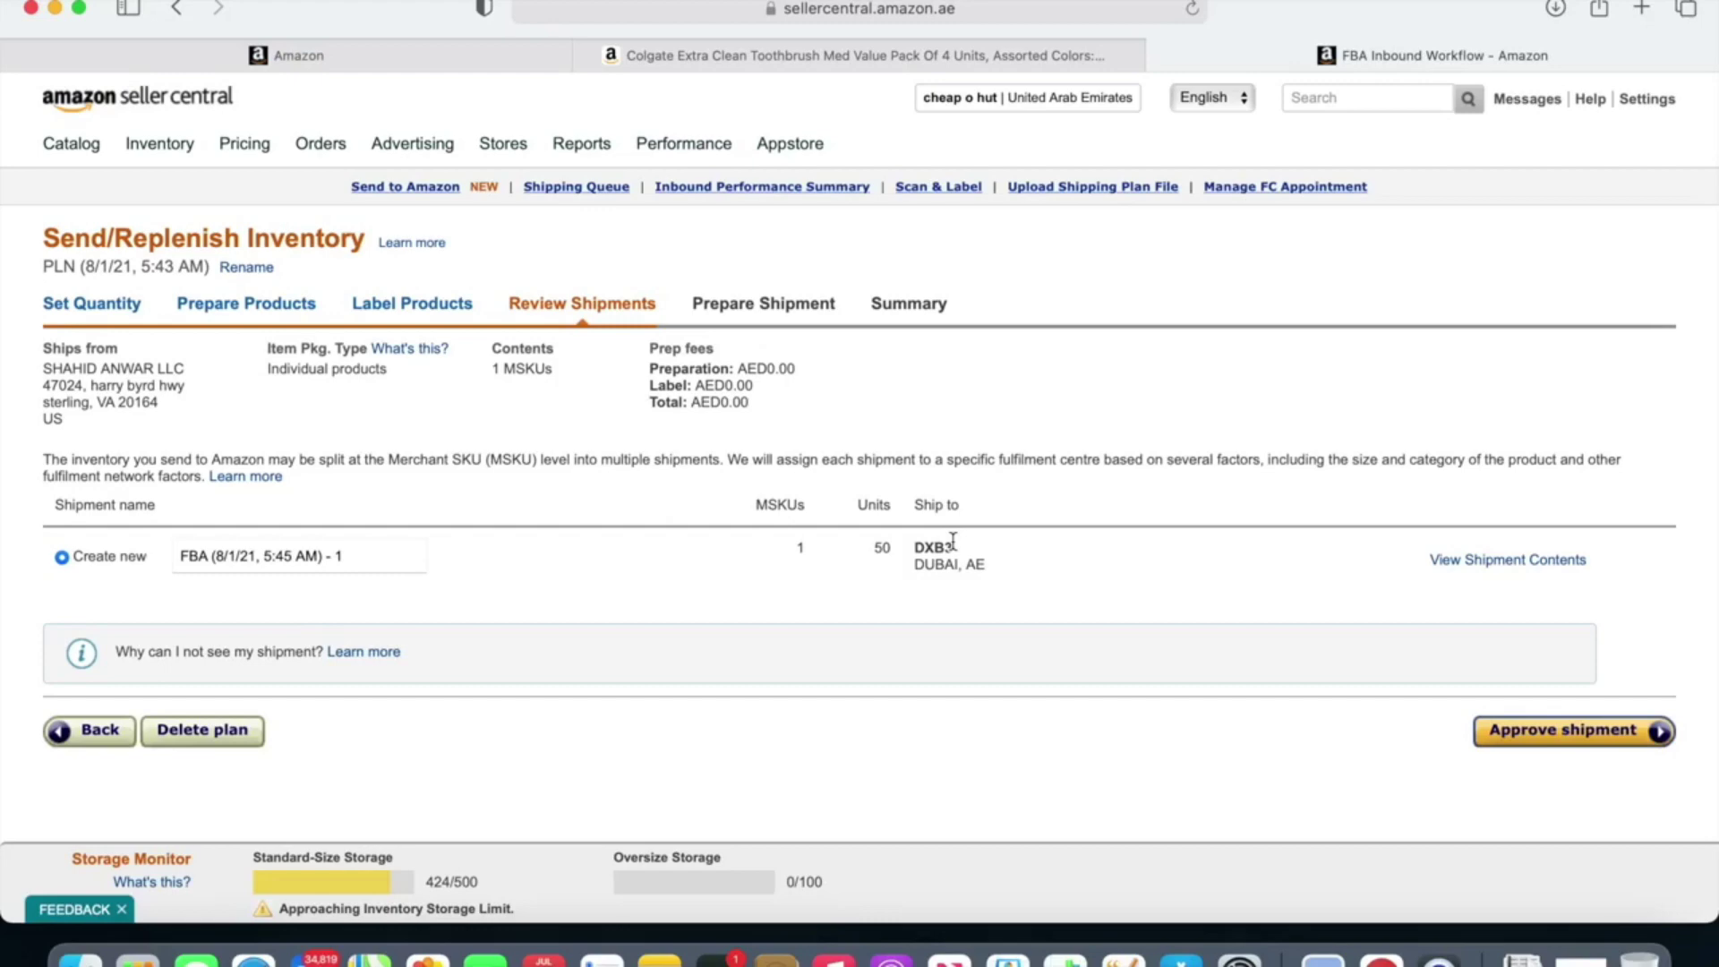
left_click(1577, 731)
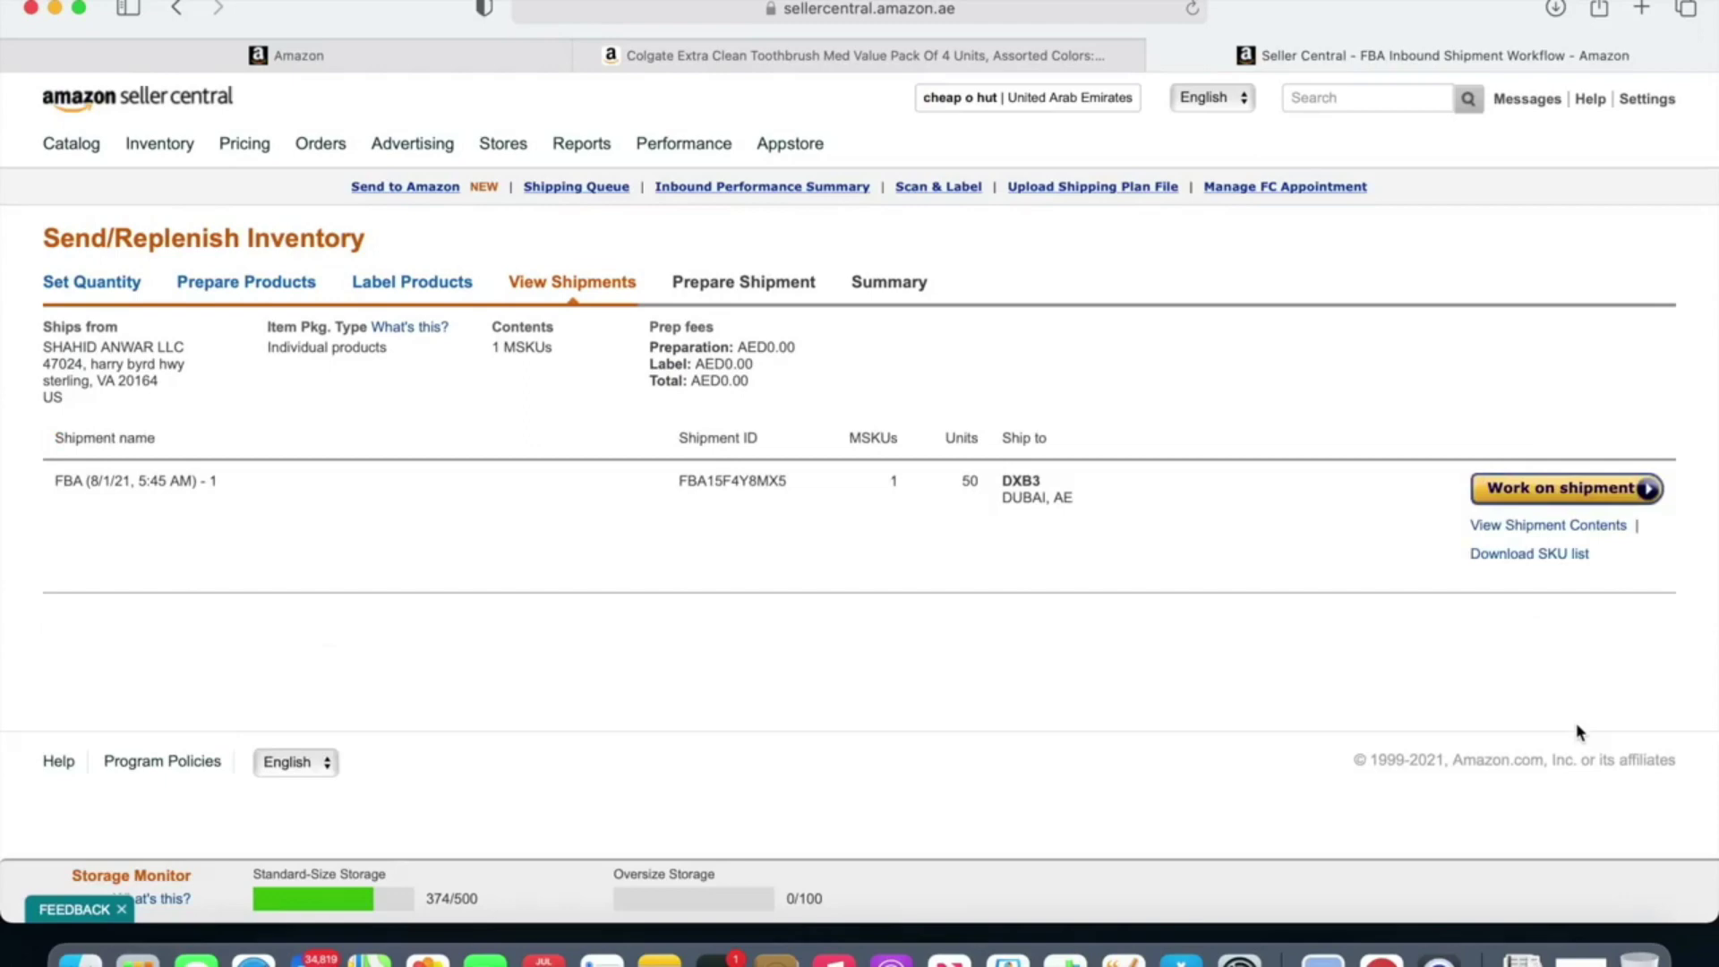
left_click(1589, 498)
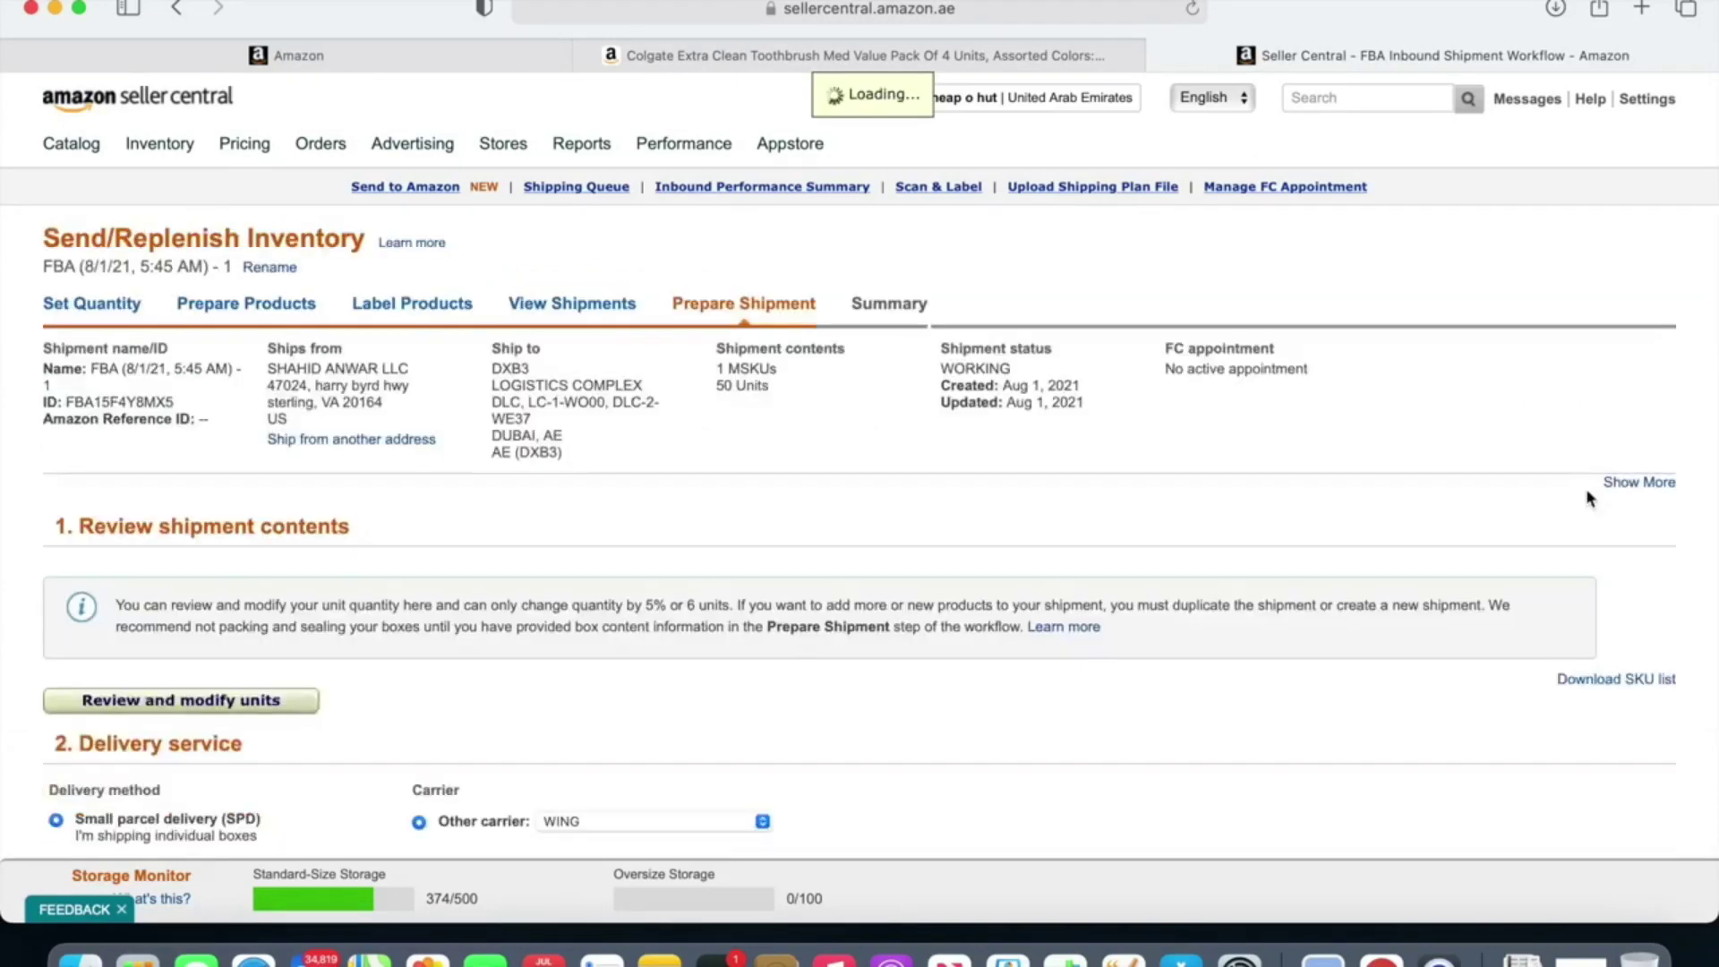
Step: Set the carrier for the small parcel delivery to Other
scroll(1589, 498, "down", 5)
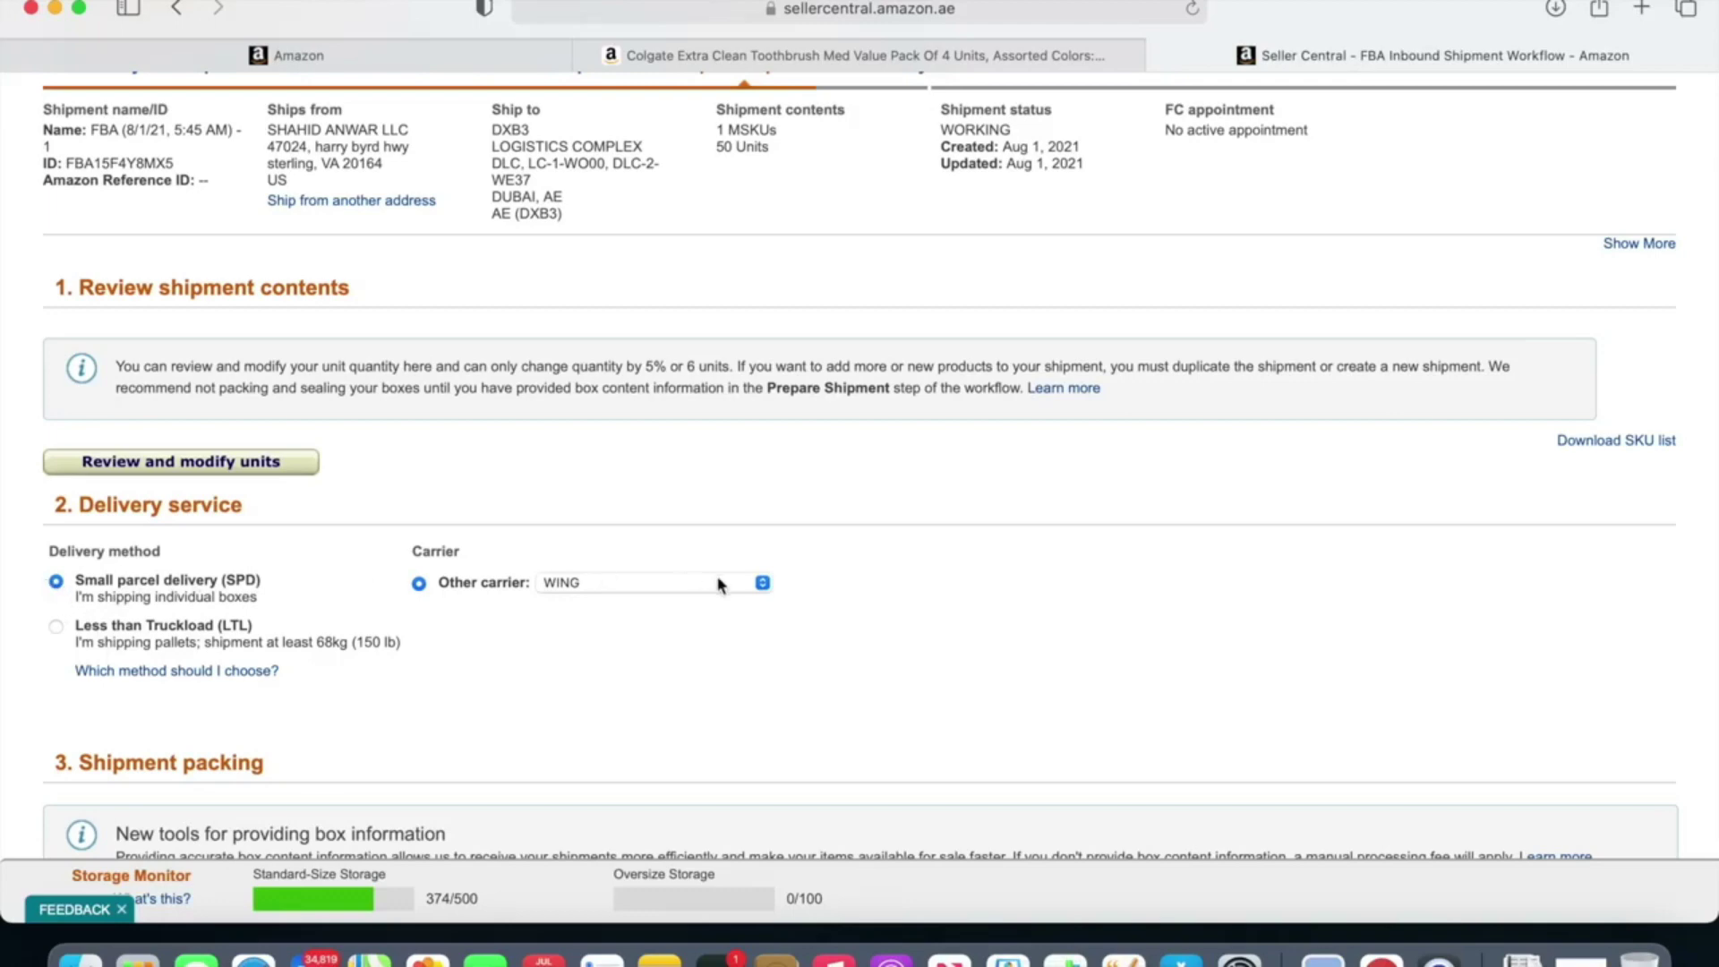
left_click(763, 583)
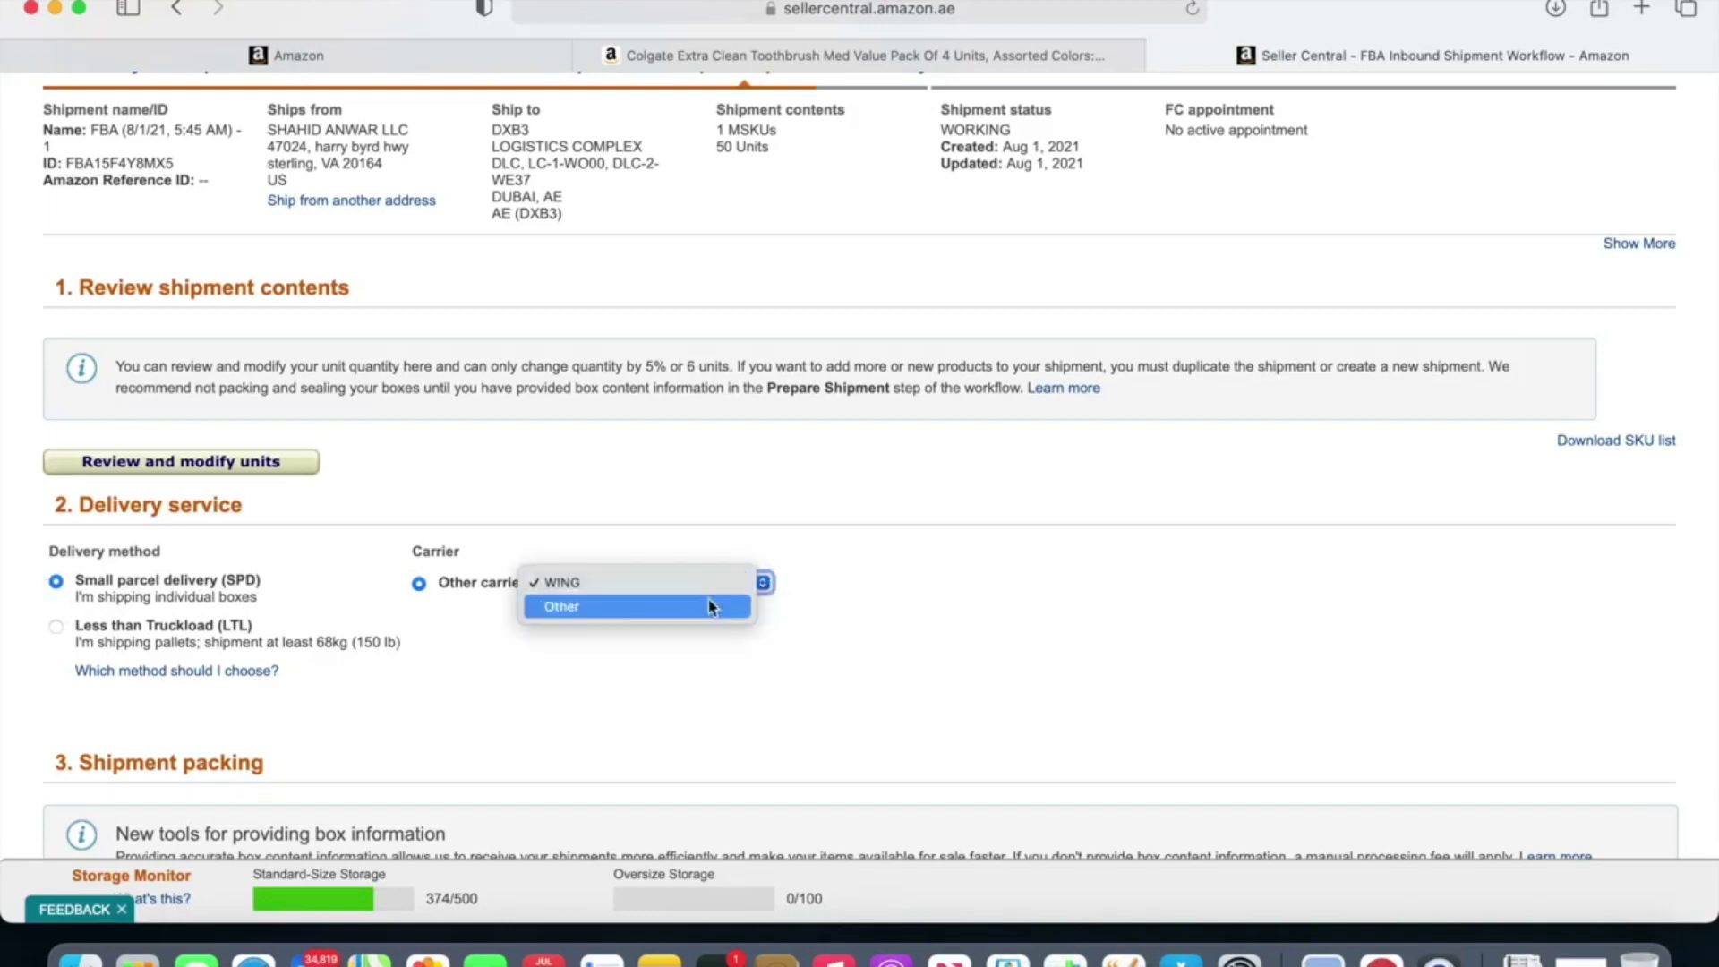
left_click(600, 606)
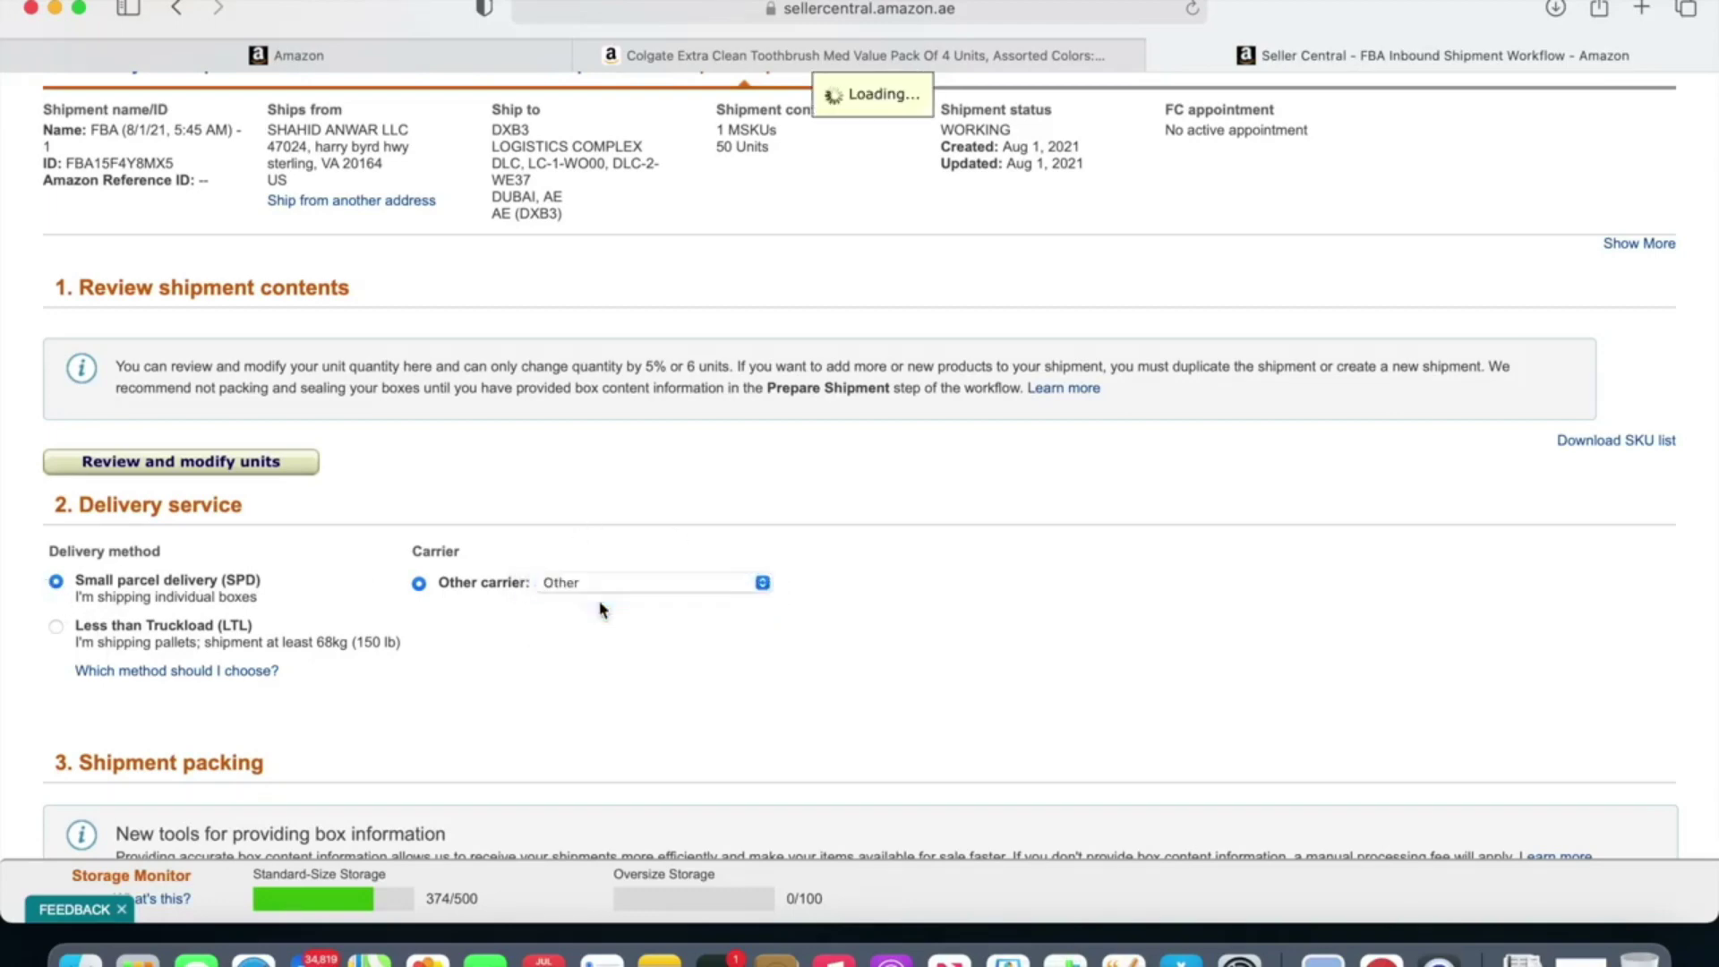
left_click(975, 583)
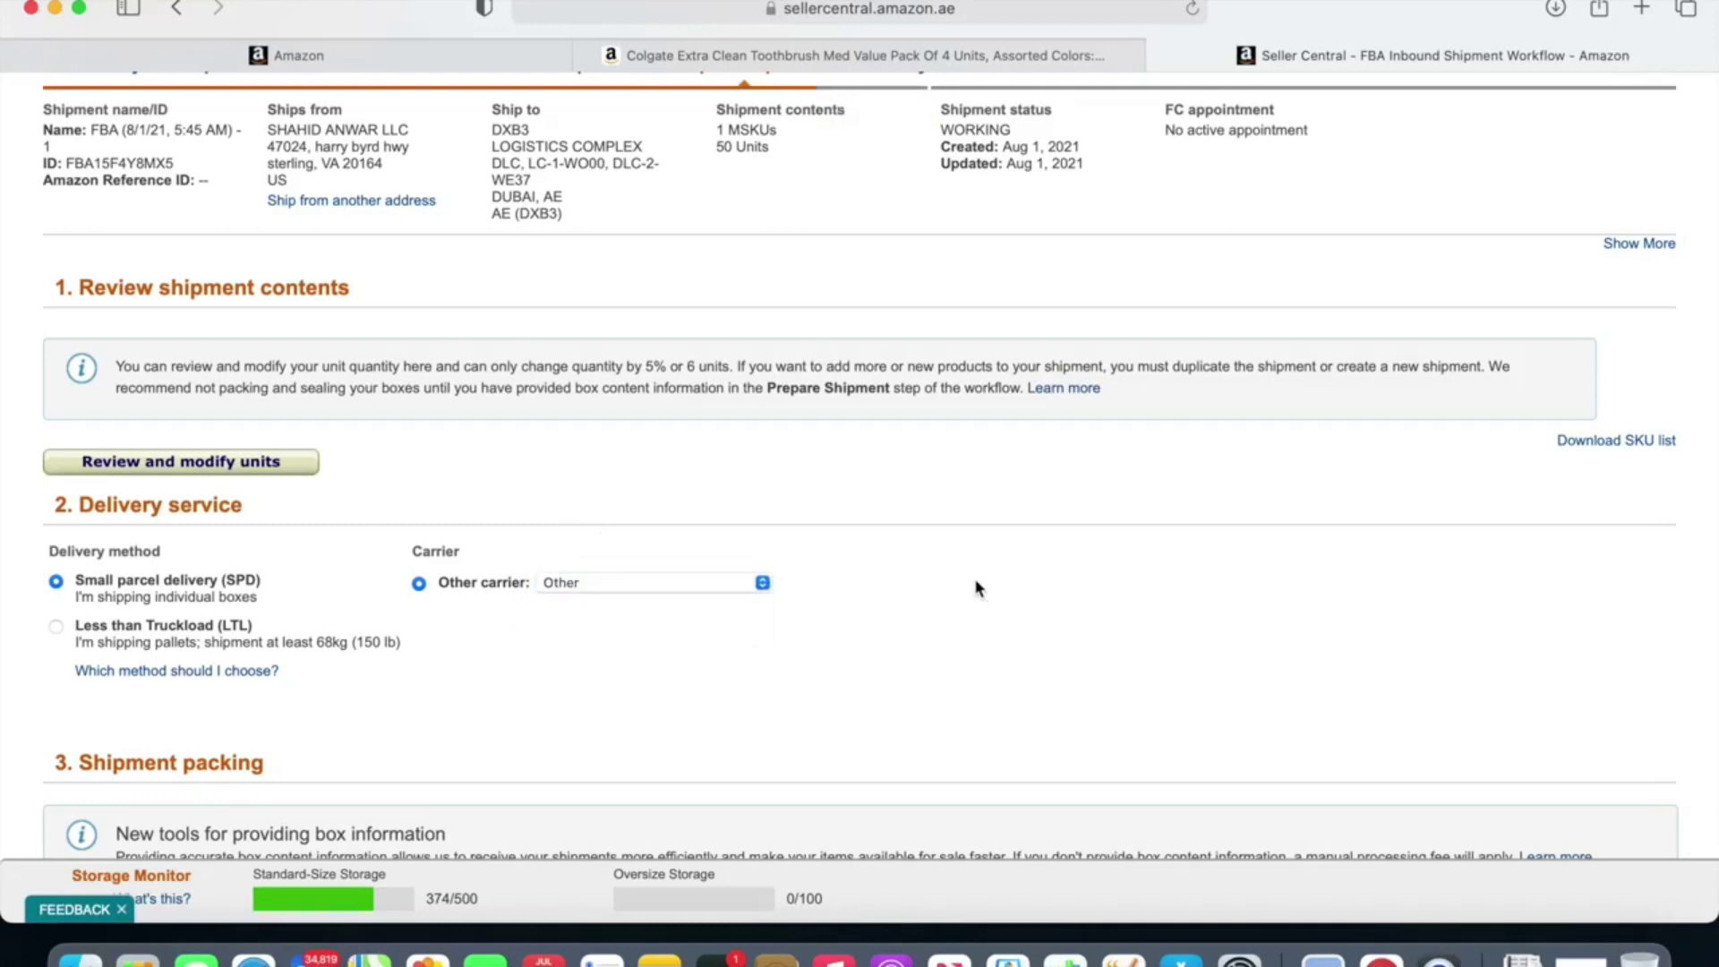
Step: Set the shipment packing to Everything in one box
scroll(976, 586, "down", 5)
scroll(852, 591, "down", 3)
scroll(852, 591, "up", 2)
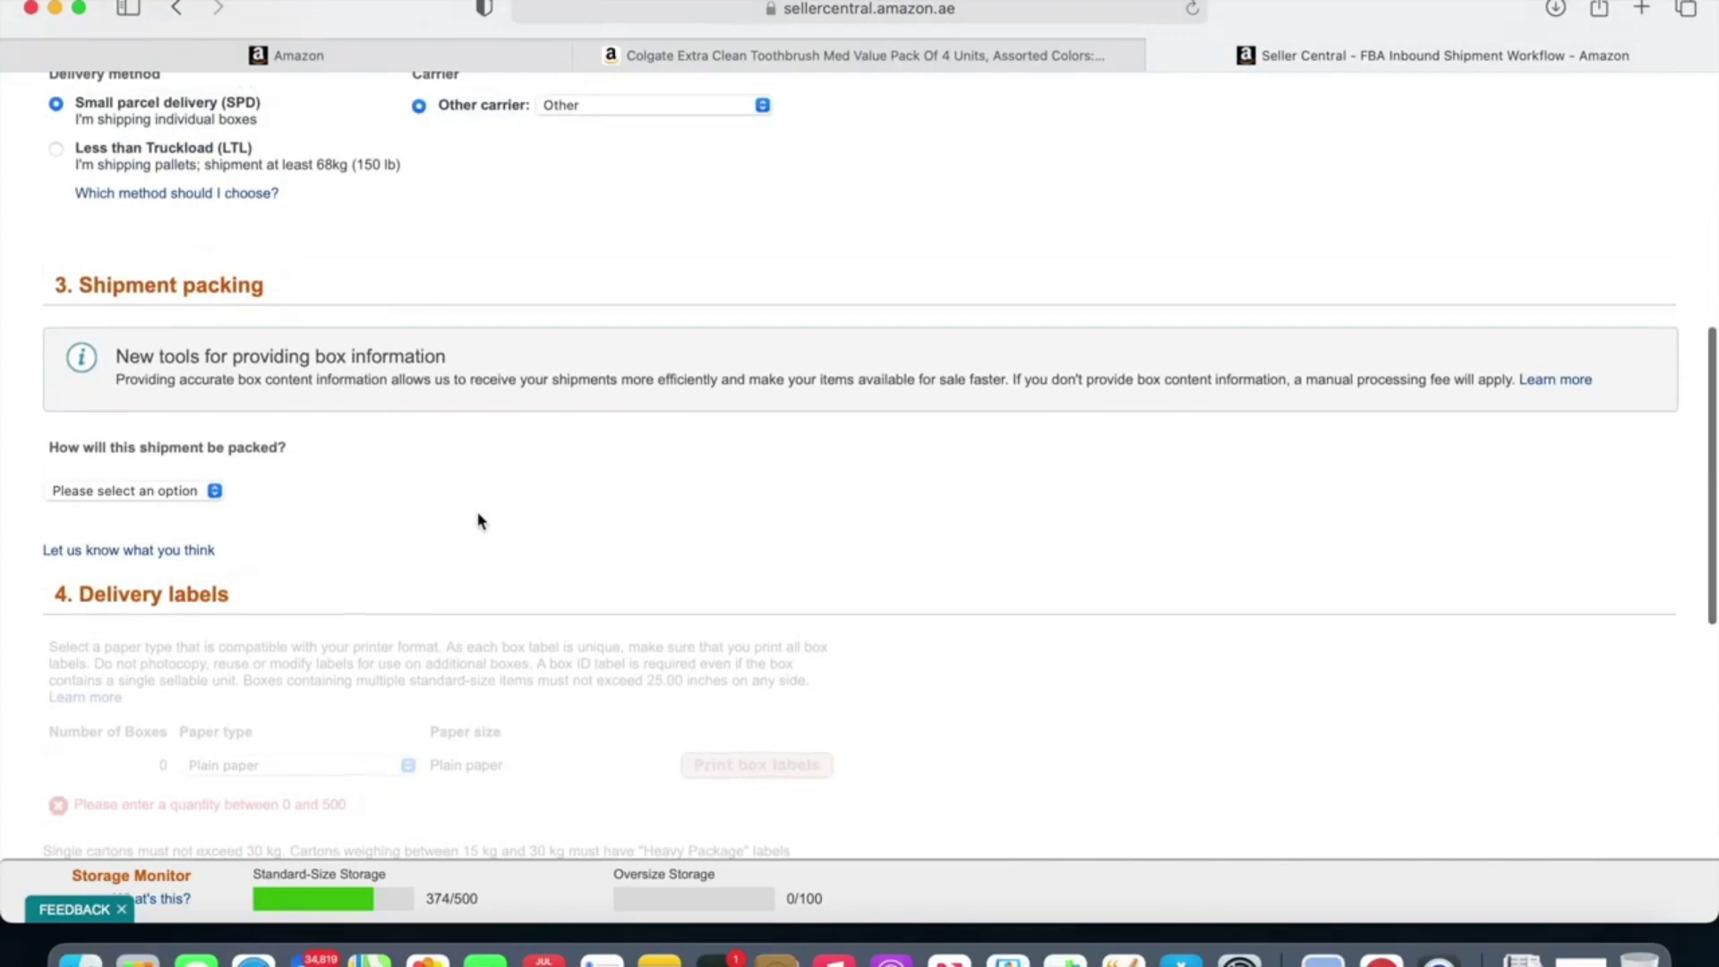
left_click(216, 494)
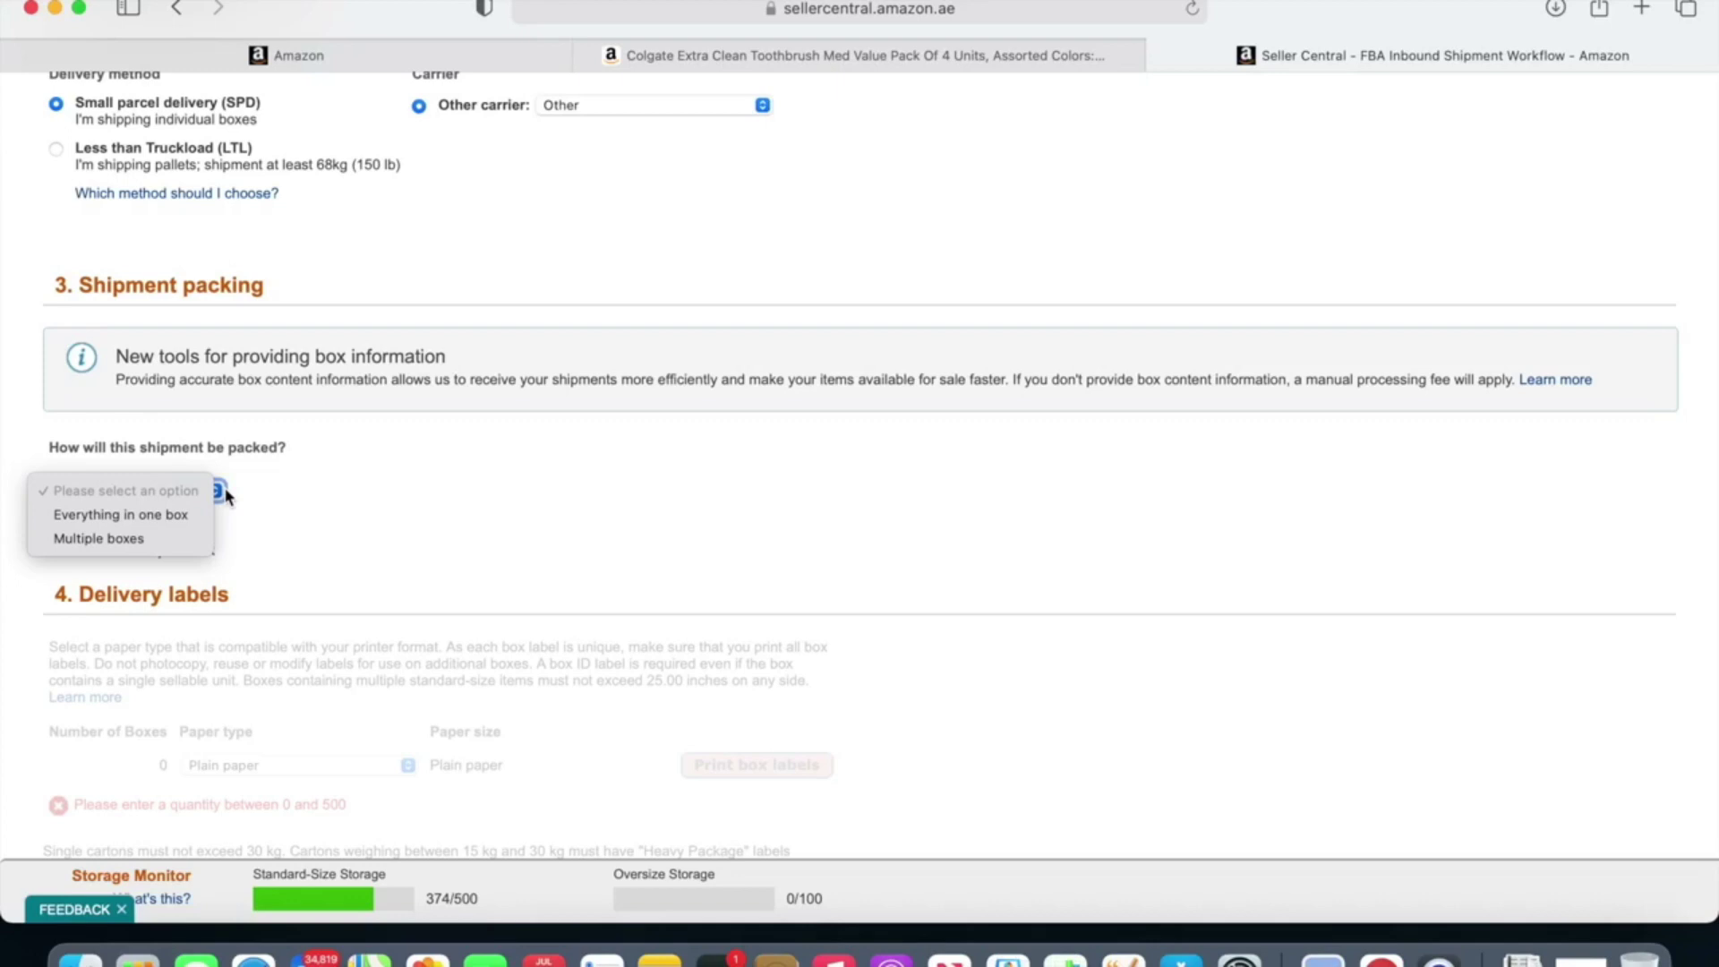
left_click(154, 515)
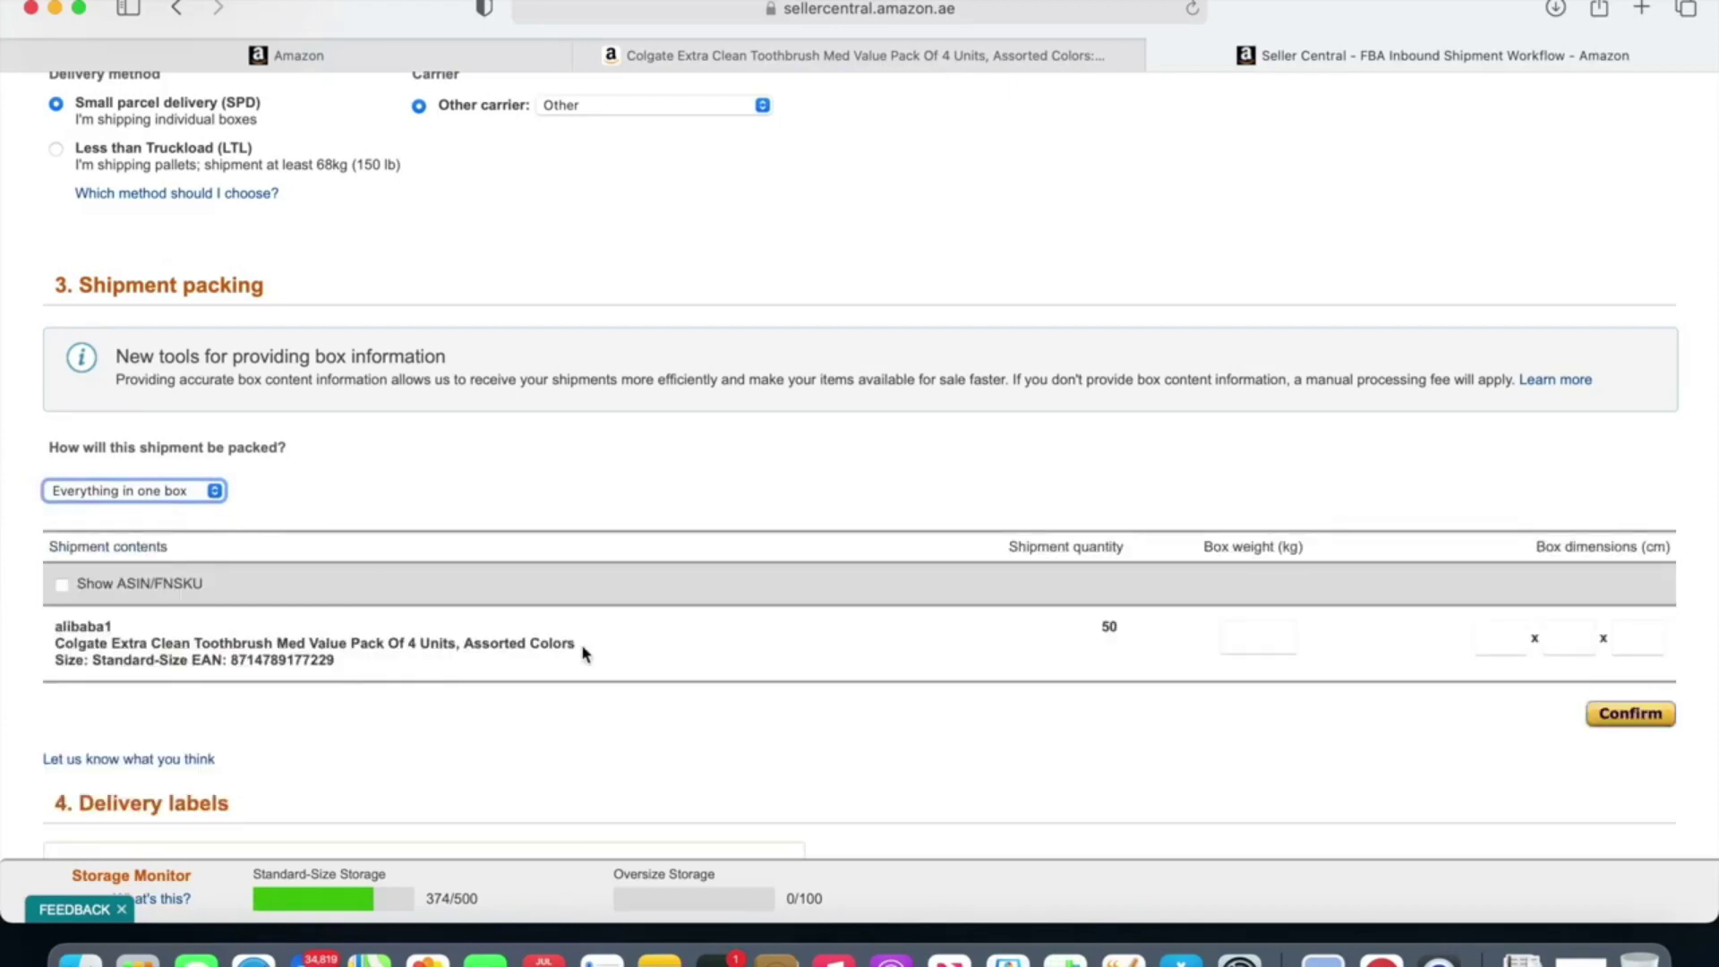
Step: Enter a box weight of 20 kg and dimensions of 10 x 10 x 10 cm, and confirm the box content information
left_click(1250, 636)
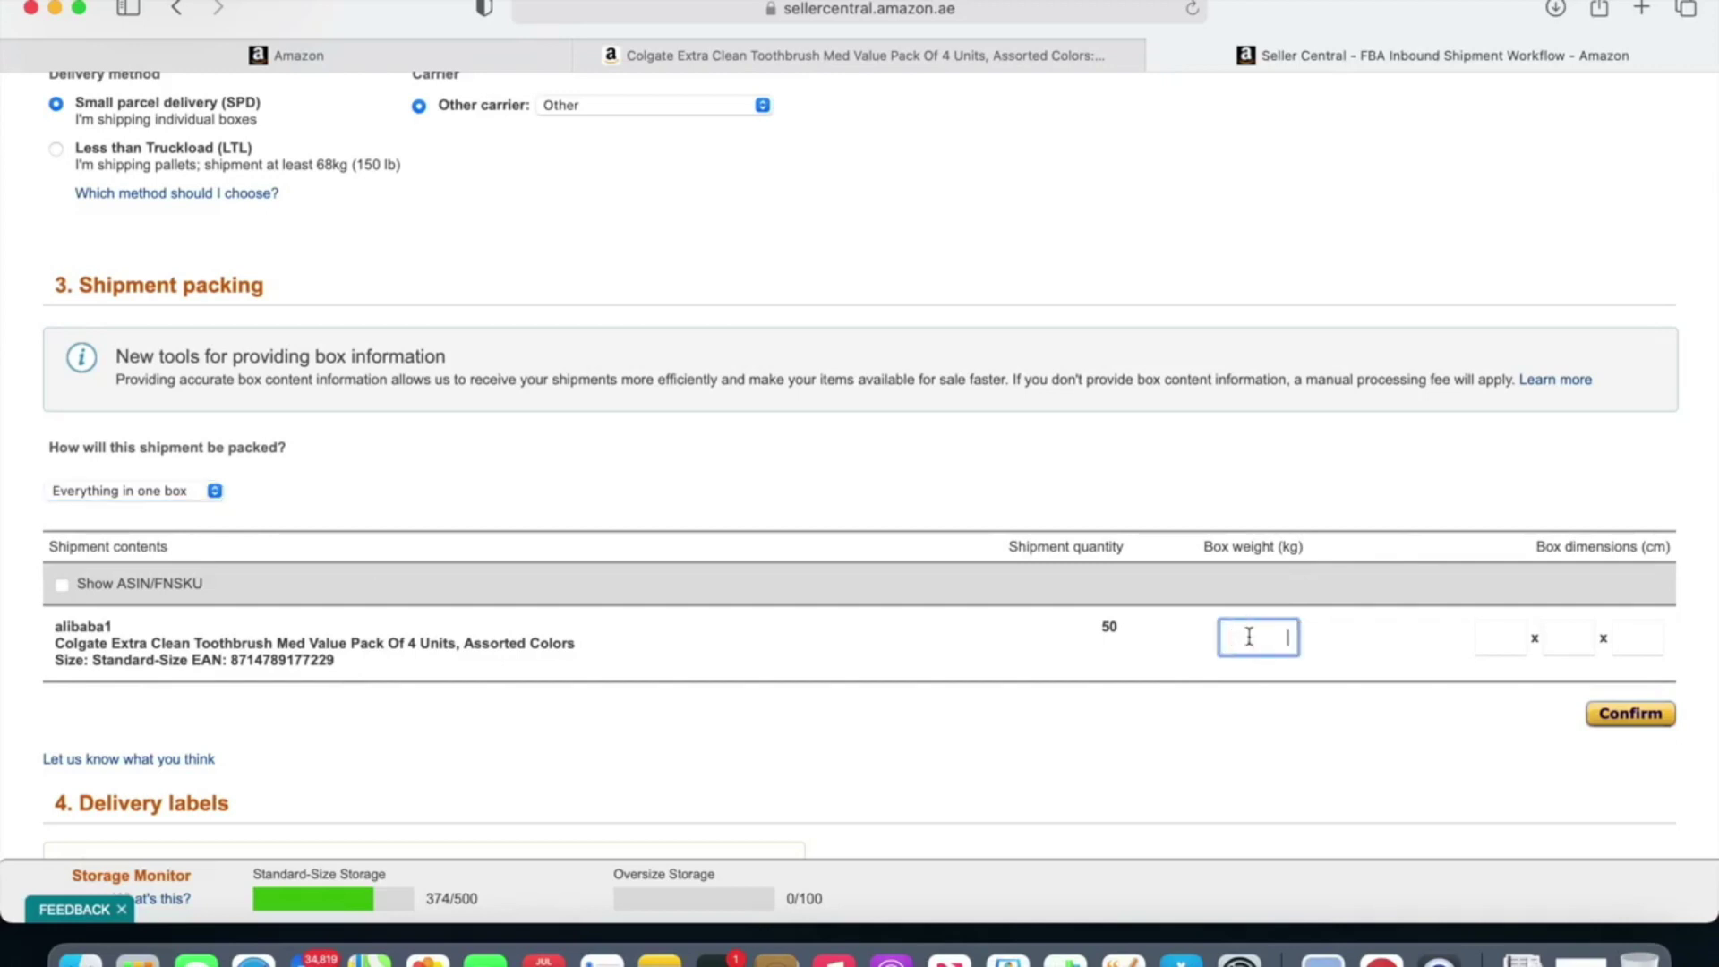
type("20")
left_click(1511, 627)
type("10")
left_click(1567, 637)
type("10")
left_click(1650, 618)
type("10")
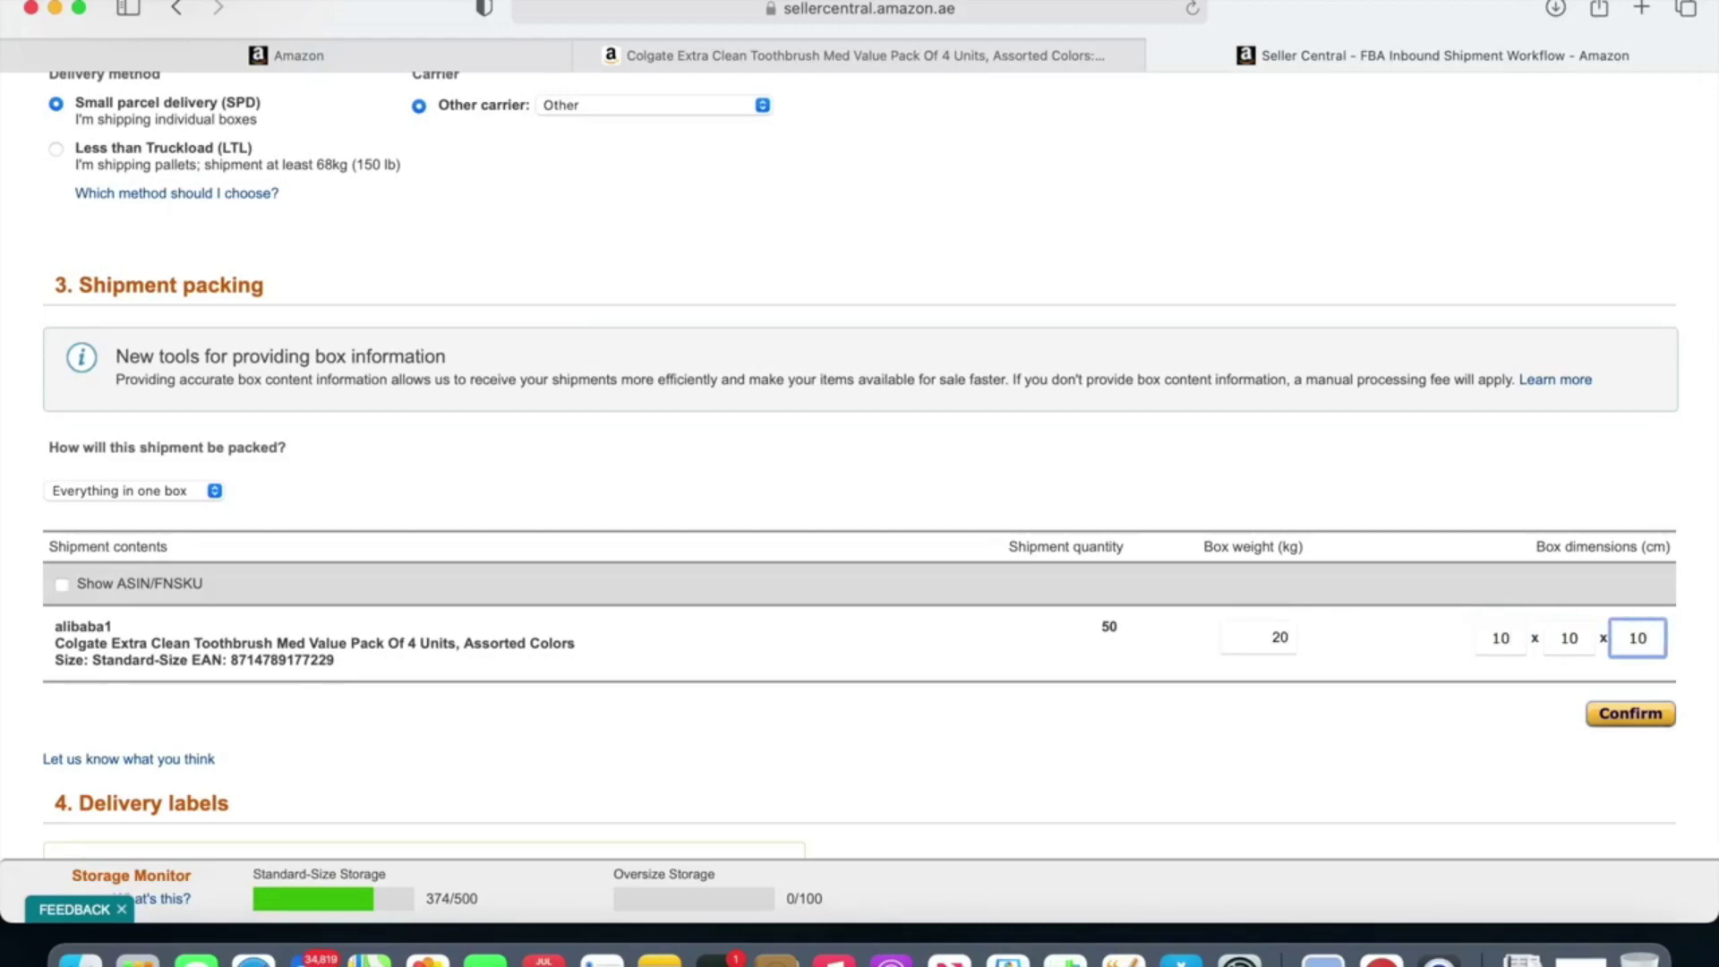
left_click(1656, 714)
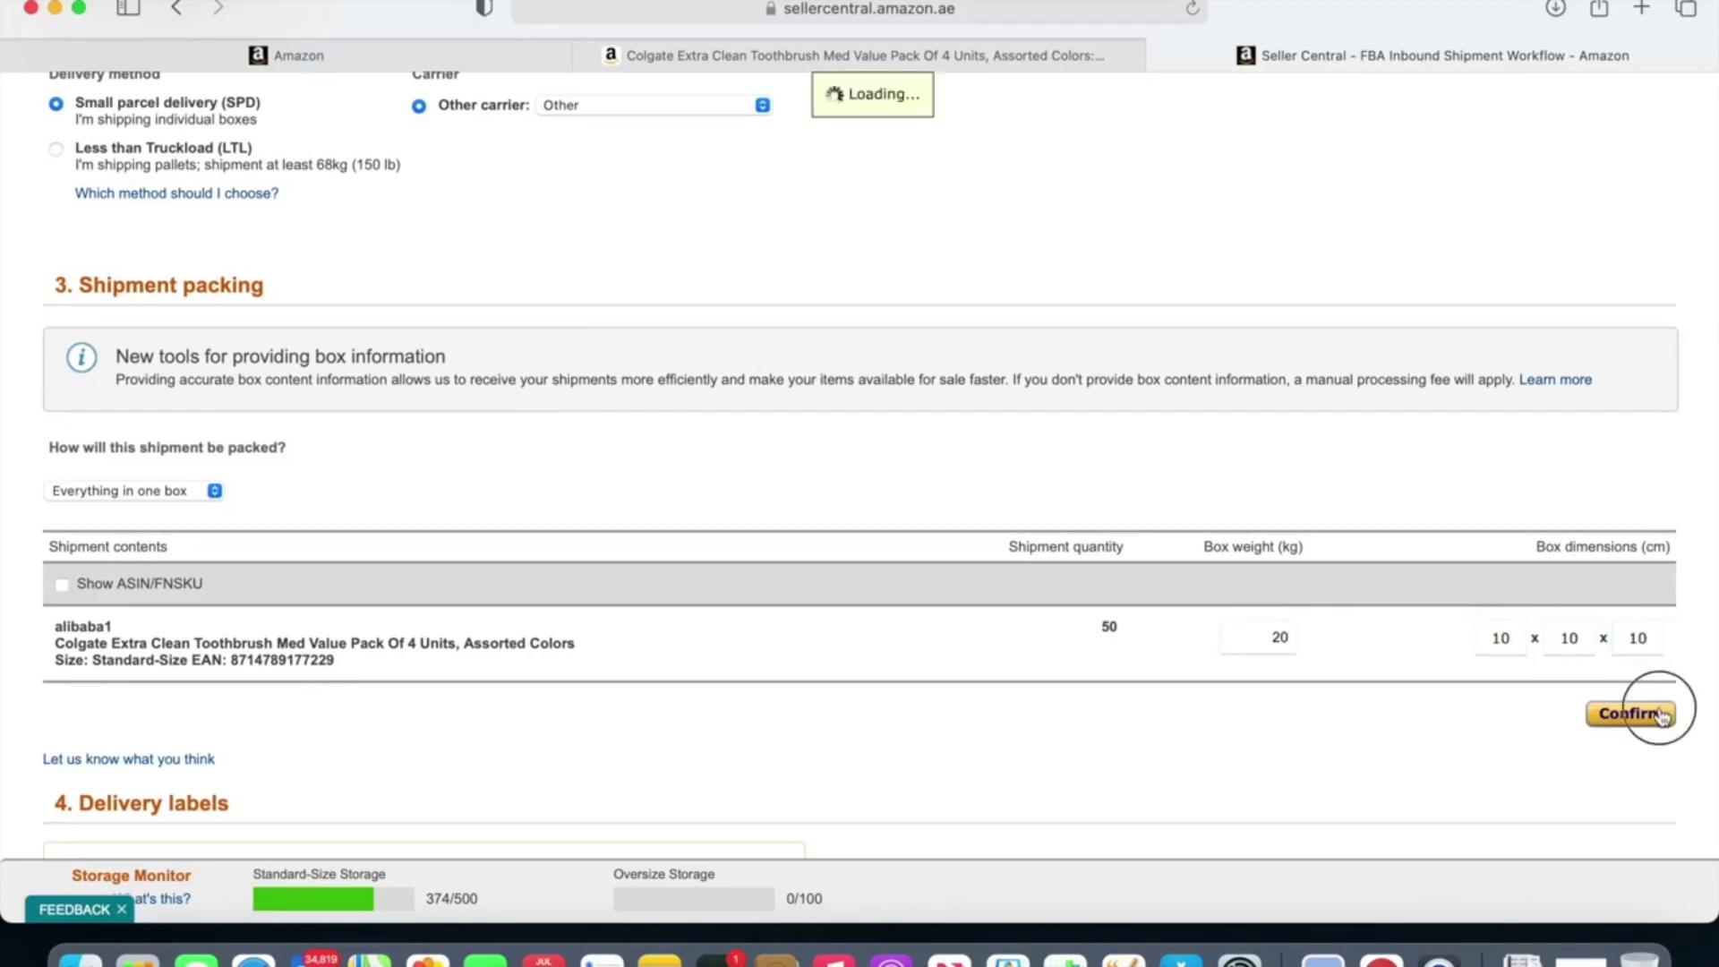
Step: Generate the box label on plain paper, view it, and return to the shipment workflow
scroll(1661, 716, "down", 2)
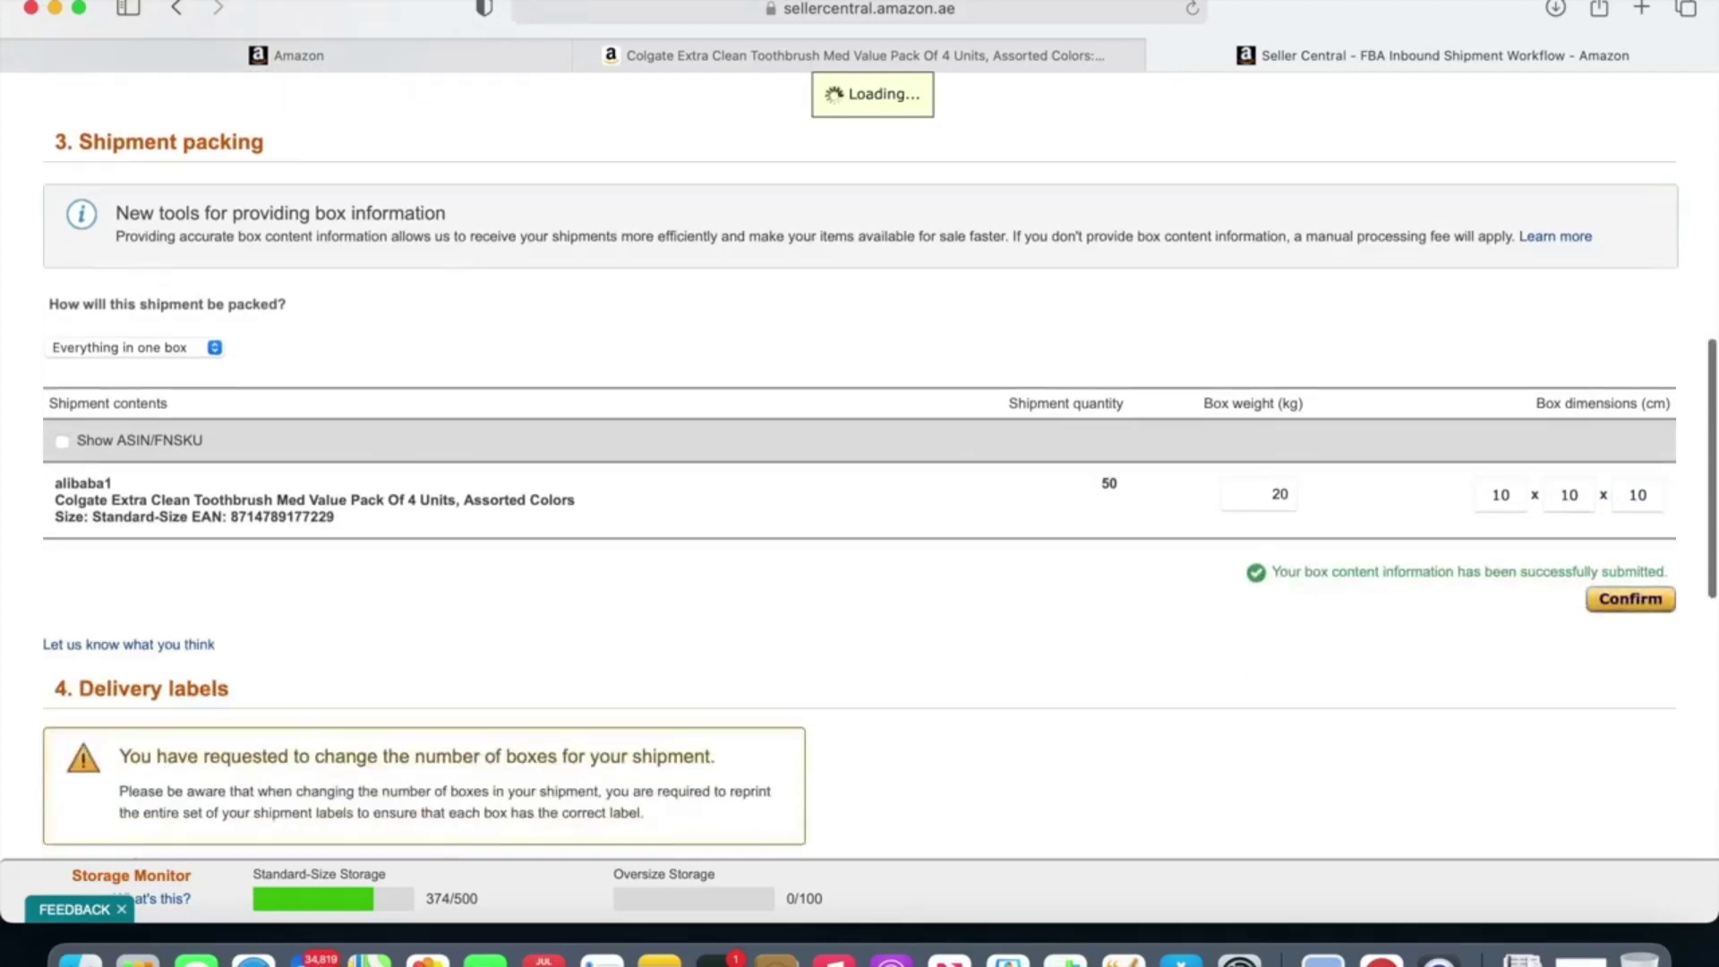
scroll(859, 465, "down", 5)
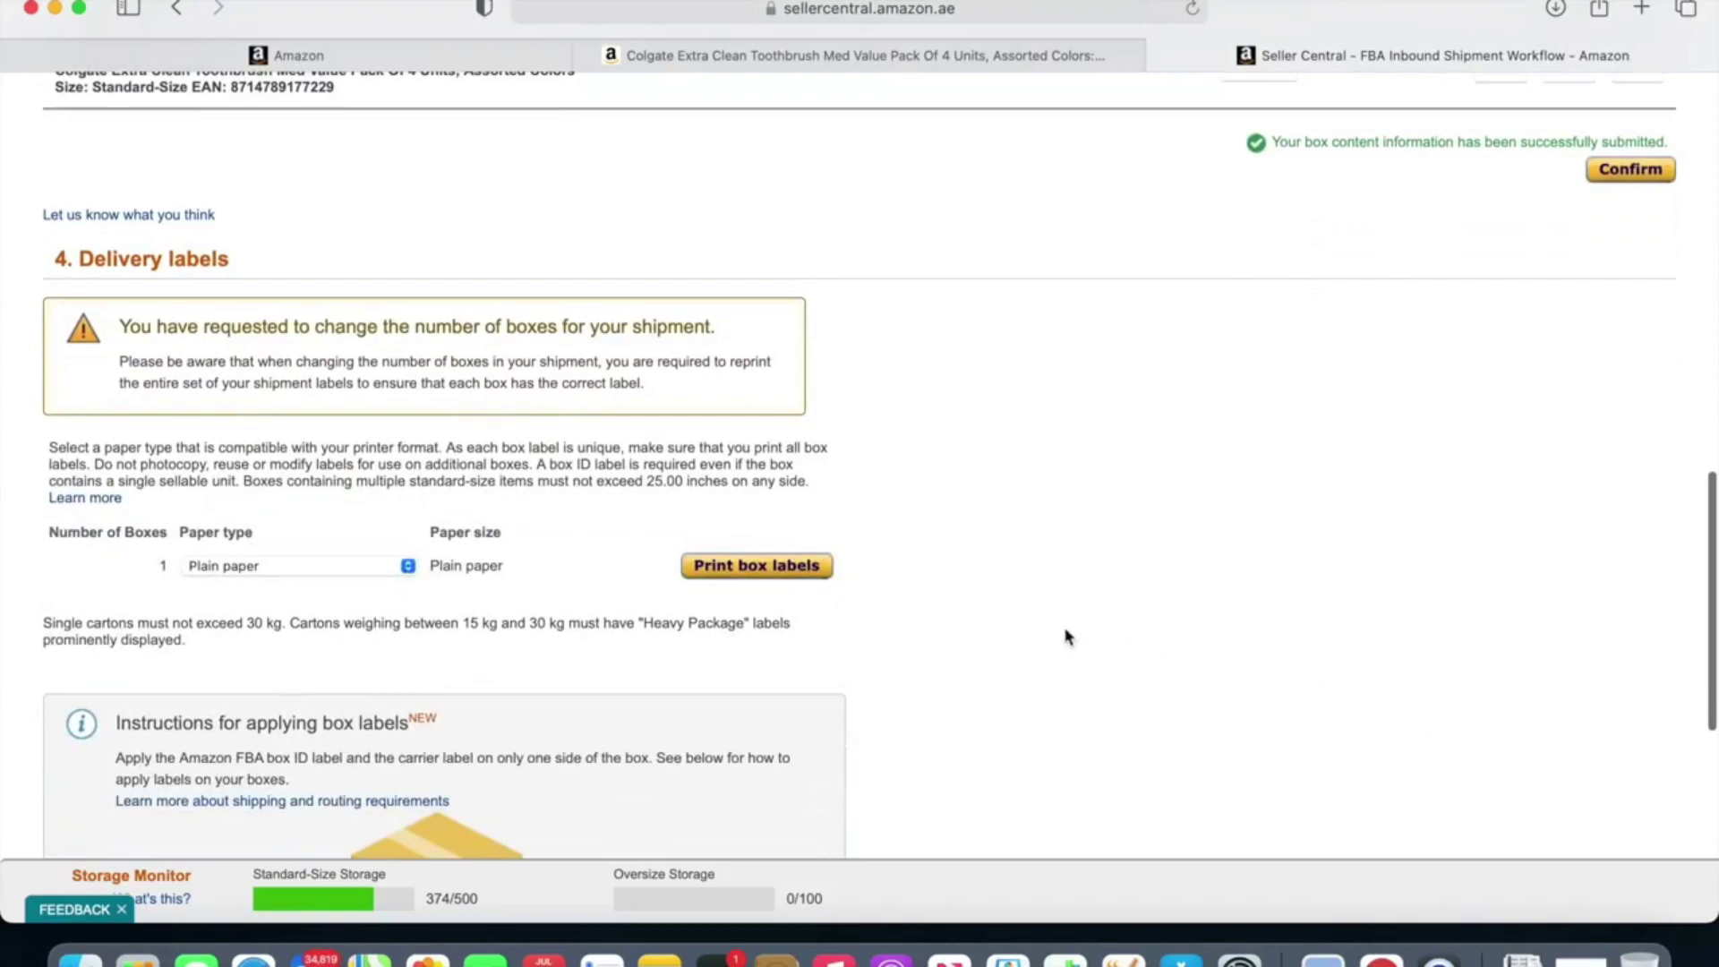
left_click(793, 582)
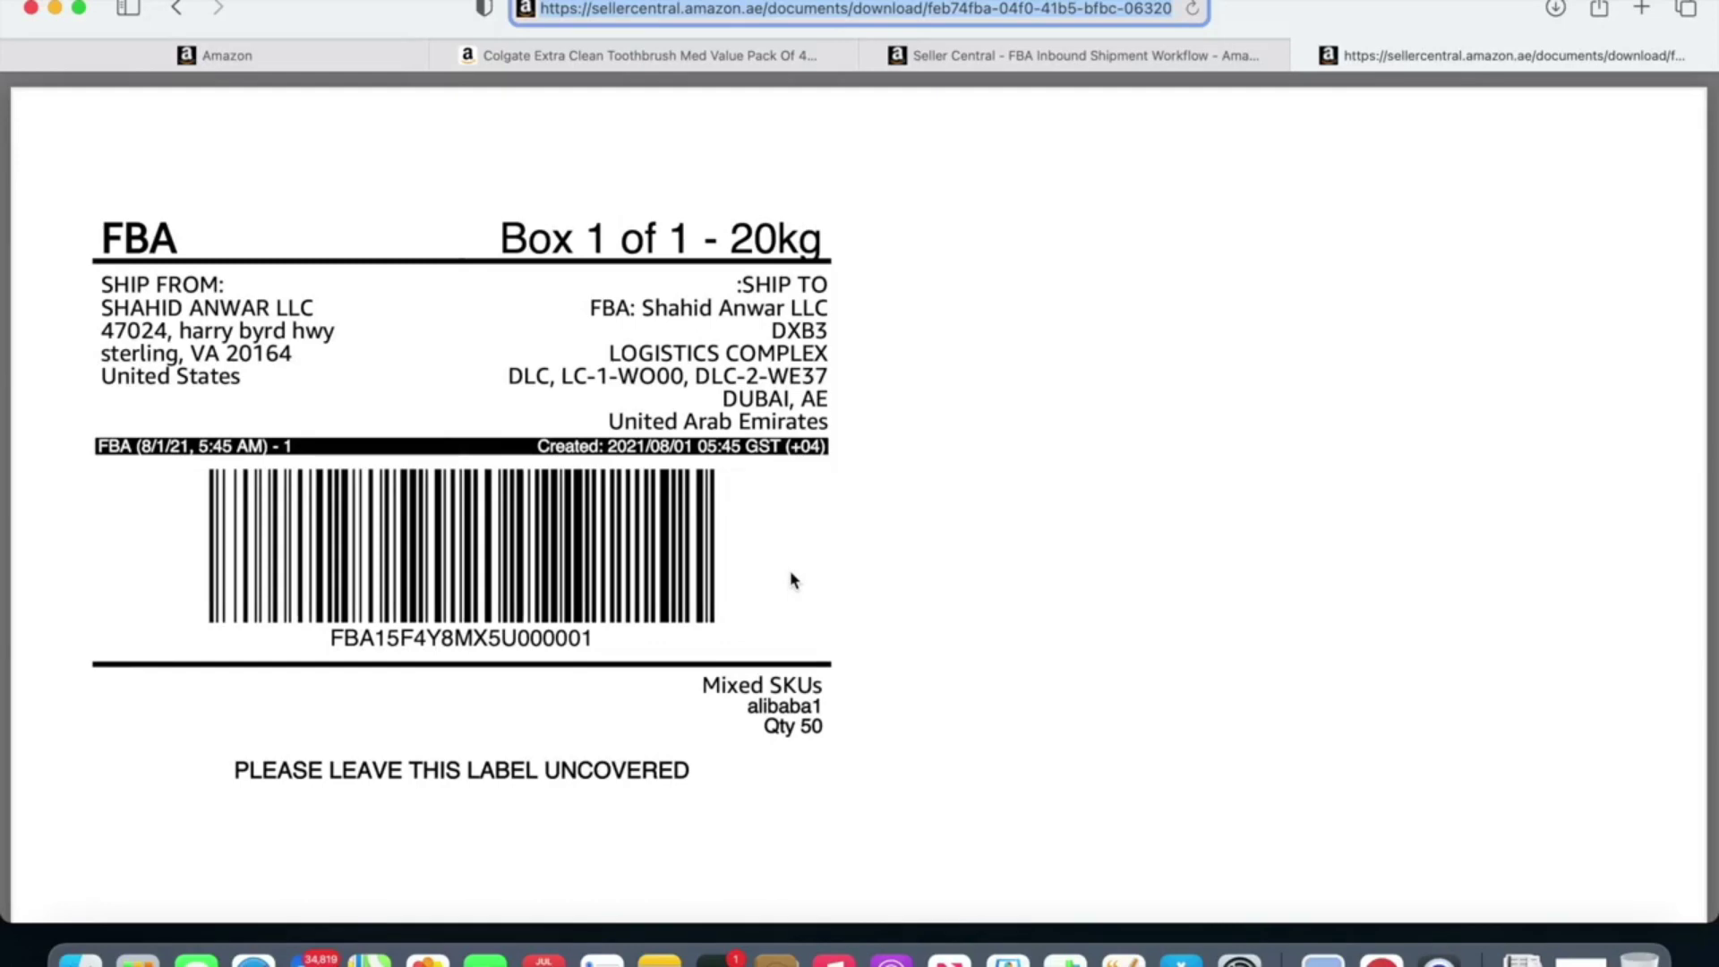
left_click(1111, 55)
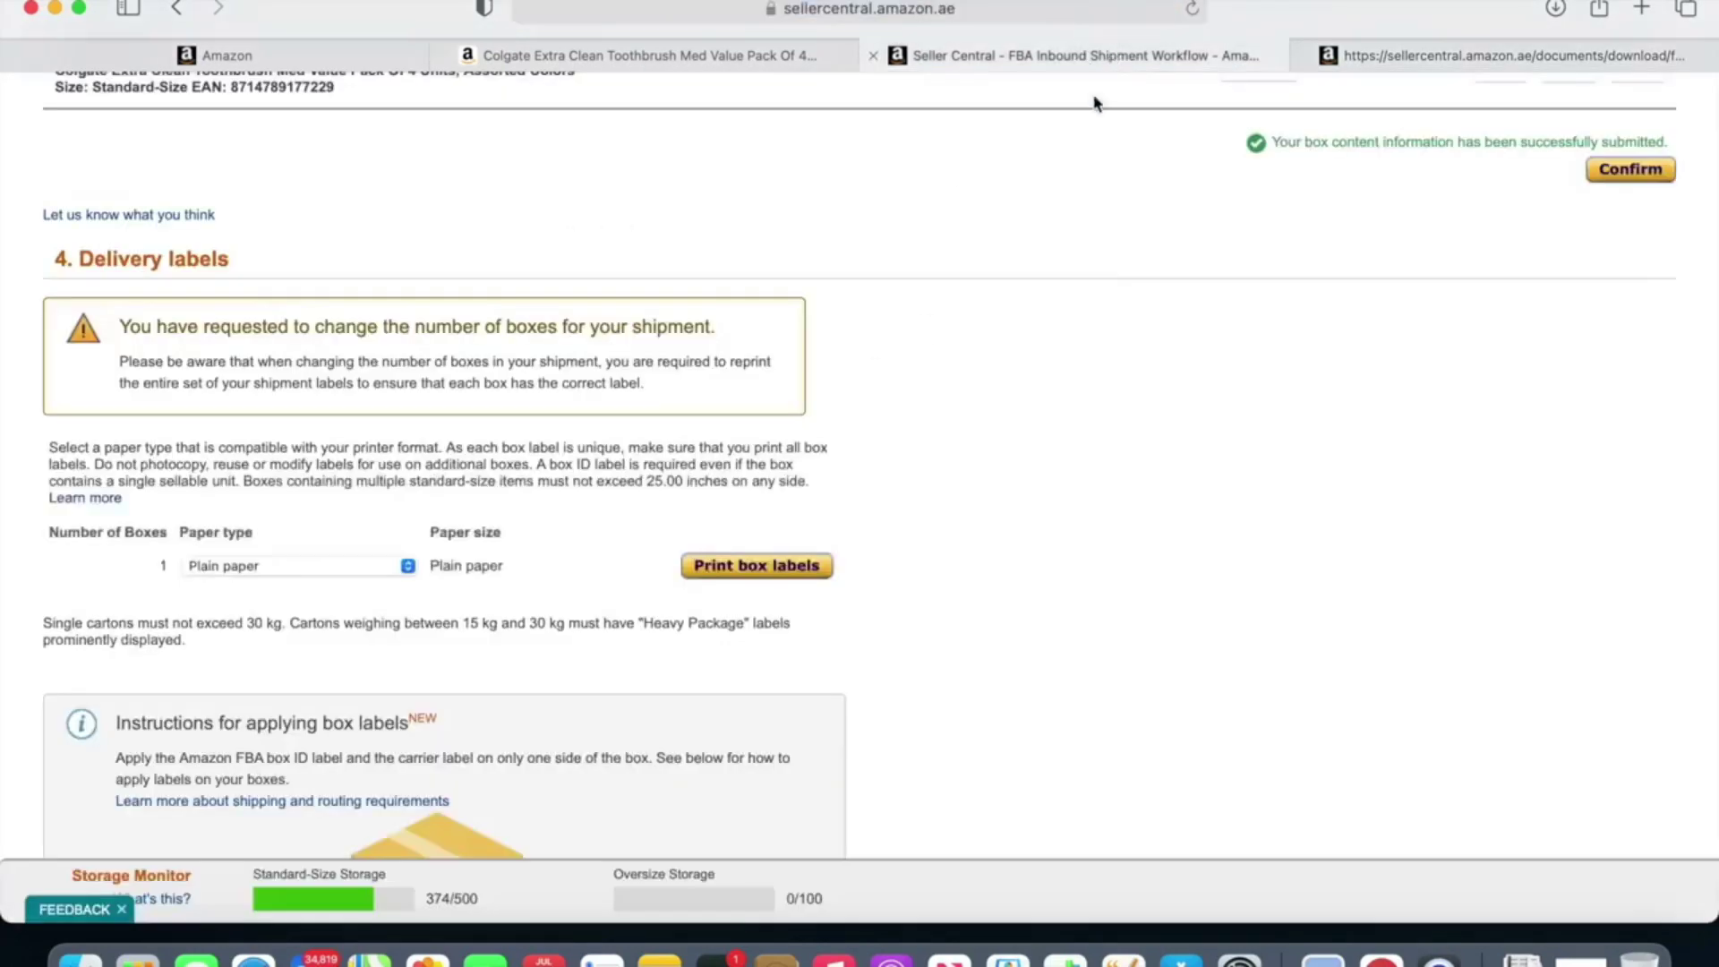
Step: Complete the shipment without booking a fulfilment centre appointment
scroll(1089, 272, "up", 2)
scroll(859, 465, "down", 15)
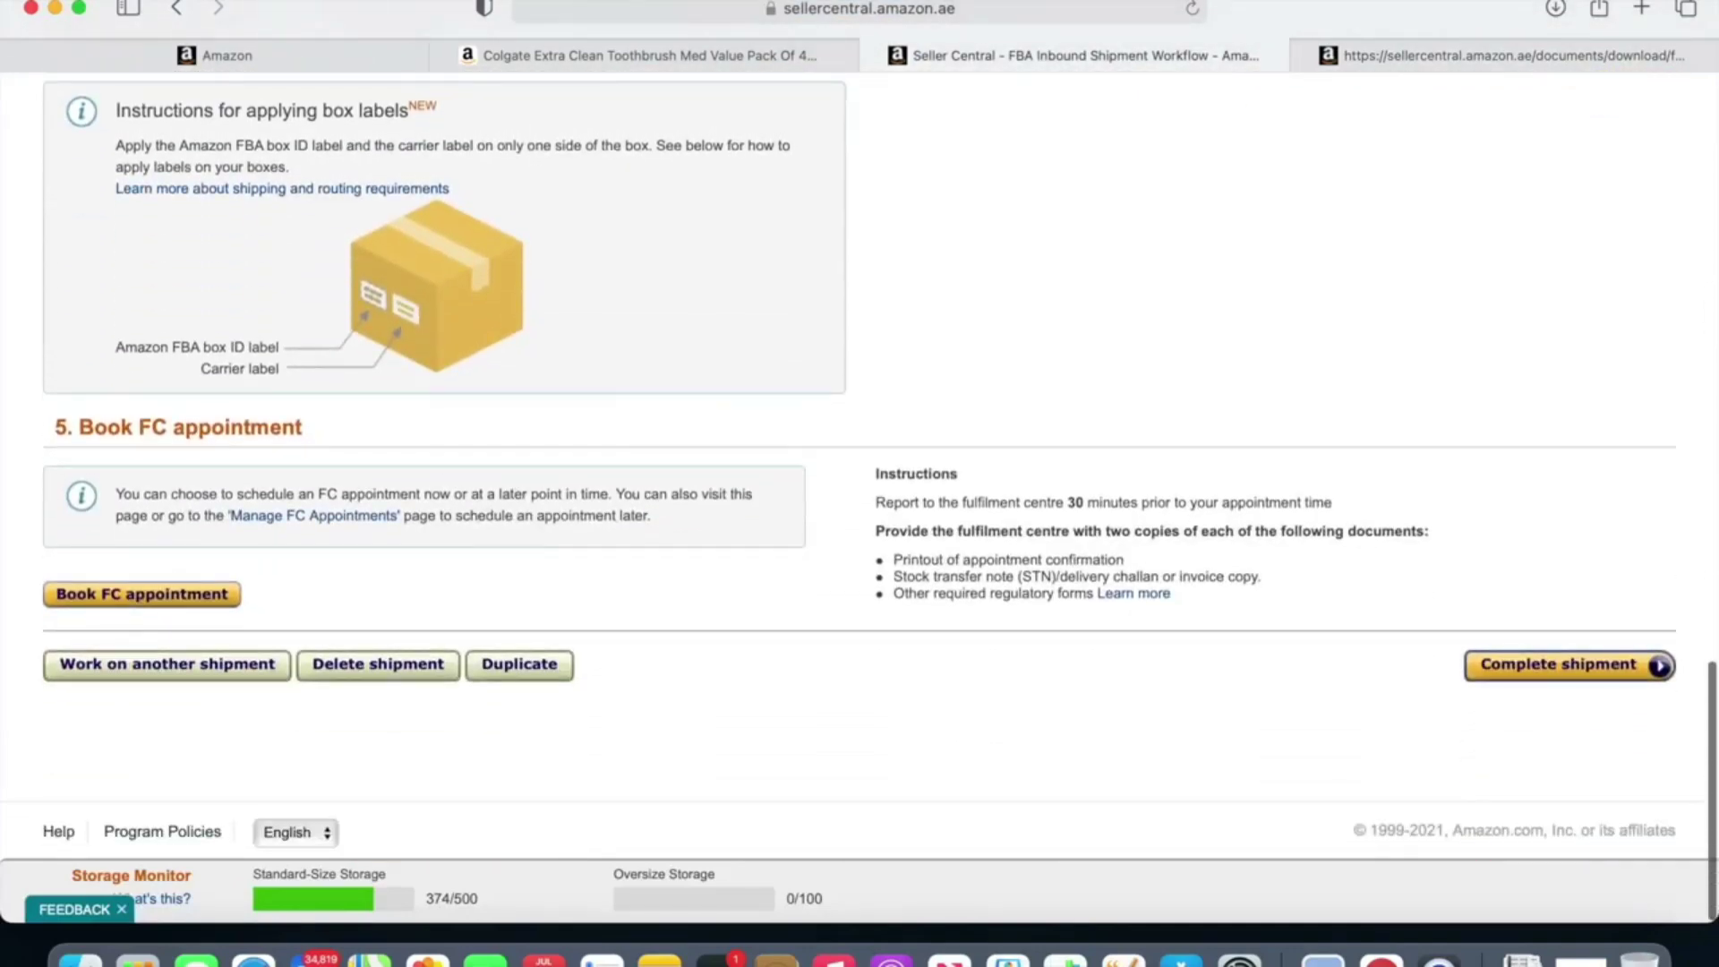
left_click(1579, 672)
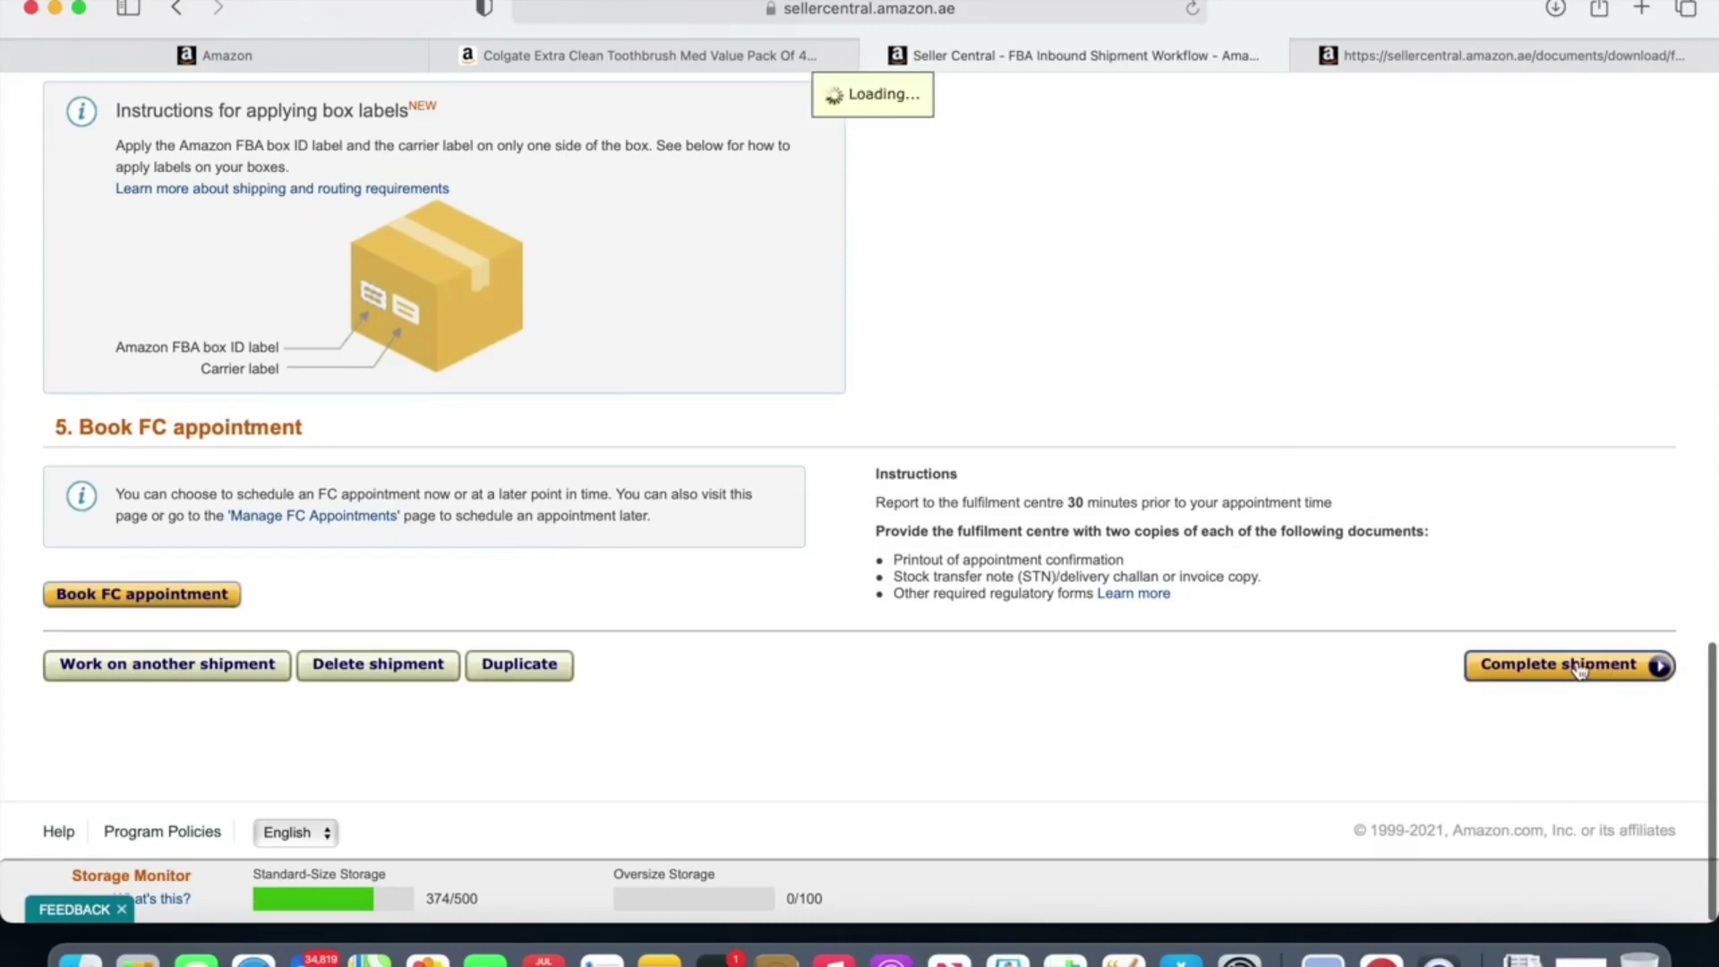
Step: Mark the 50-unit toothbrush shipment as shipped on its summary page
scroll(1565, 653, "down", 3)
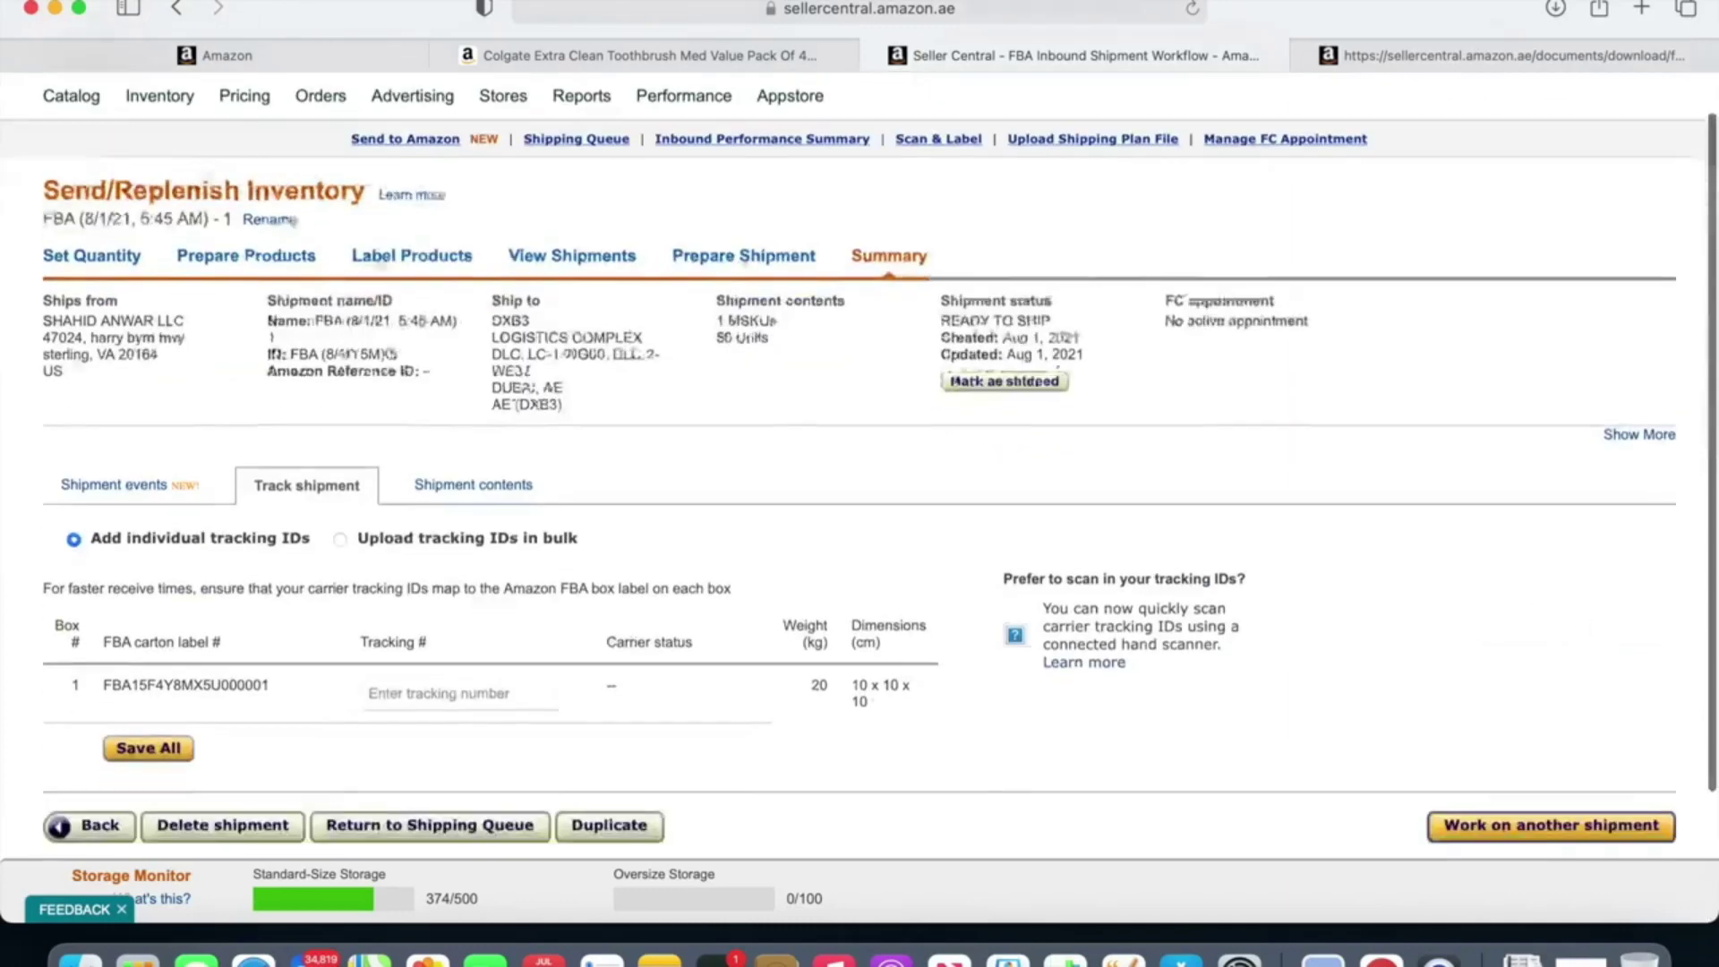
scroll(859, 459, "down", 3)
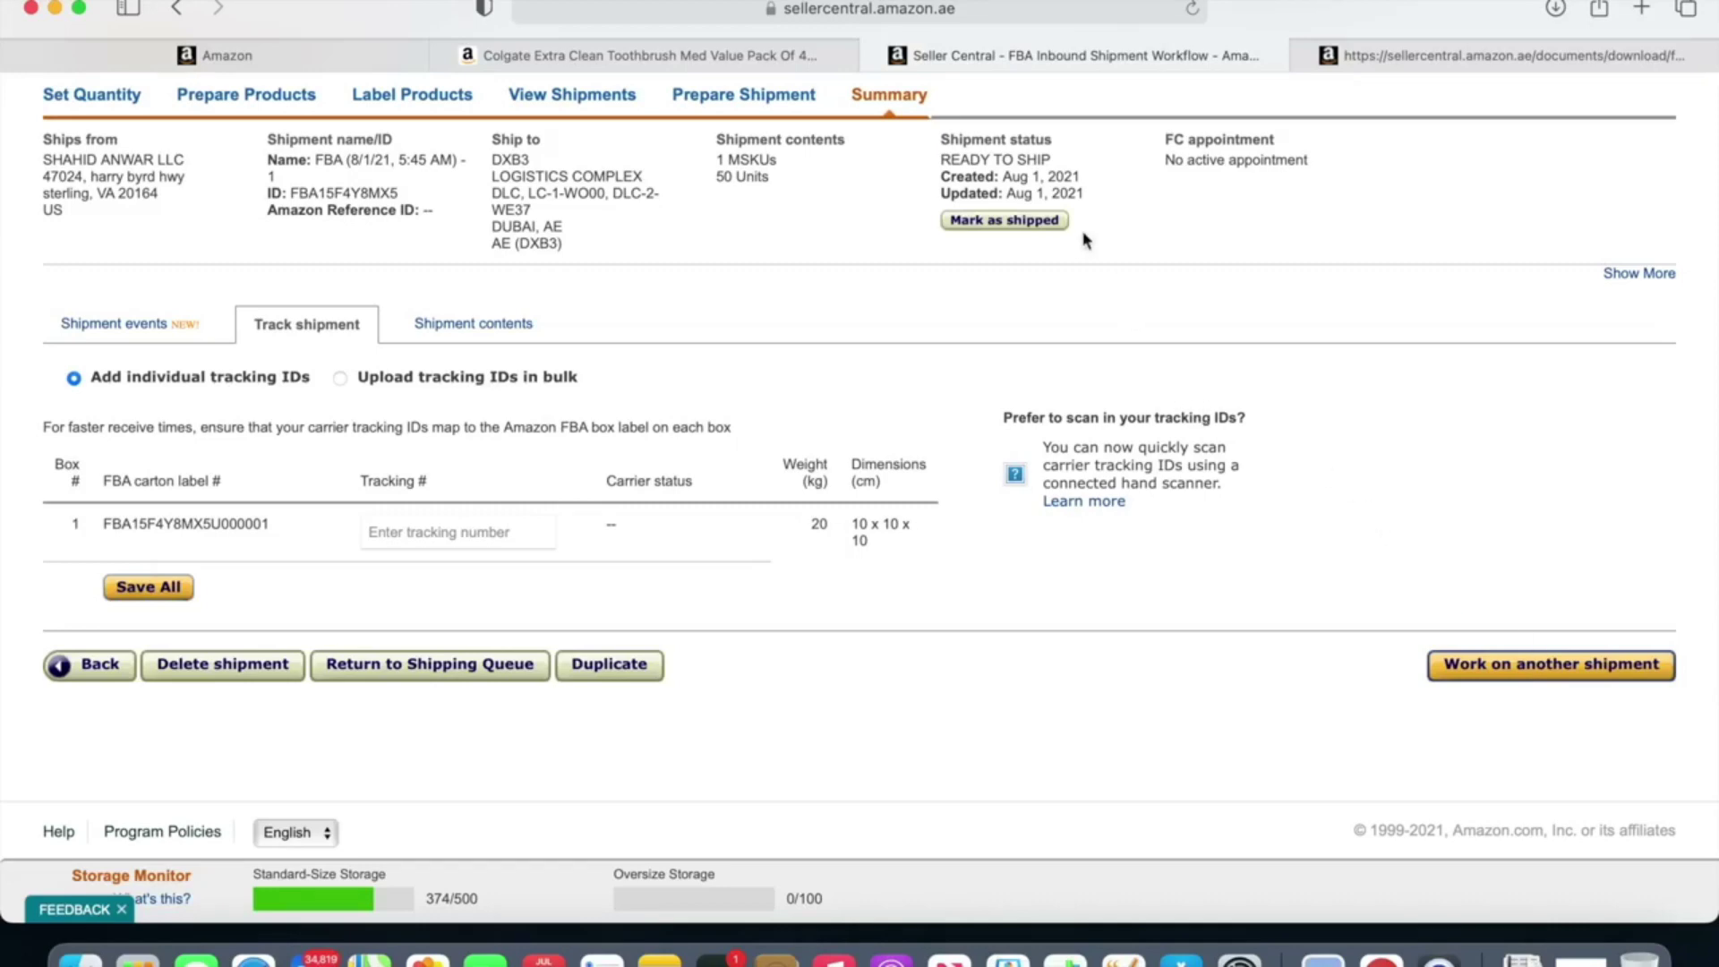
left_click(1036, 224)
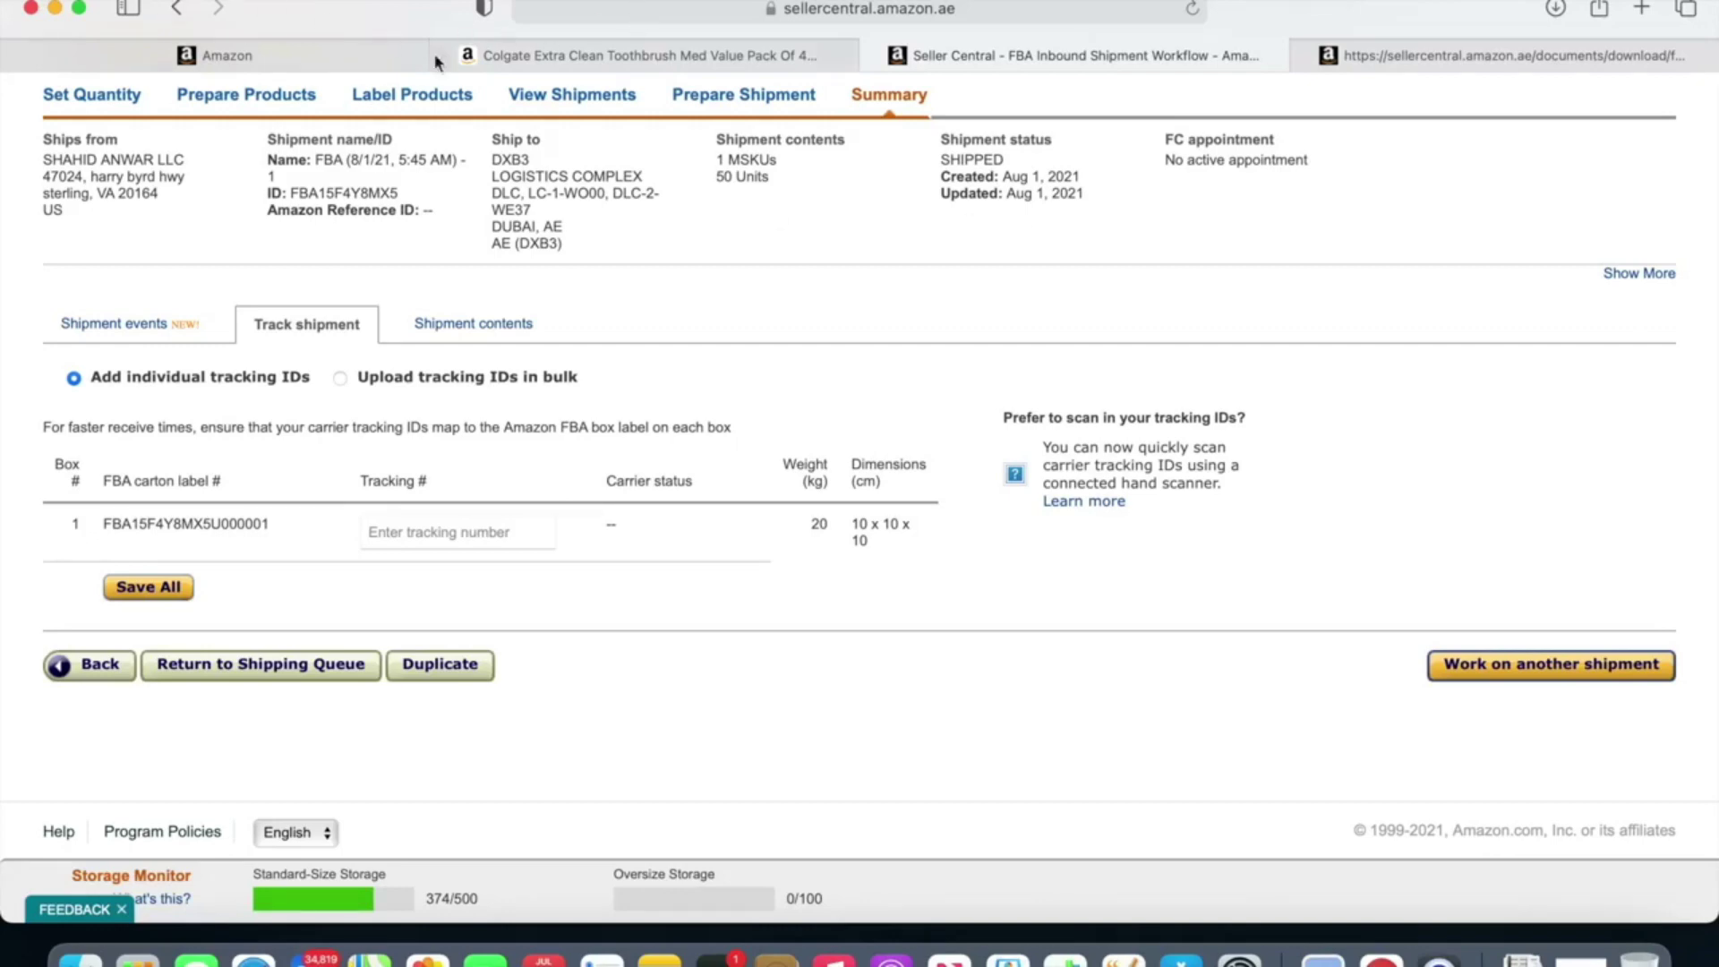
Step: Open the FBA inventory list and view the available actions for the Colgate Extra Clean toothbrush listing
left_click(324, 63)
scroll(557, 65, "up", 5)
mouse_move(556, 62)
scroll(557, 65, "up", 5)
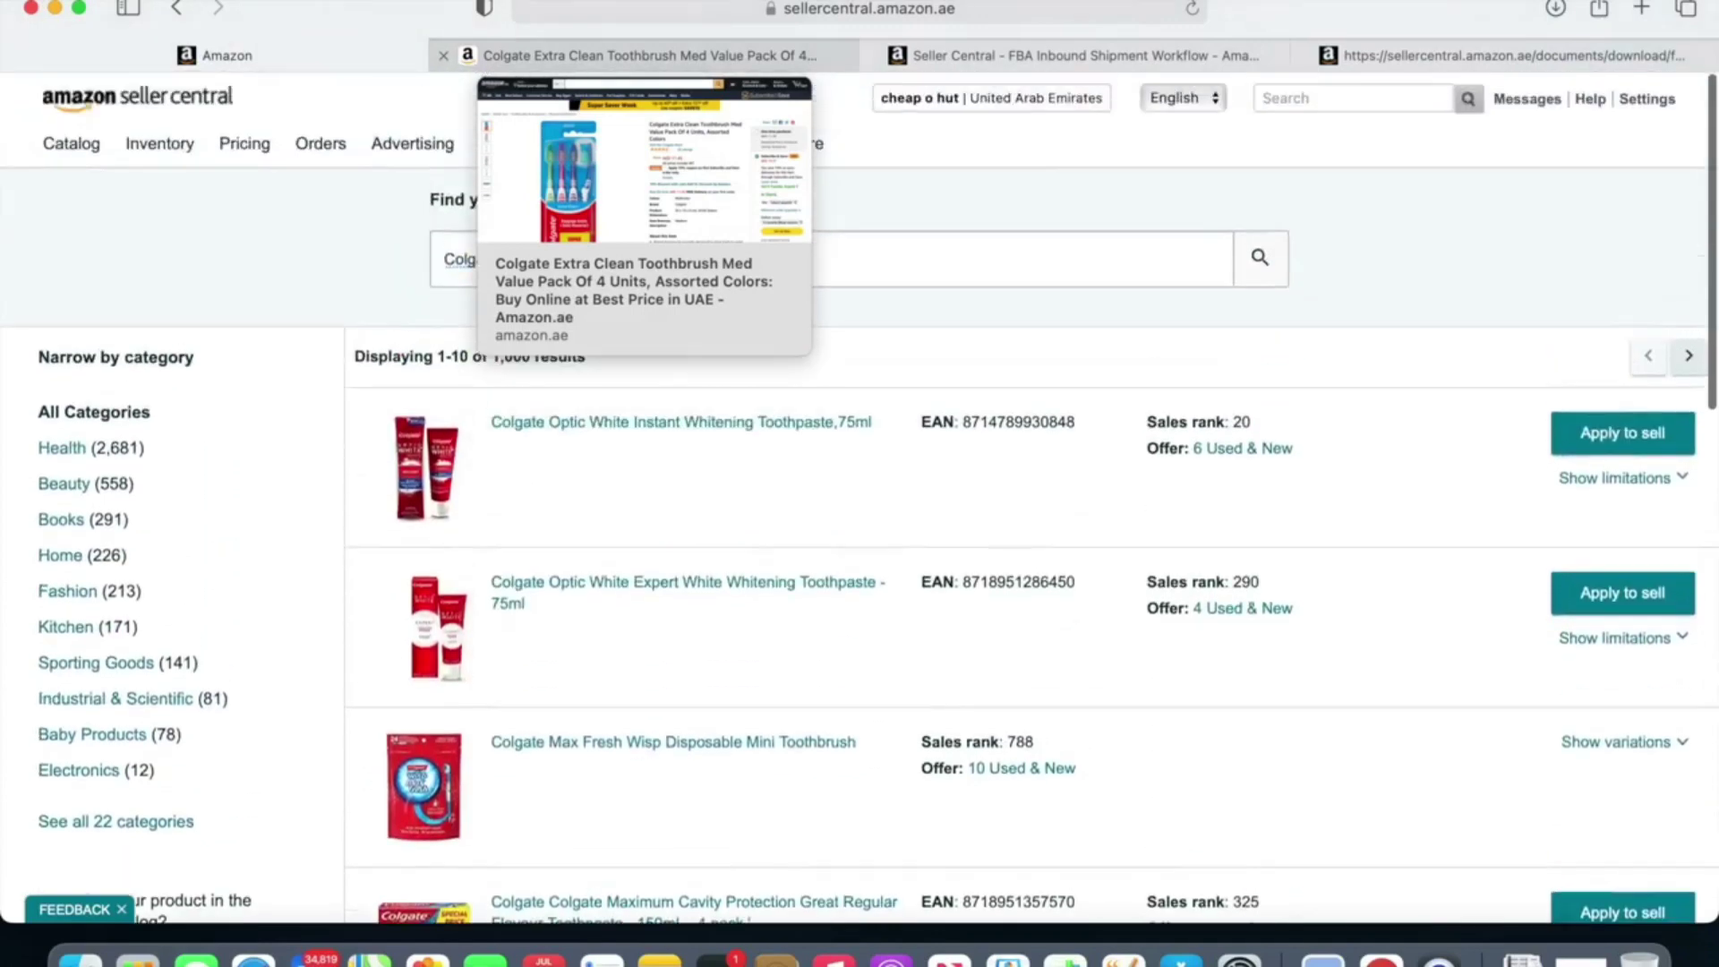
mouse_move(161, 143)
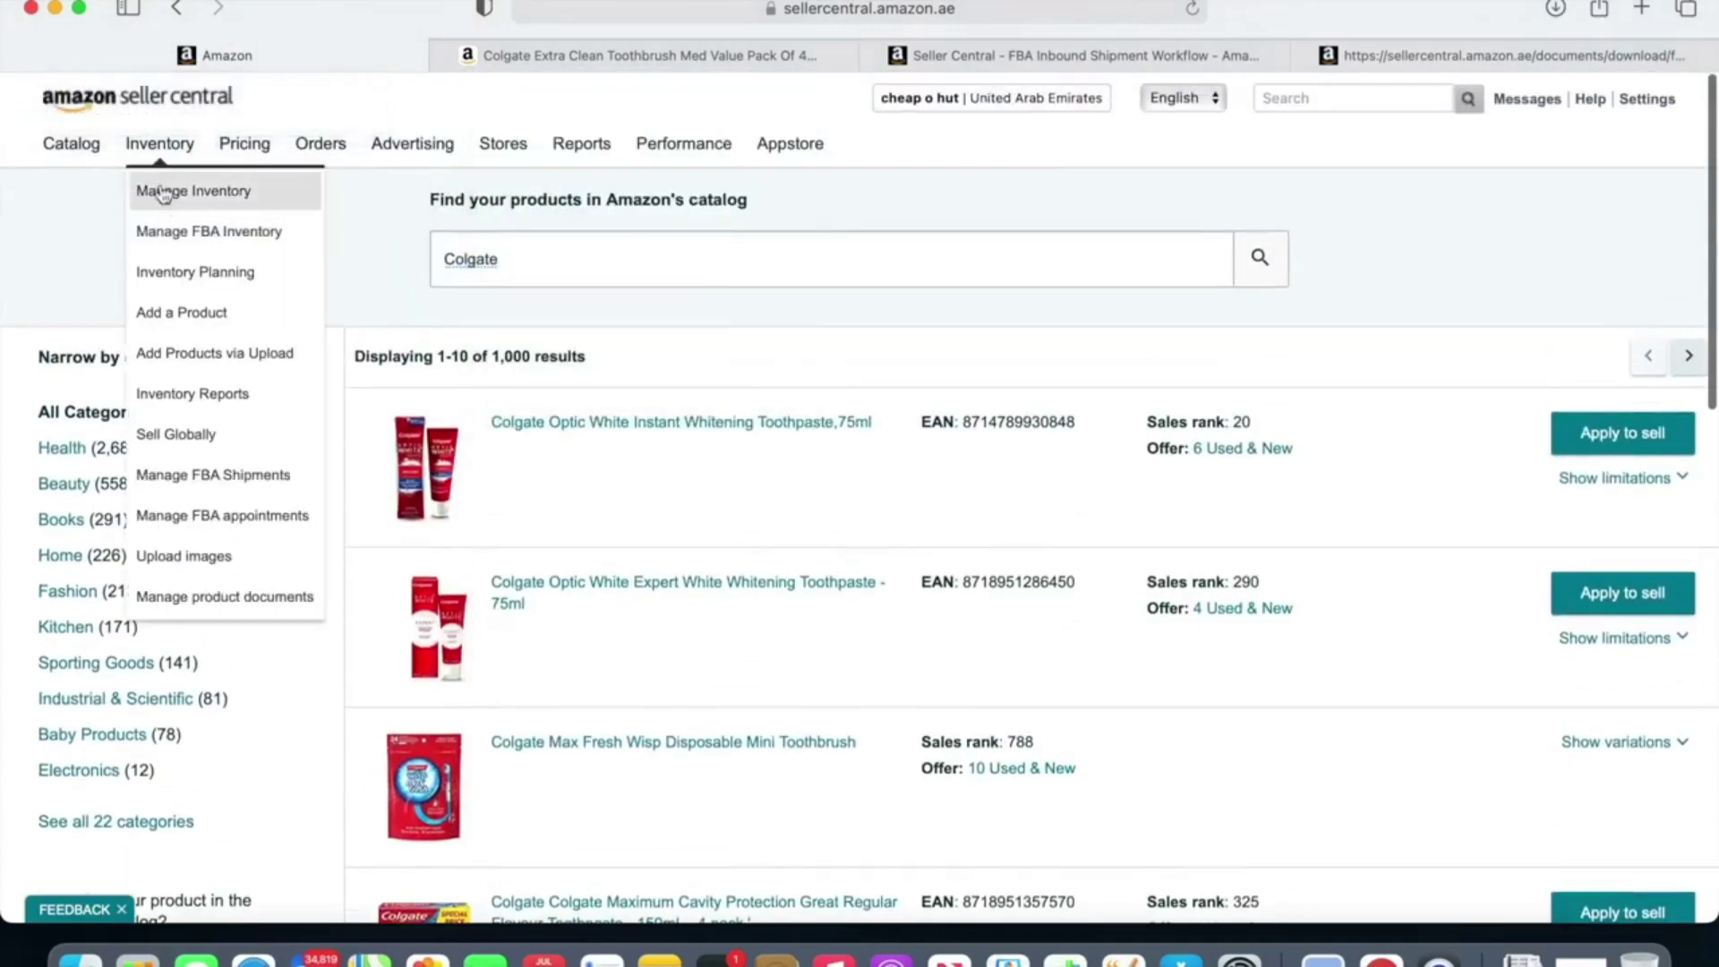
left_click(253, 231)
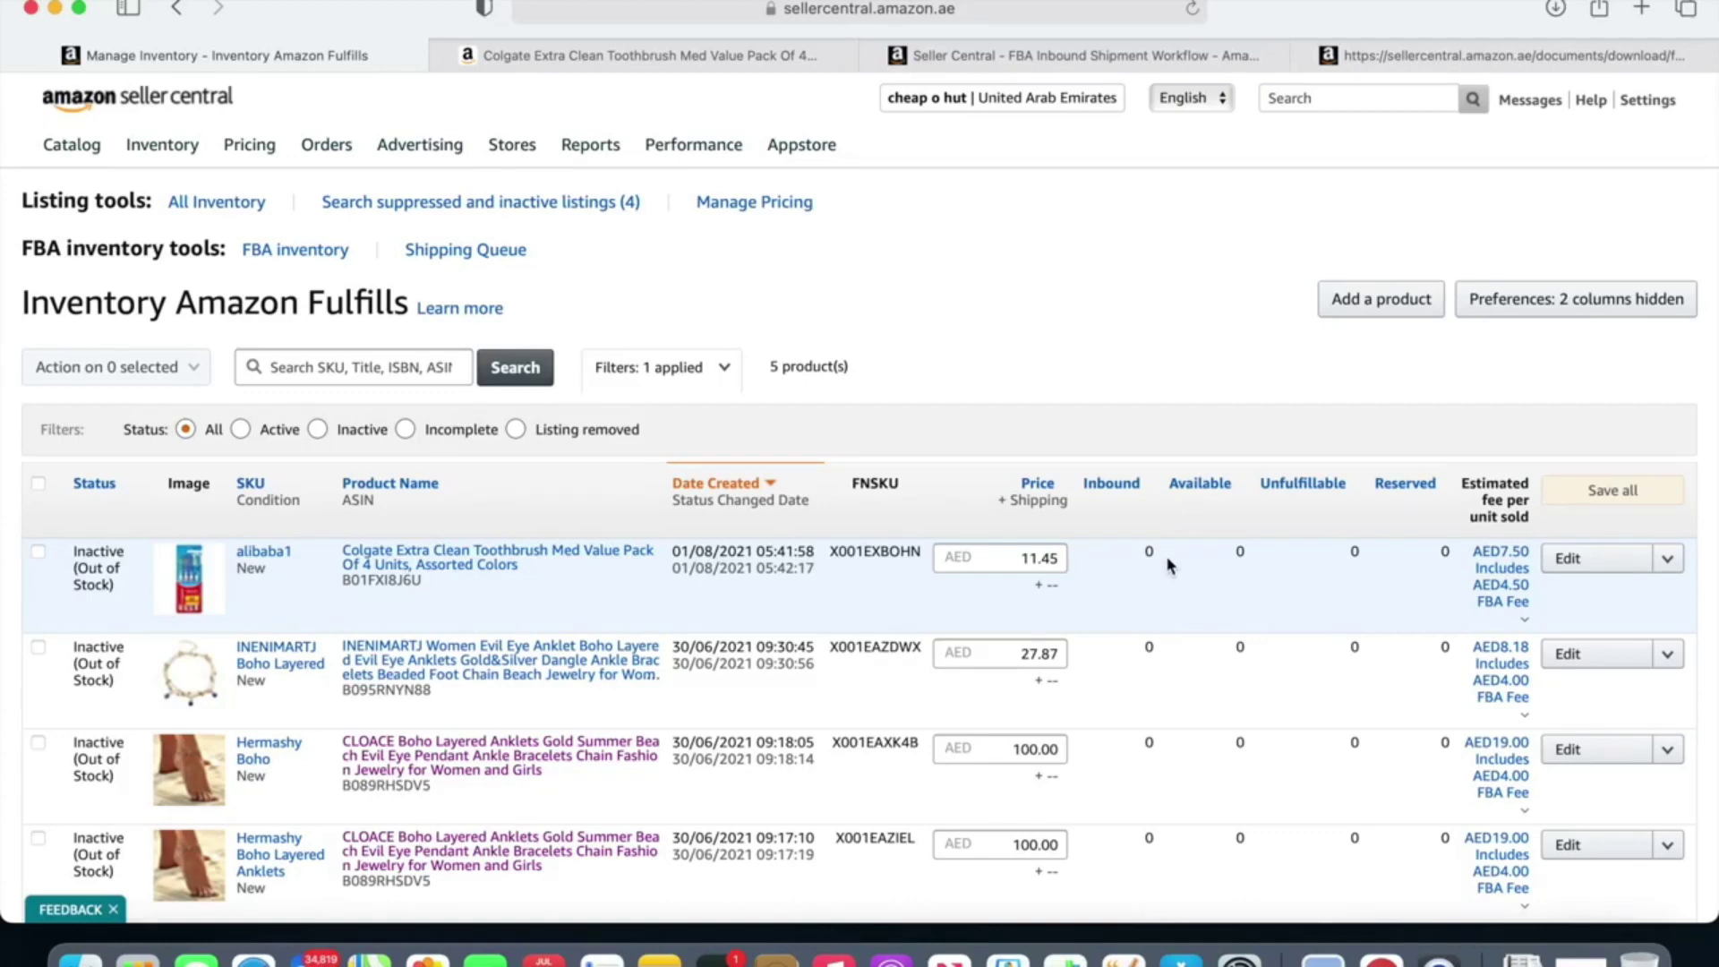
left_click(1667, 558)
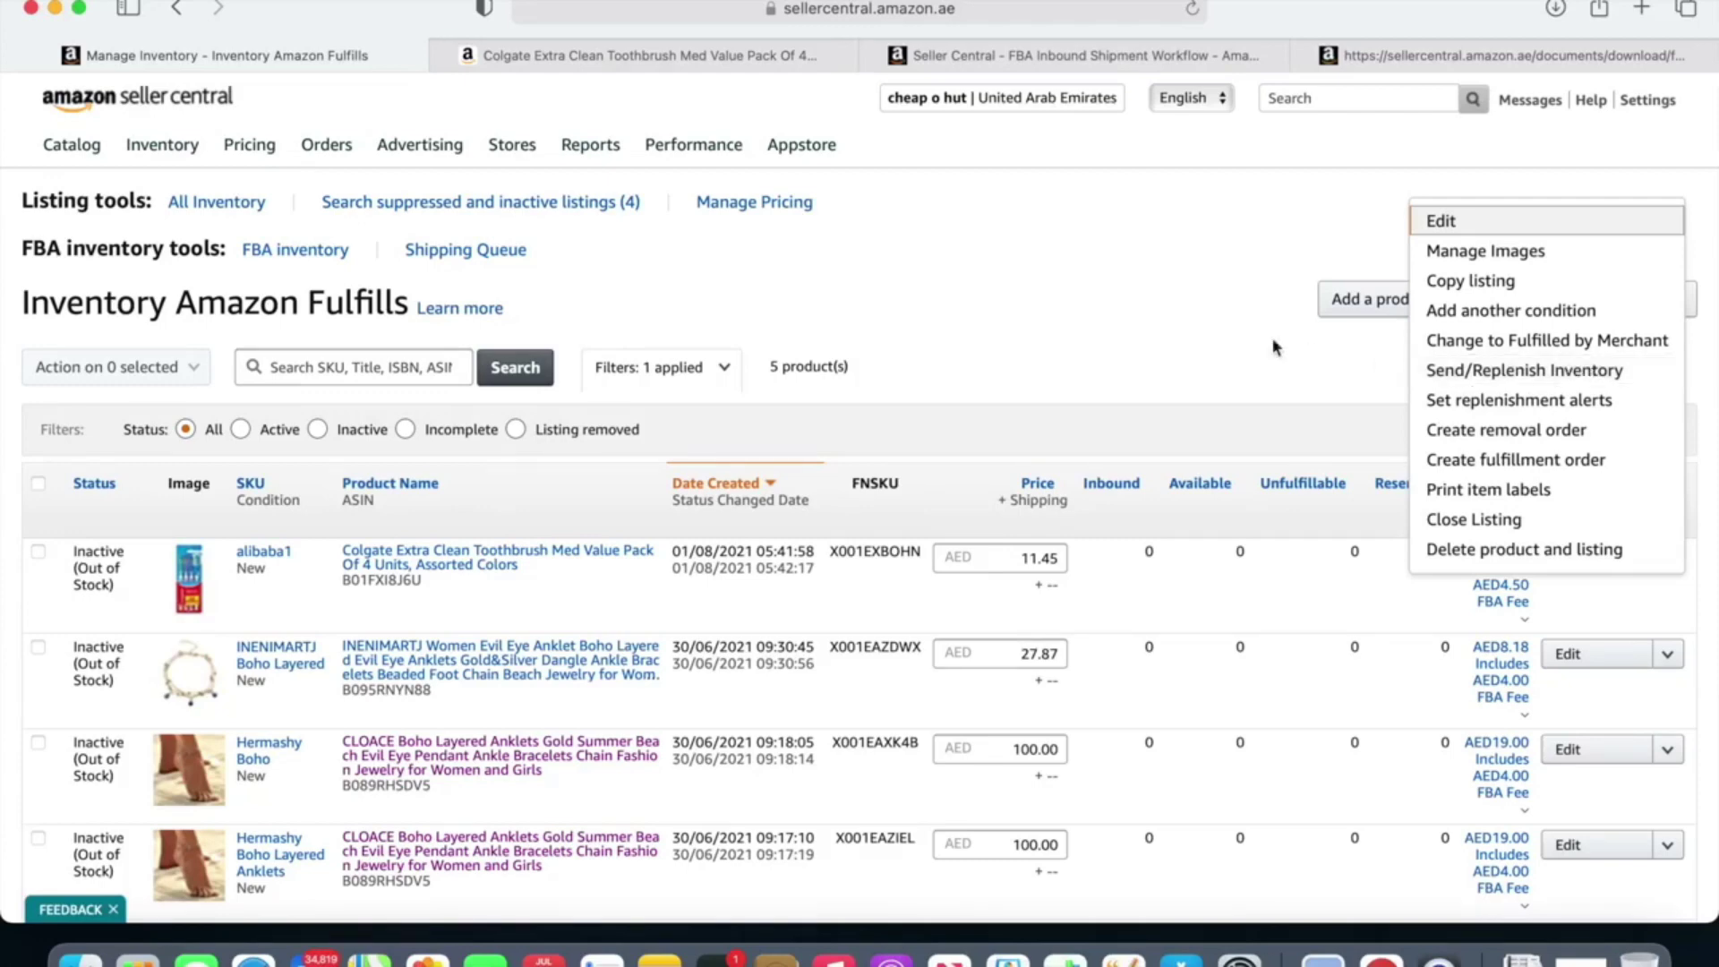
left_click(1229, 343)
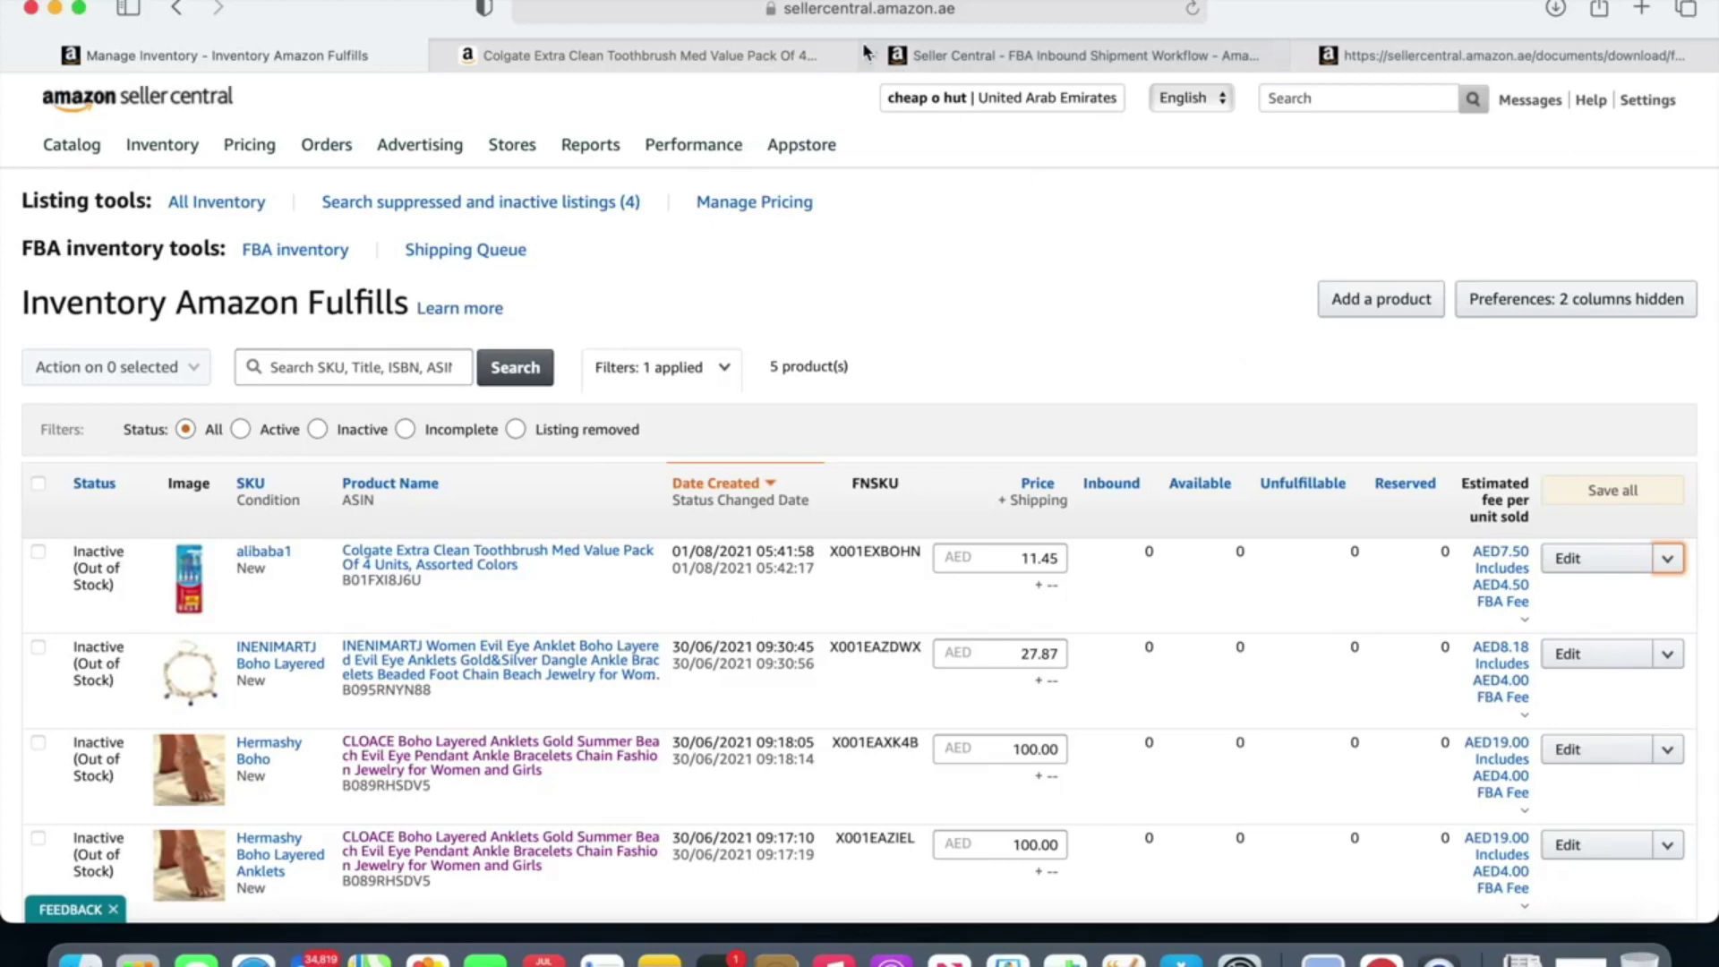
Step: Switch to the Amazon.ae storefront and search for "cups"
left_click(698, 59)
left_click(706, 100)
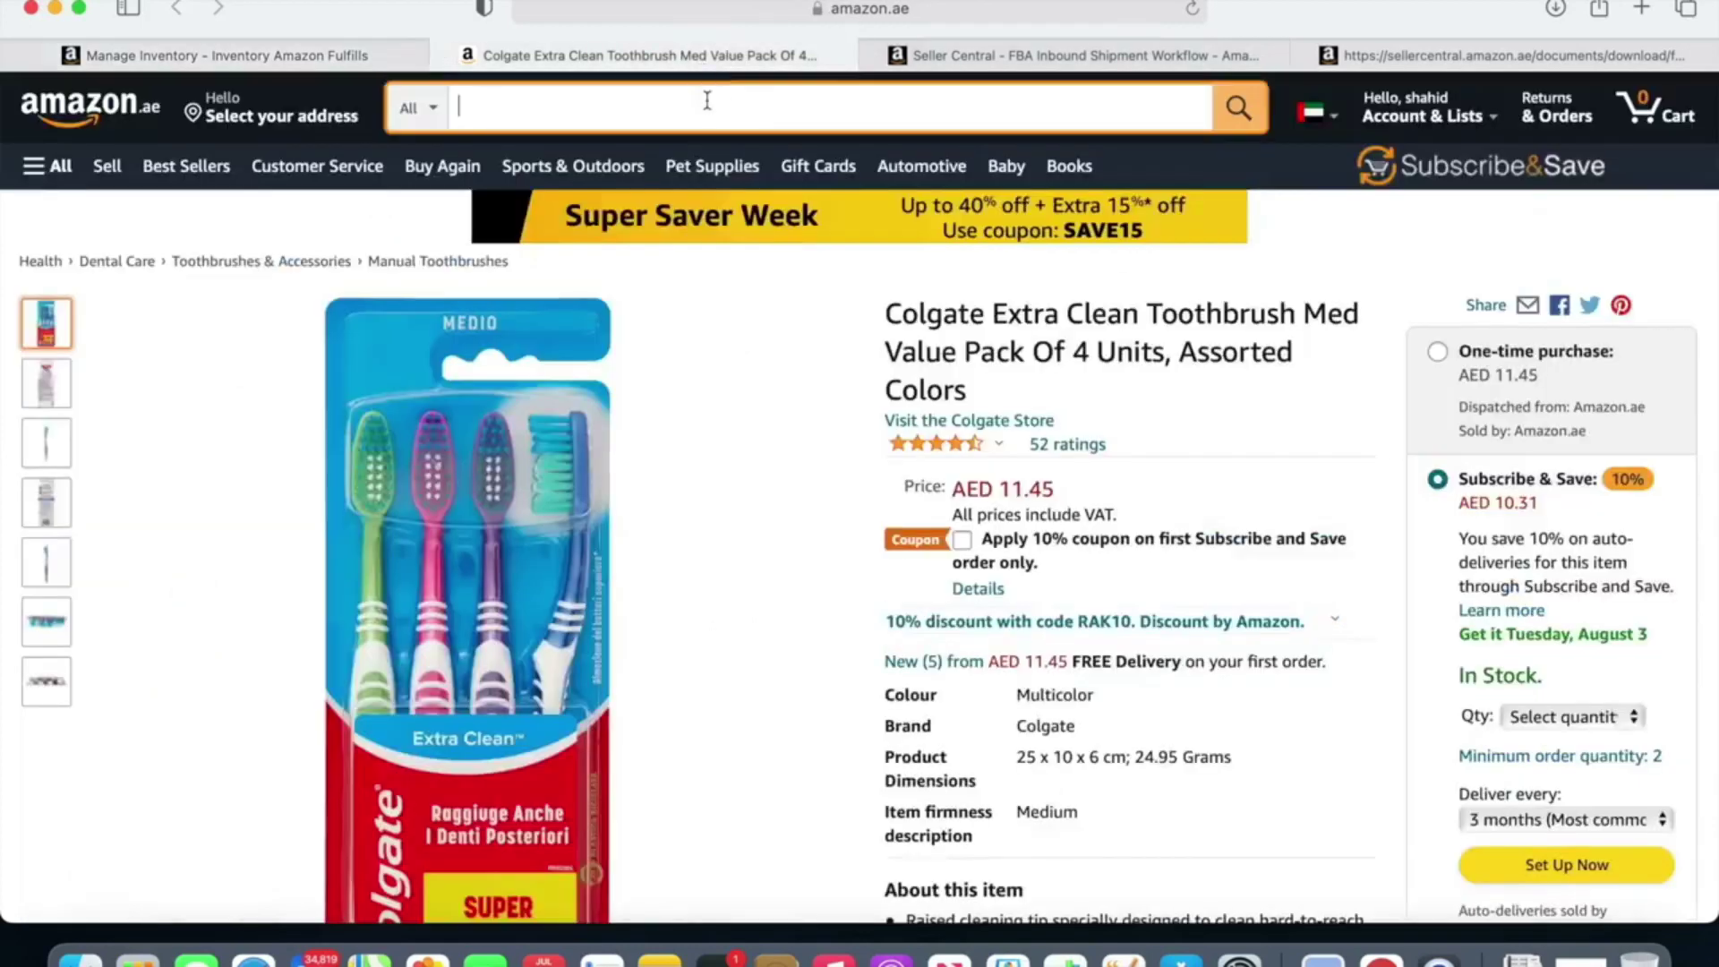
type("cups")
key("Return")
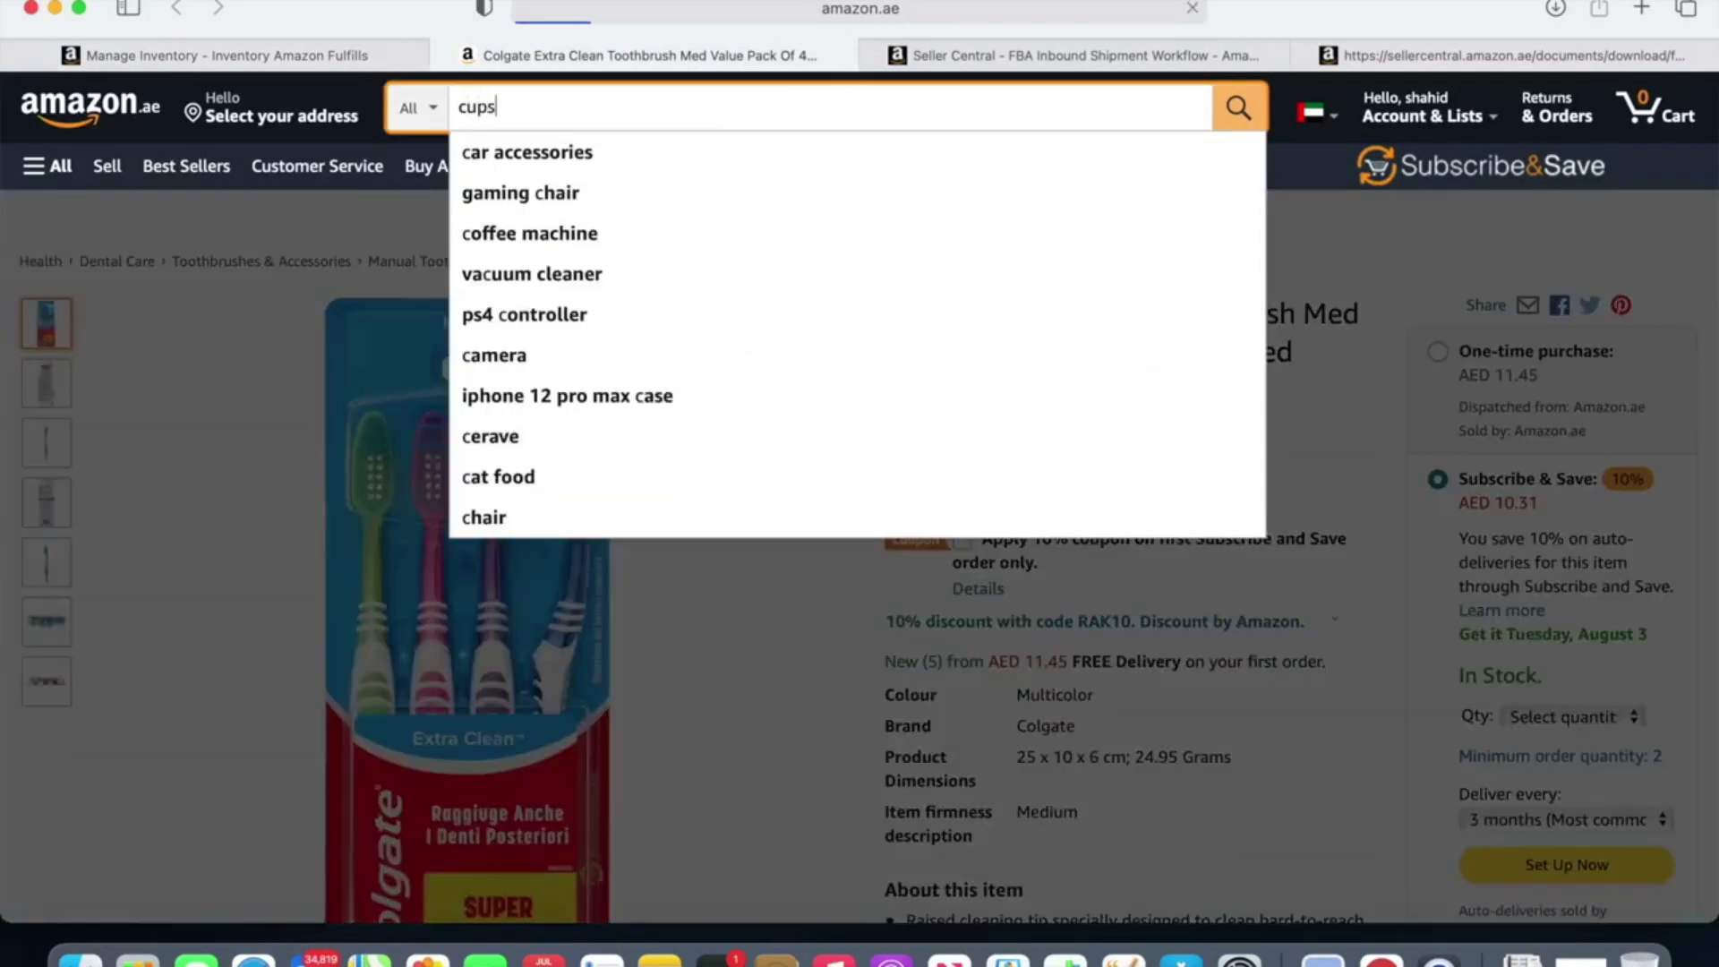
Step: Browse the cups search results, examining product types, prices and sellers' offers
scroll(860, 501, "down", 1)
scroll(841, 342, "down", 6)
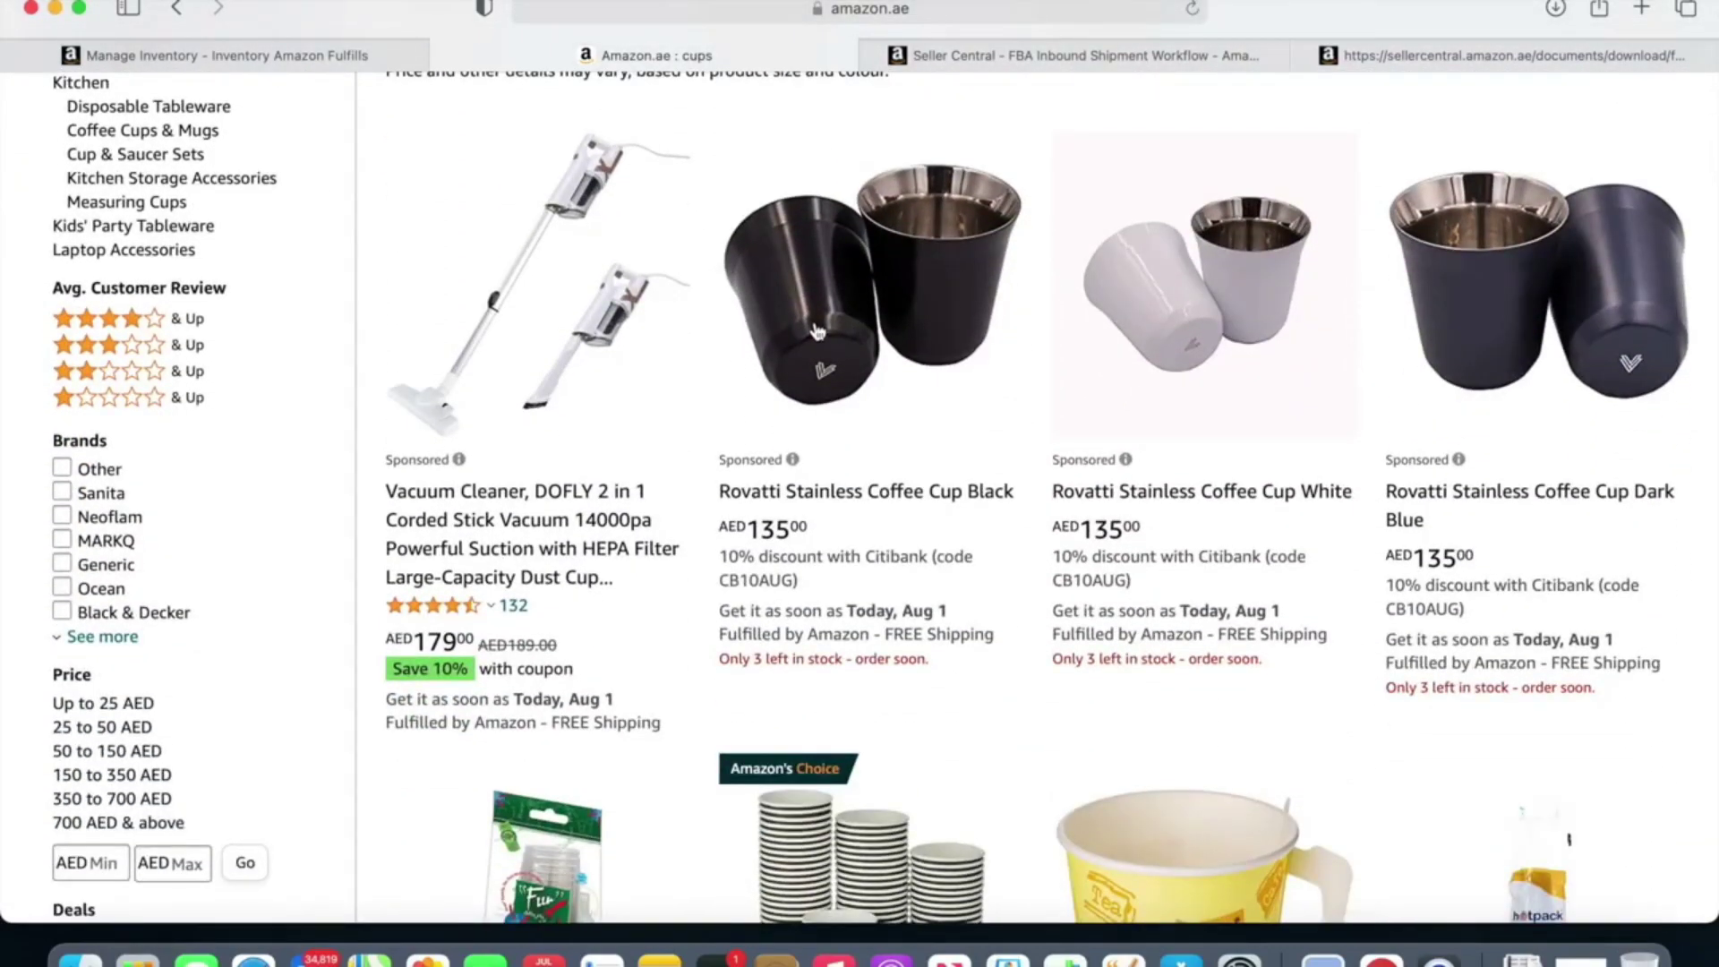
scroll(815, 333, "down", 2)
scroll(895, 402, "down", 4)
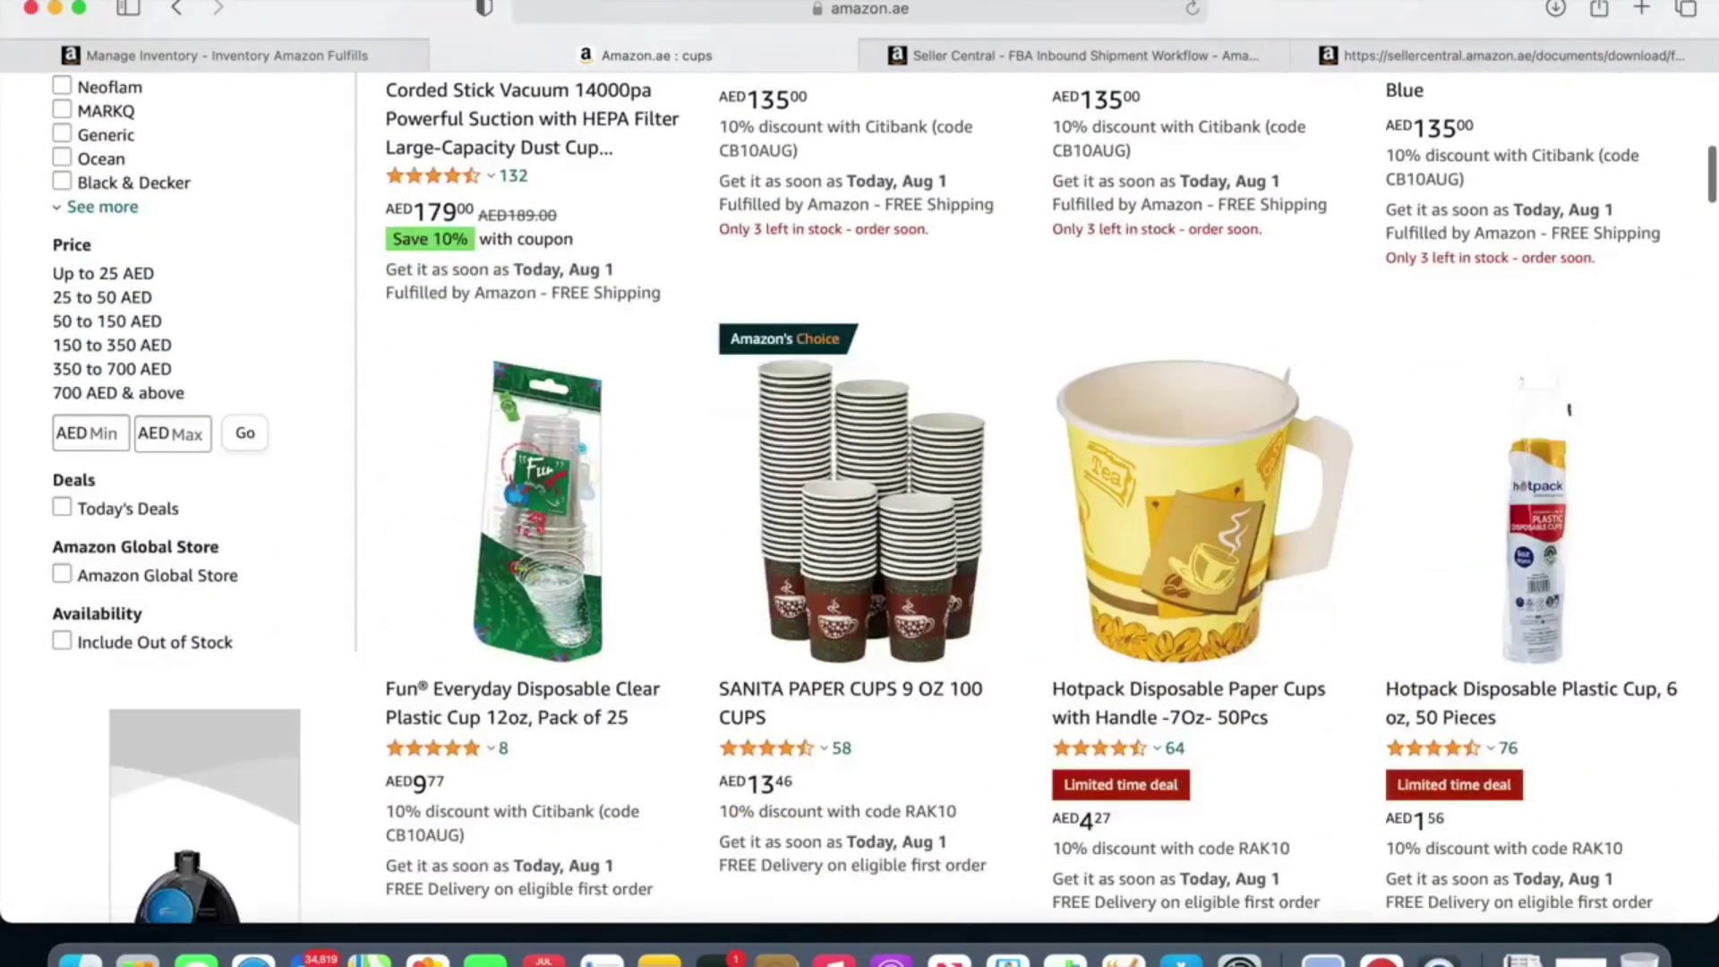
scroll(1126, 459, "down", 6)
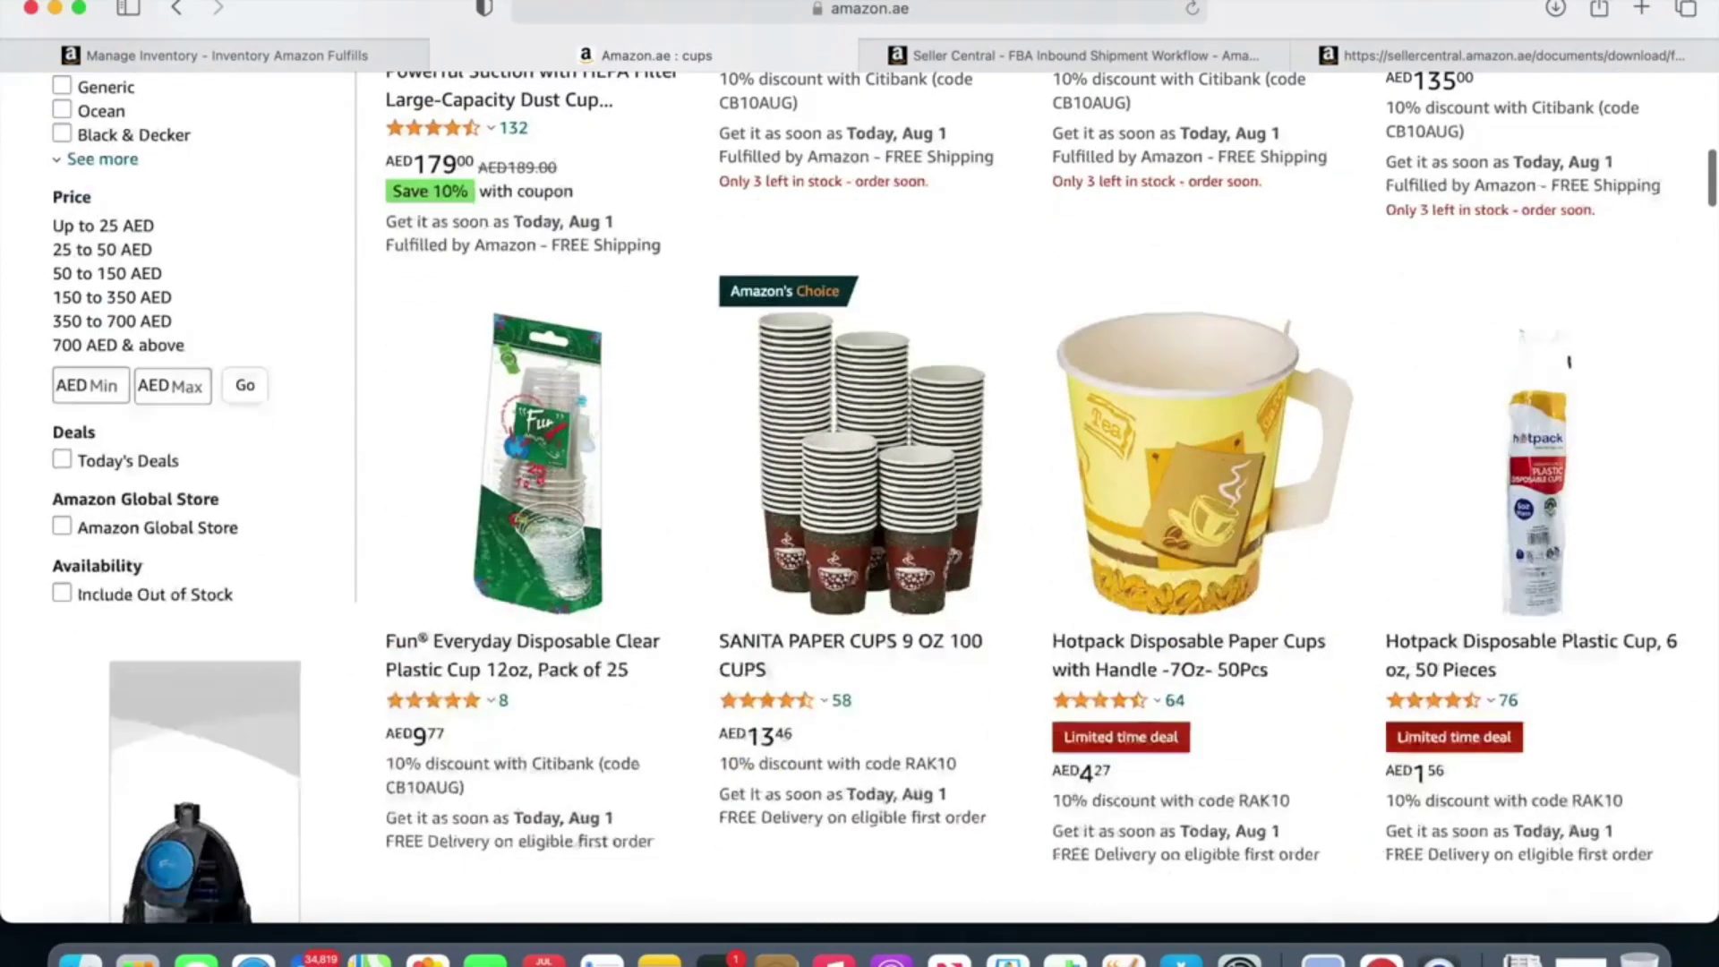
scroll(895, 492, "down", 12)
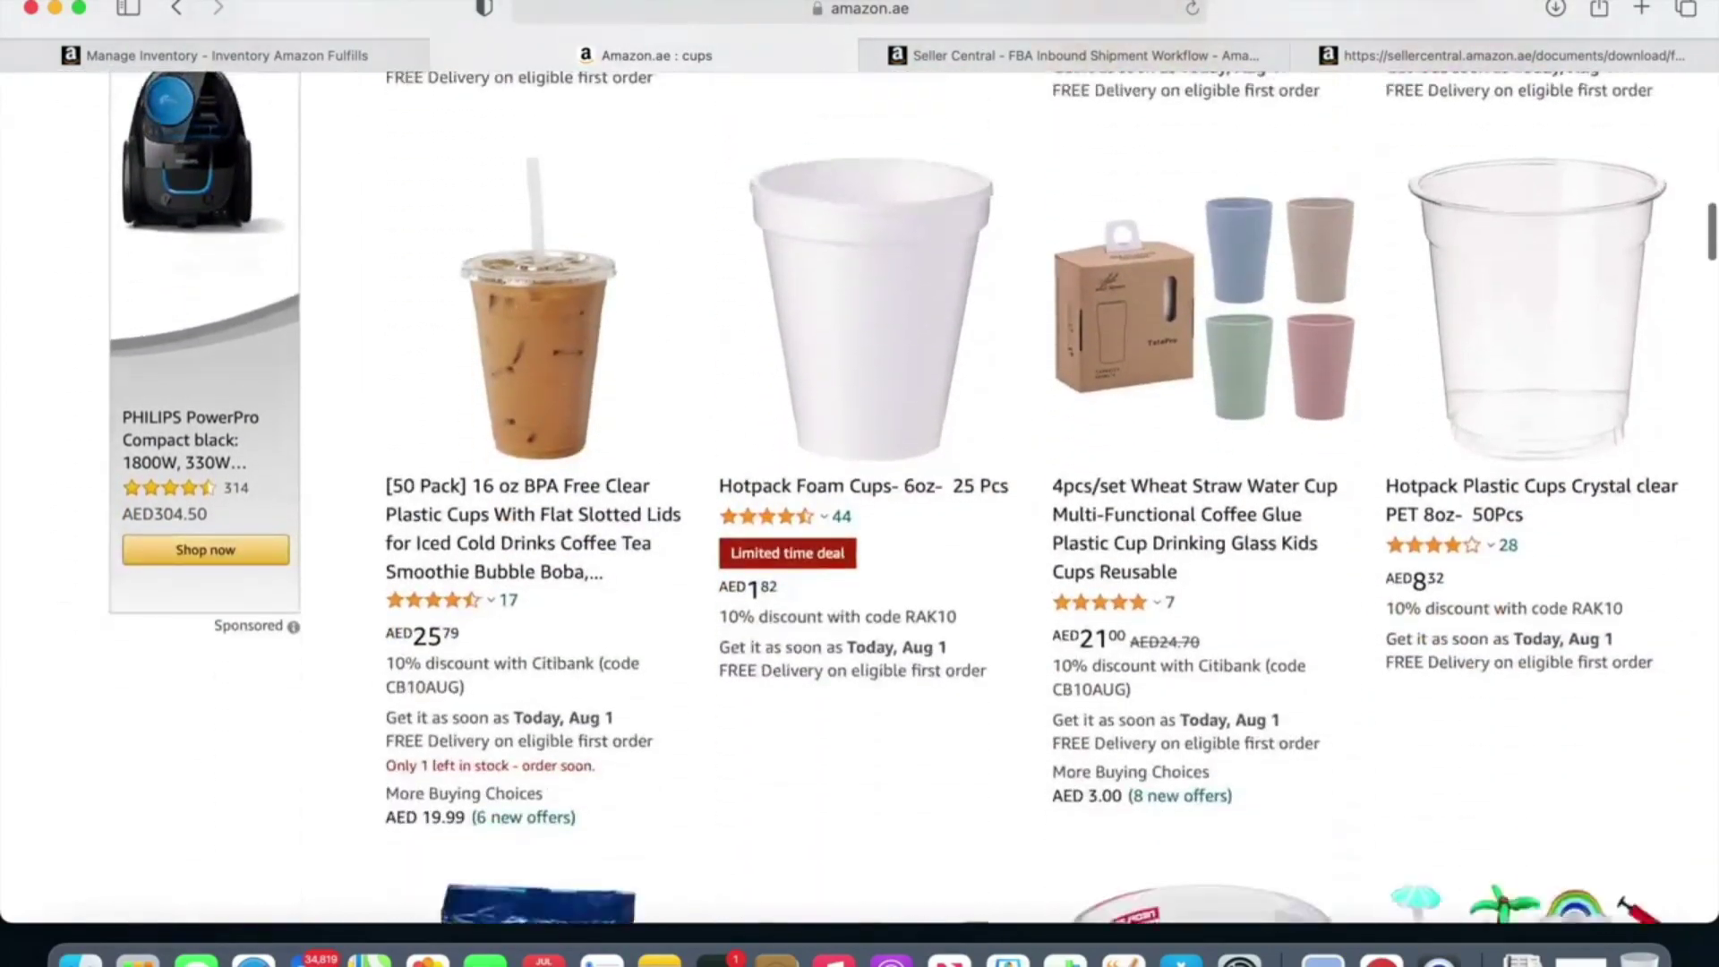
scroll(895, 492, "down", 10)
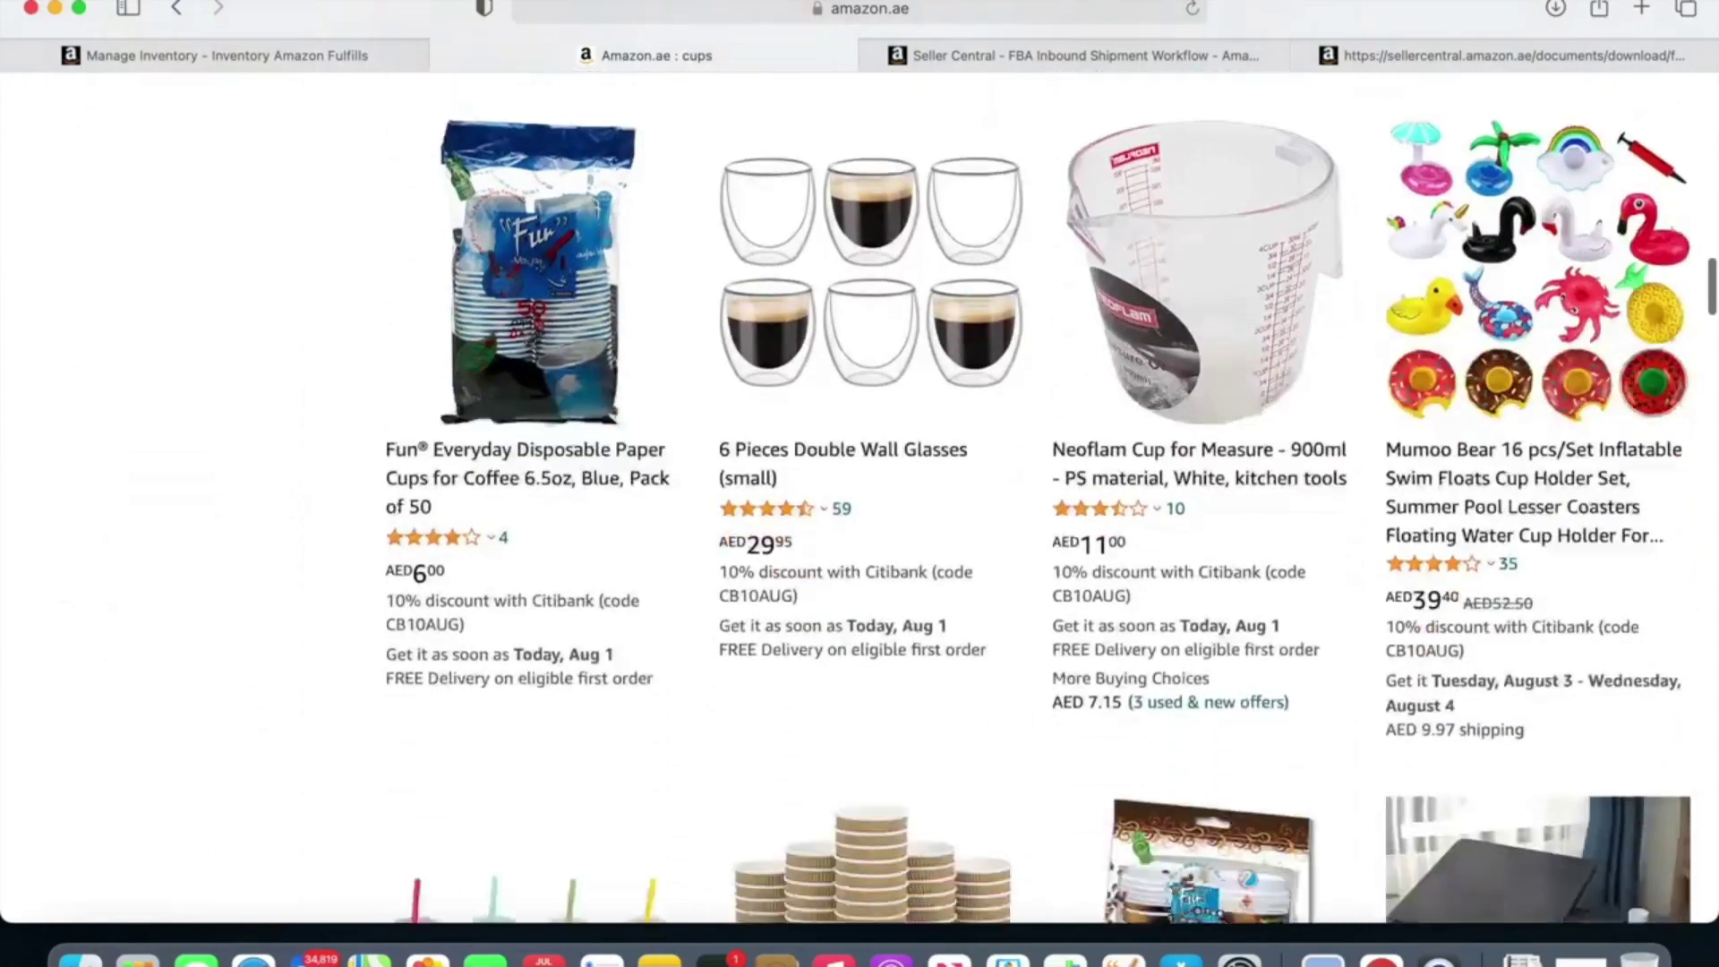
scroll(895, 492, "down", 6)
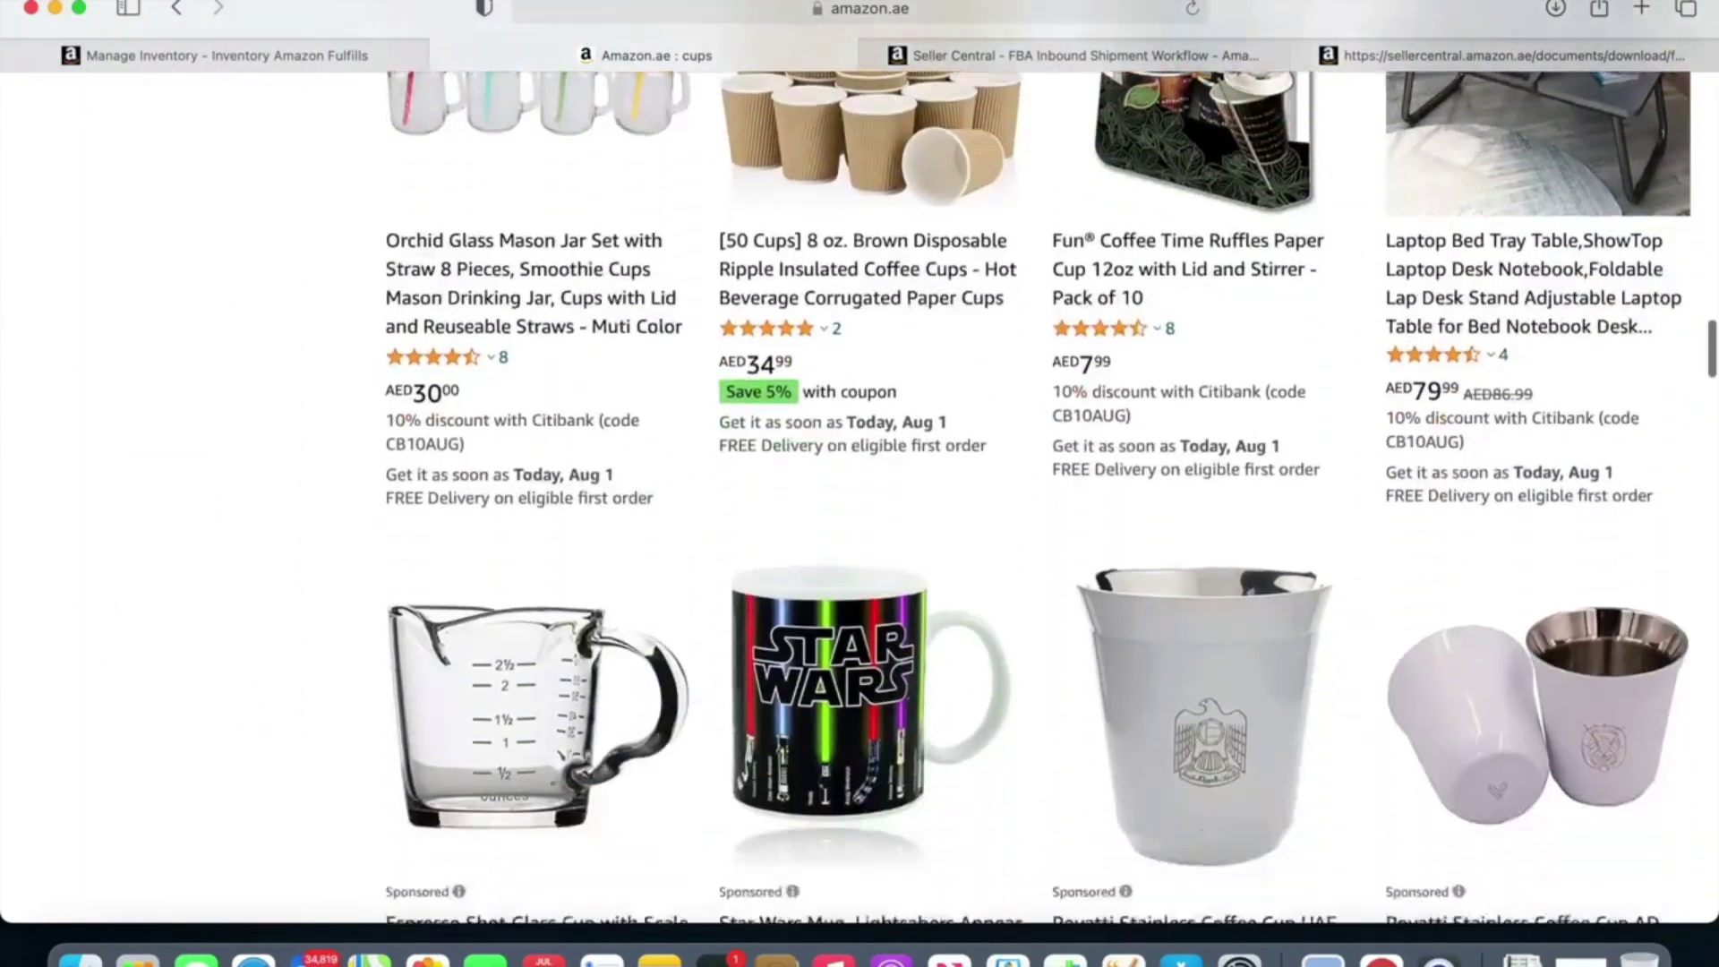
scroll(896, 492, "down", 9)
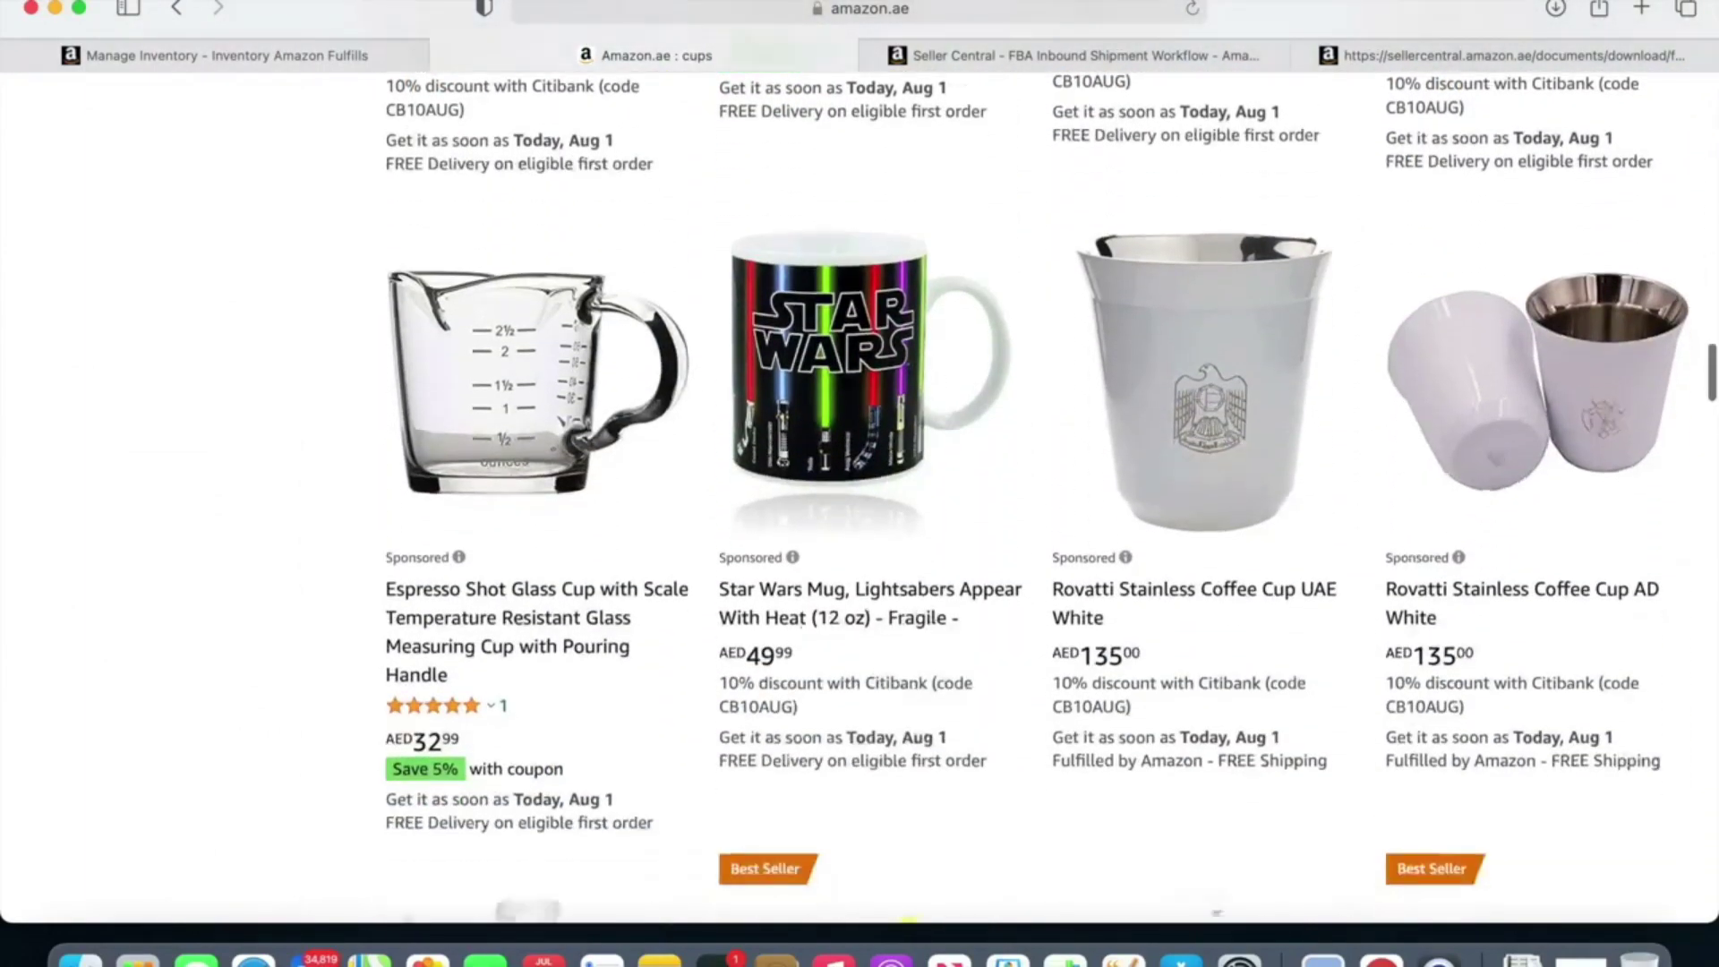
scroll(896, 492, "up", 1)
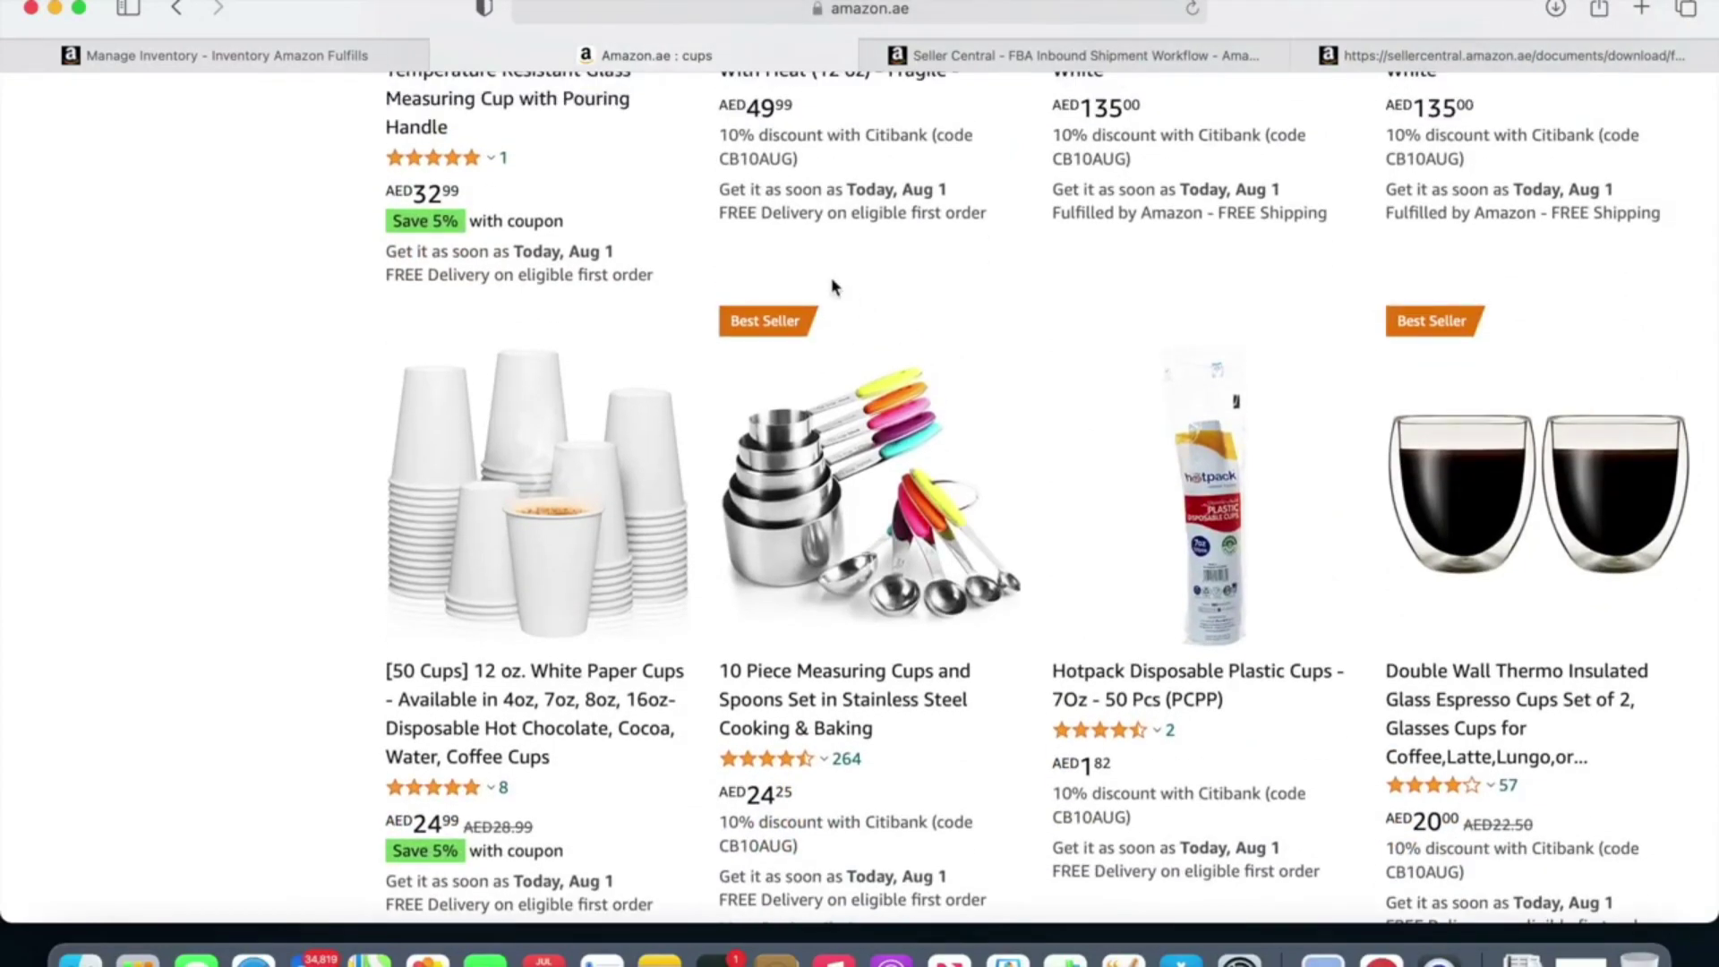
Step: Return to Seller Central, start adding a product not sold on Amazon, and review the product categories
left_click(289, 63)
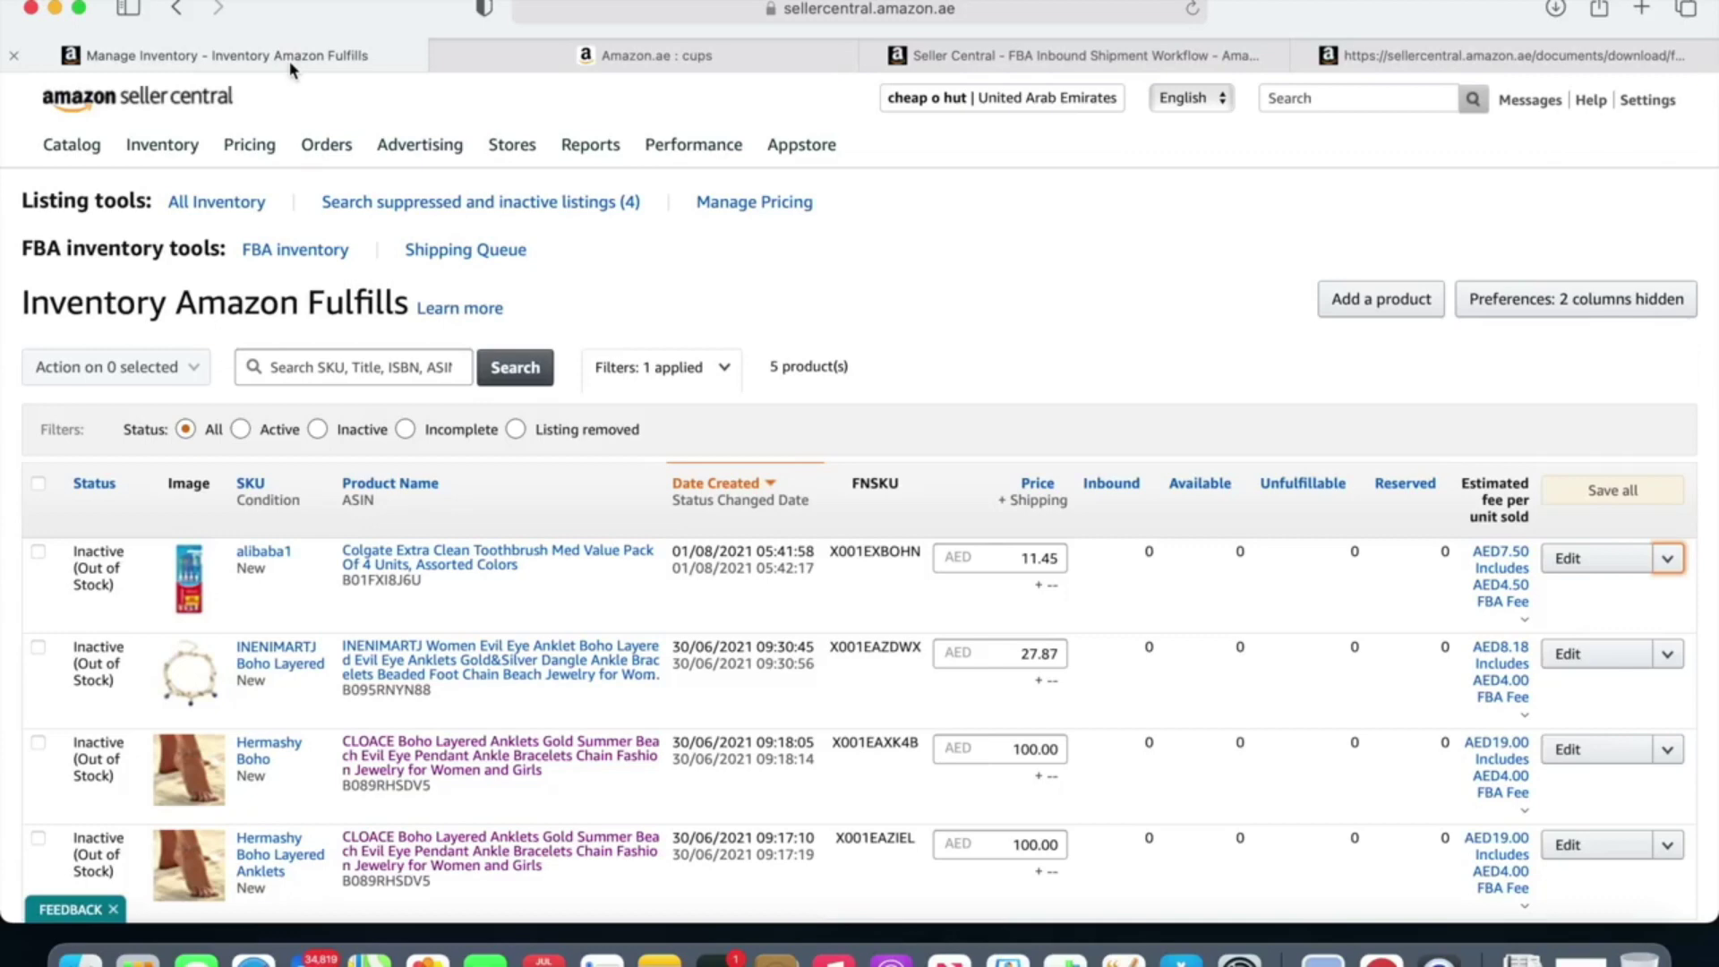
mouse_move(162, 146)
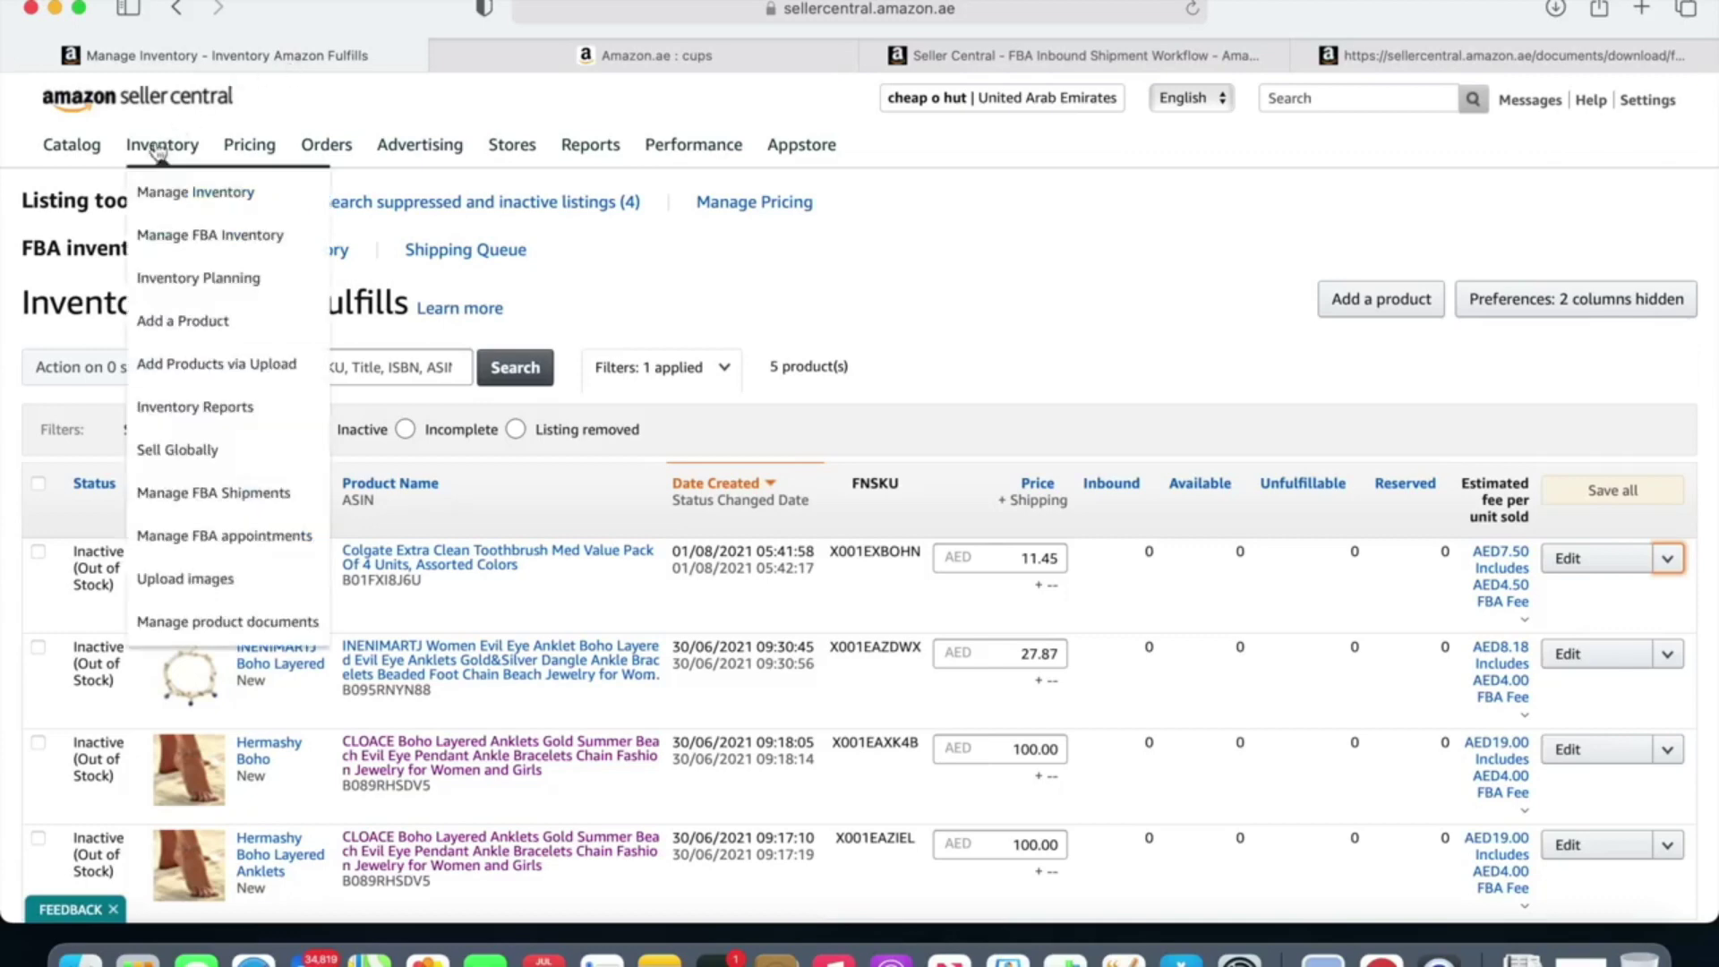
left_click(174, 326)
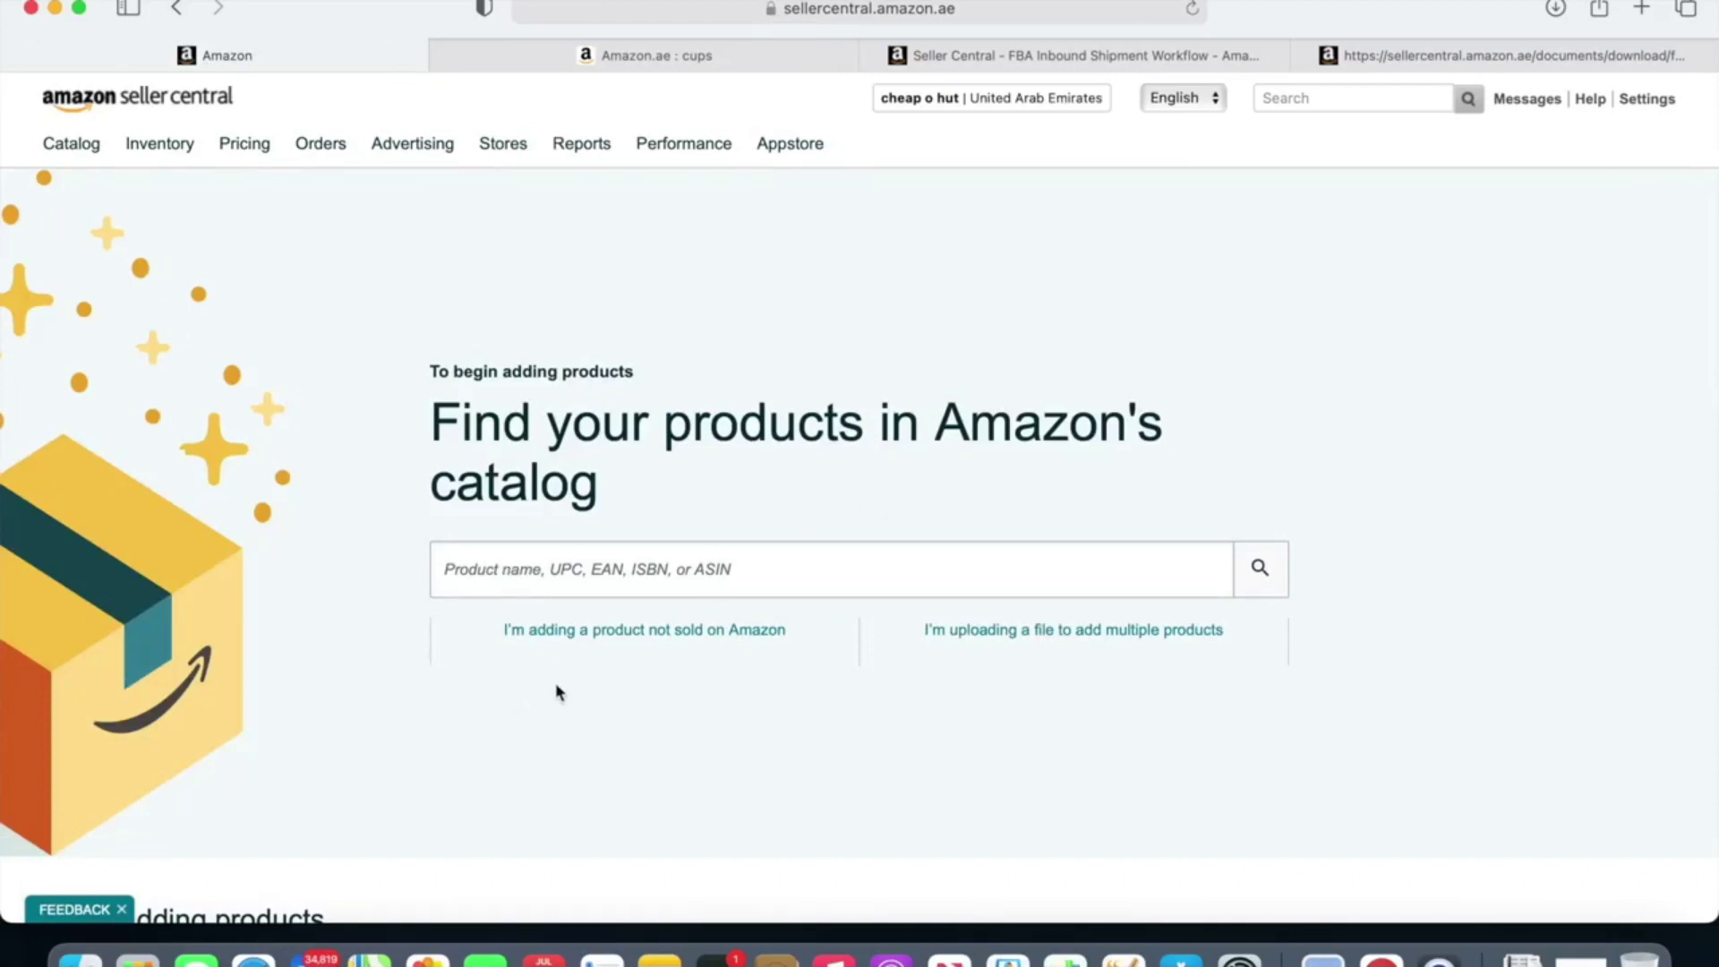
left_click(646, 632)
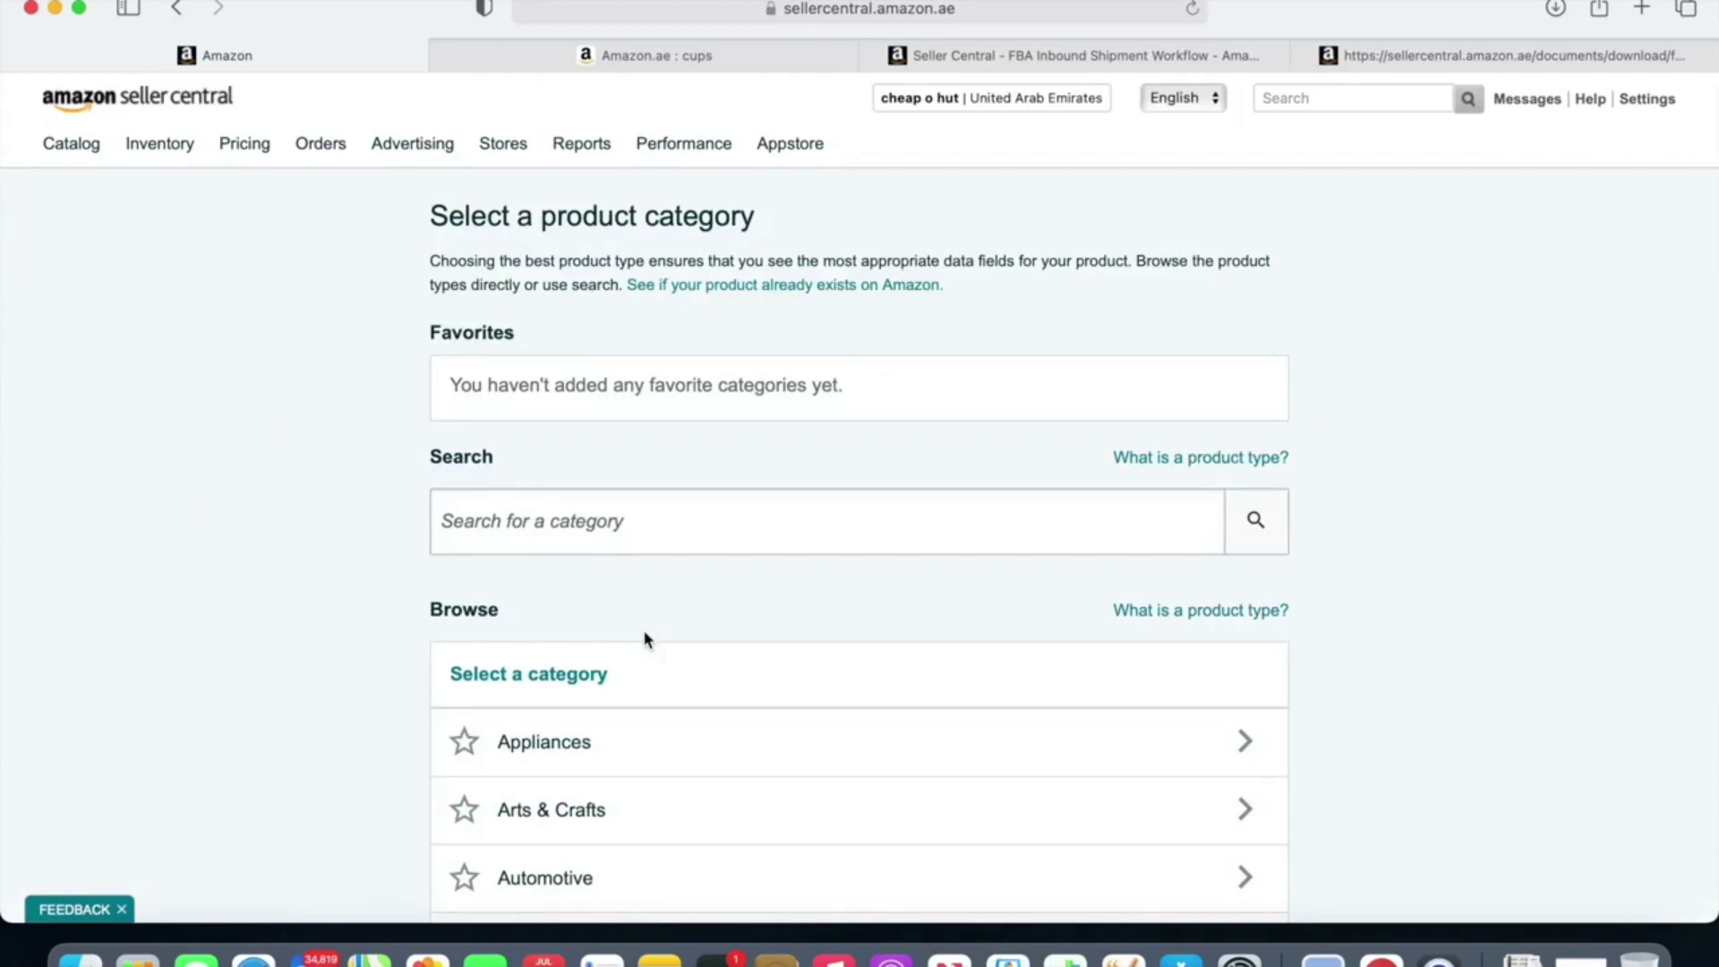
scroll(646, 637, "down", 5)
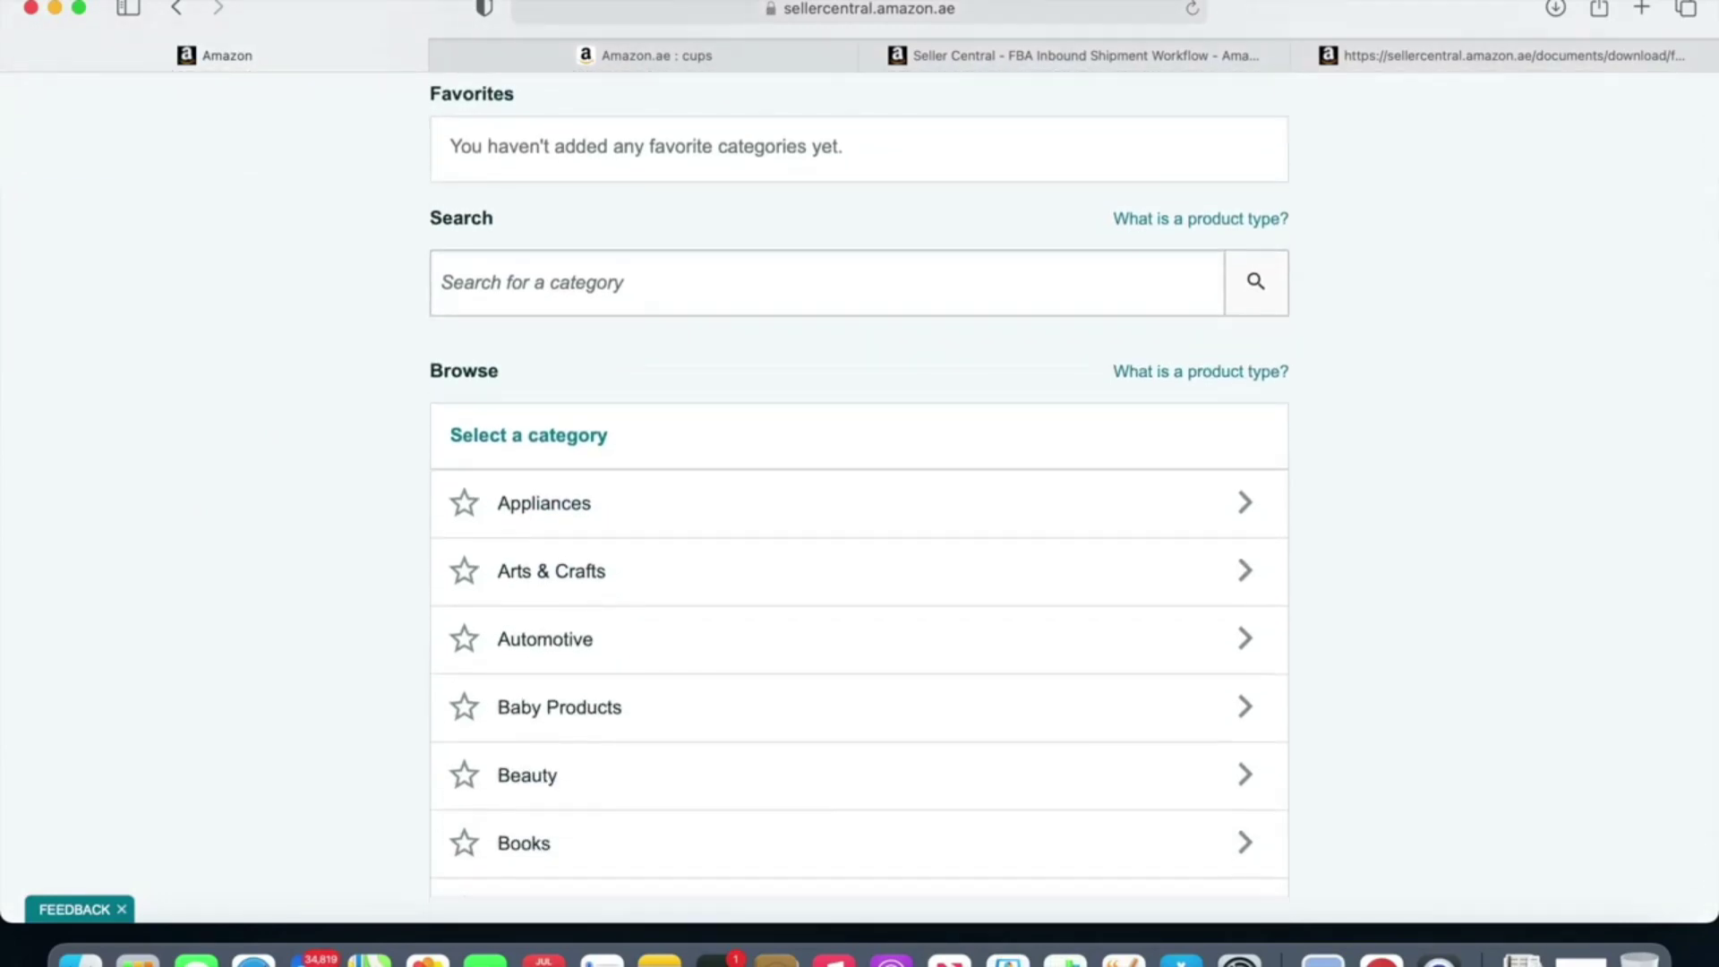
scroll(859, 498, "down", 2)
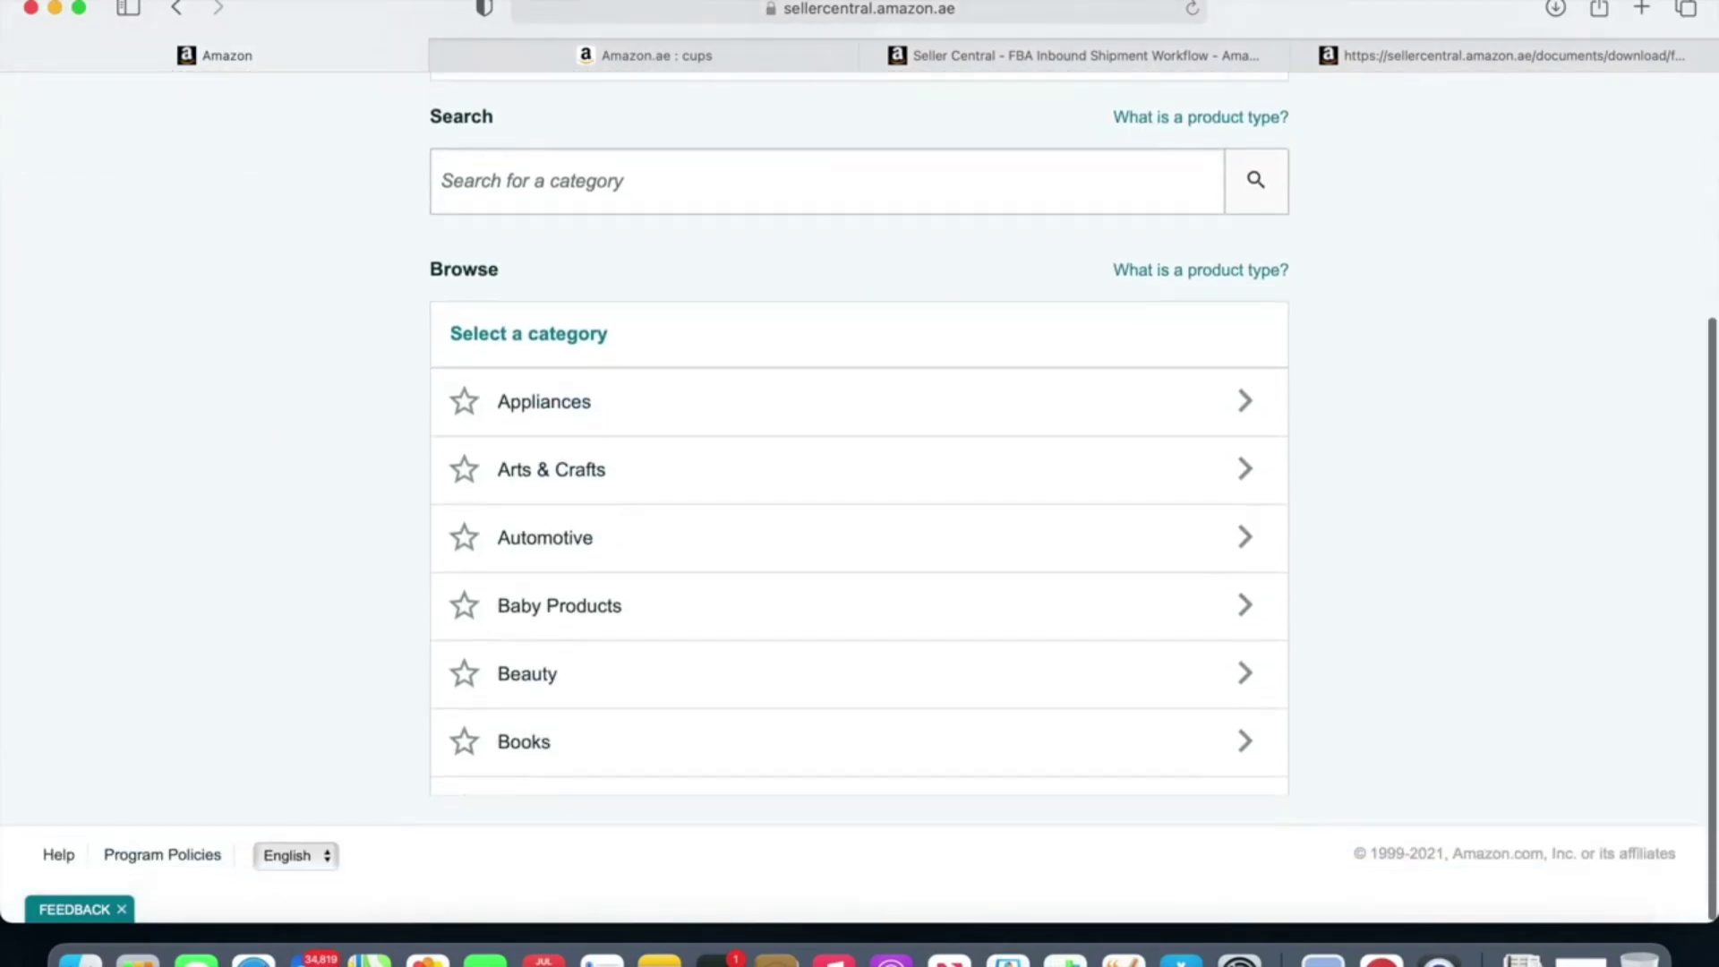
scroll(859, 498, "up", 7)
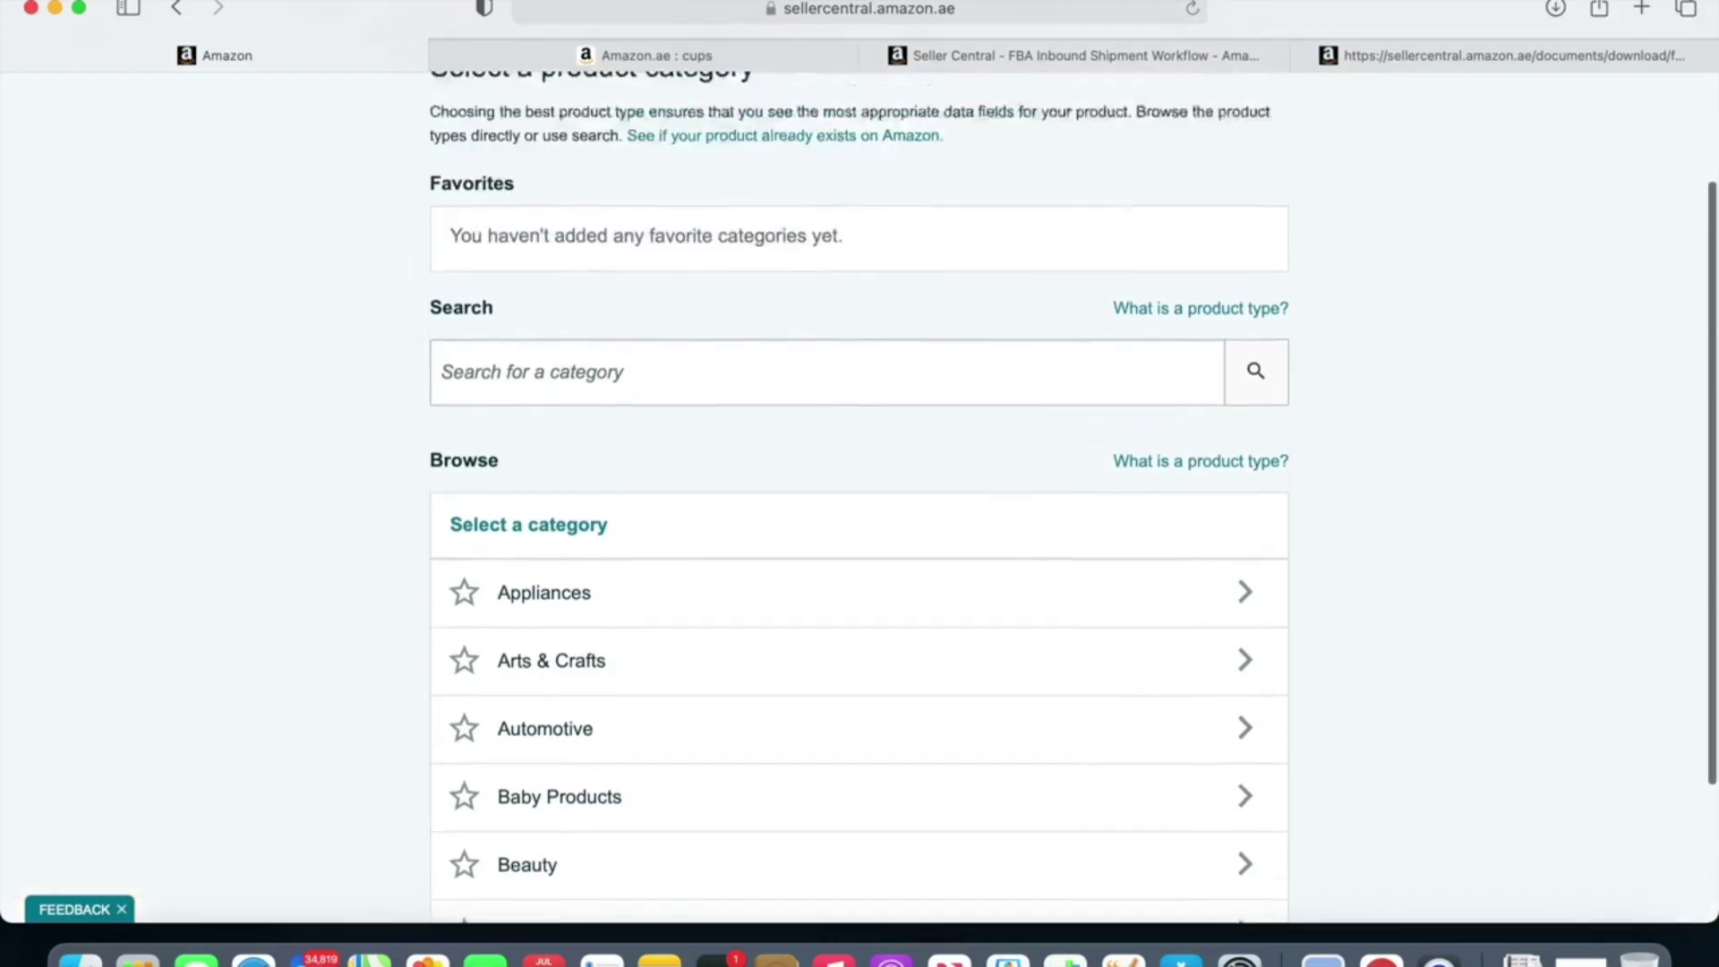
scroll(860, 498, "down", 7)
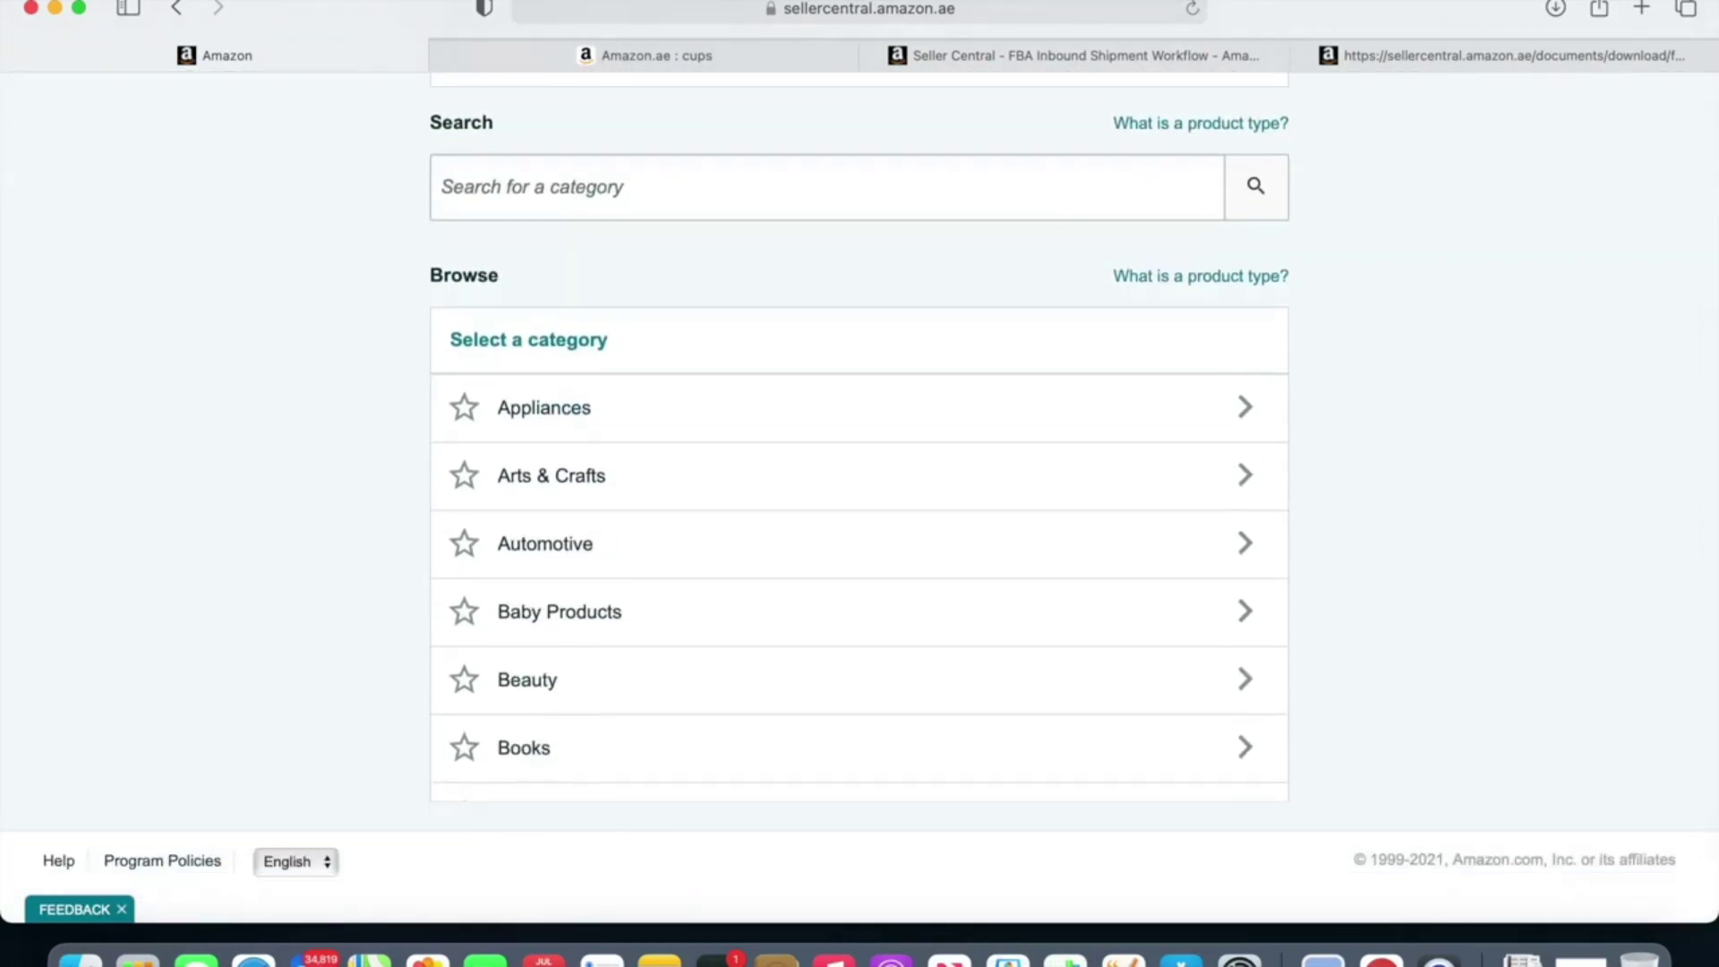
Step: Search the product categories for "towel" and select Home > Bath > Bath Linen > Towels > Towel Sets
left_click(763, 197)
type("towel")
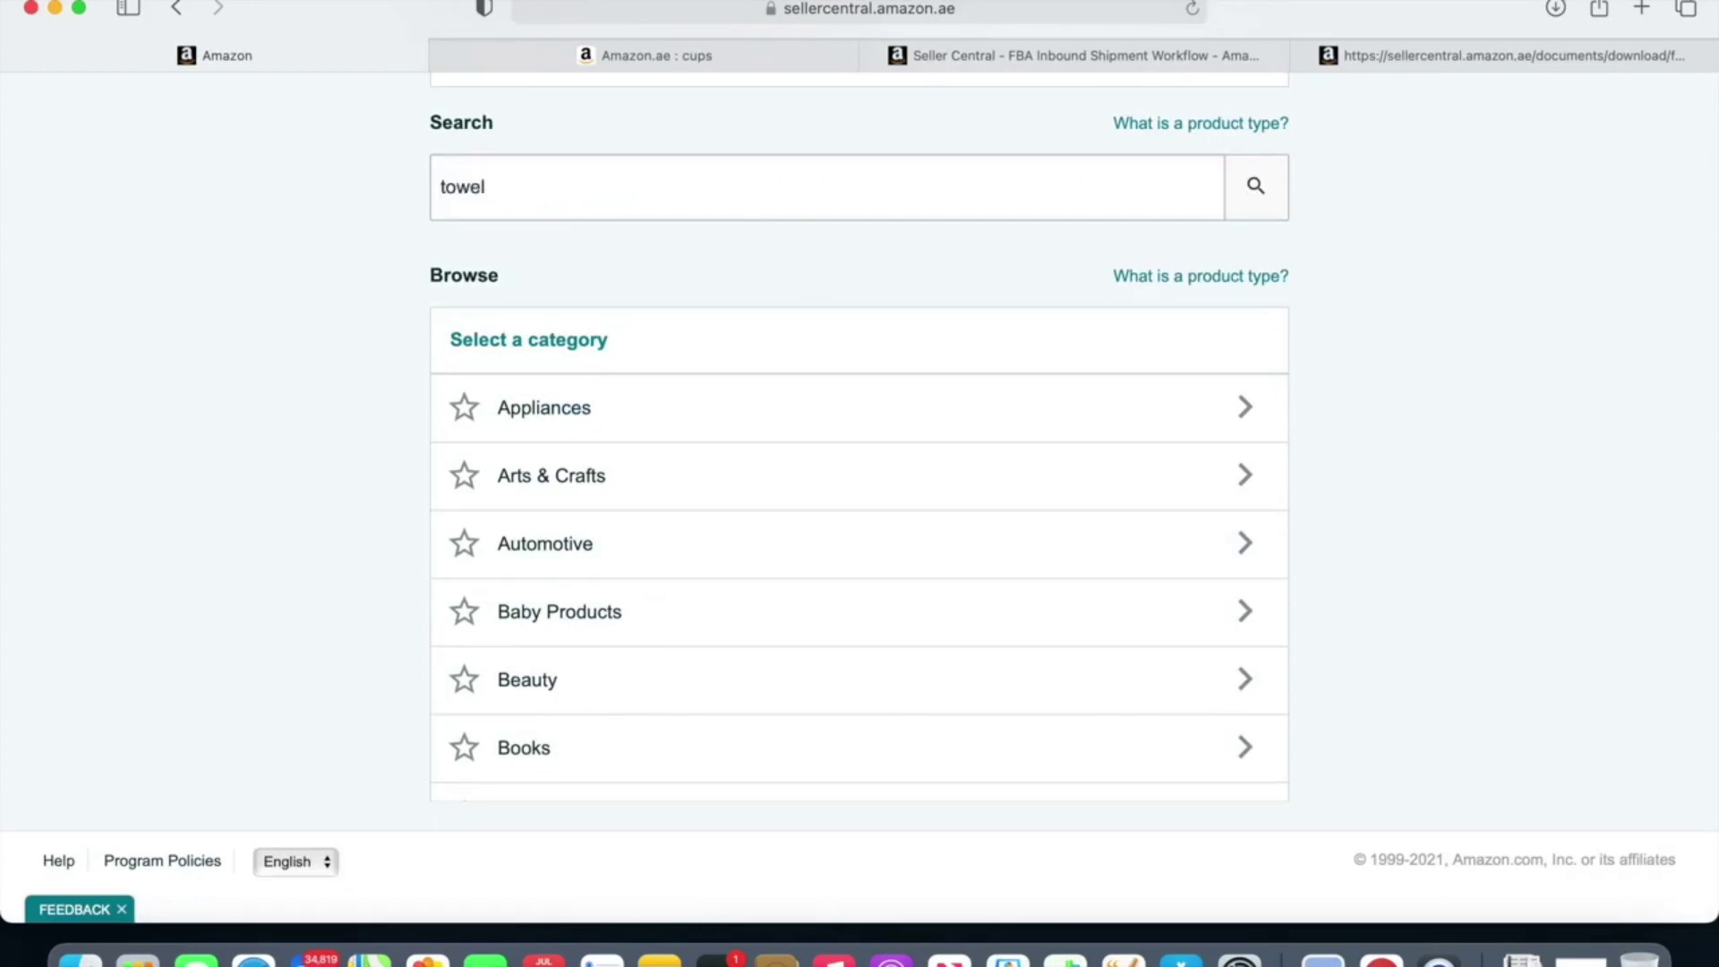
key("Return")
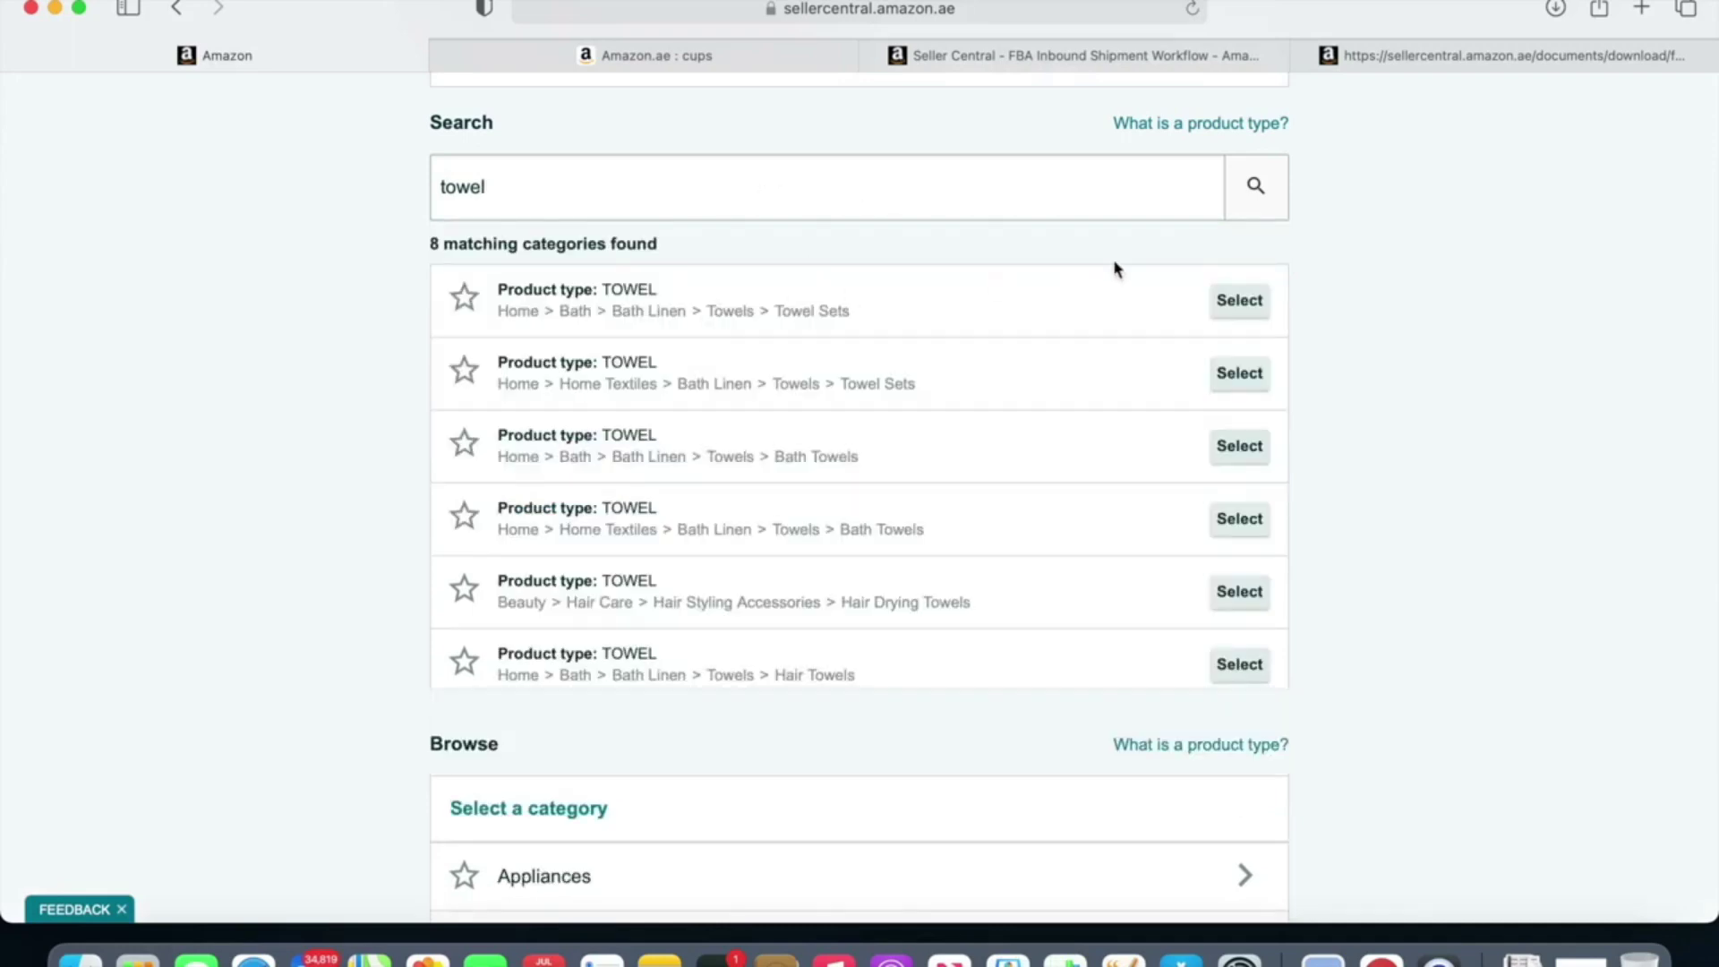
left_click(1233, 290)
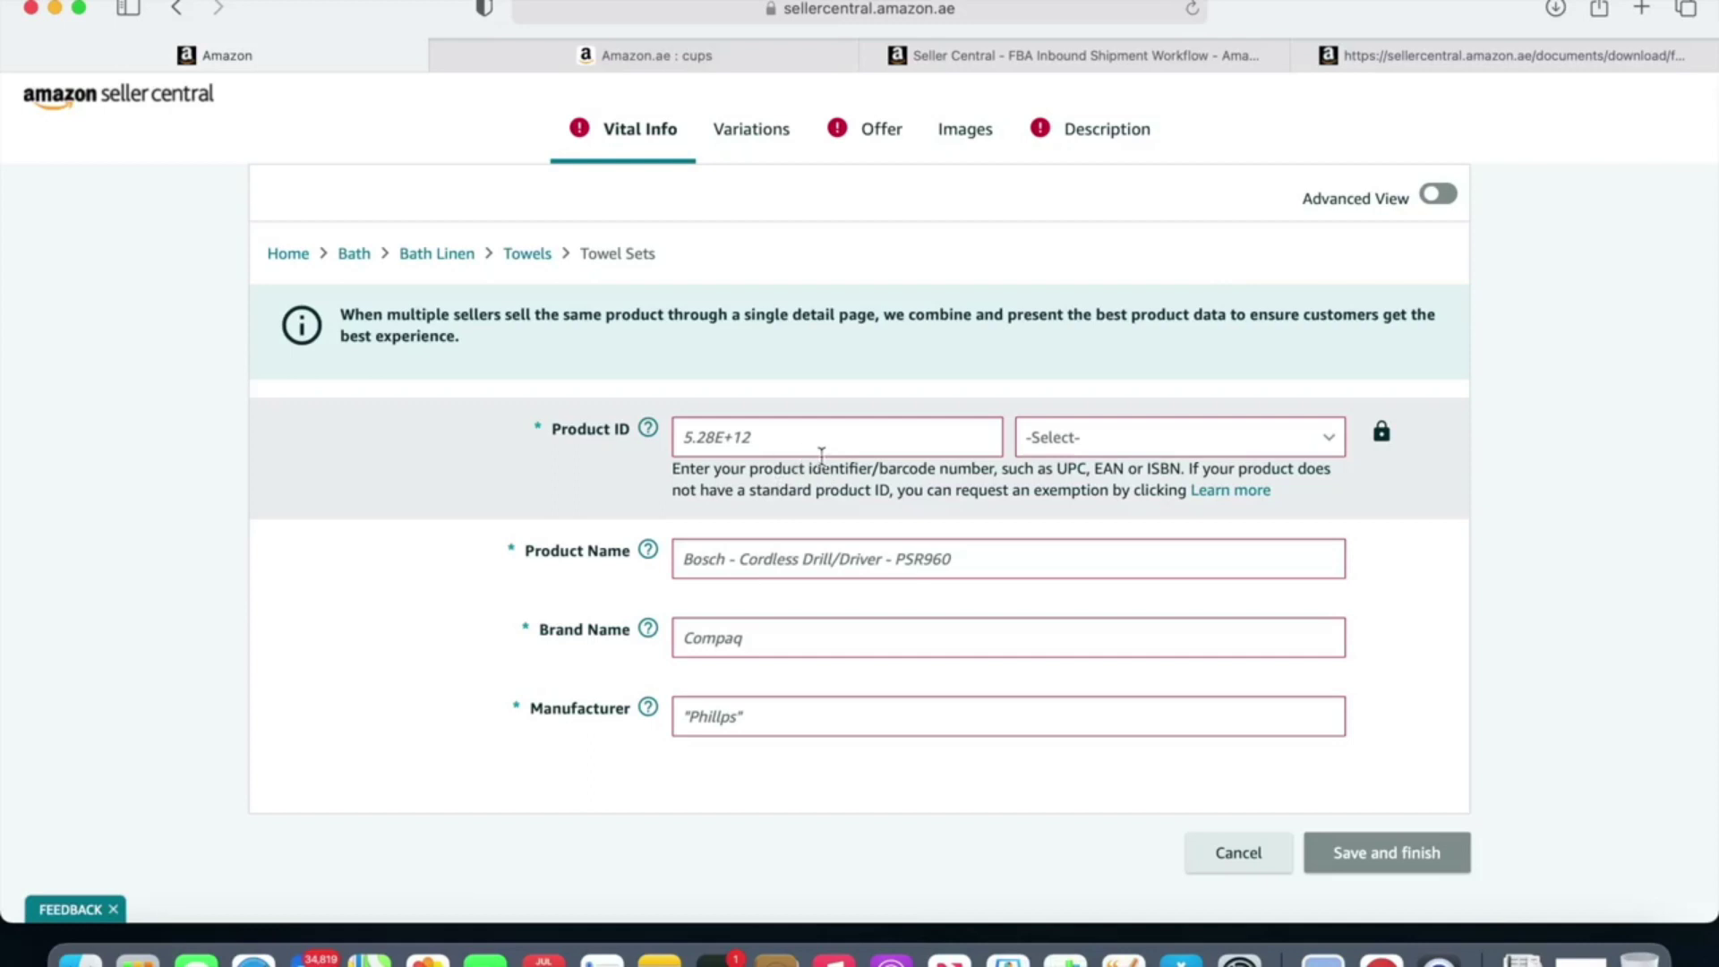
Step: View the Product ID type options in the towel set listing form and cancel the listing
left_click(1125, 422)
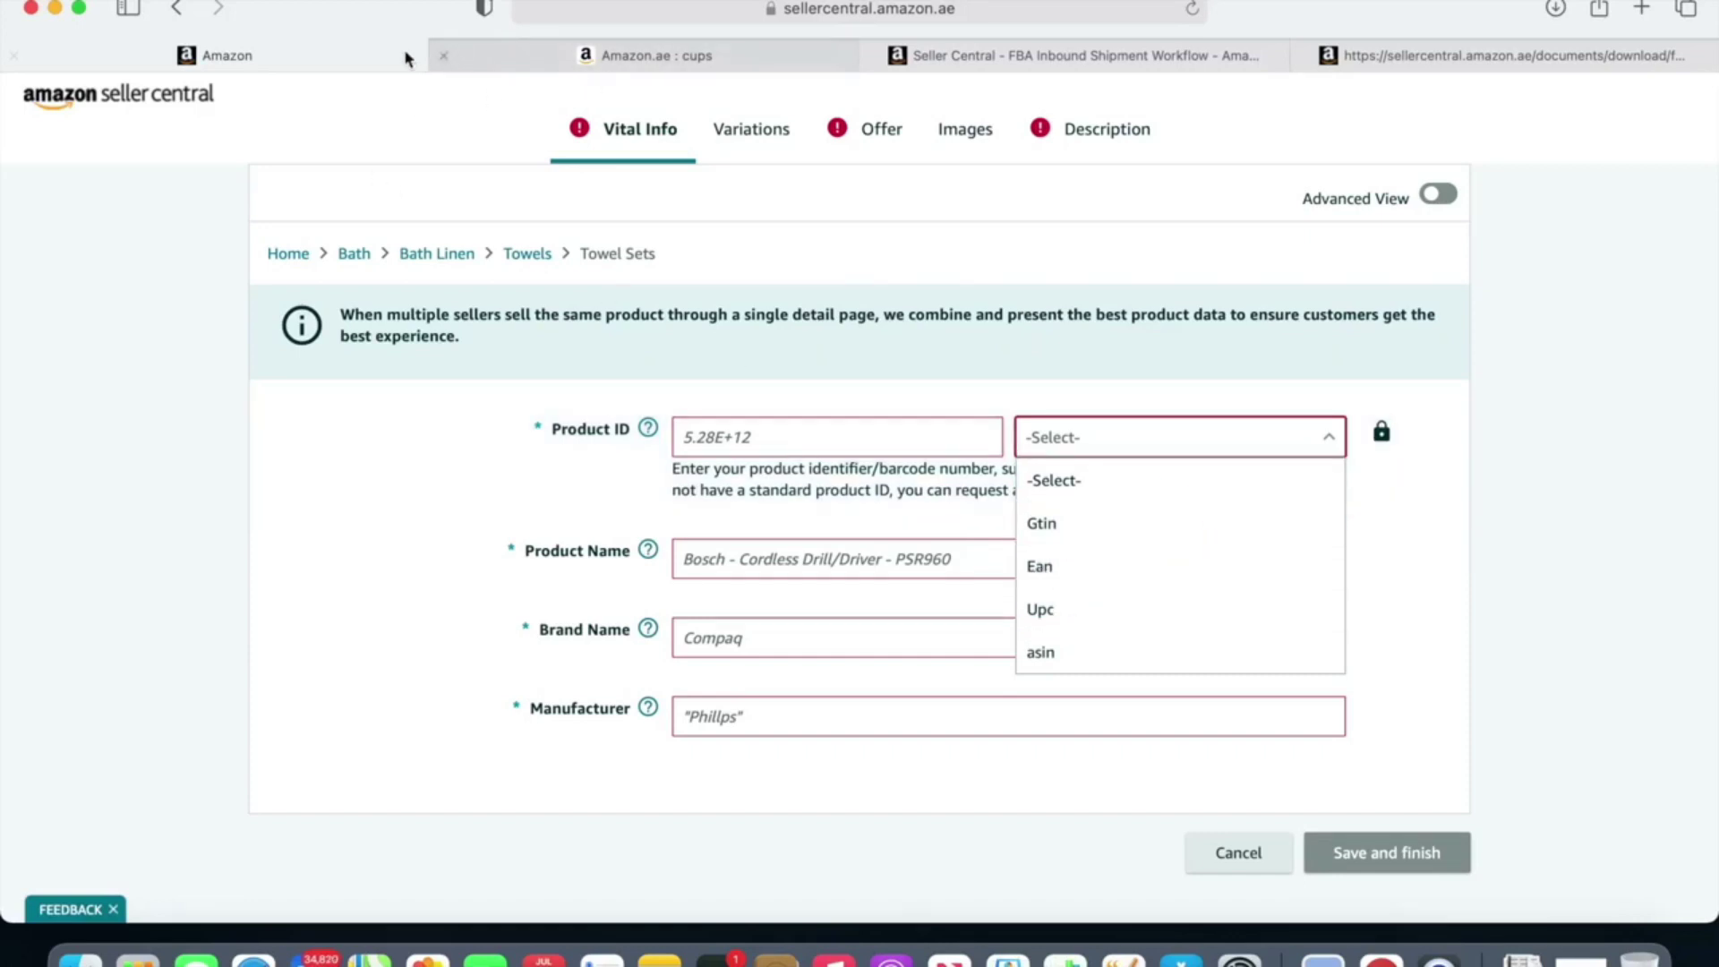
left_click(513, 54)
left_click(376, 46)
left_click(1235, 853)
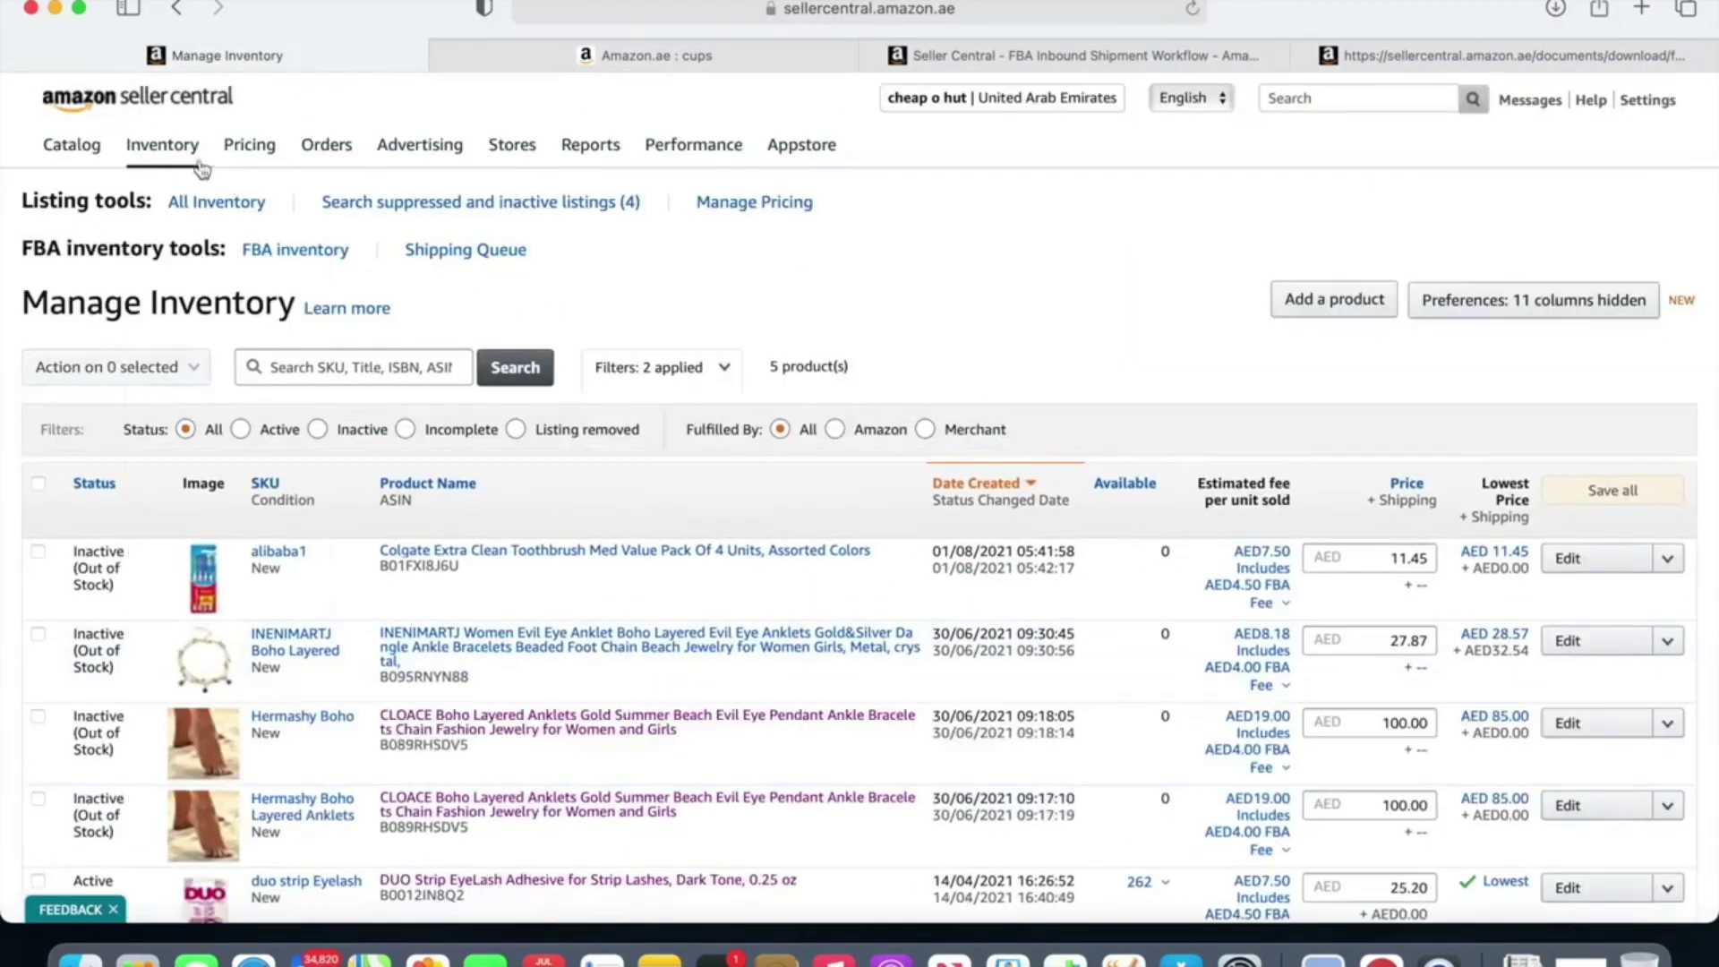
Step: Open the GTIN help article from the add-product page and review the exemption scenarios and request requirements
mouse_move(161, 144)
left_click(194, 322)
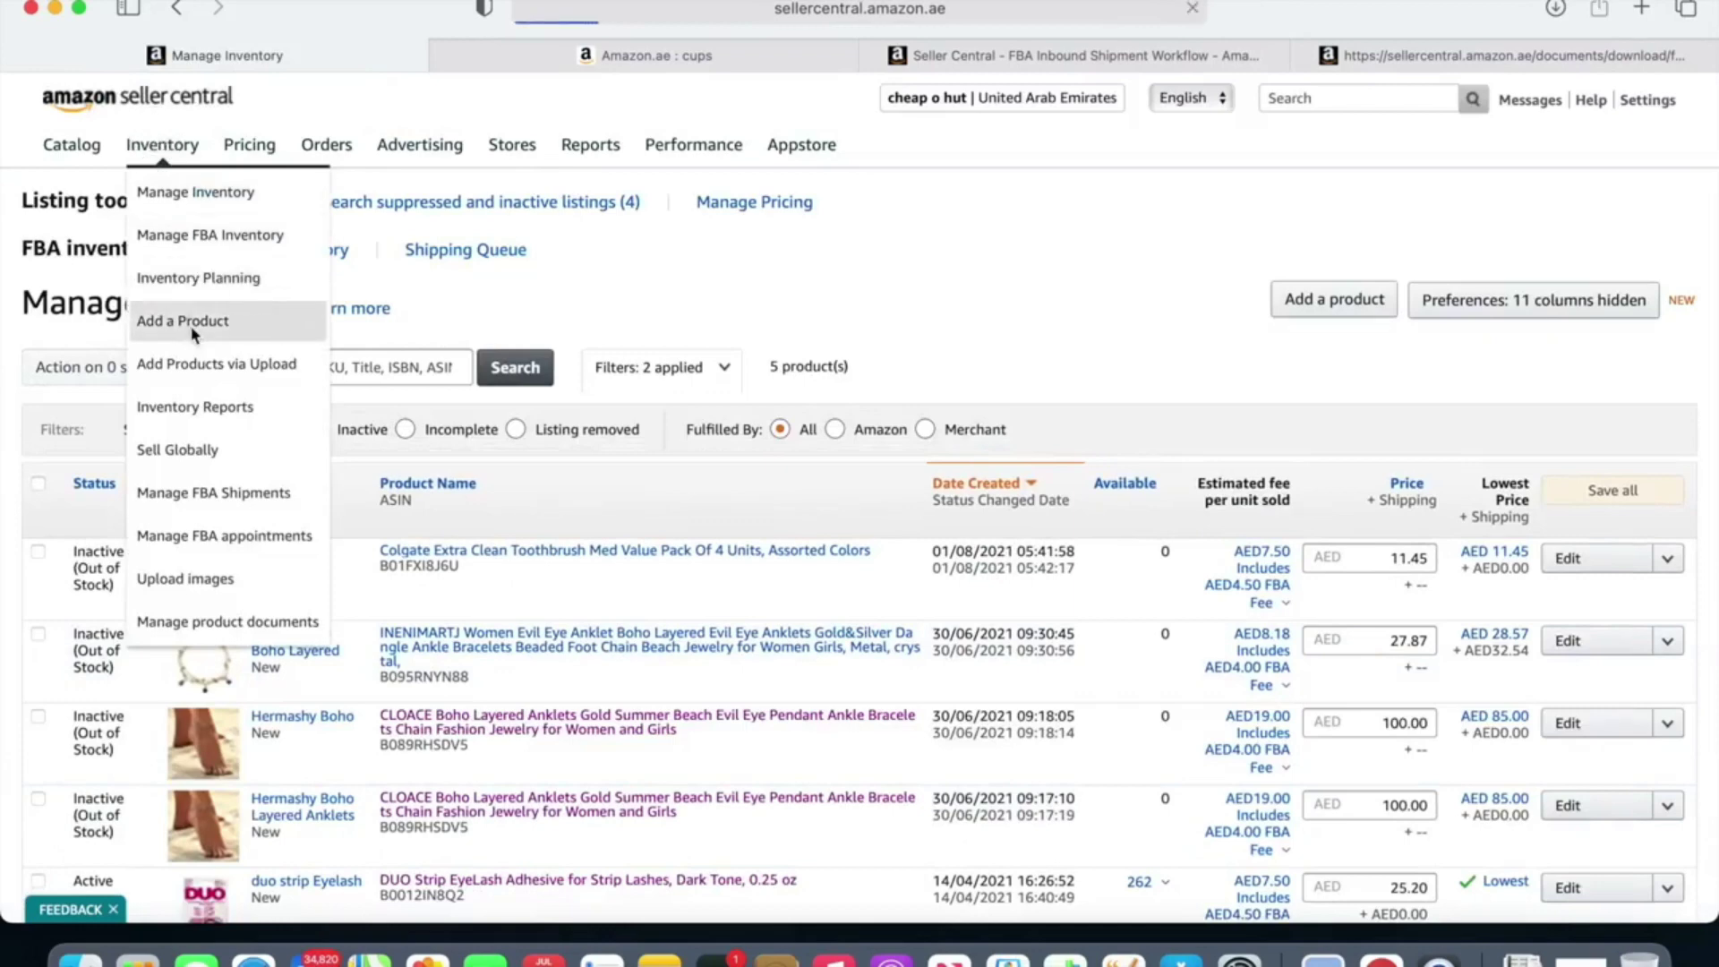
scroll(277, 495, "down", 8)
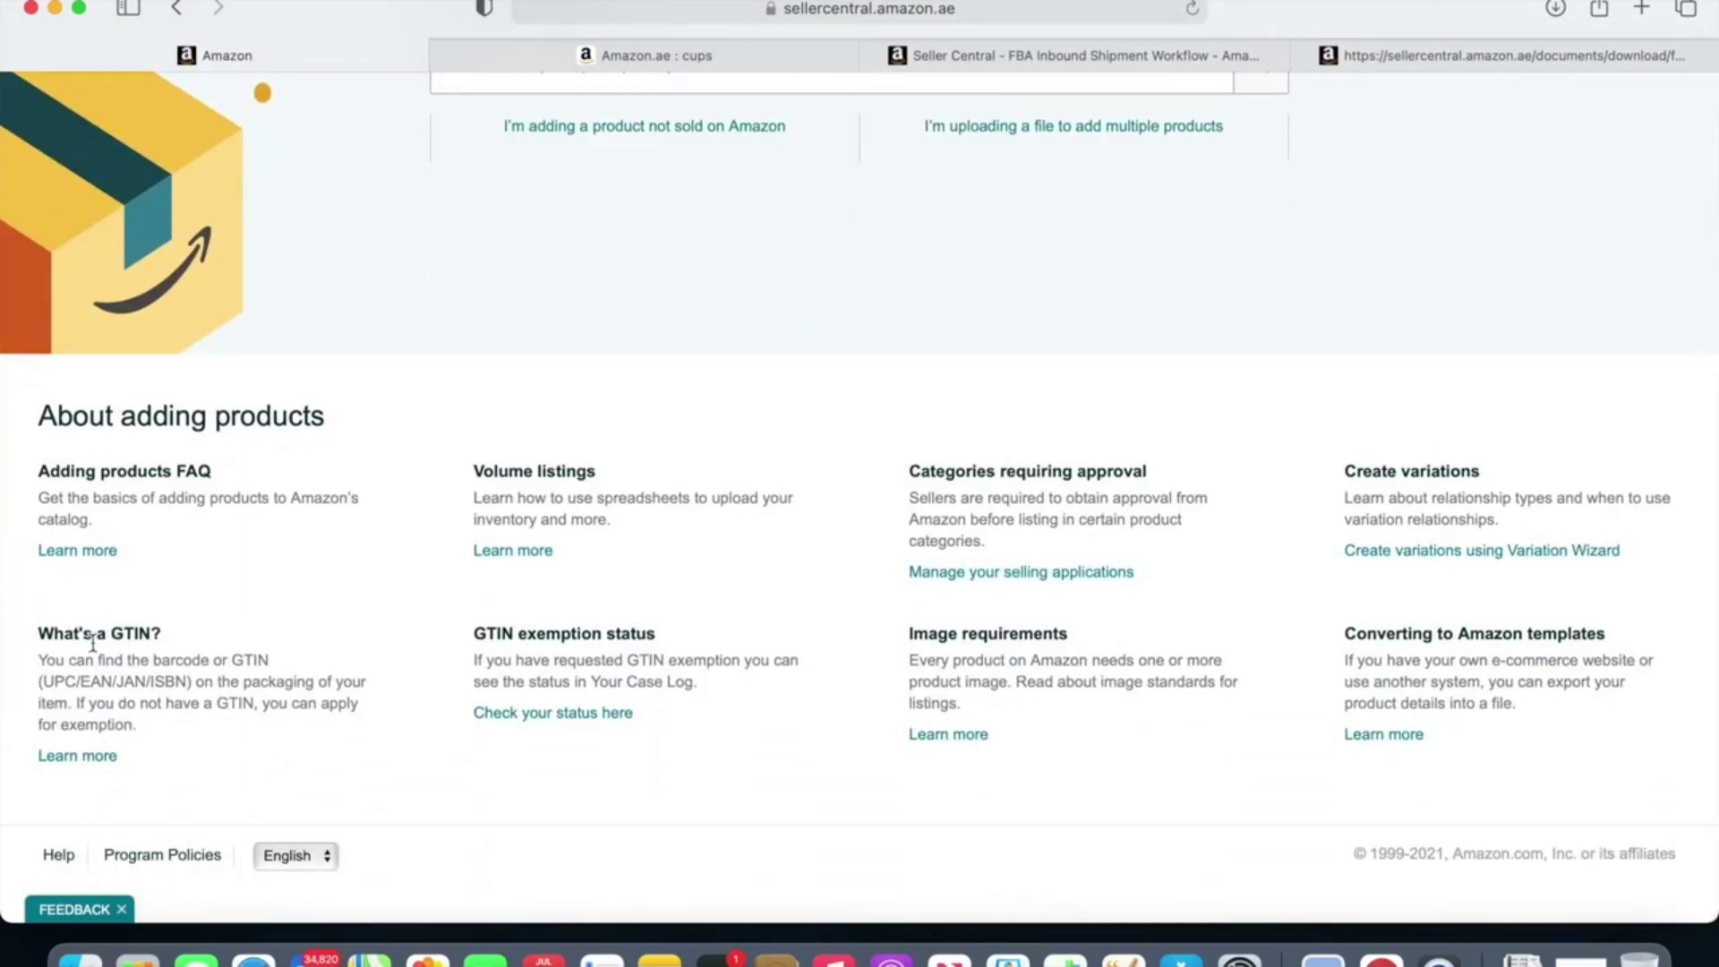
left_click(91, 757)
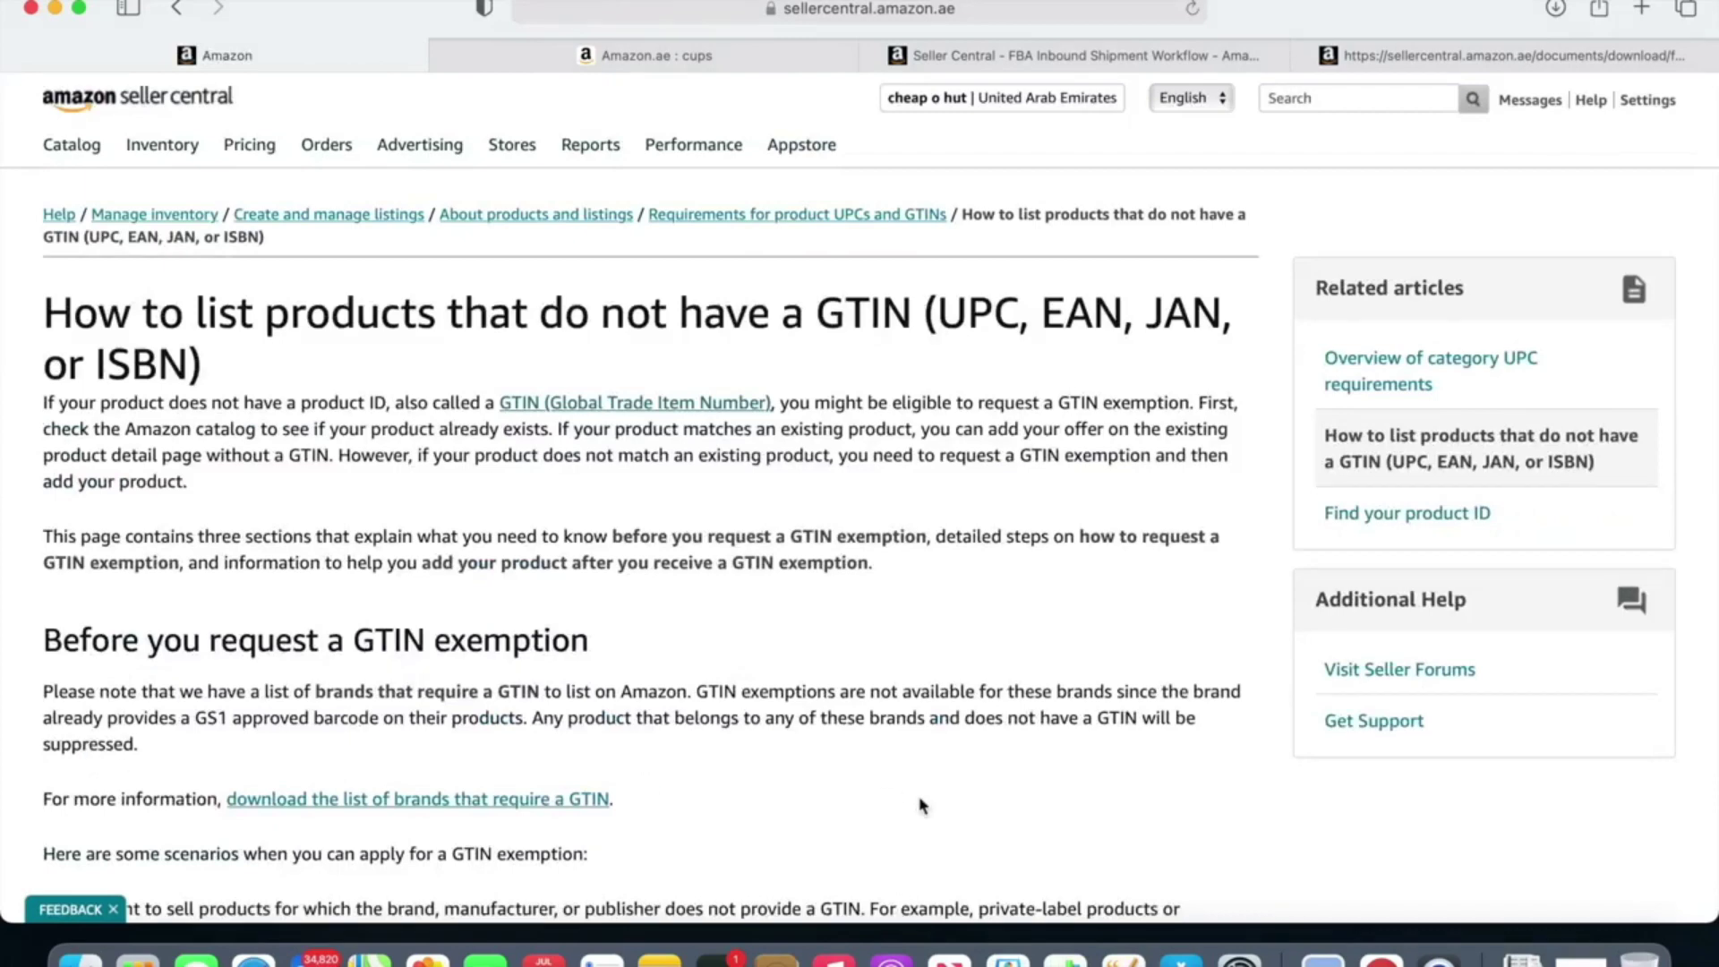
scroll(922, 806, "down", 5)
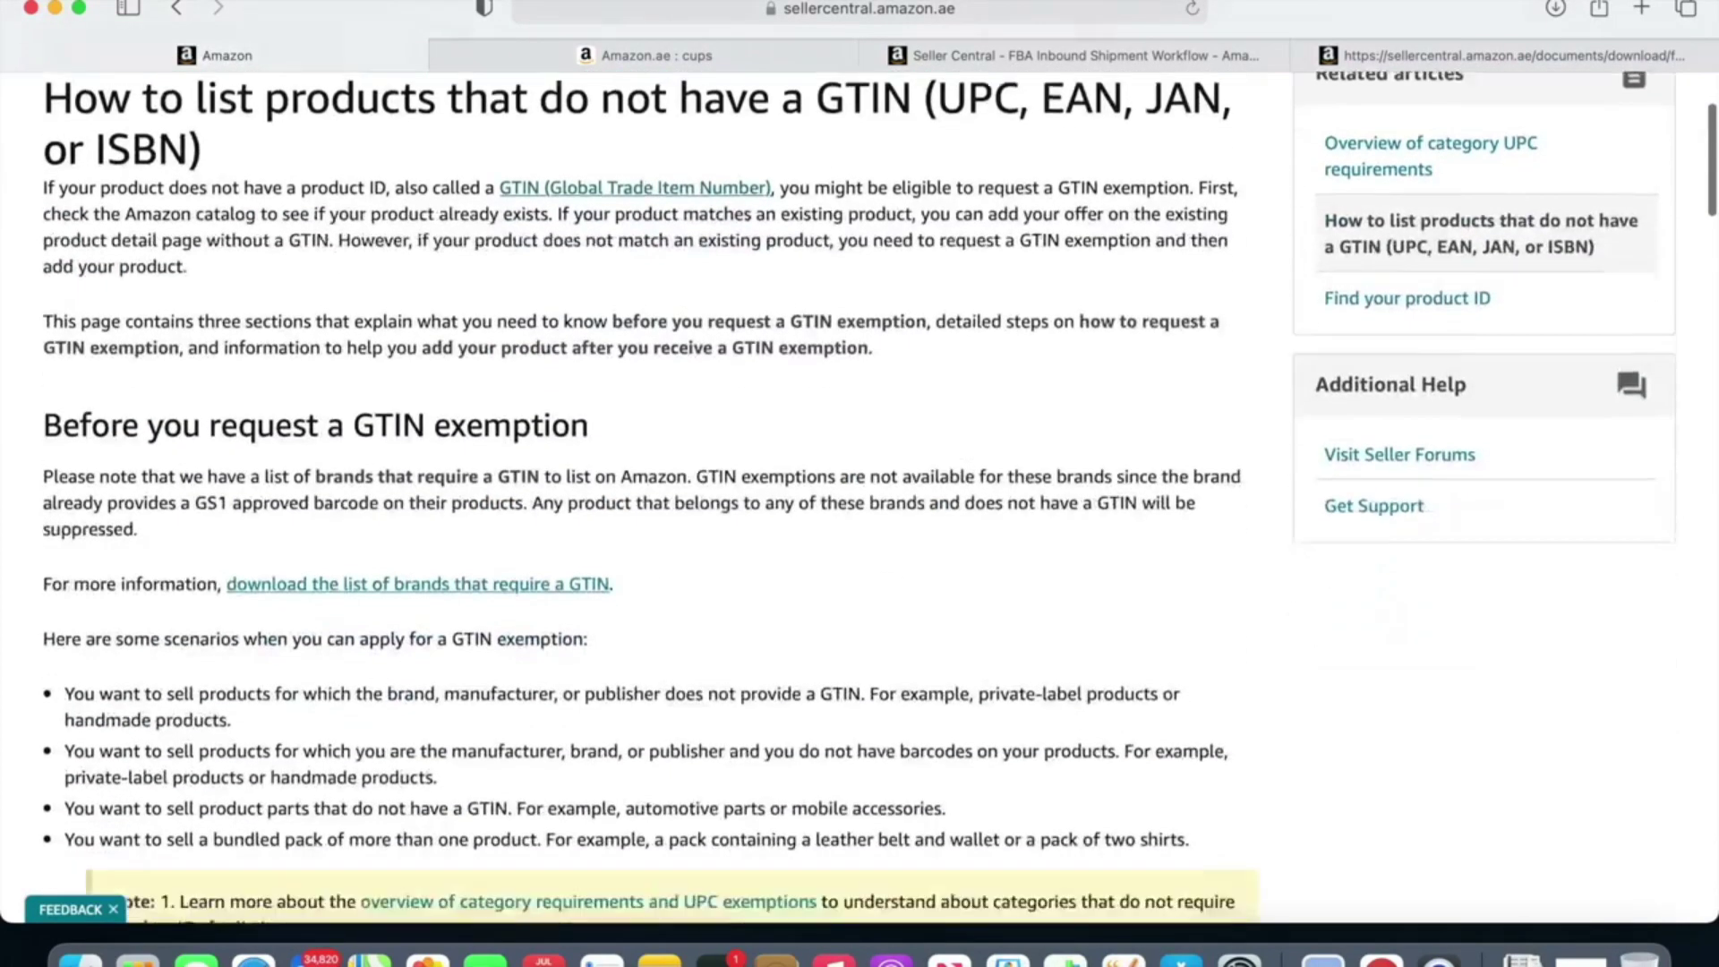
scroll(859, 493, "down", 10)
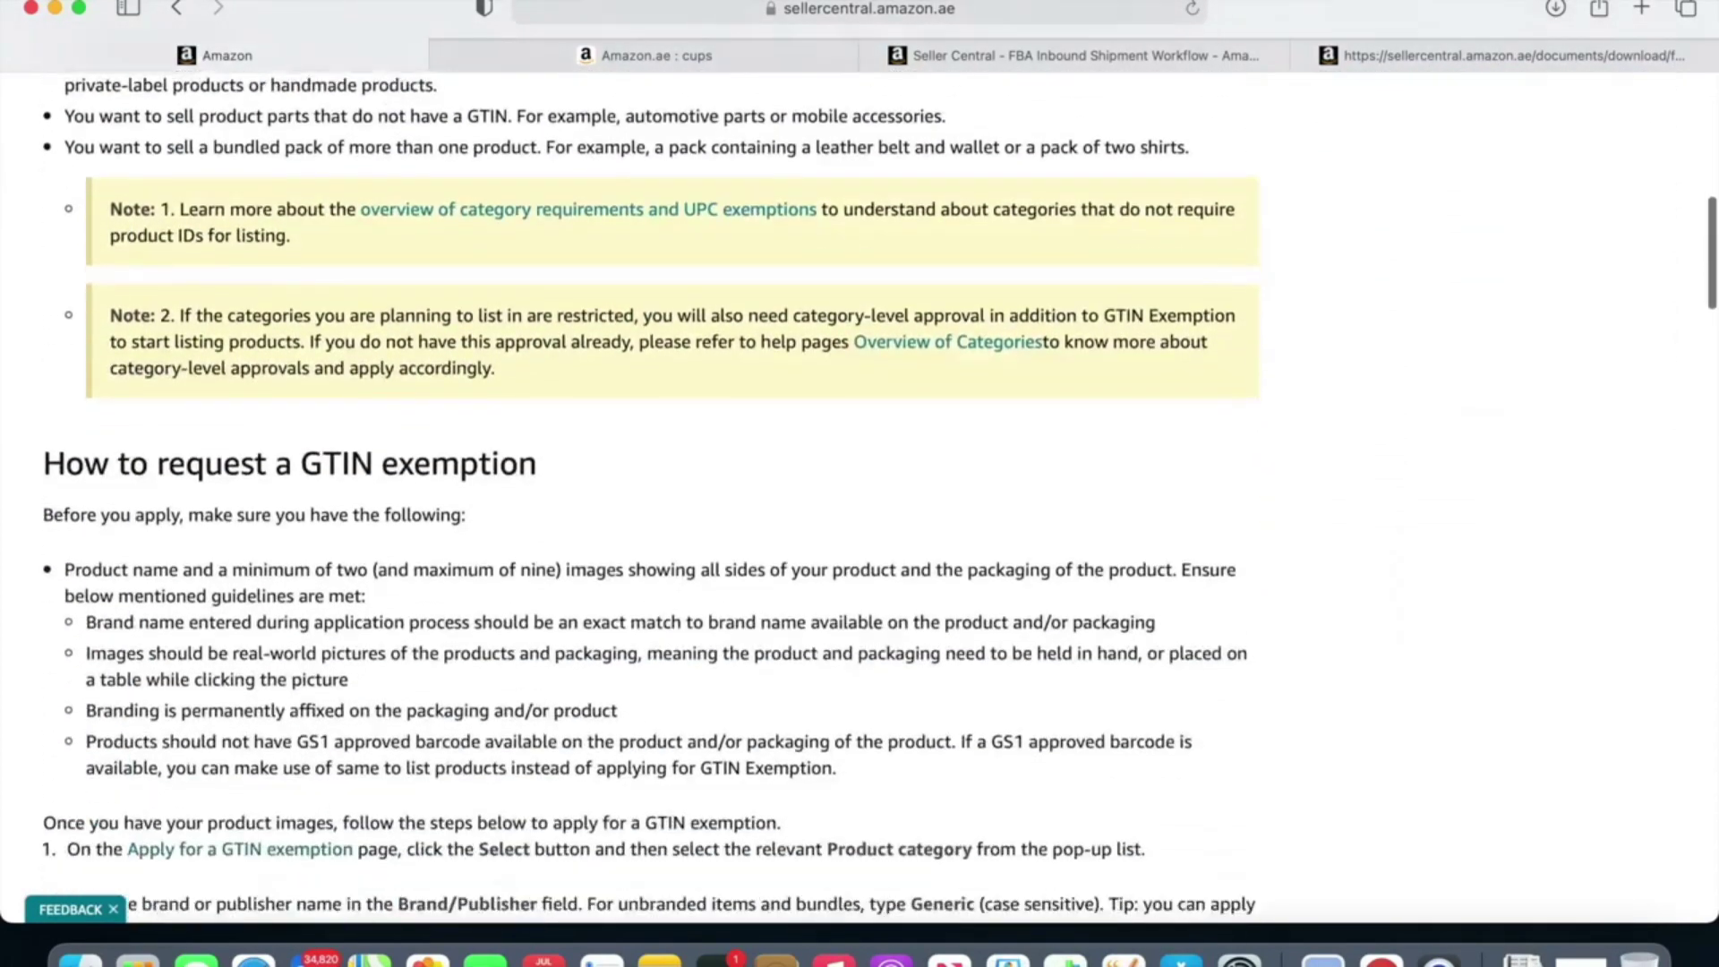
scroll(505, 824, "down", 2)
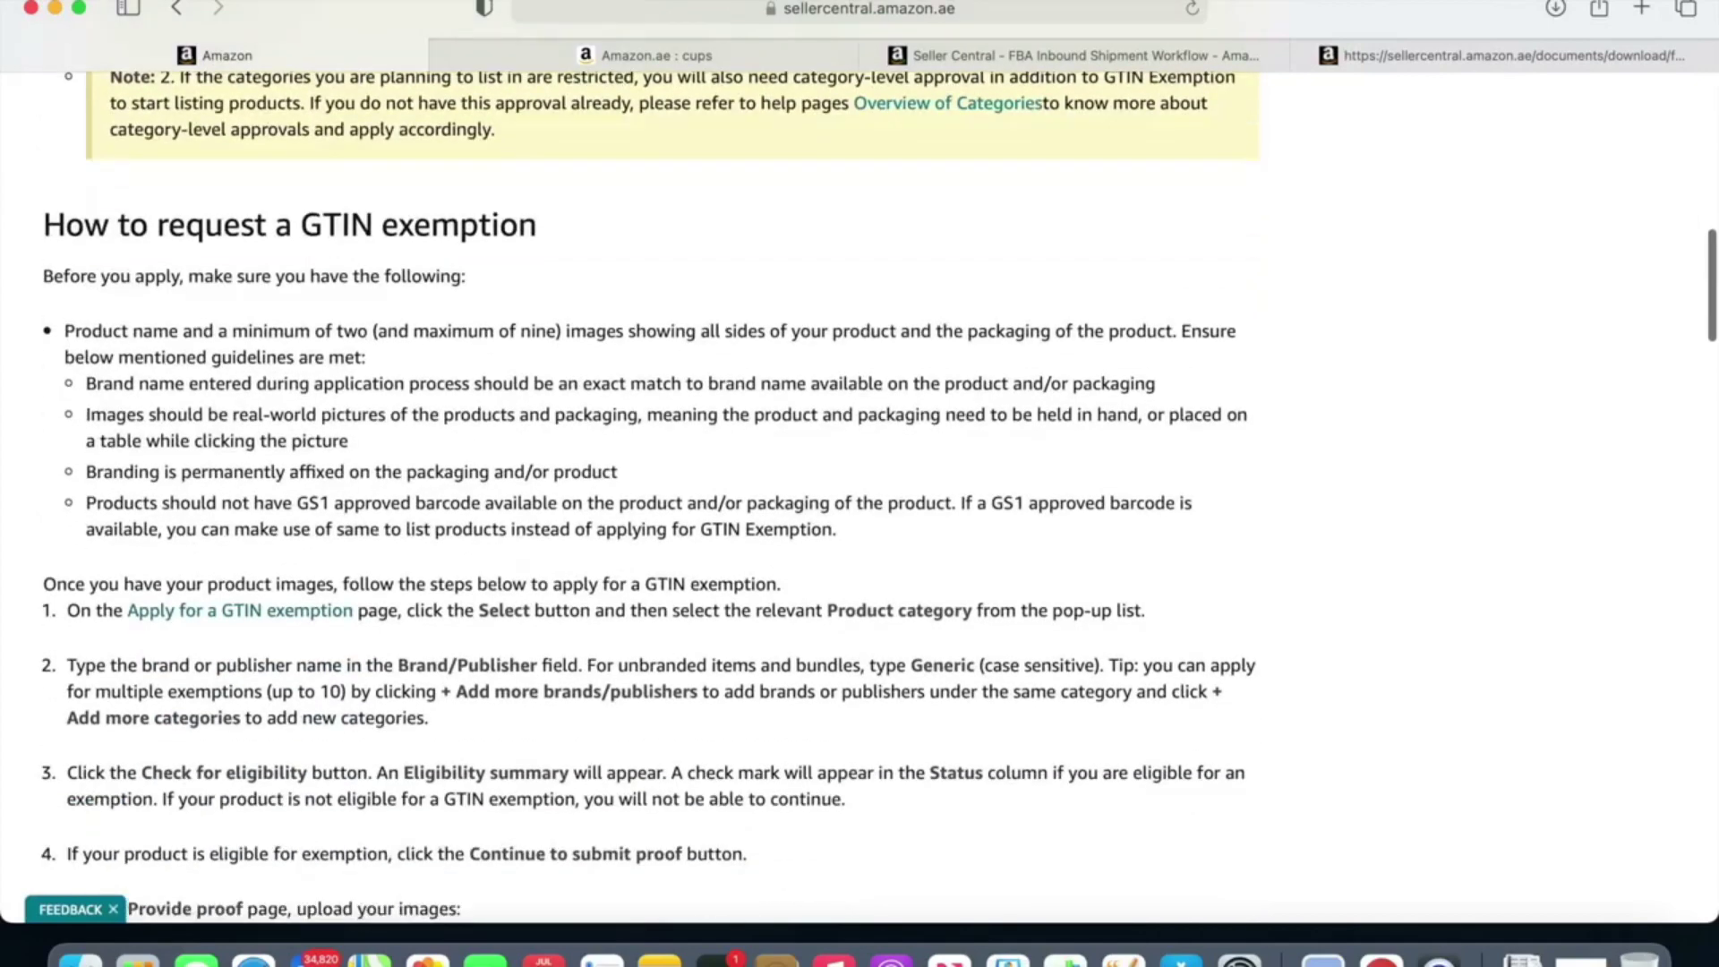
Step: Open the GTIN exemption application and choose Baby as the product category
left_click(249, 618)
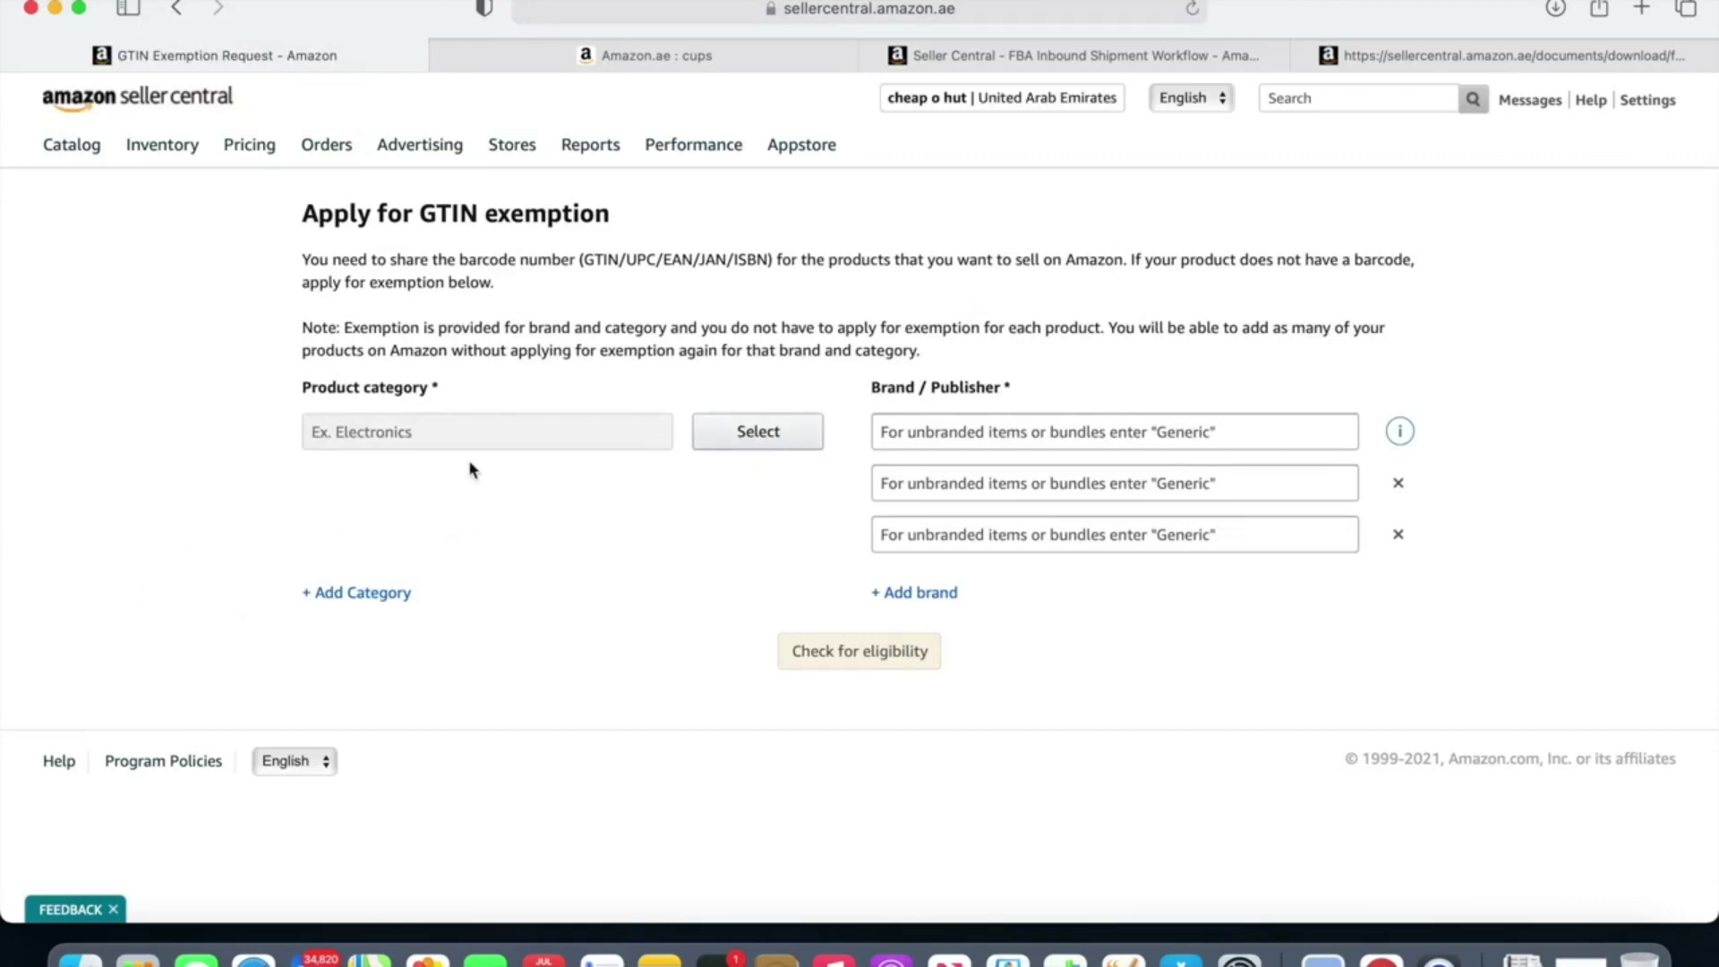
left_click(711, 444)
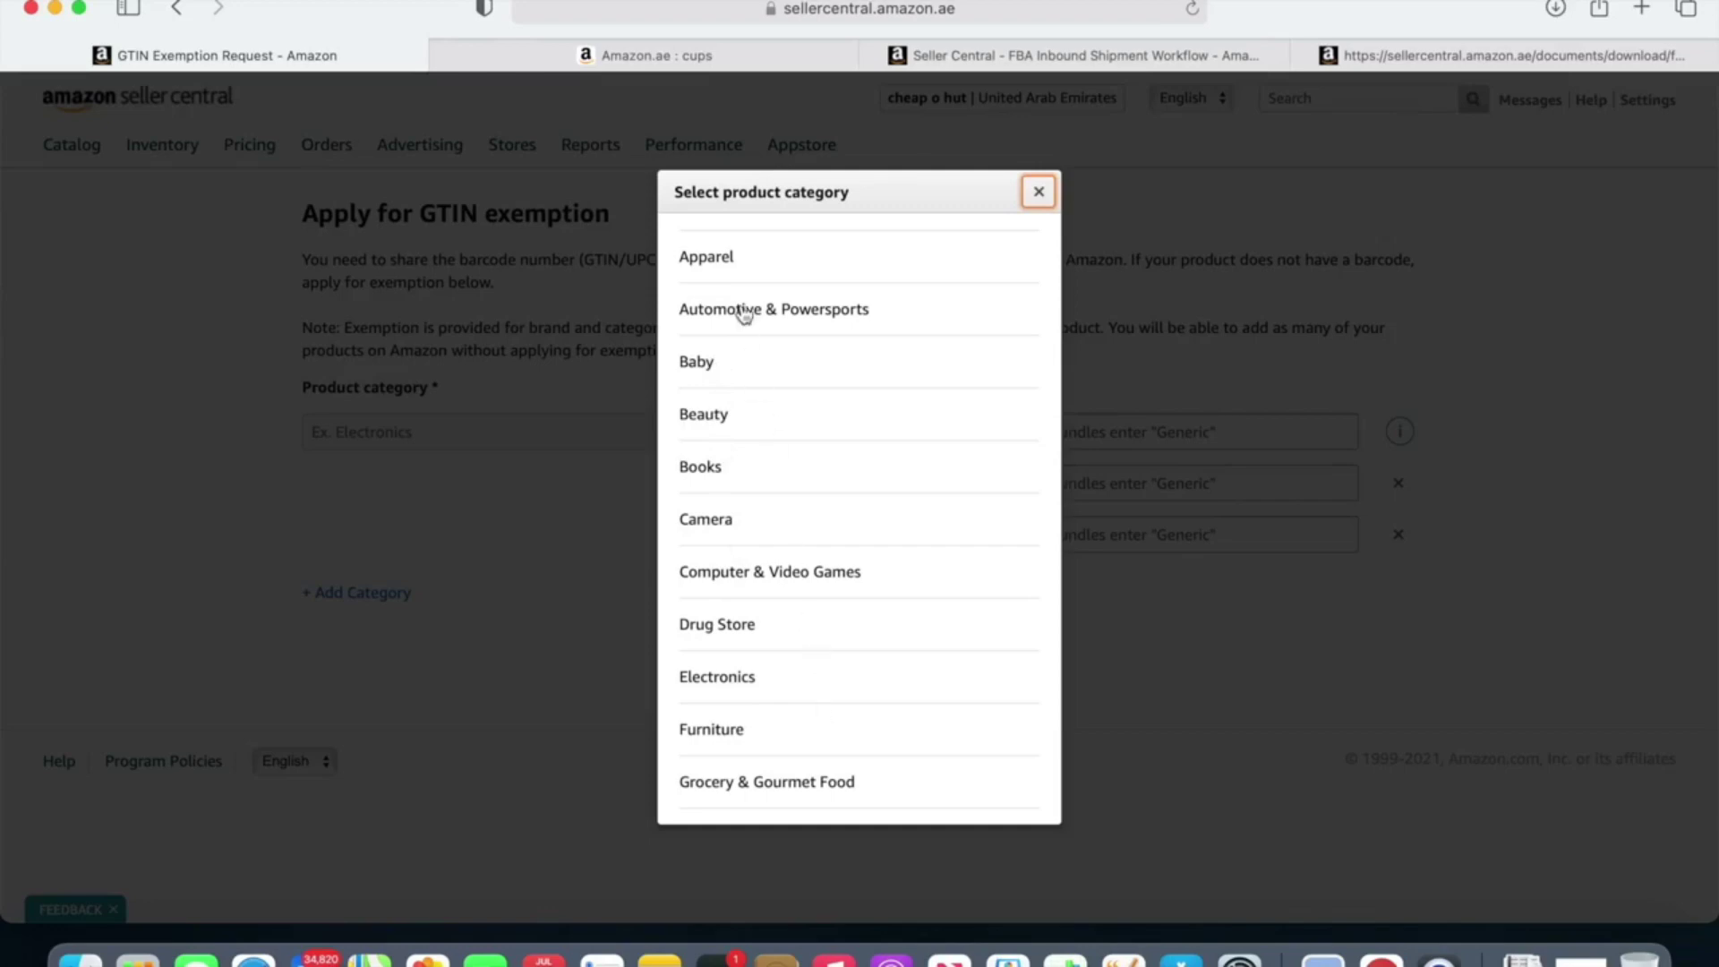
left_click(700, 367)
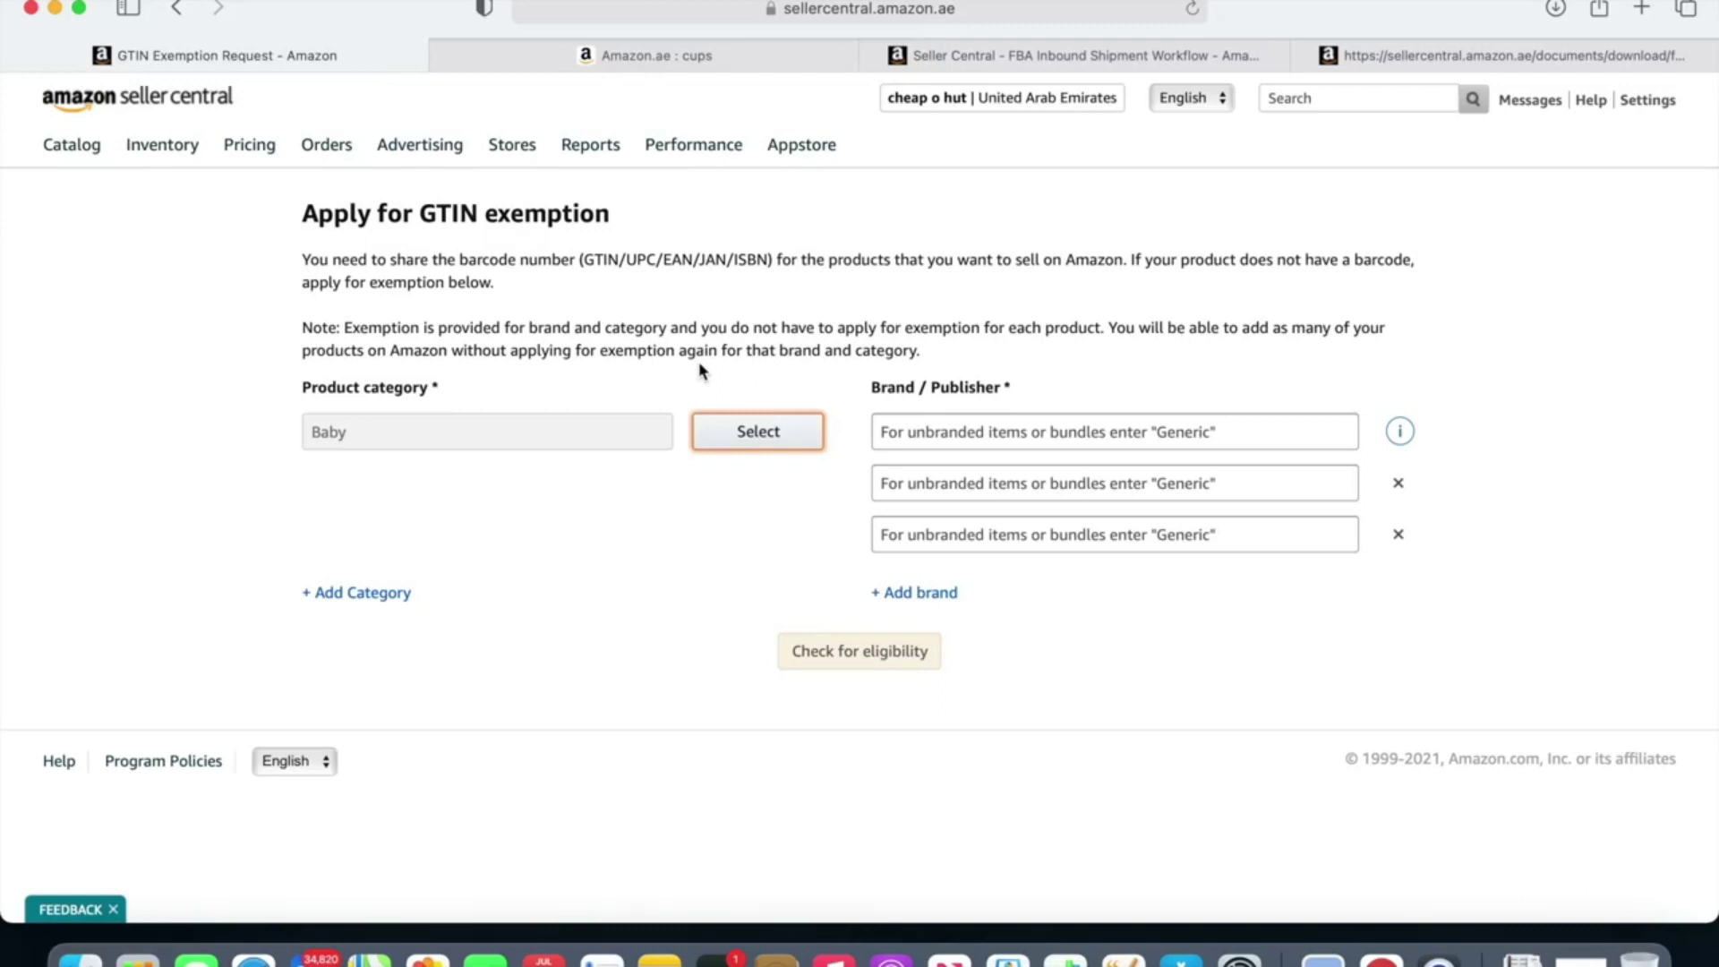
Step: Try checking GTIN exemption eligibility for the brands "cheap o hut" and "cheap hut"
left_click(954, 420)
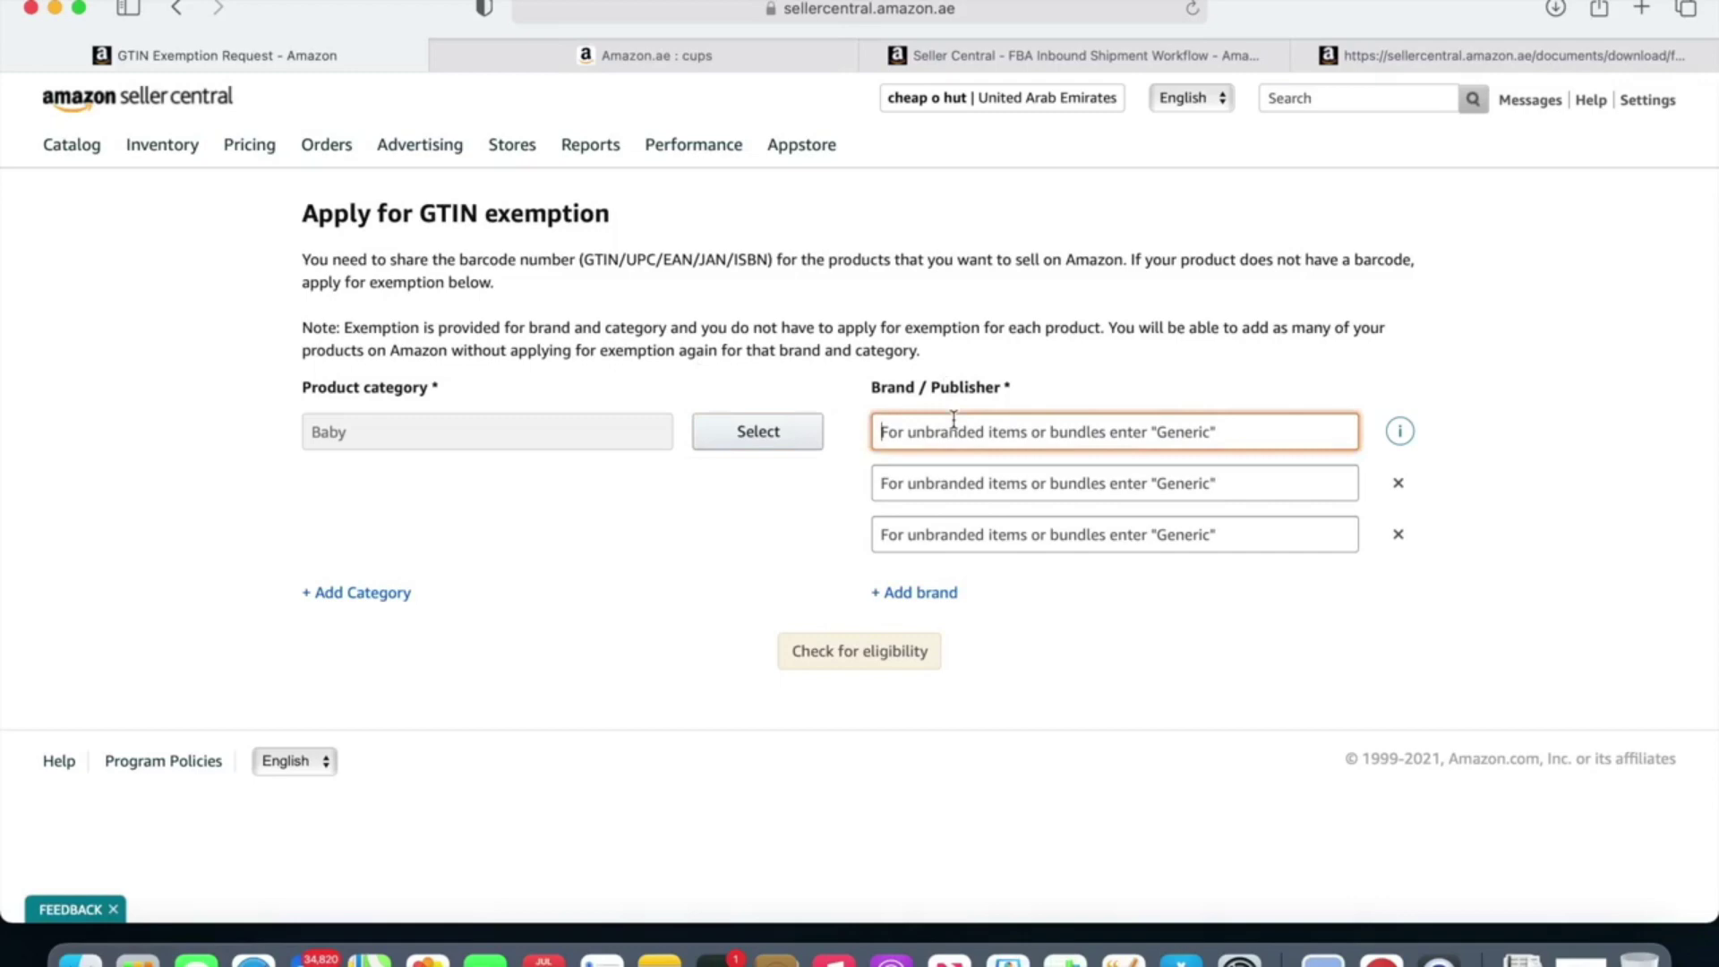
type("c")
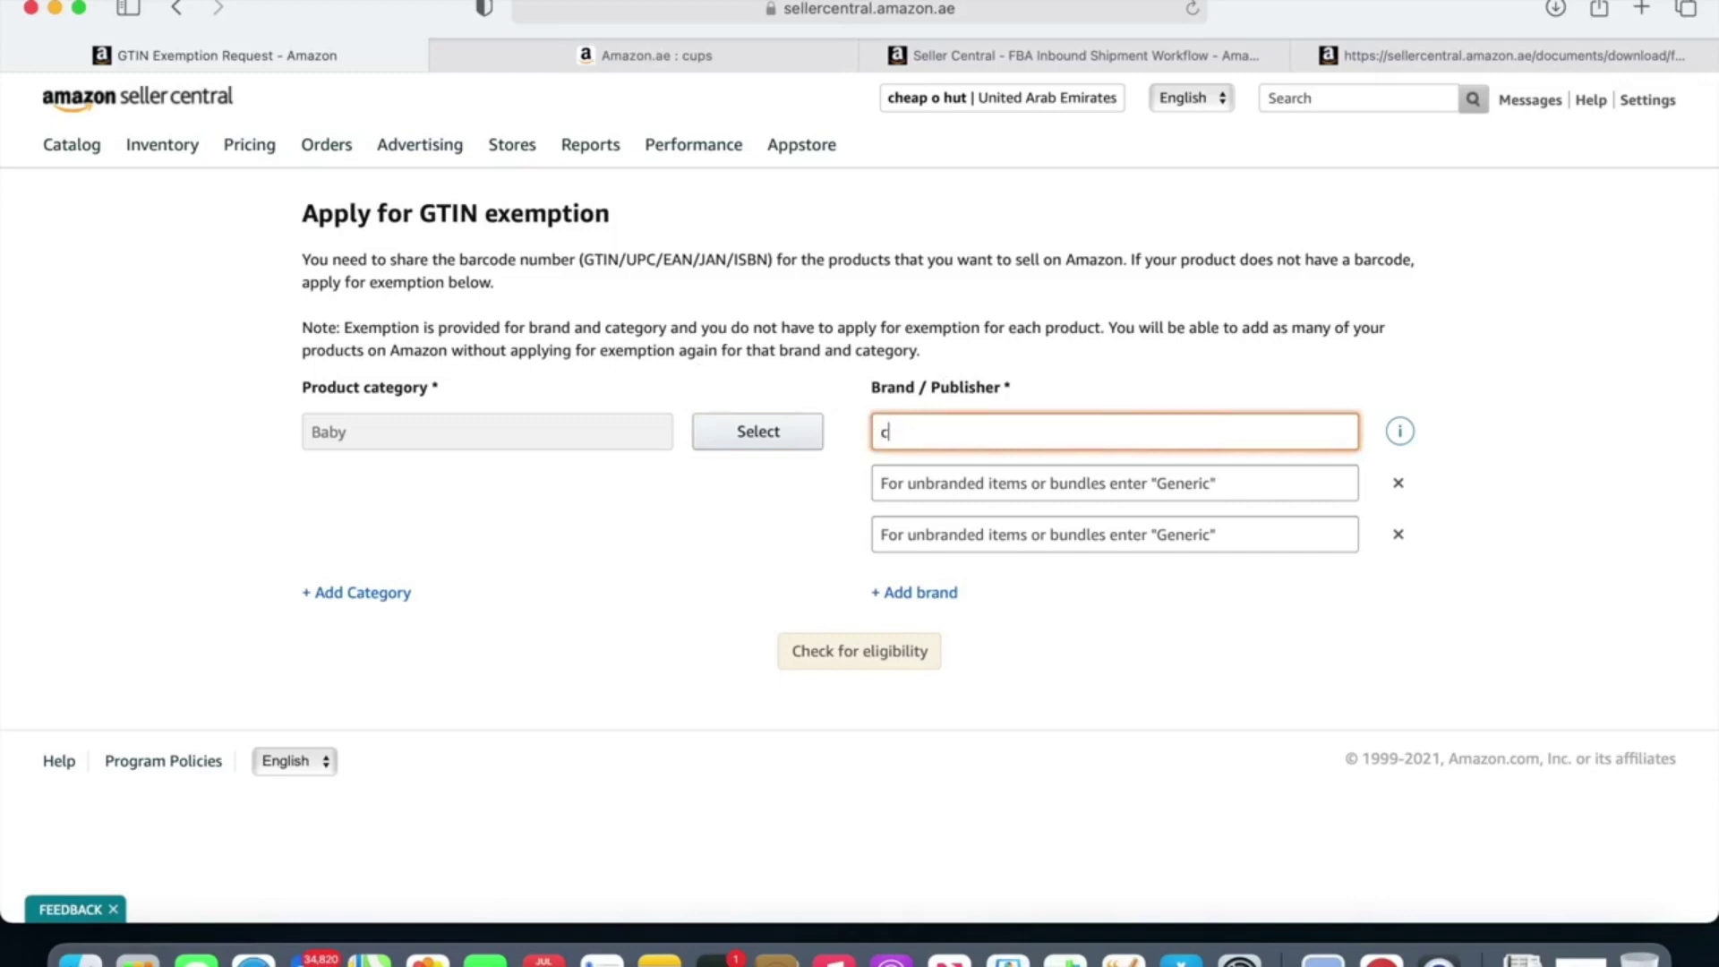
type("heap o hut")
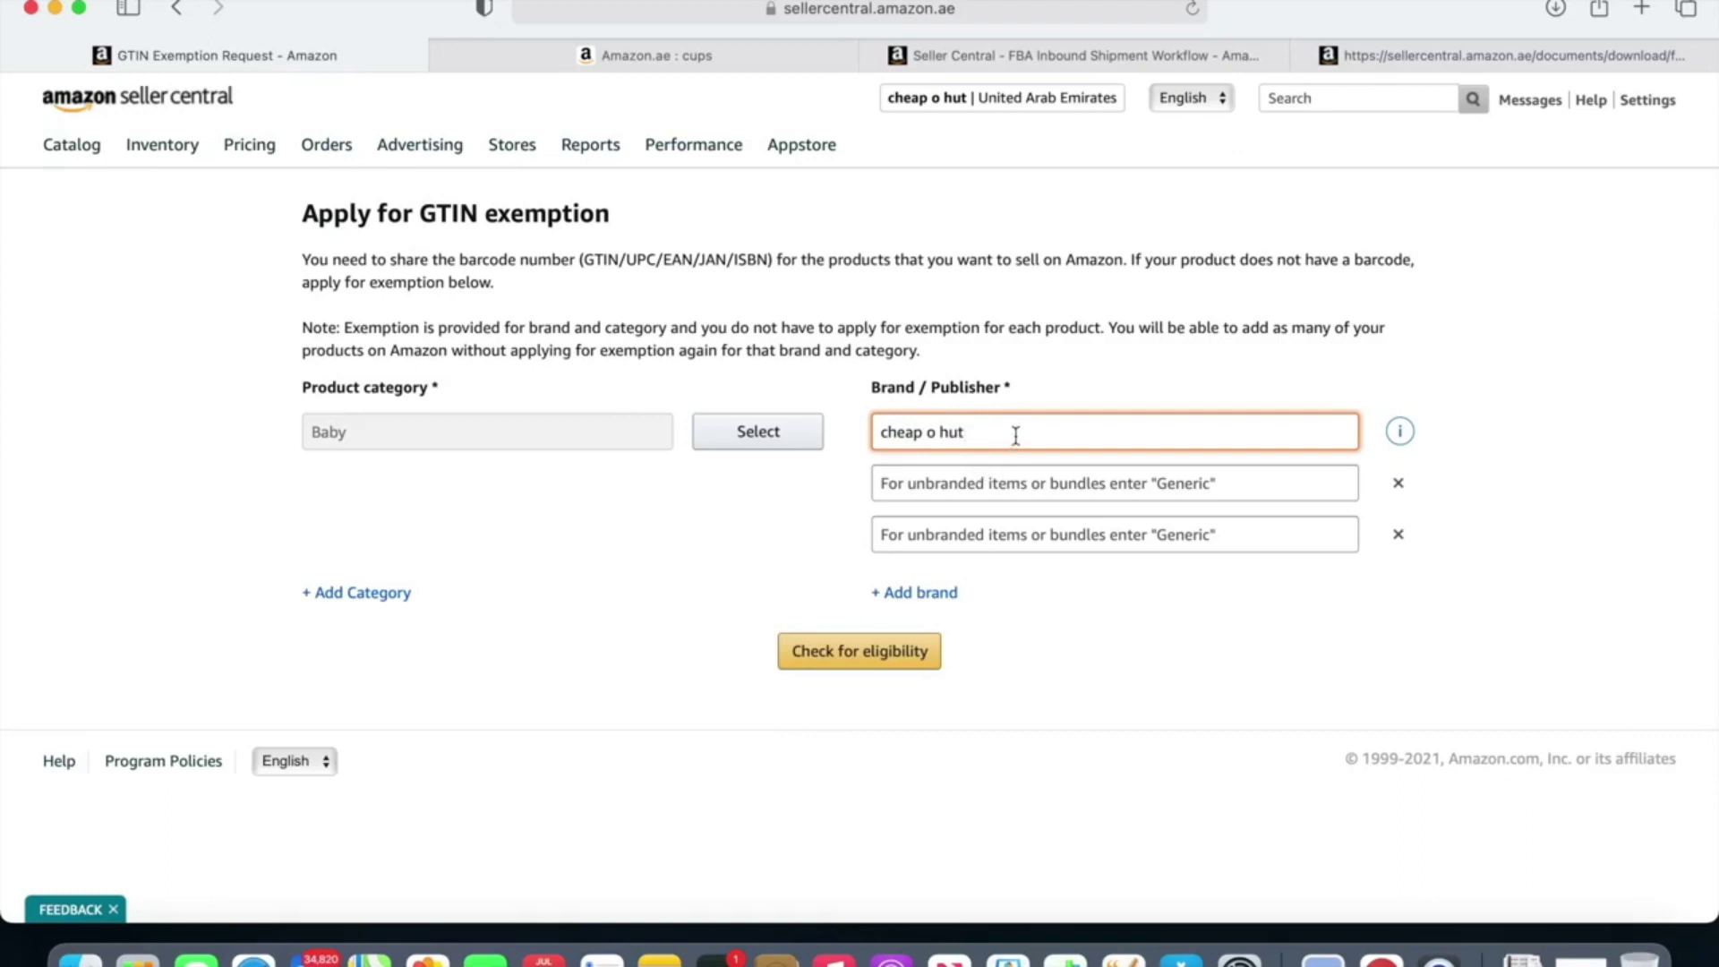
left_click(985, 483)
type("chea")
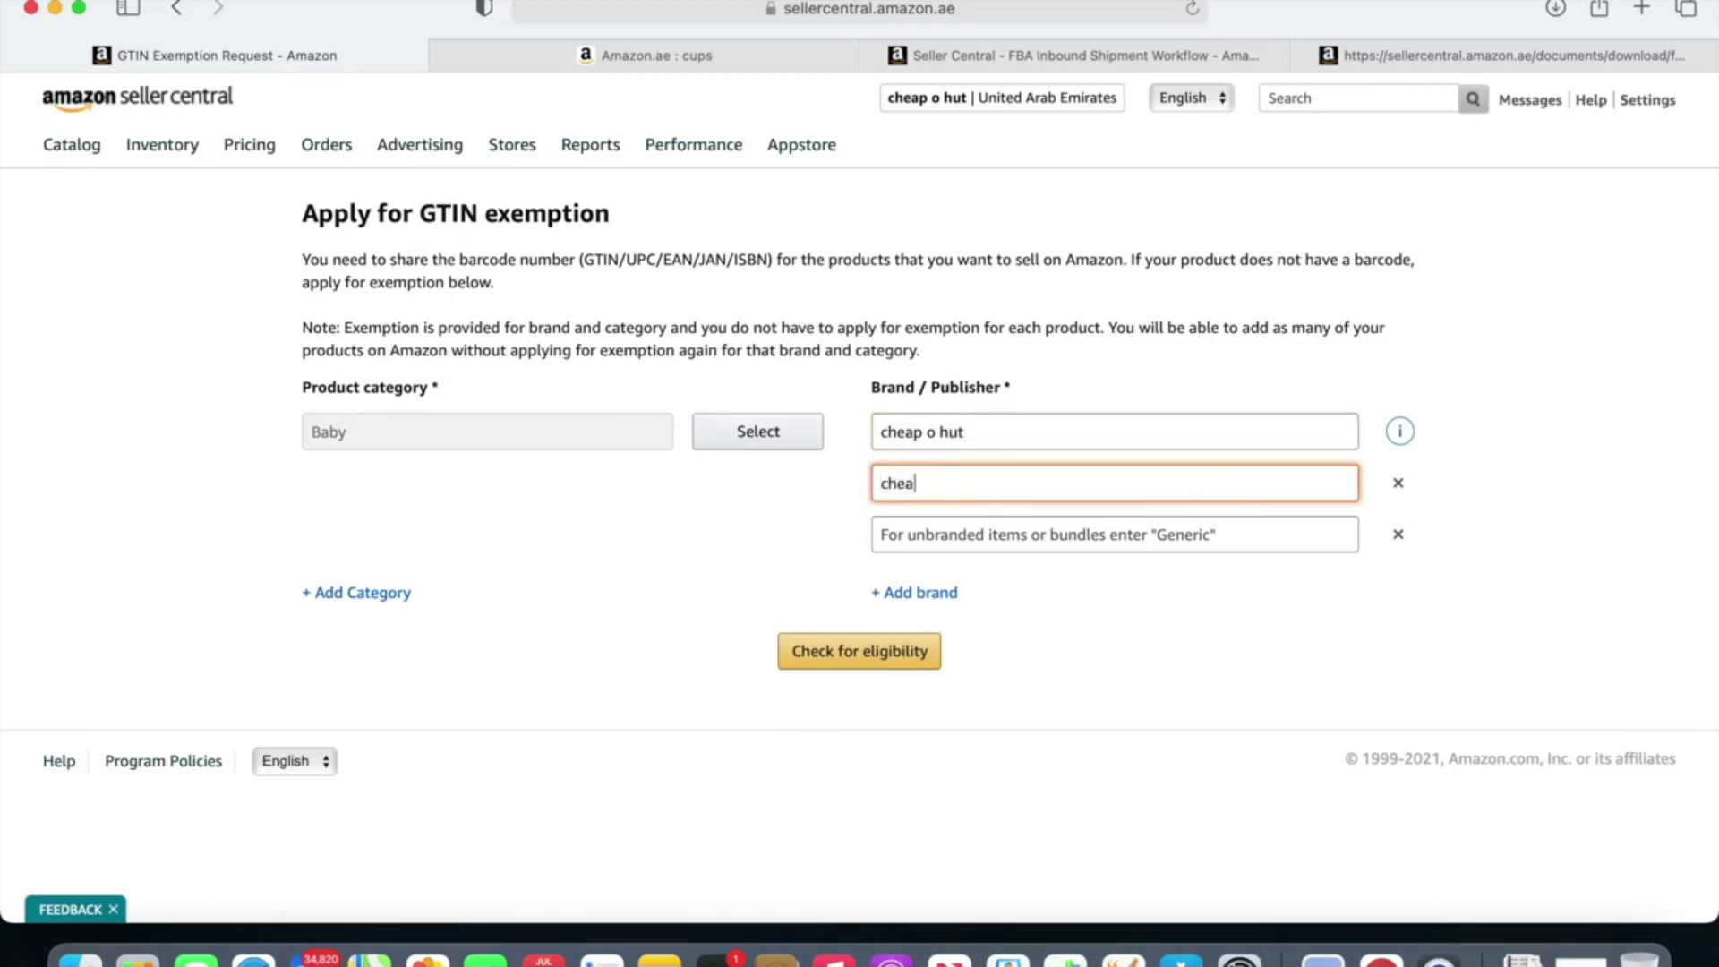
type("p hut")
left_click(1029, 578)
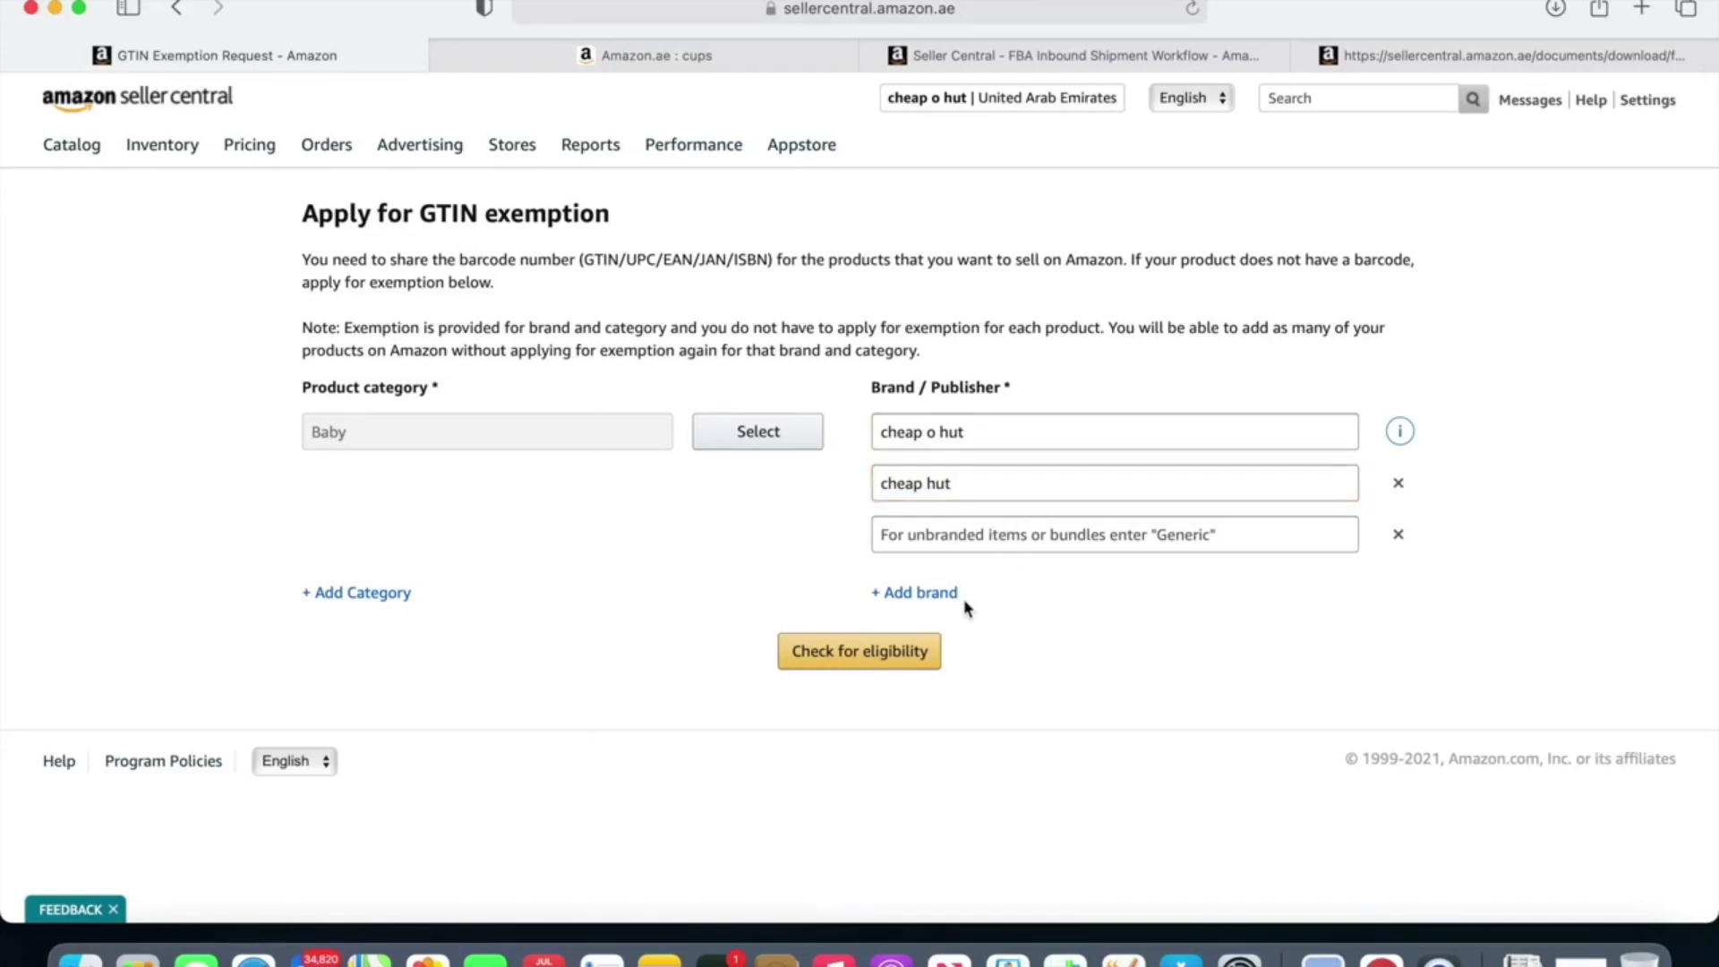
left_click(920, 660)
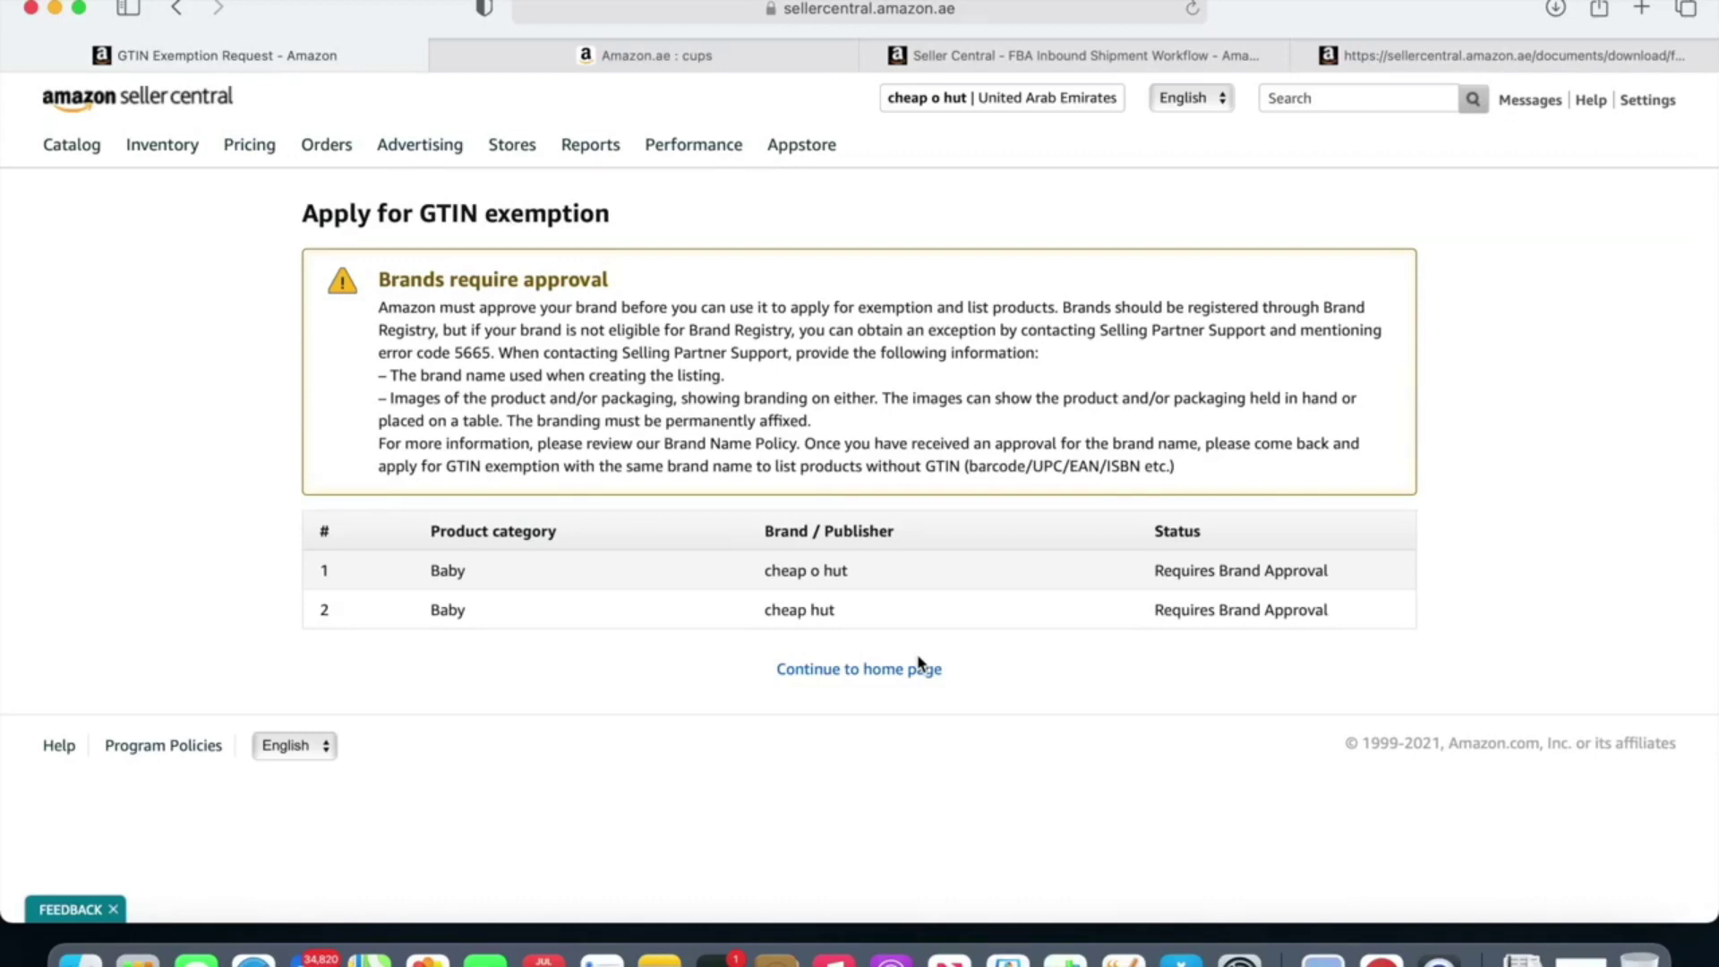
Step: Return to the GTIN exemption form and clear both brand names
left_click(189, 8)
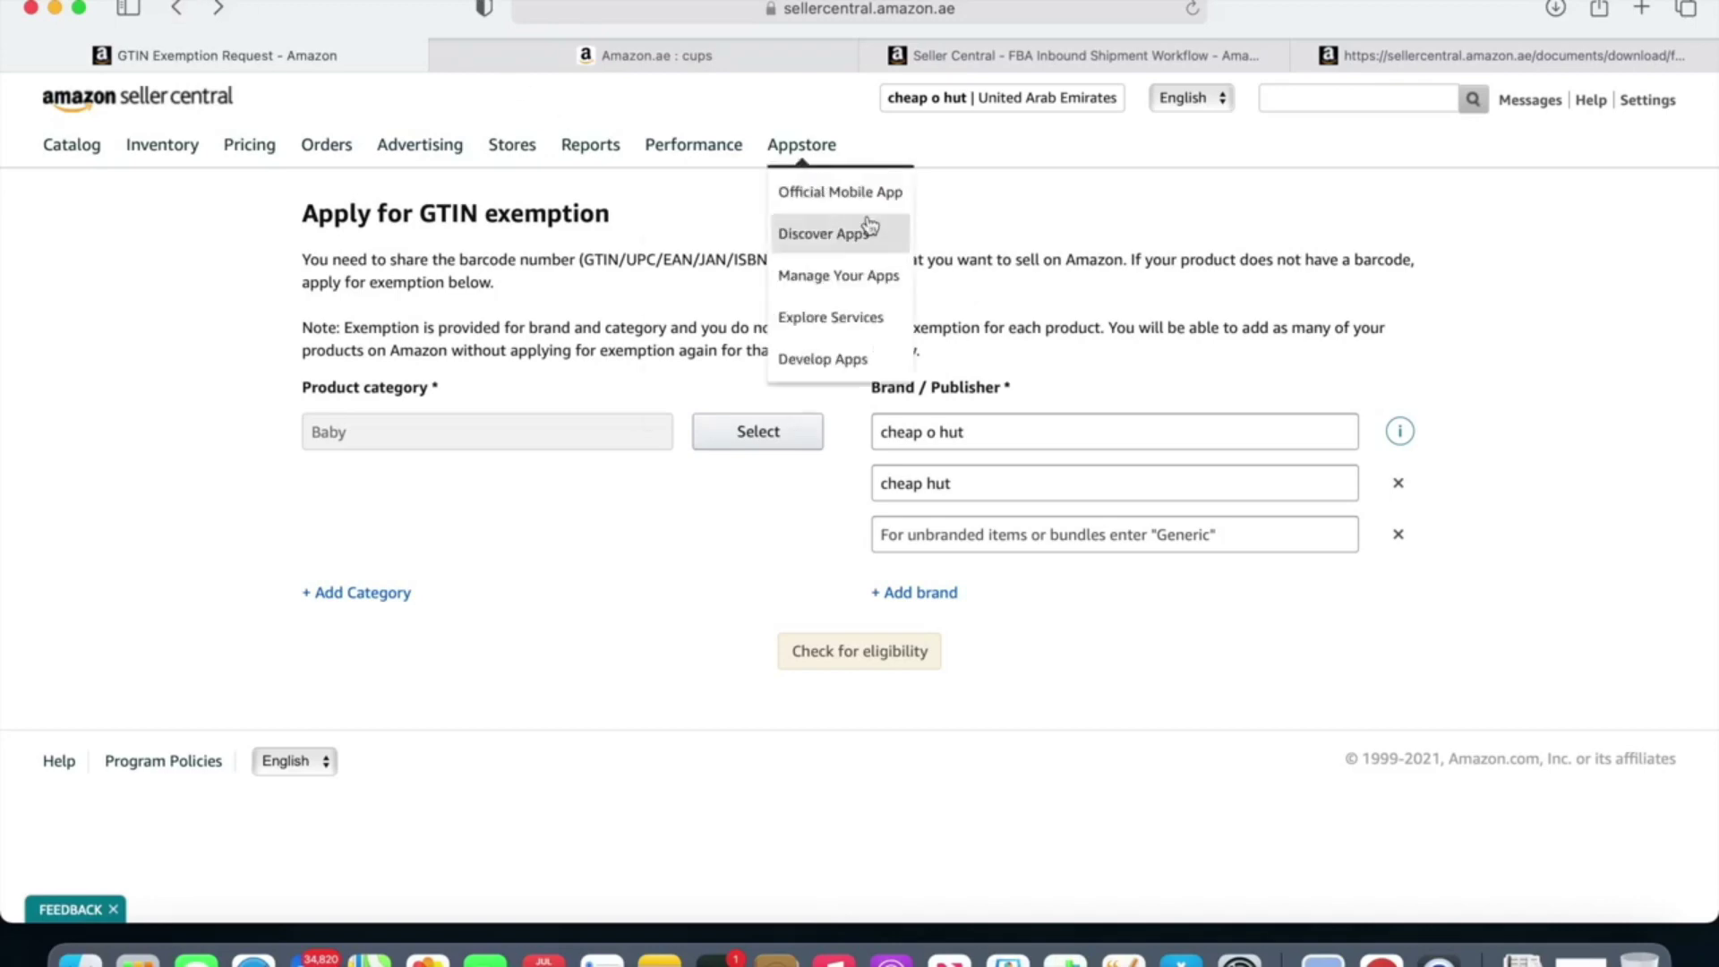
left_click(985, 426)
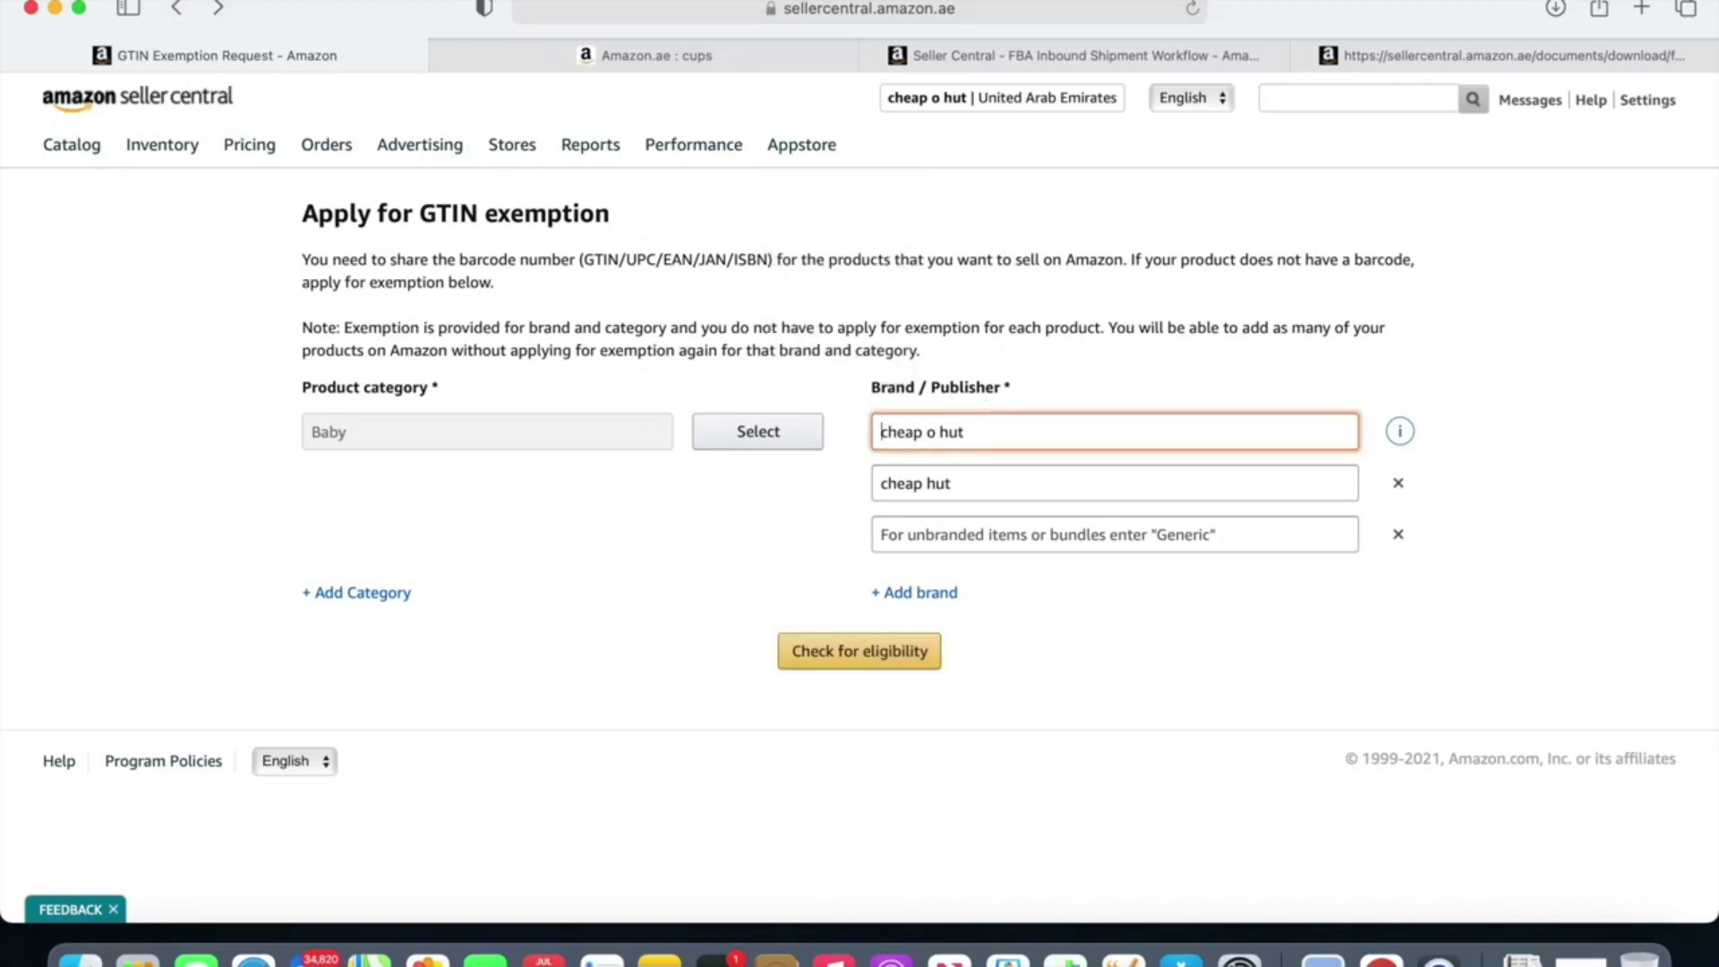
left_click(1028, 434)
key("BackSpace")
key("BackSpace")
key("BackSpace")
key("BackSpace")
key("BackSpace")
key("BackSpace")
key("BackSpace")
key("BackSpace")
key("BackSpace")
key("BackSpace")
key("BackSpace")
left_click(984, 488)
key("BackSpace")
key("BackSpace")
key("BackSpace")
key("BackSpace")
key("BackSpace")
key("BackSpace")
key("BackSpace")
key("BackSpace")
key("BackSpace")
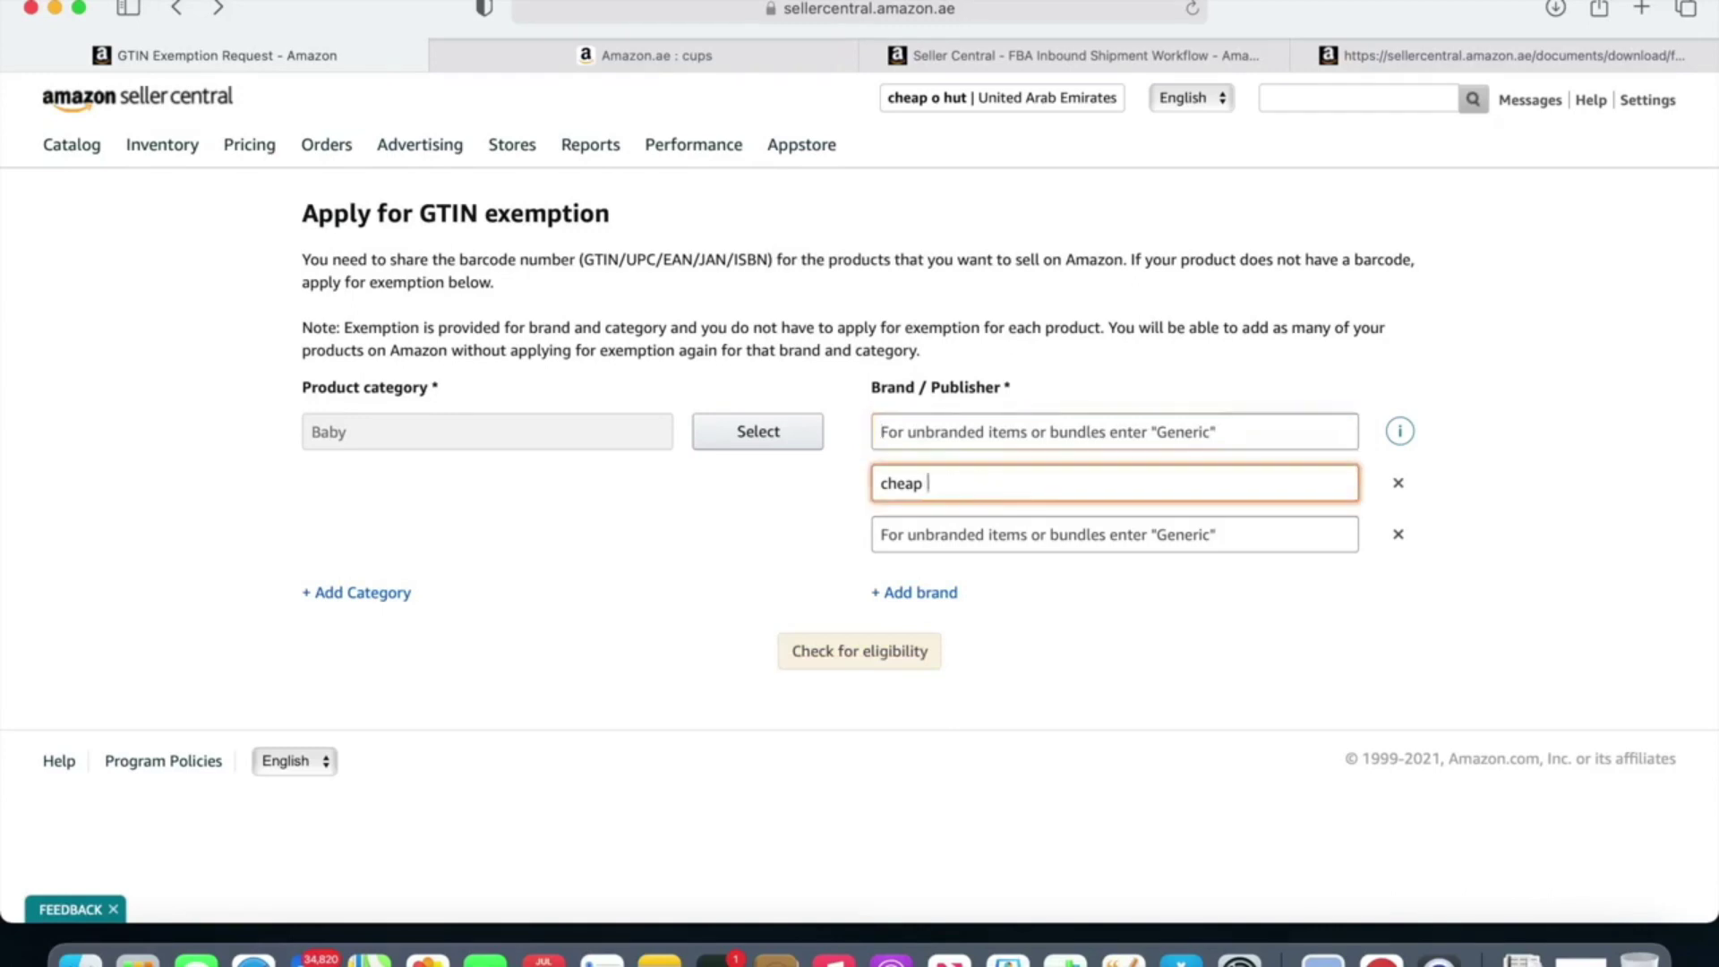
Step: Enter "generic" as all three brand names in the GTIN exemption application and check for eligibility
left_click(928, 432)
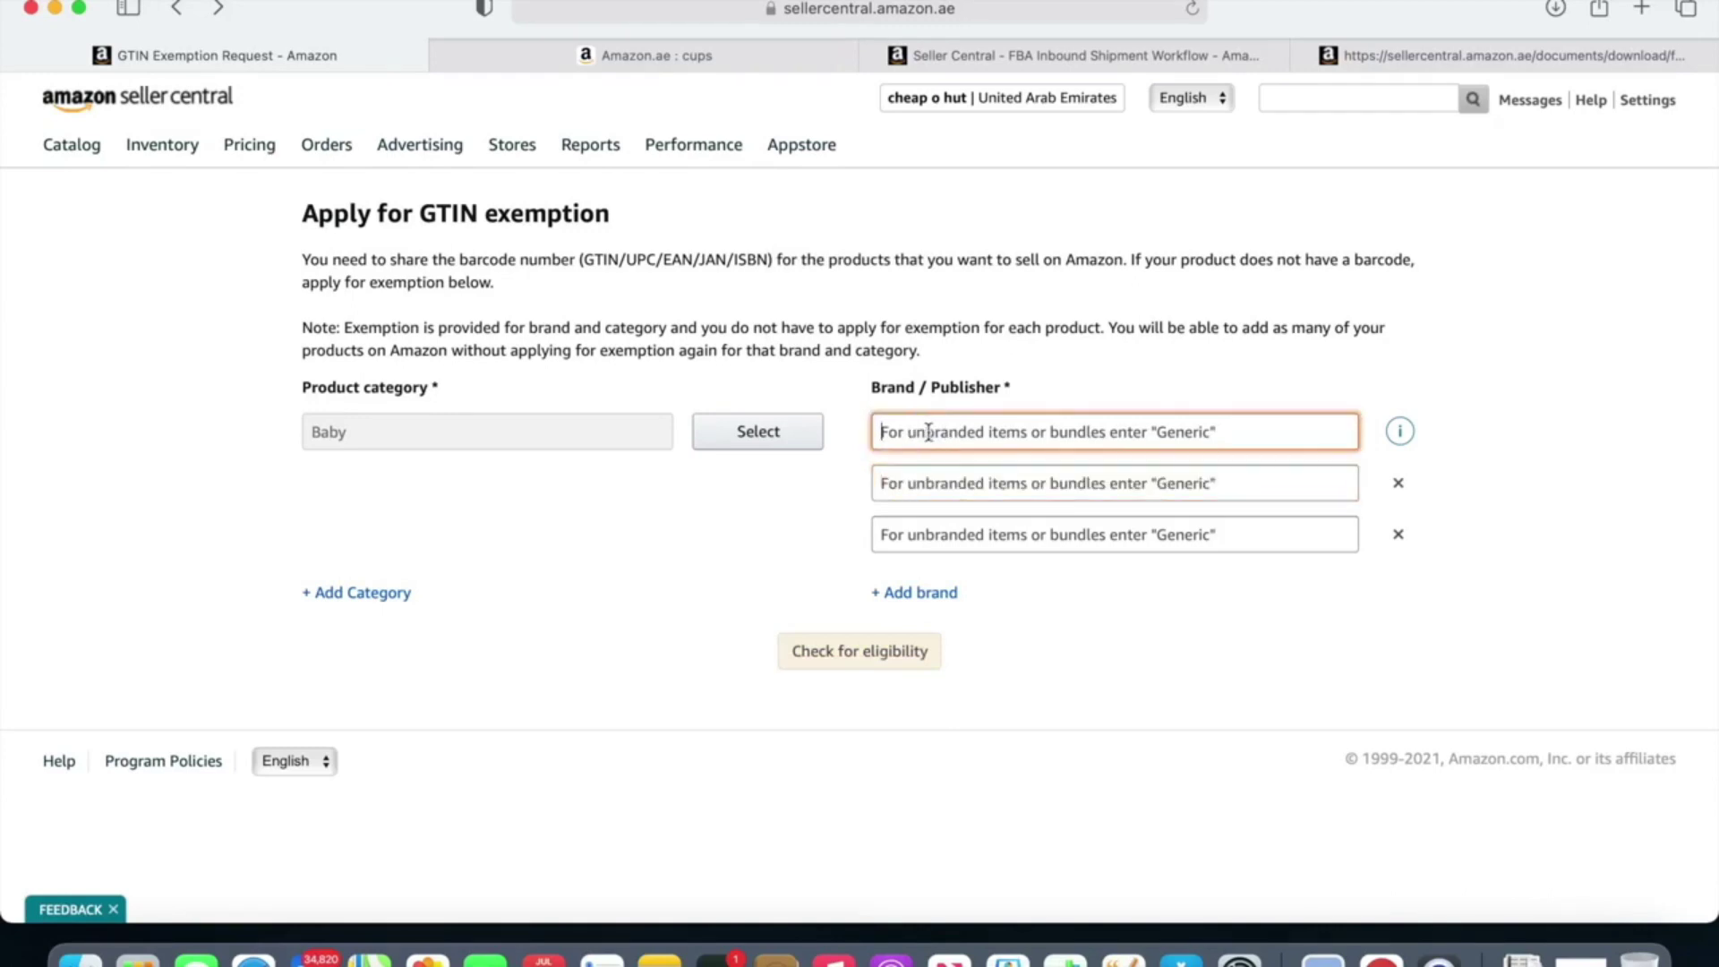
type("g")
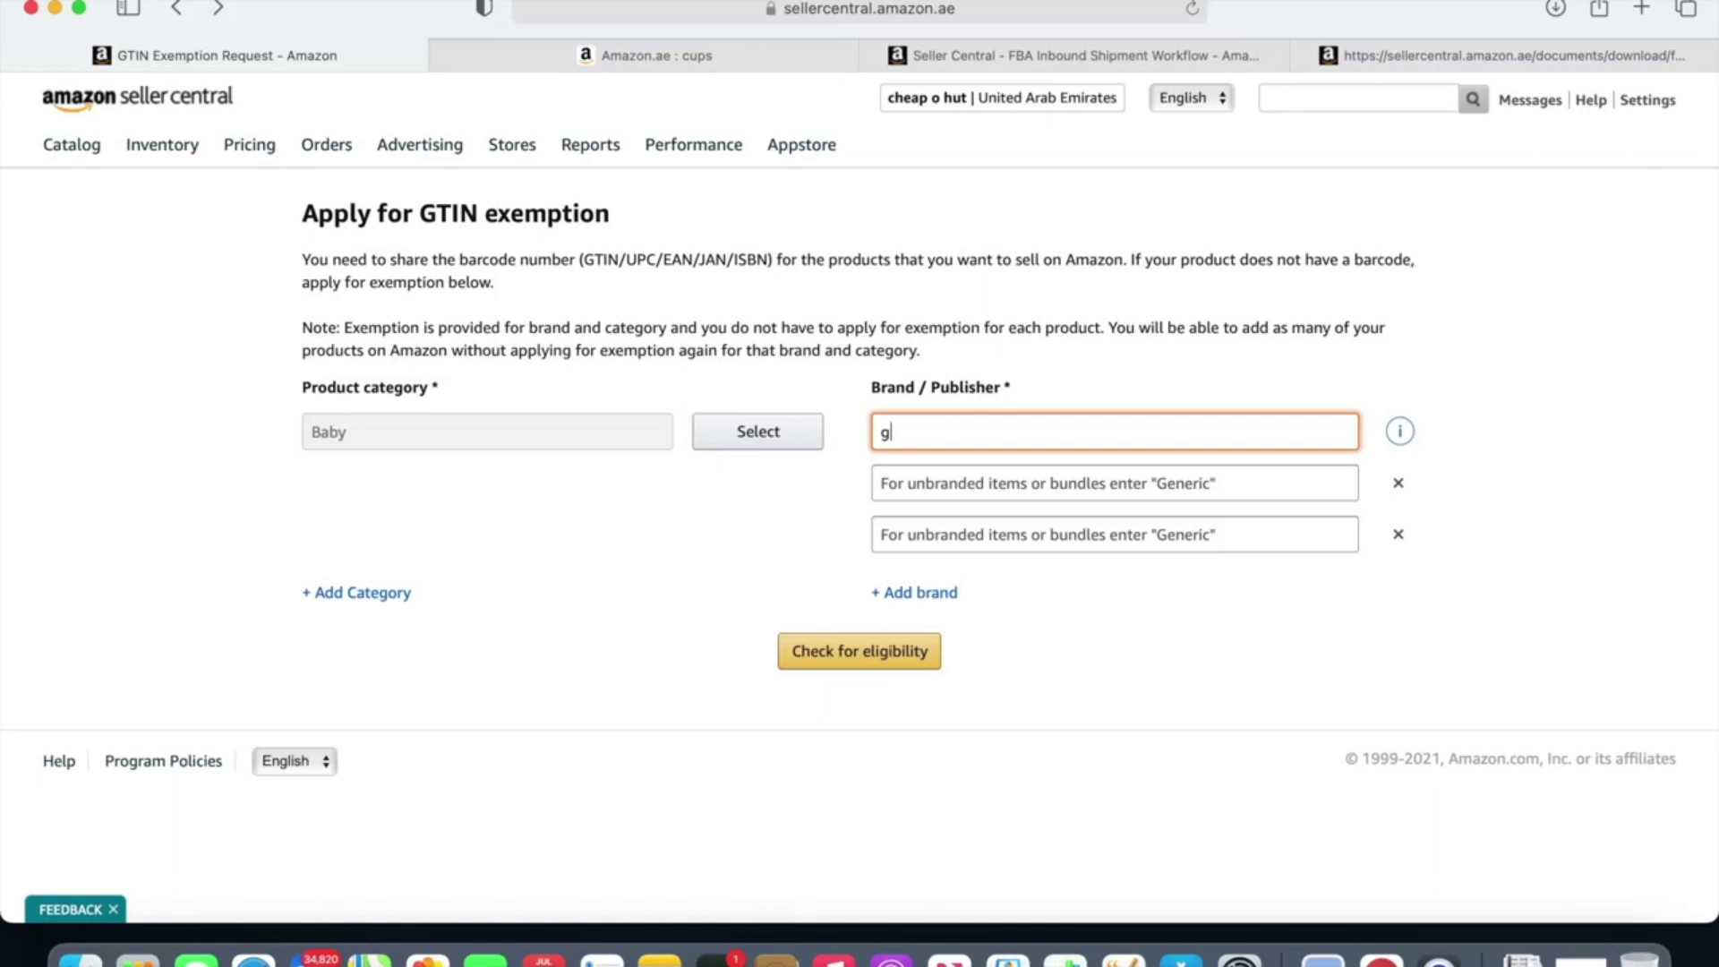
type("eneric")
left_click(940, 491)
type("generic")
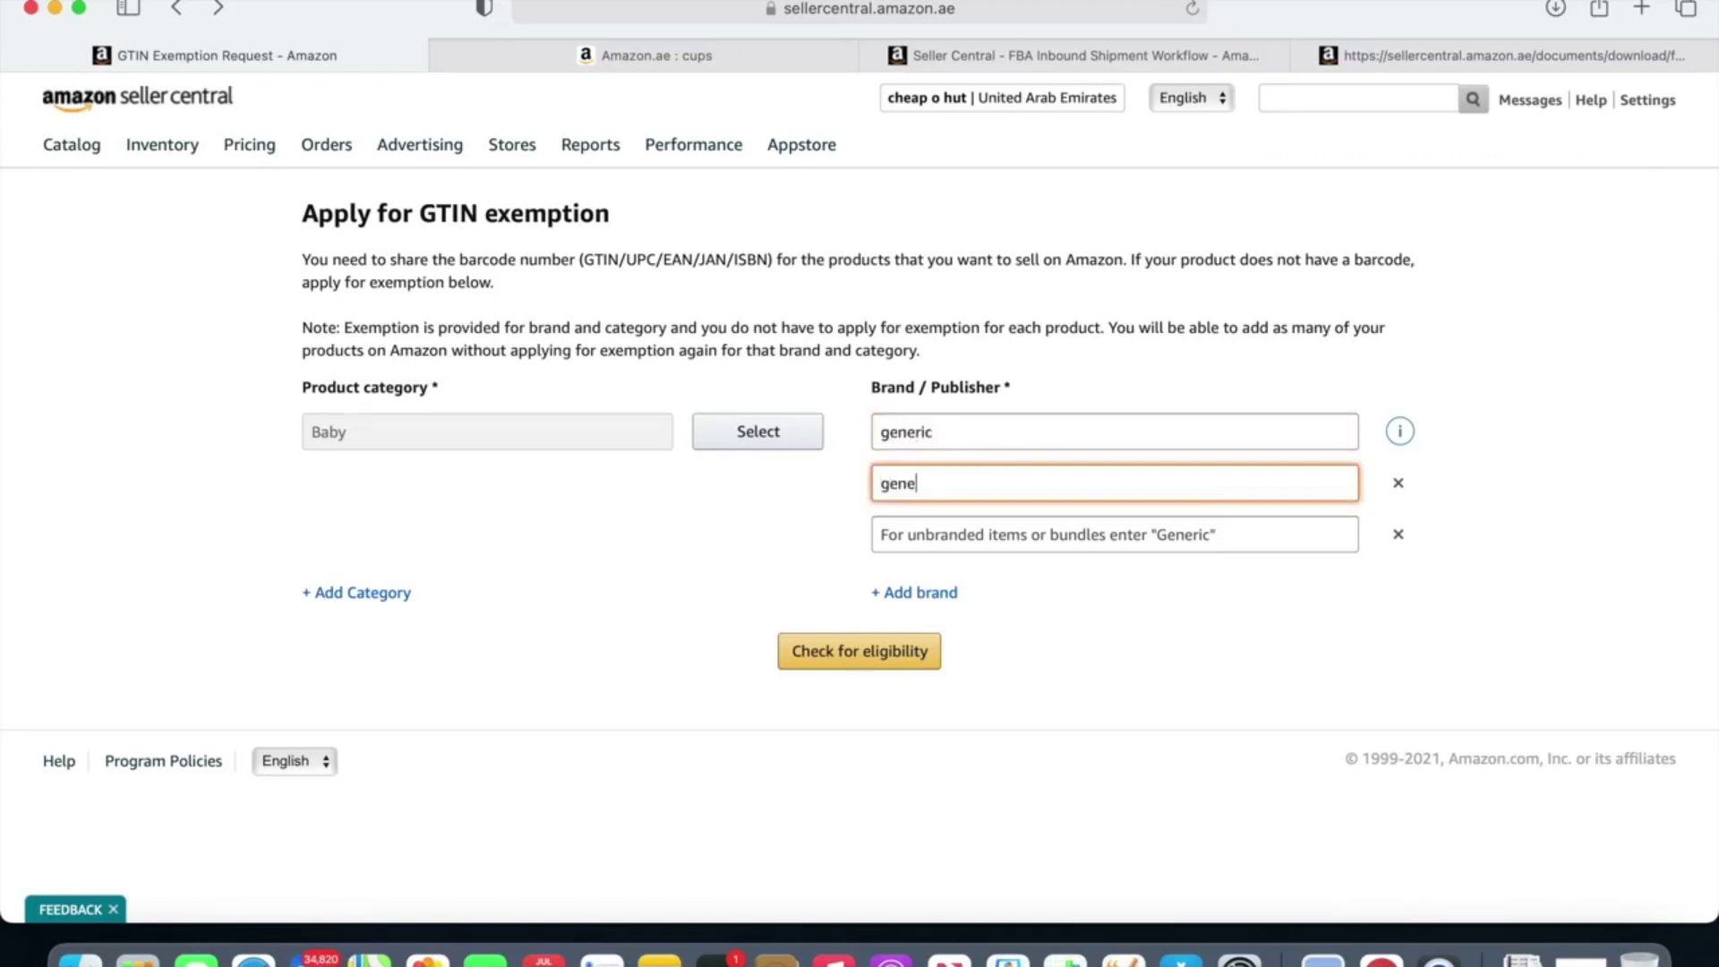
left_click(933, 535)
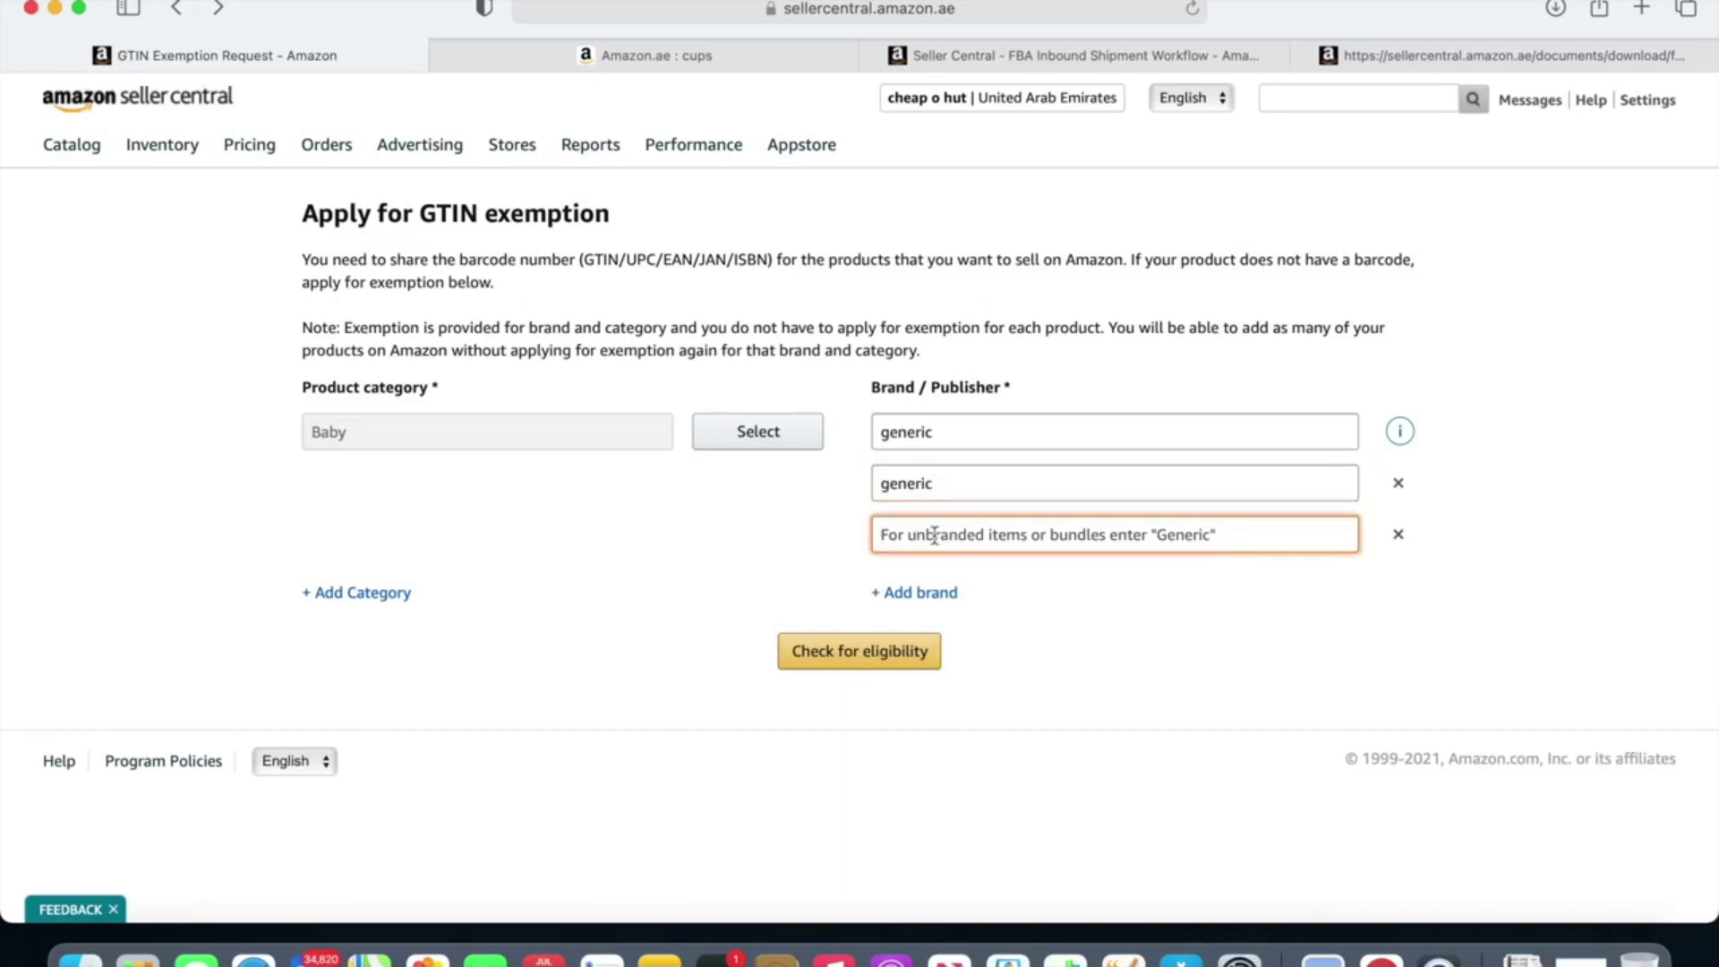
type("generic")
left_click(1060, 615)
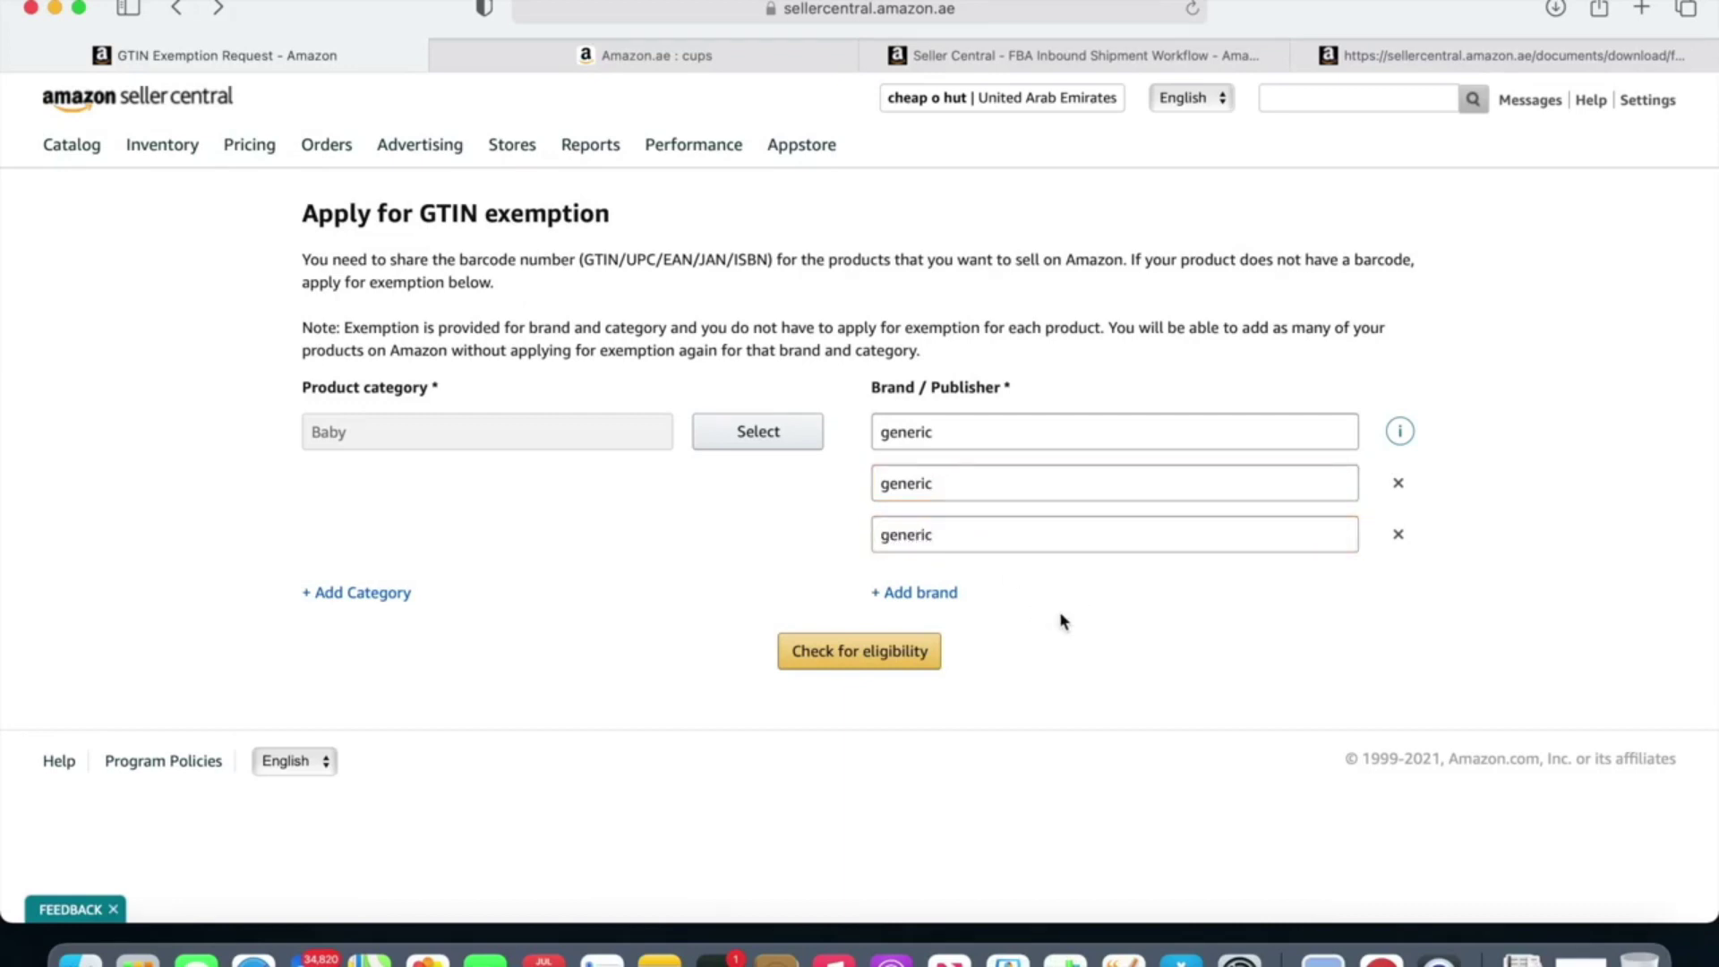
left_click(846, 665)
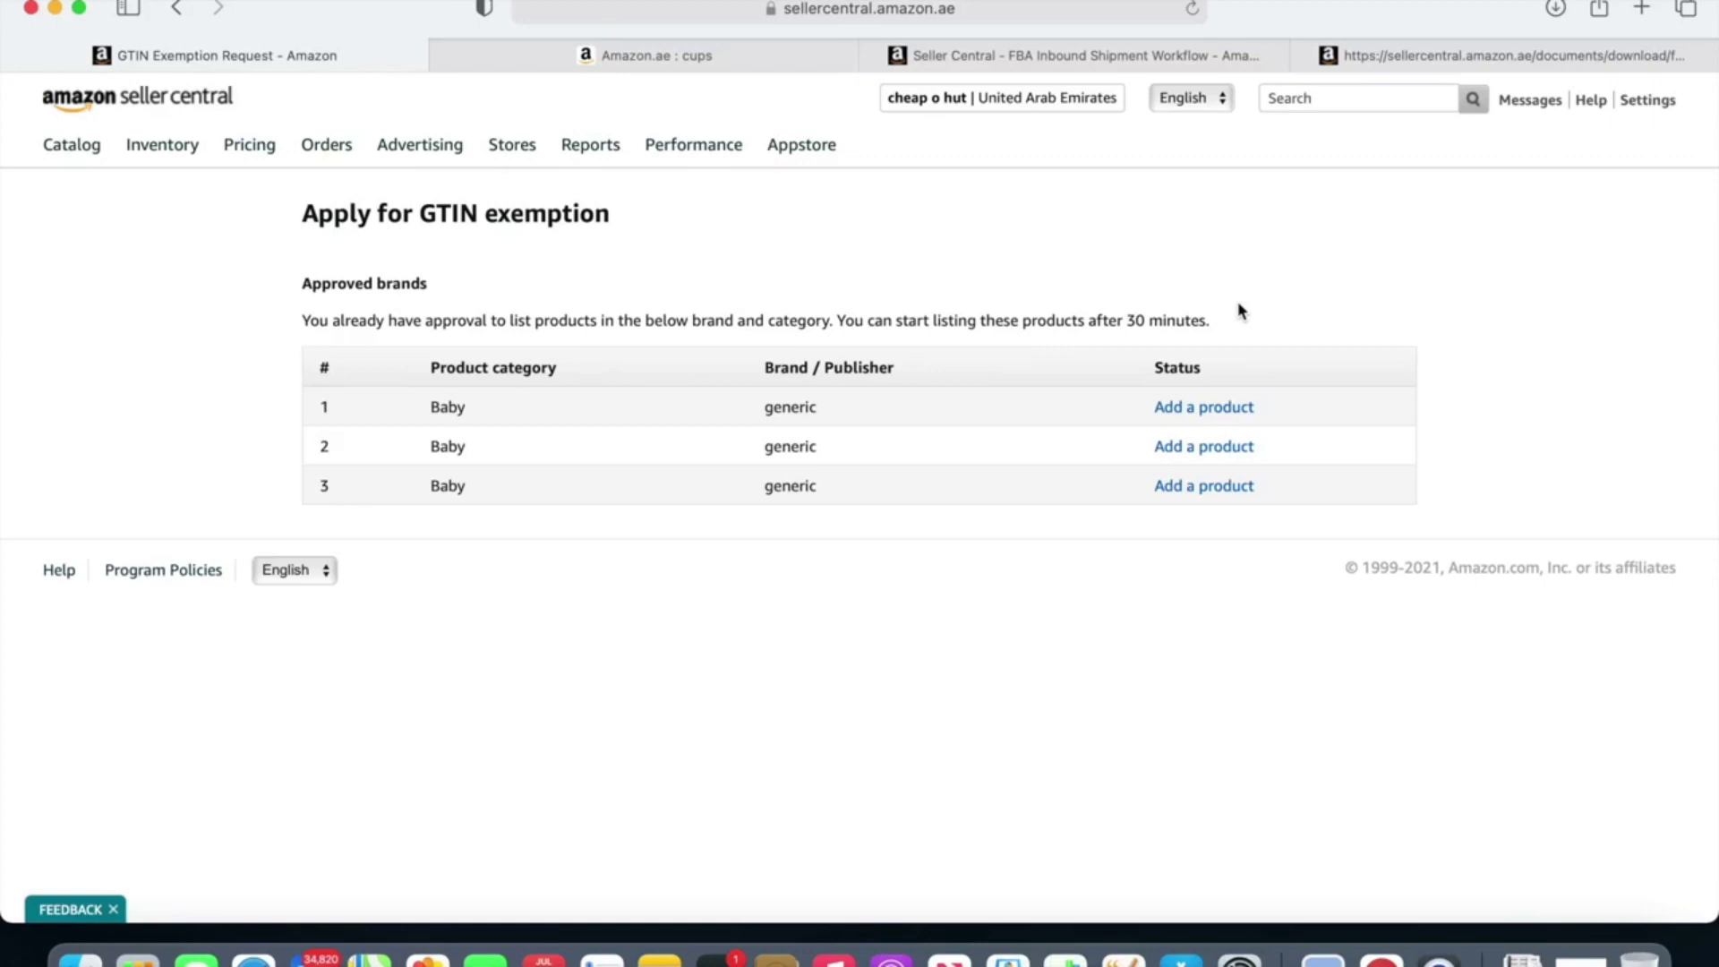
key("XF86AudioRaiseVolume")
key("XF86AudioLowerVolume")
key("XF86AudioLowerVolume")
key("XF86AudioLowerVolume")
key("XF86AudioLowerVolume")
key("XF86AudioLowerVolume")
key("XF86AudioLowerVolume")
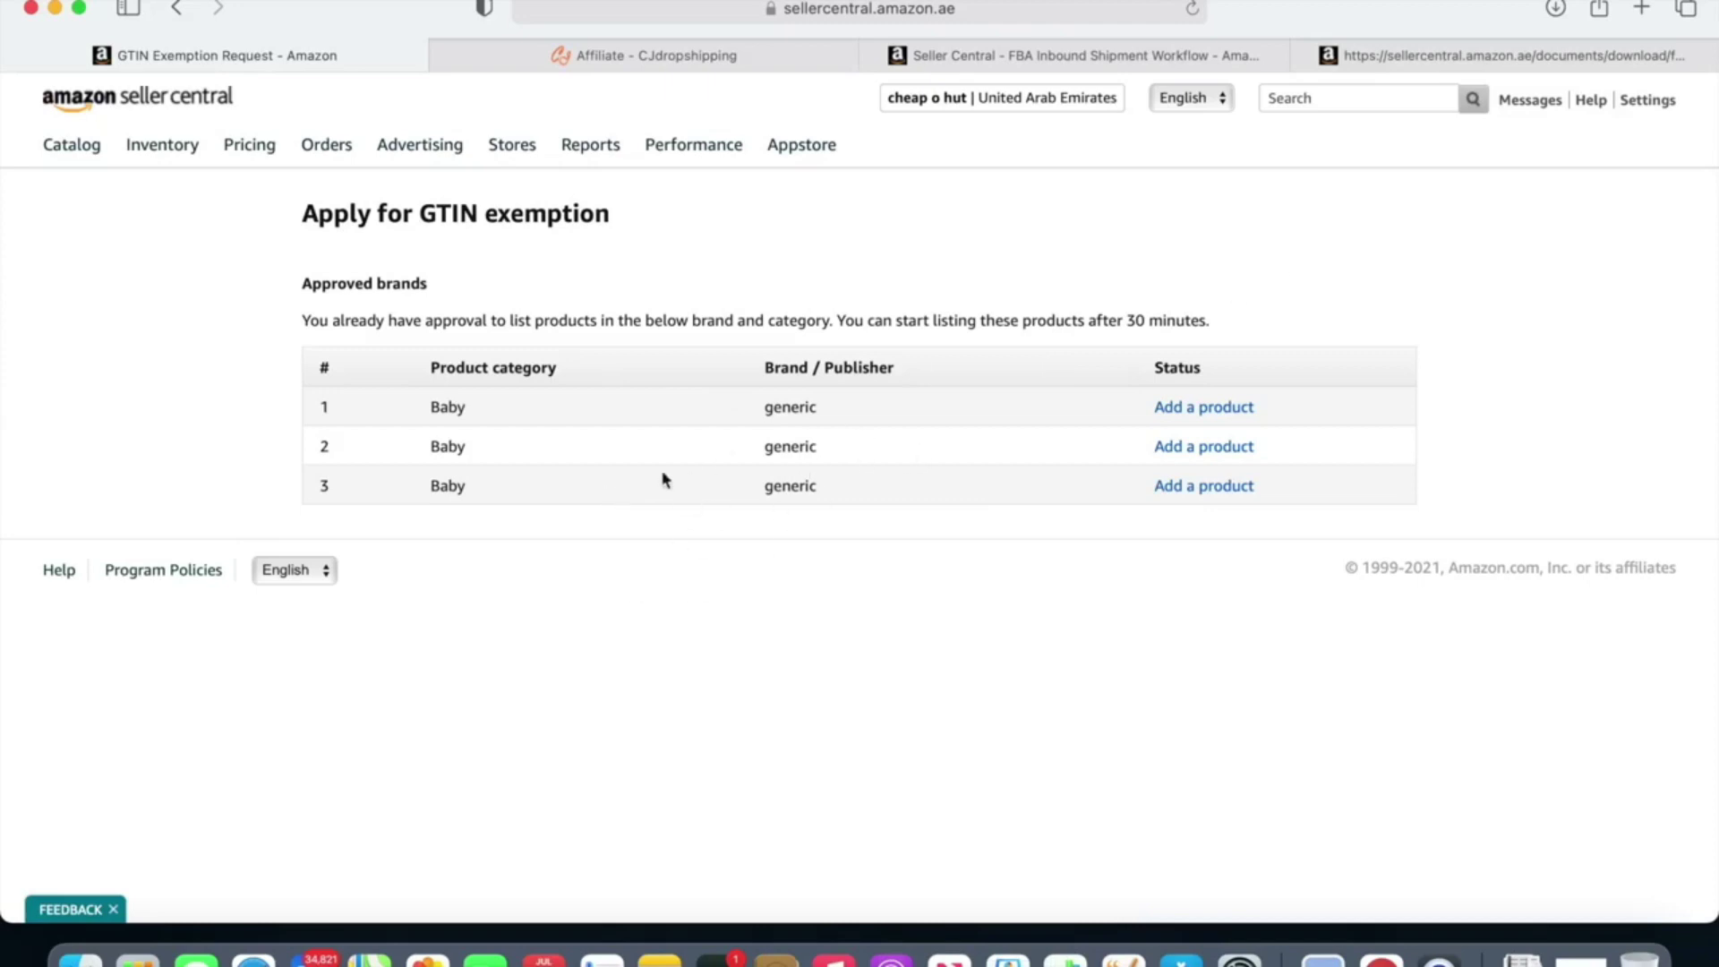
Step: Start adding a product not sold on Amazon, search categories for "baby" and select Baby Products > Baby Care > Aromatherapy
left_click(1253, 406)
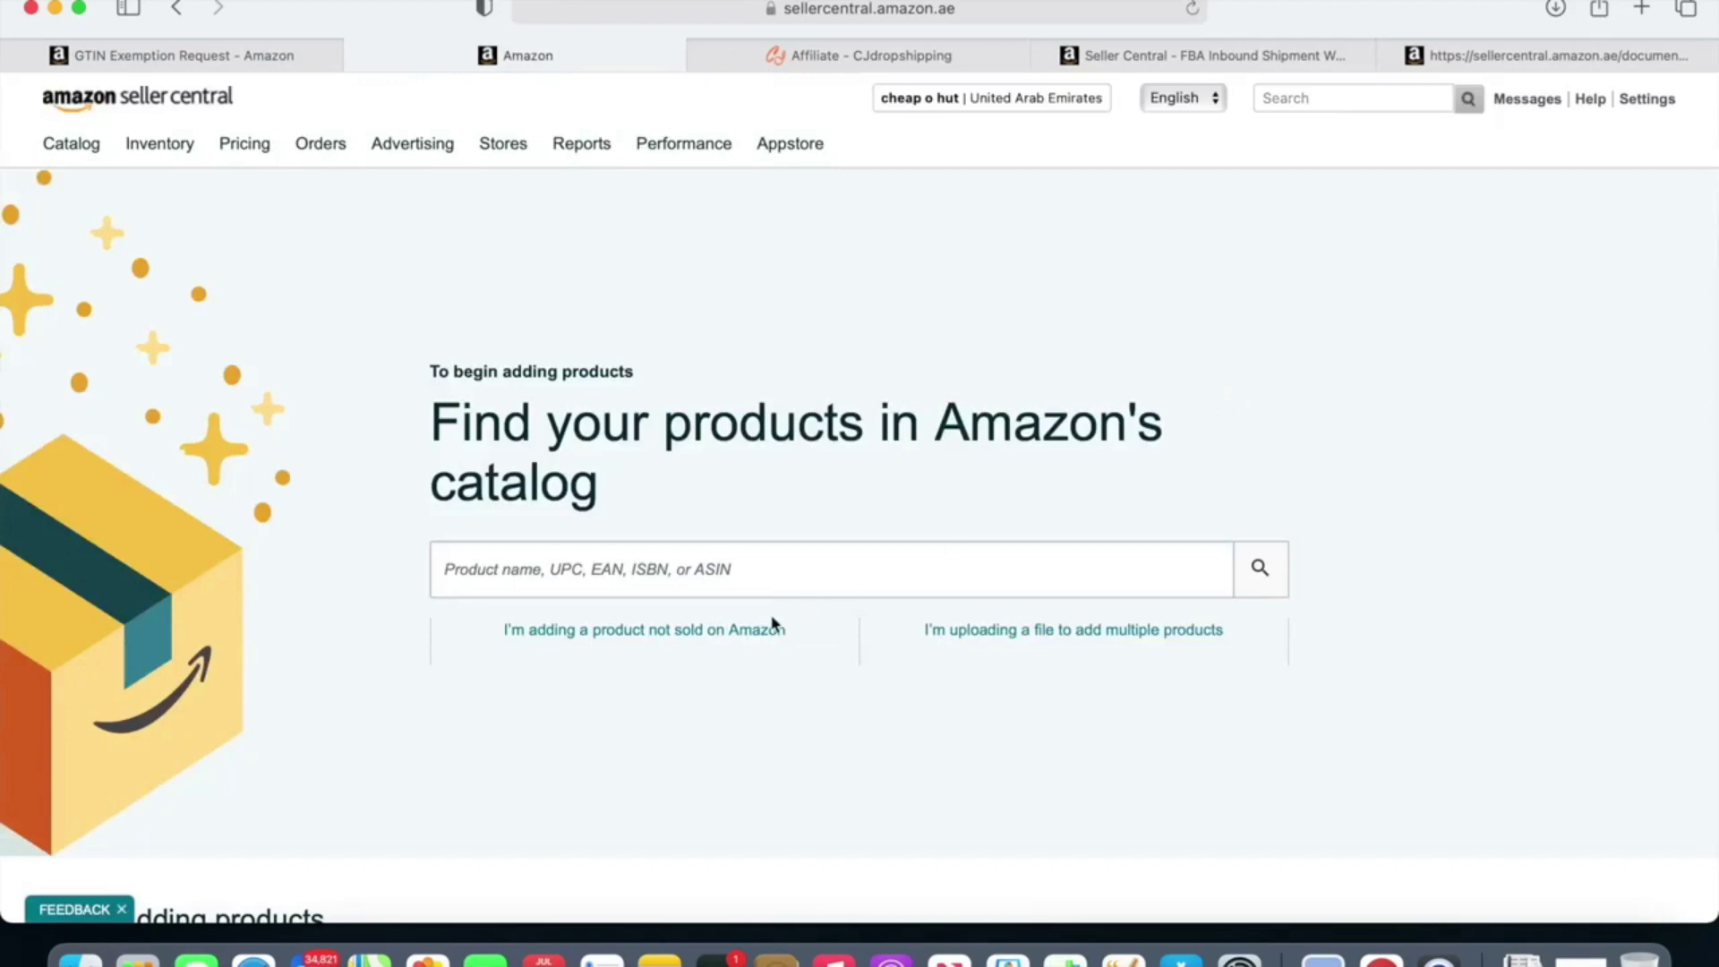
left_click(746, 628)
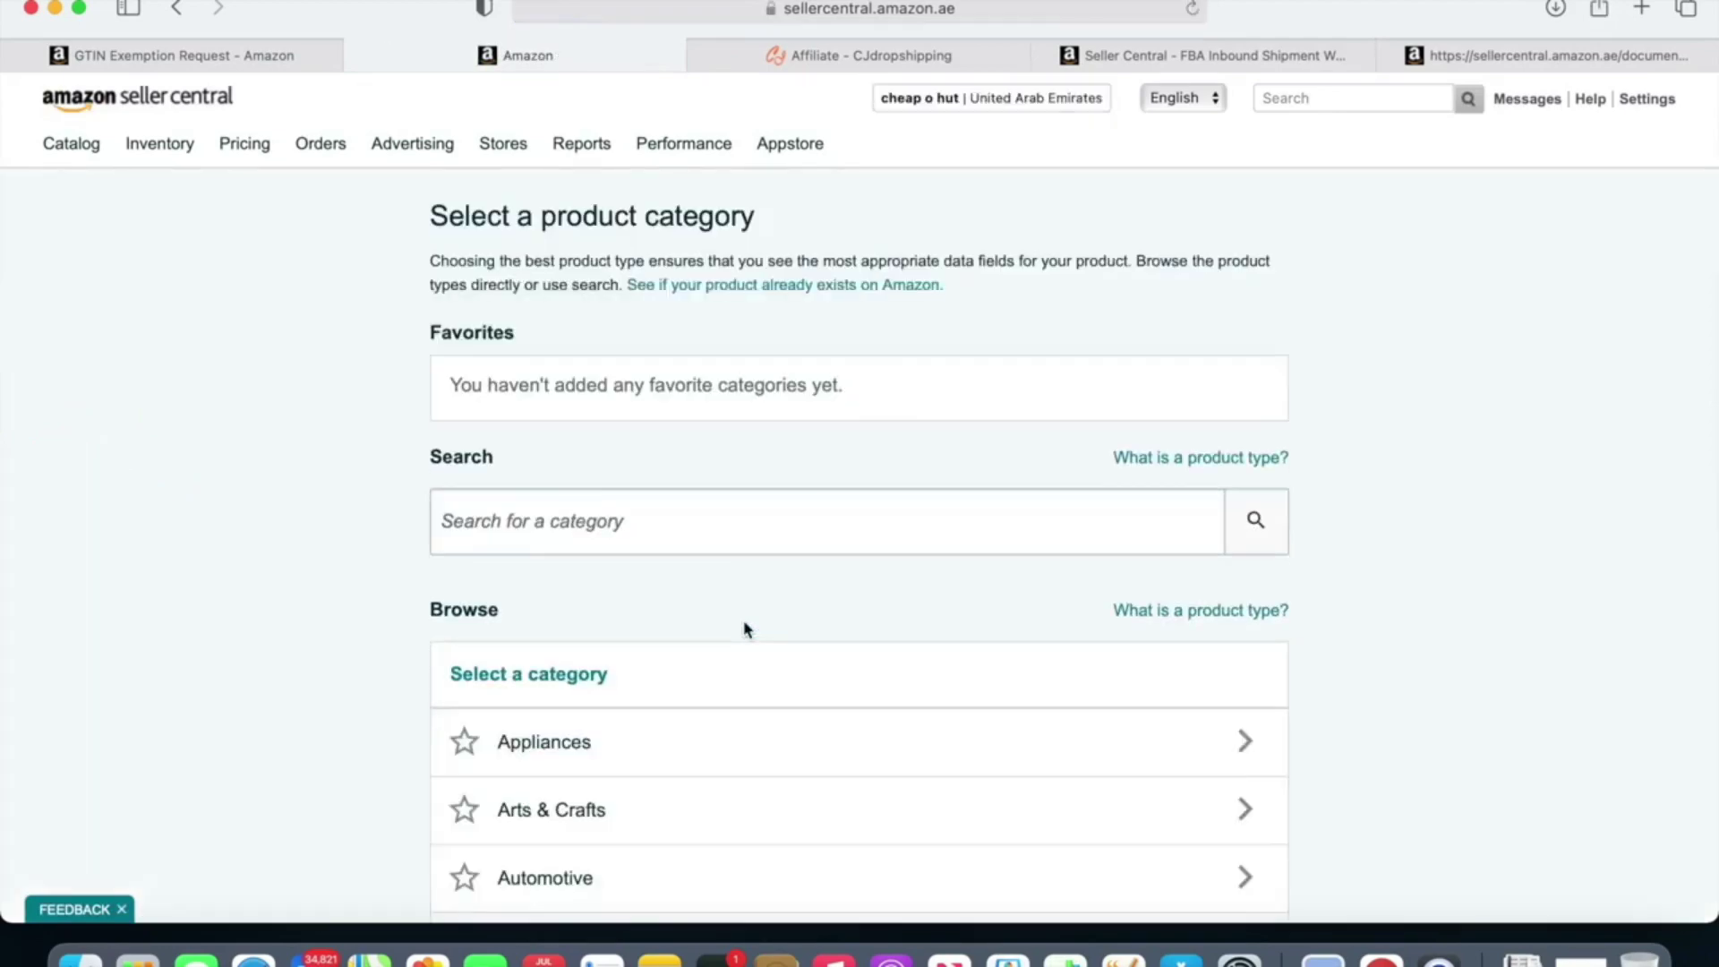
left_click(789, 522)
type("baby")
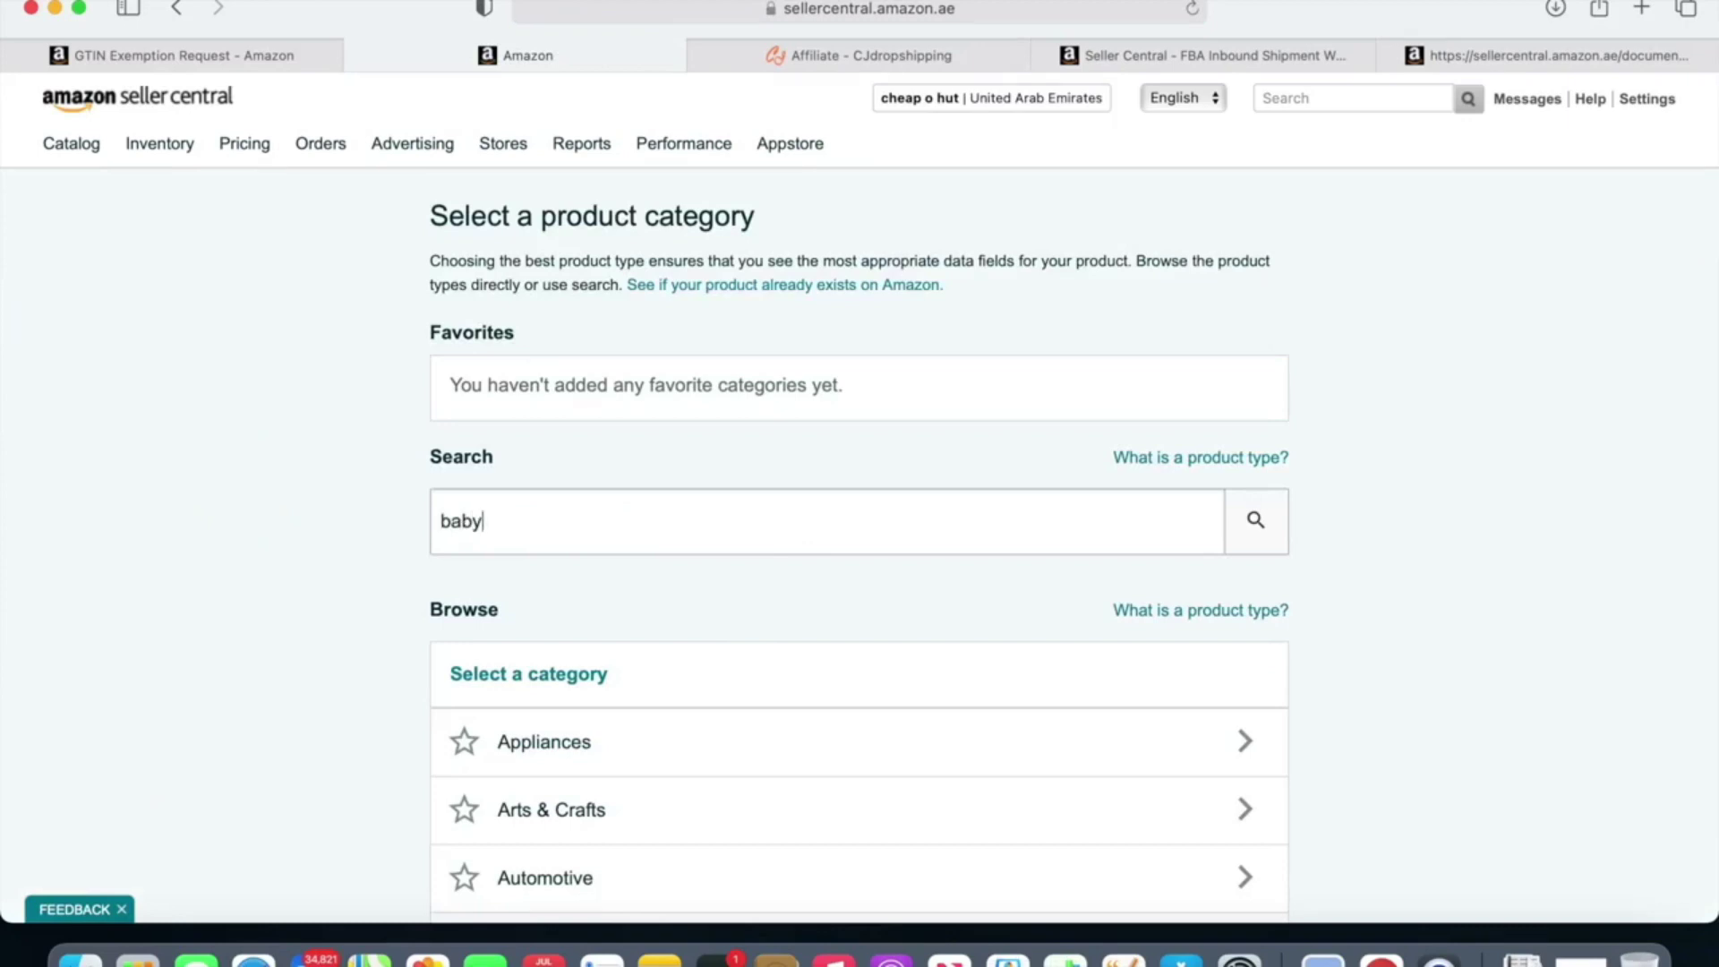
key("Return")
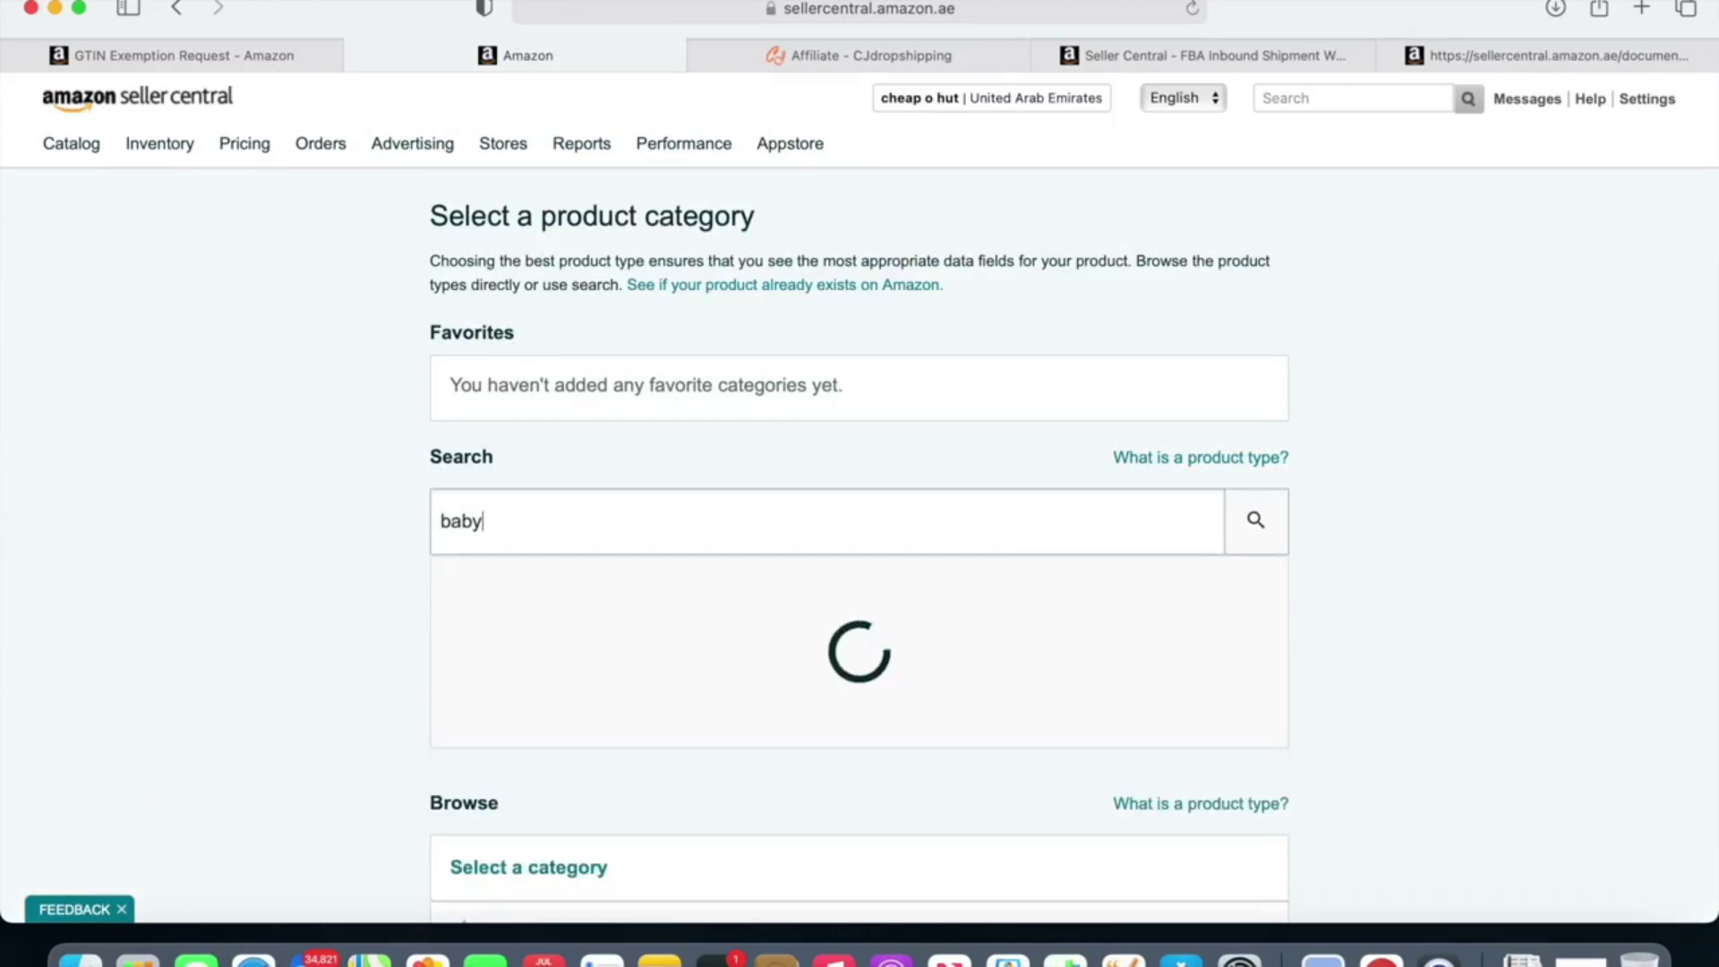
left_click(1248, 636)
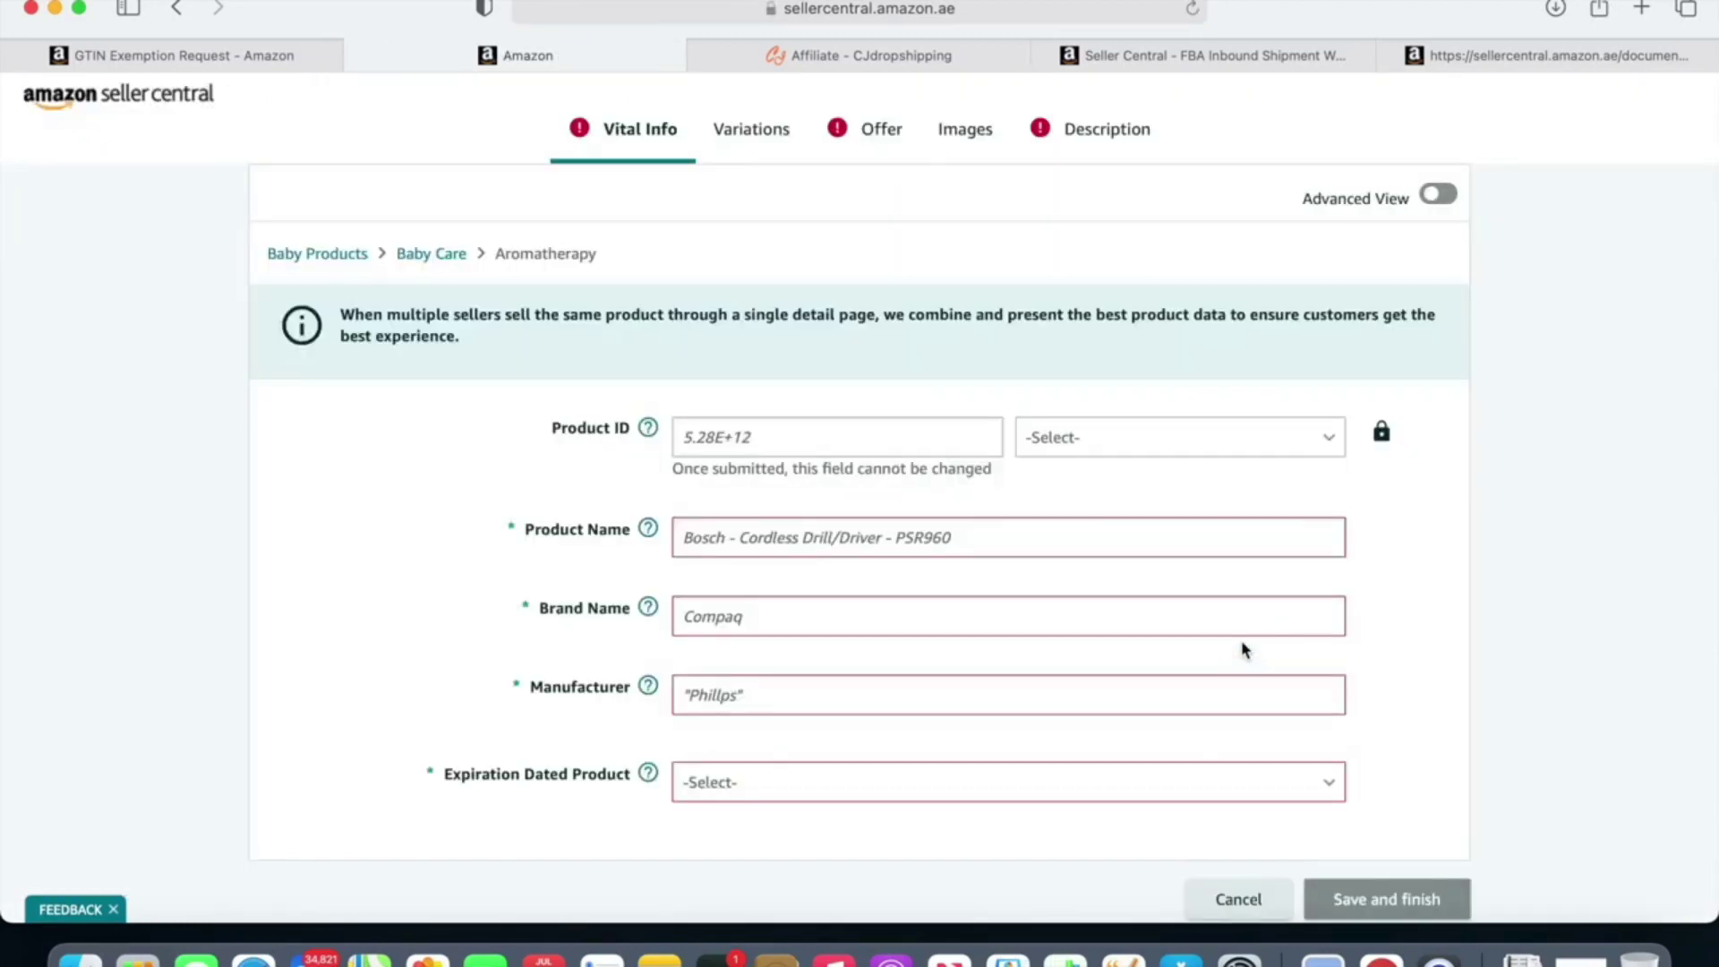
Step: Set the product ID type to Gtin and enter "baby towel" as the product name
left_click(1077, 452)
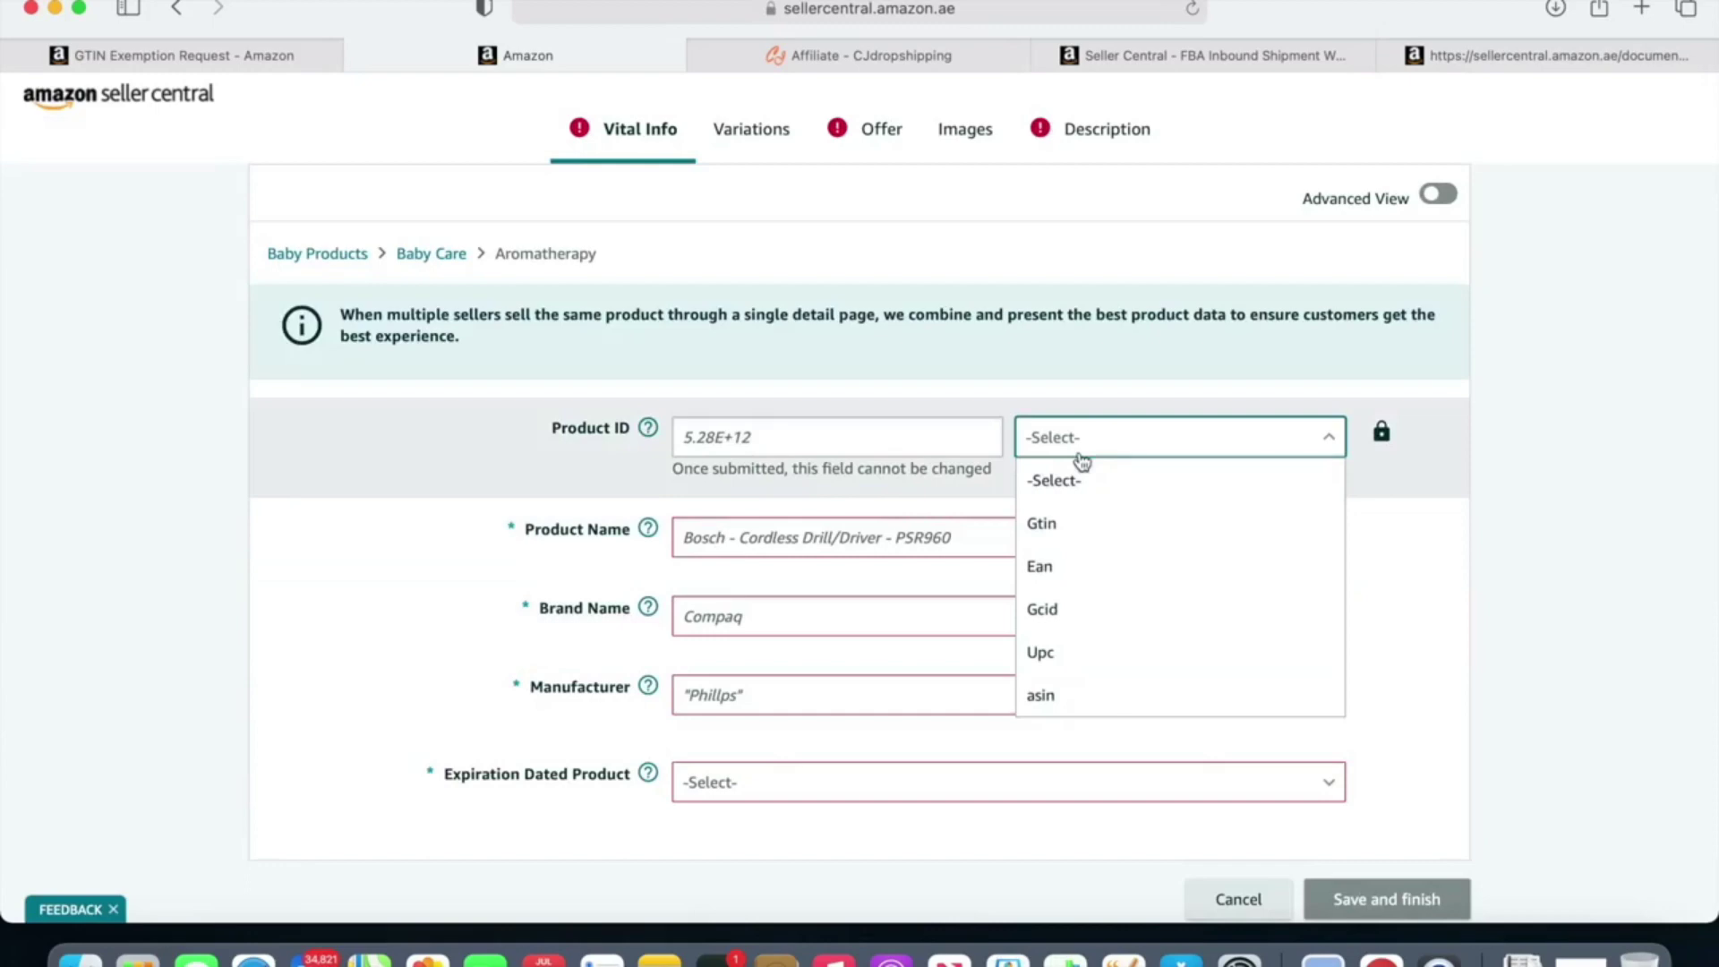
left_click(1079, 521)
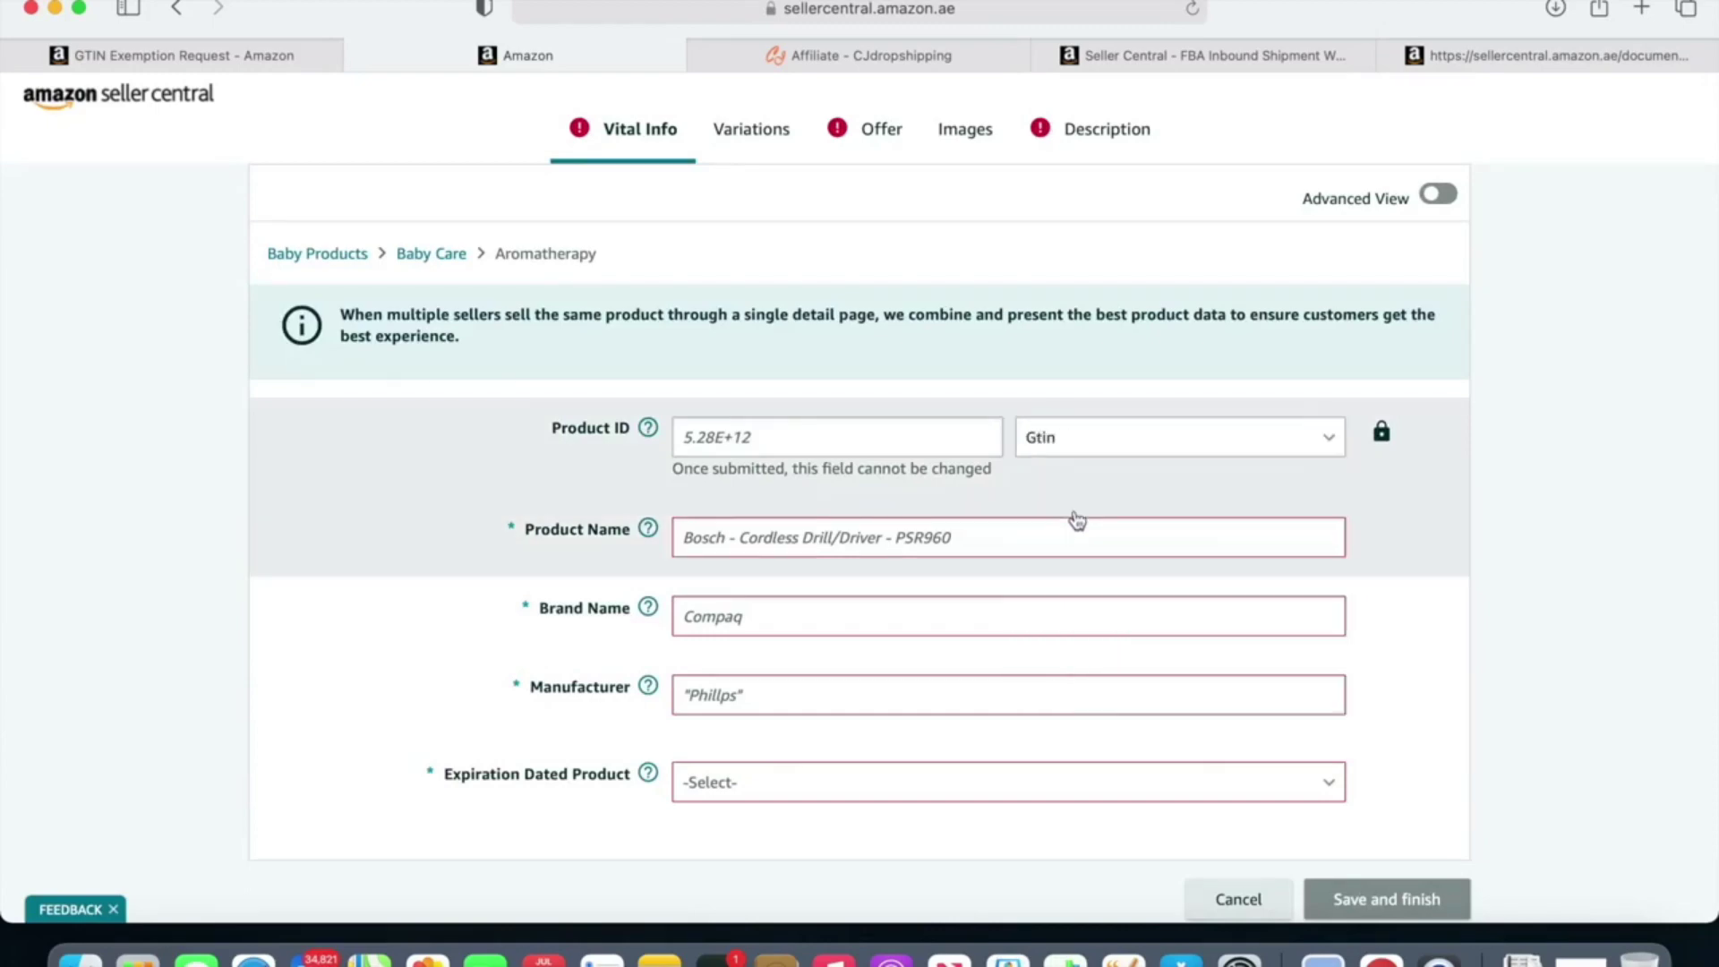
left_click(869, 543)
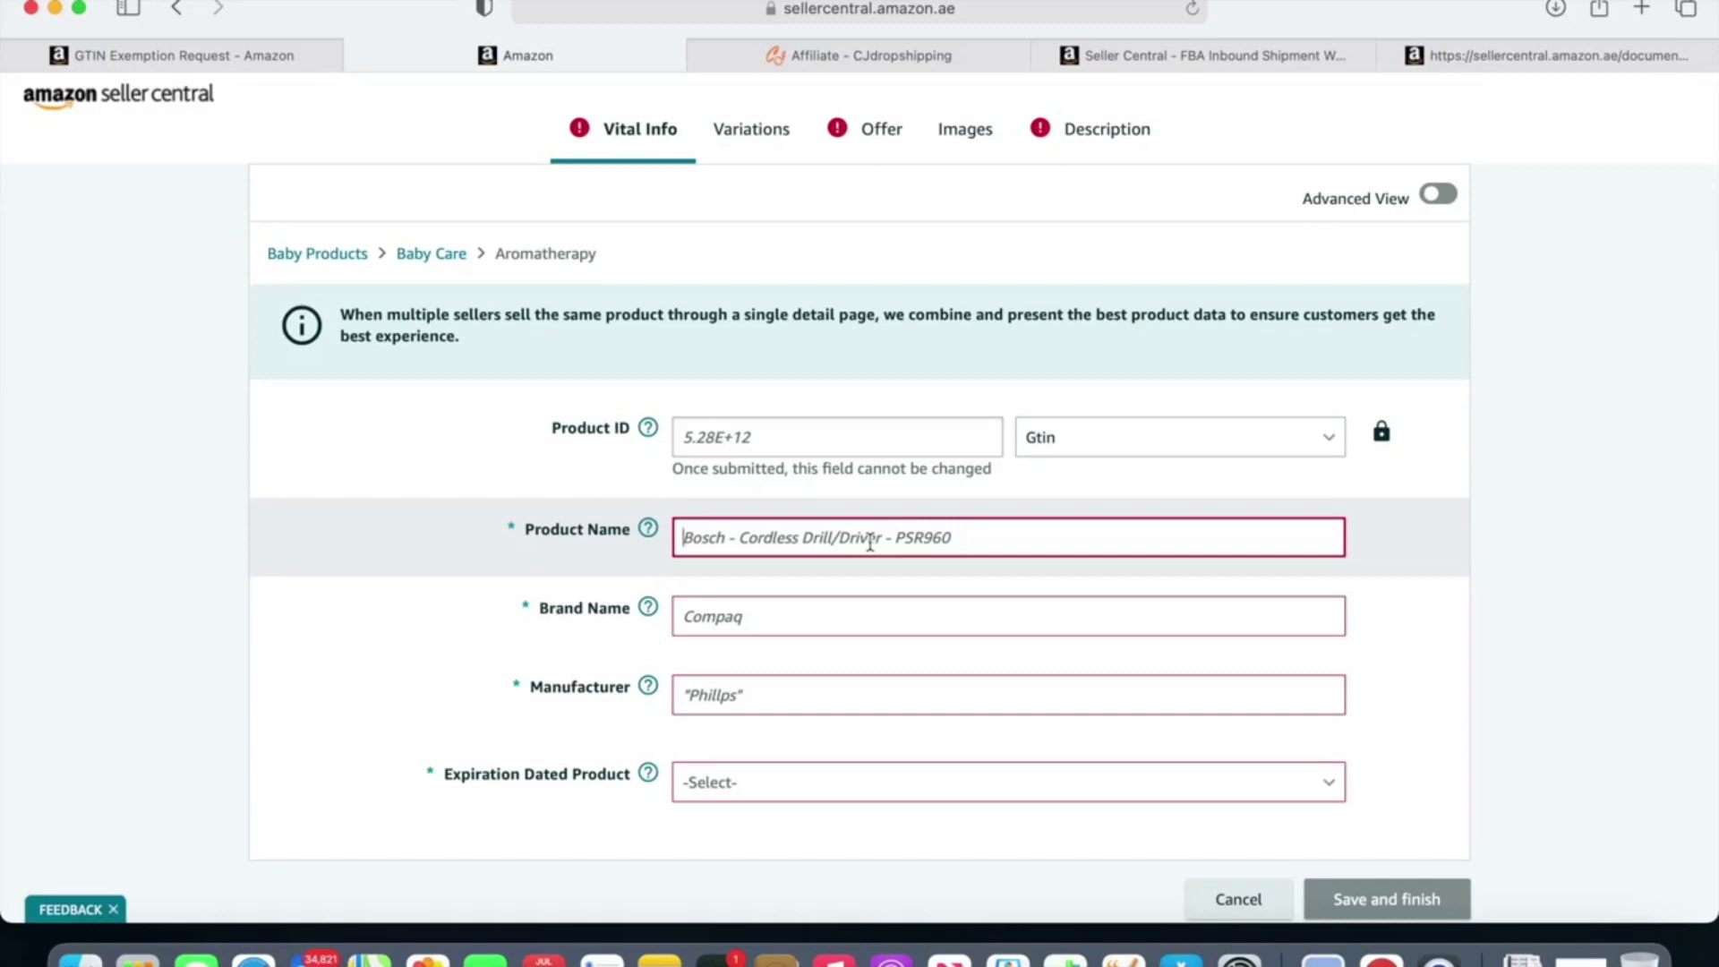
type("baby towel")
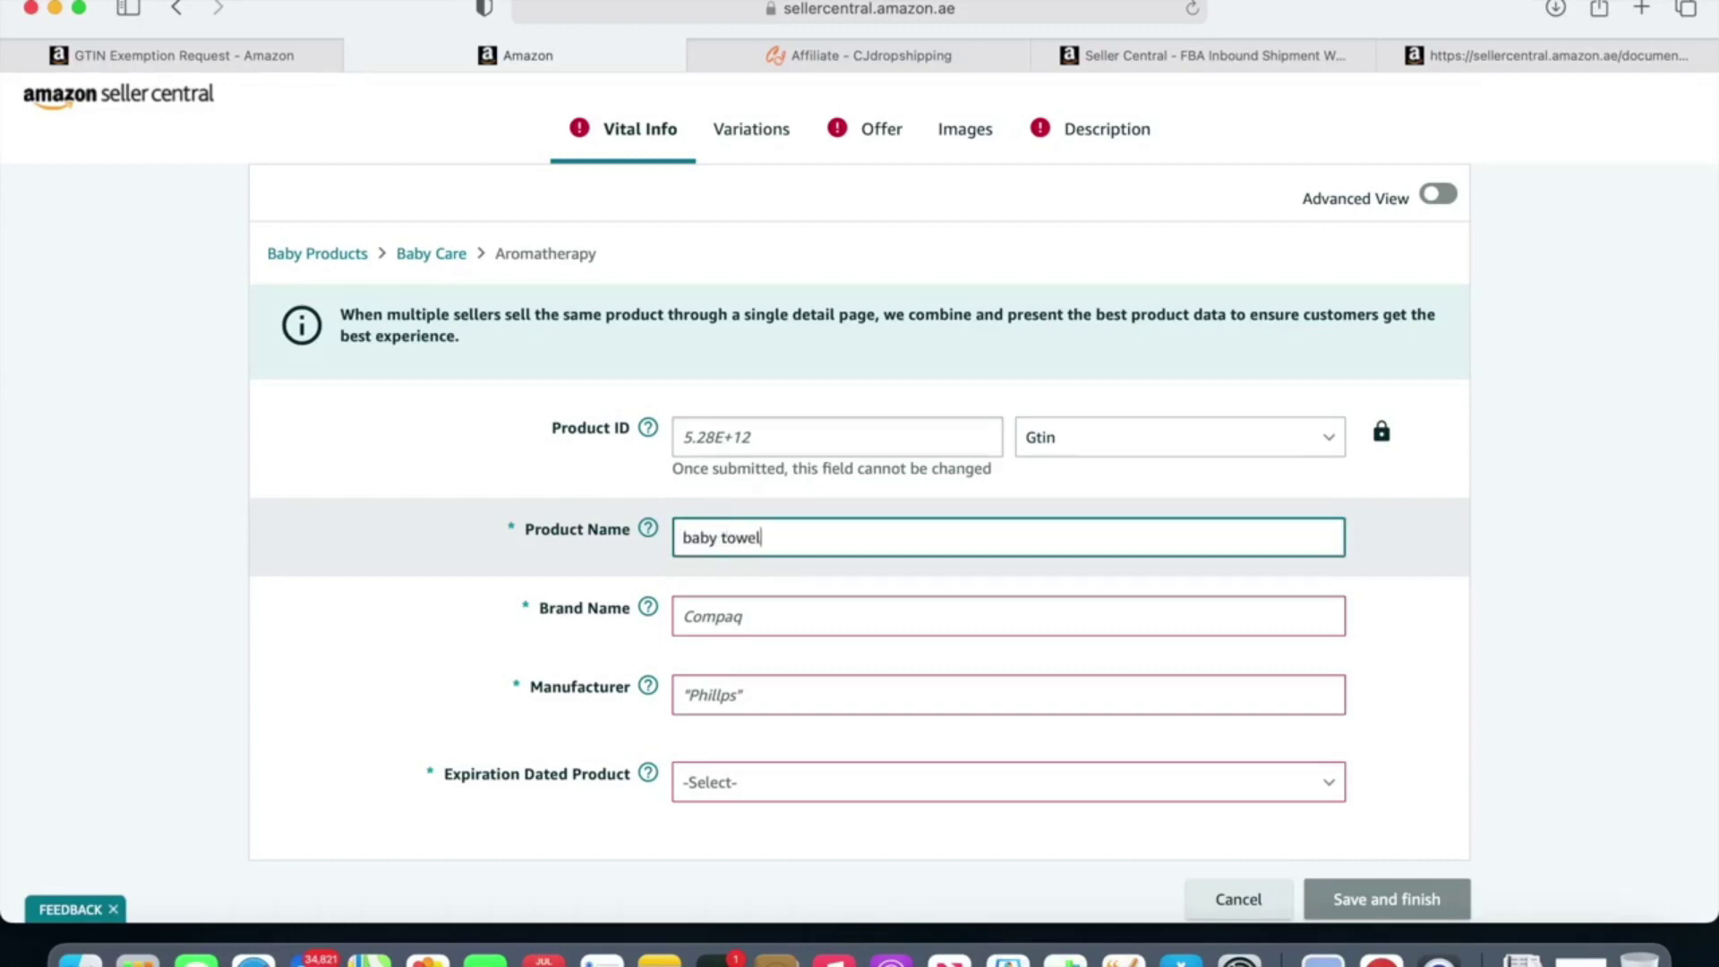
Step: Enter "generic" as the brand name and manufacturer, and set Expiration Dated Product to No
left_click(779, 624)
type("generic")
left_click(712, 694)
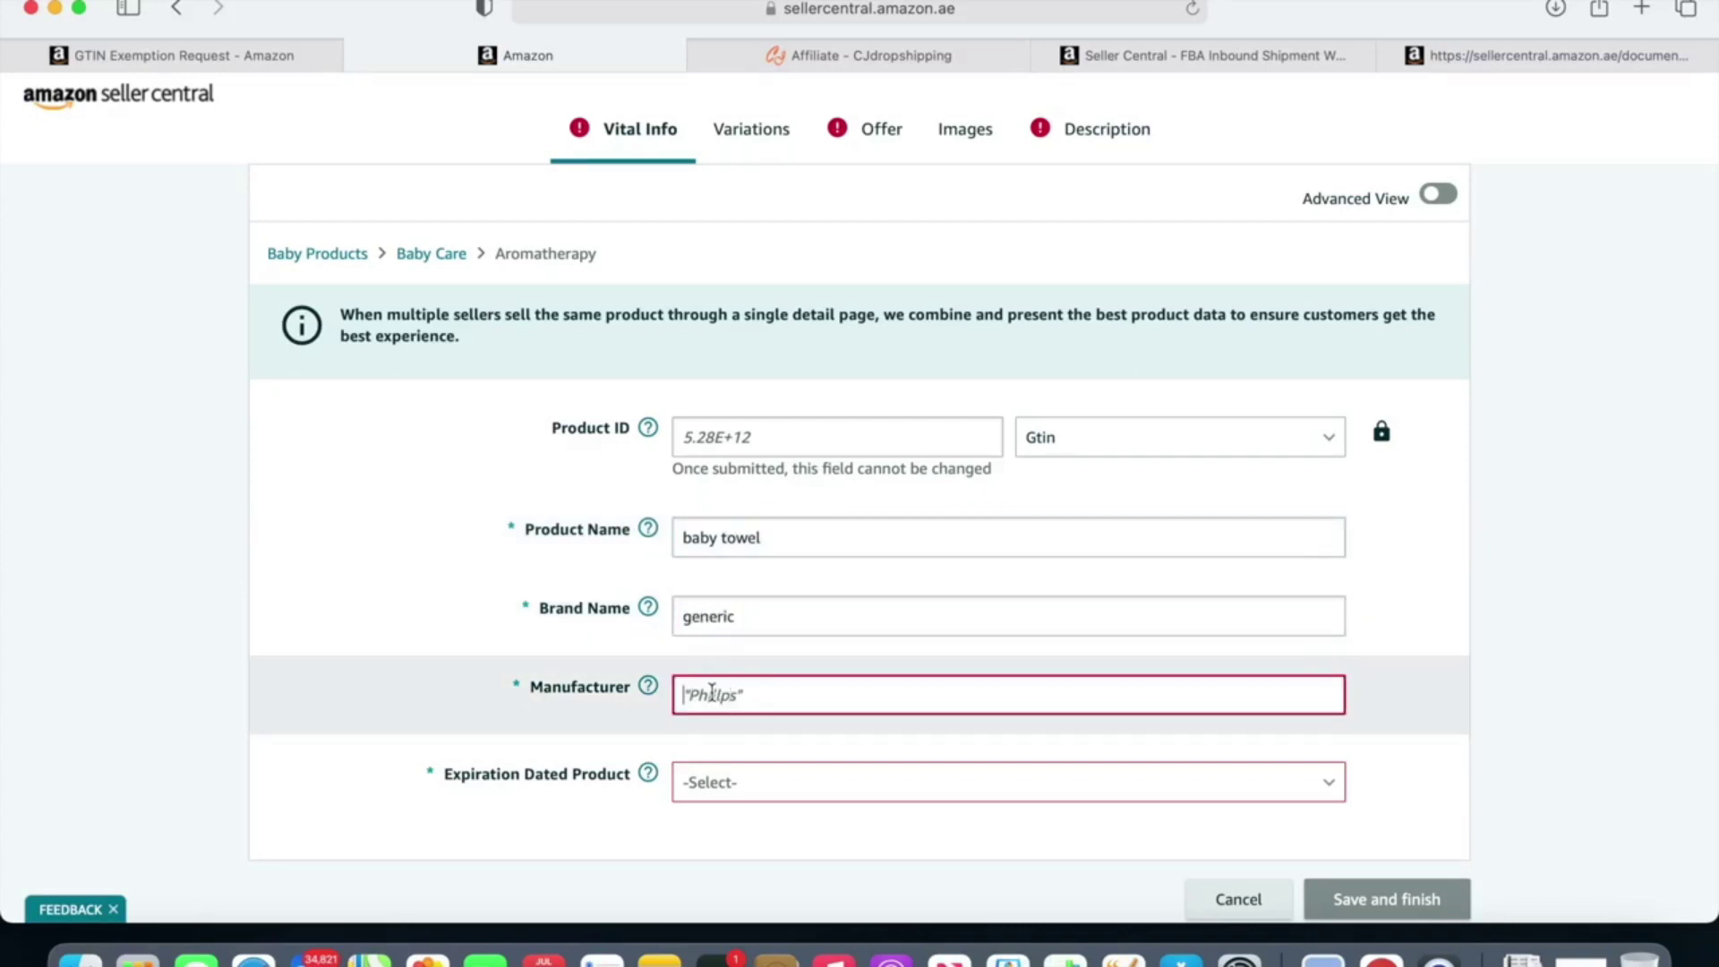
type("generic")
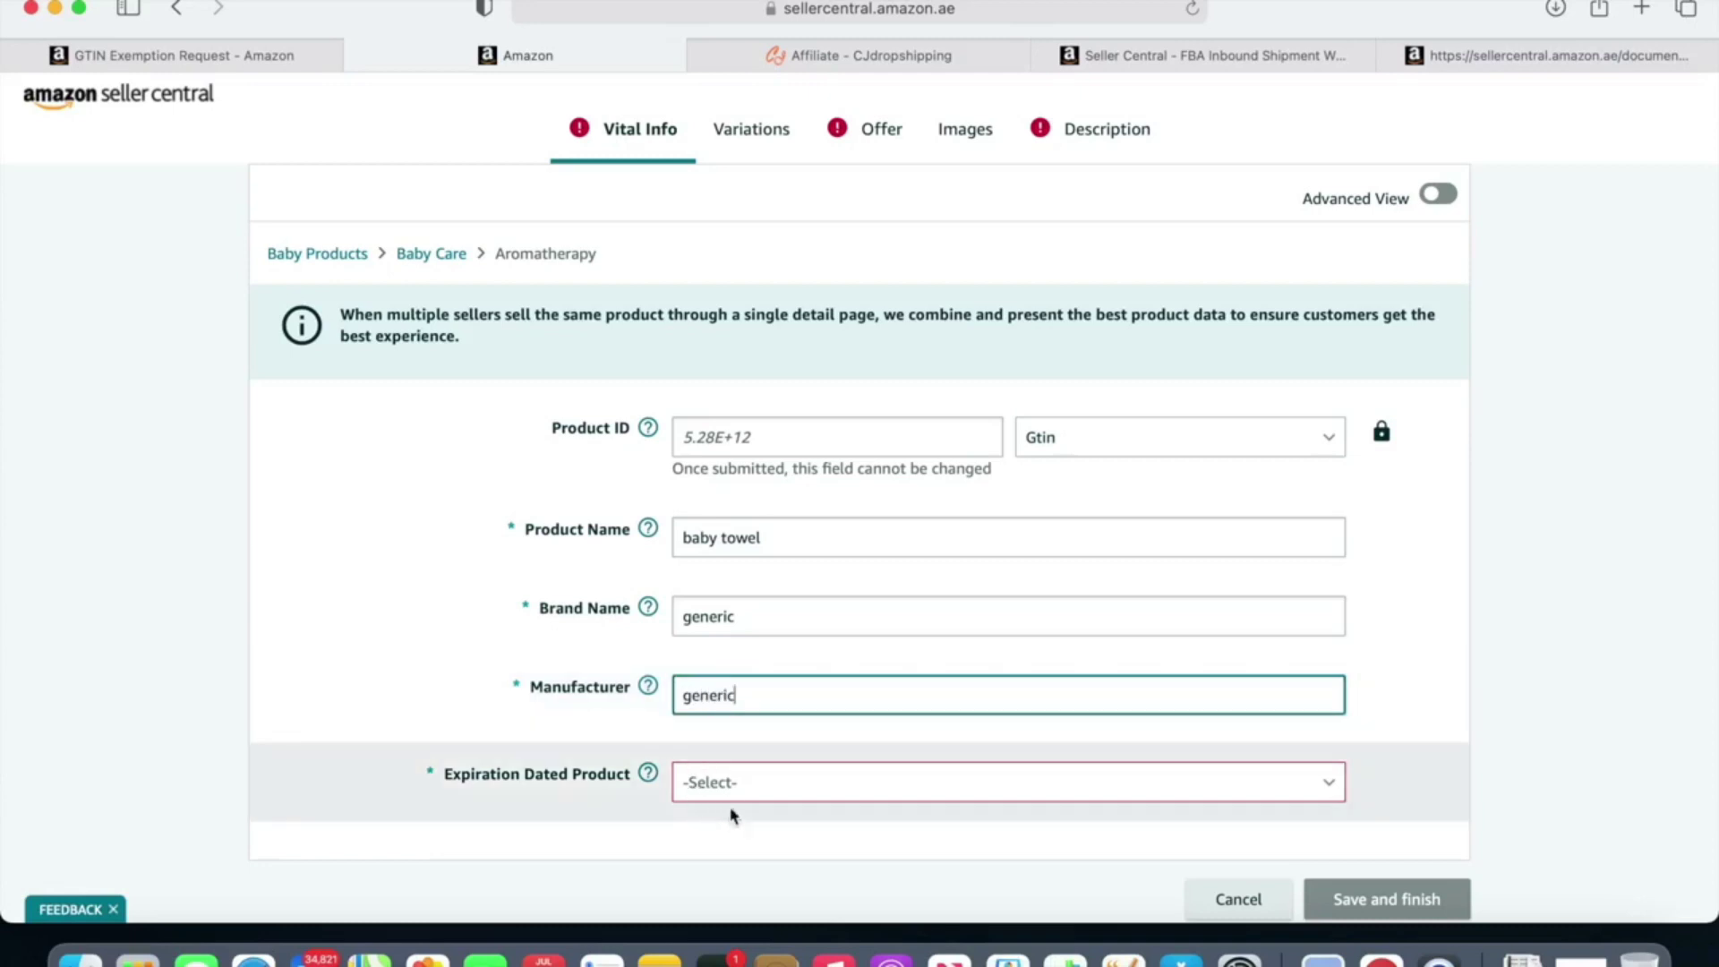
left_click(763, 786)
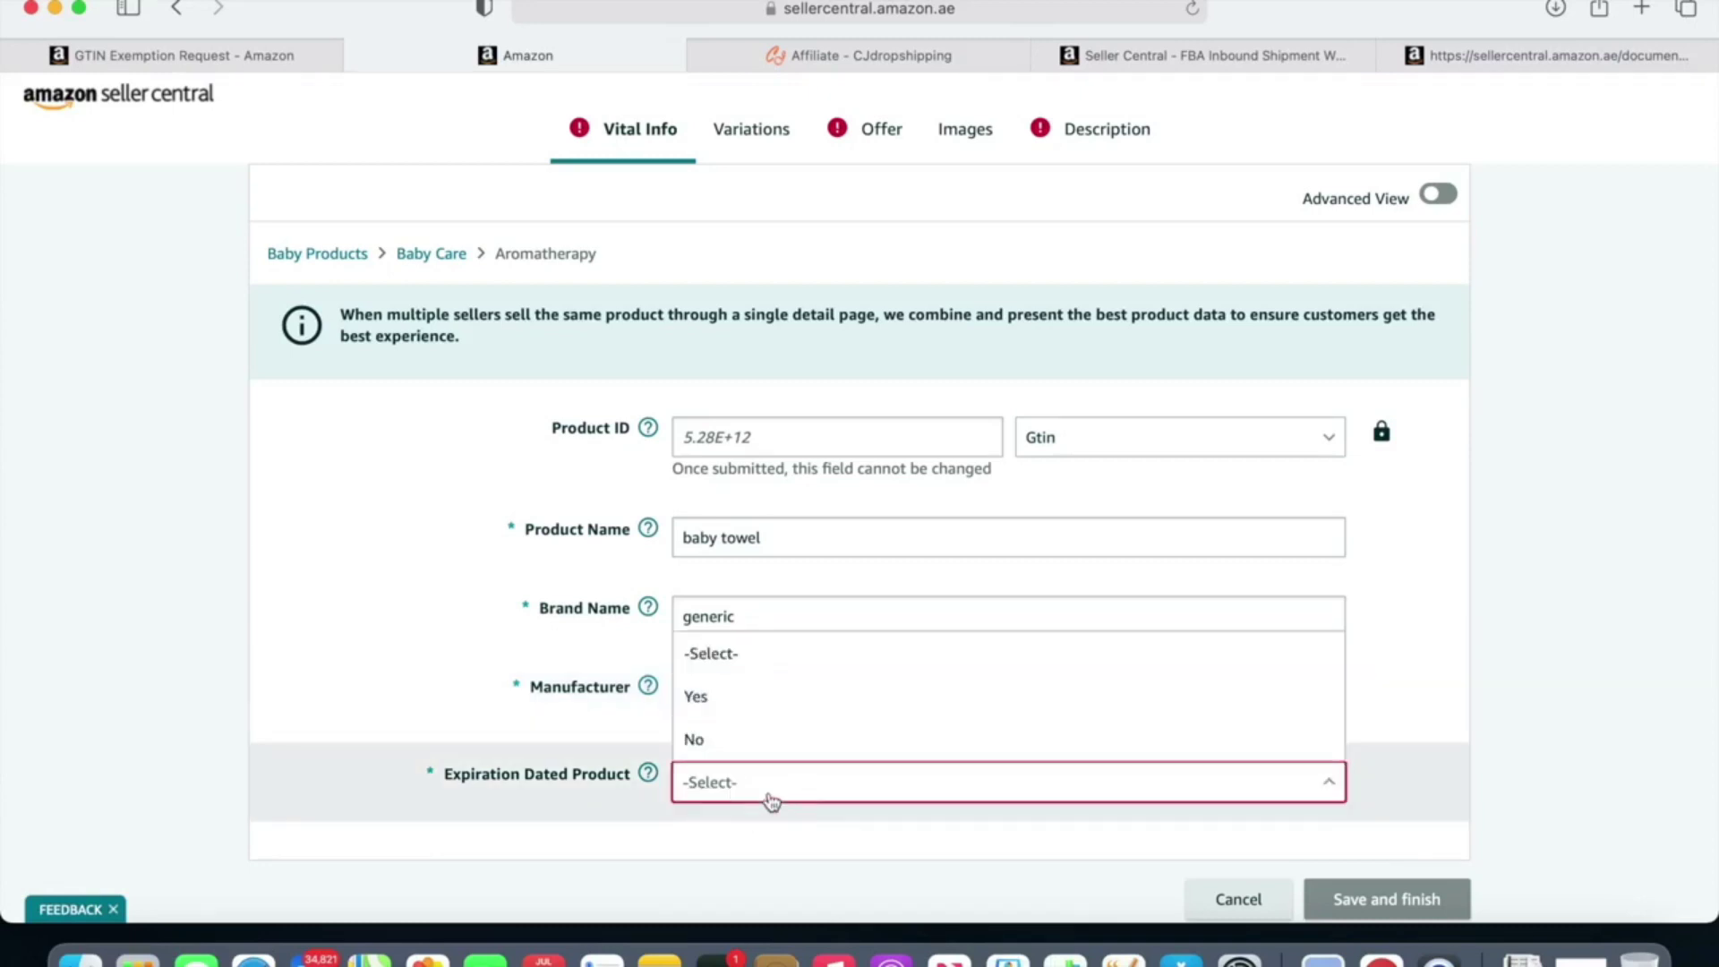
left_click(738, 743)
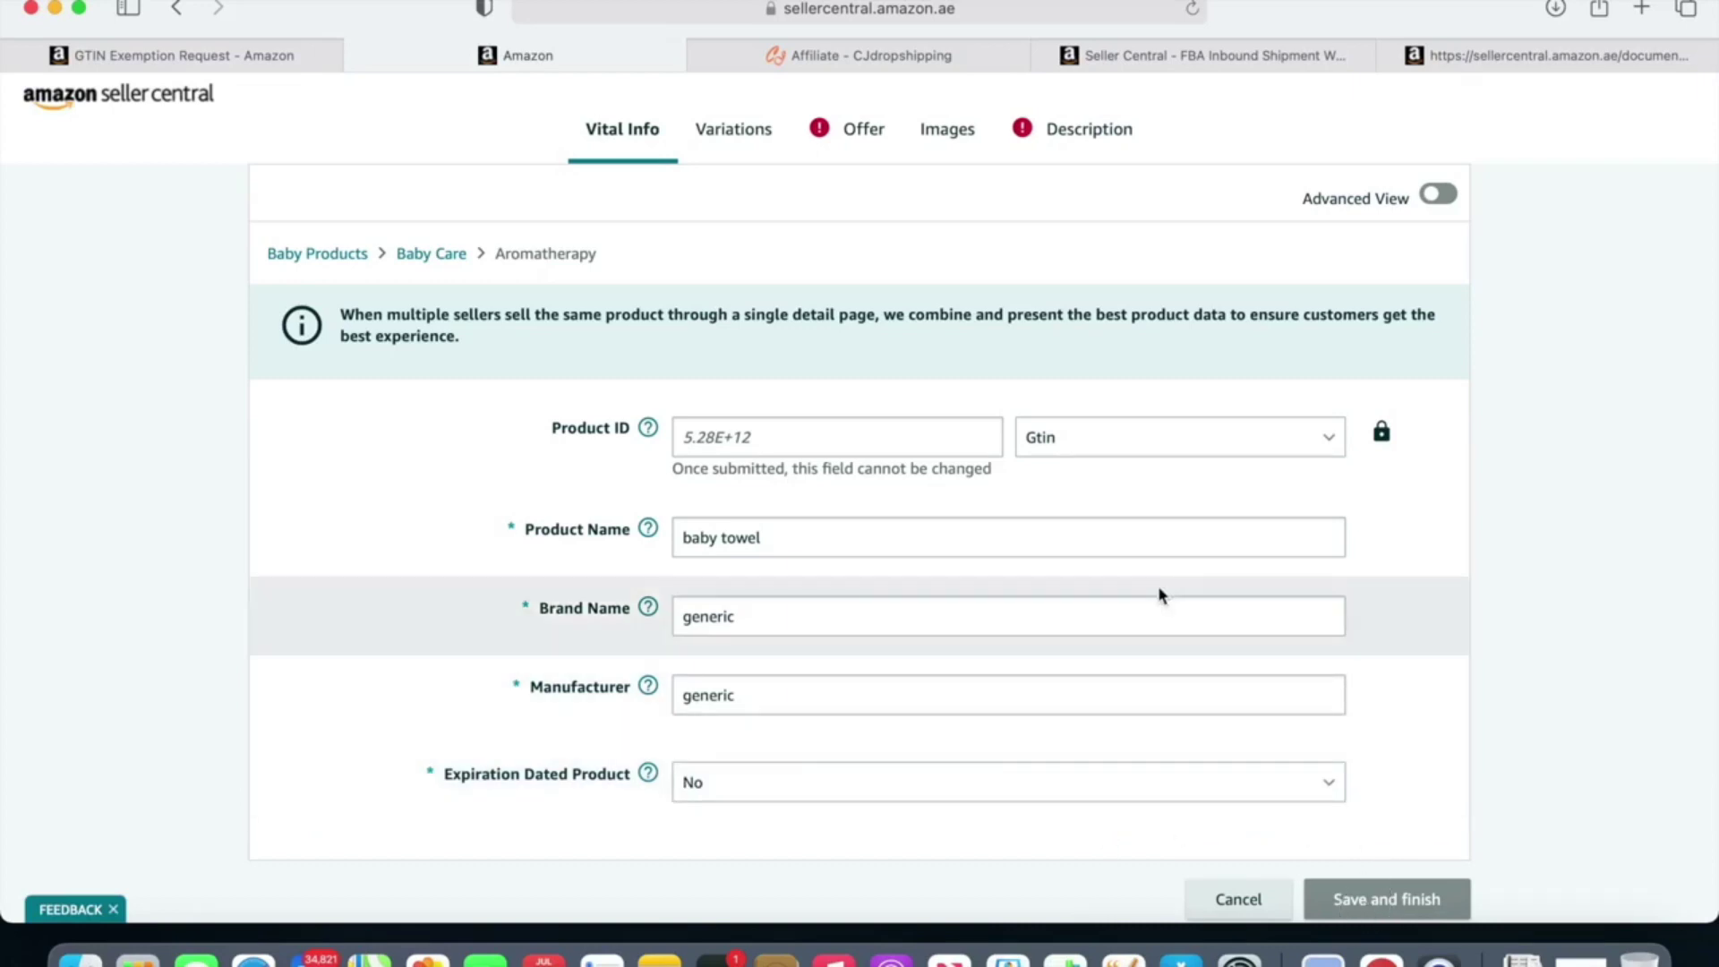
Step: Examine the available variation themes for the baby towel listing without choosing one
left_click(734, 129)
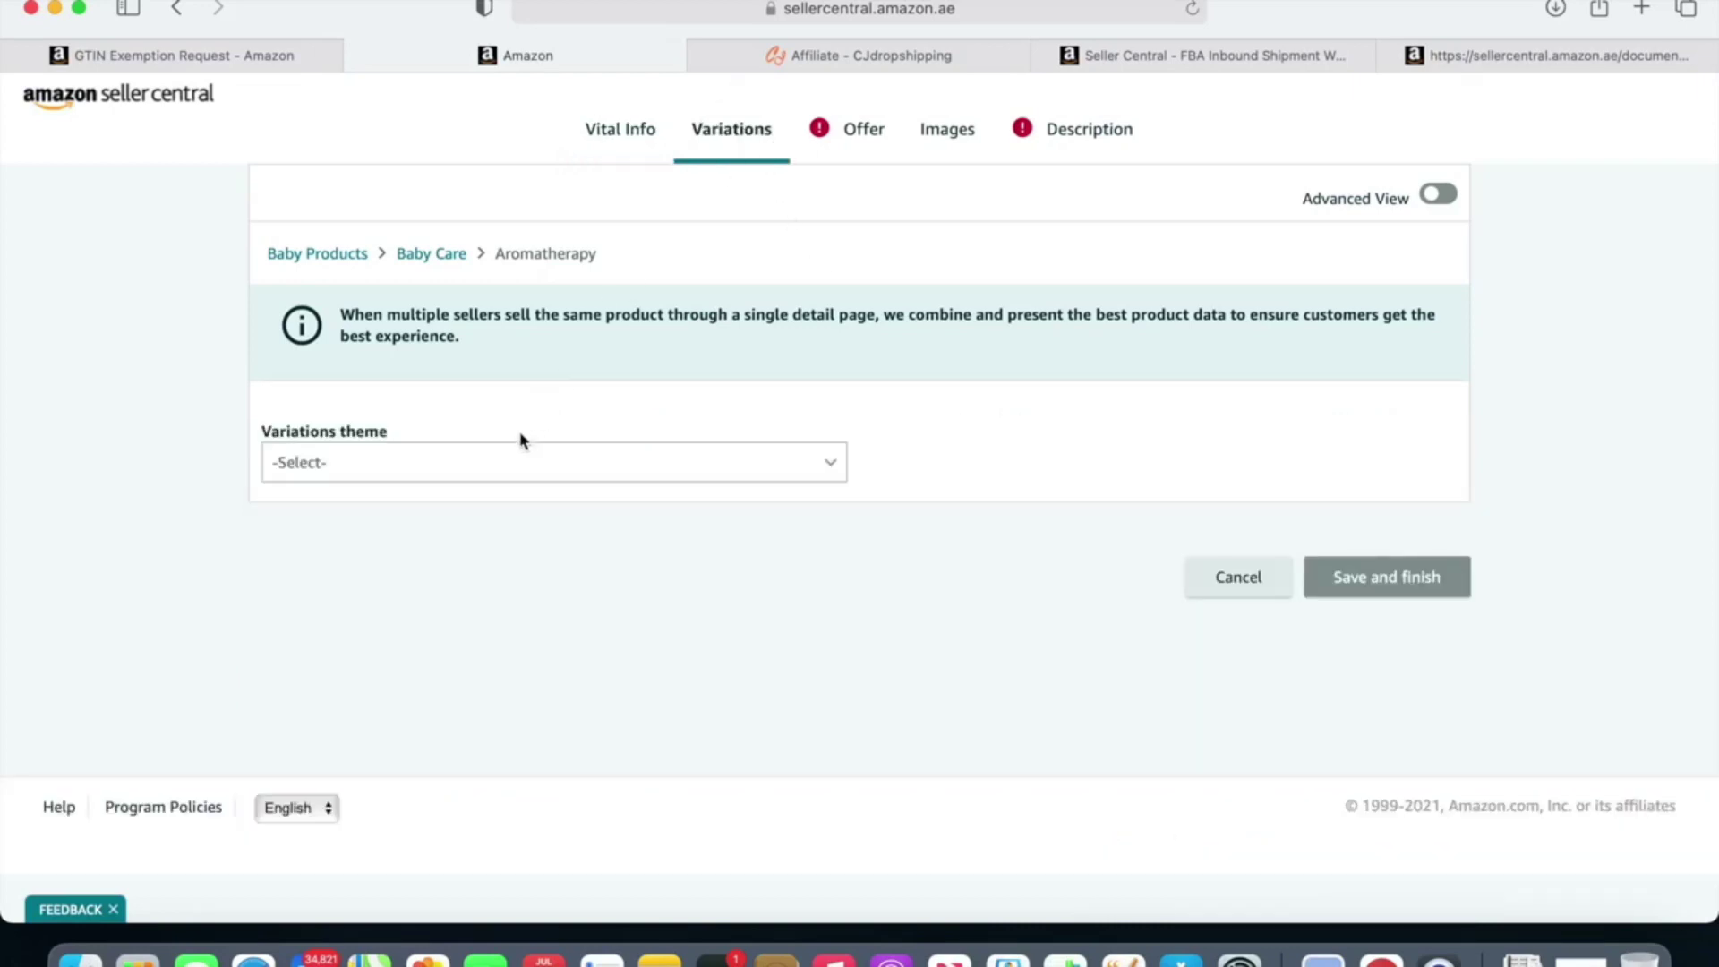
left_click(502, 473)
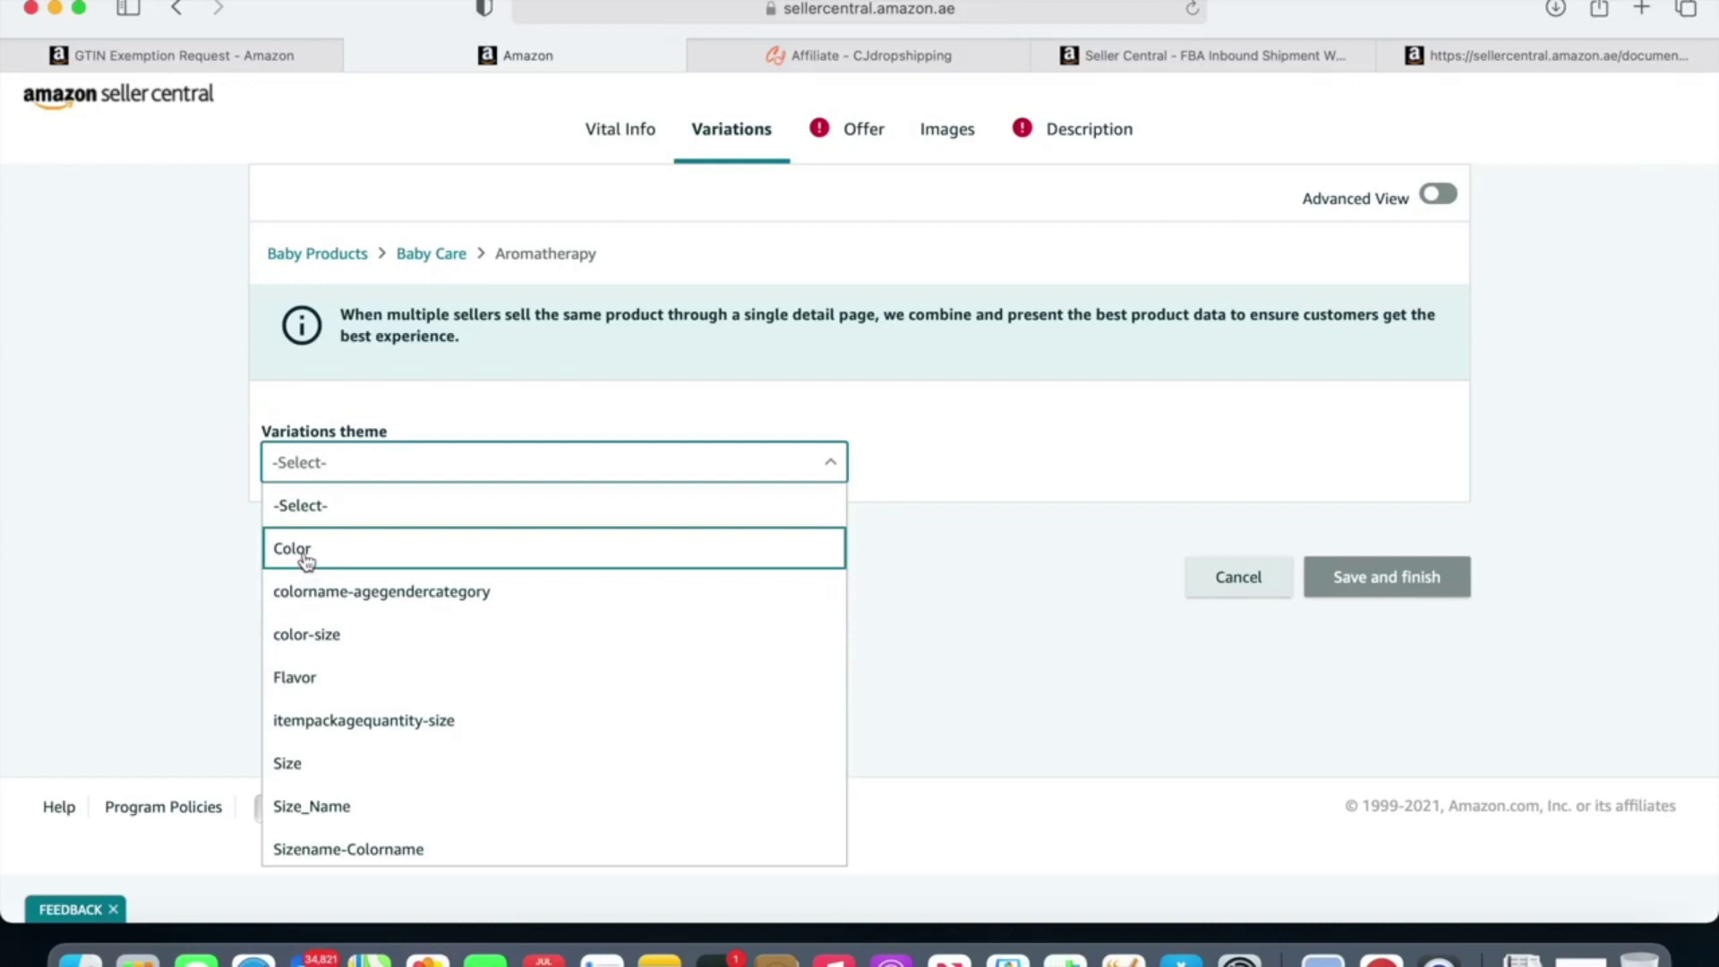
left_click(530, 391)
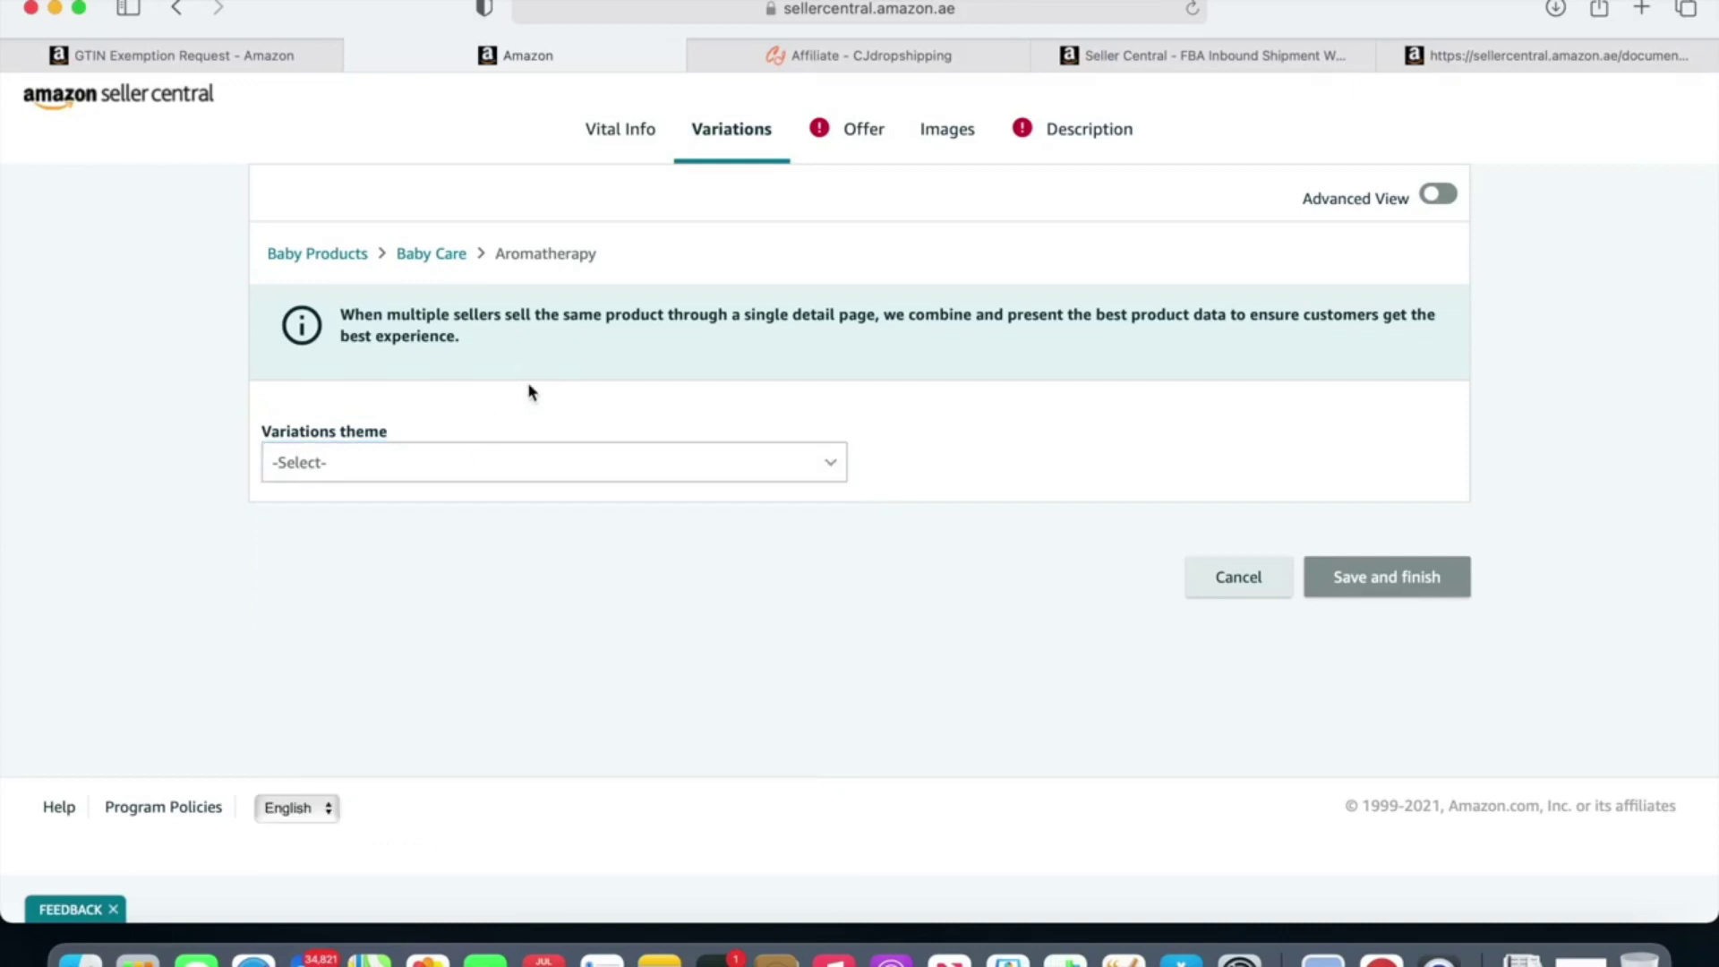
Step: Set the price to AED 30 in the listing's offer details
left_click(842, 150)
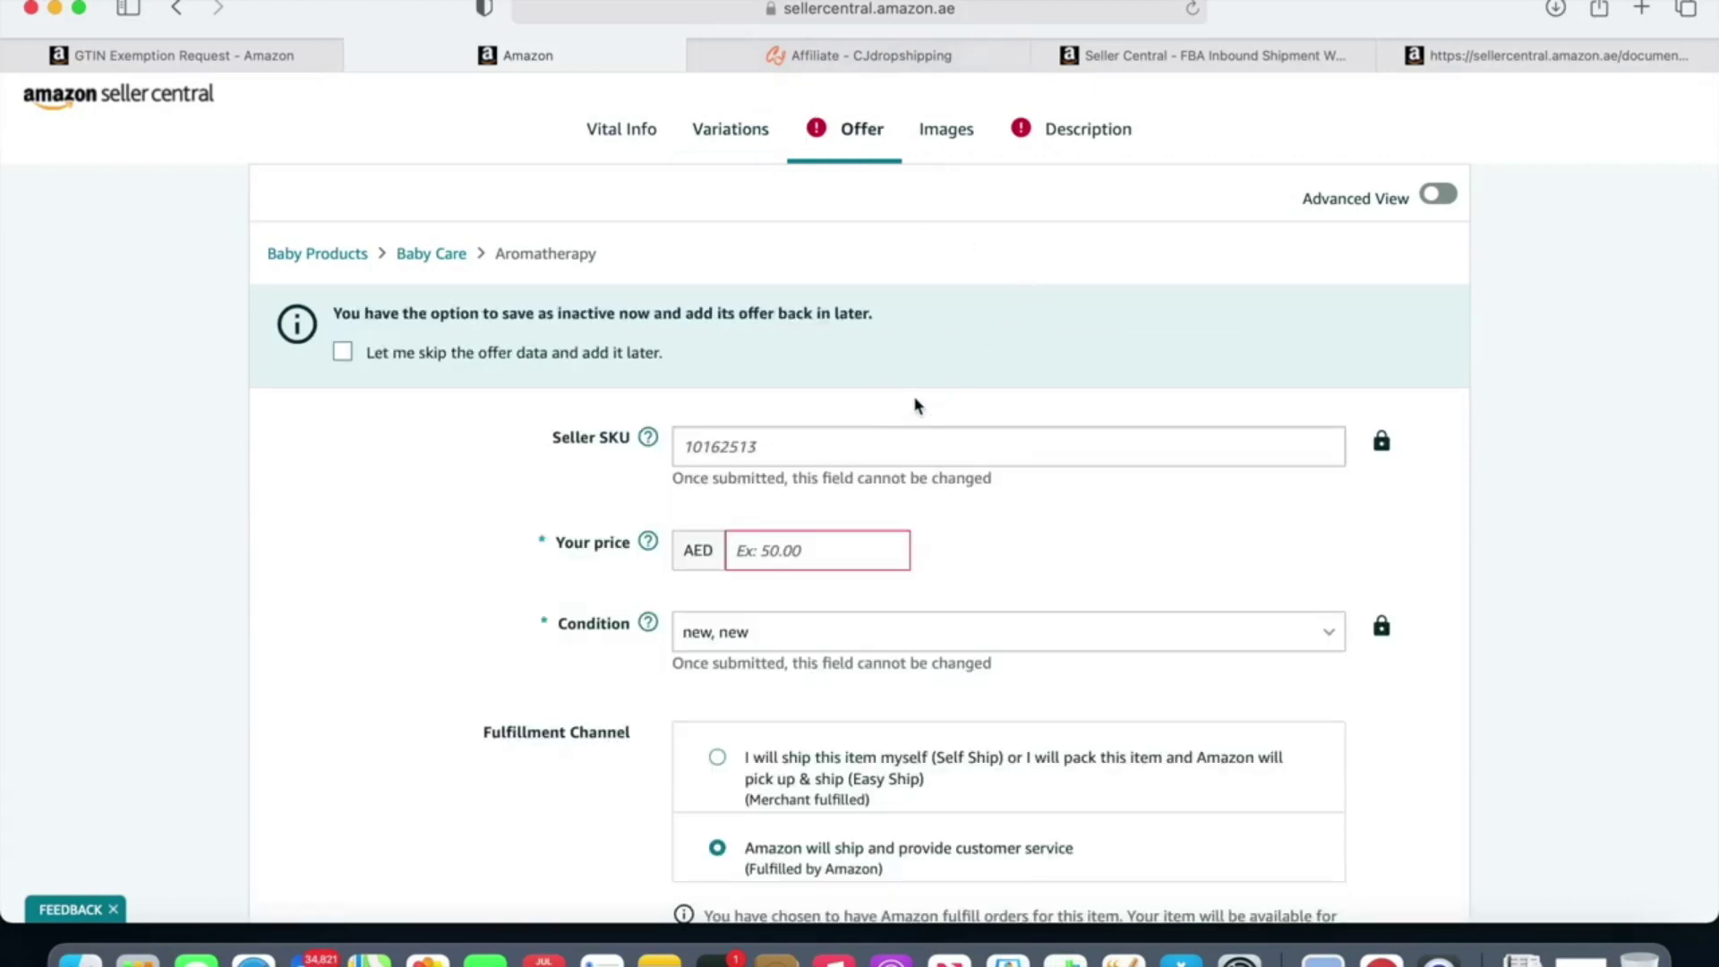
scroll(917, 406, "down", 5)
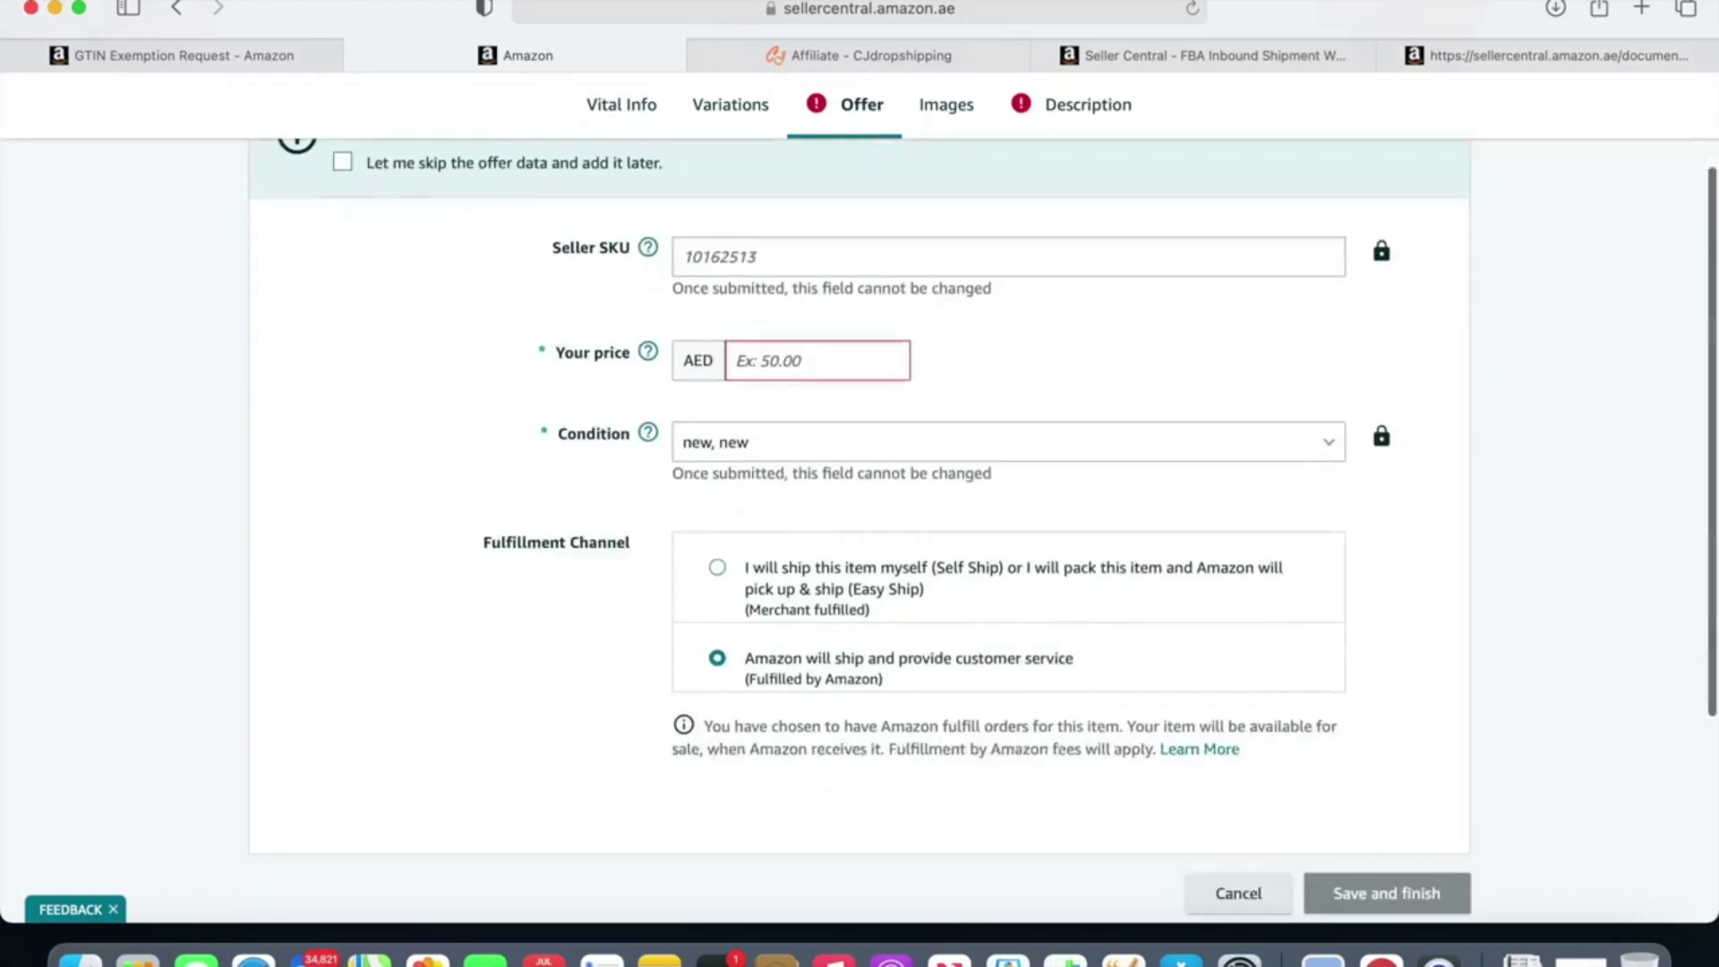
left_click(788, 322)
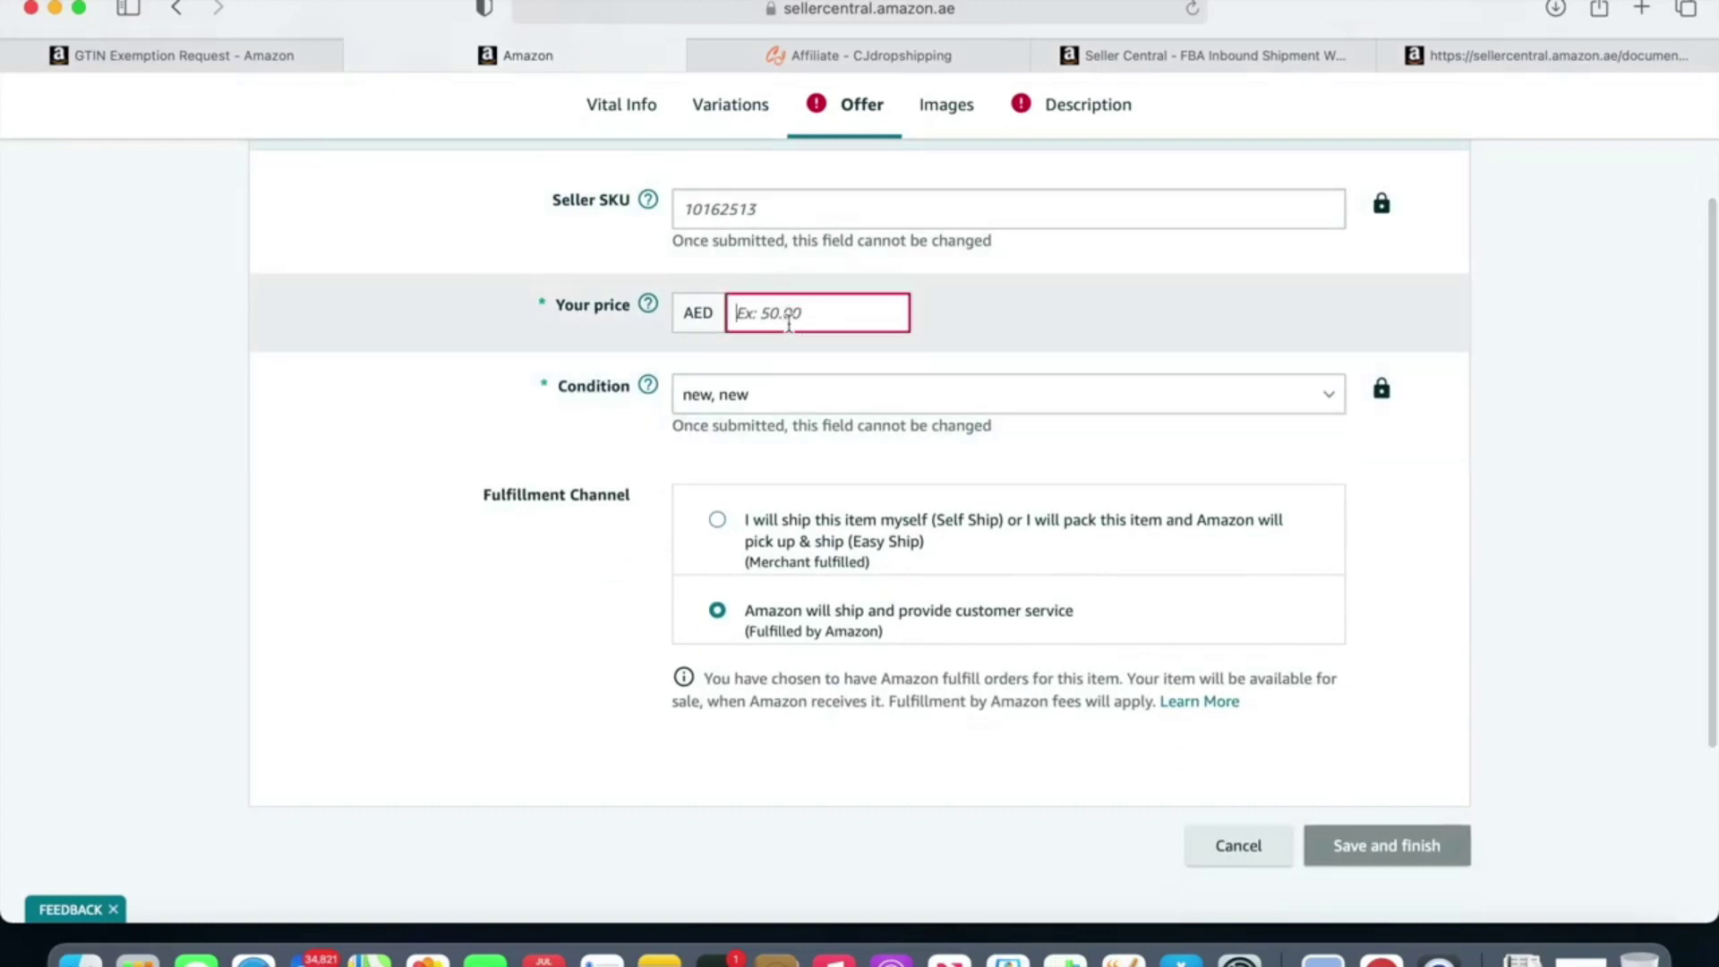
type("30")
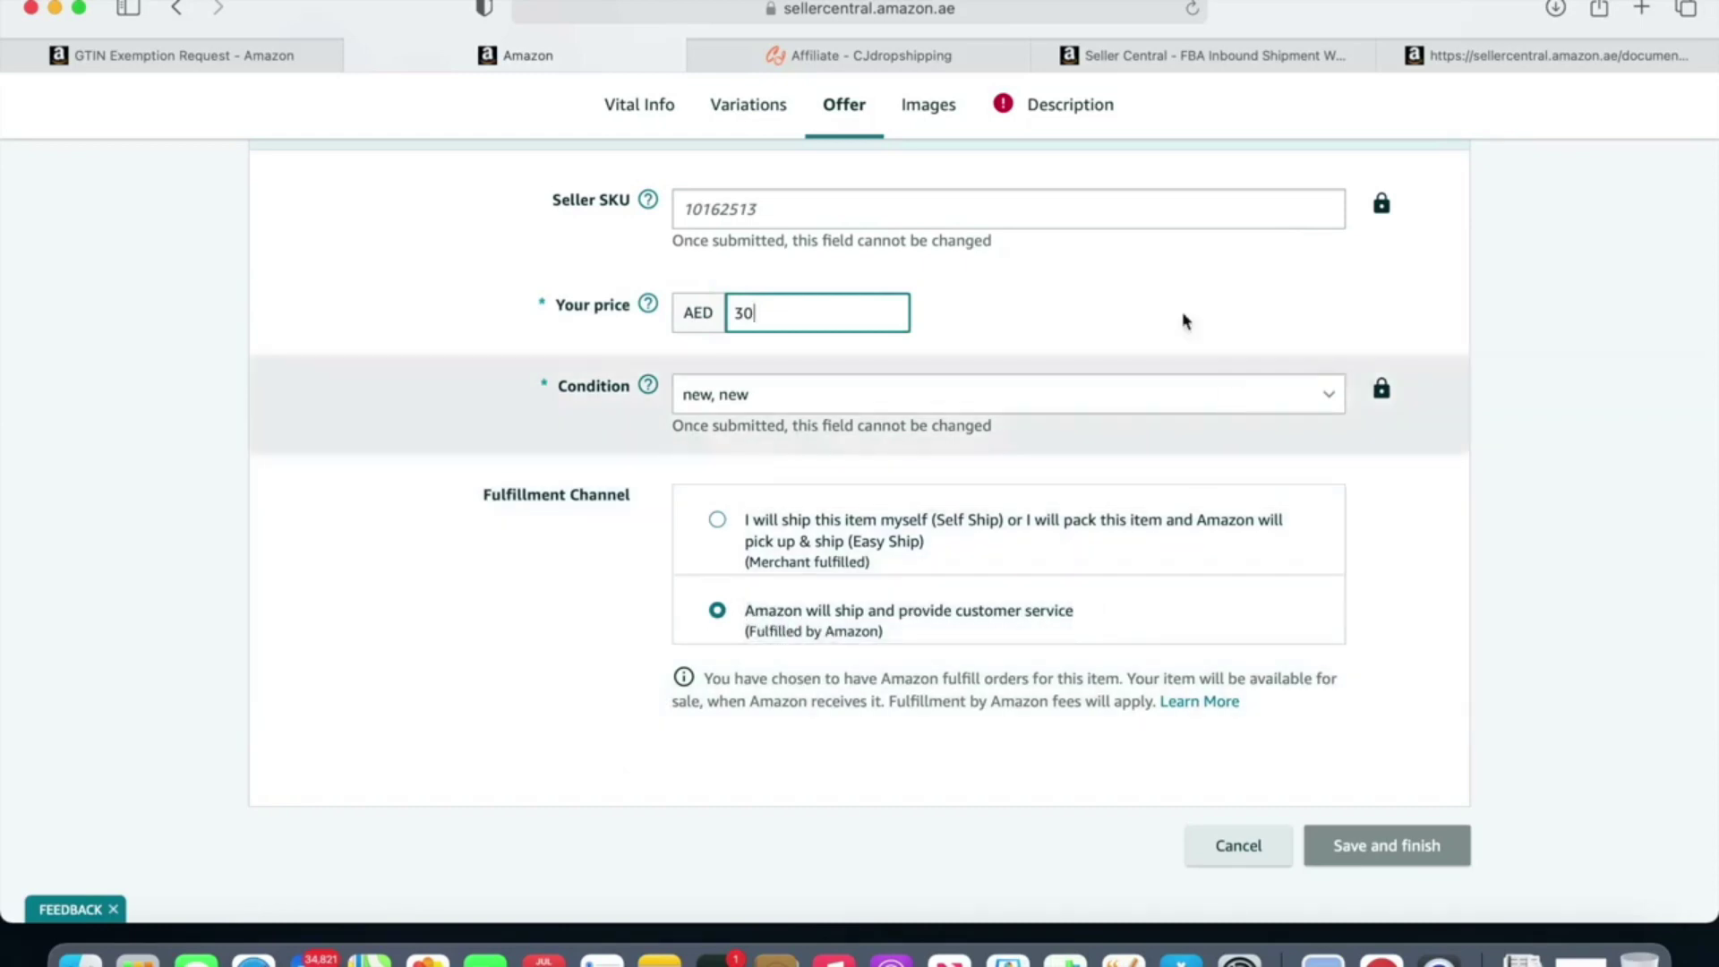
Step: Review the listing's image upload section and enter "baby towel" as the product description
left_click(951, 114)
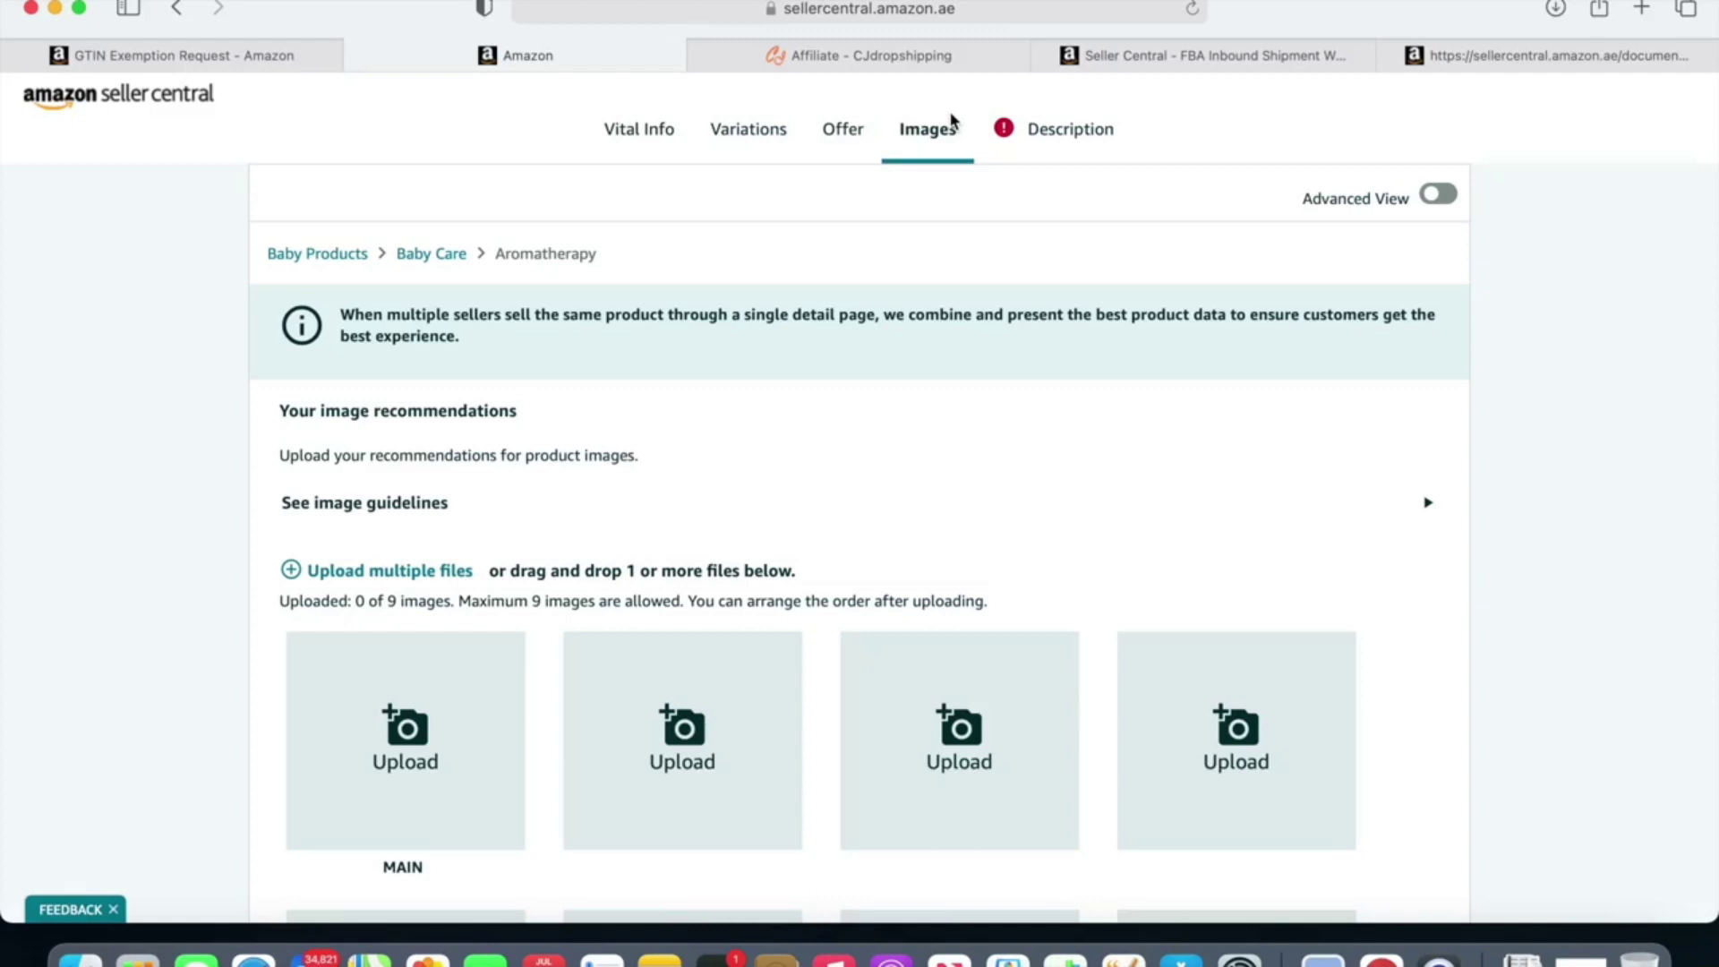
left_click(1044, 143)
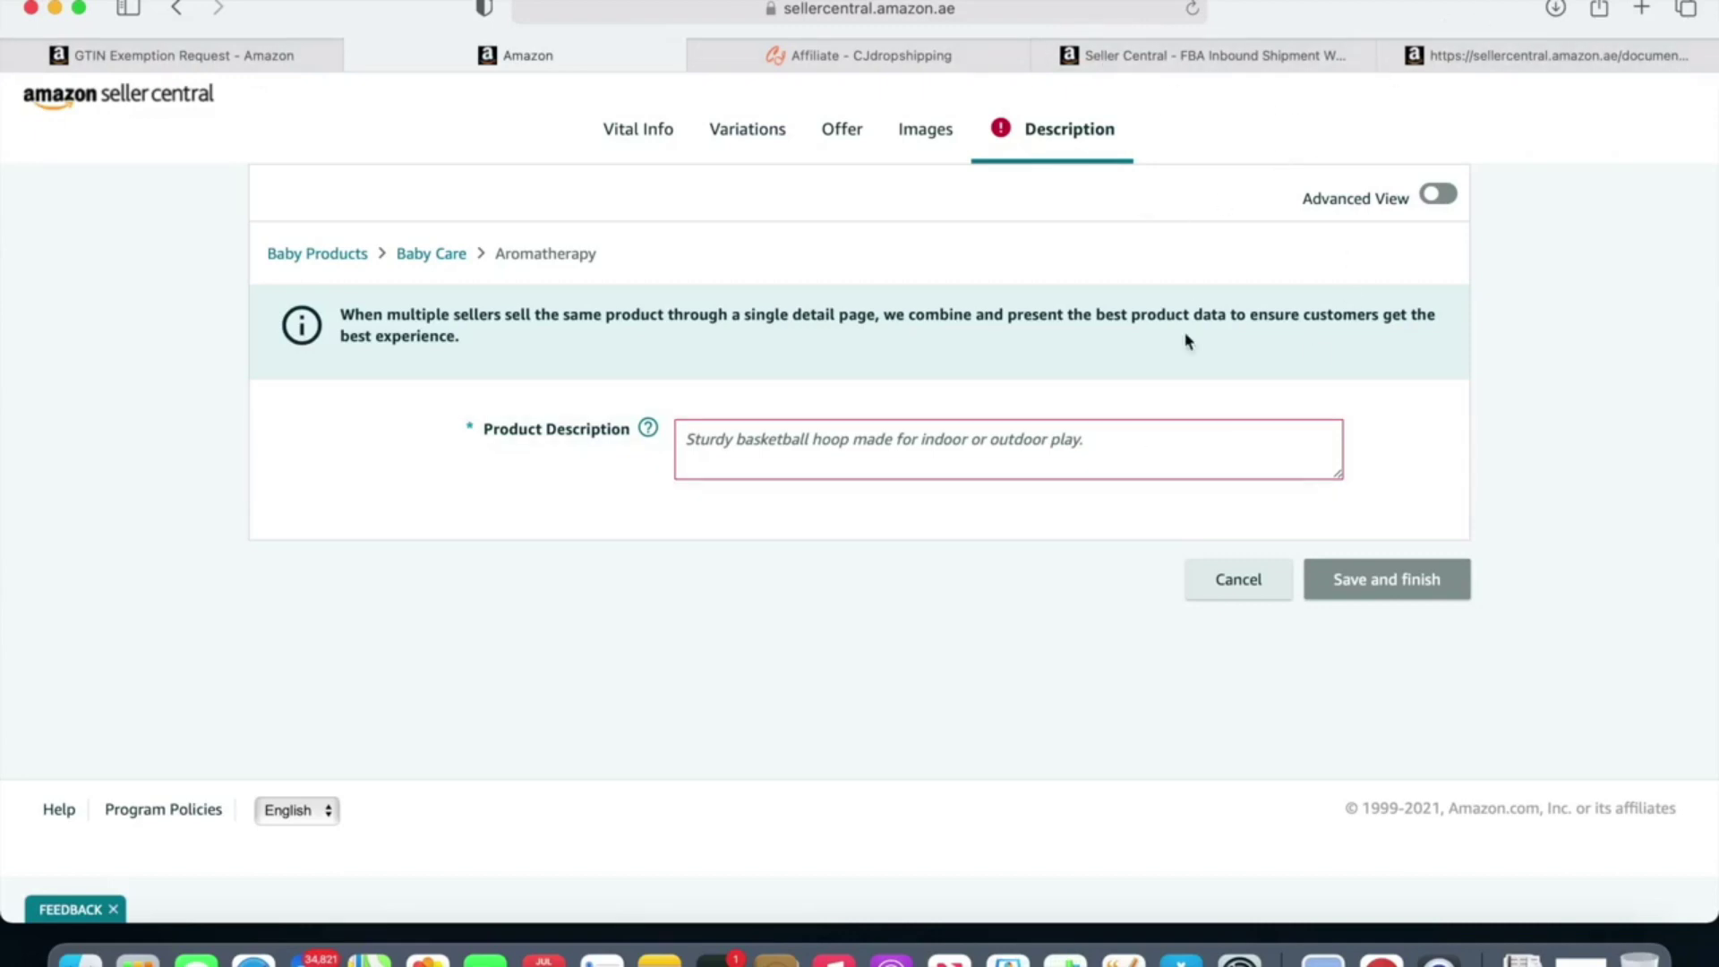
left_click(956, 471)
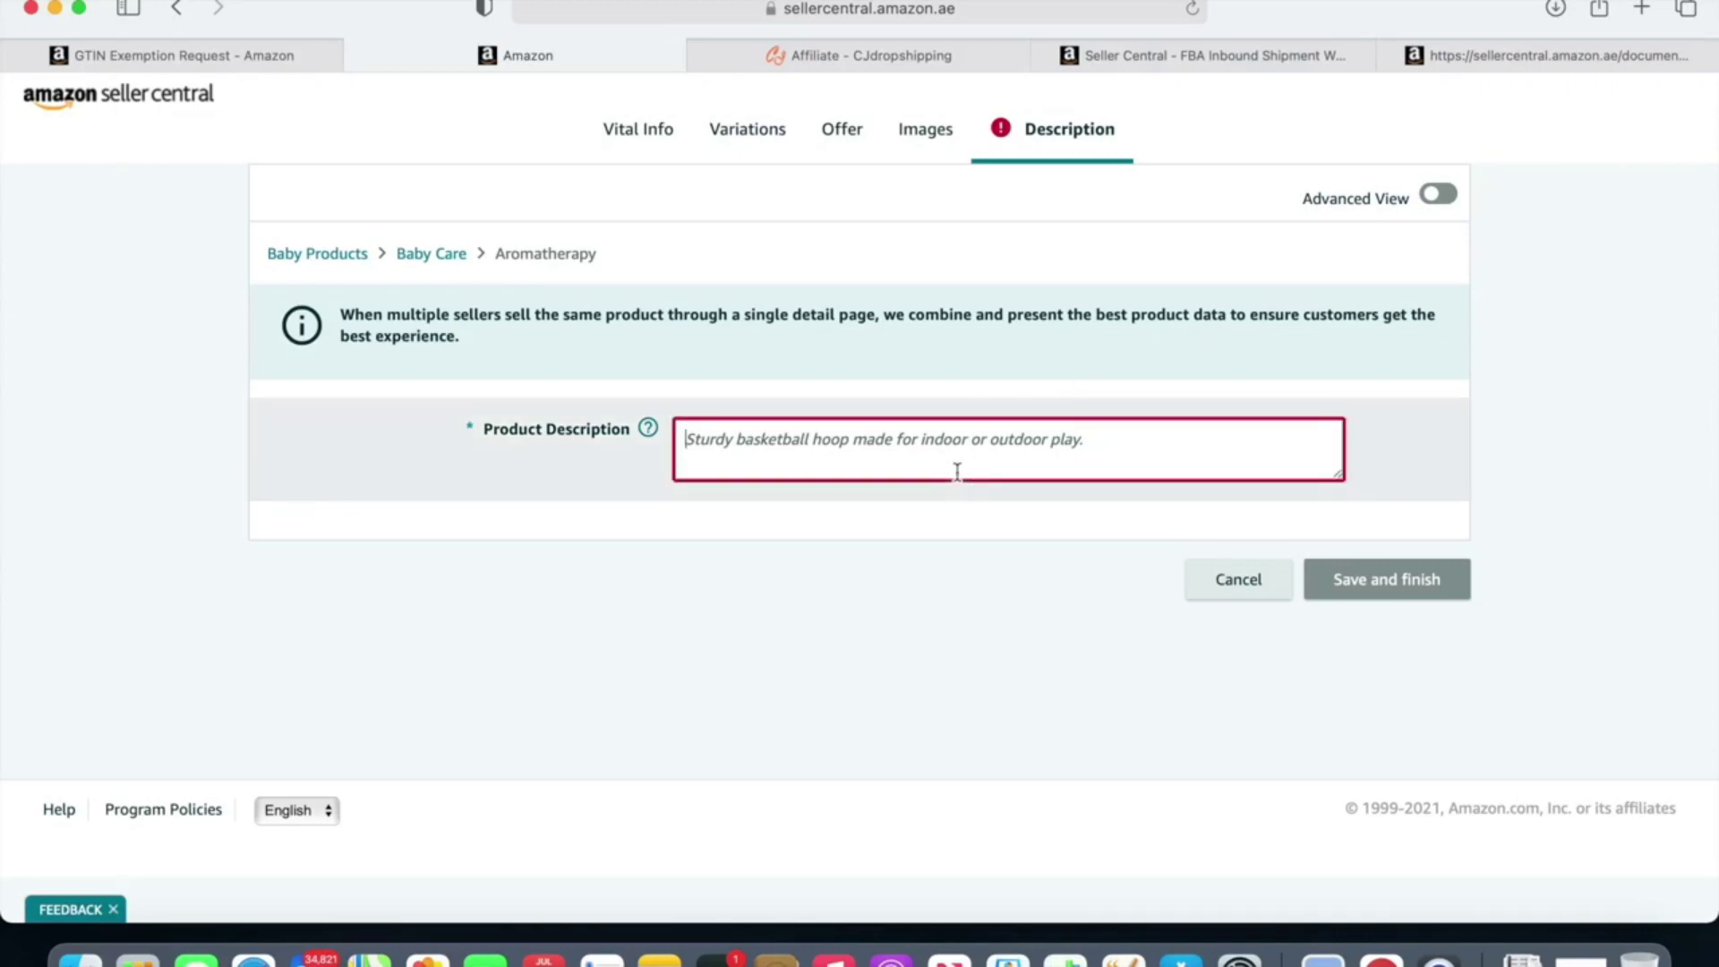
type("baby t")
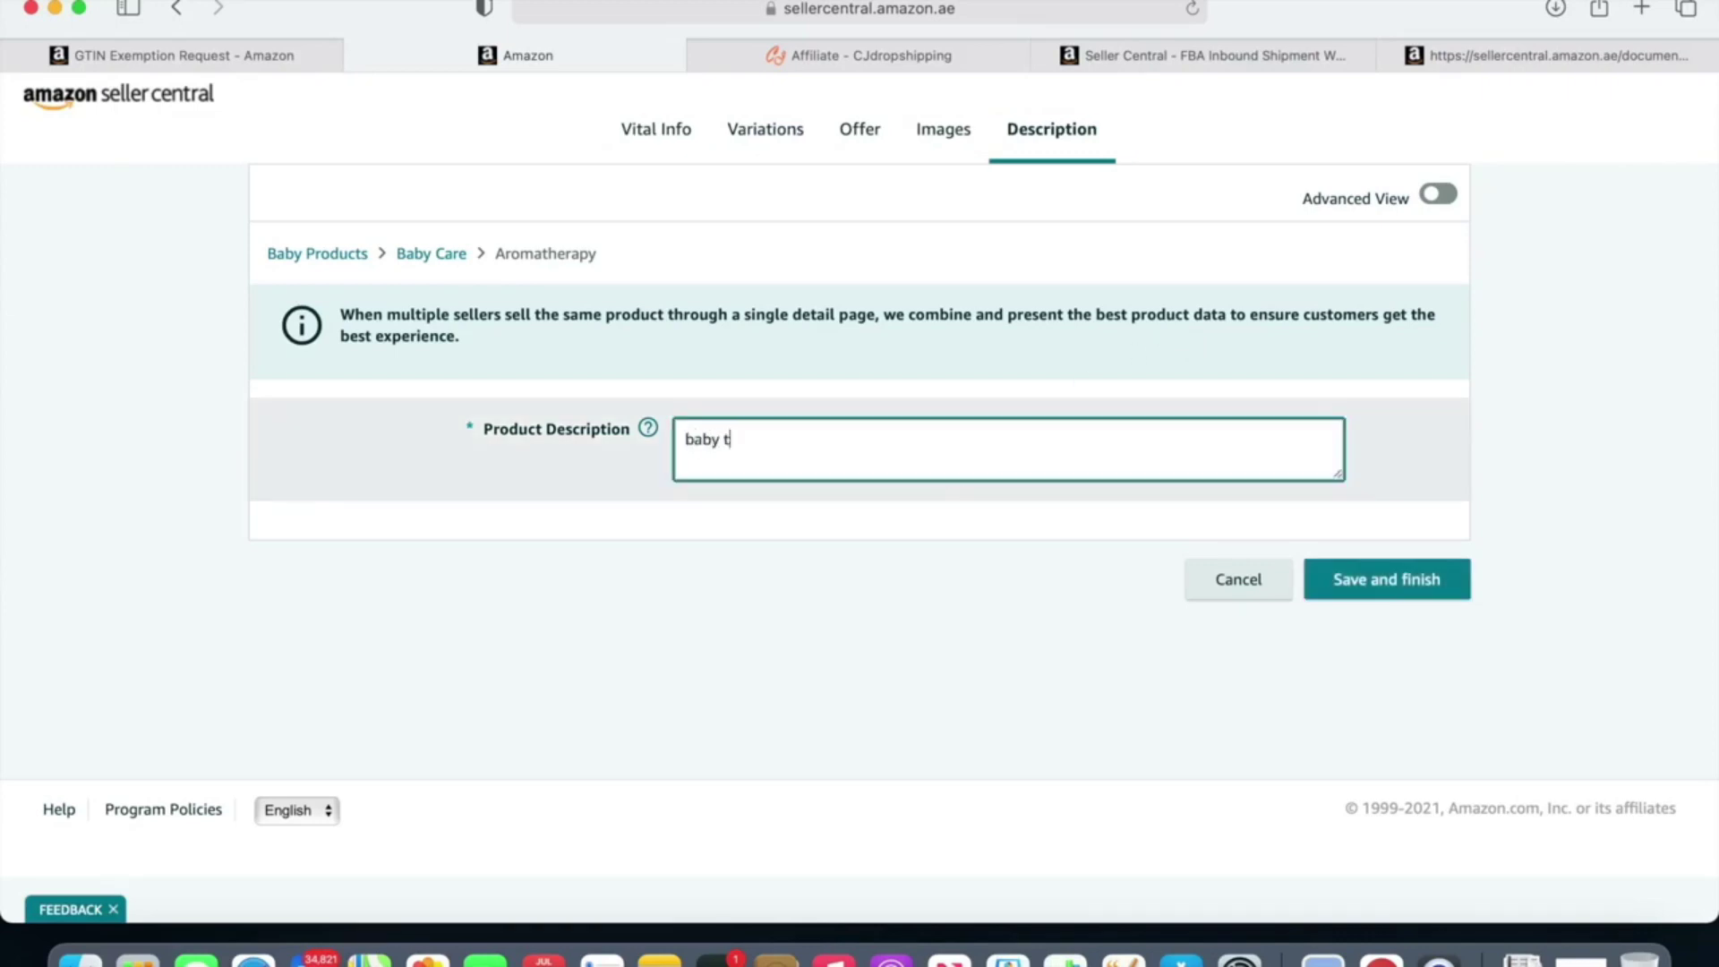
type("owel")
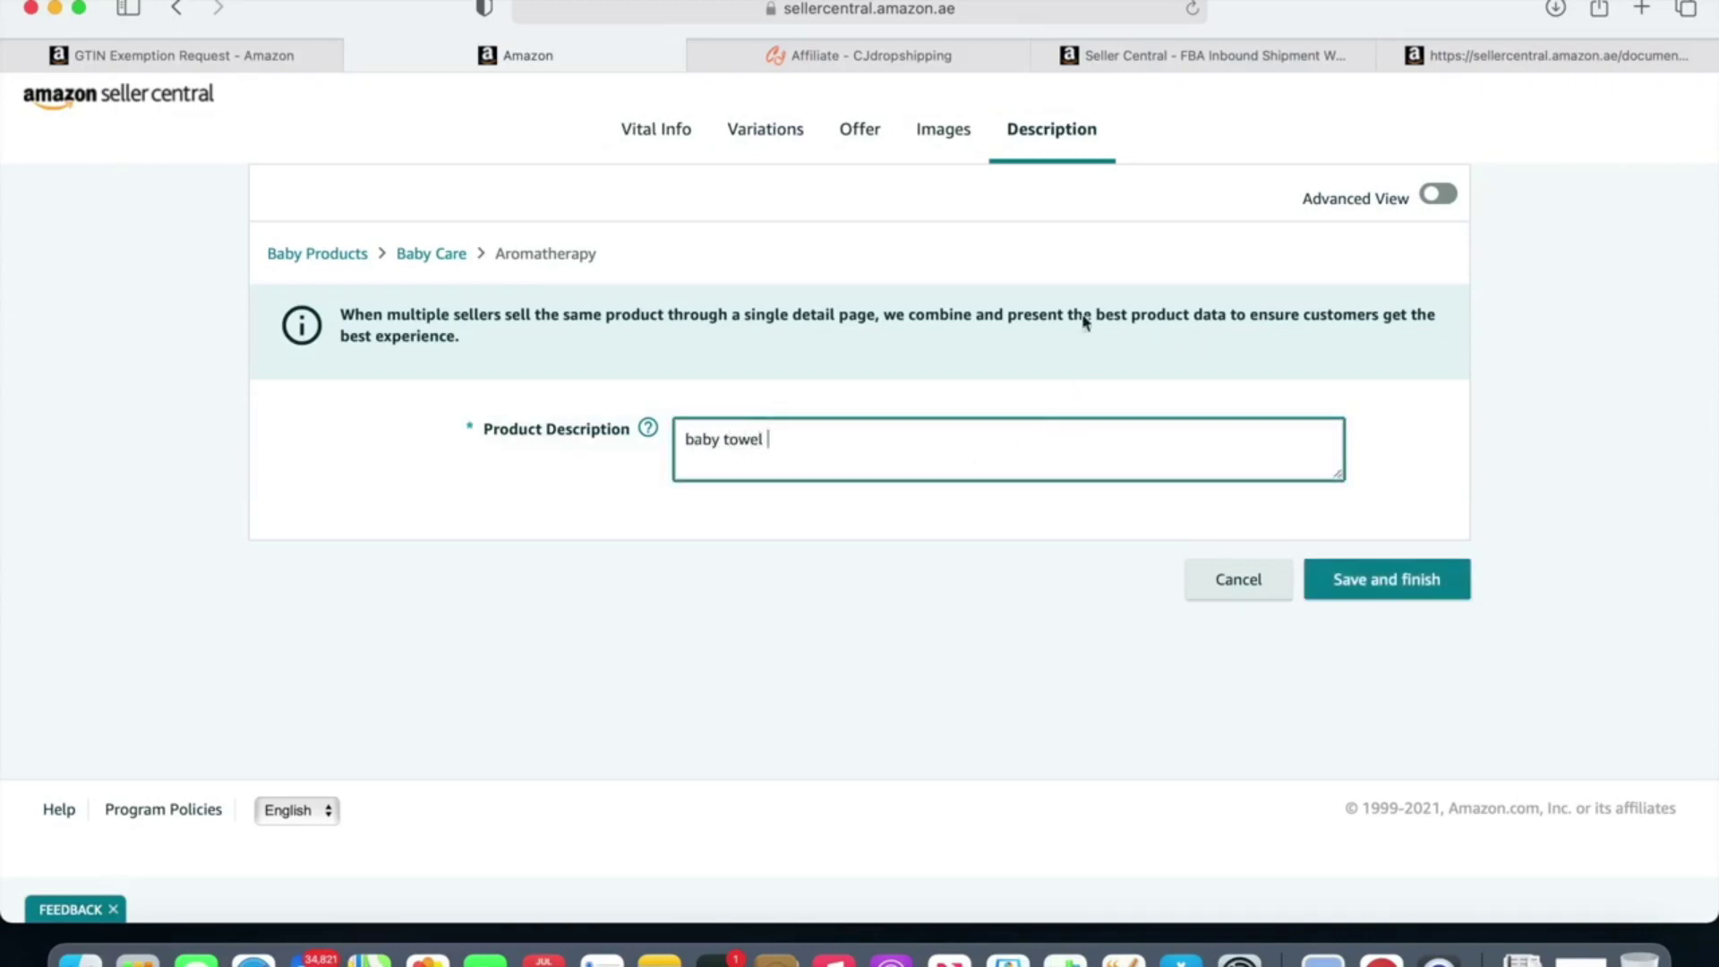
Step: Turn on the advanced view of the listing form and open its keywords section
left_click(1450, 197)
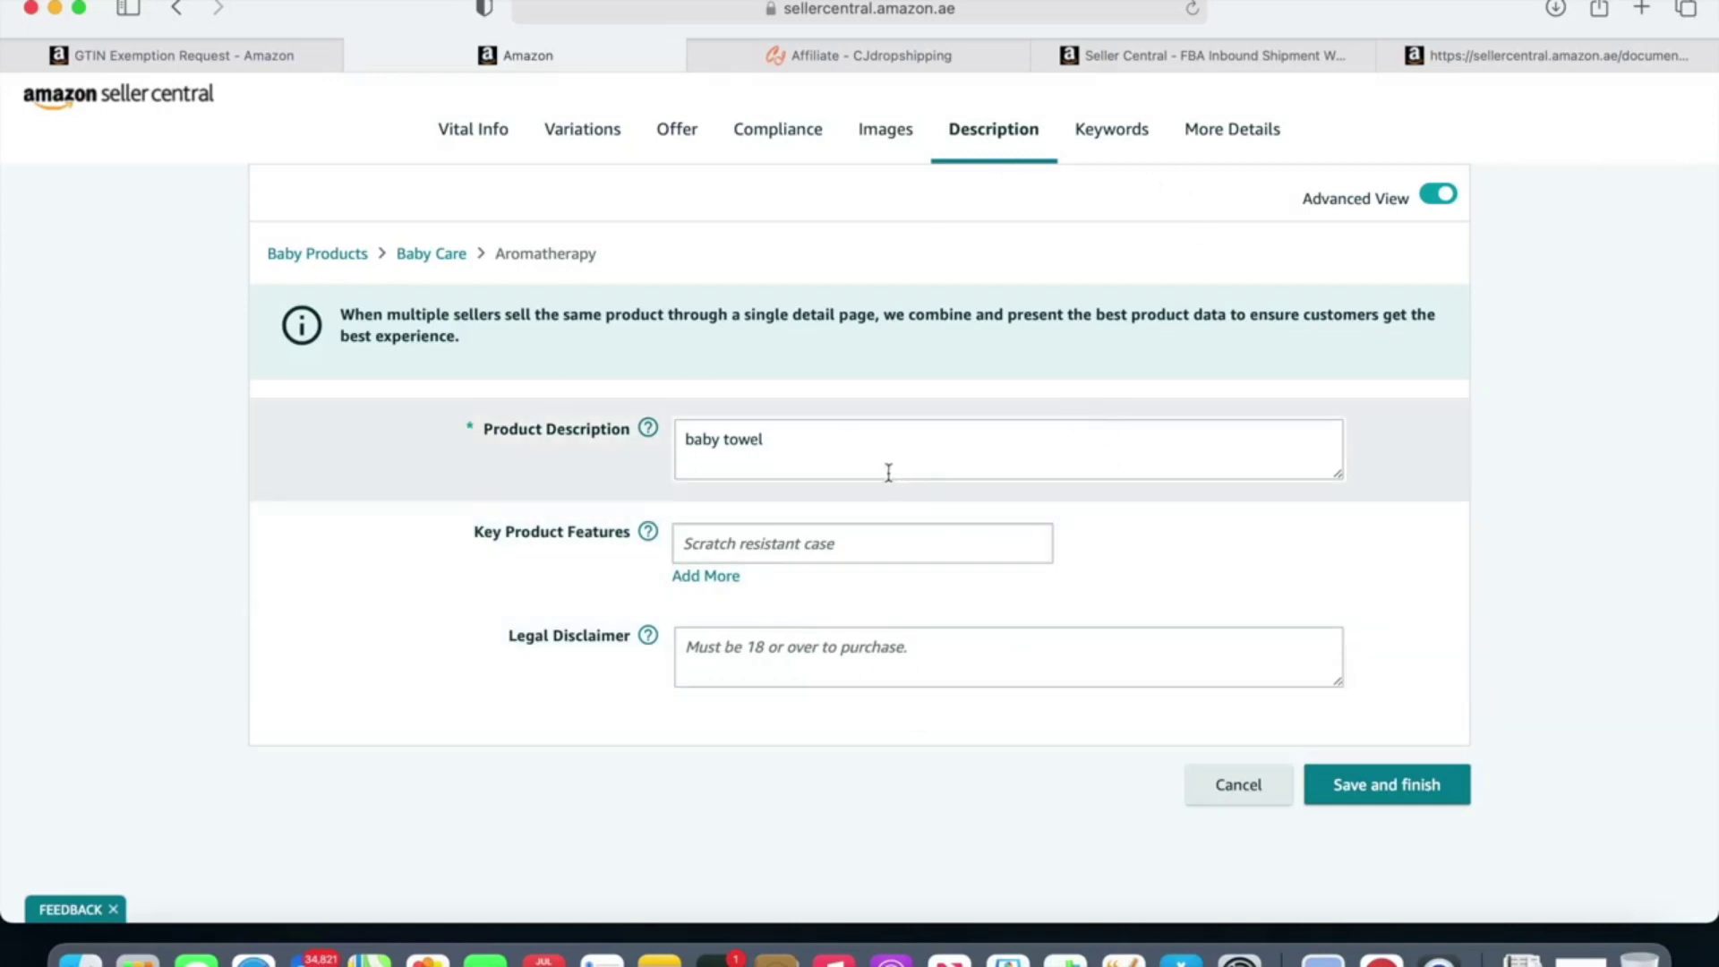
left_click(1115, 133)
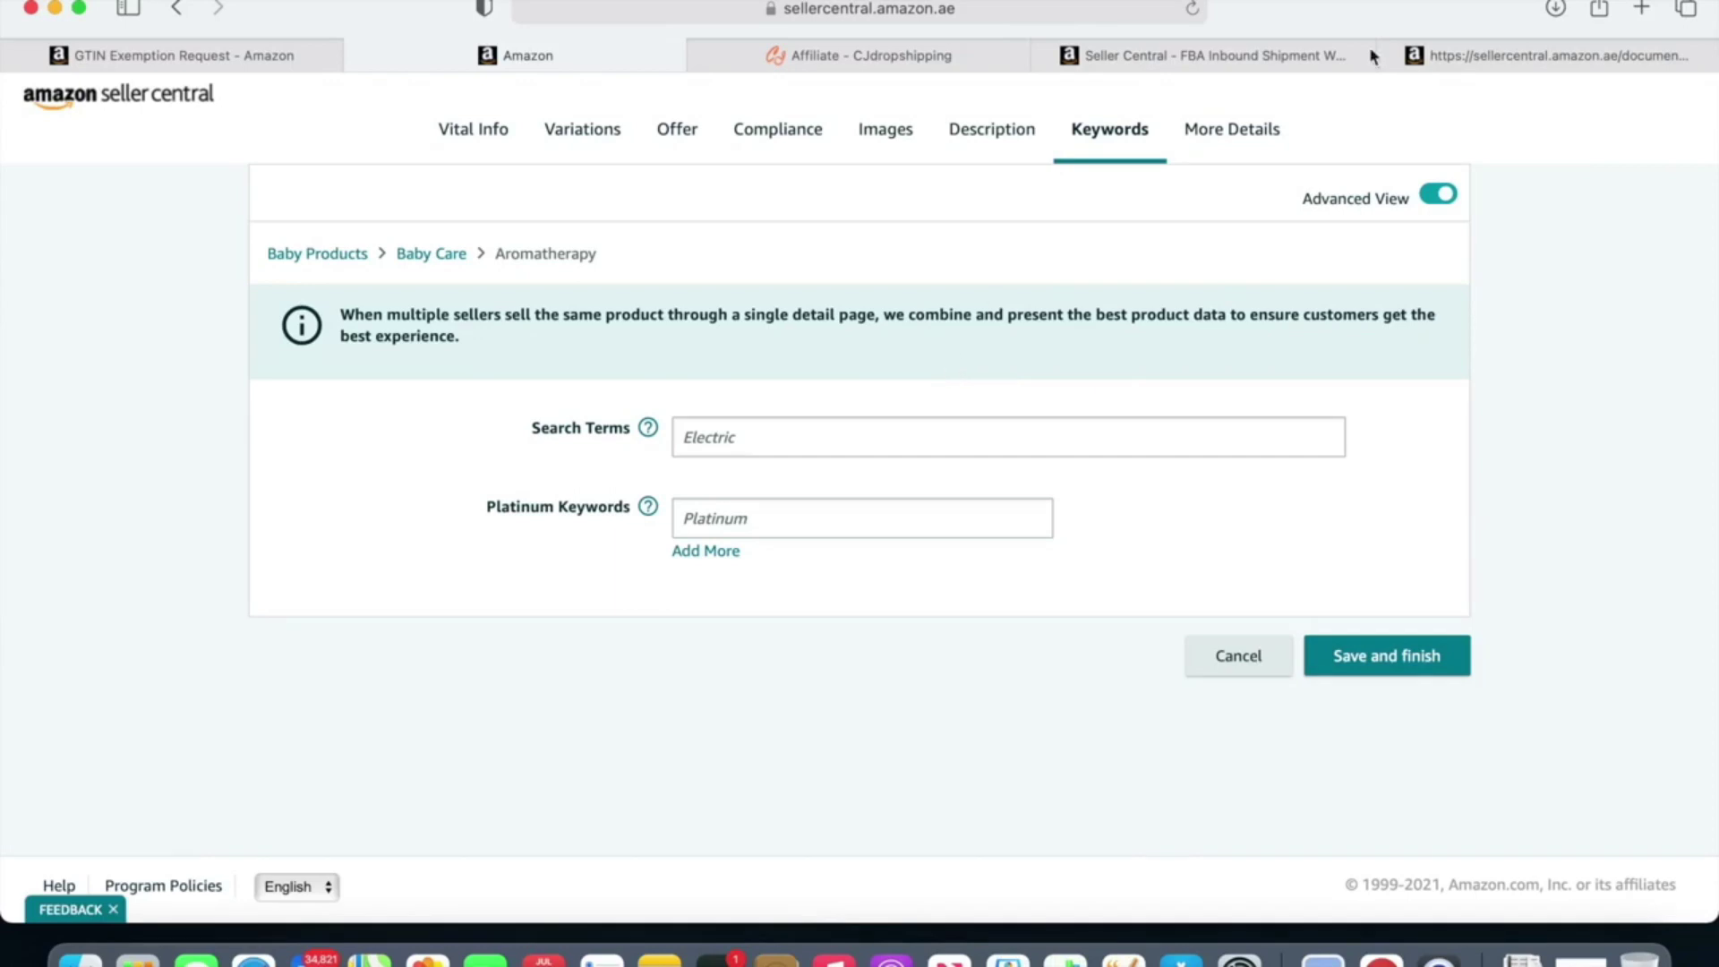
Step: Open junglescout.com in a new browser tab and go to the Keyword Scout tool
left_click(1640, 9)
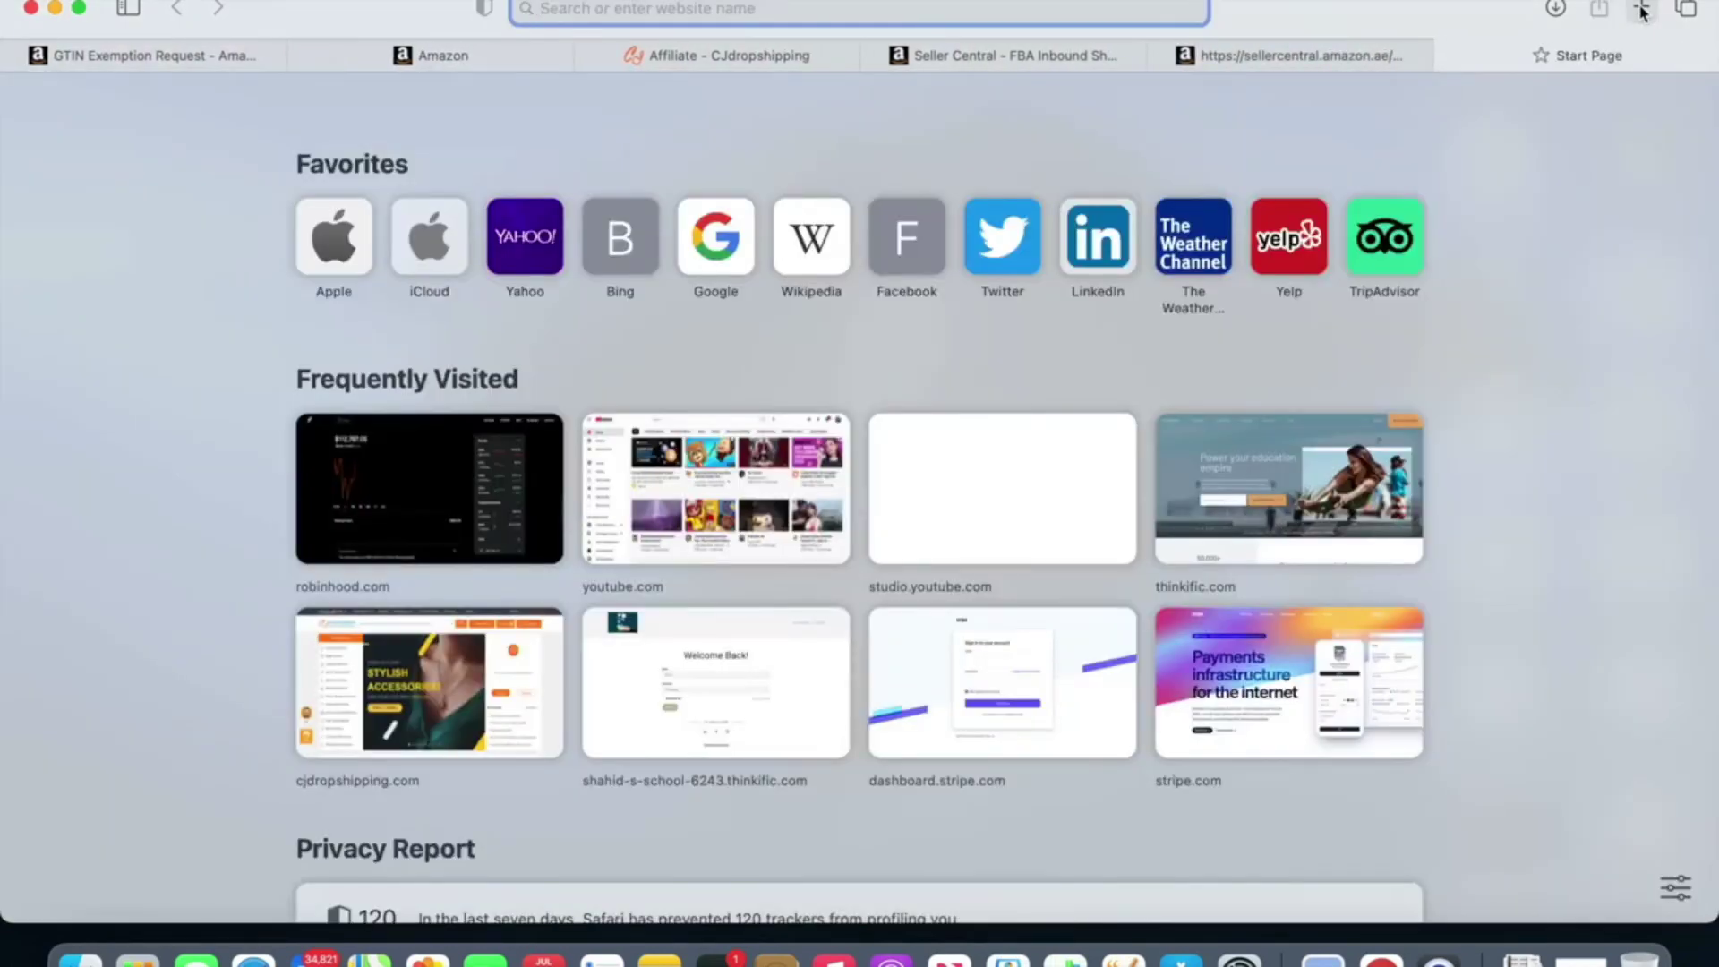
type("junglescout.com")
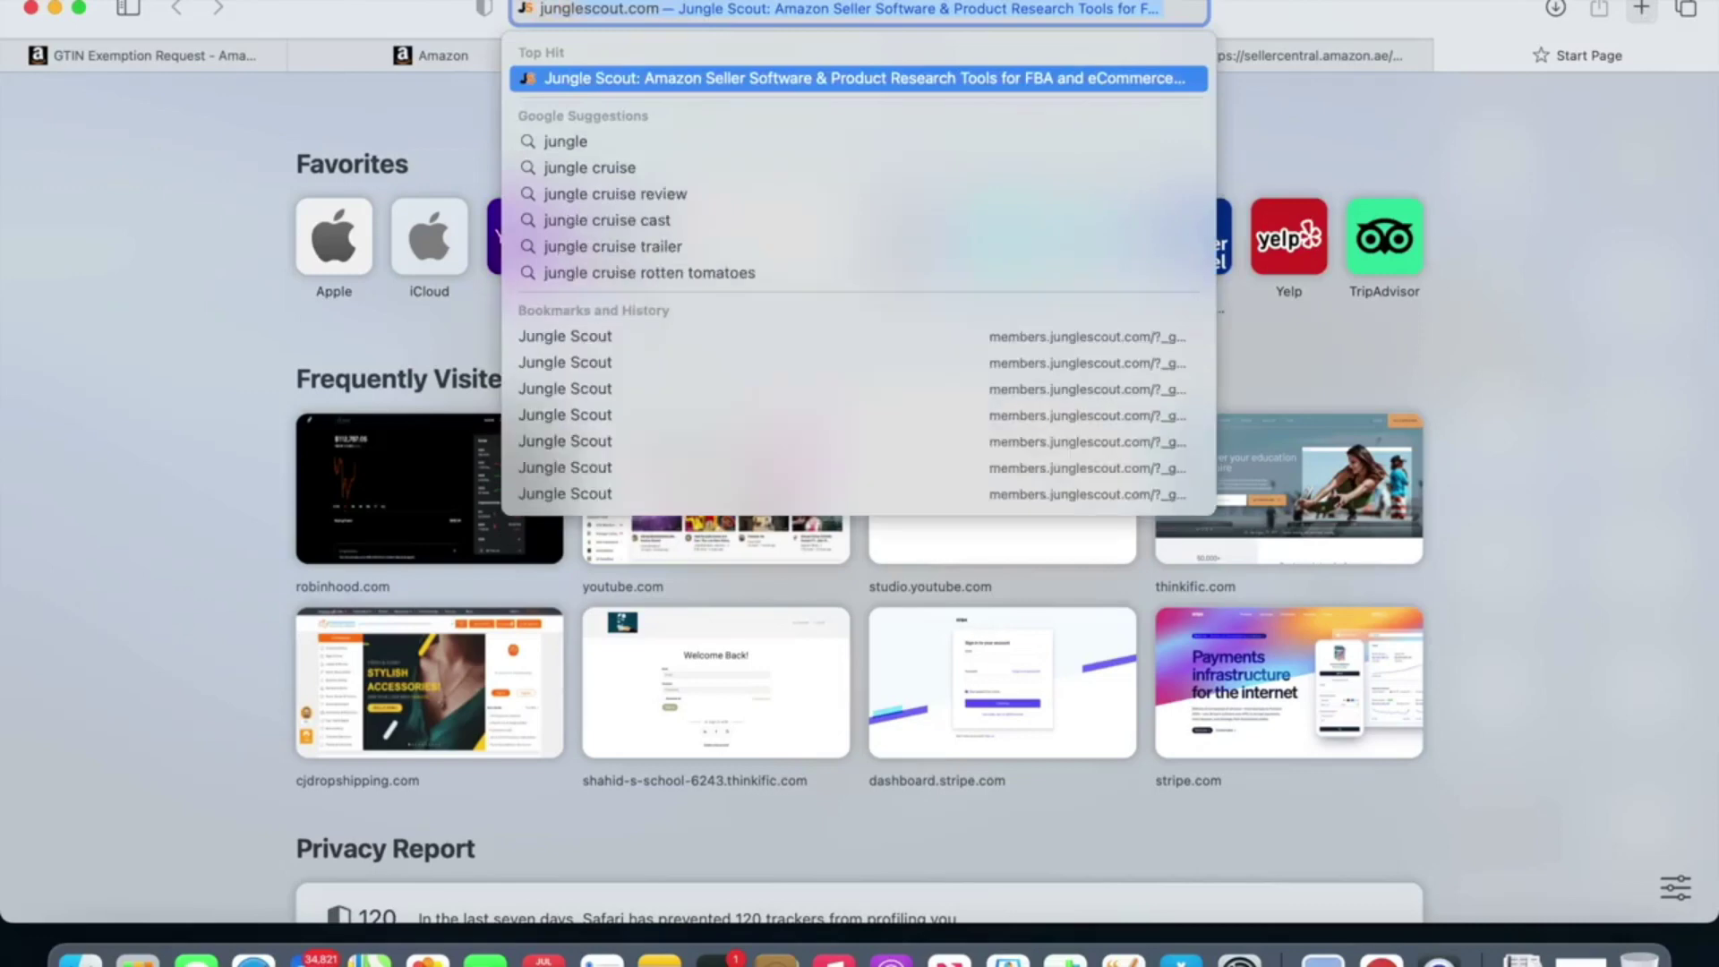
key("Return")
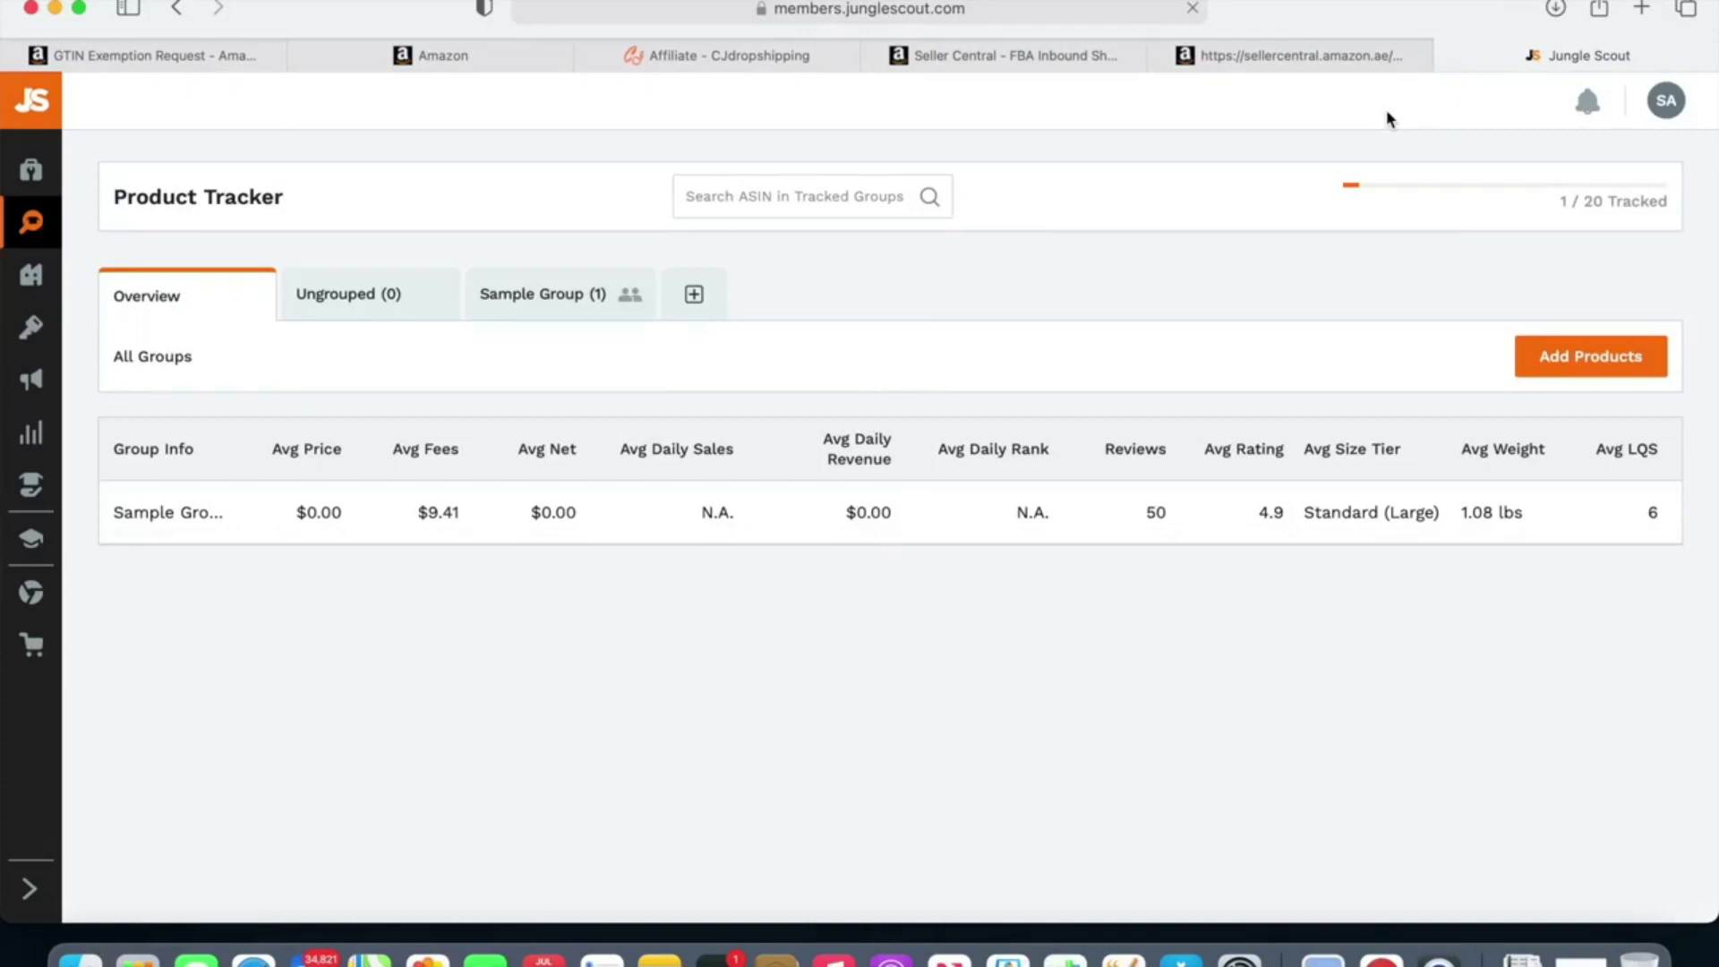
mouse_move(36, 354)
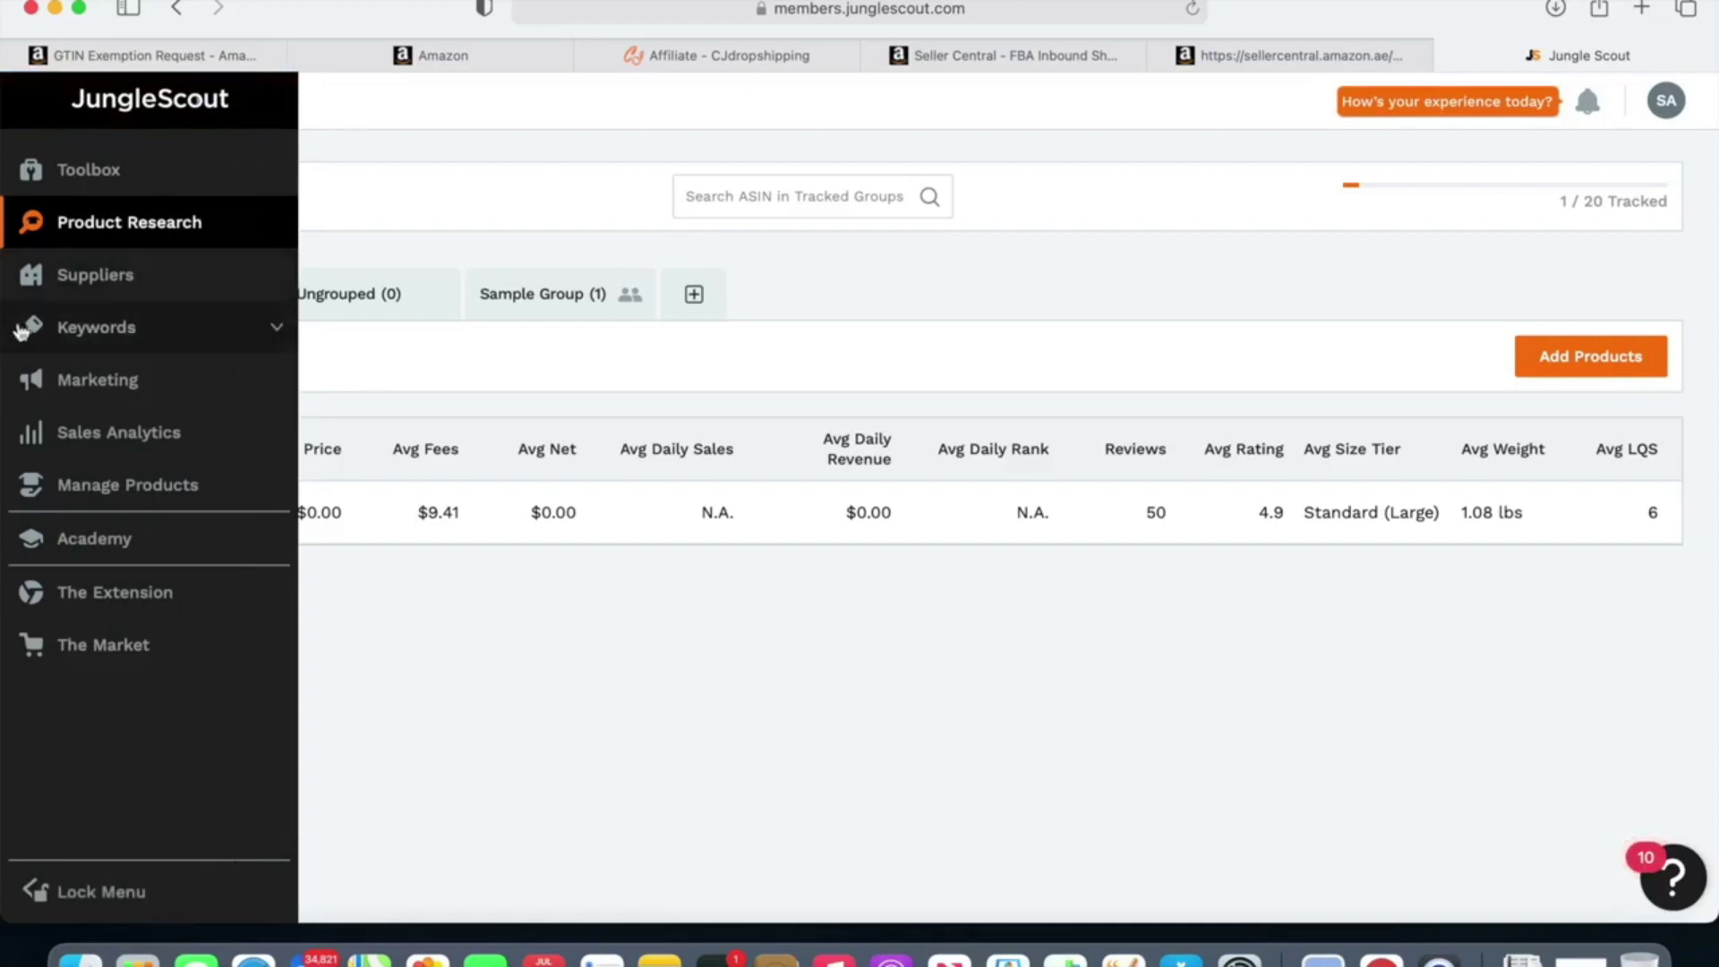
left_click(85, 333)
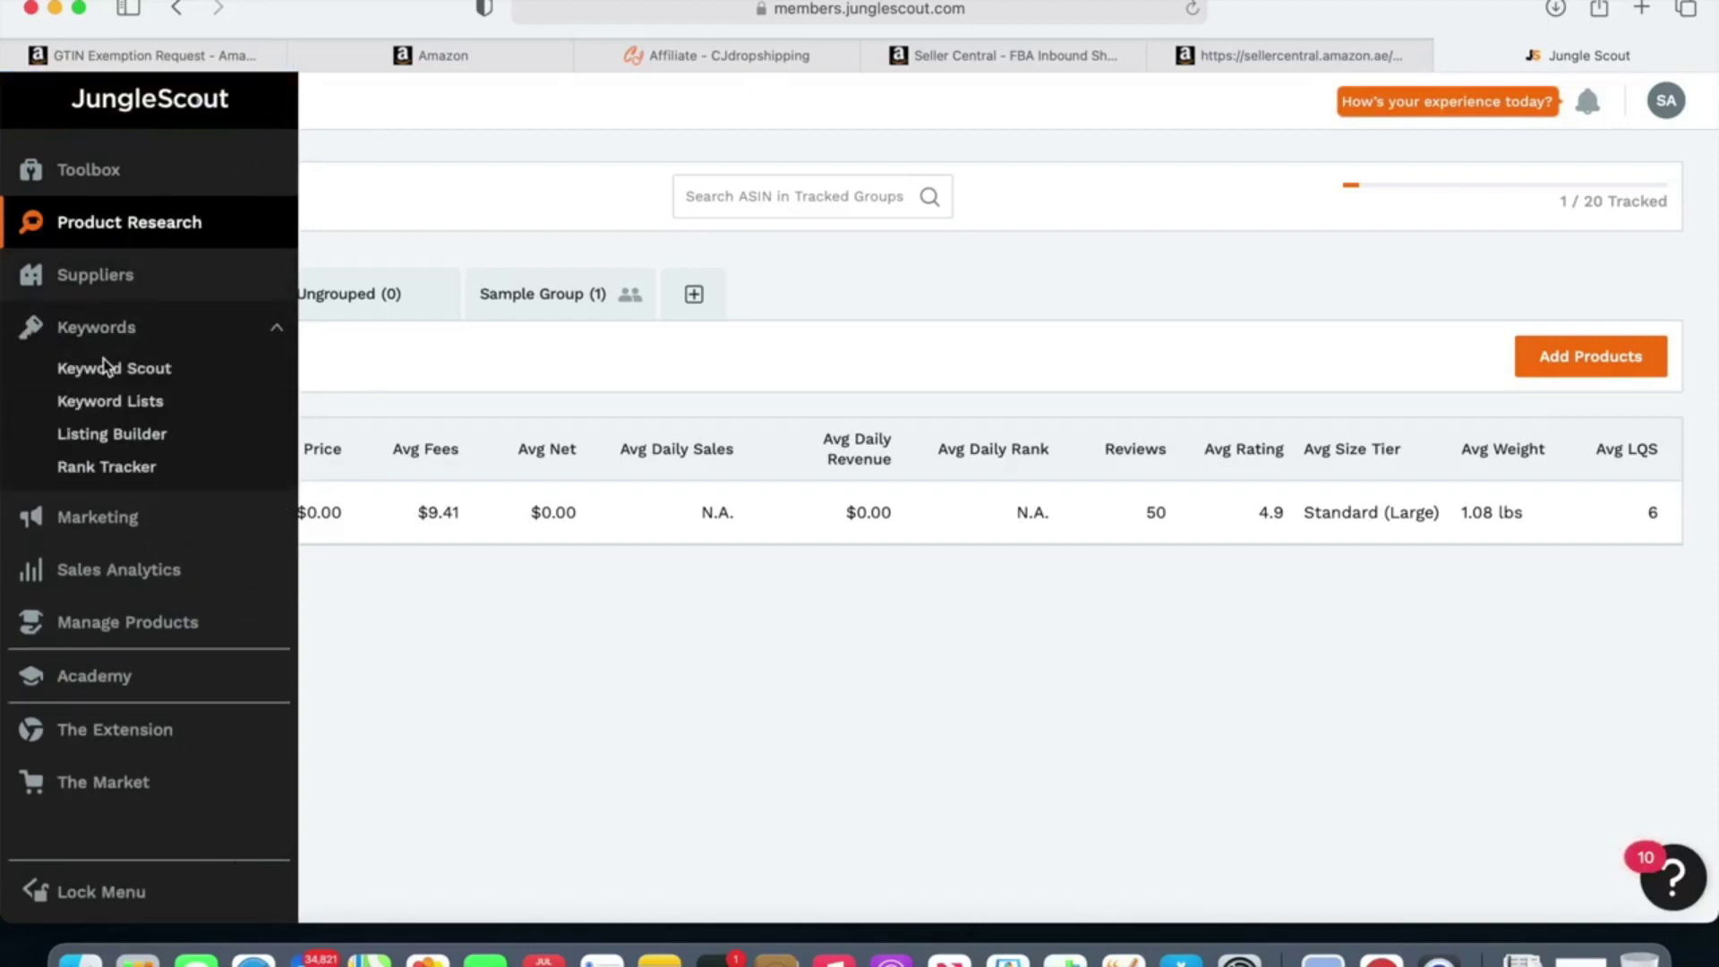
left_click(108, 370)
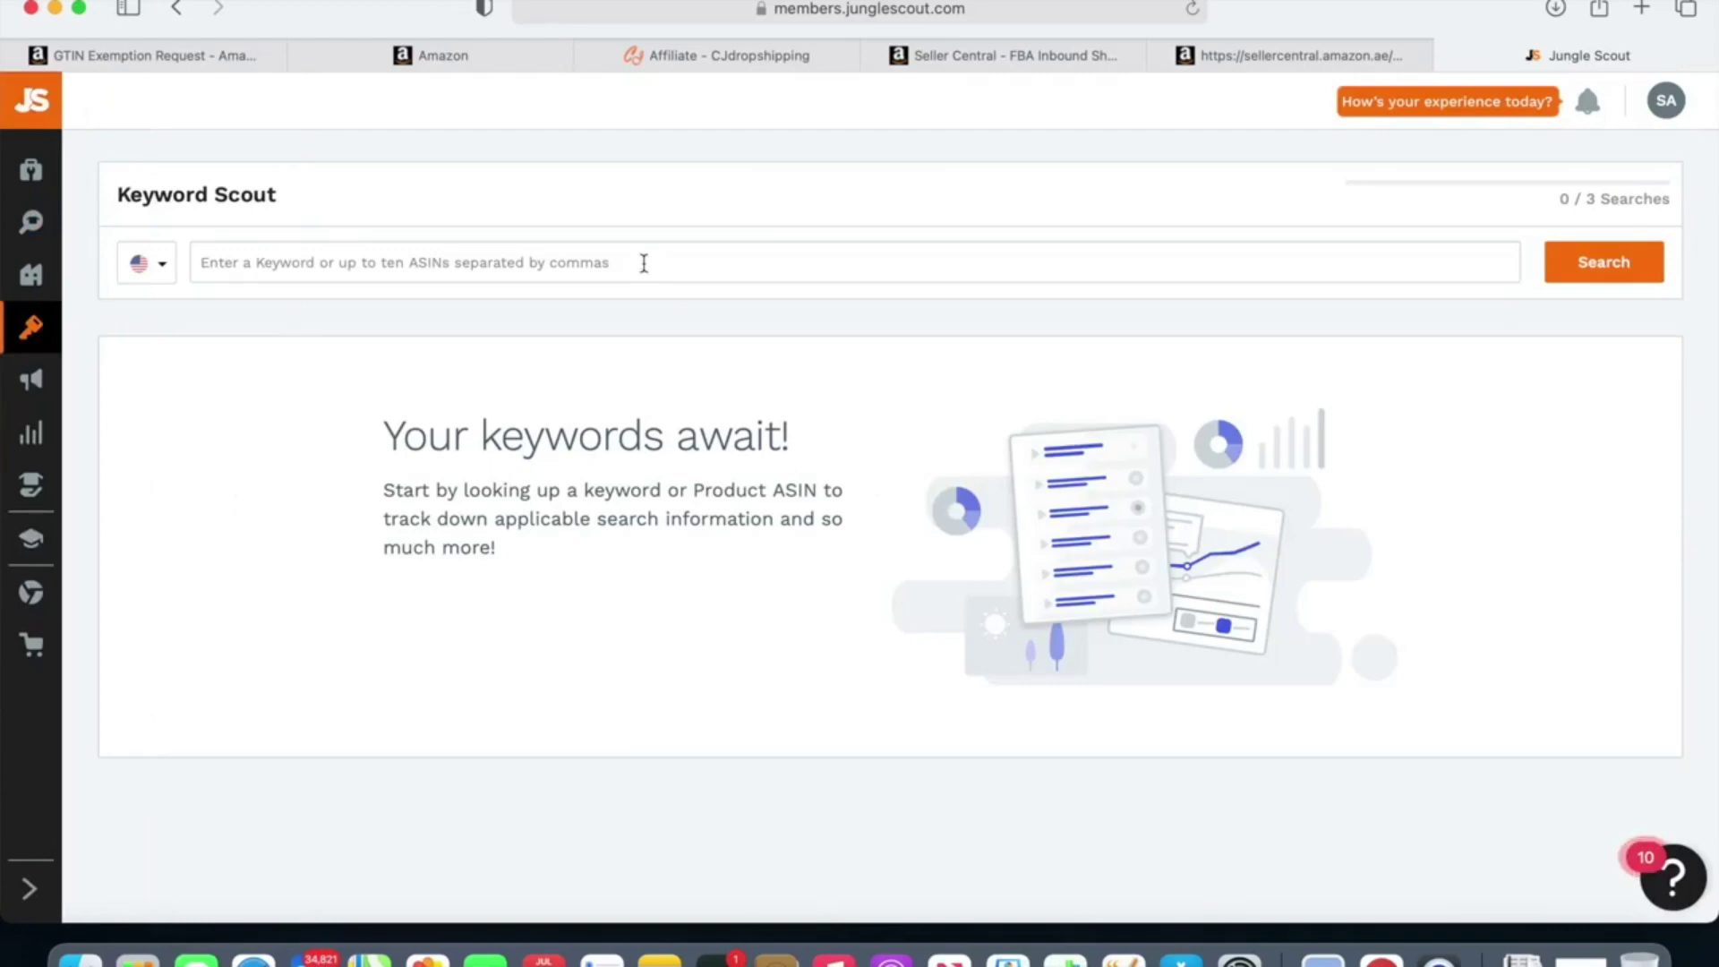
Step: Close the browser tab with the FBA box label and return to the listing's keywords section
left_click(444, 56)
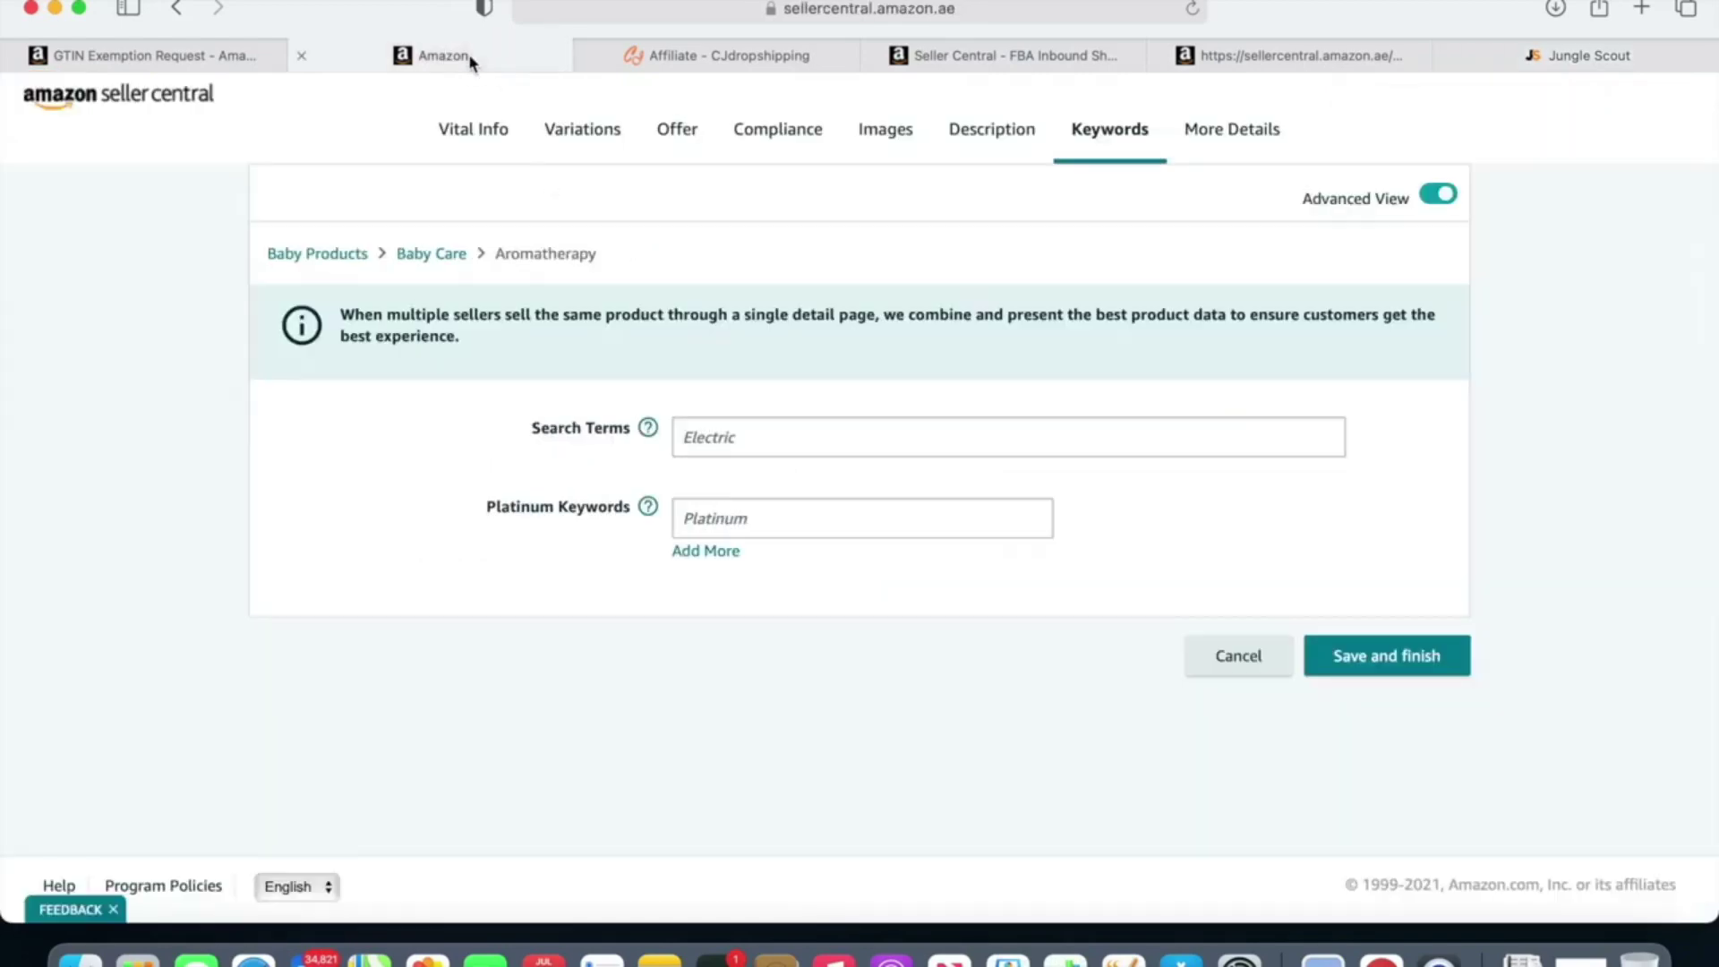
left_click(833, 57)
left_click(980, 55)
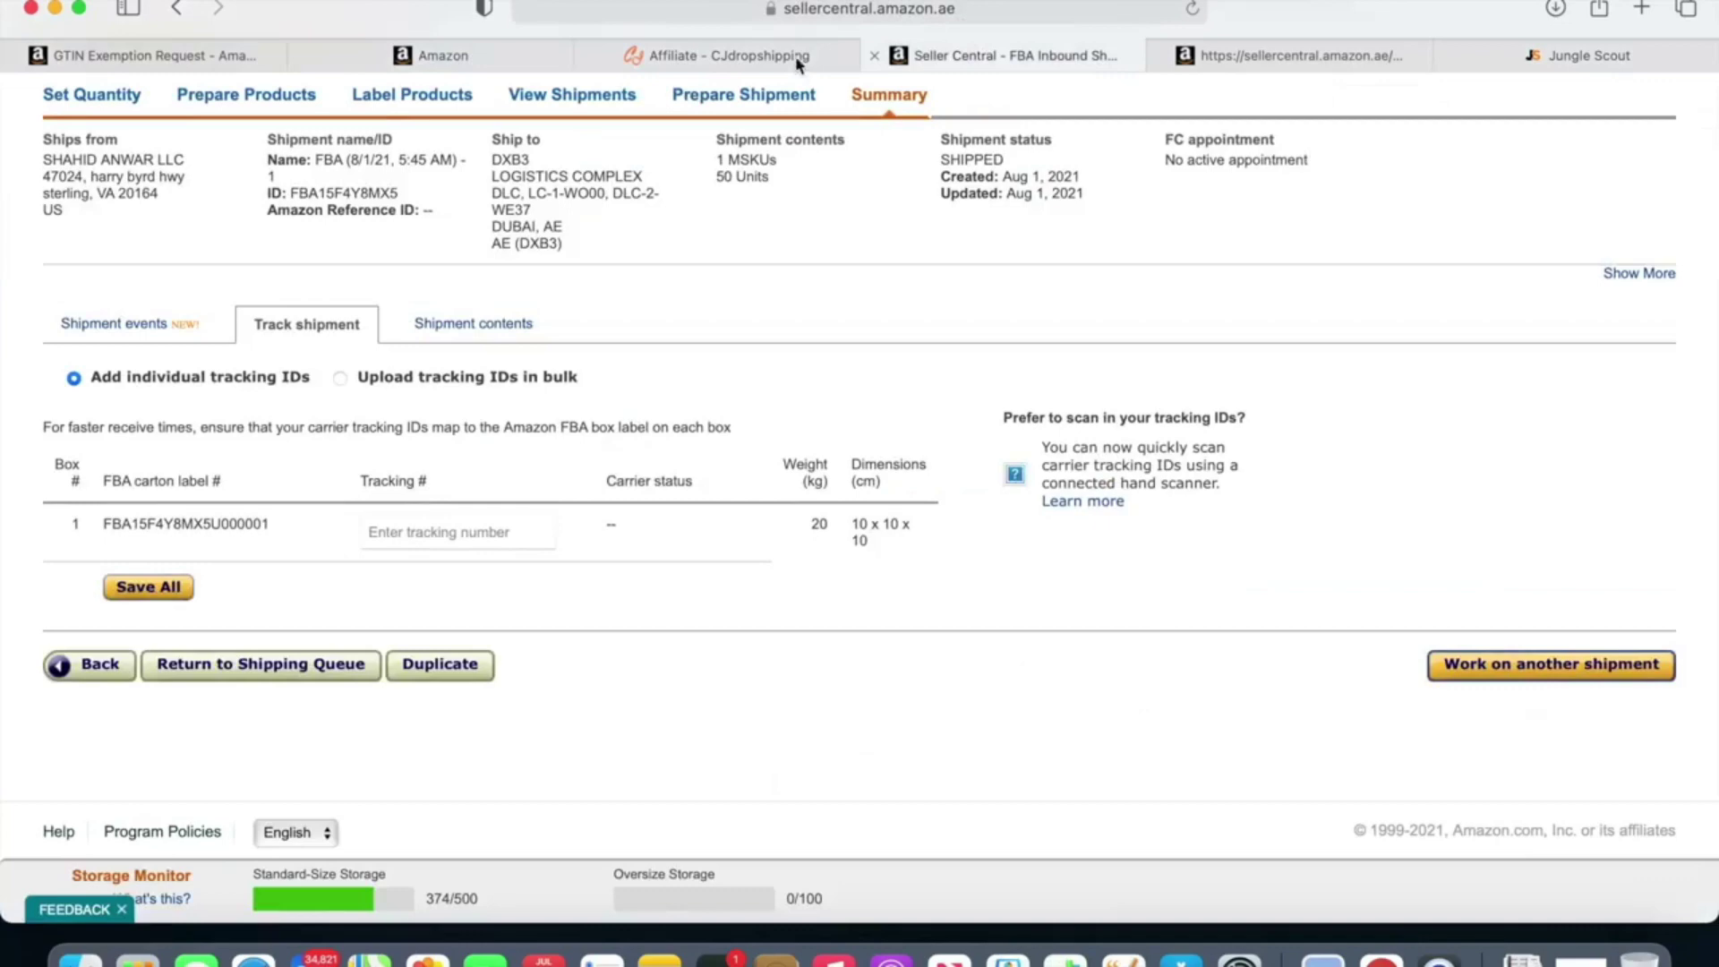
left_click(1413, 57)
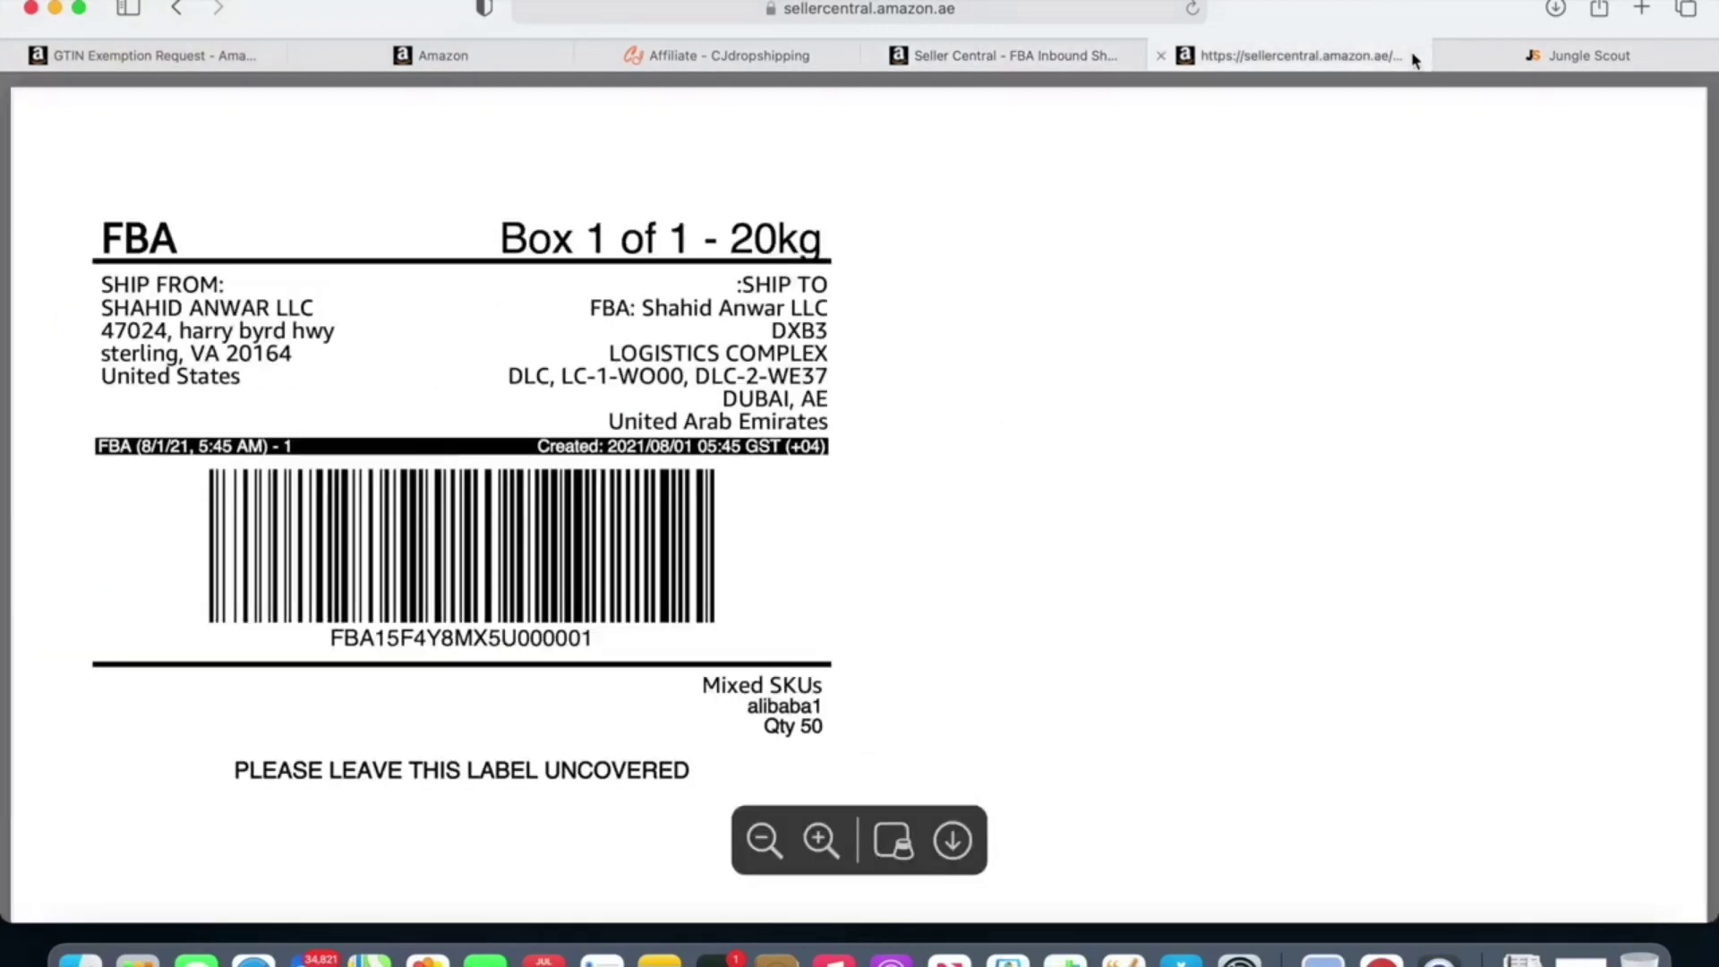
left_click(1160, 55)
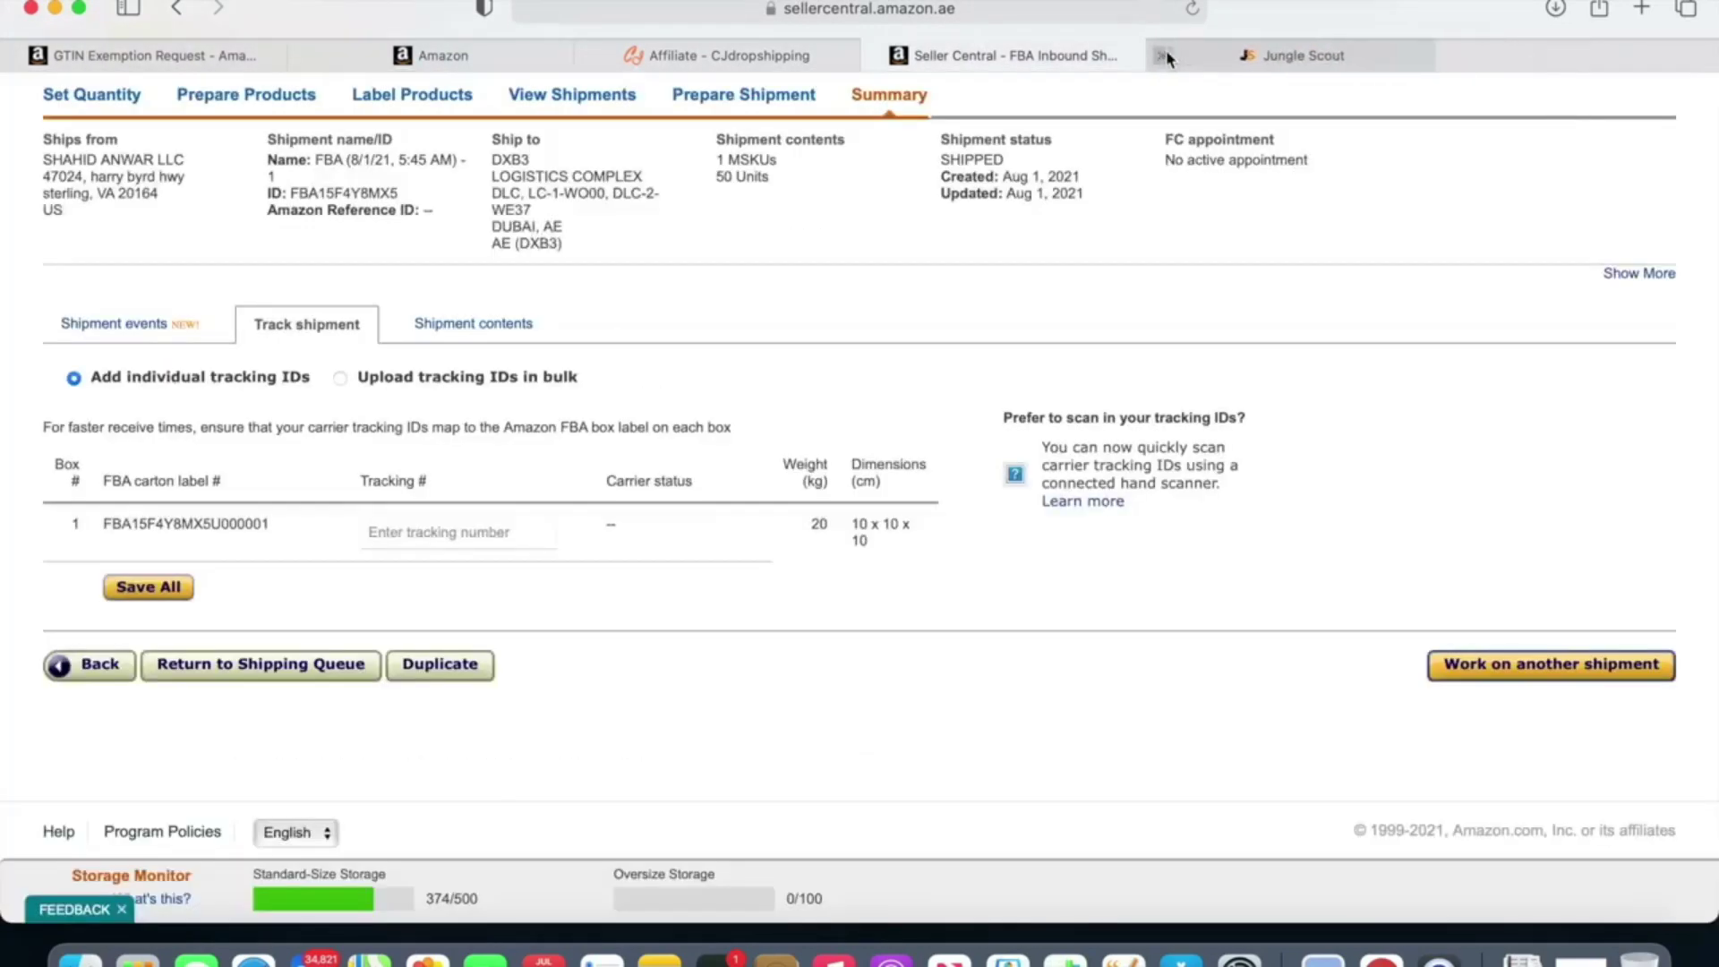
left_click(506, 57)
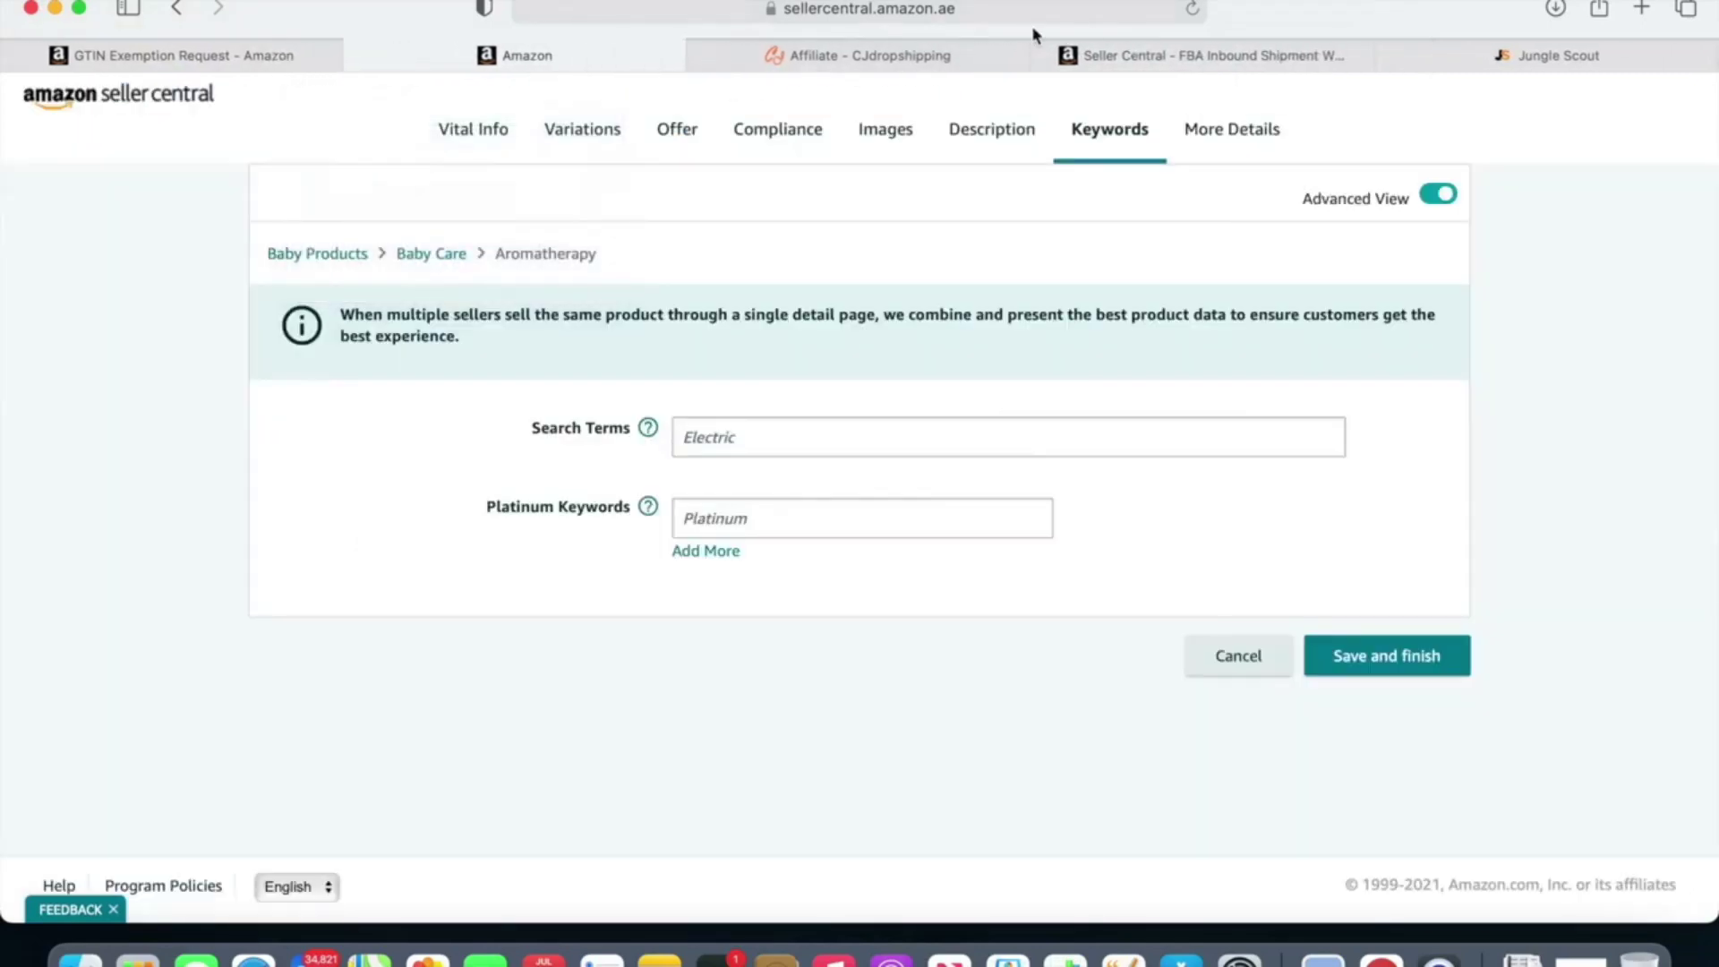
Step: Search the web for "amazon dubai official" in the FBA shipment tab and open the Amazon site from the results
left_click(1203, 55)
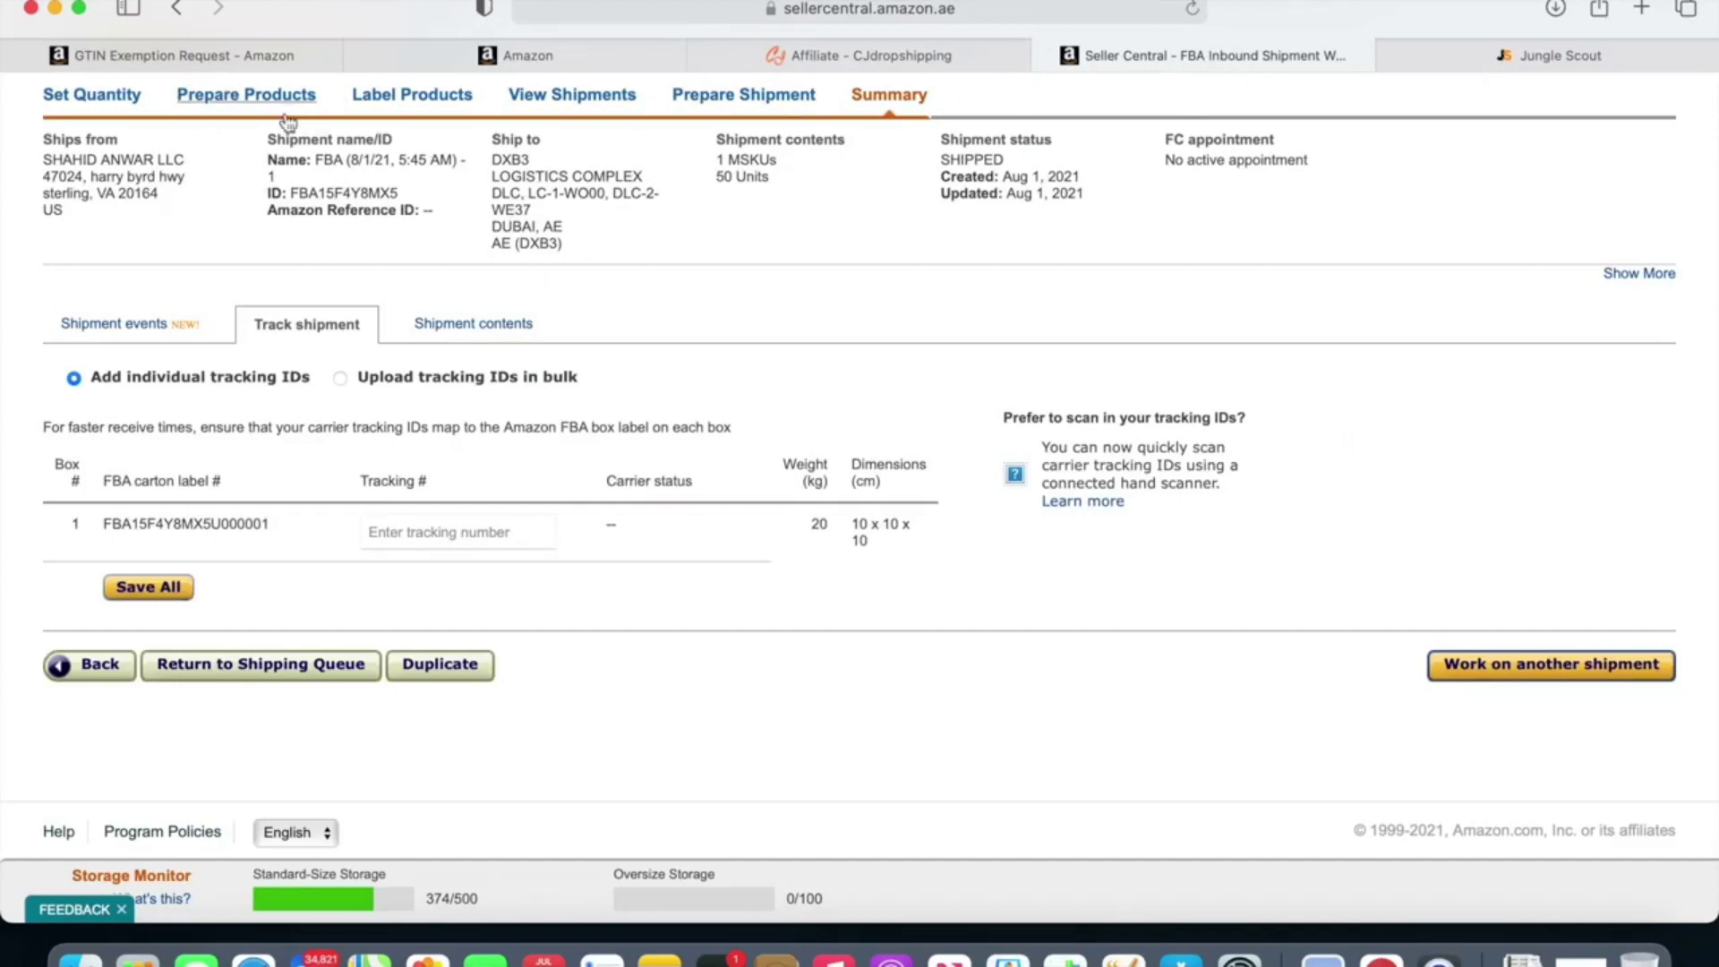
left_click(1101, 10)
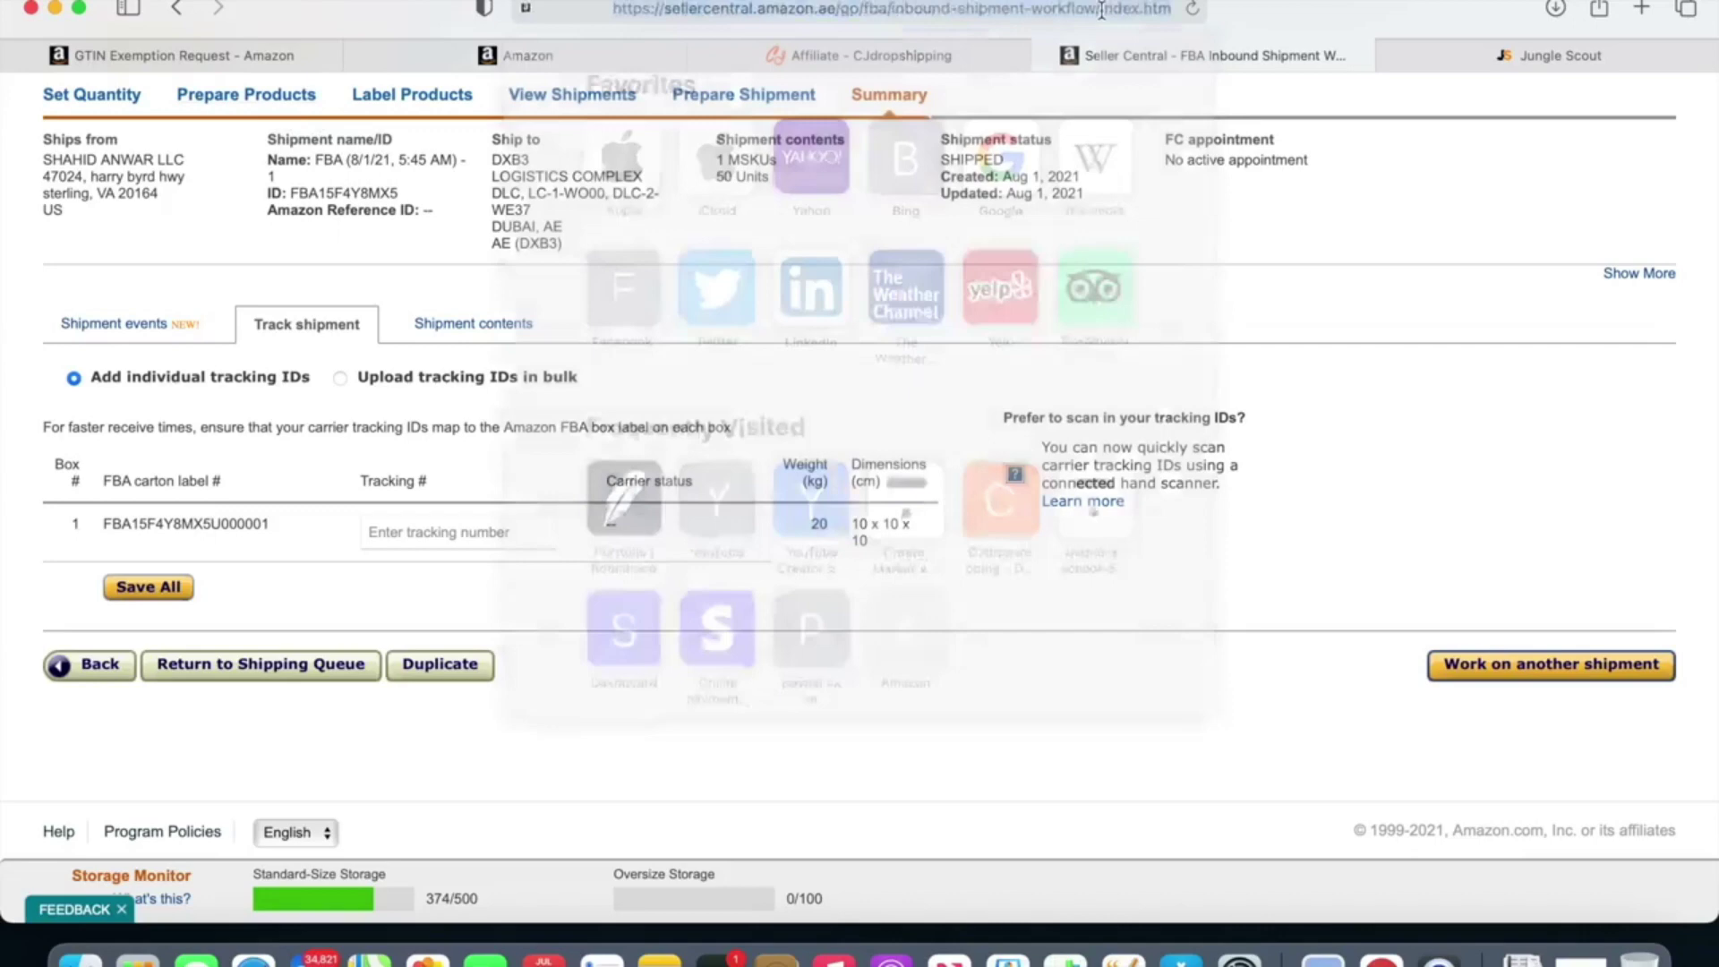
type("amazon di")
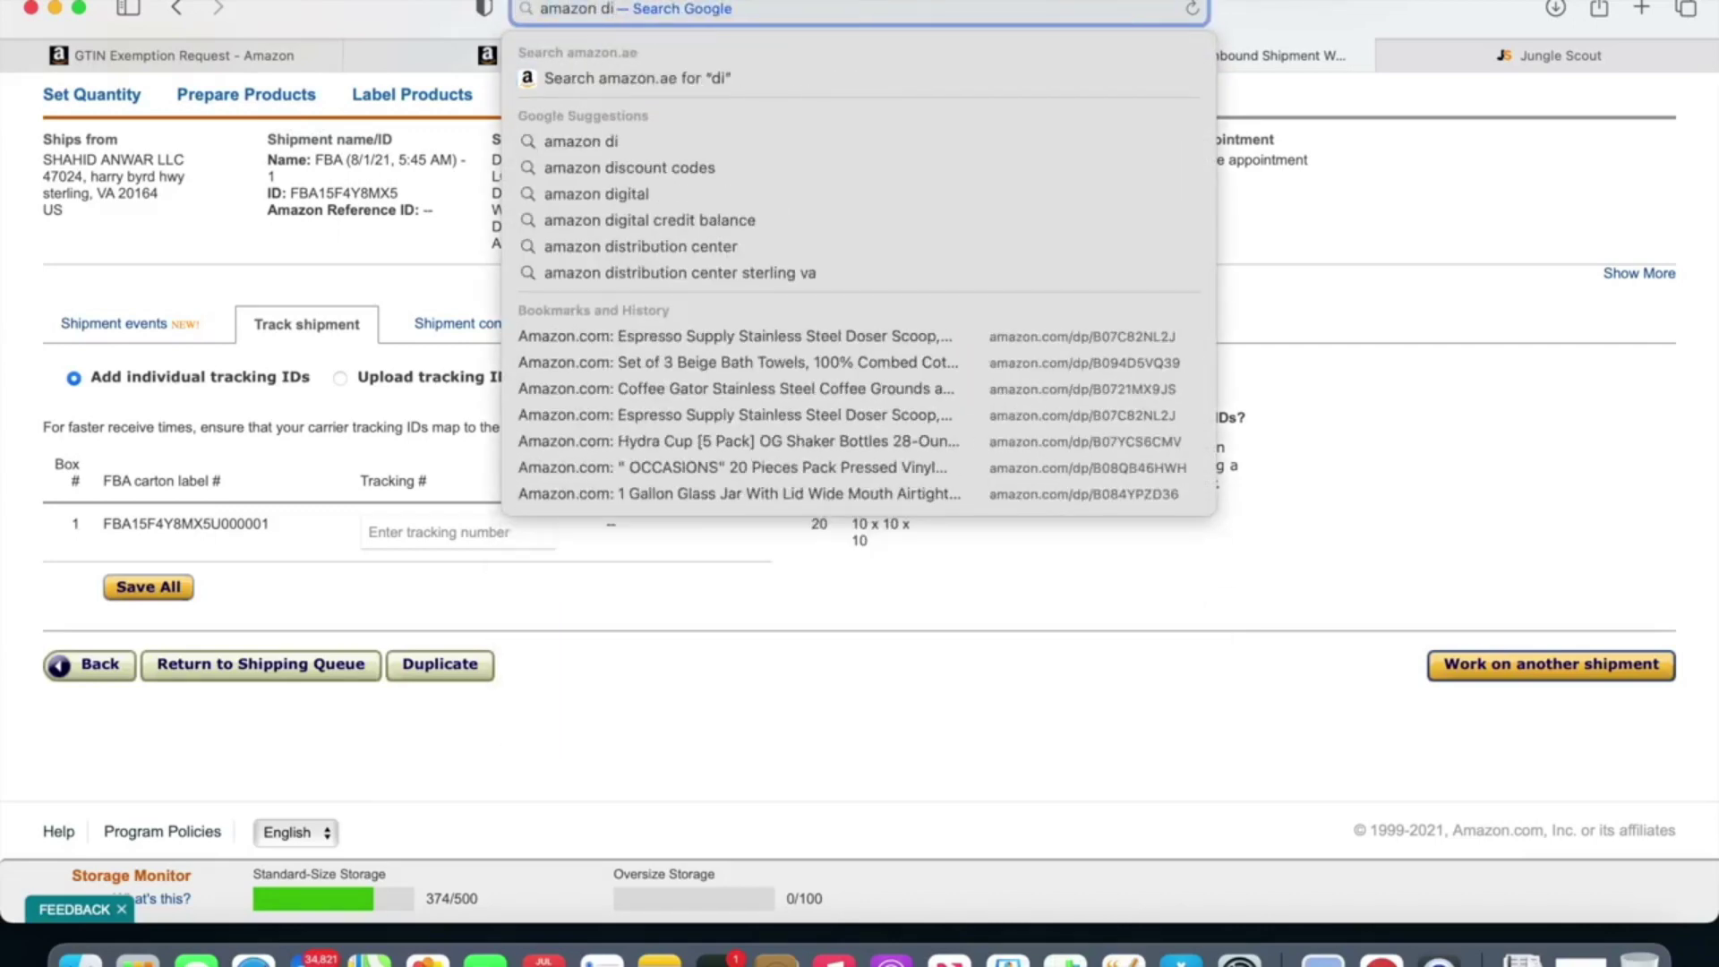
key("BackSpace")
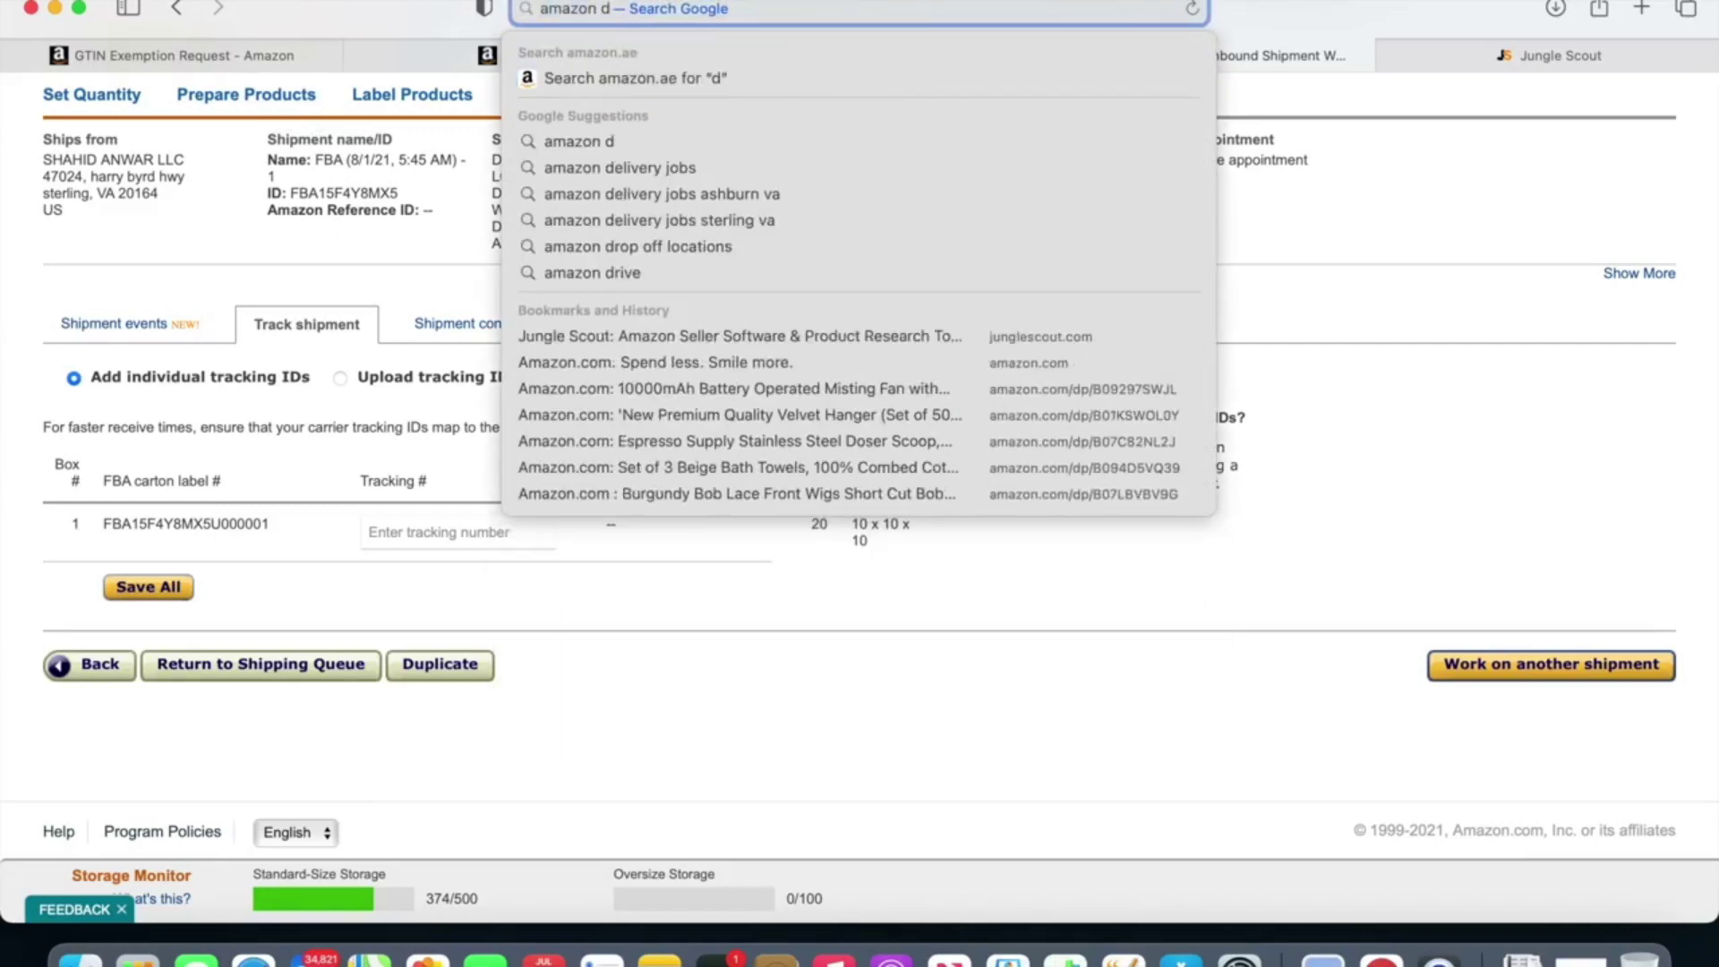
type("ubai")
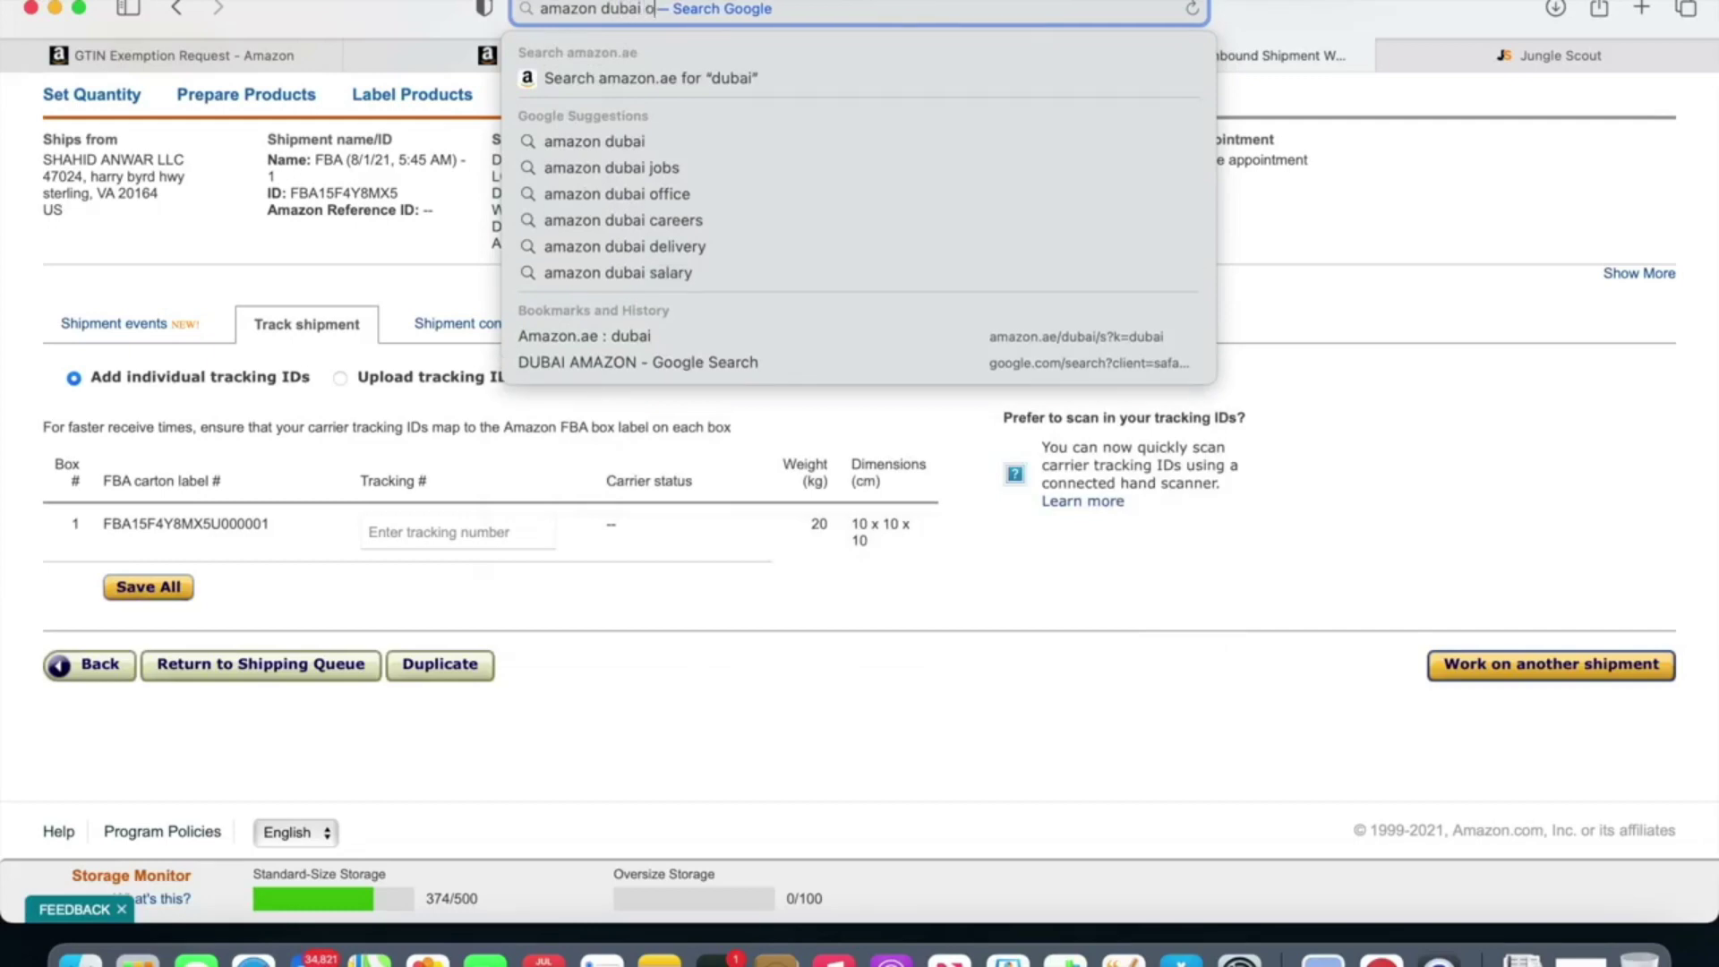
type(" official")
key("Return")
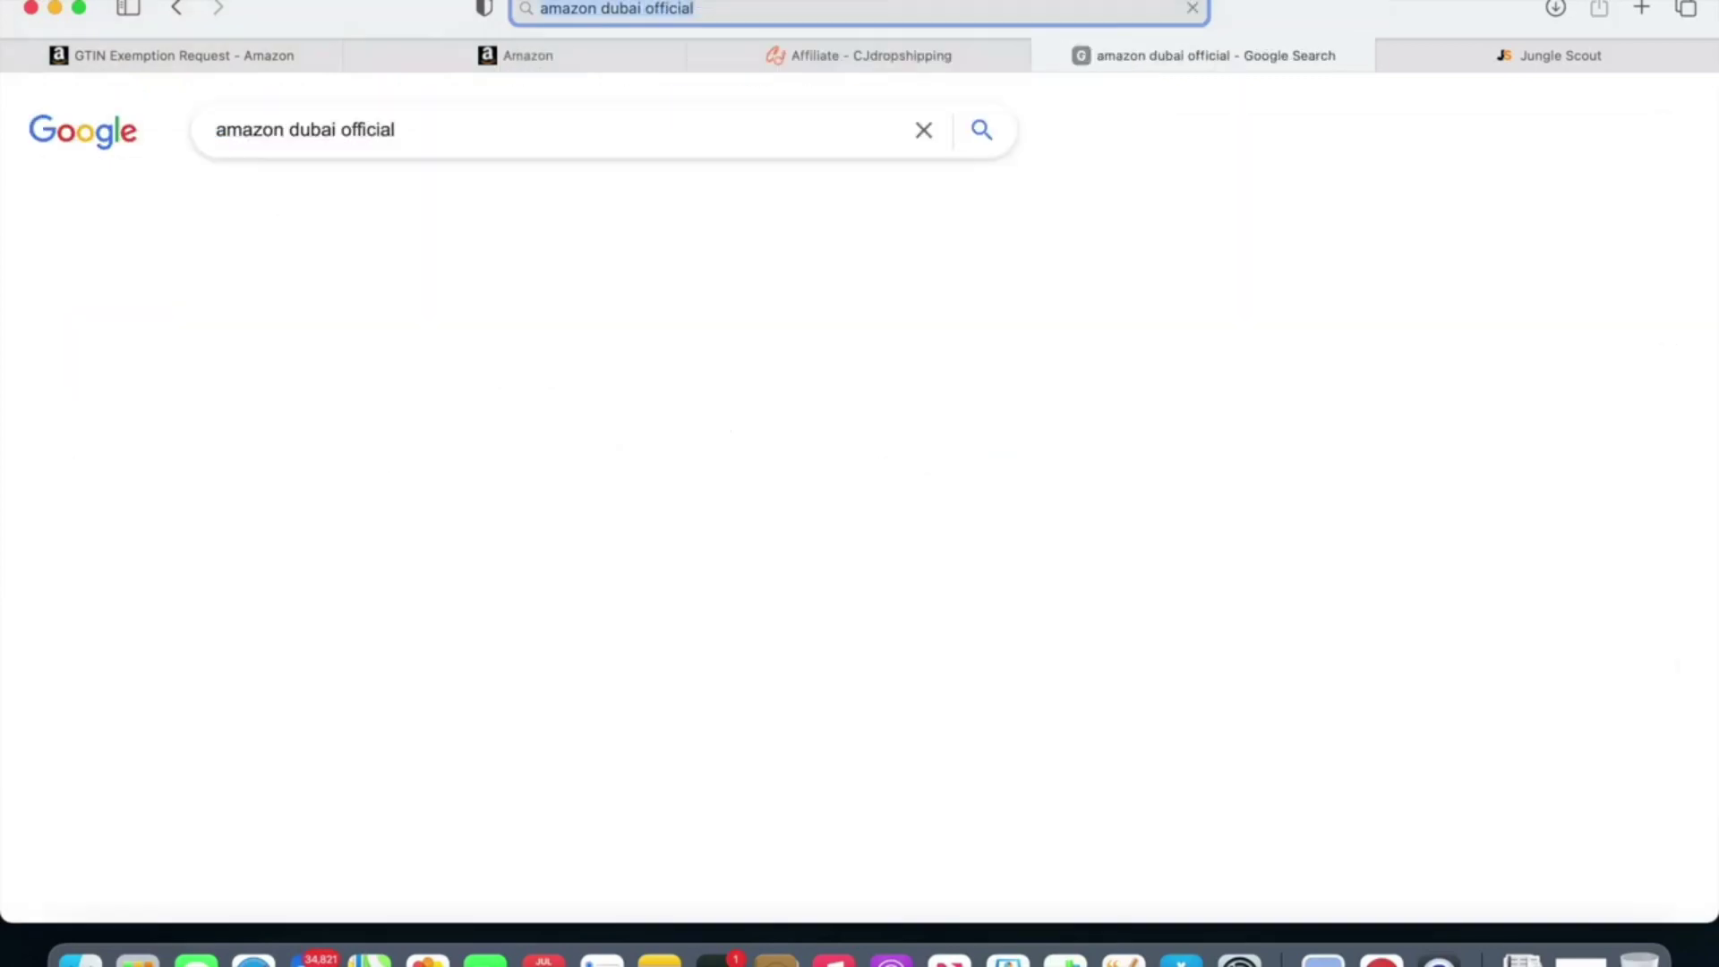
left_click(524, 345)
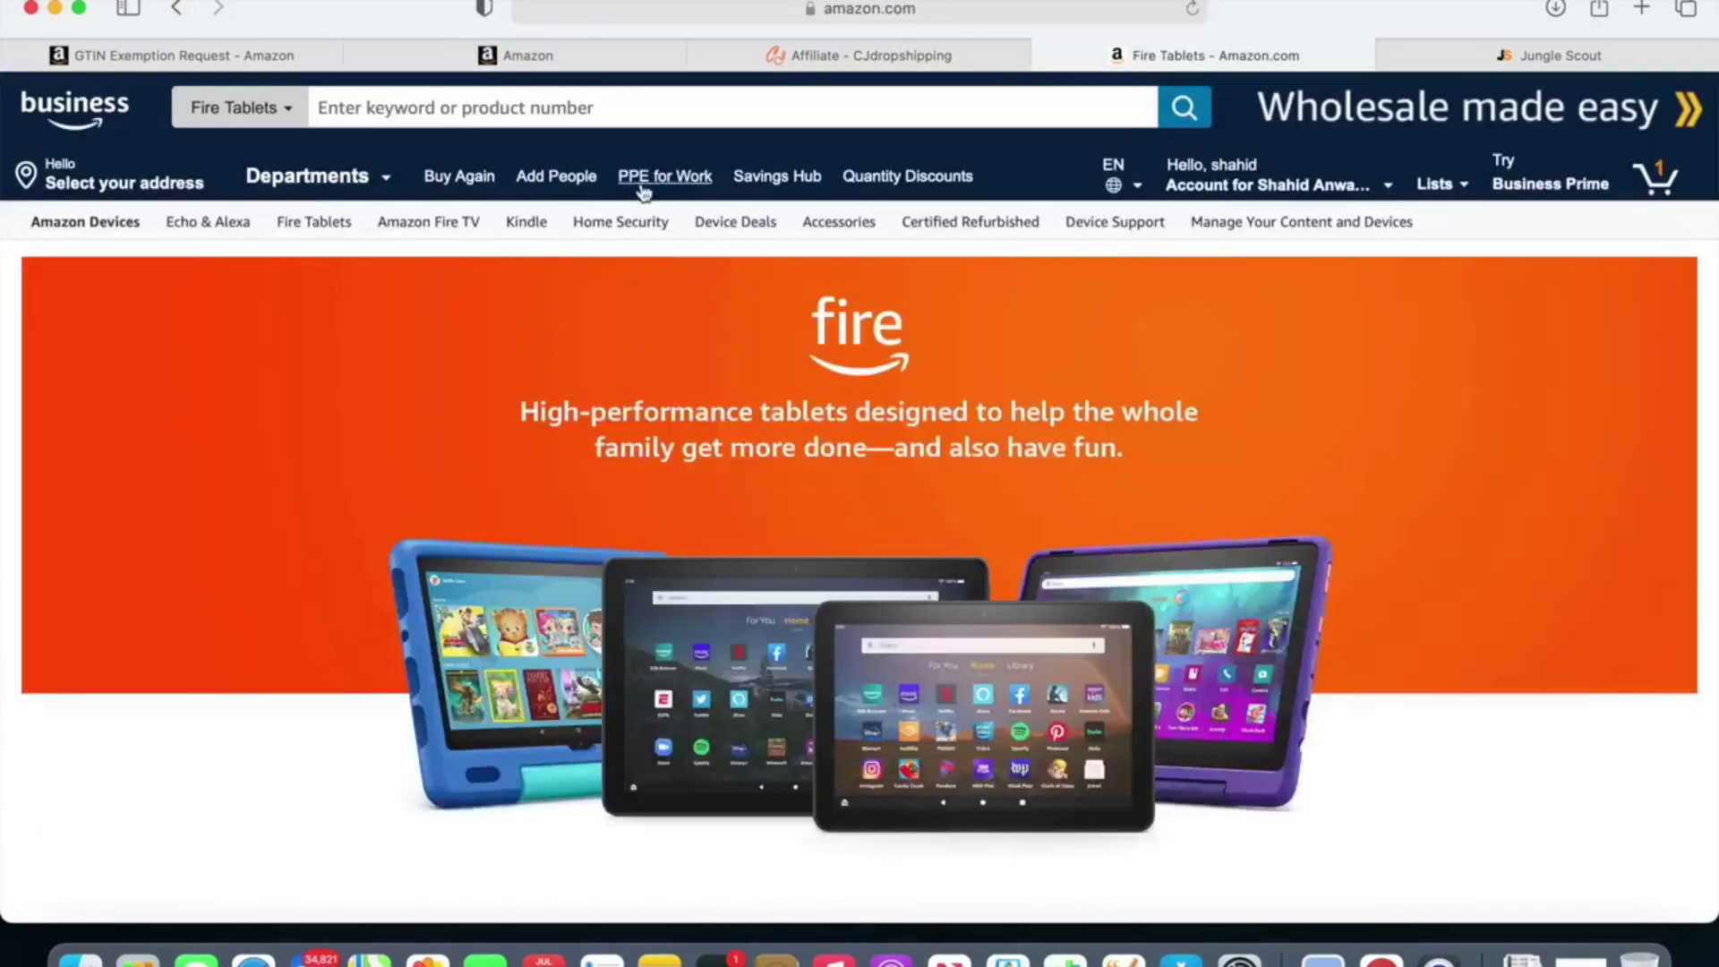
Step: Search Amazon for "towel" and open the Utopia Towels grey 700 GSM bath towels set
left_click(664, 105)
type("towel")
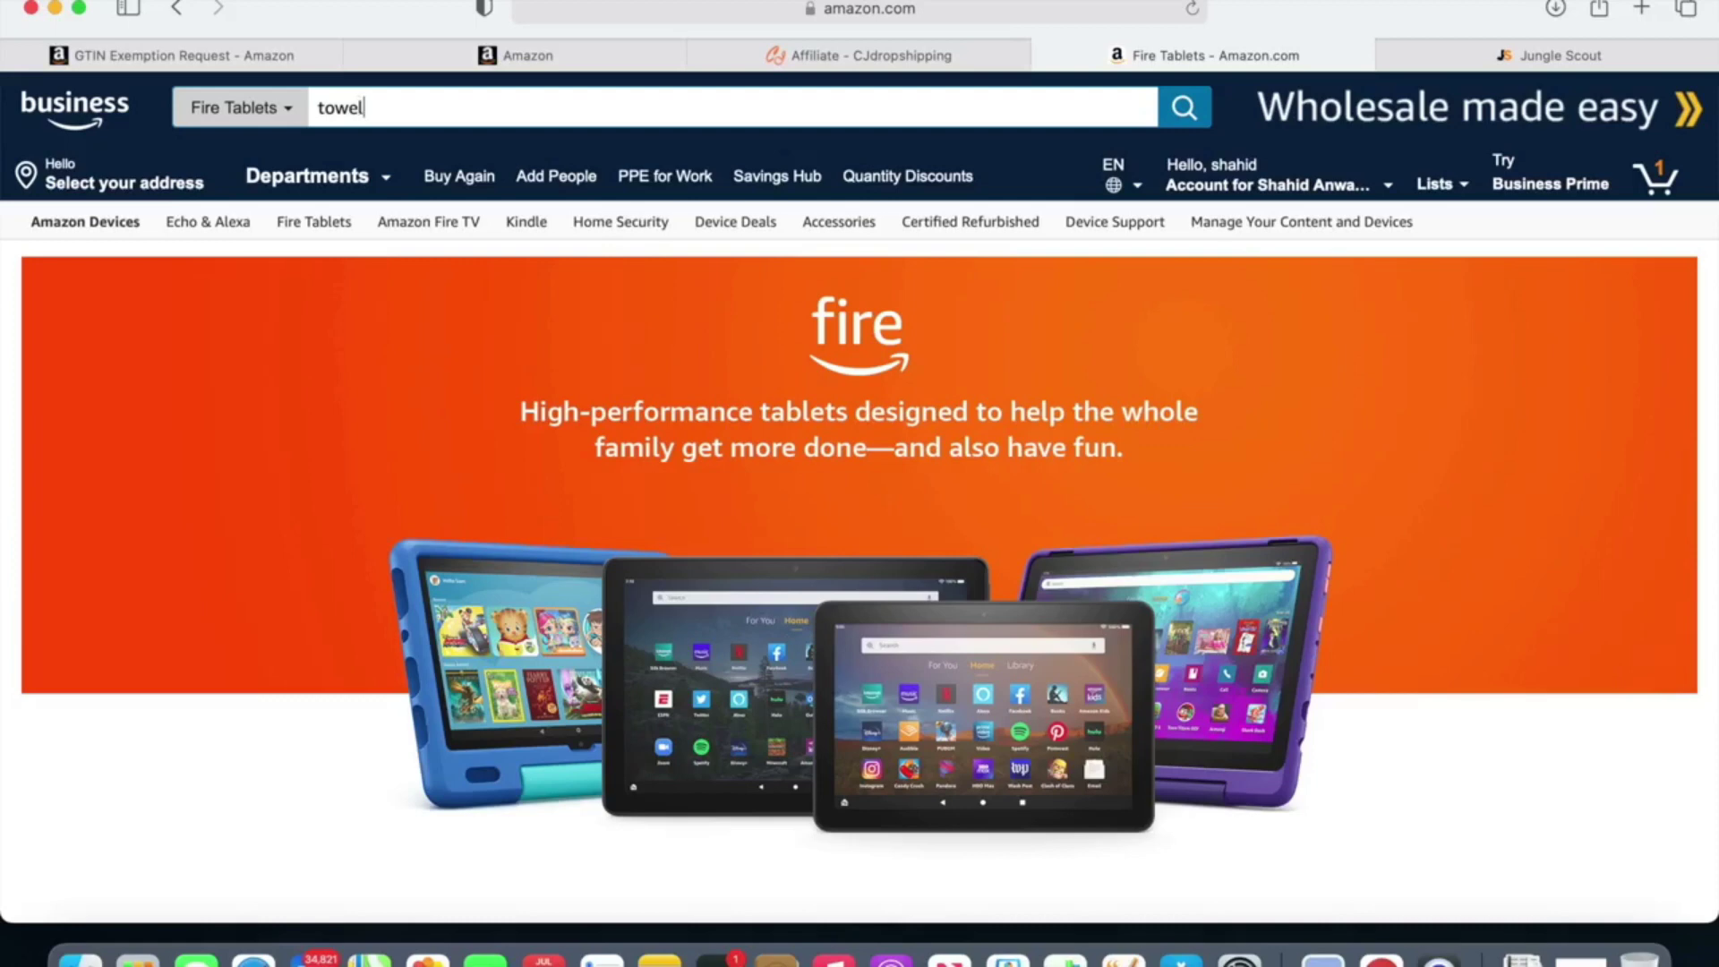
key("Return")
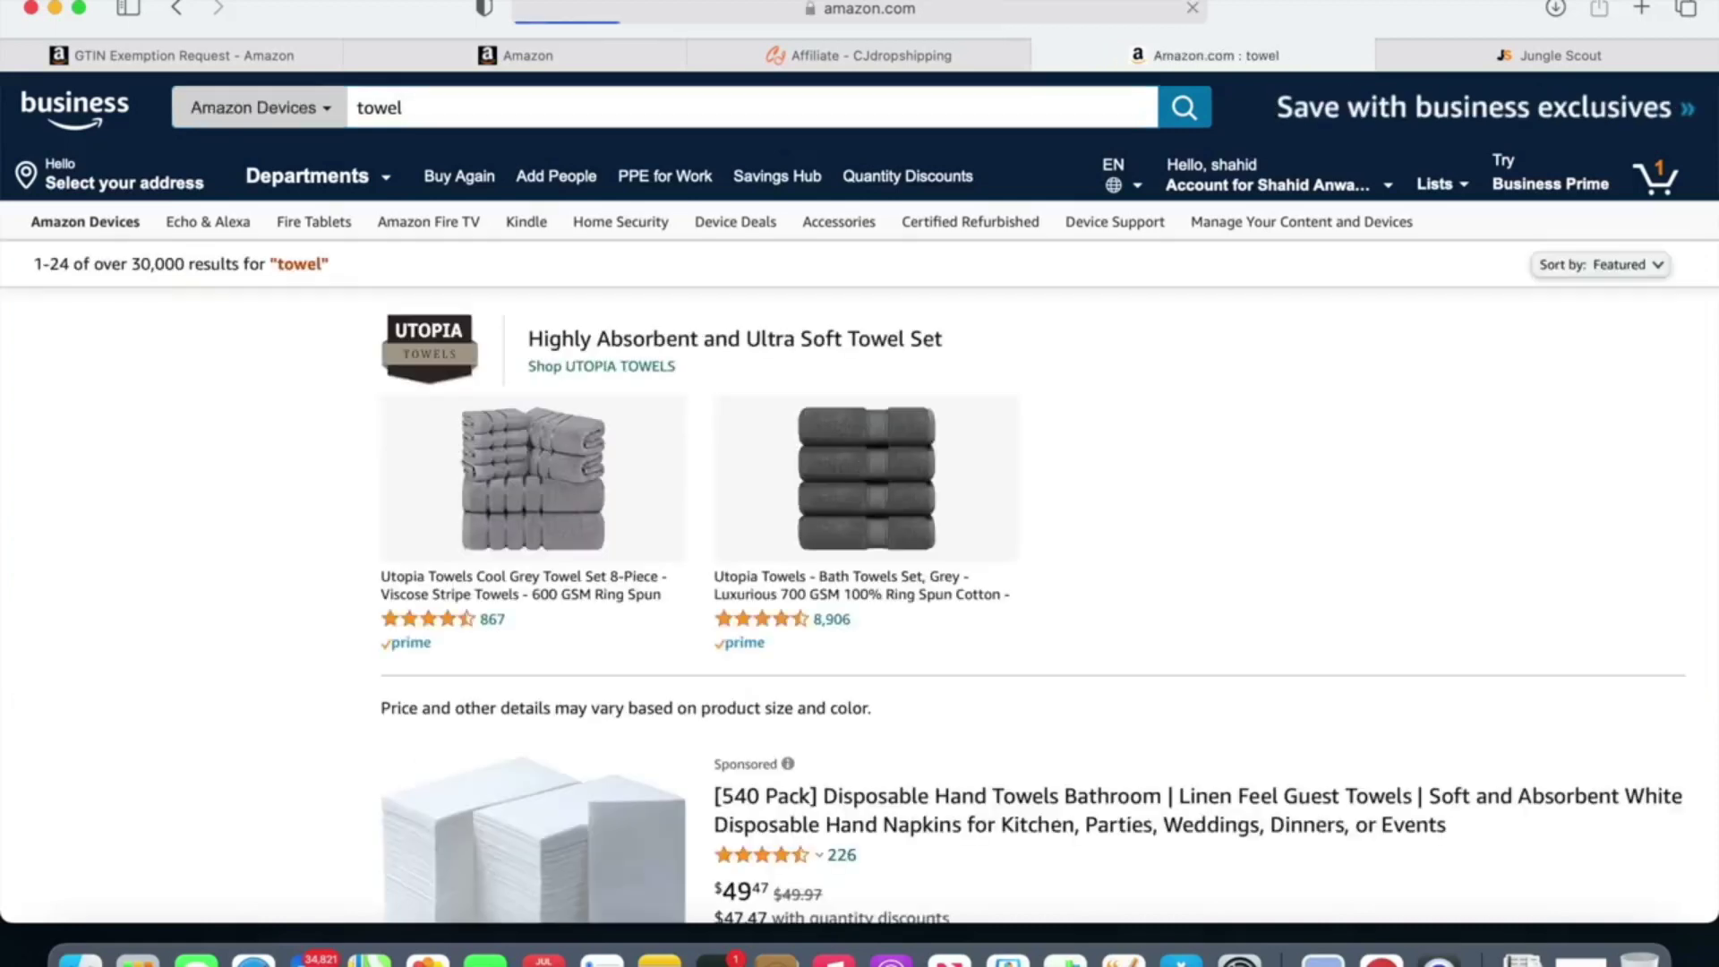
scroll(859, 498, "down", 5)
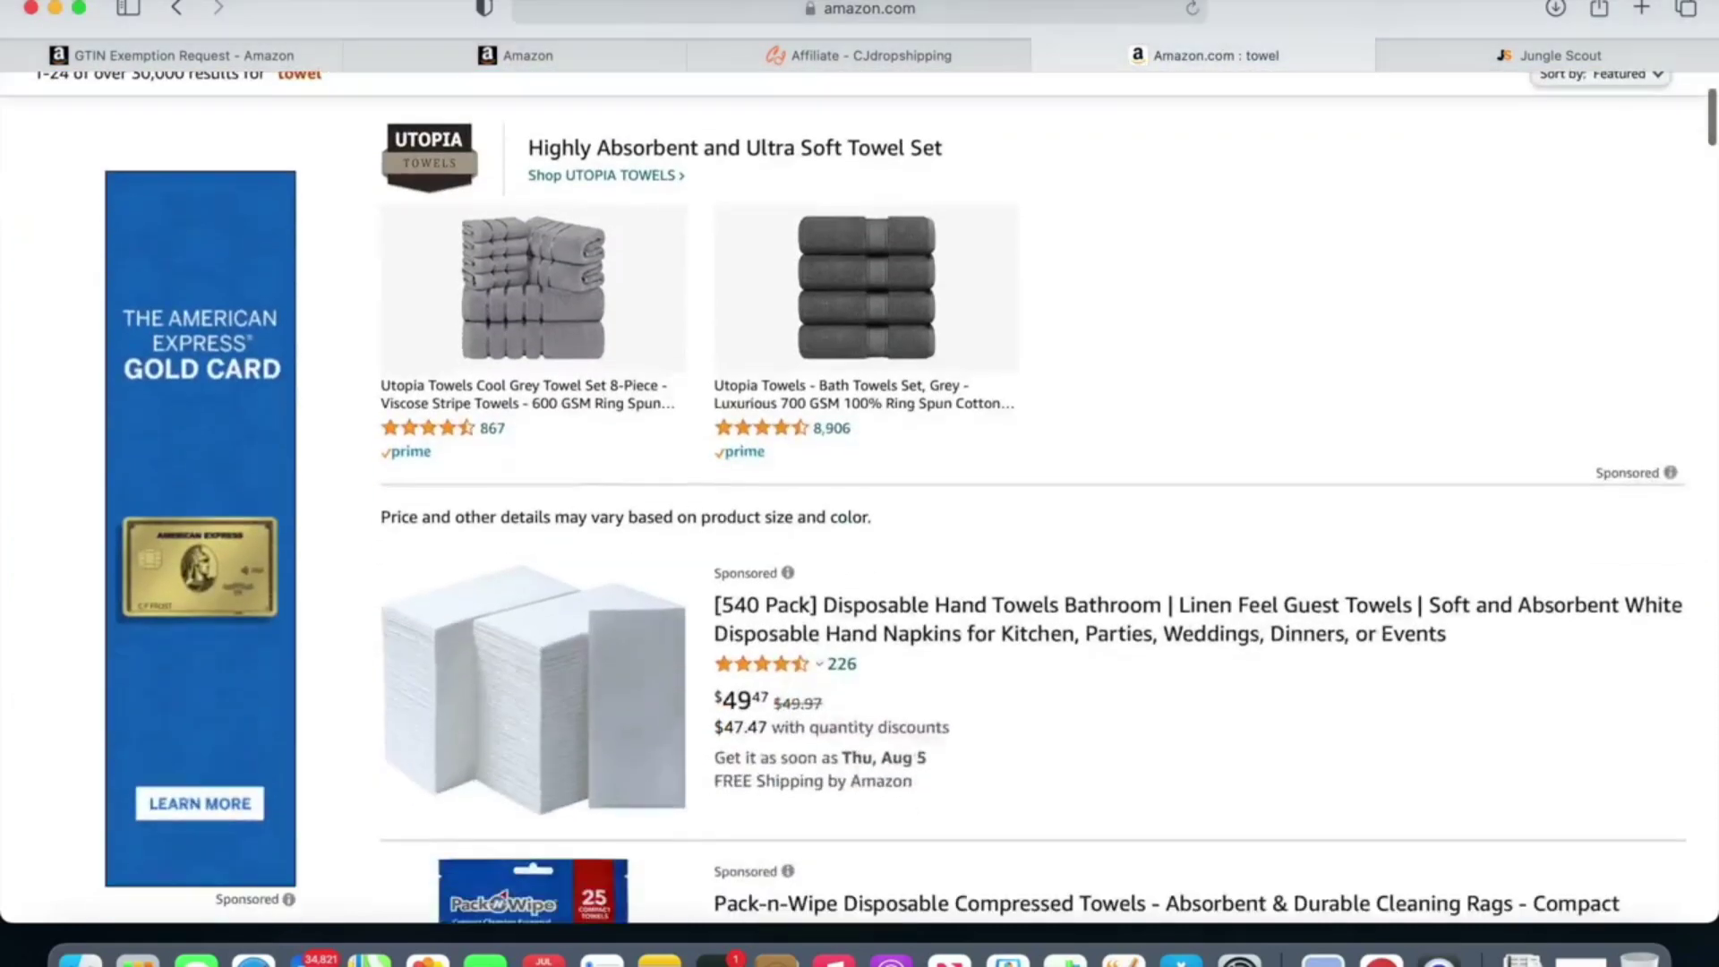
scroll(831, 303, "up", 3)
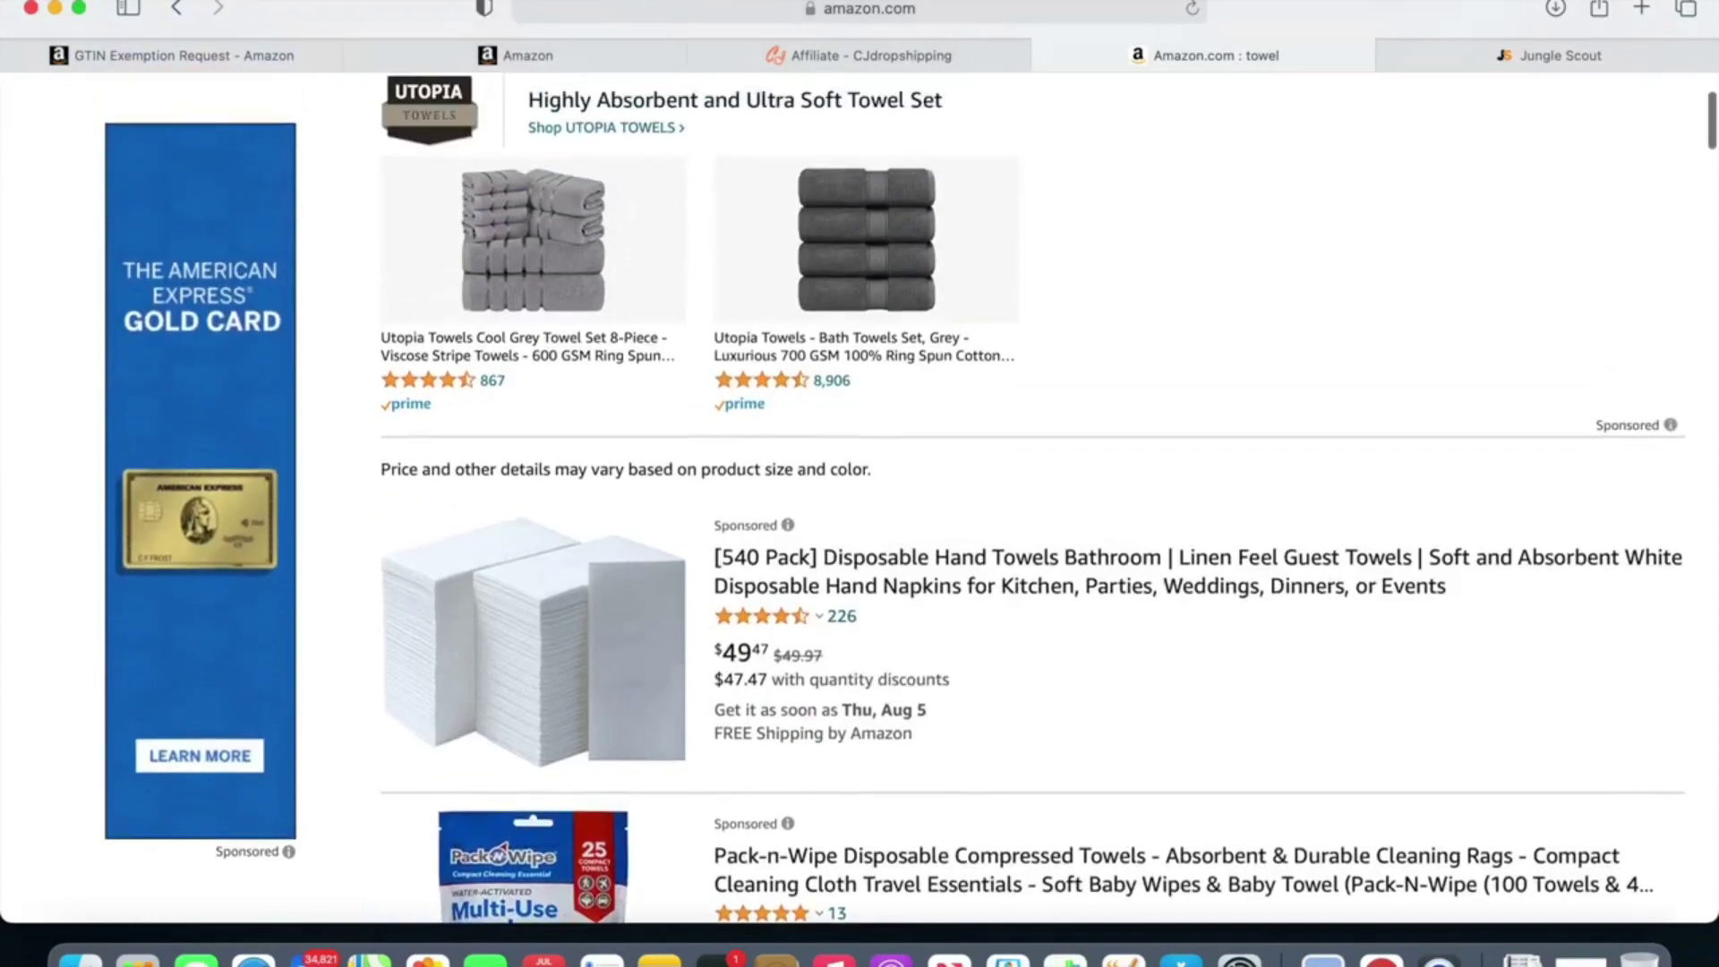
left_click(831, 303)
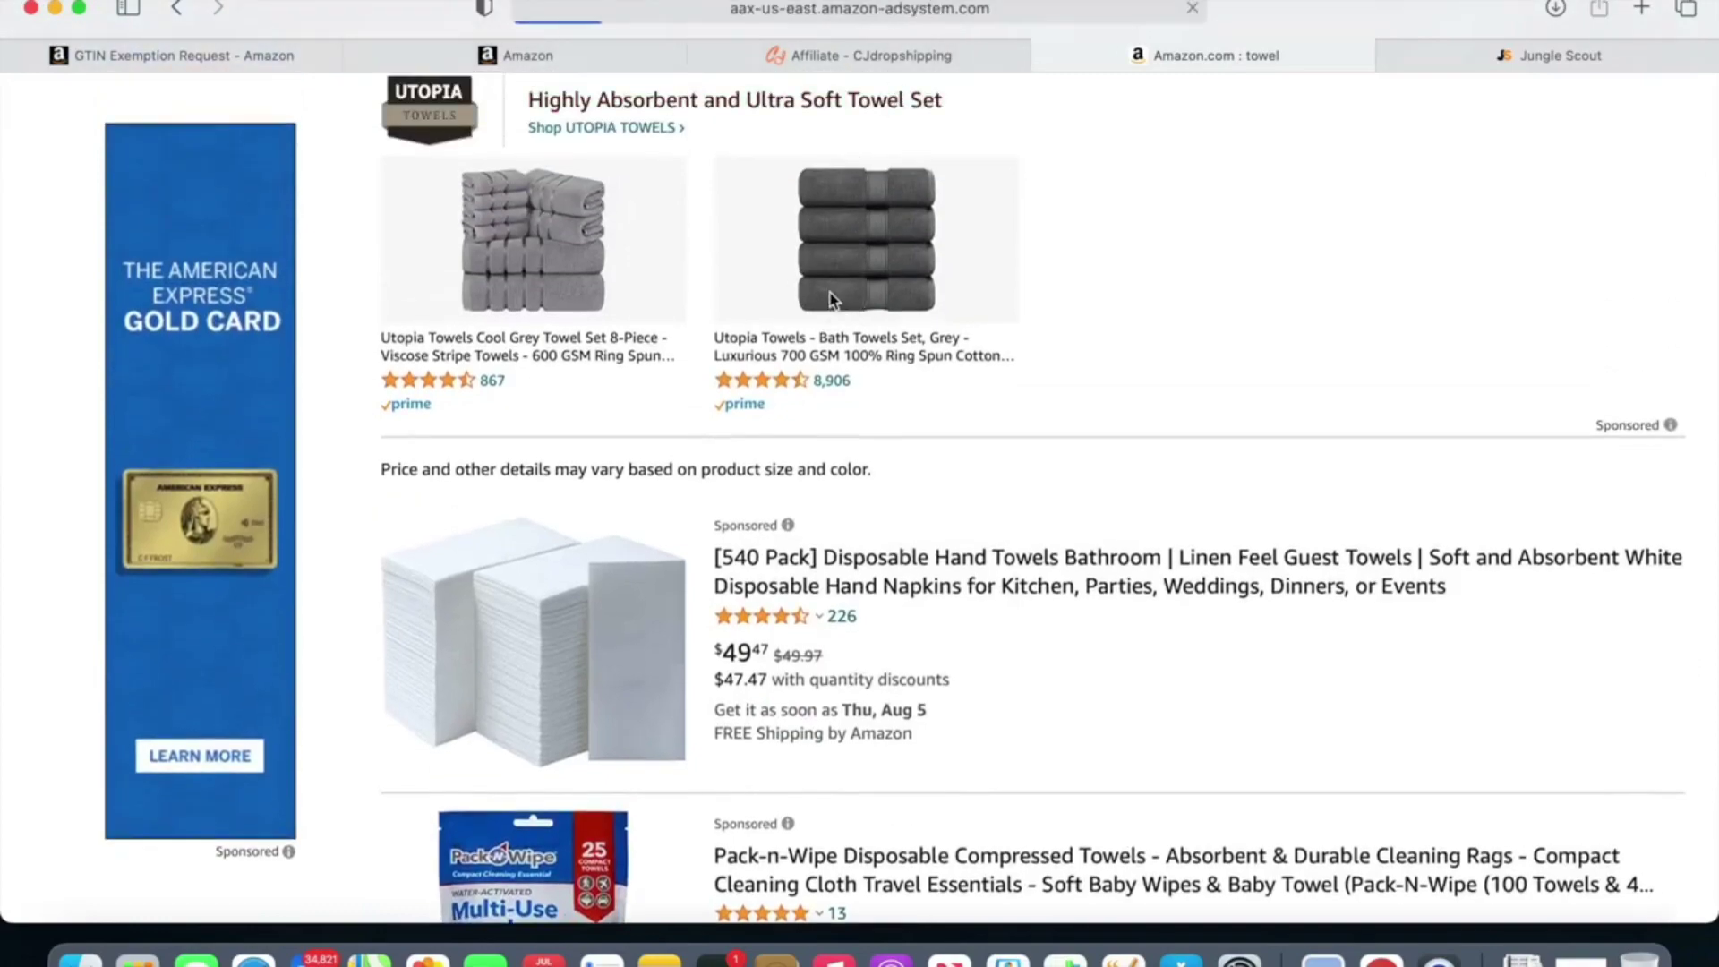
Step: Copy the ASIN B07SW4HB3N from the bath towel set's product information into the Keyword Scout search in Jungle Scout
scroll(1213, 282, "down", 10)
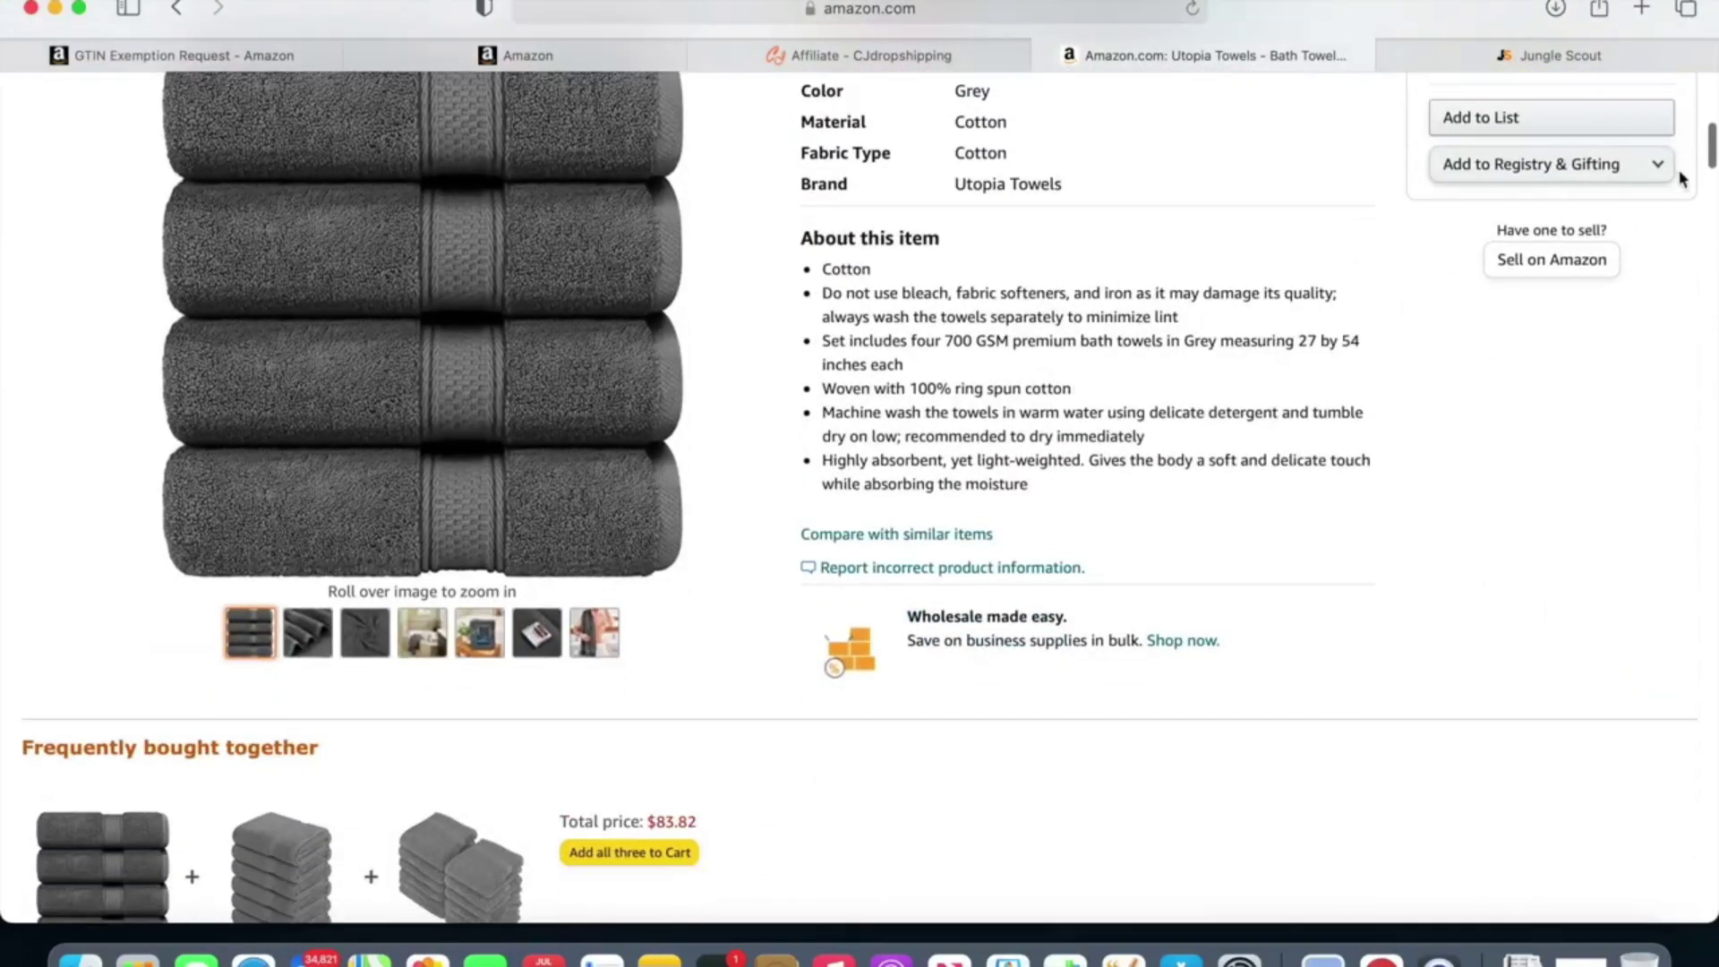
left_click_drag(1711, 152, 1708, 385)
left_click_drag(573, 441, 454, 441)
key("super+c")
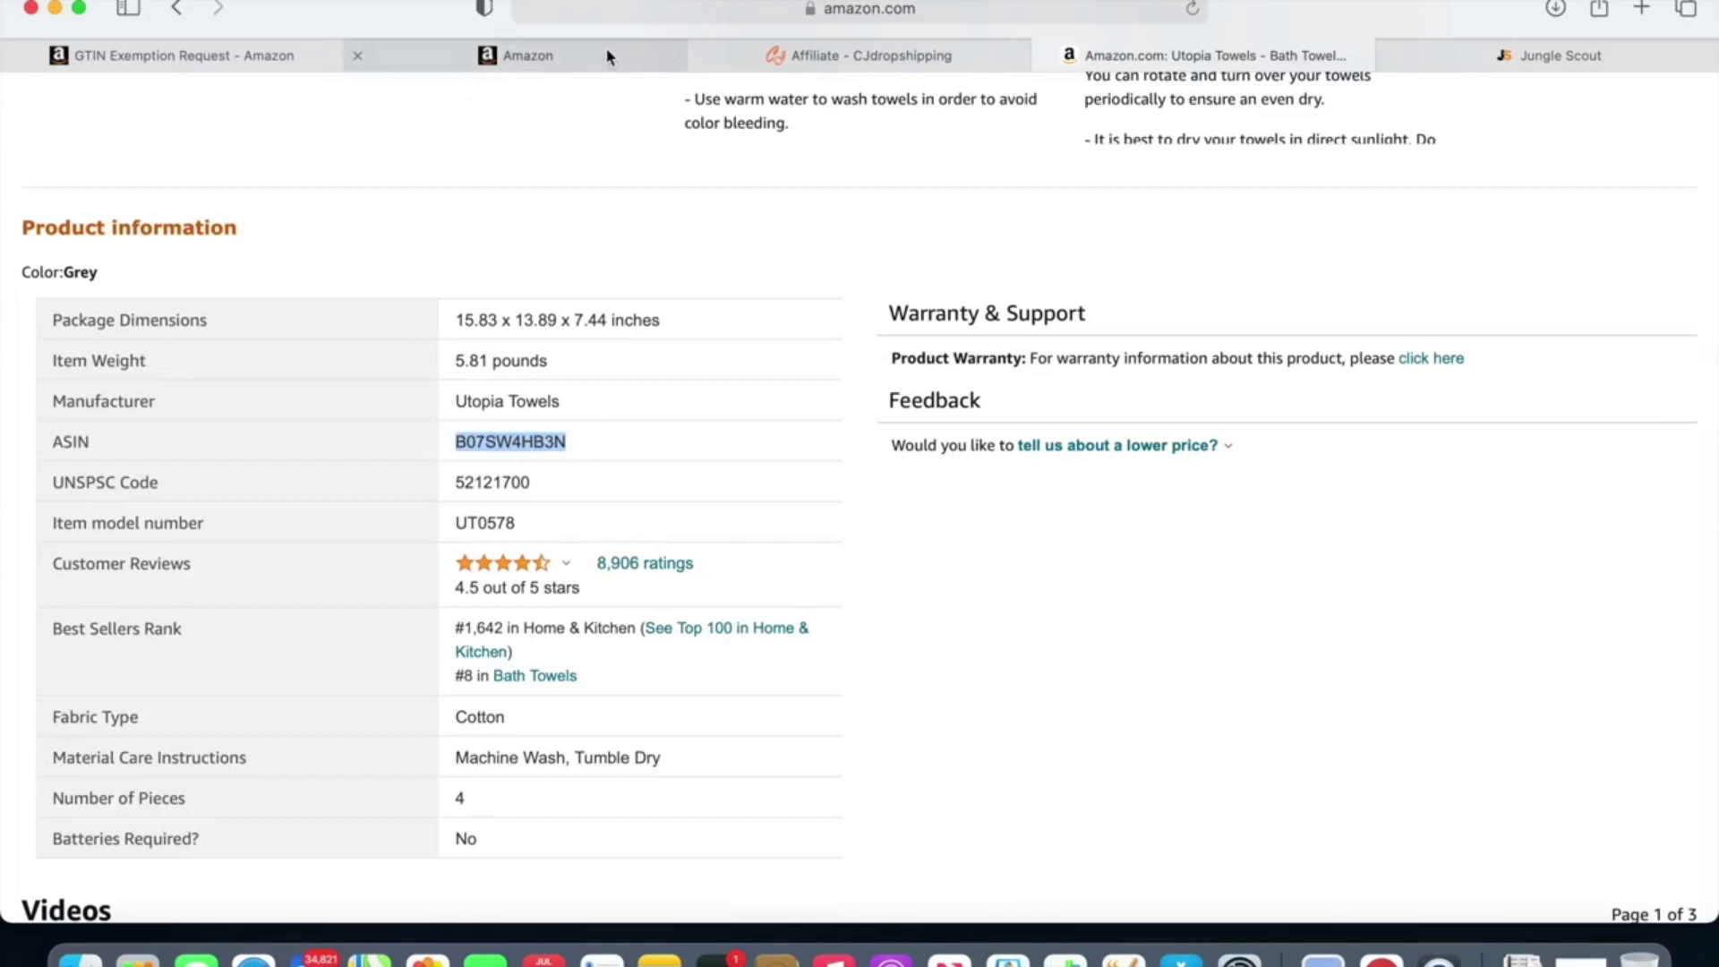
left_click(1425, 65)
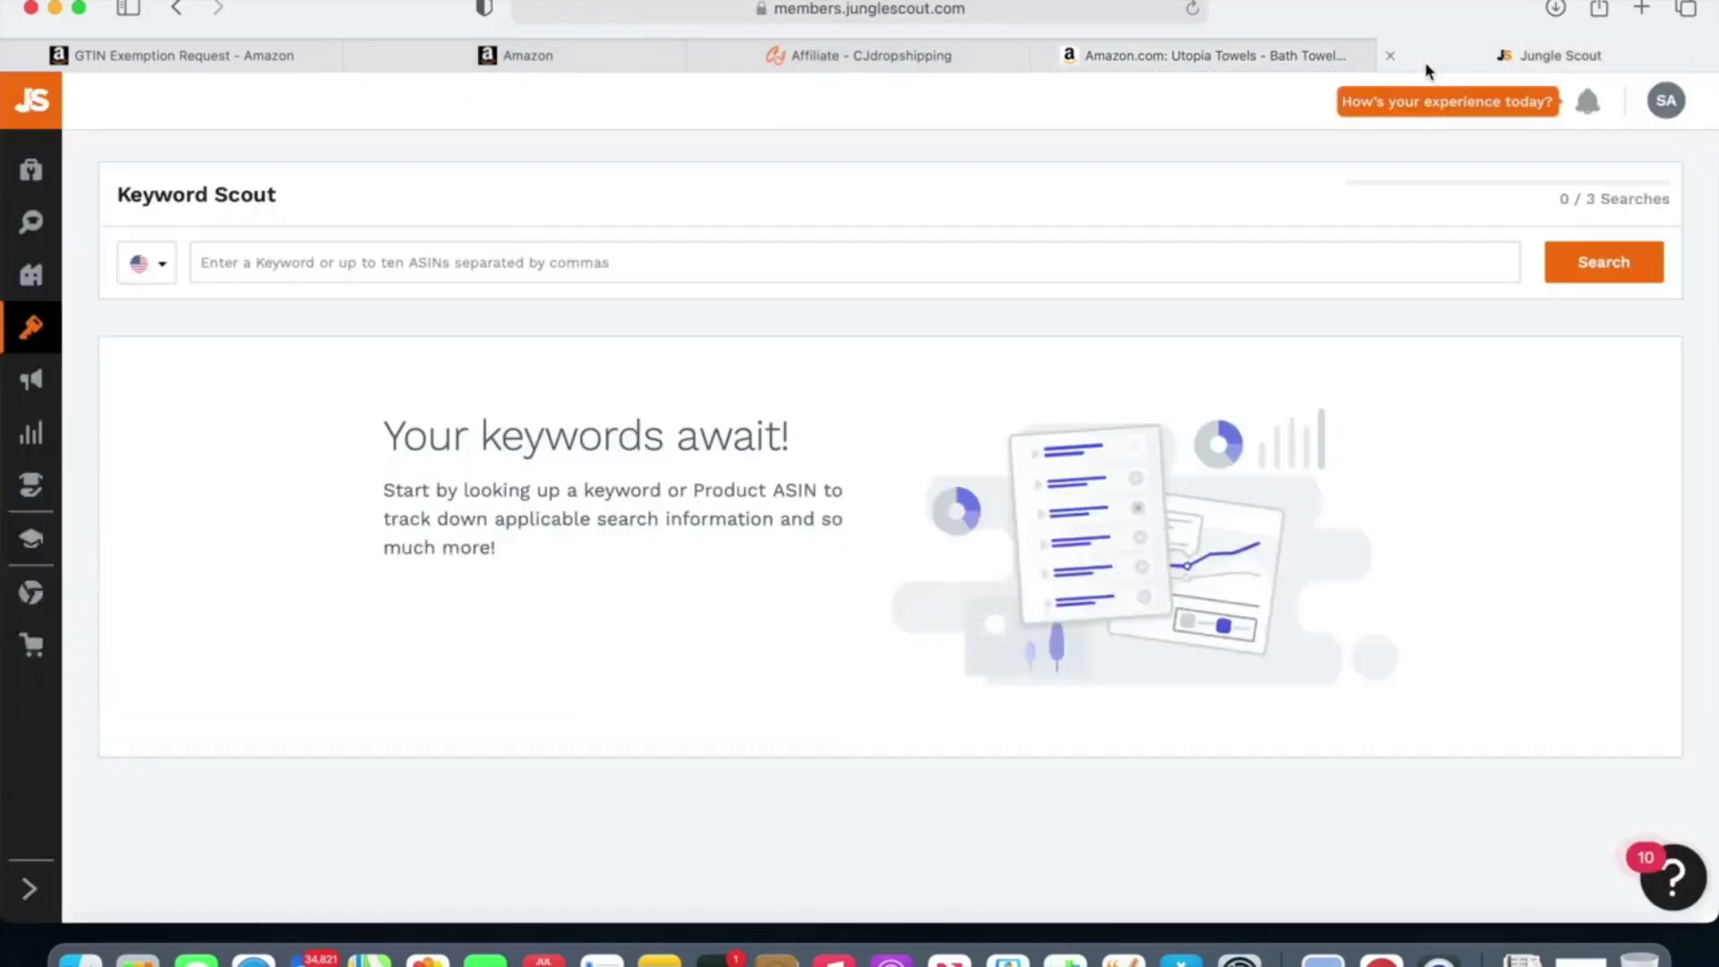
left_click(564, 263)
key("super+v")
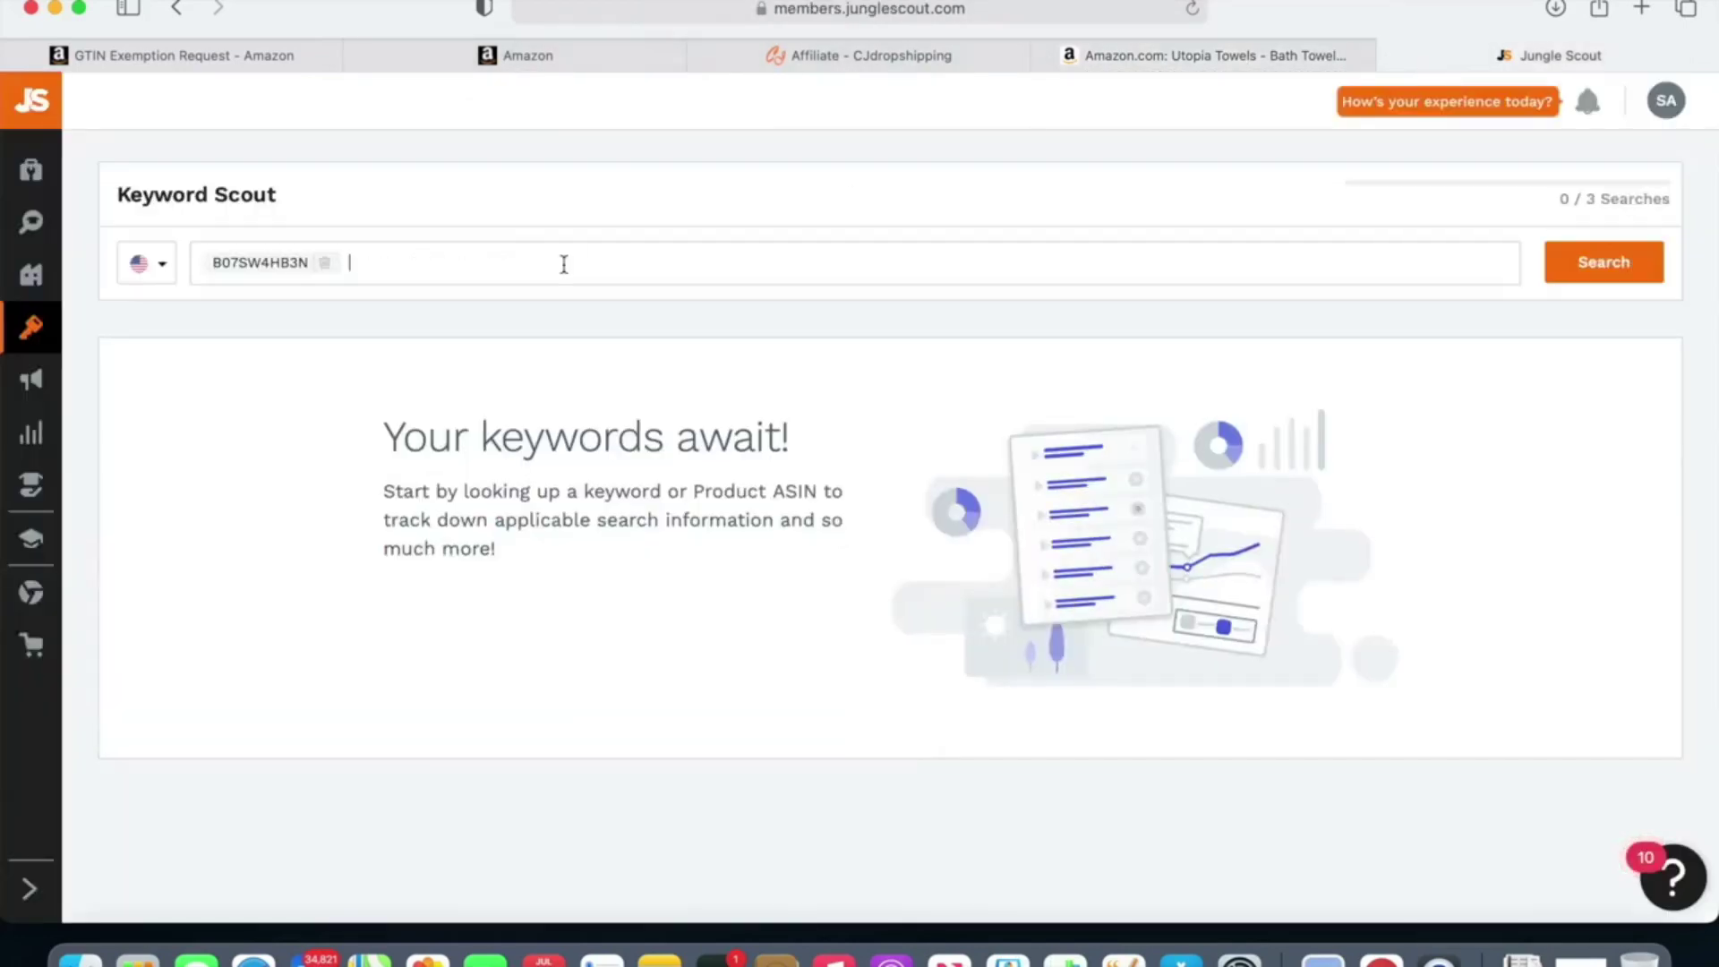
Step: Return to the Amazon towel results and open the Utopia Towels Cool Grey 8-piece towel set
left_click(1195, 50)
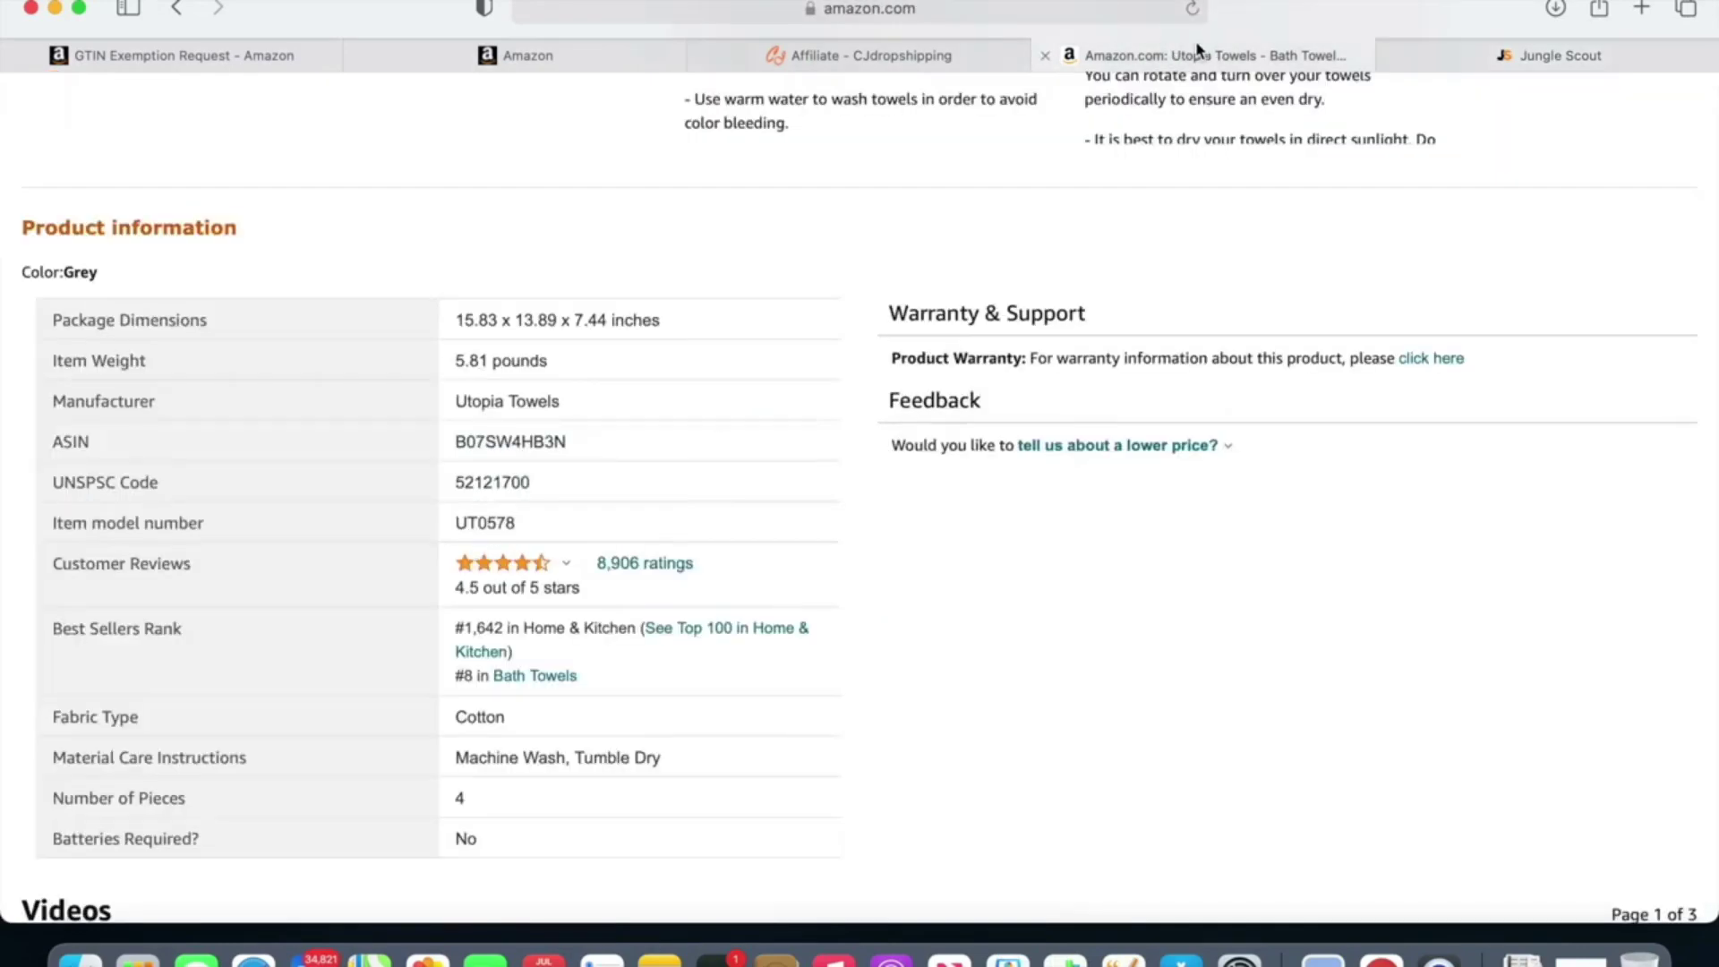
left_click(199, 12)
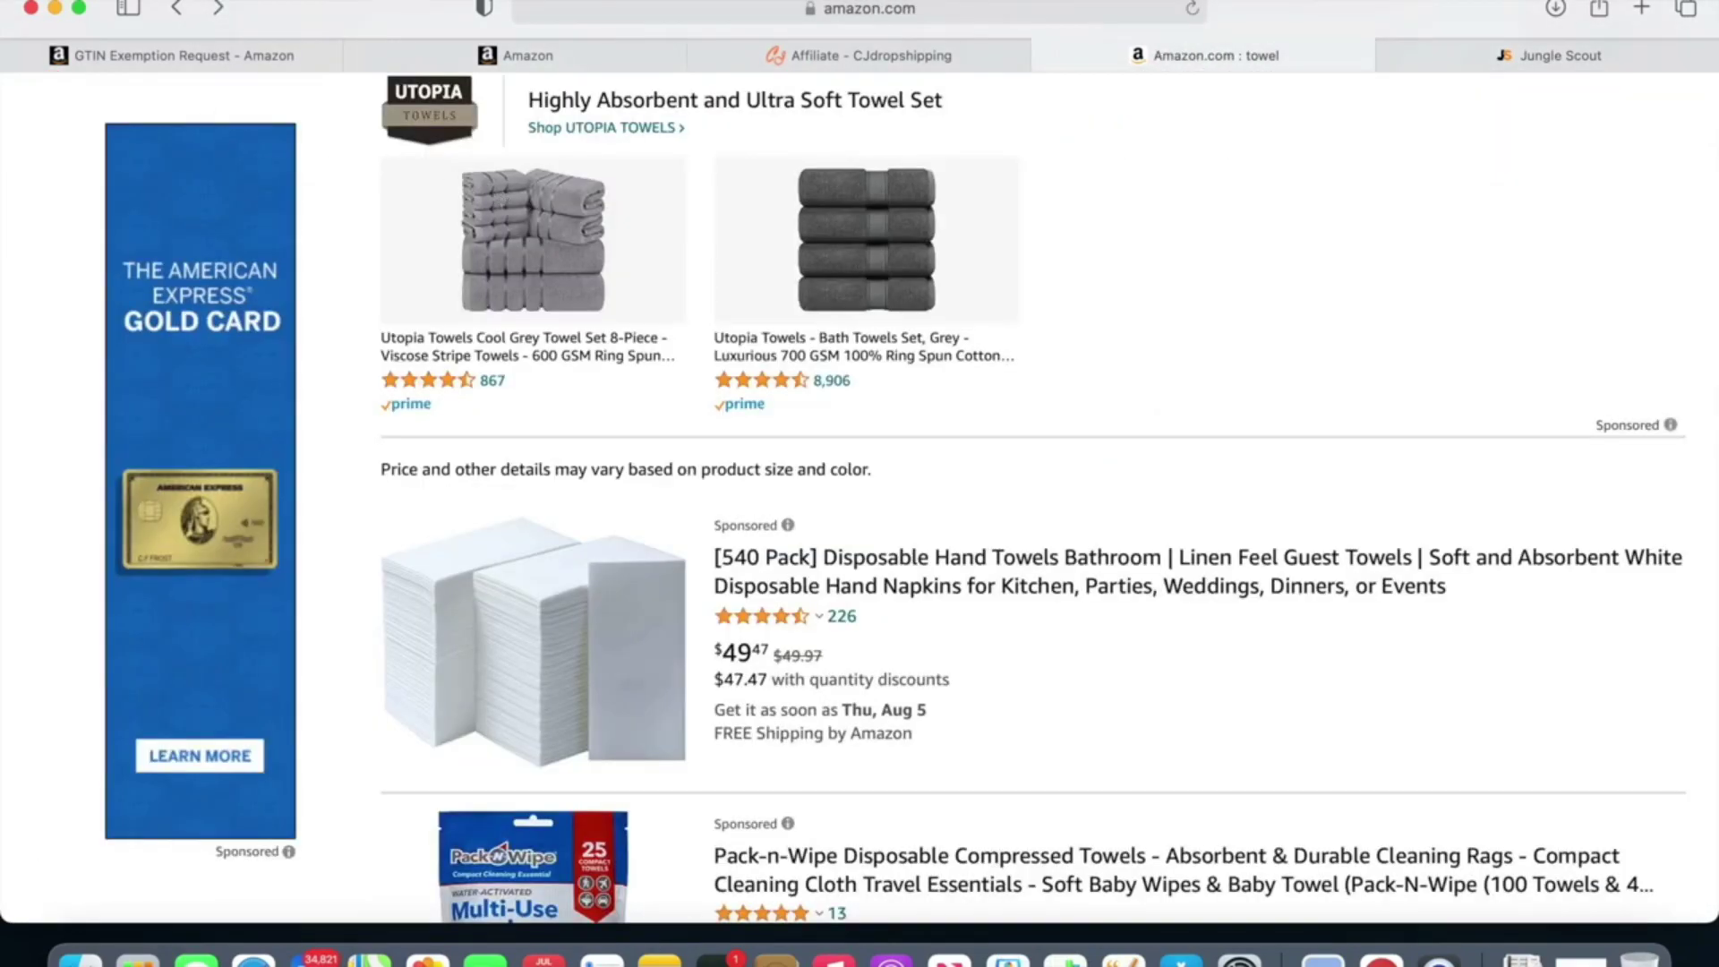
left_click(502, 191)
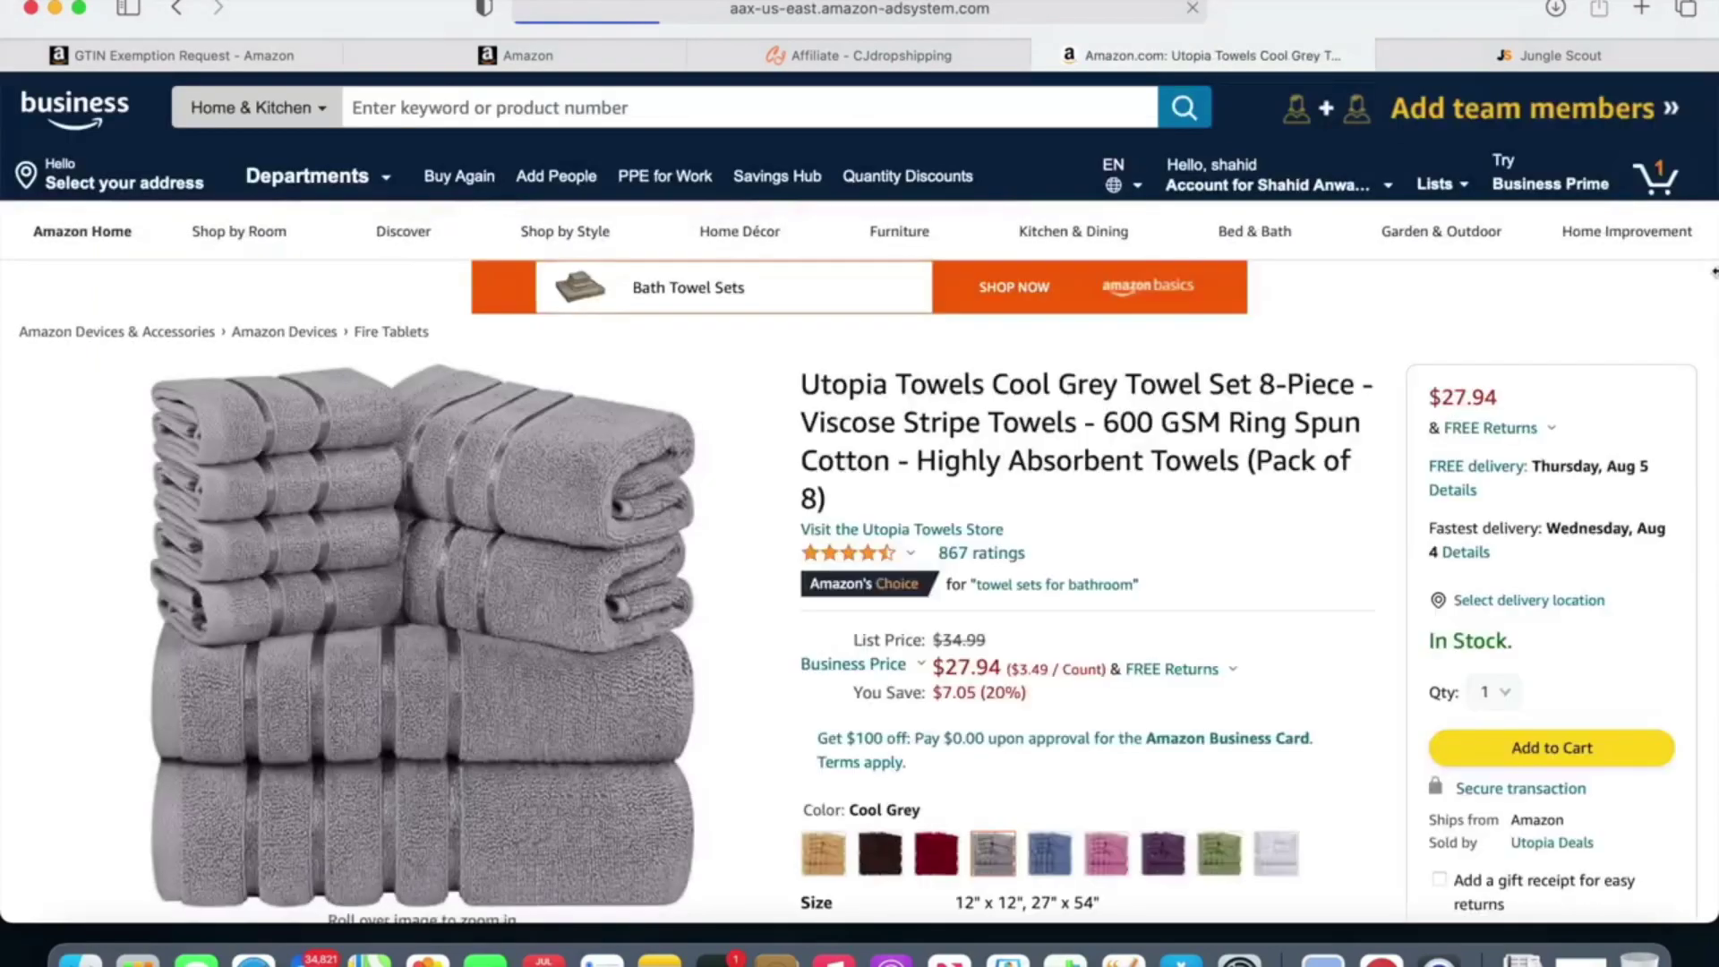
Step: Copy the ASIN B08L9D82S4 from the Cool Grey set's product information and add it to the Keyword Scout search
scroll(1713, 271, "down", 4)
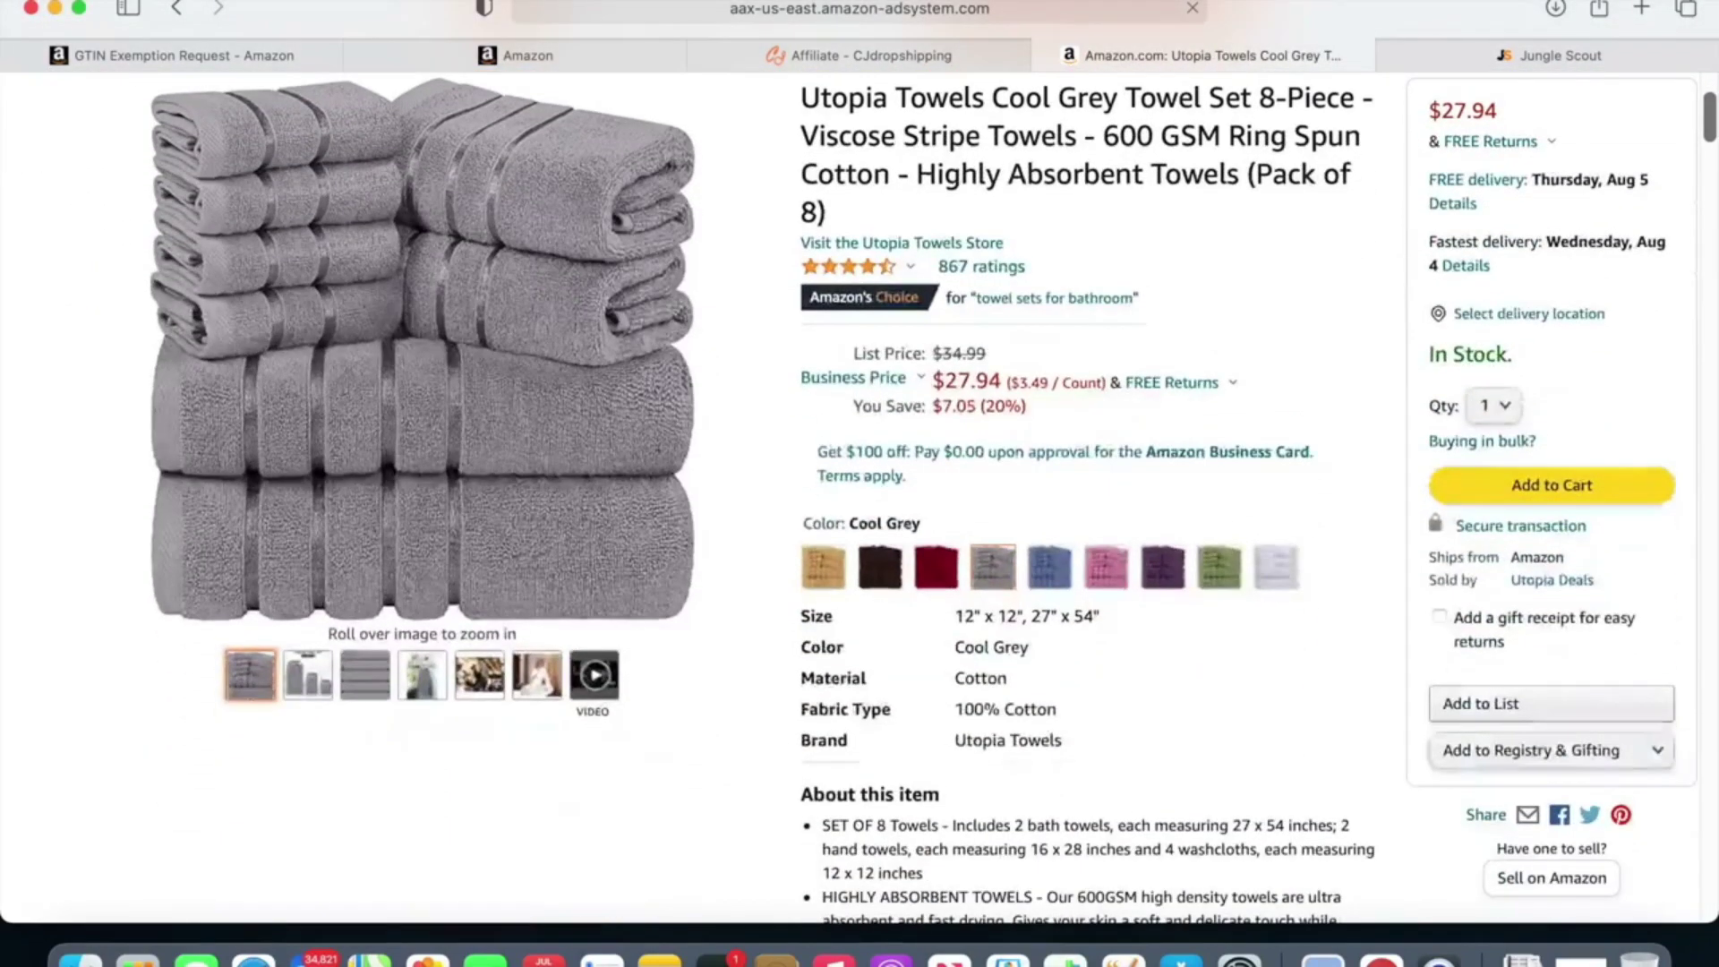
left_click_drag(1707, 119, 1700, 496)
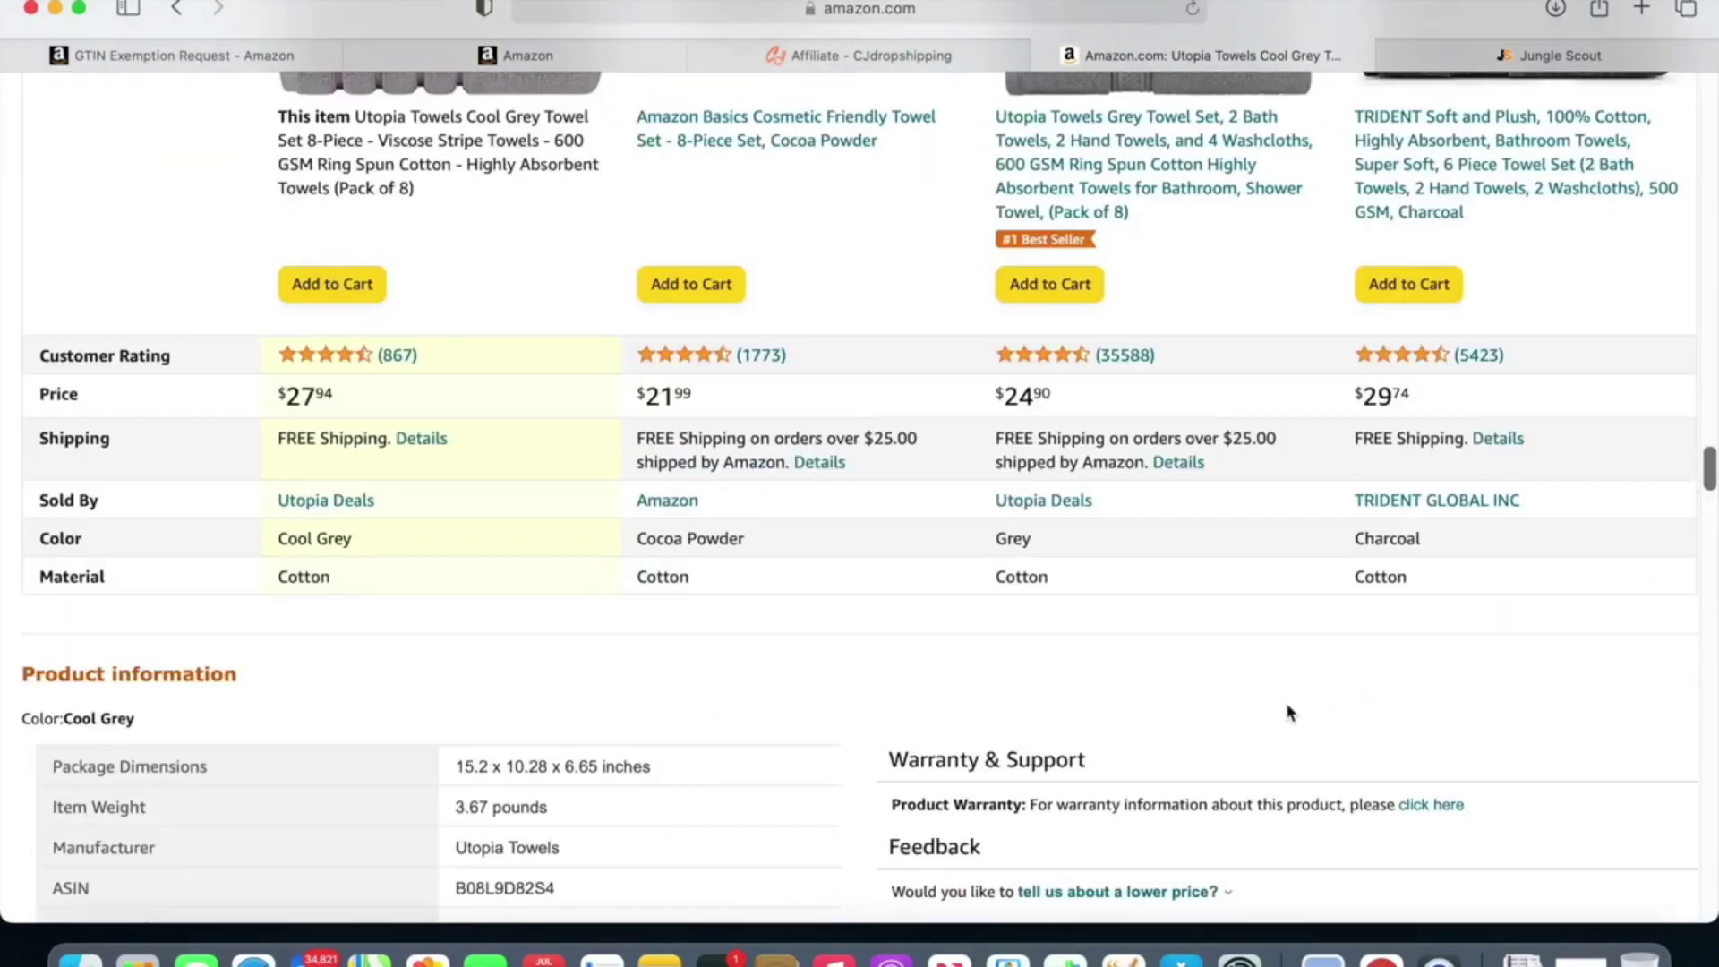
left_click_drag(566, 891, 453, 889)
key("super+c")
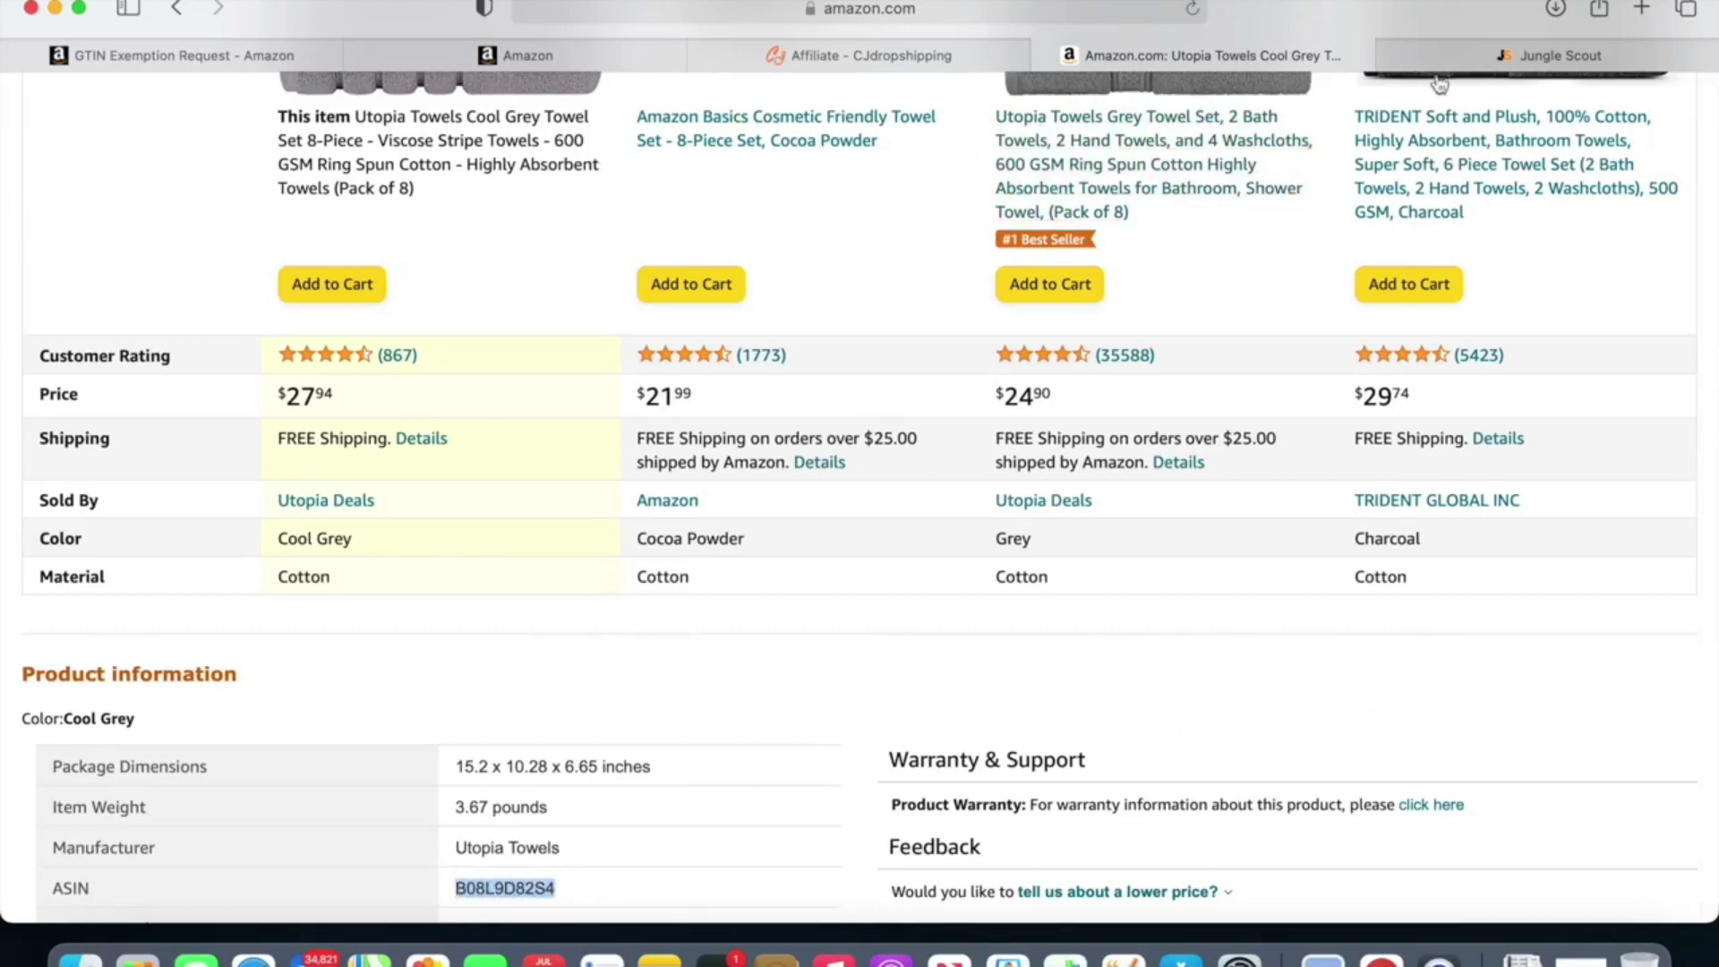
left_click(1540, 56)
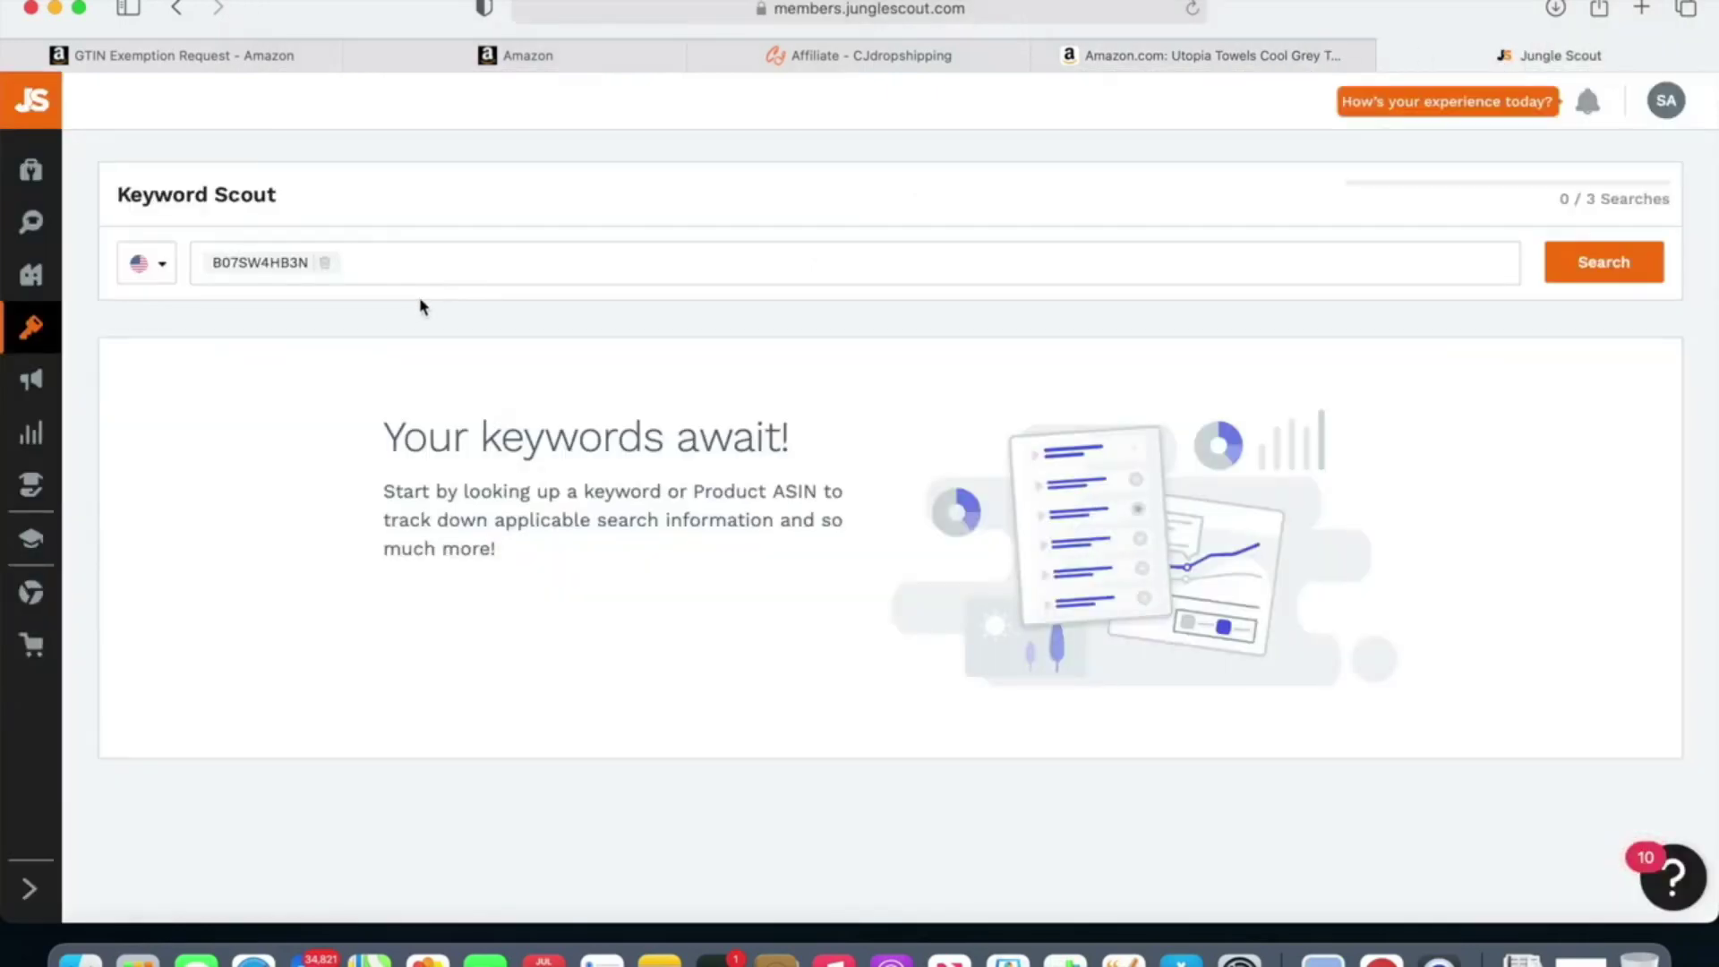
key("super+v")
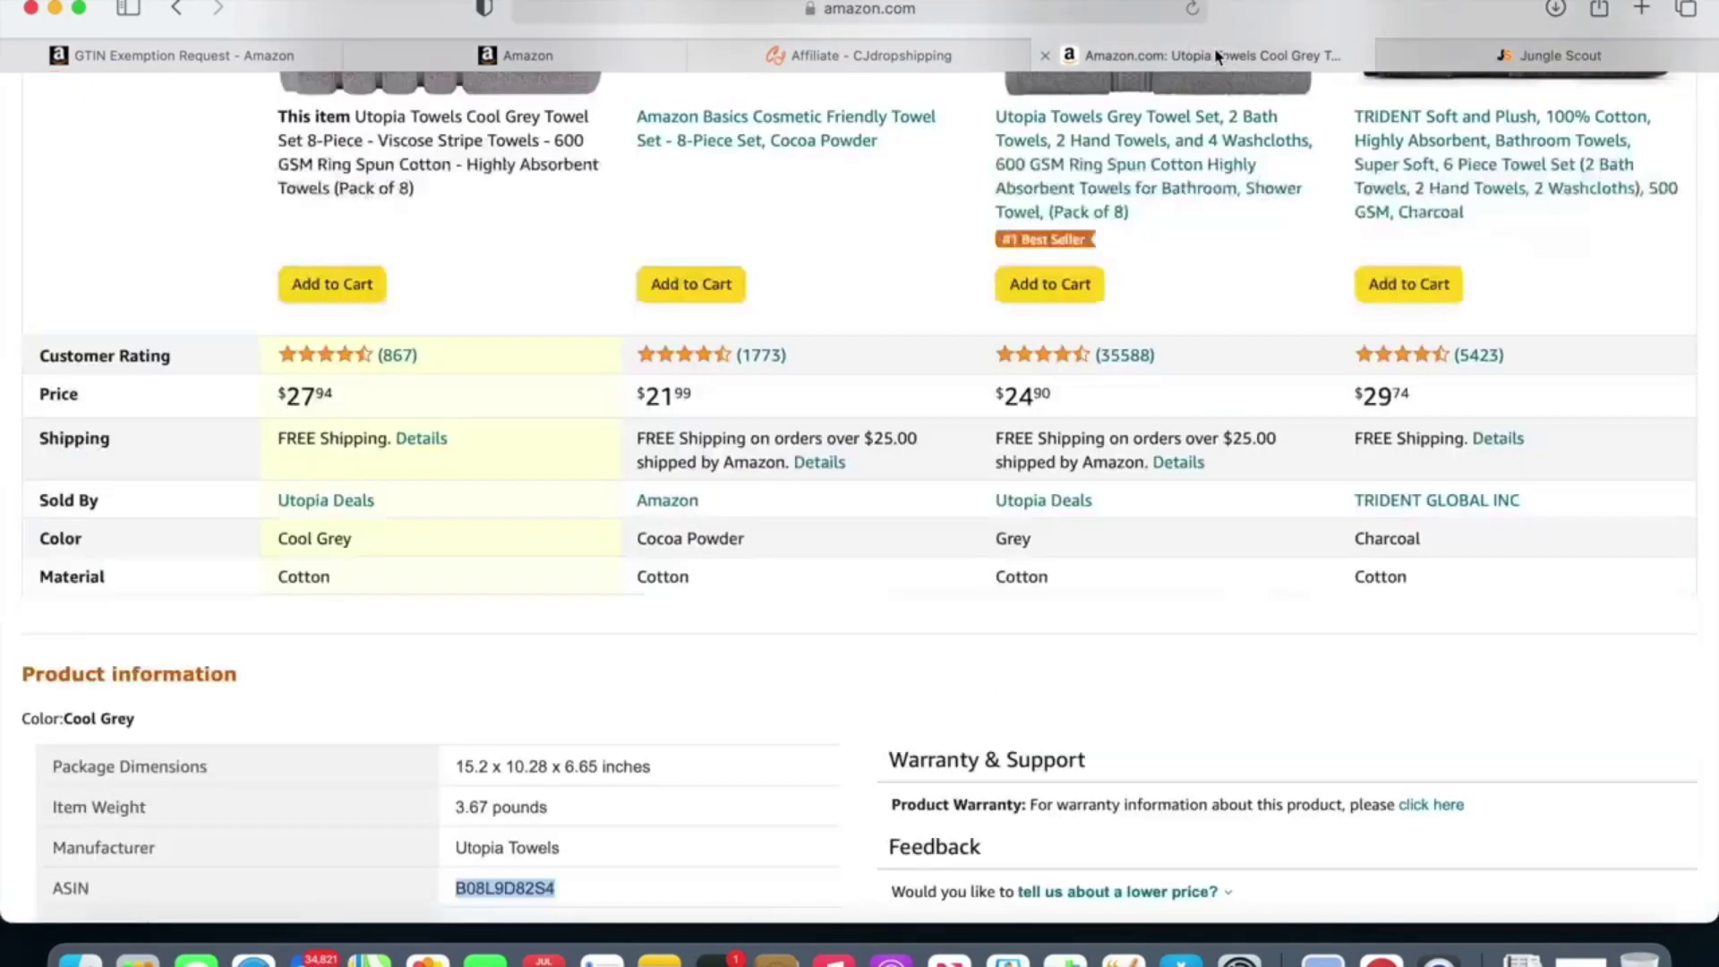
Step: Open the #1 Best Seller Utopia Towels grey set from the comparison table and examine its product information, related products and customer reviews
left_click(1216, 56)
left_click(1232, 144)
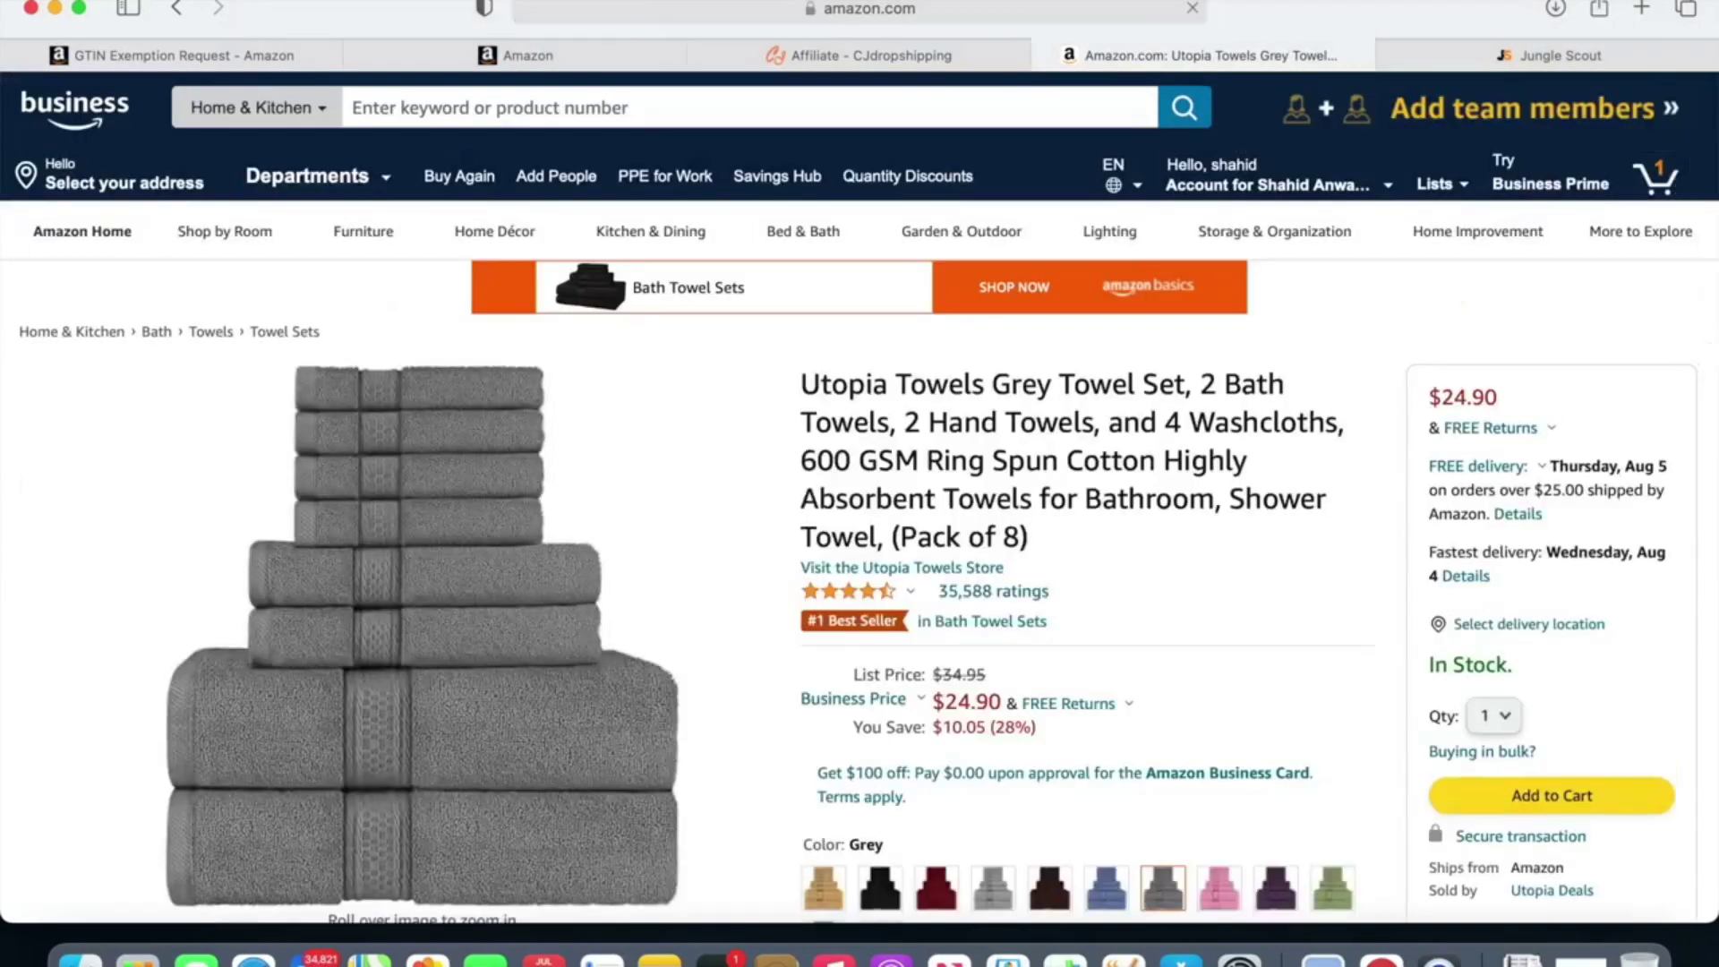
scroll(1707, 347, "down", 5)
left_click_drag(1709, 124, 1705, 434)
scroll(964, 454, "down", 10)
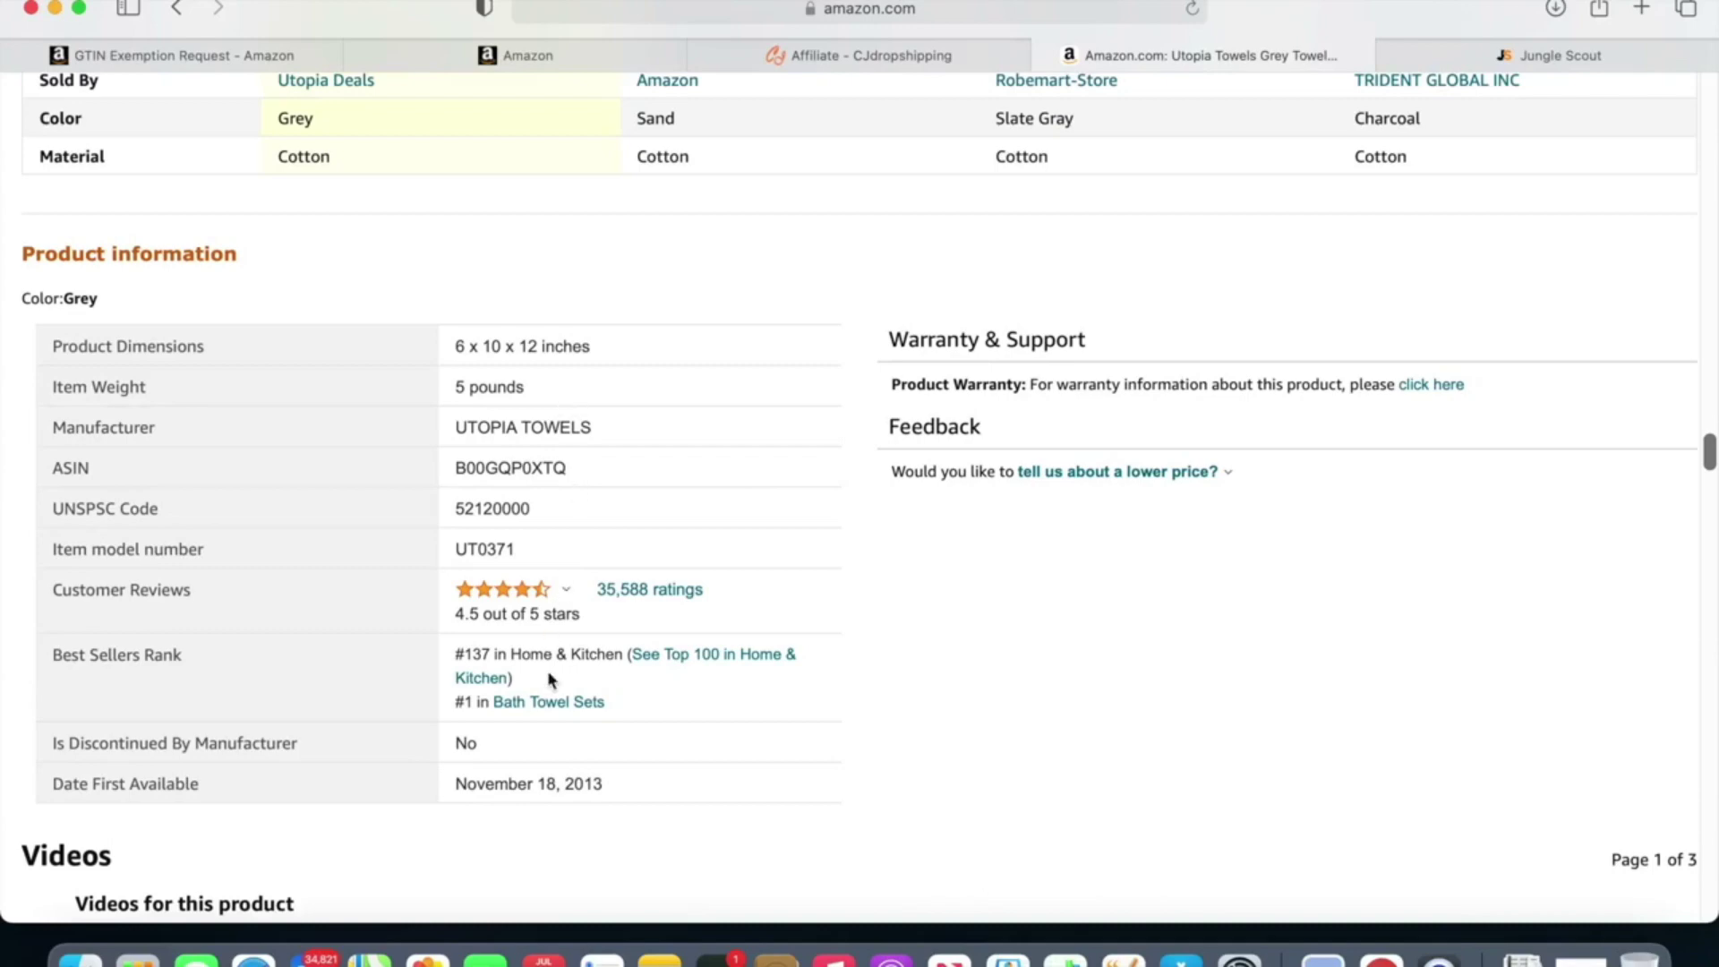
scroll(552, 680, "up", 4)
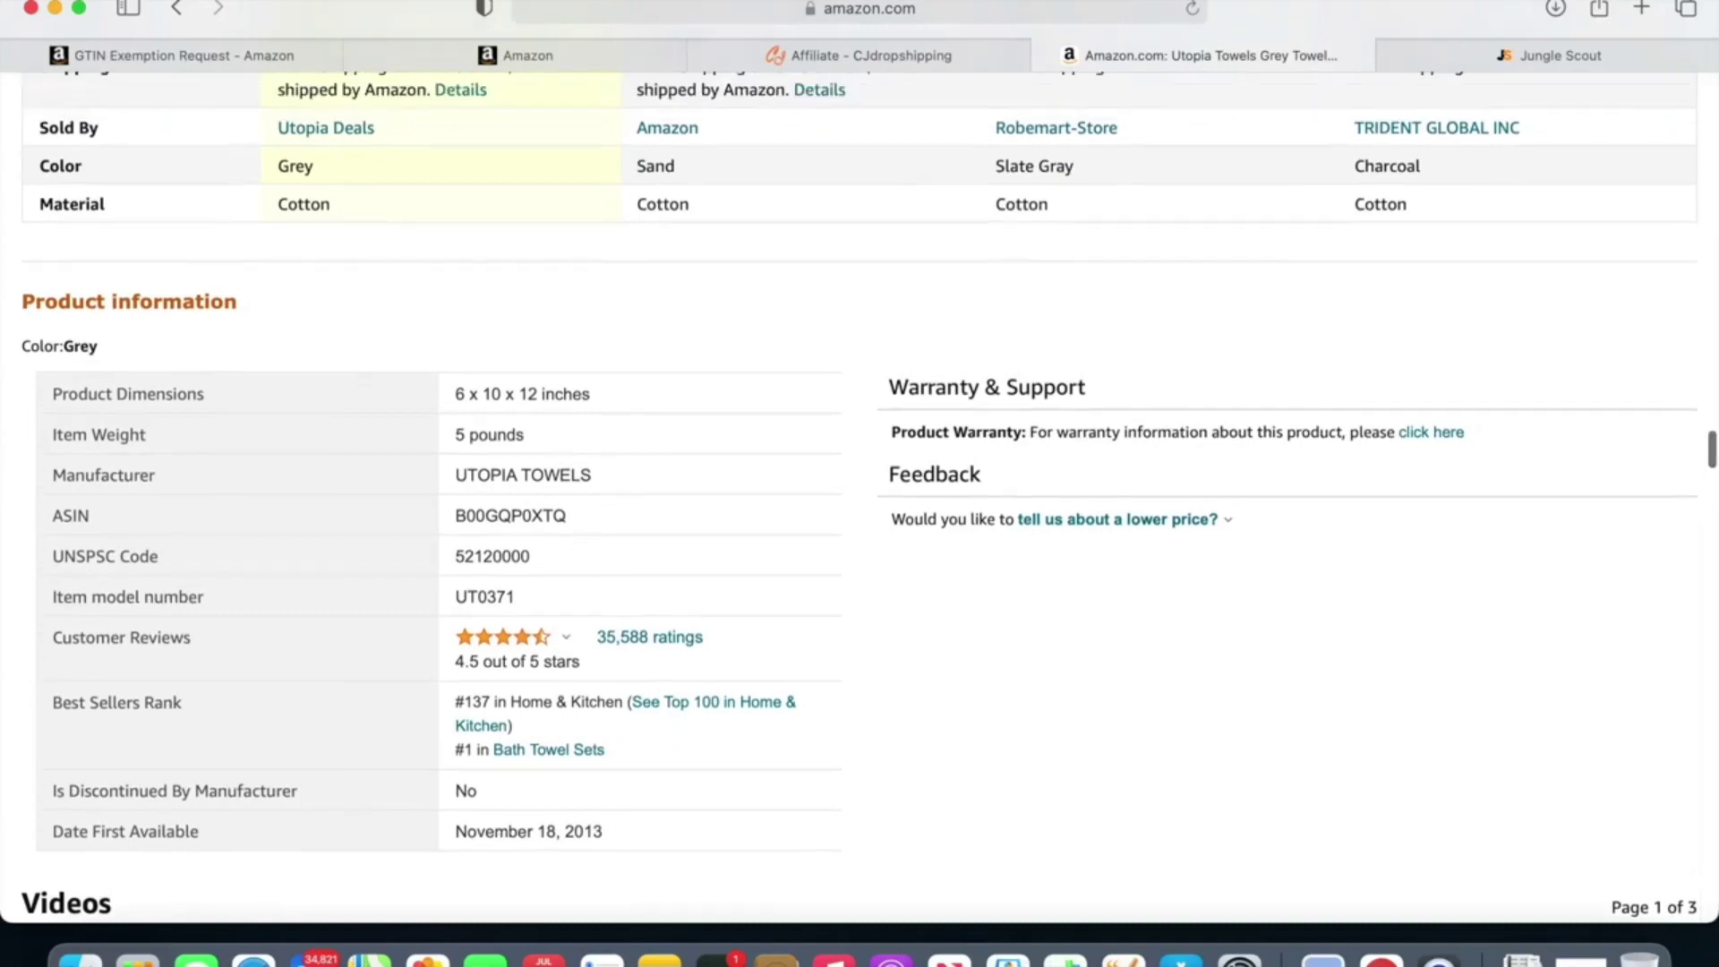
scroll(859, 495, "down", 15)
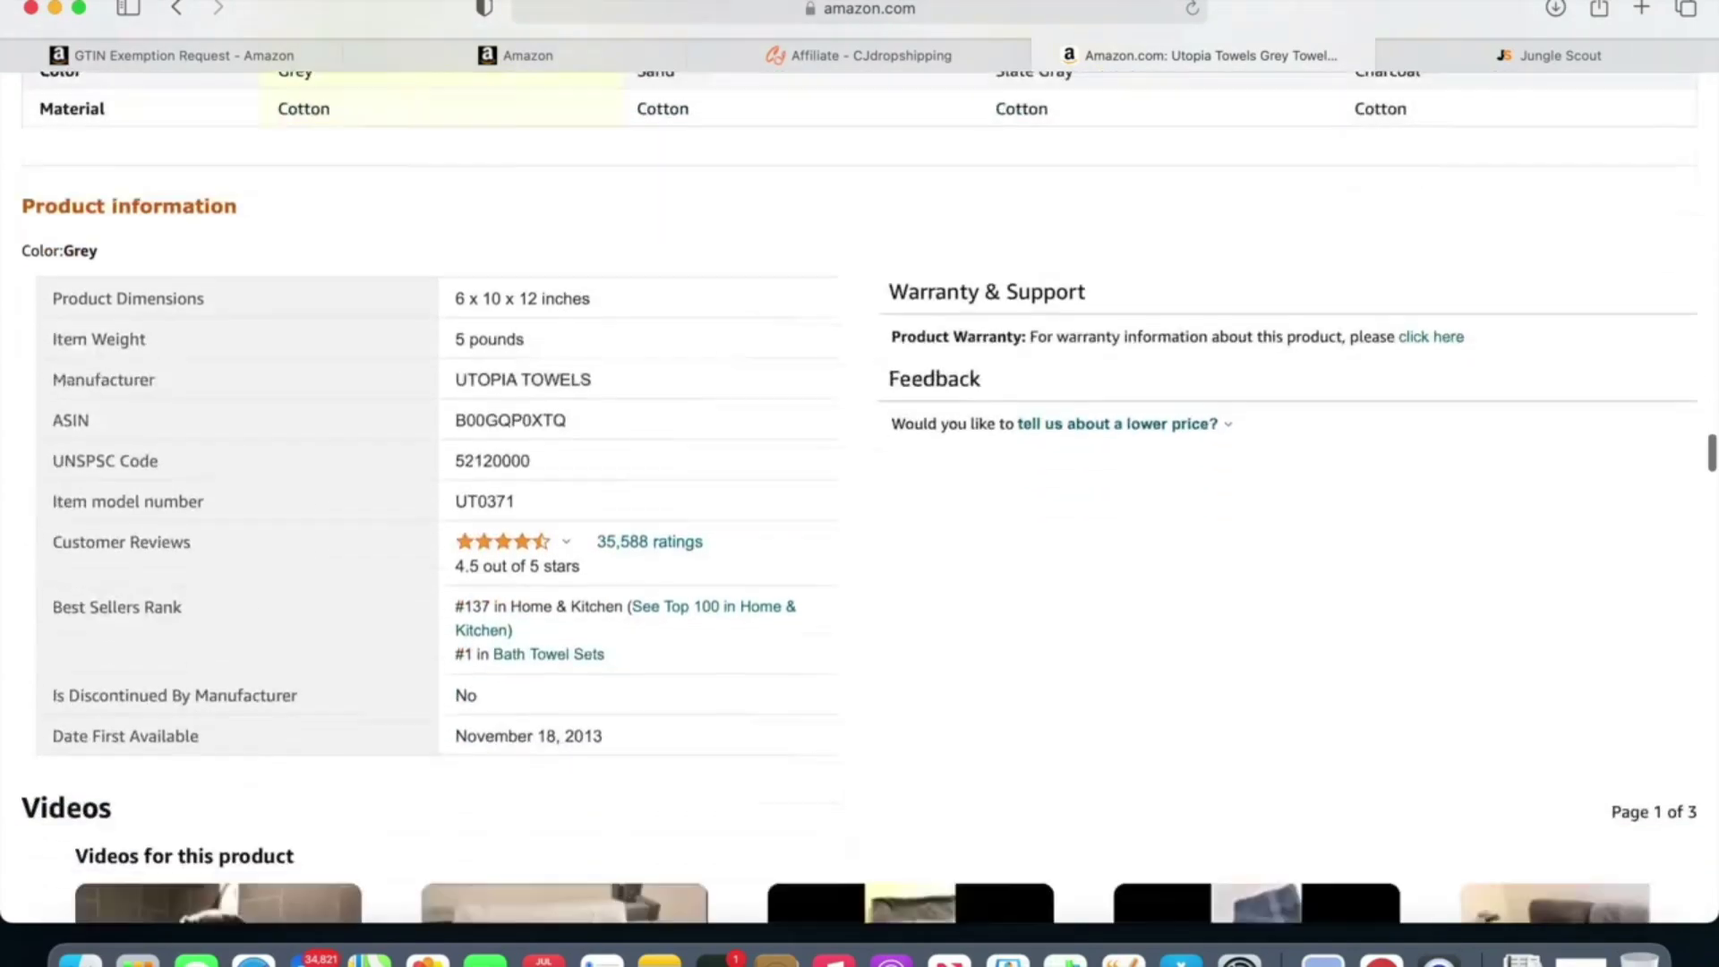
scroll(859, 495, "down", 14)
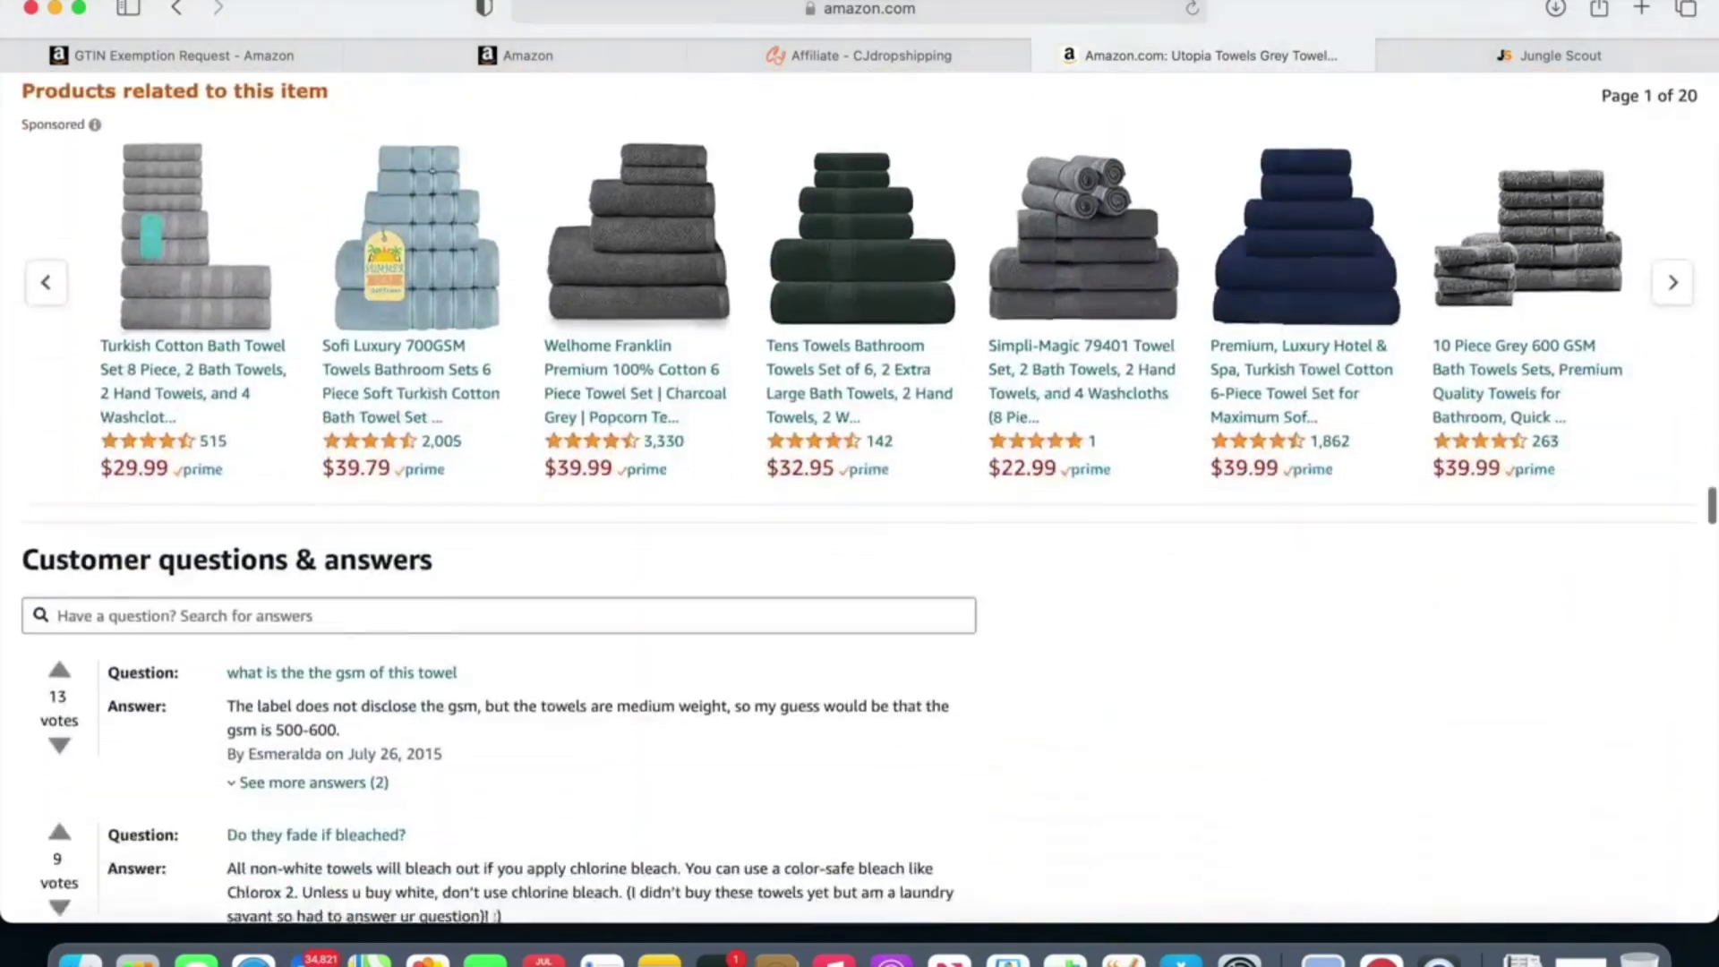
scroll(860, 495, "down", 14)
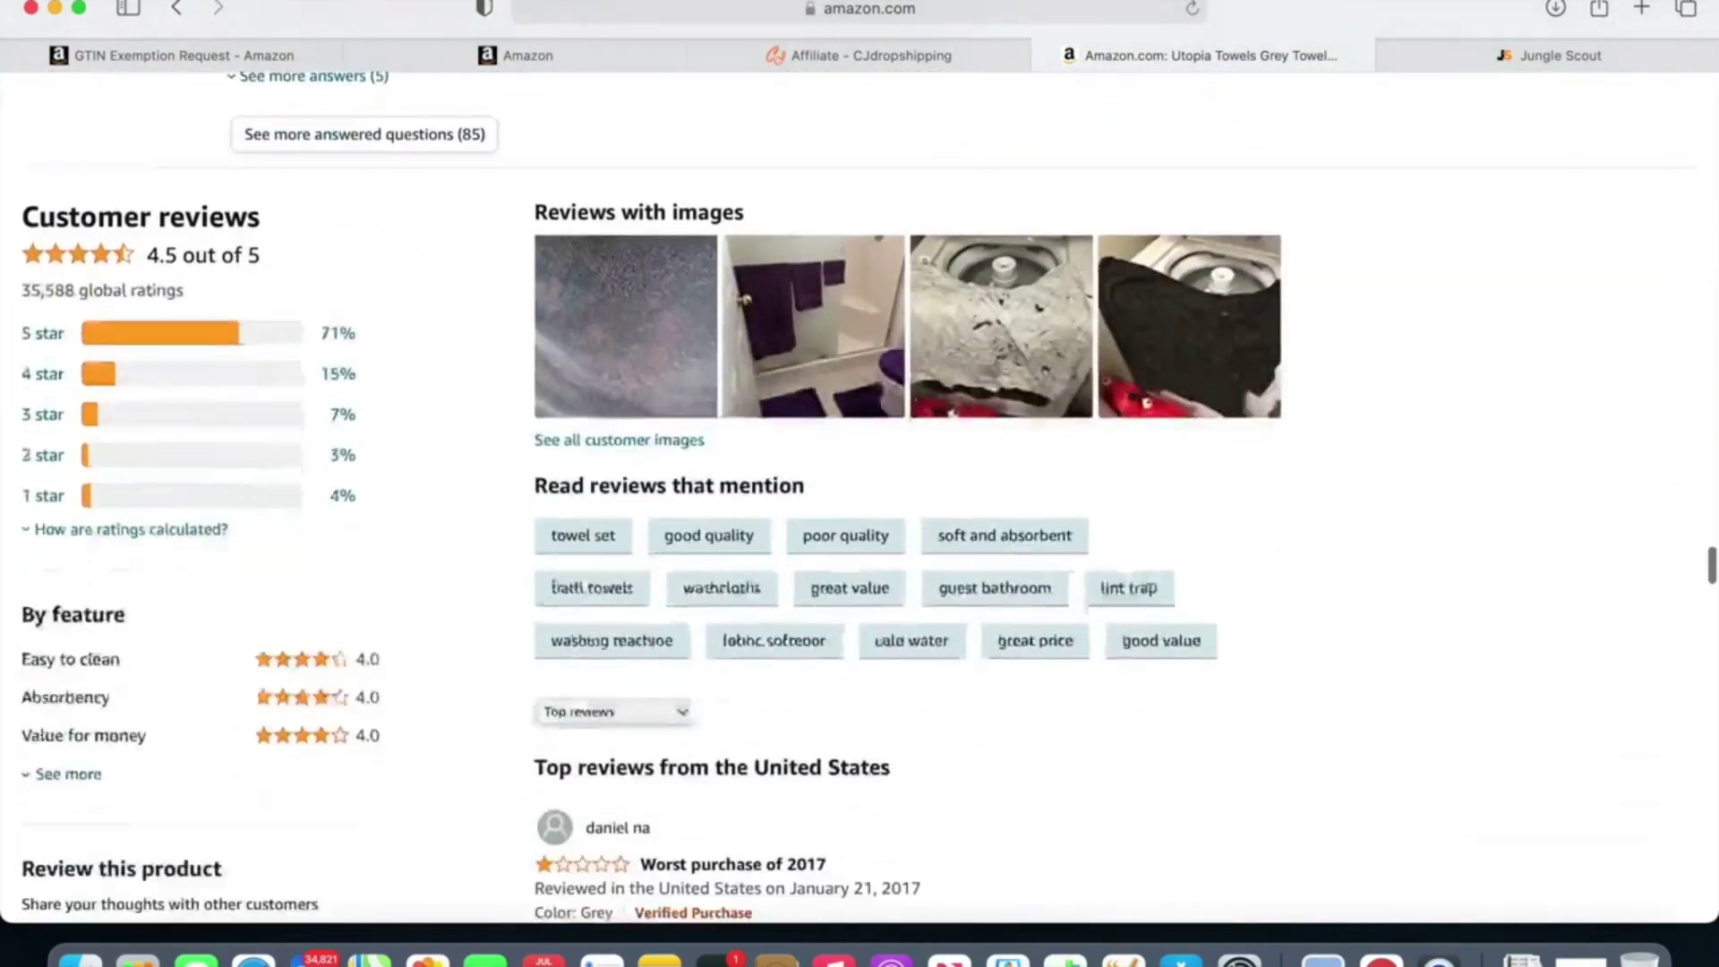
scroll(567, 671, "down", 5)
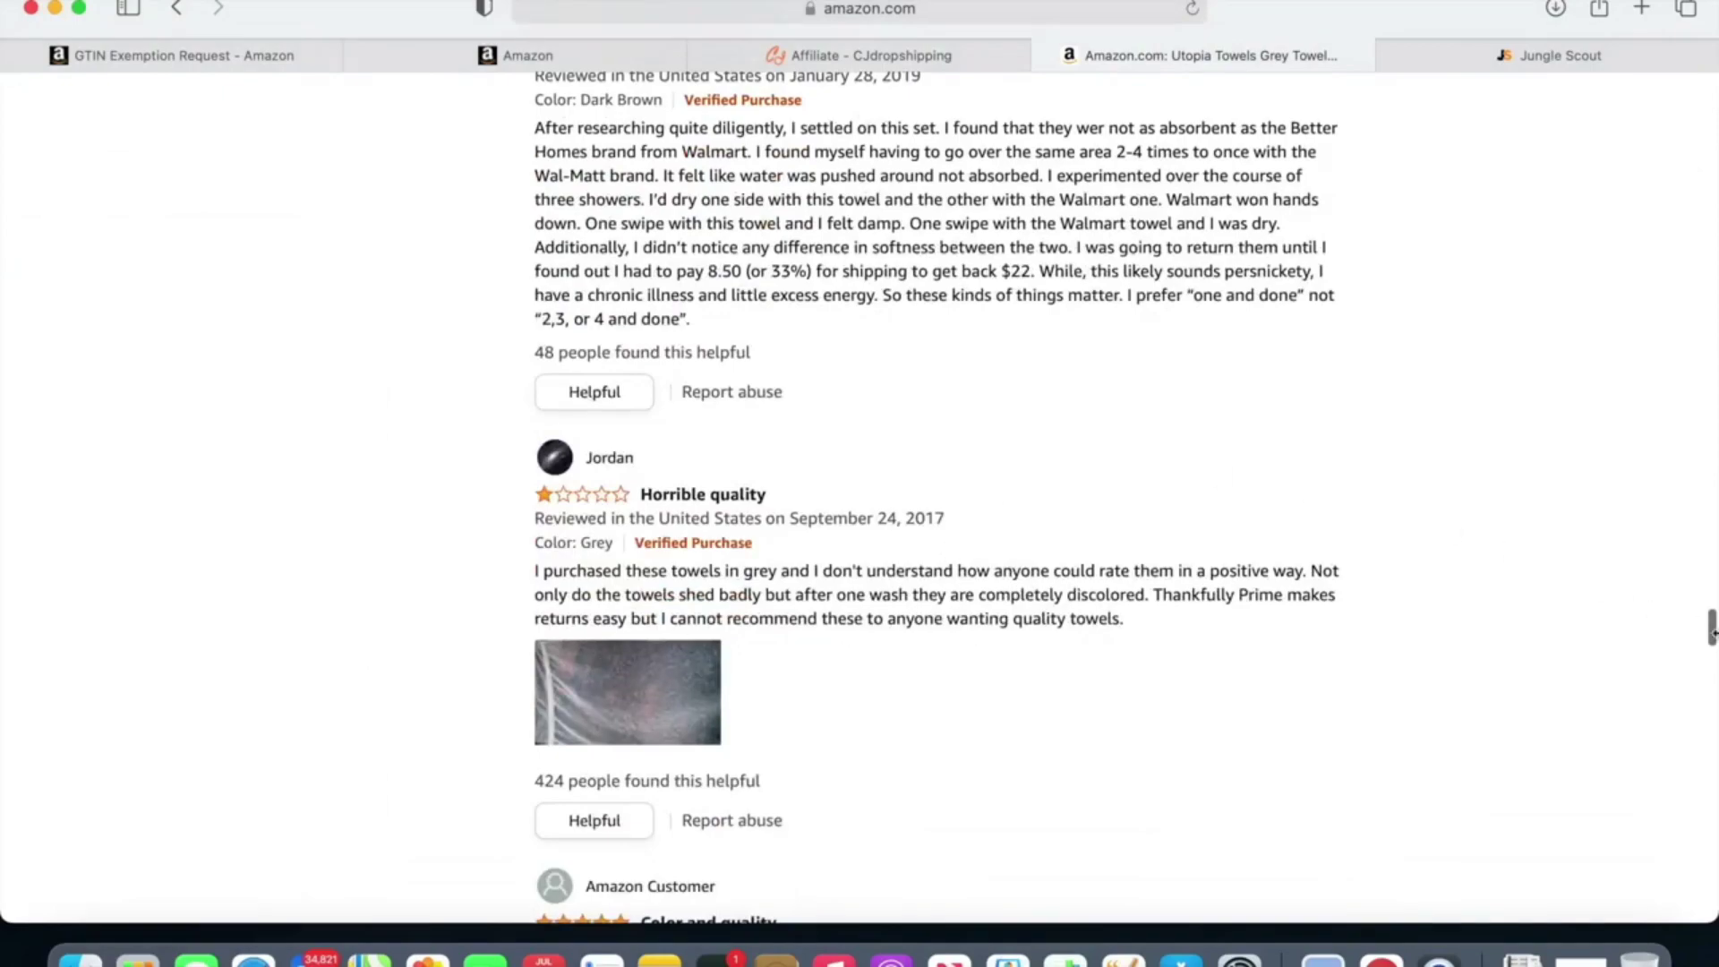
left_click_drag(1708, 632, 1708, 179)
Step: Open the ECO TOWELS Premium Hotel & Spa grey set of 4 and copy the ASIN B07SS6M1PZ from its product information
left_click(1328, 561)
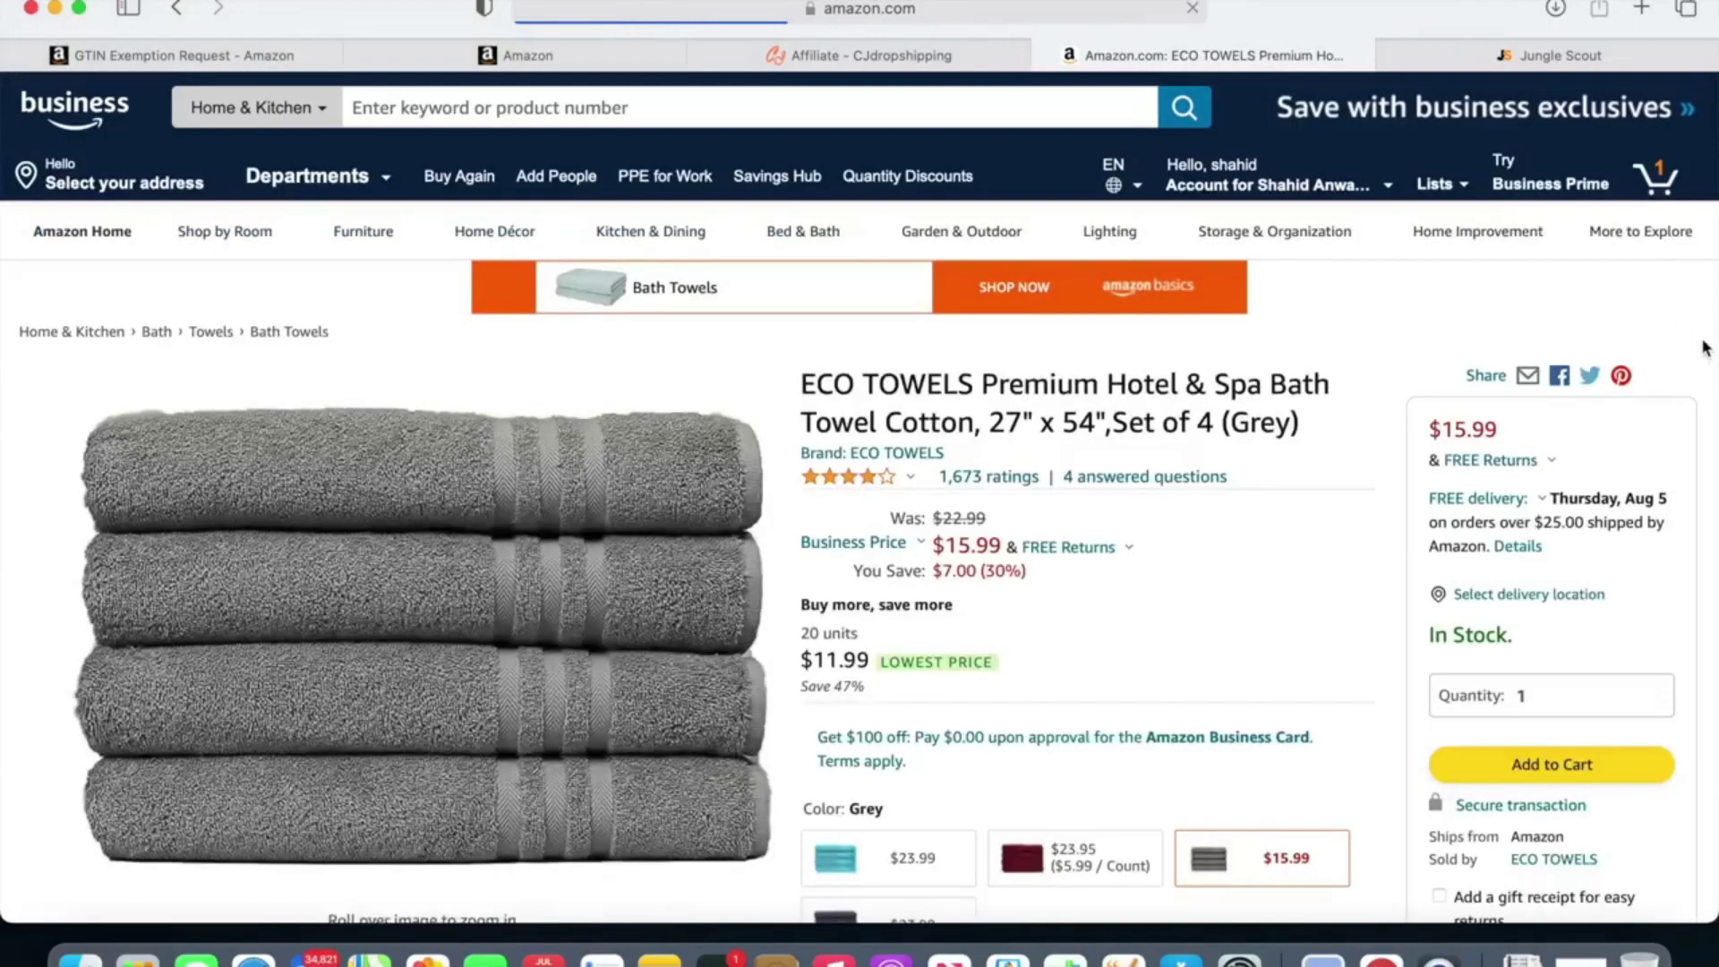
scroll(860, 462, "down", 1)
scroll(860, 528, "down", 2)
left_click_drag(1712, 90, 1710, 349)
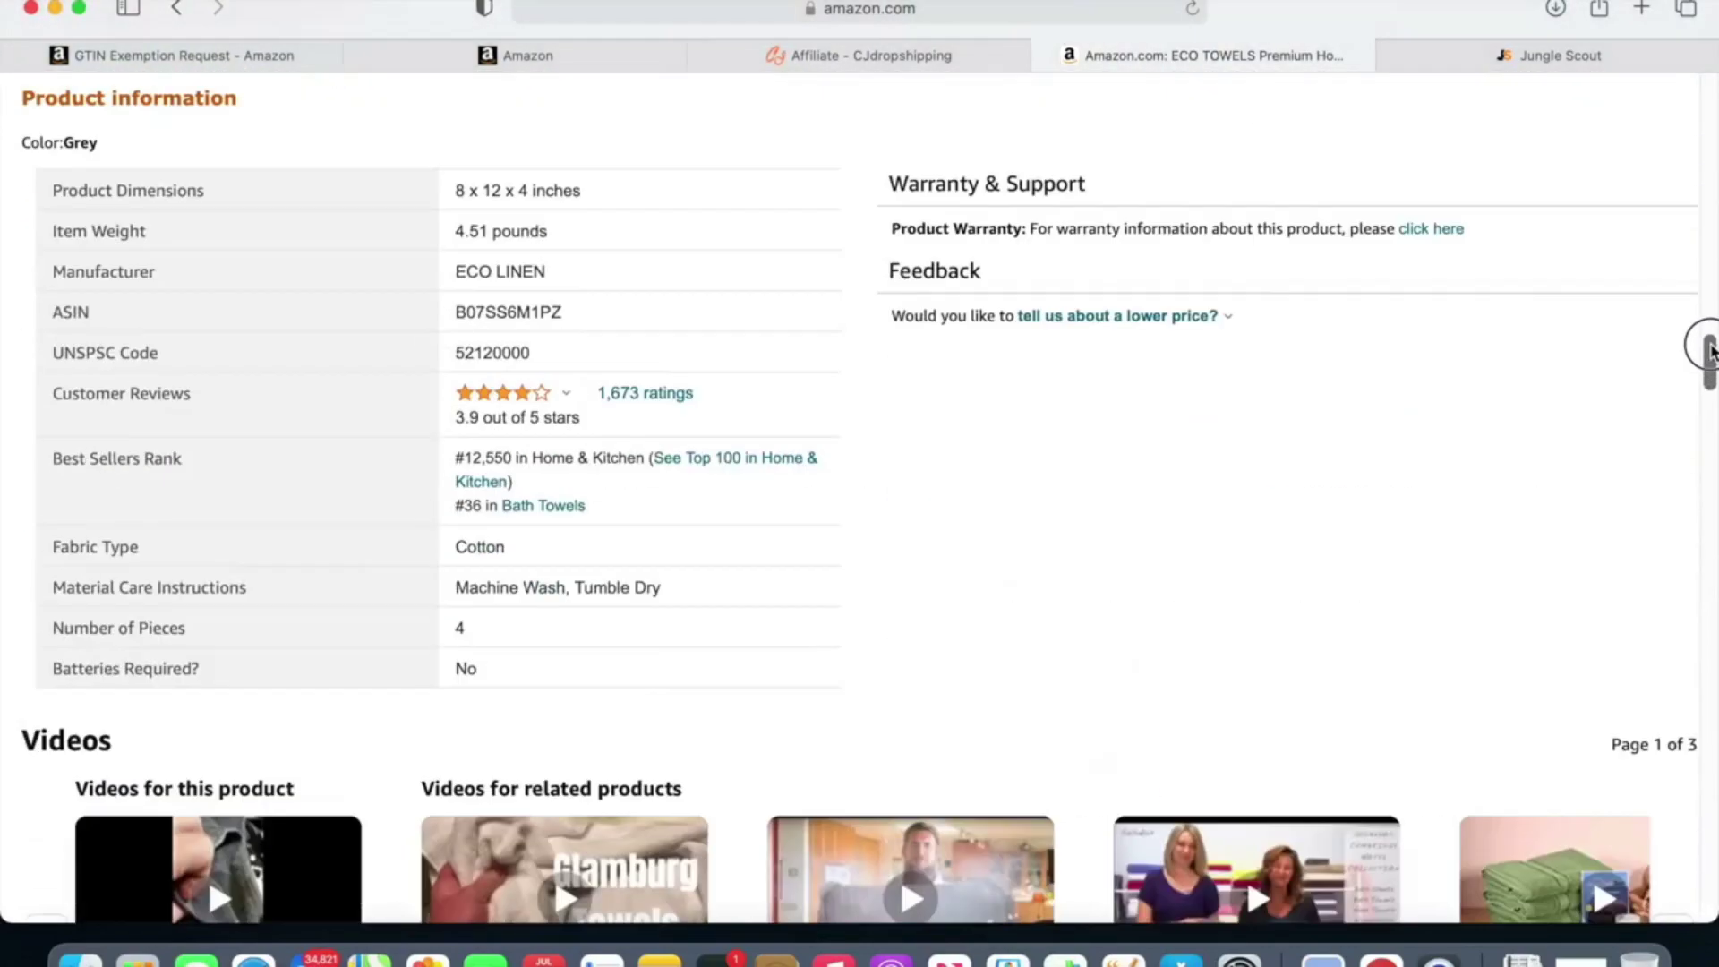
left_click_drag(579, 312, 439, 299)
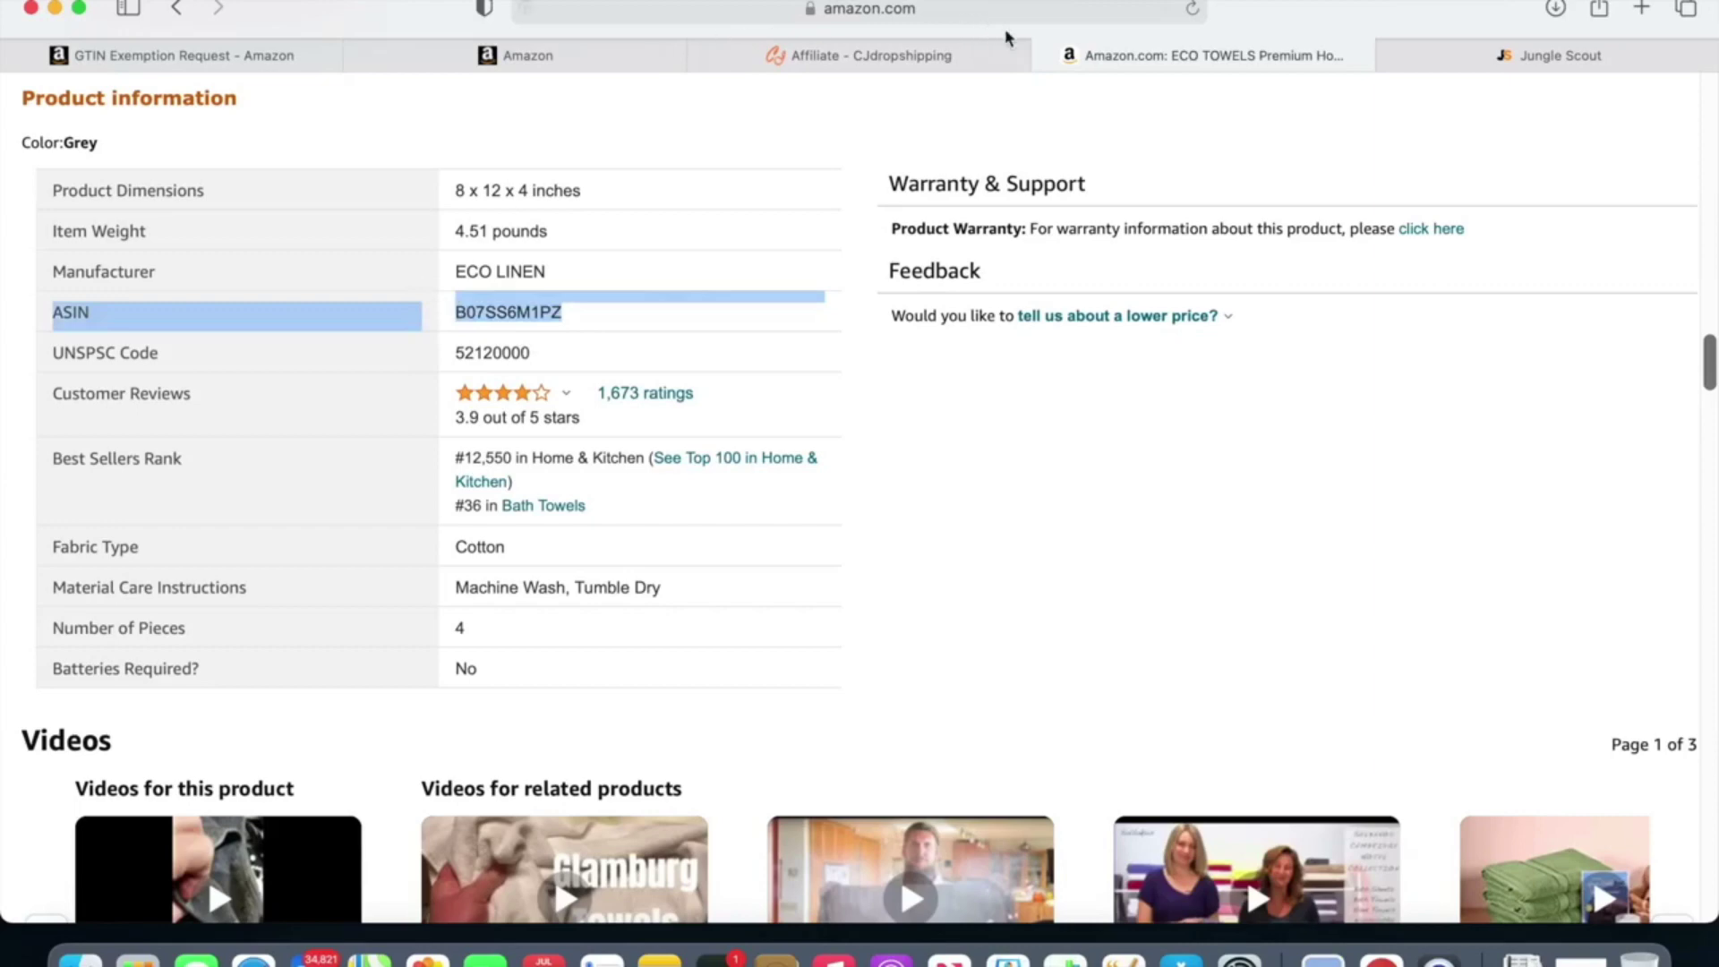
Step: Add the ASIN B07SS6M1PZ to the other two in Jungle Scout's Keyword Scout and run the search
left_click(1464, 53)
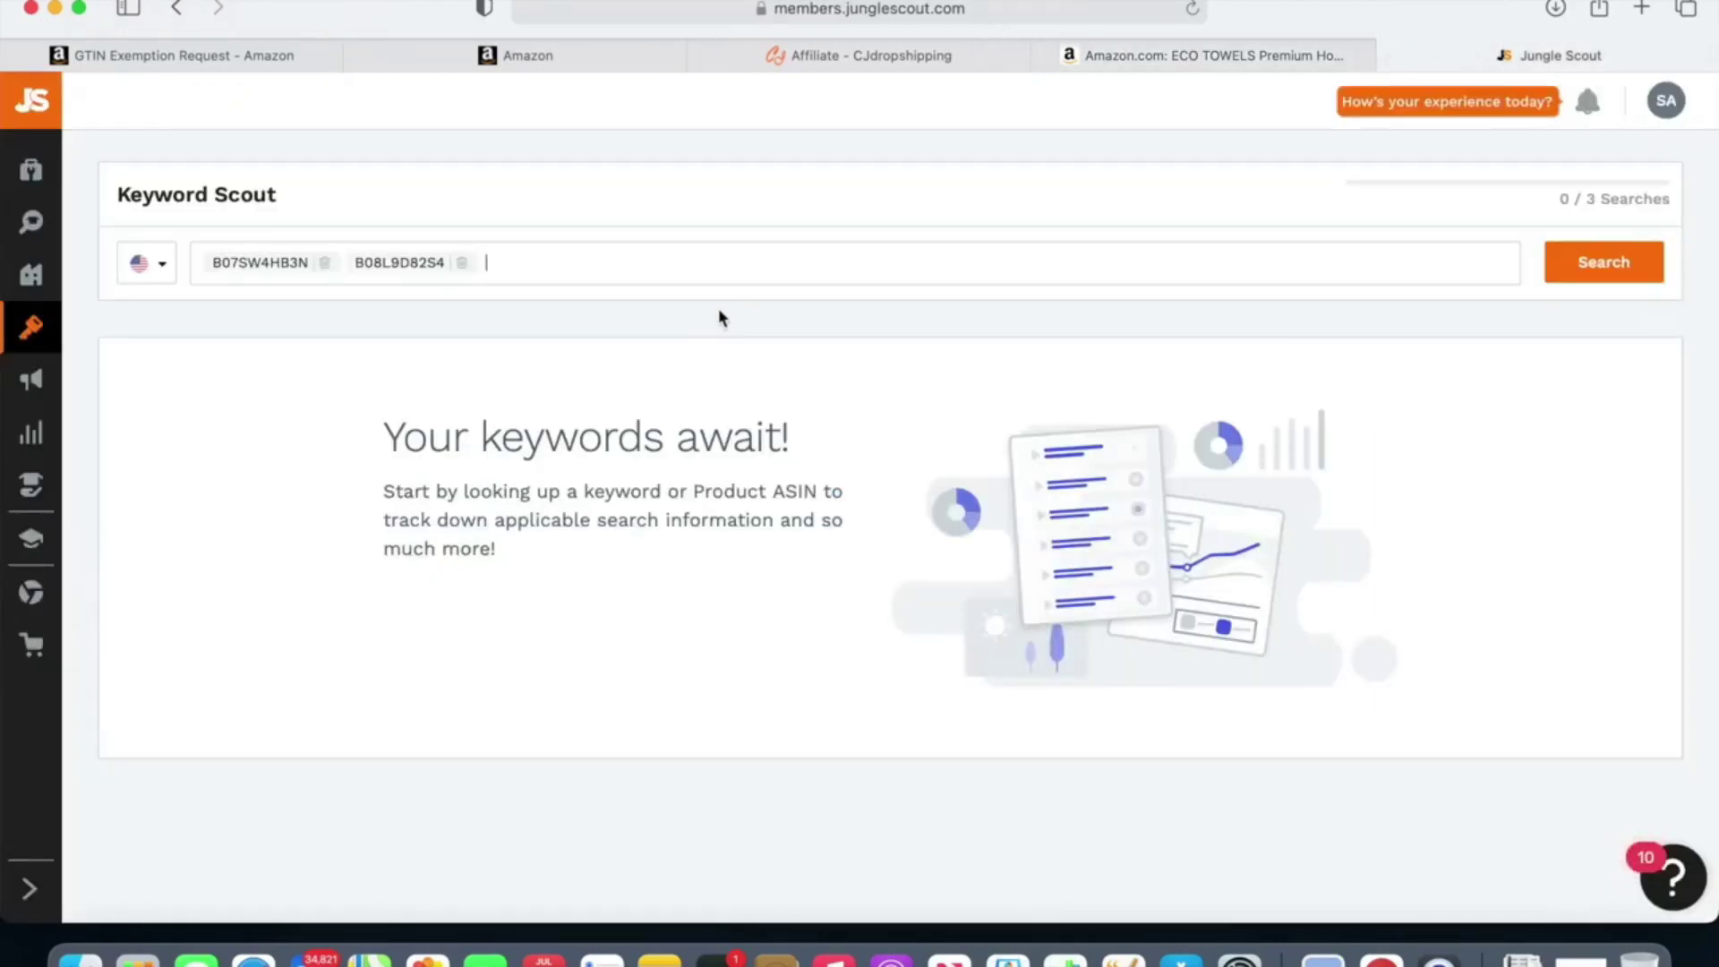
type("B07SS6M1PZ")
left_click(1607, 263)
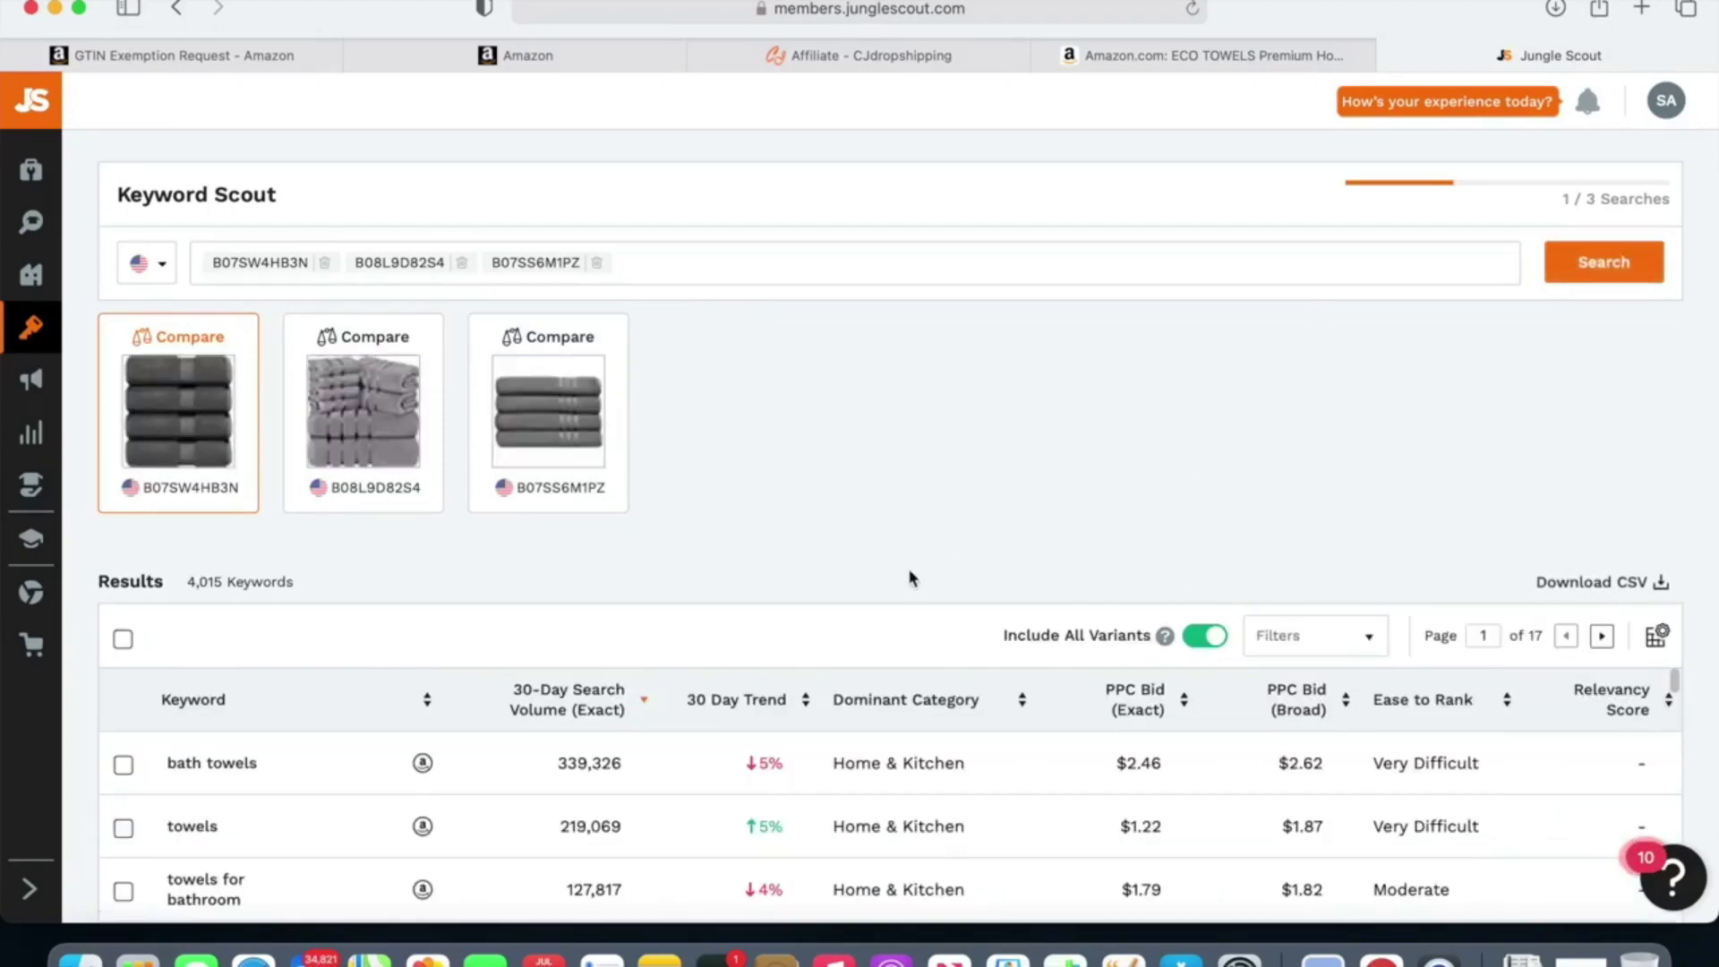
Step: Check the keyword "towels bathroom sets clearance prime" on Amazon, and mark it in the Keyword Scout results
scroll(911, 578, "down", 5)
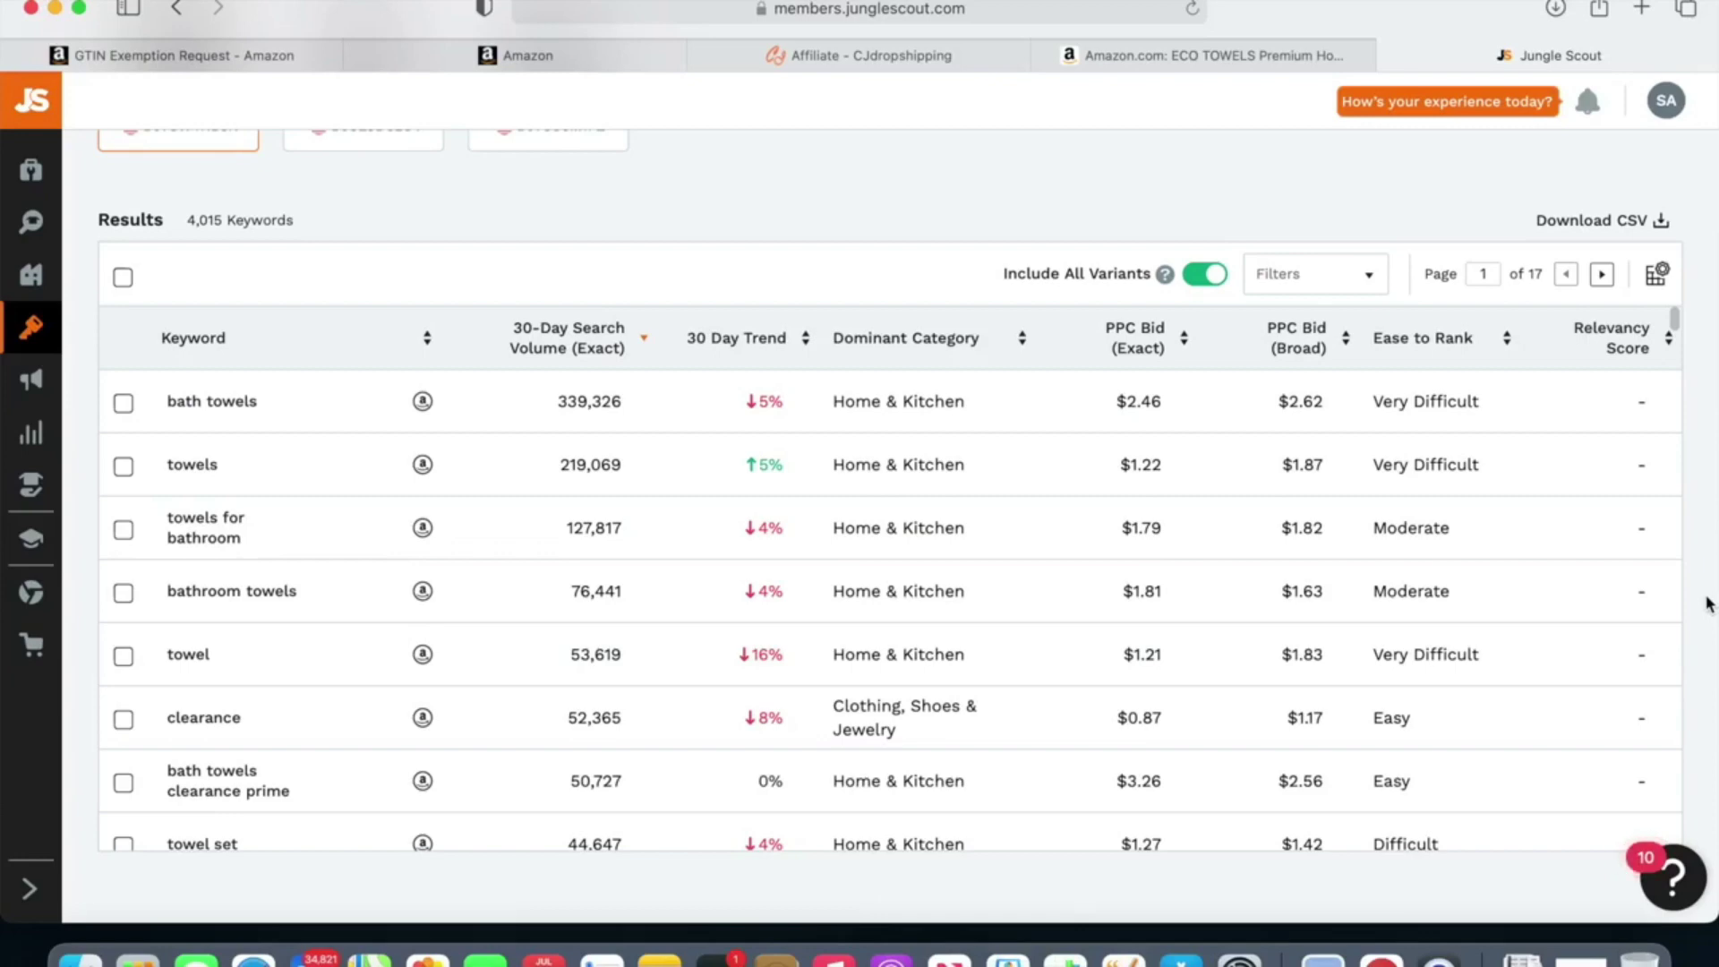
left_click(1676, 330)
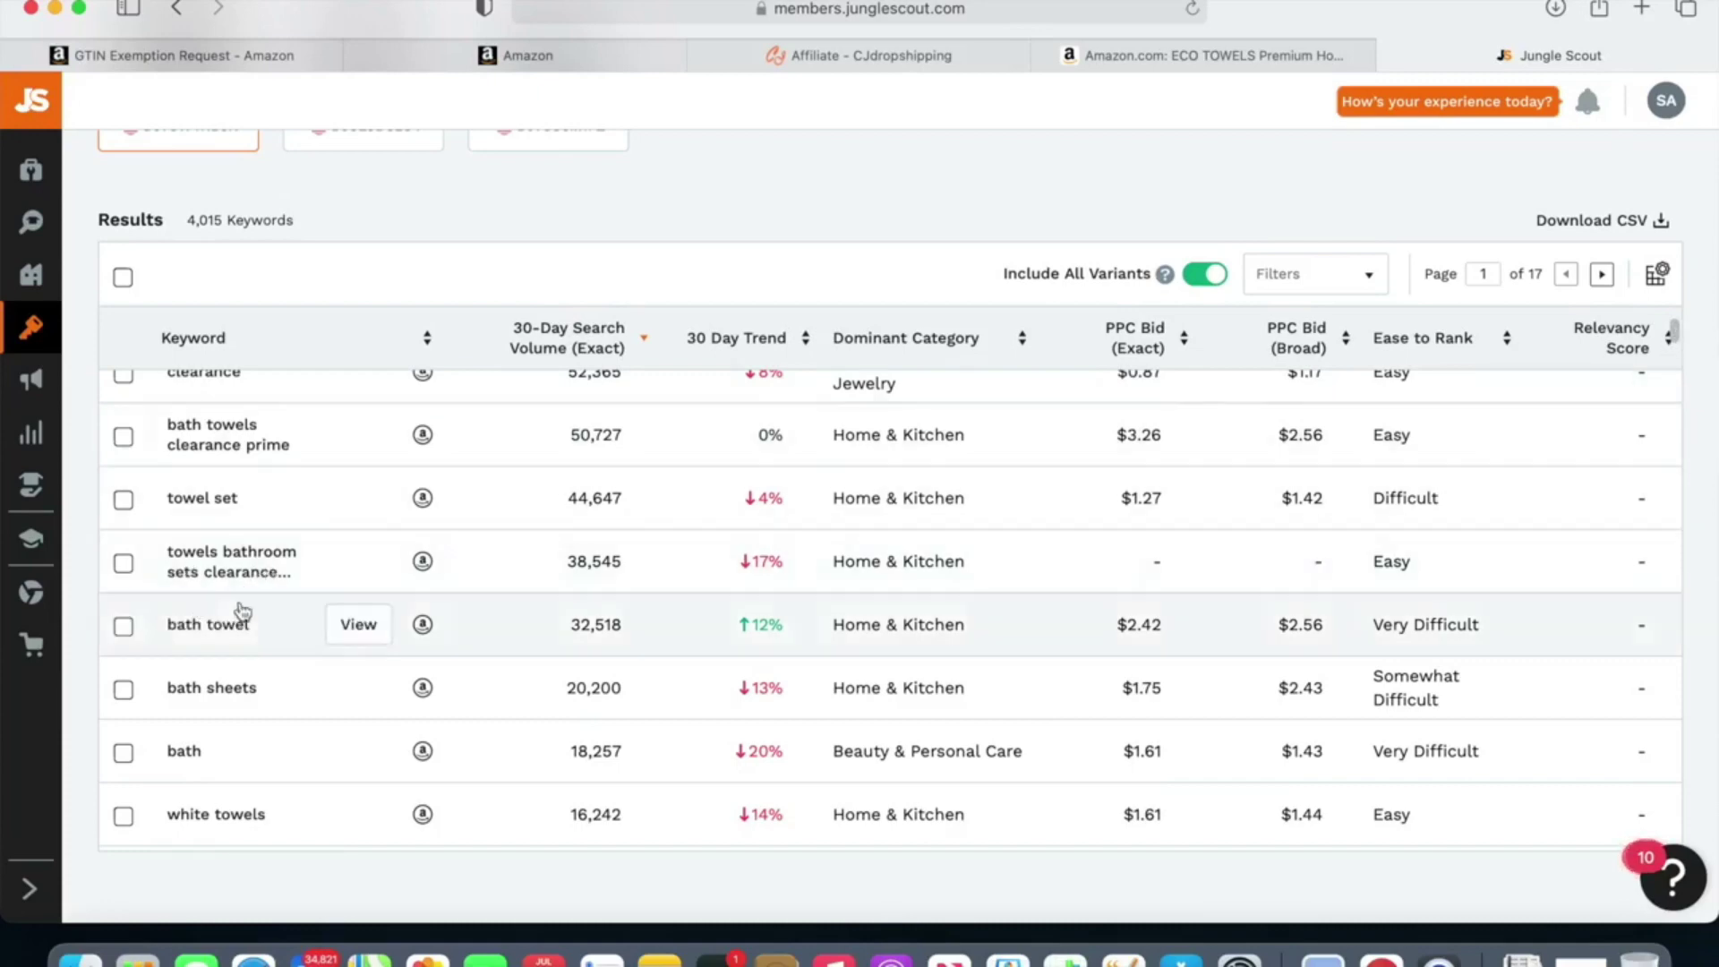
left_click(422, 561)
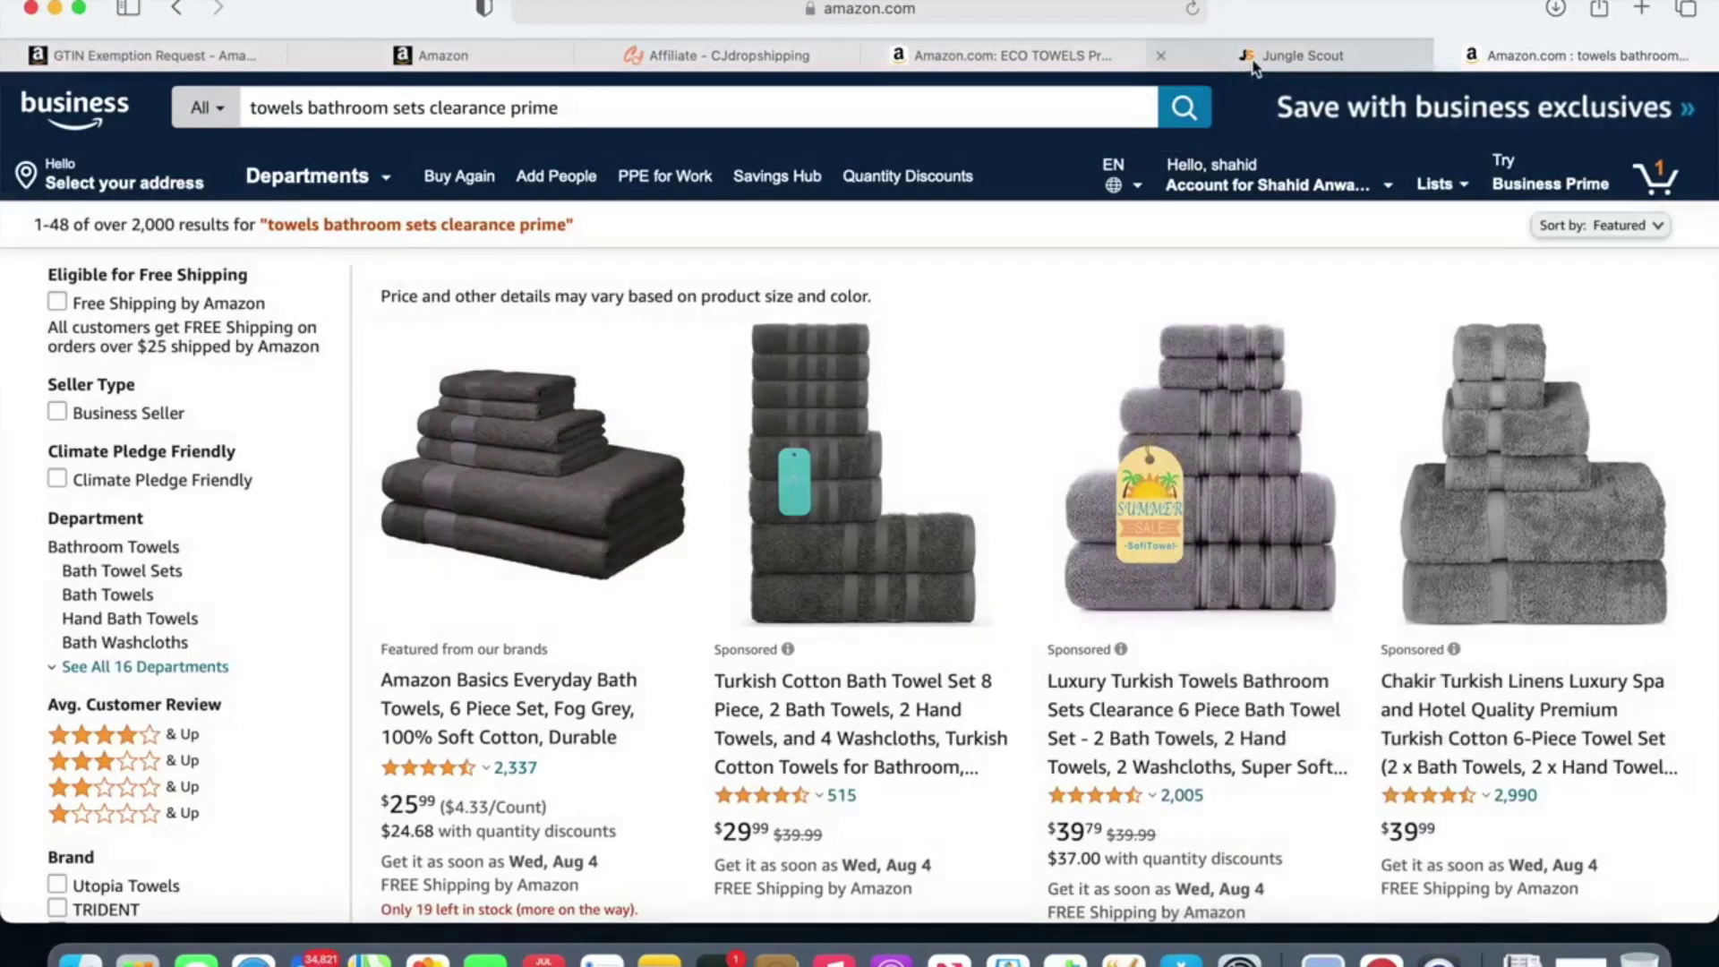
left_click(1249, 57)
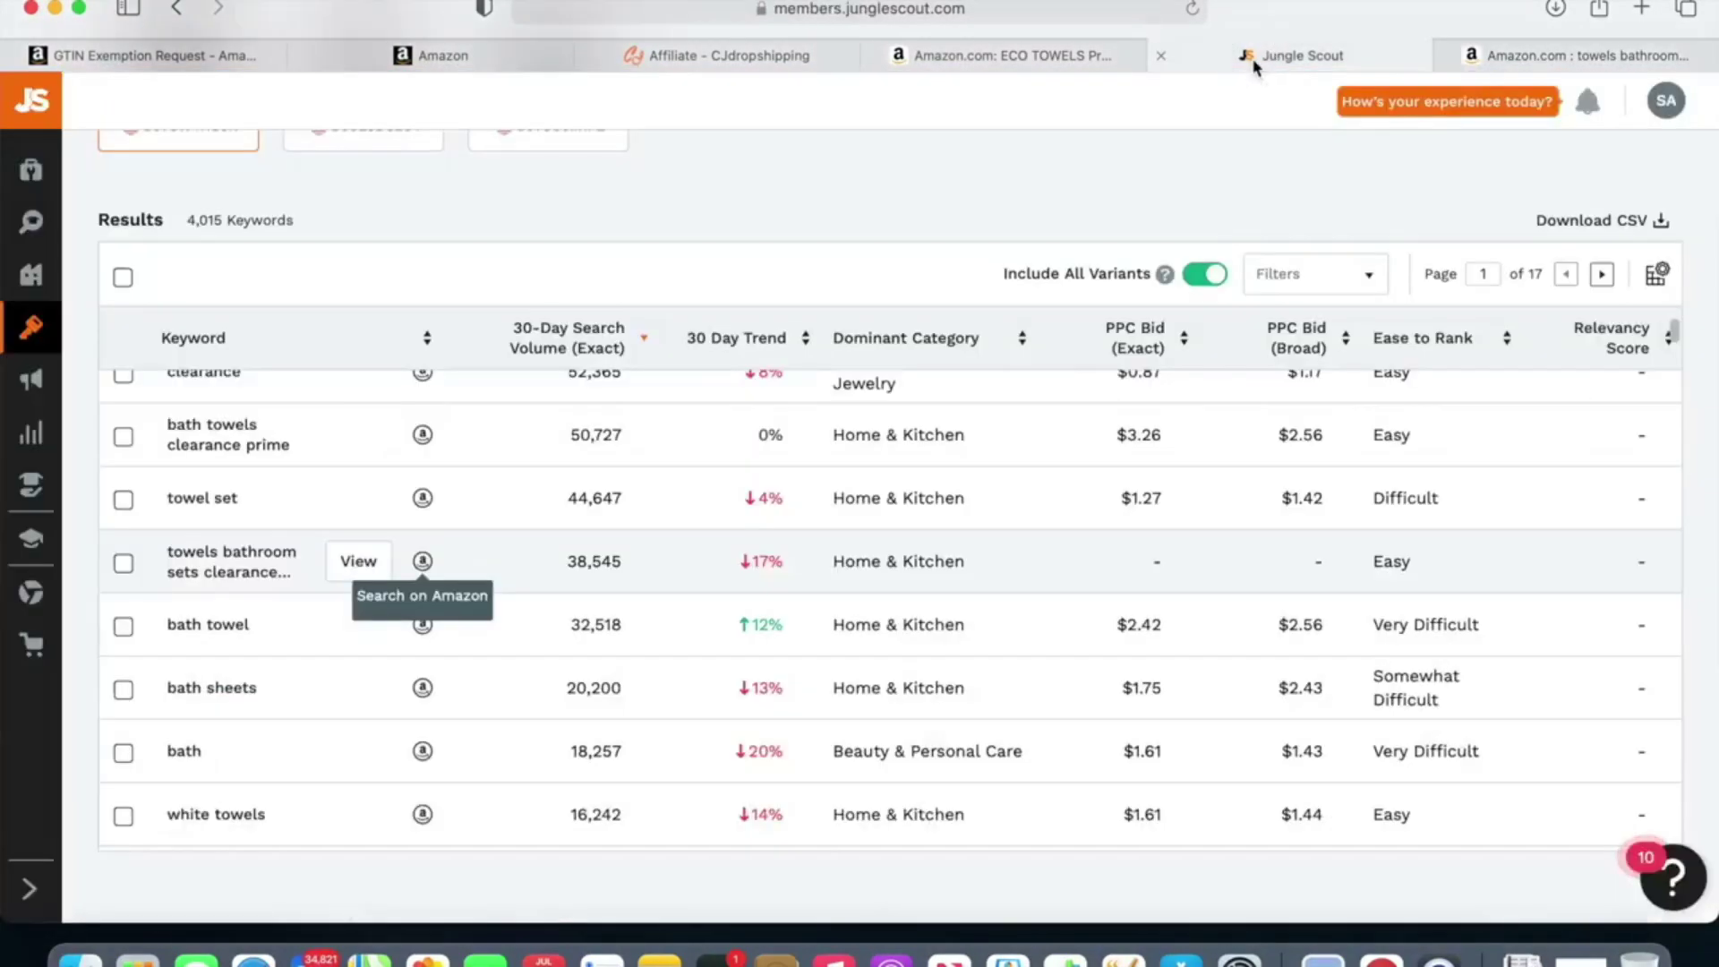
left_click(124, 563)
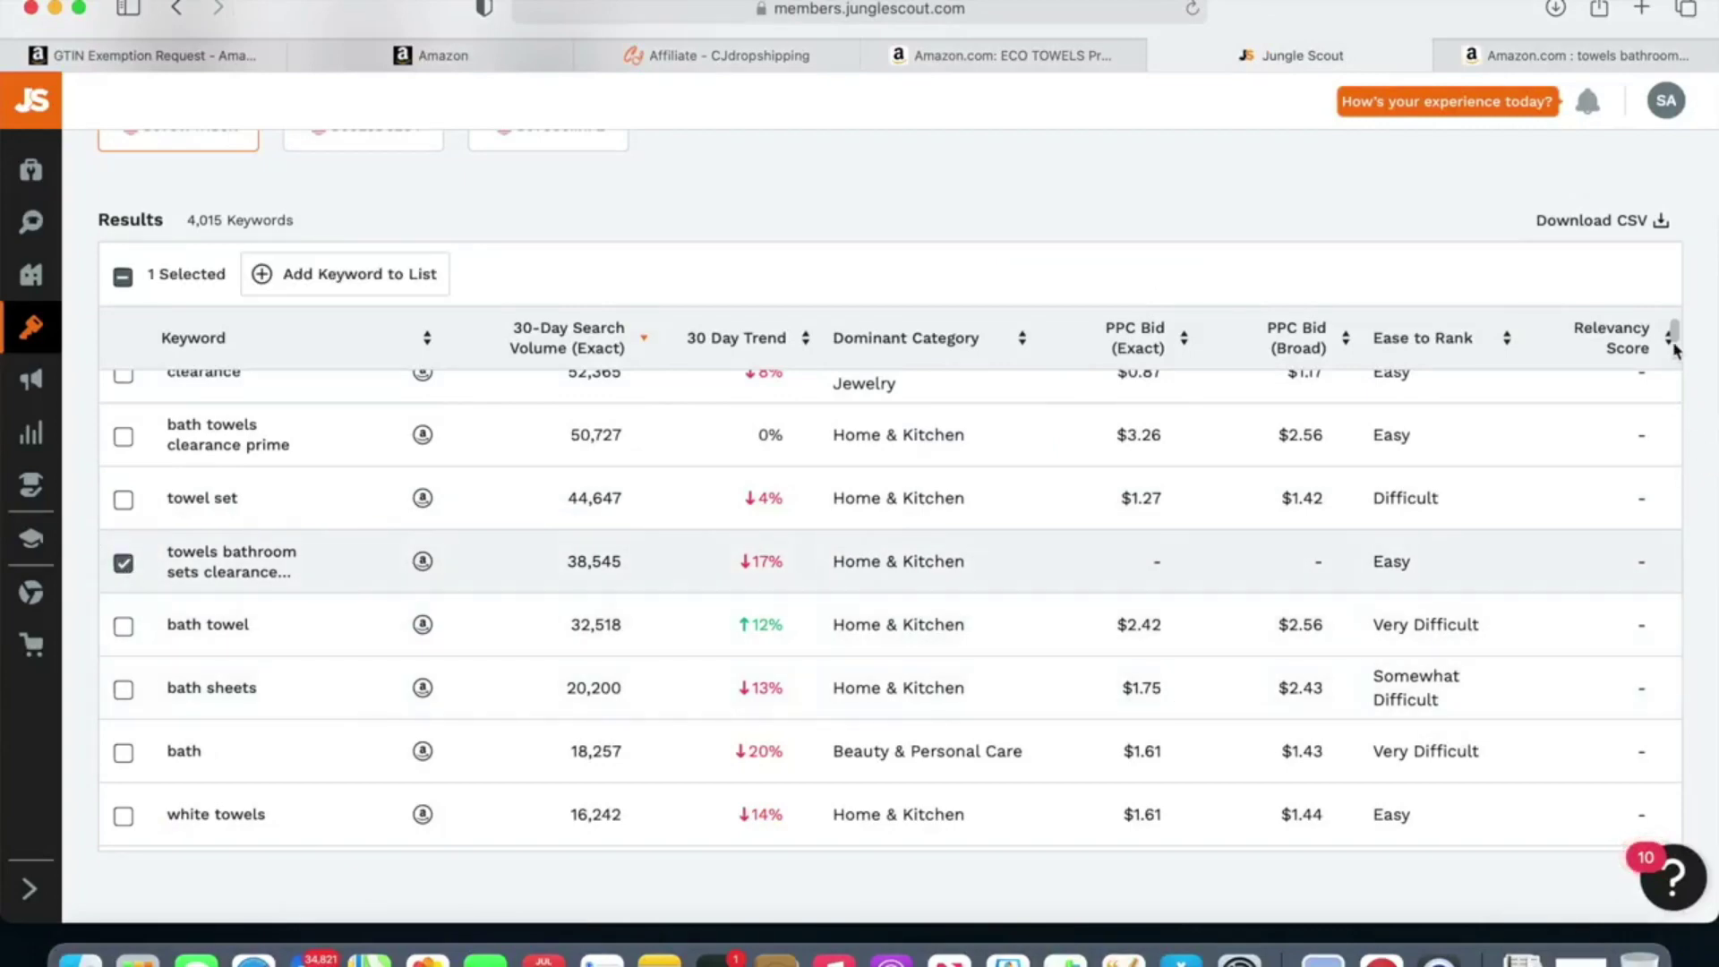
Step: Also mark the keywords "towel sets for bathroom" and "pink towels" in the Keyword Scout results
scroll(1674, 347, "down", 5)
scroll(1674, 346, "down", 6)
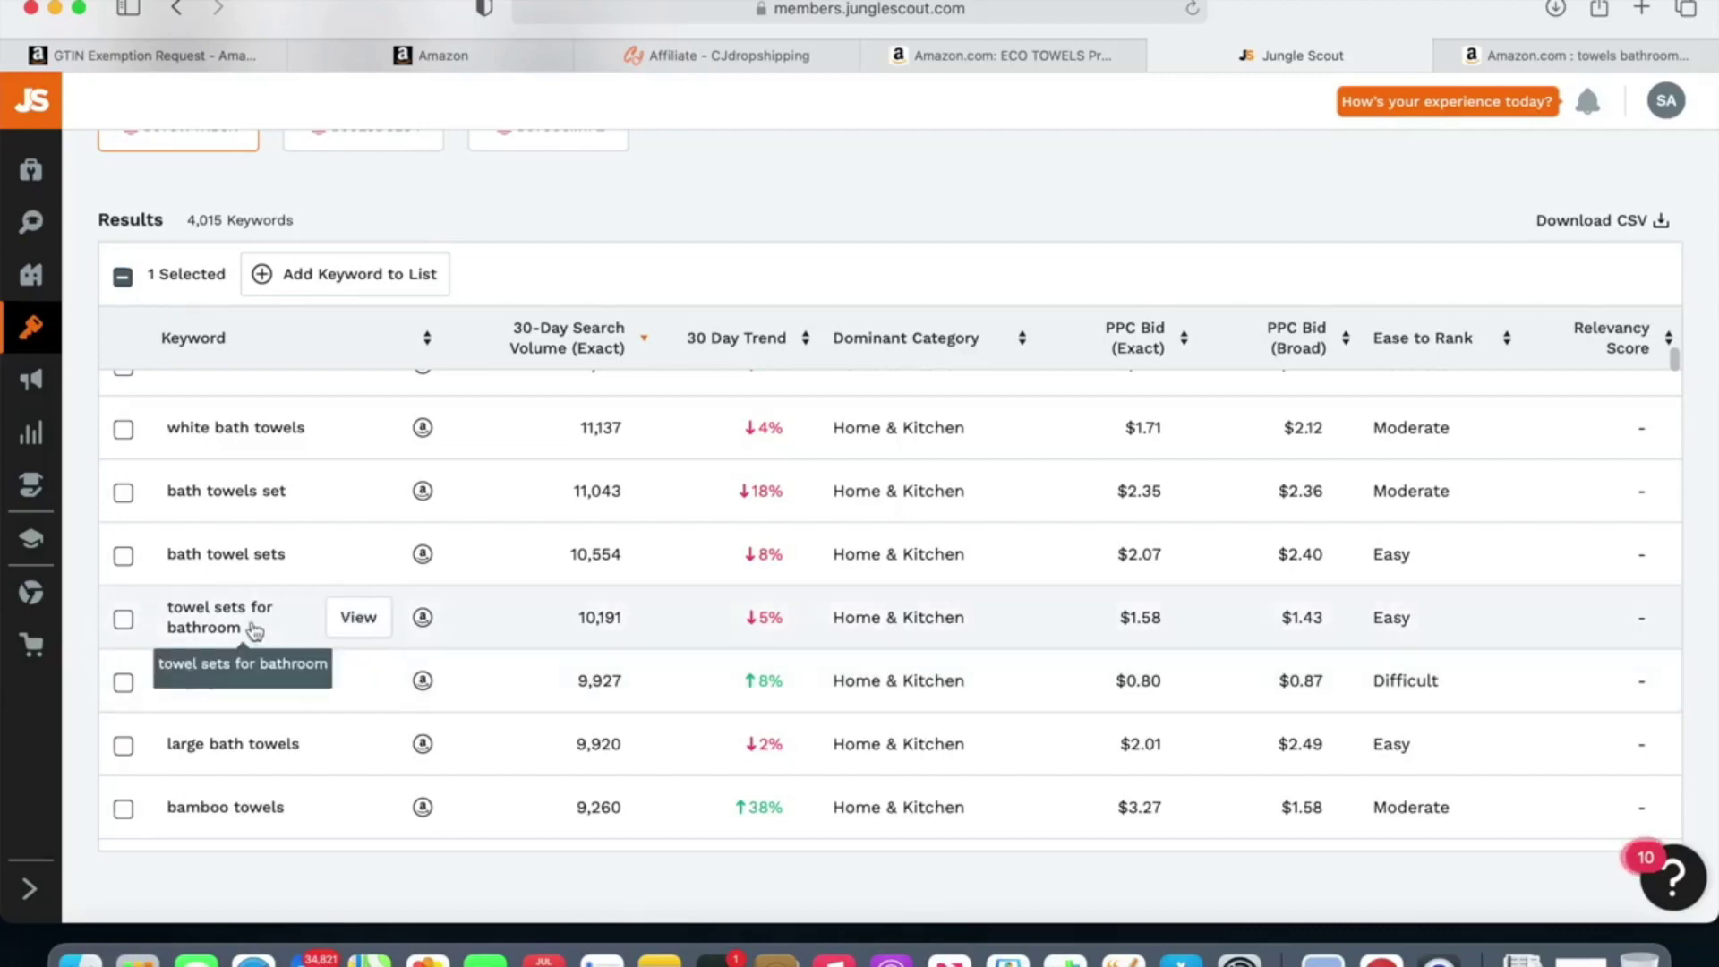
left_click(125, 619)
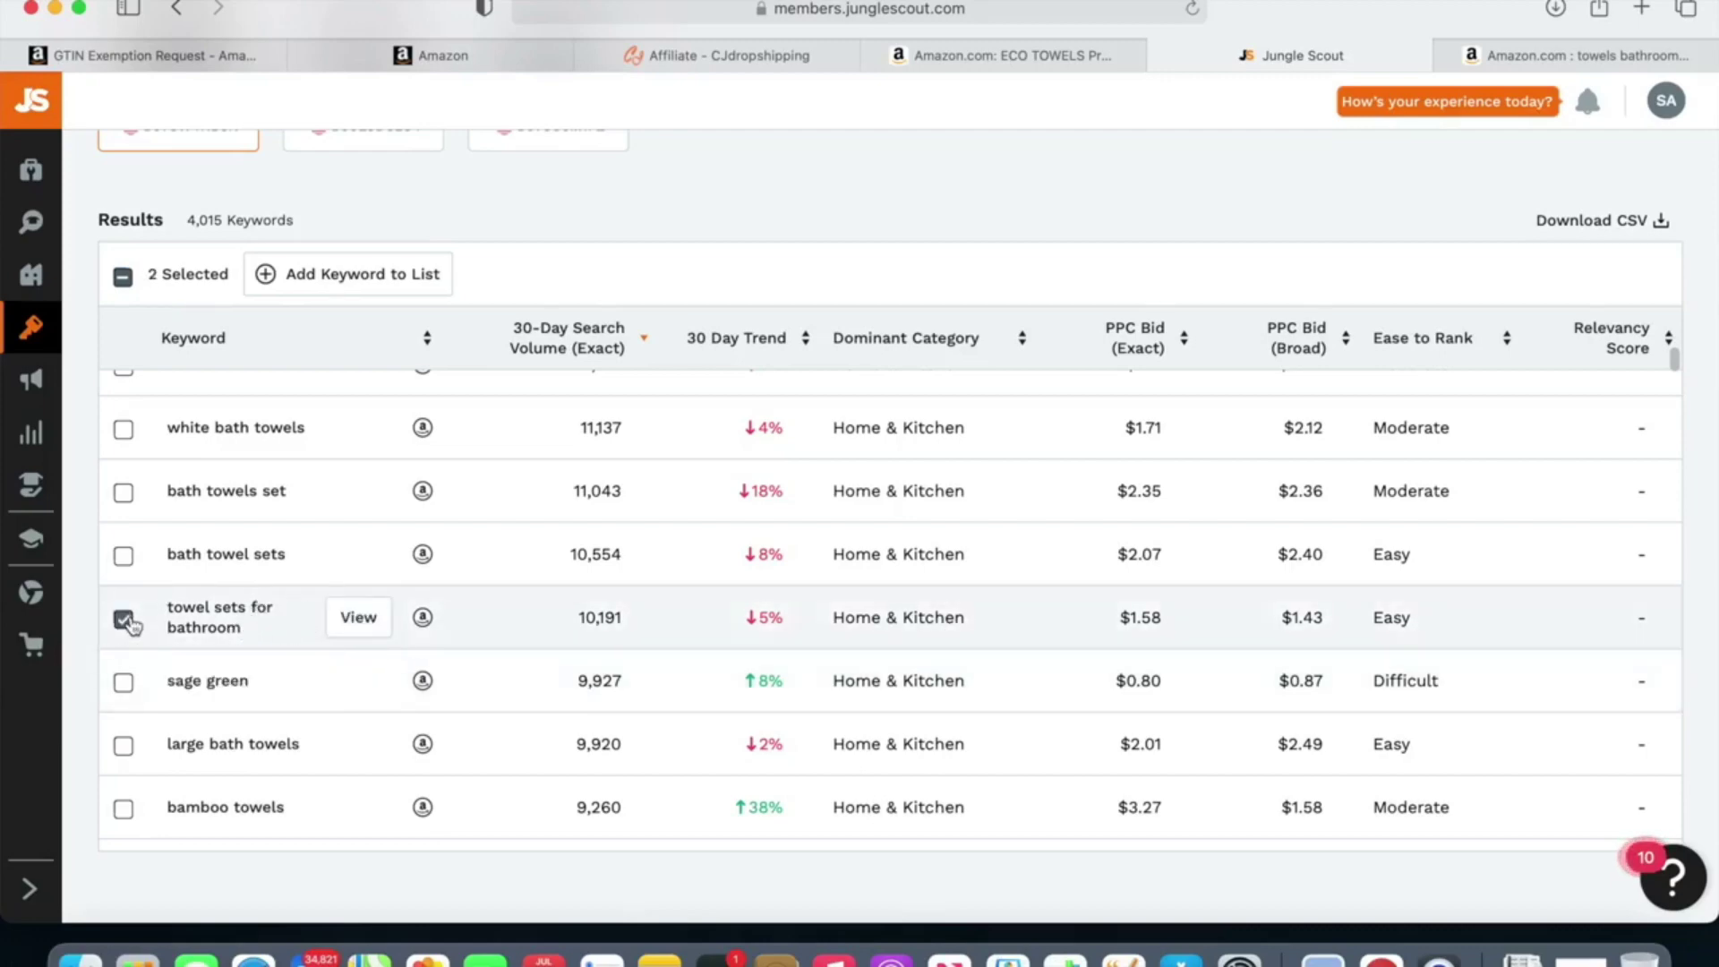
left_click_drag(1676, 352, 1682, 384)
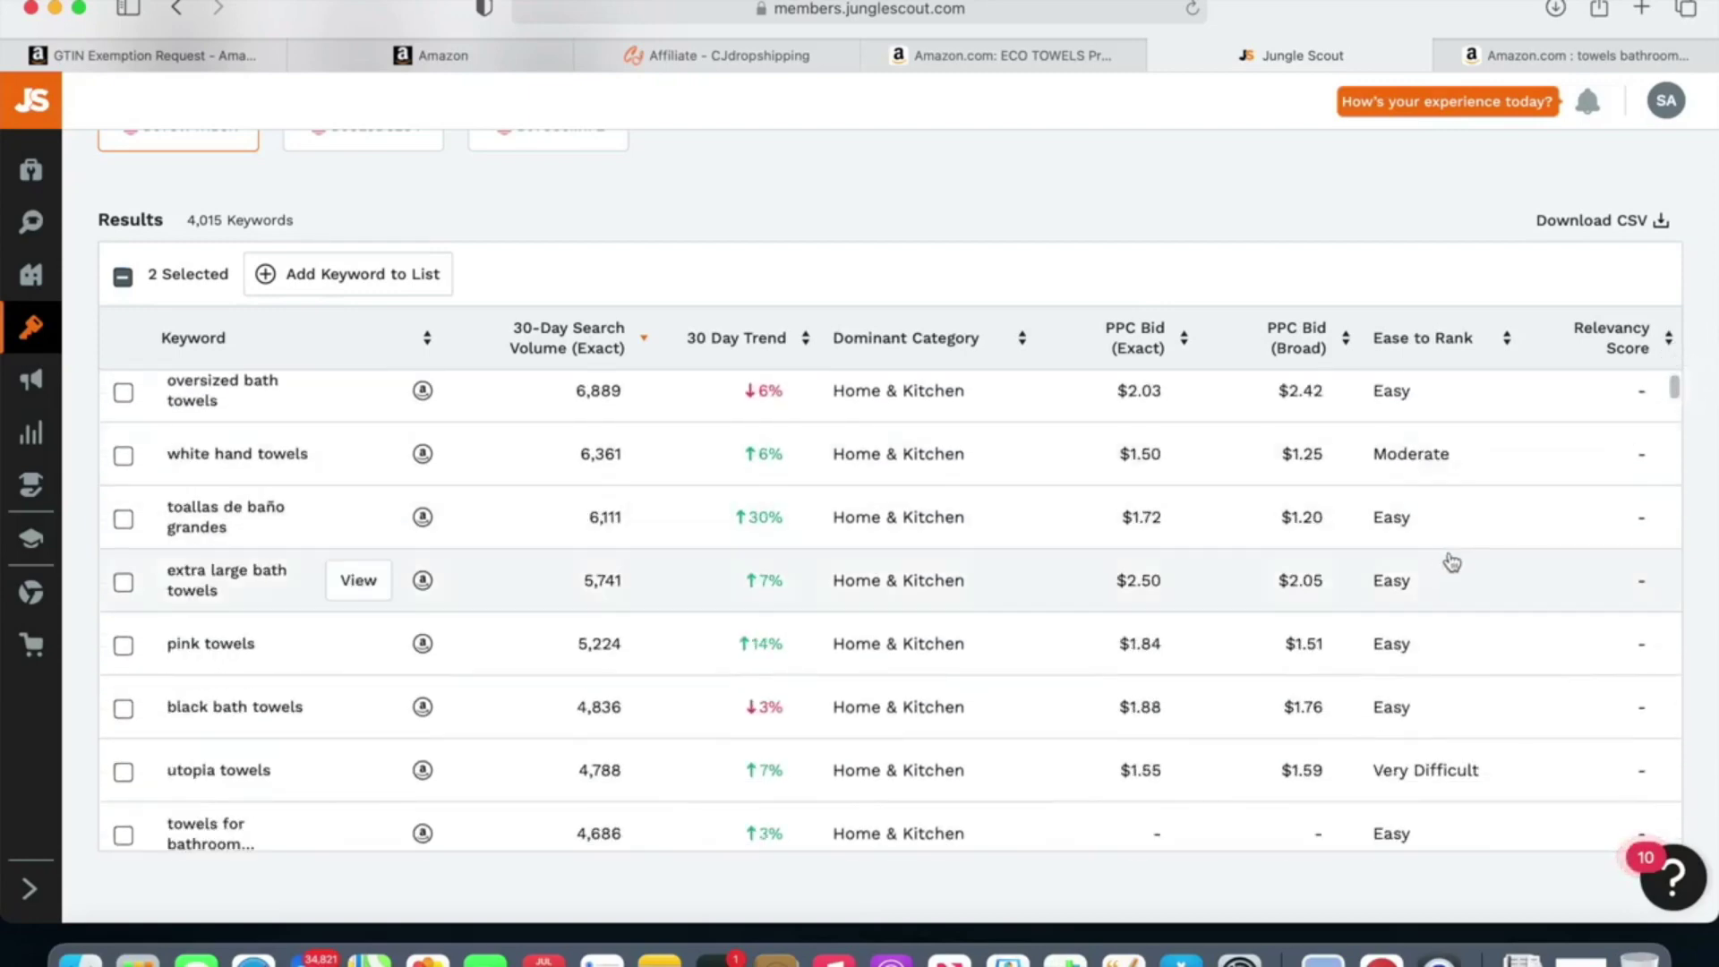
left_click(125, 646)
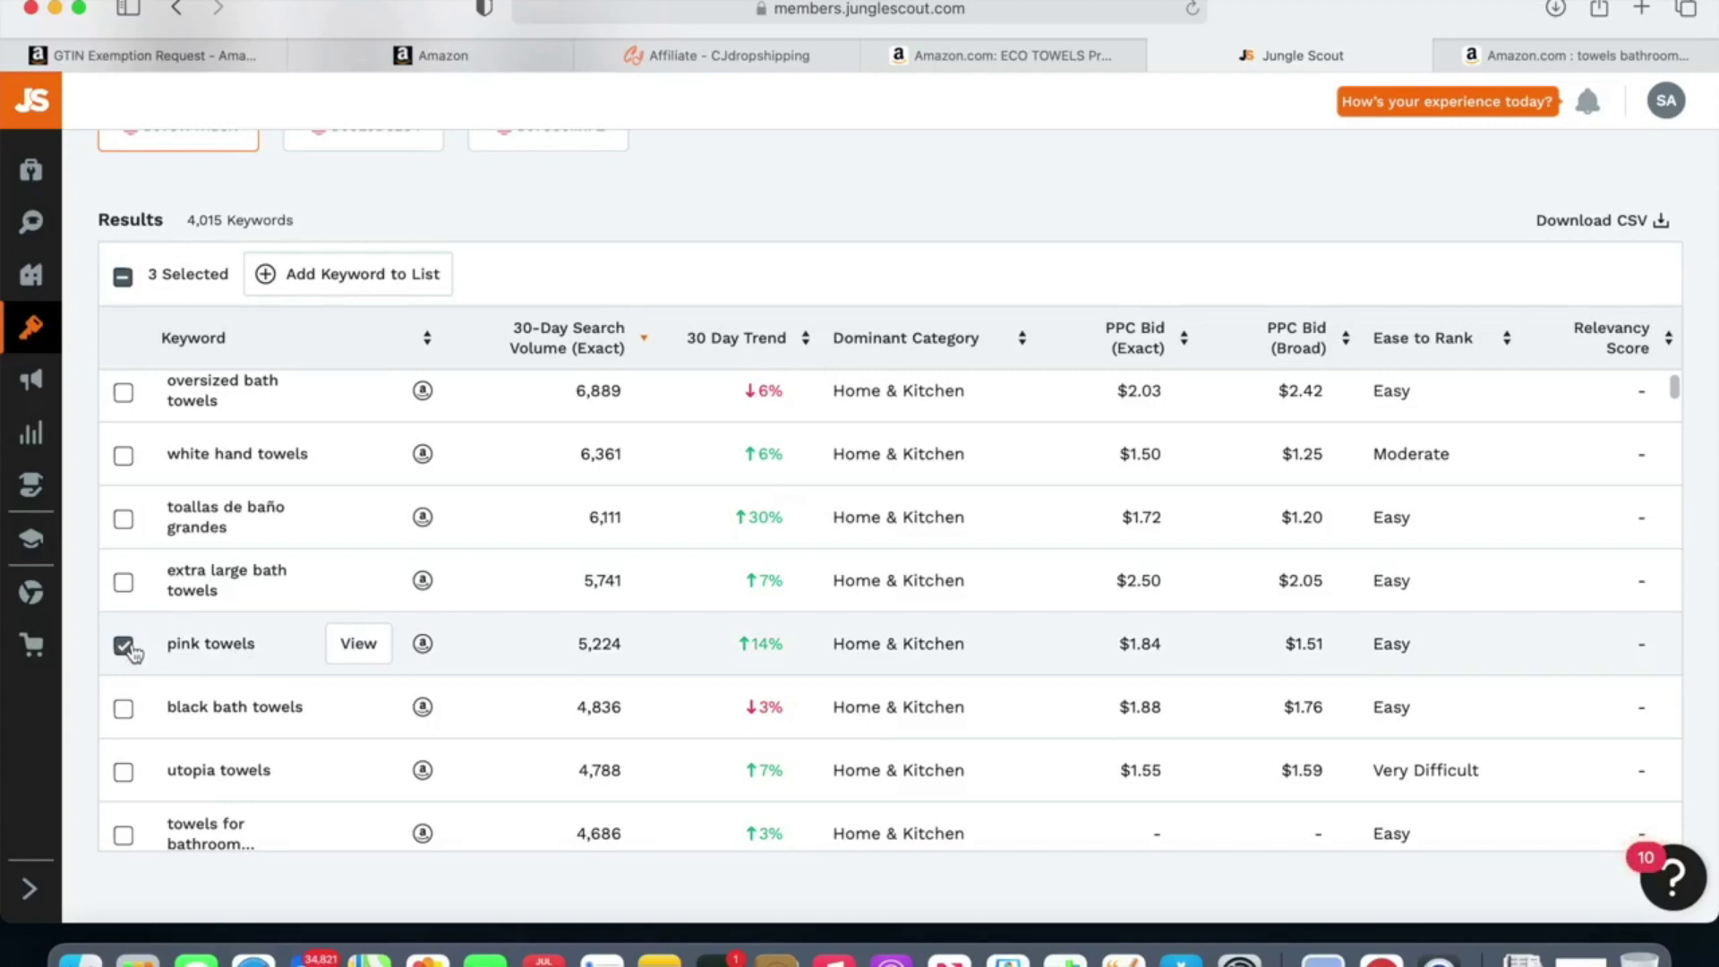
Step: Save the marked keywords to a new keyword list named "towel"
left_click(436, 278)
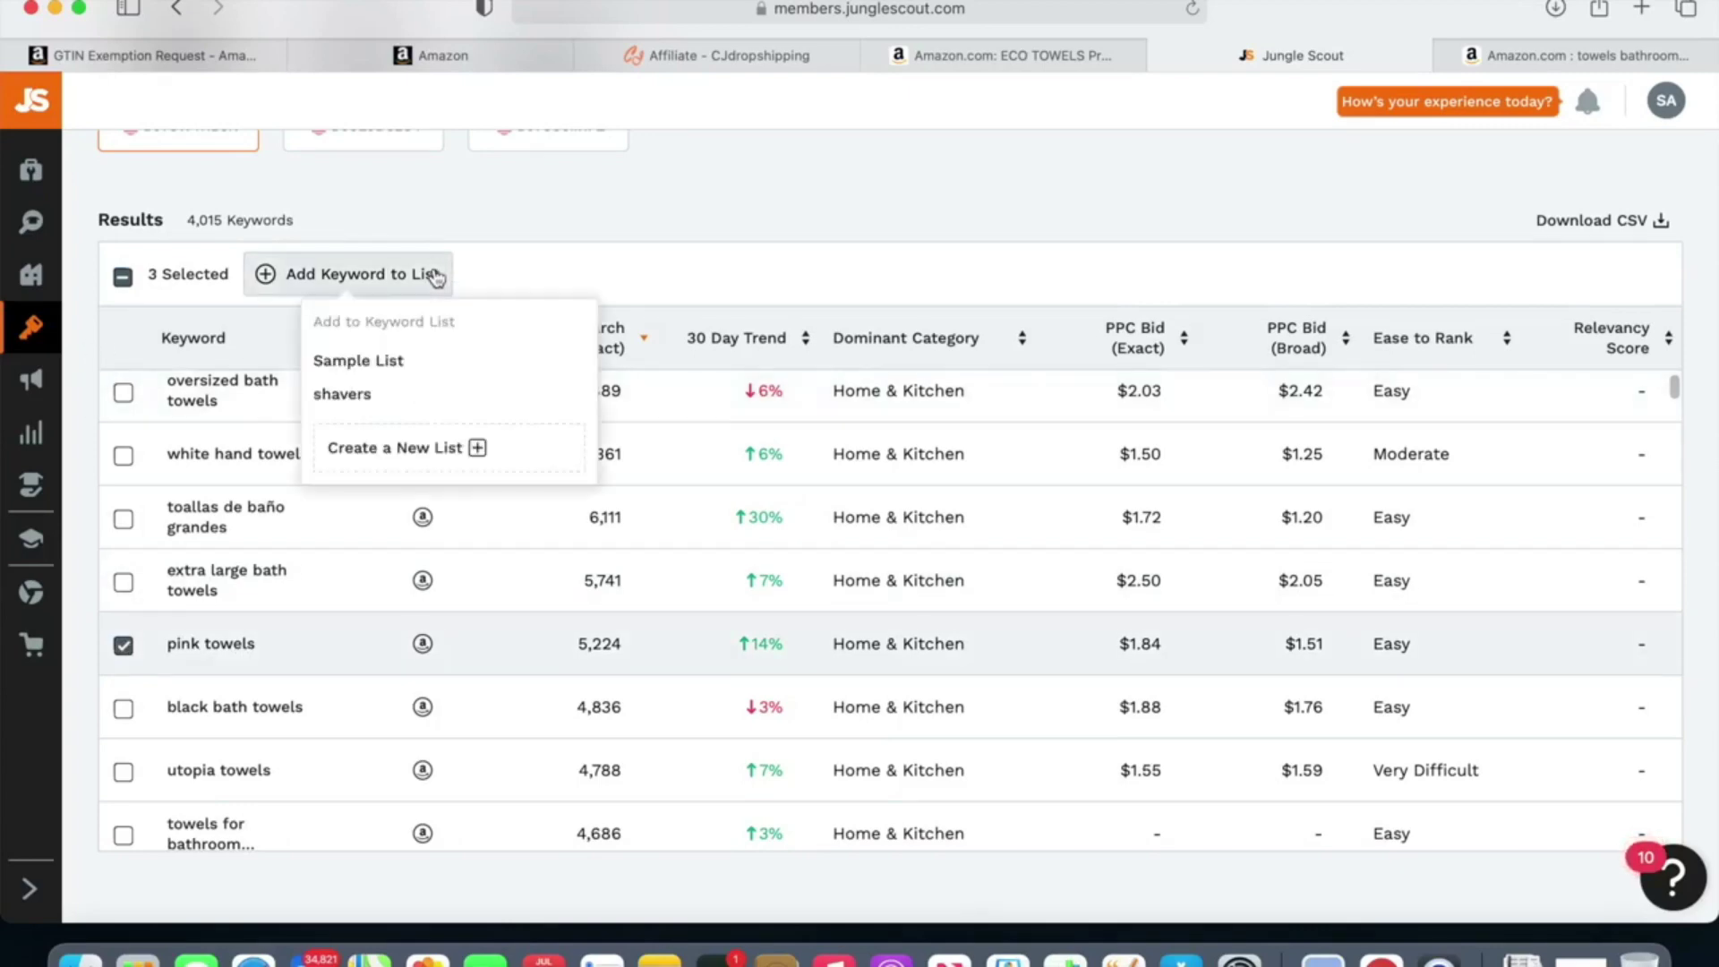
left_click(413, 453)
left_click(437, 398)
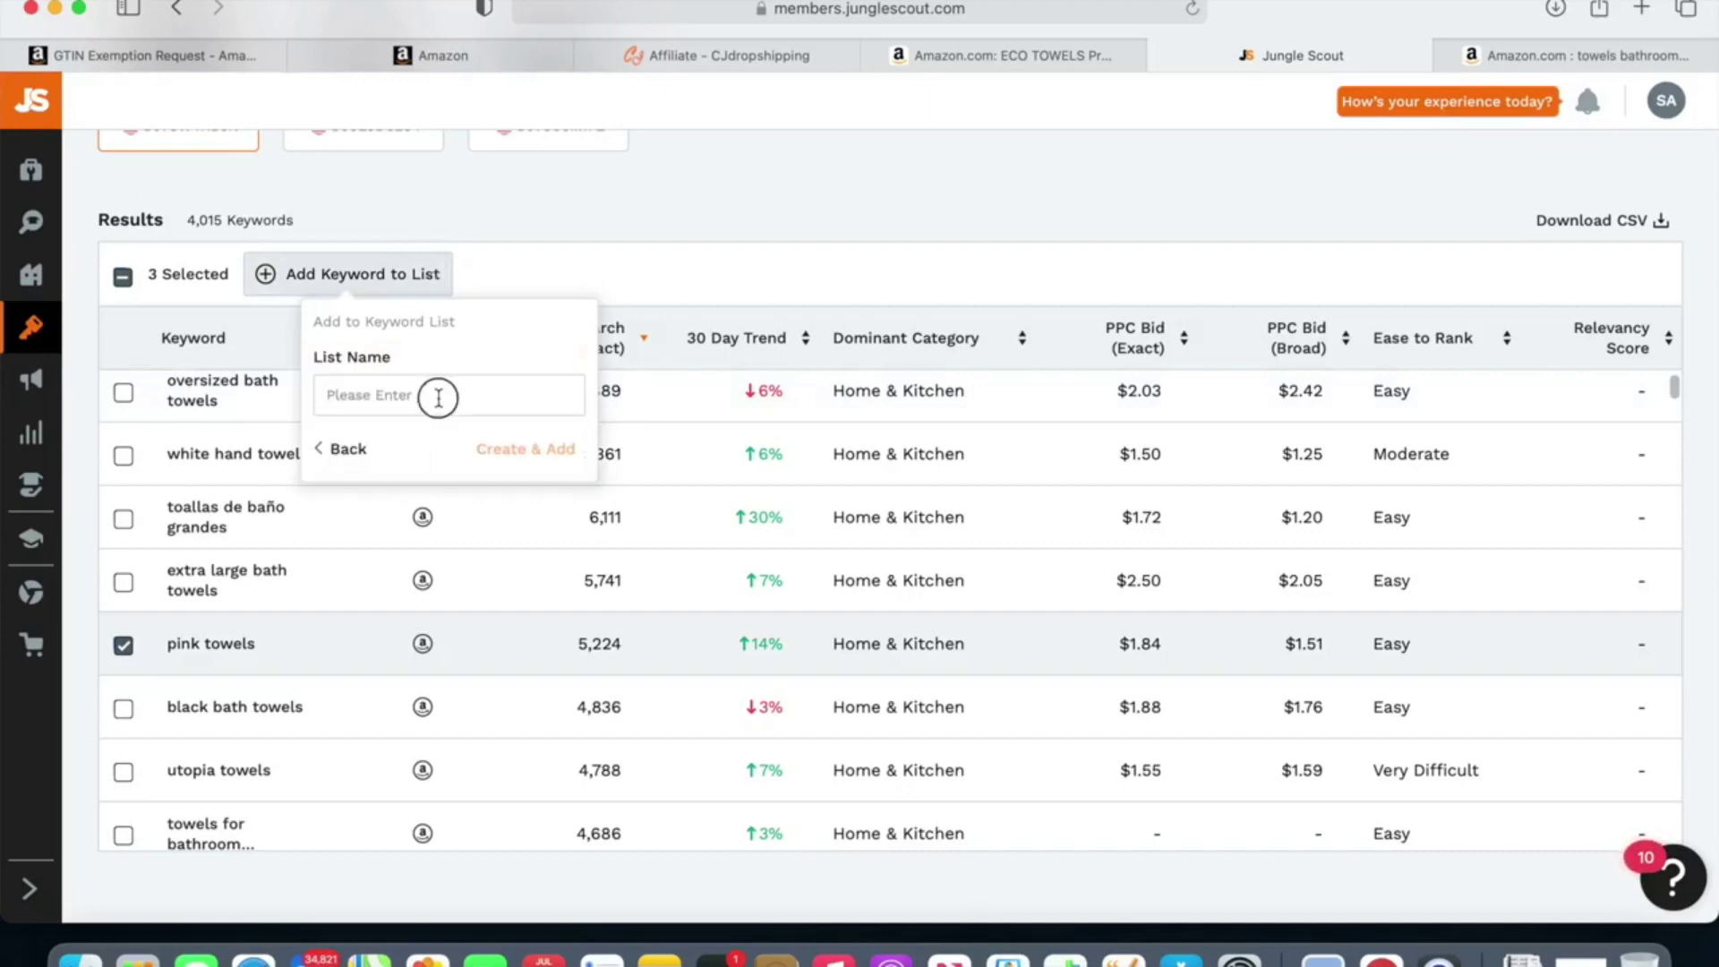
type("towel")
left_click(519, 450)
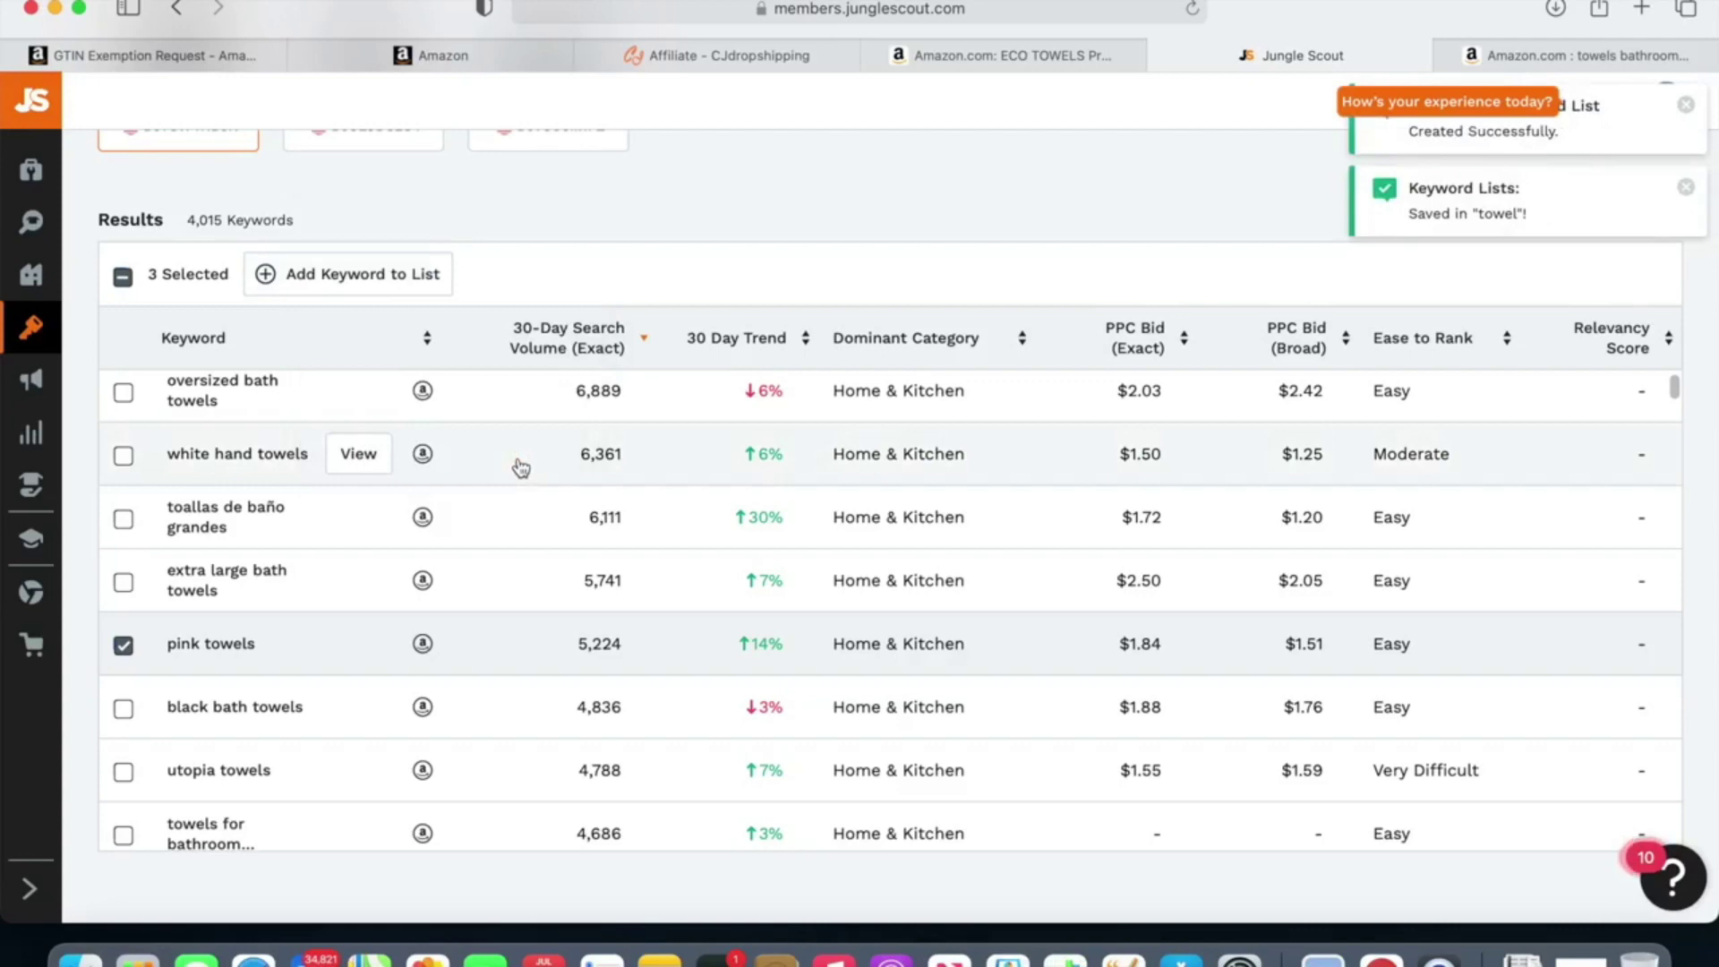
Step: Open the towel list in Keyword Lists, select all its keywords and download the list as CSV
mouse_move(179, 407)
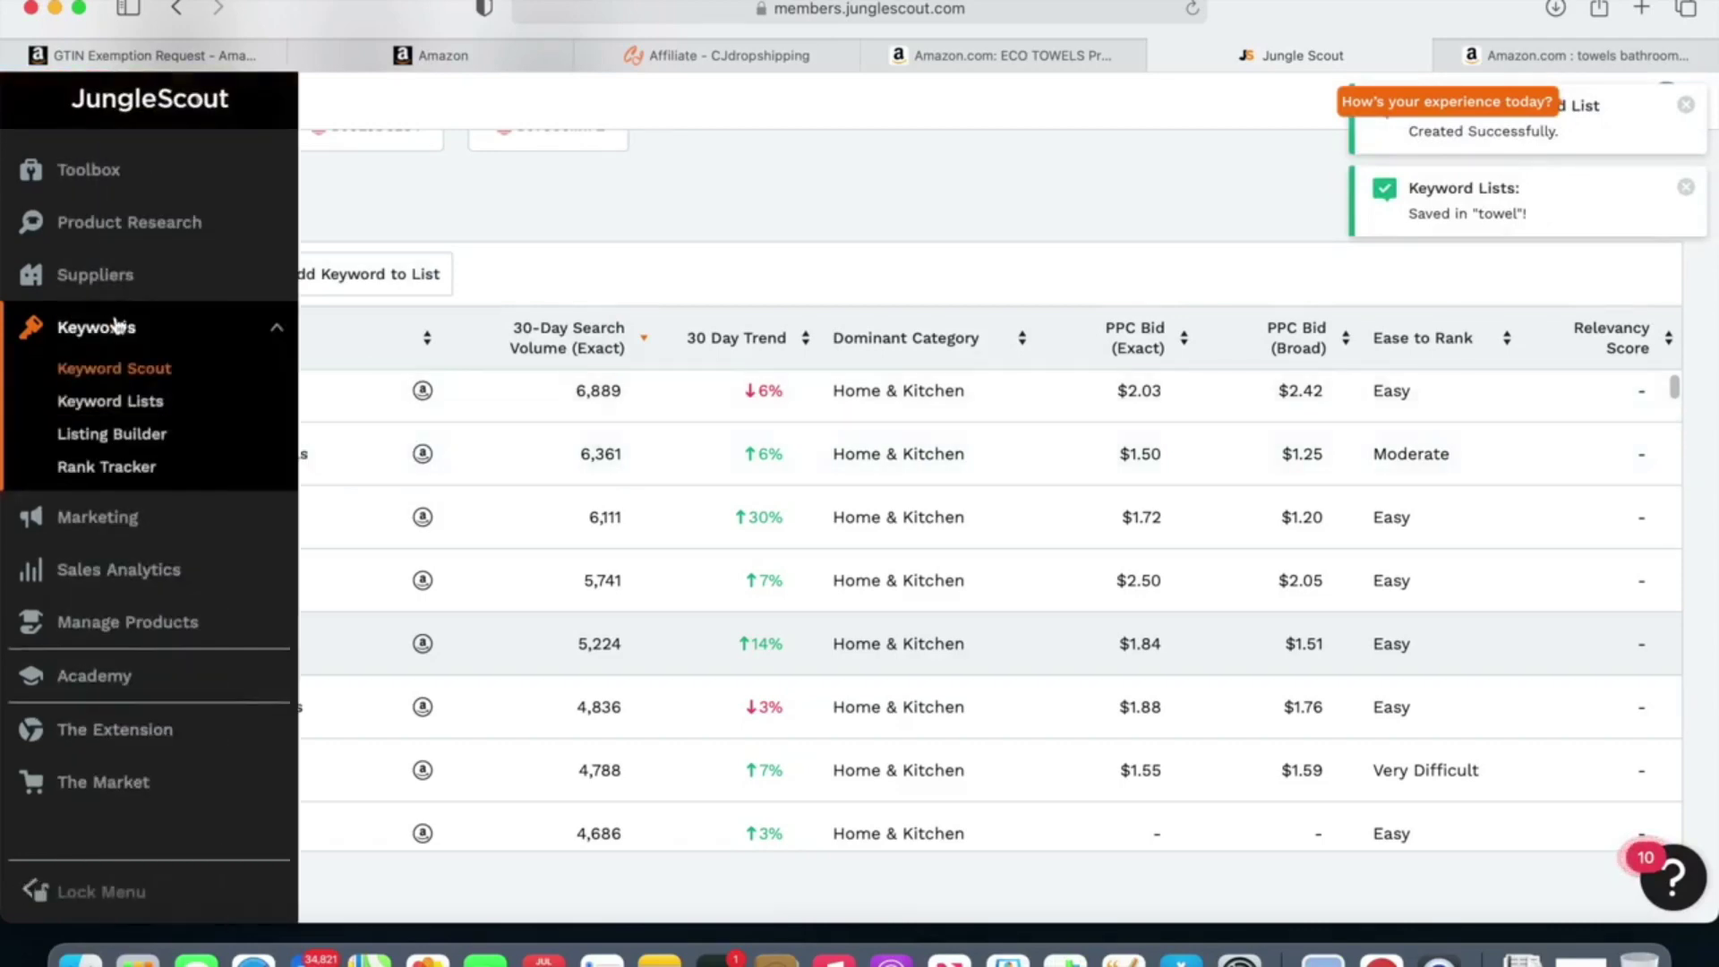
left_click(137, 408)
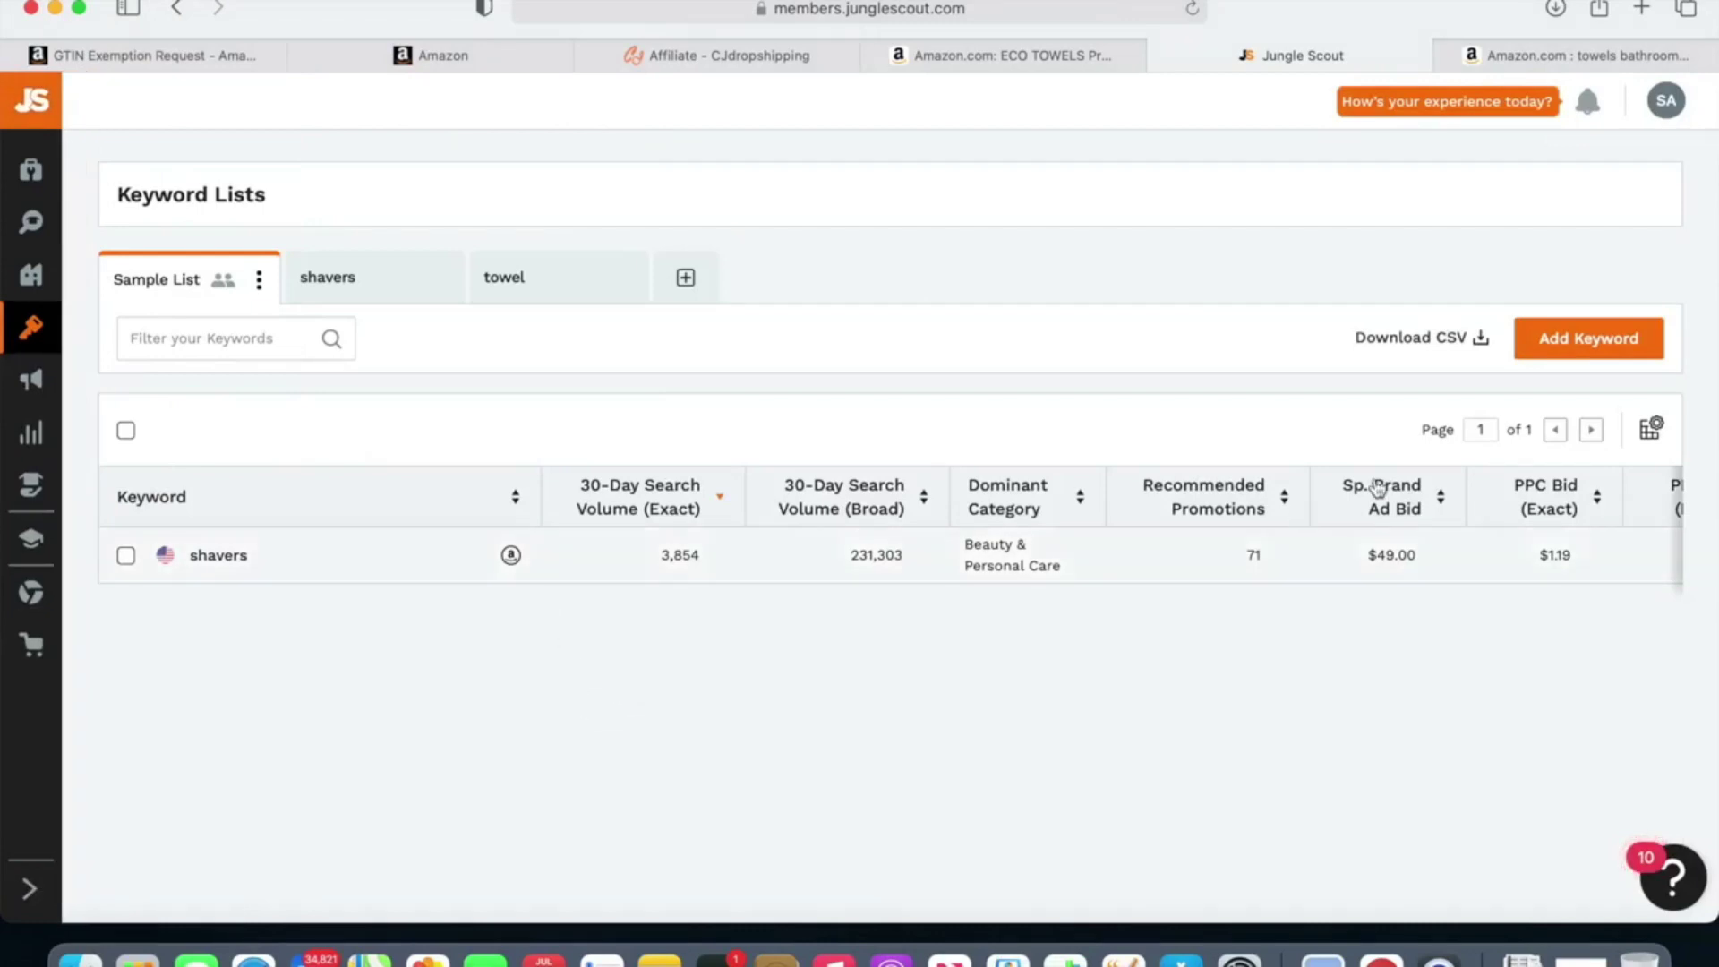
left_click(528, 284)
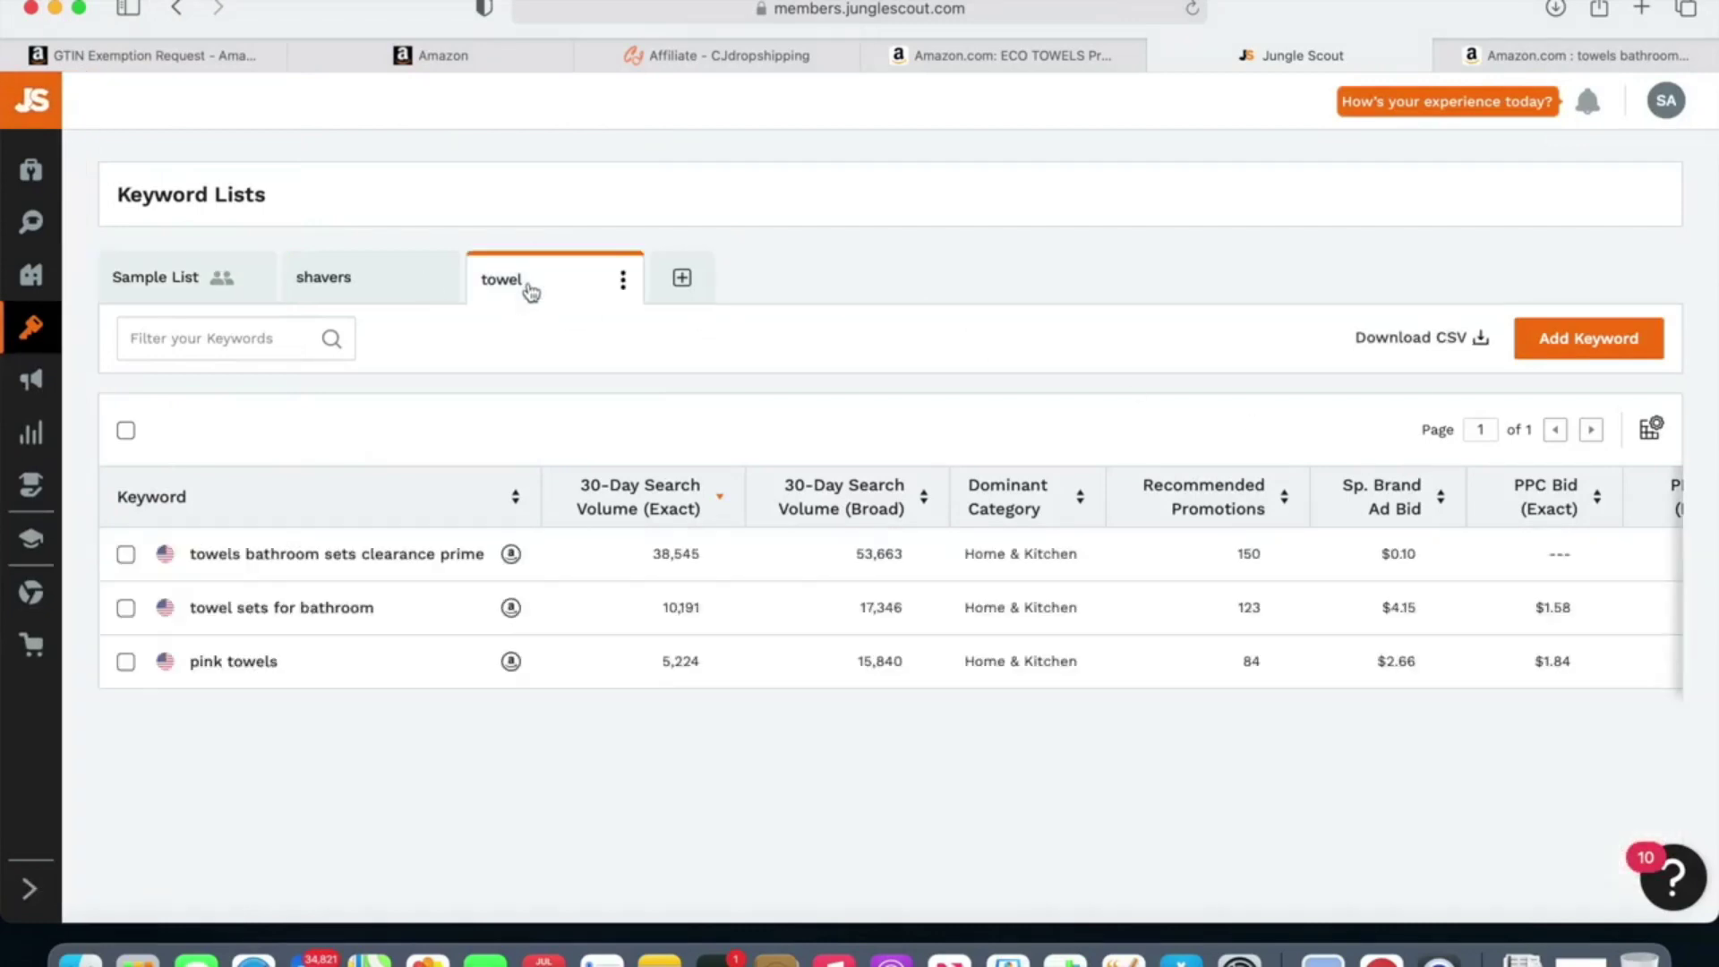
left_click(126, 554)
left_click(127, 608)
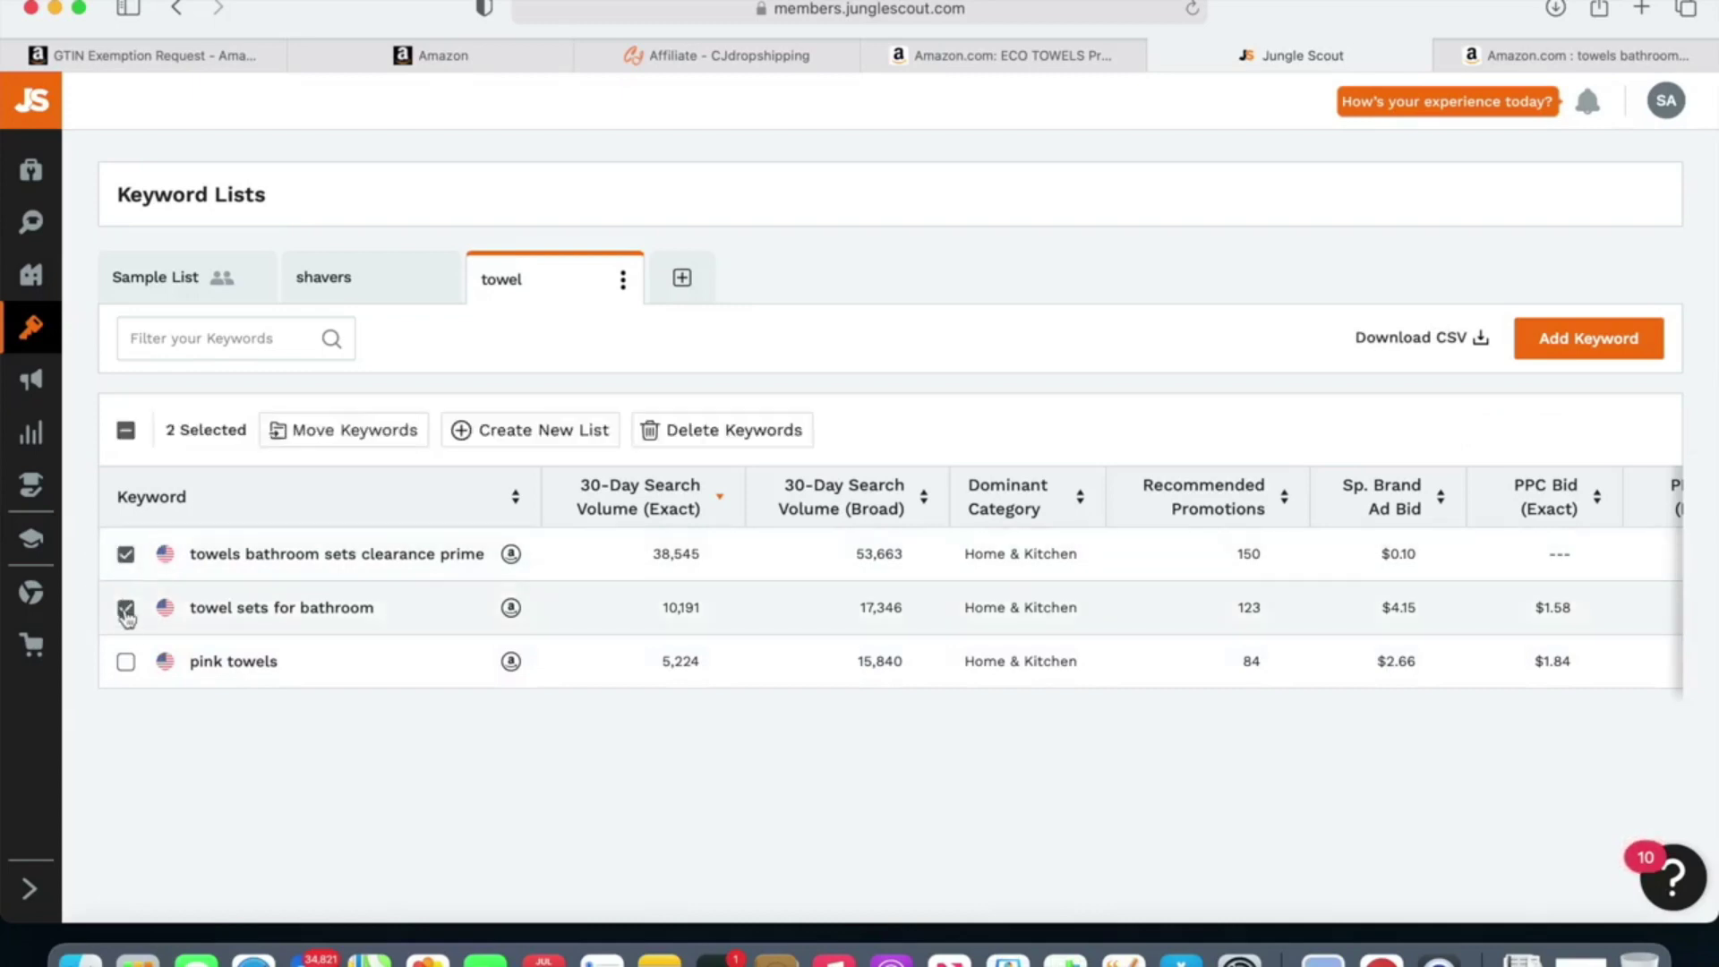
left_click(126, 662)
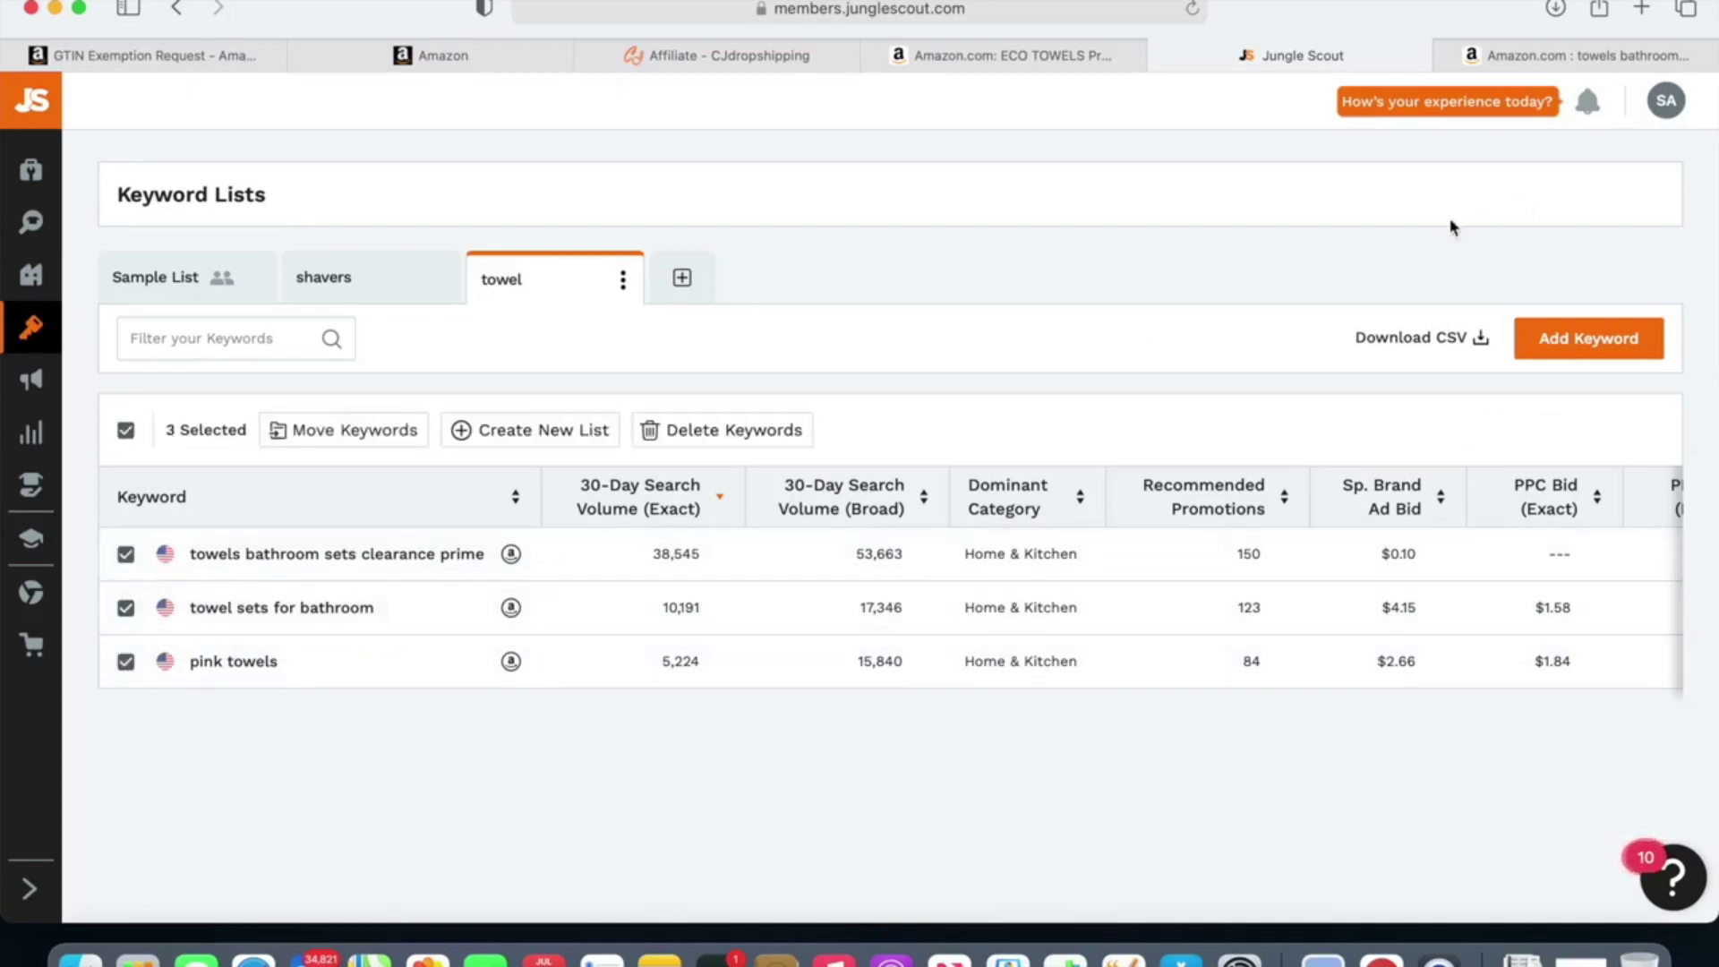
left_click(1436, 338)
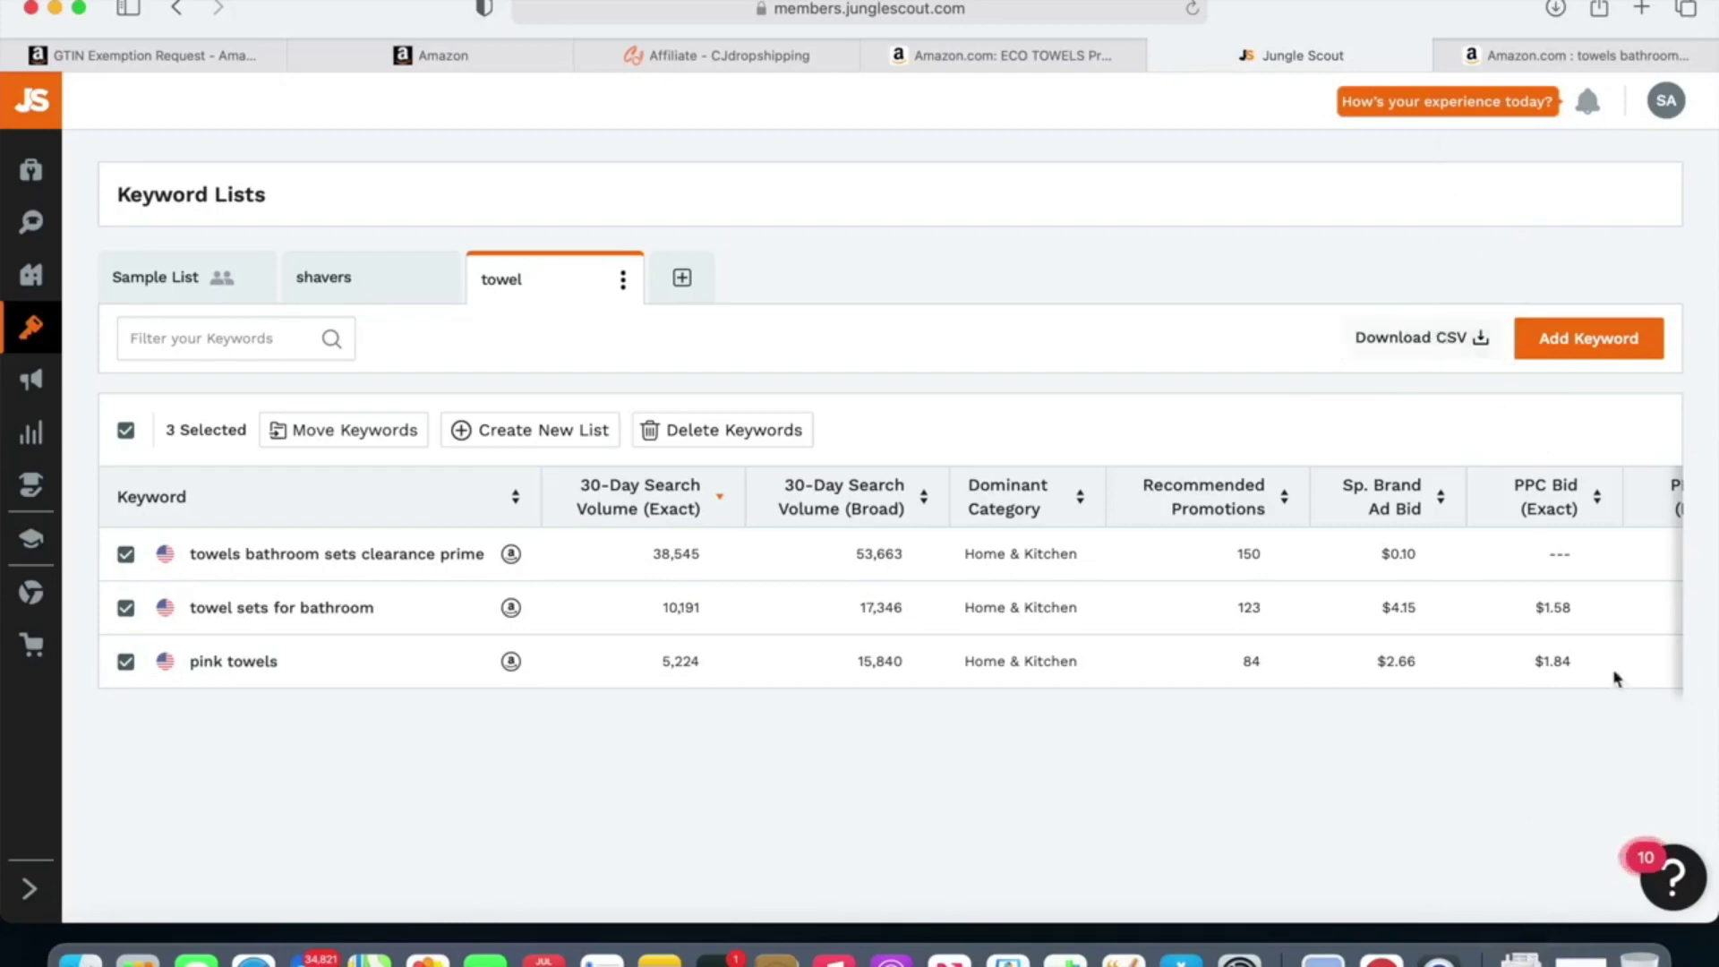
Step: Open the newly downloaded Jungle Scout keyword CSV in Numbers and copy the three keywords from its Keyword column
left_click(1525, 952)
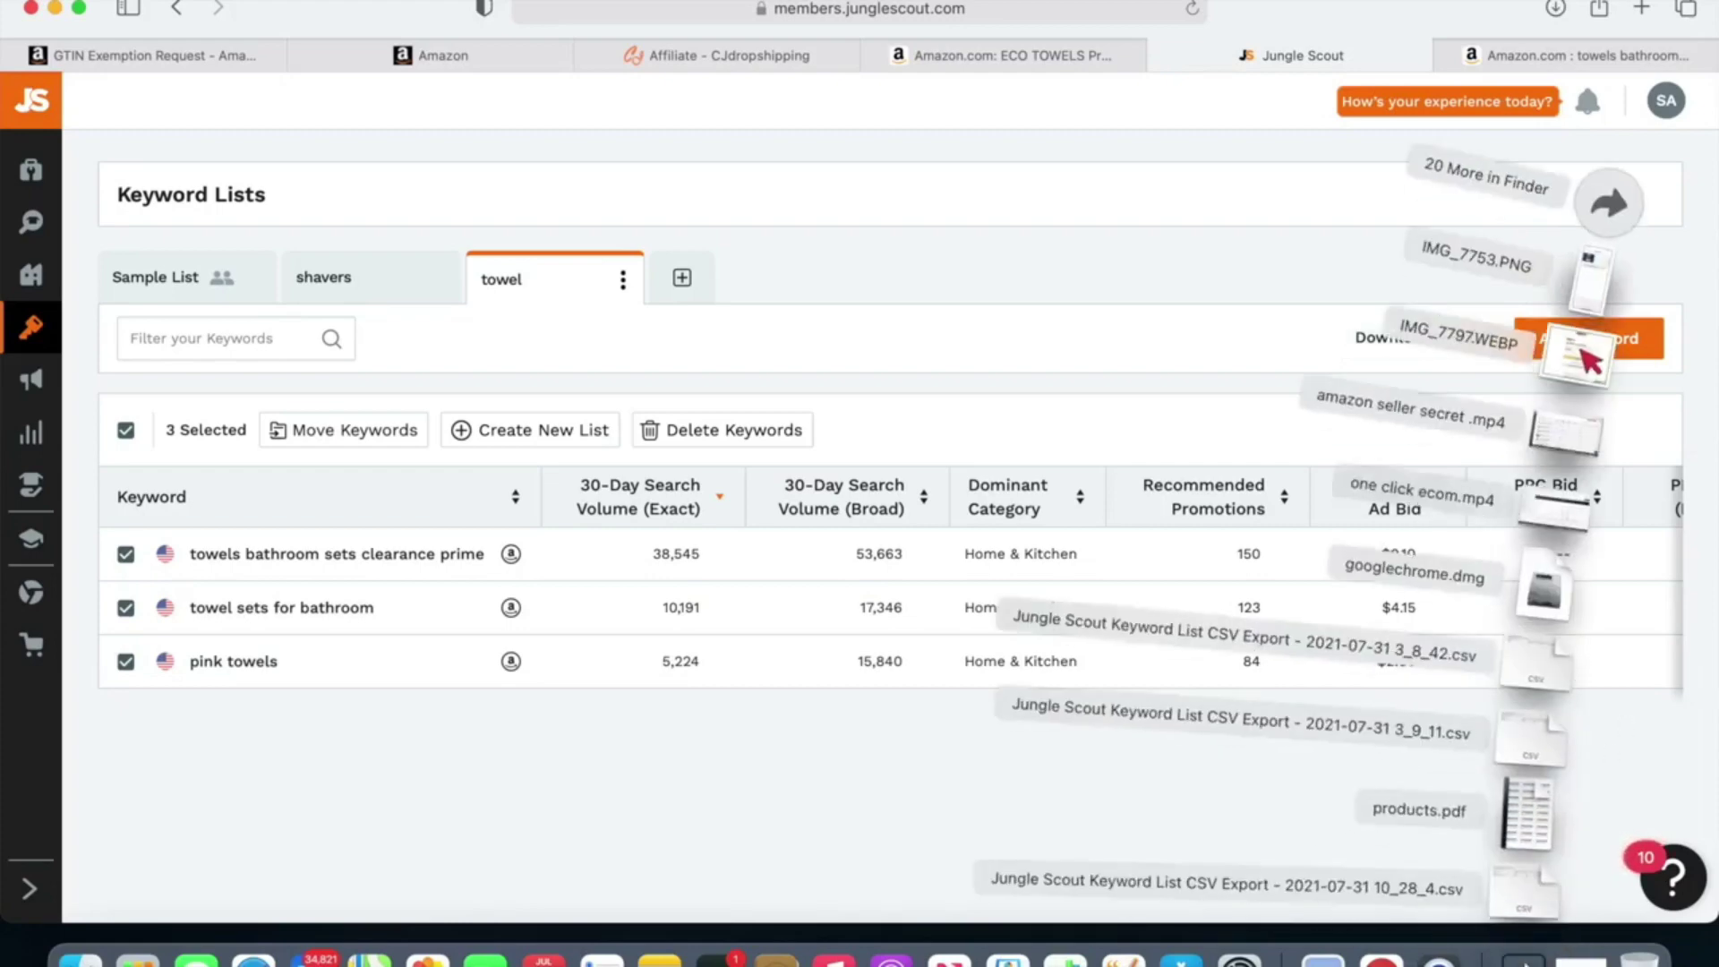
left_click(1519, 903)
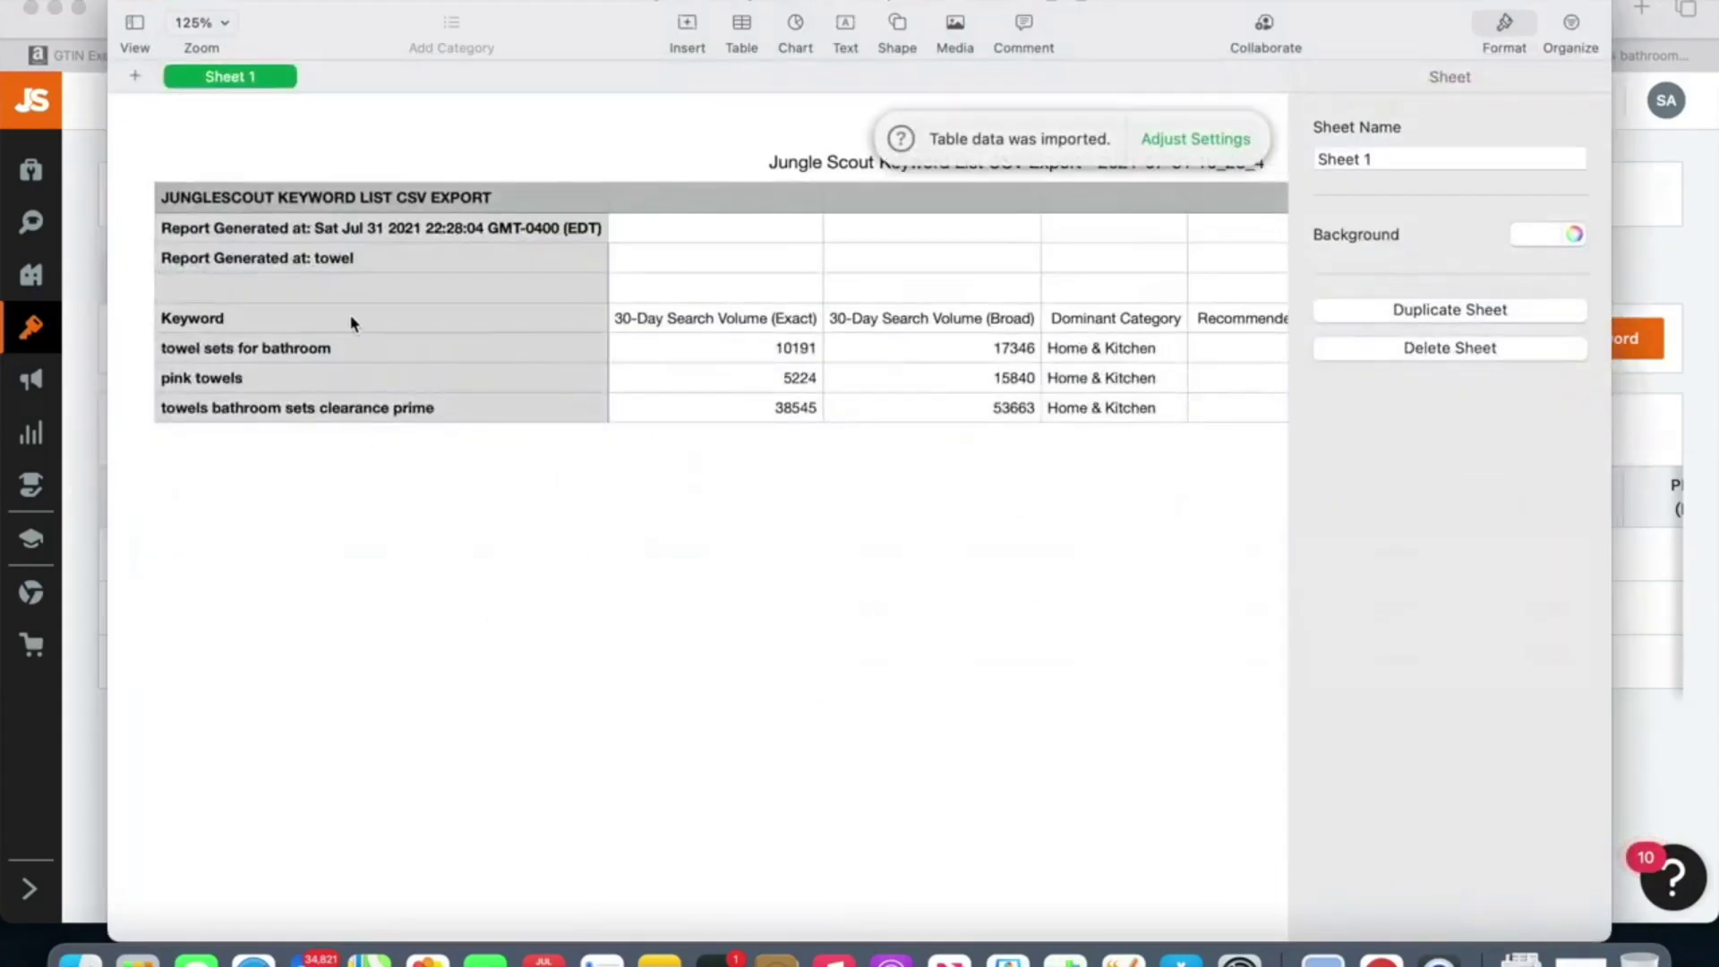
left_click(192, 351)
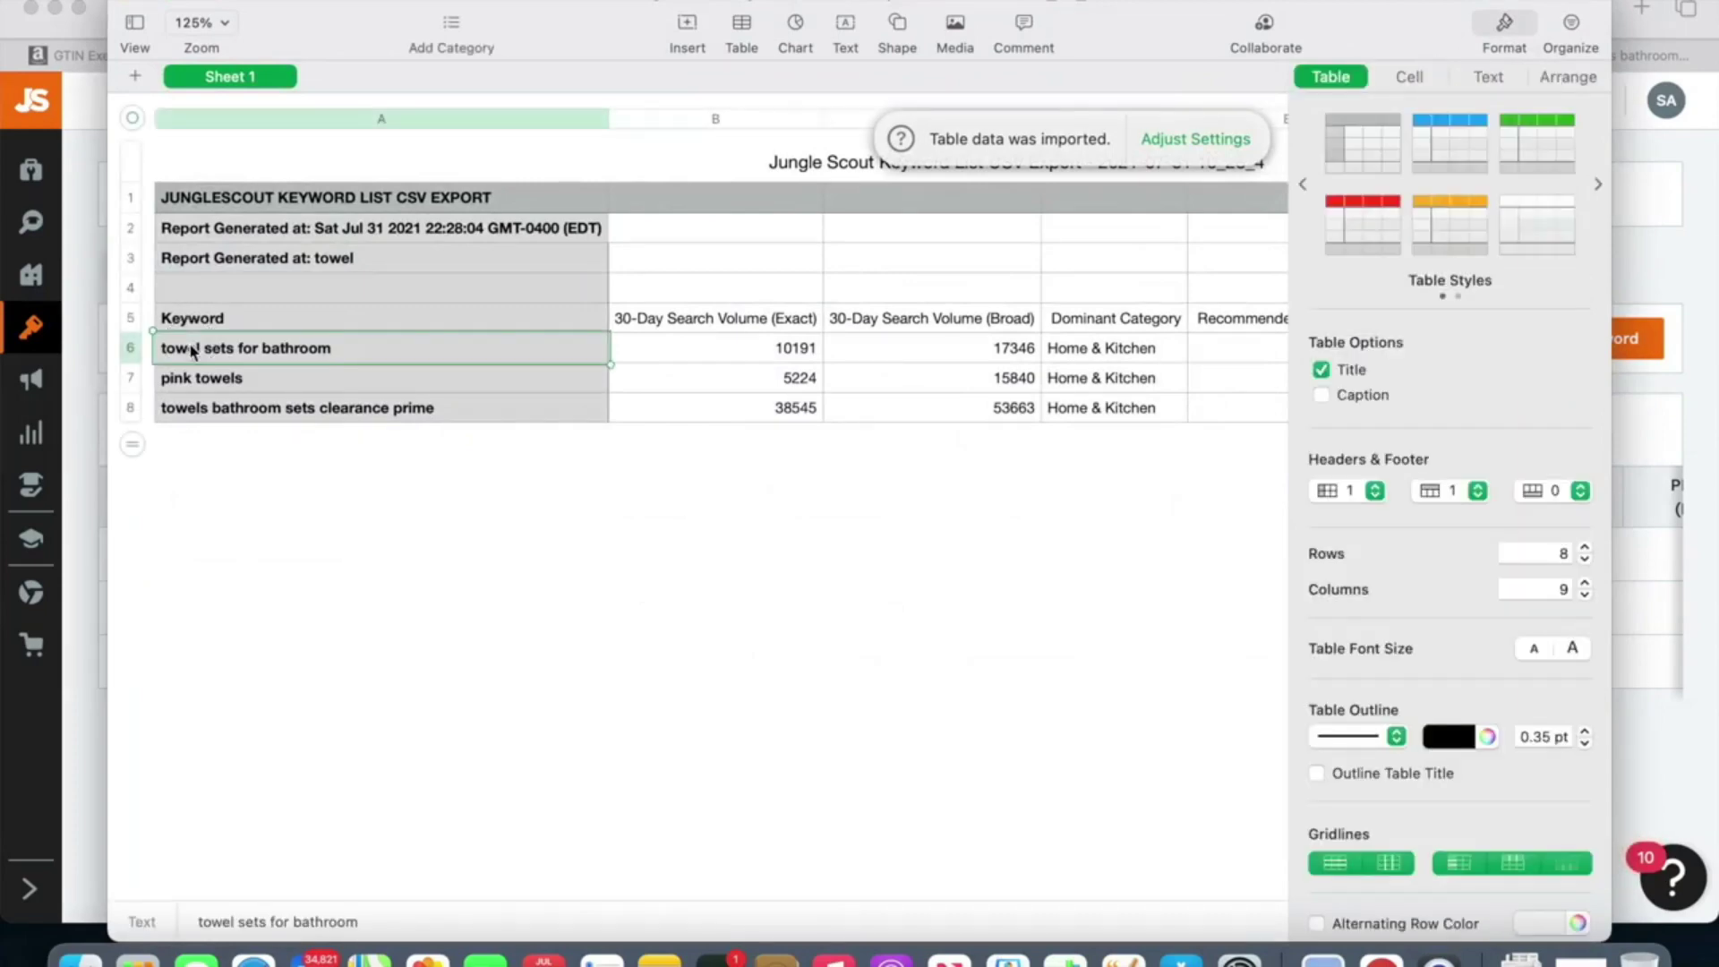
key("shift+Down")
key("shift+Down")
key("super+c")
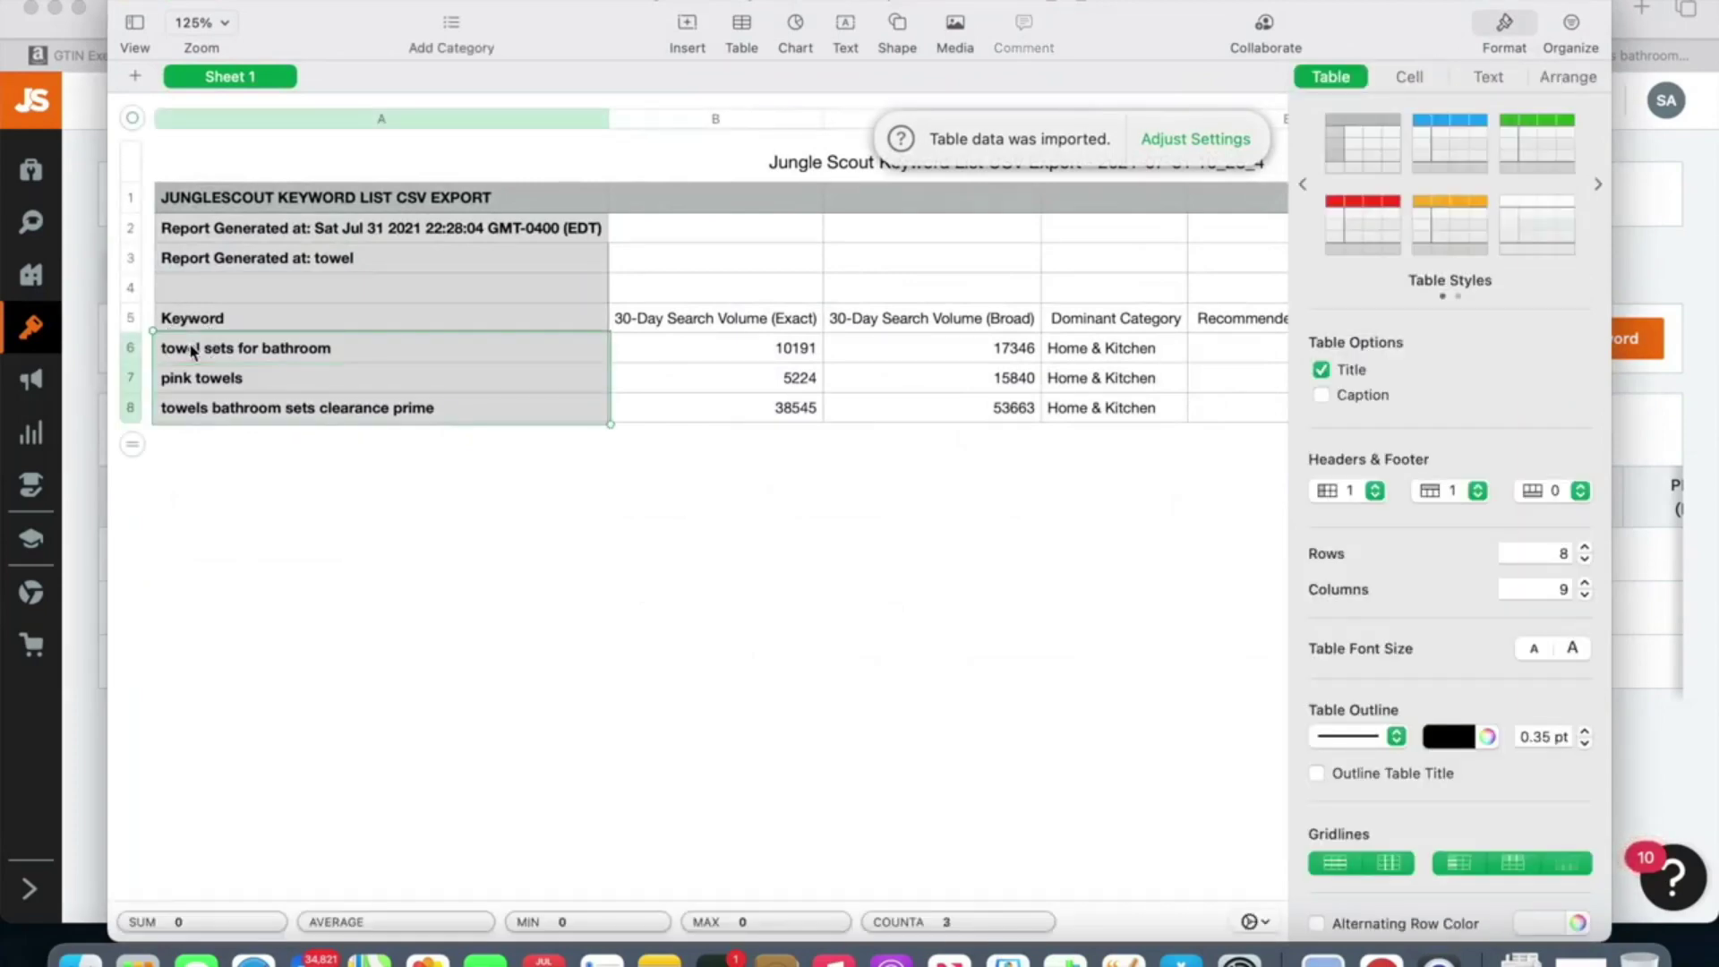
Step: Return to the Seller Central listing in the browser and paste the copied towel keywords into Search Terms
left_click(238, 484)
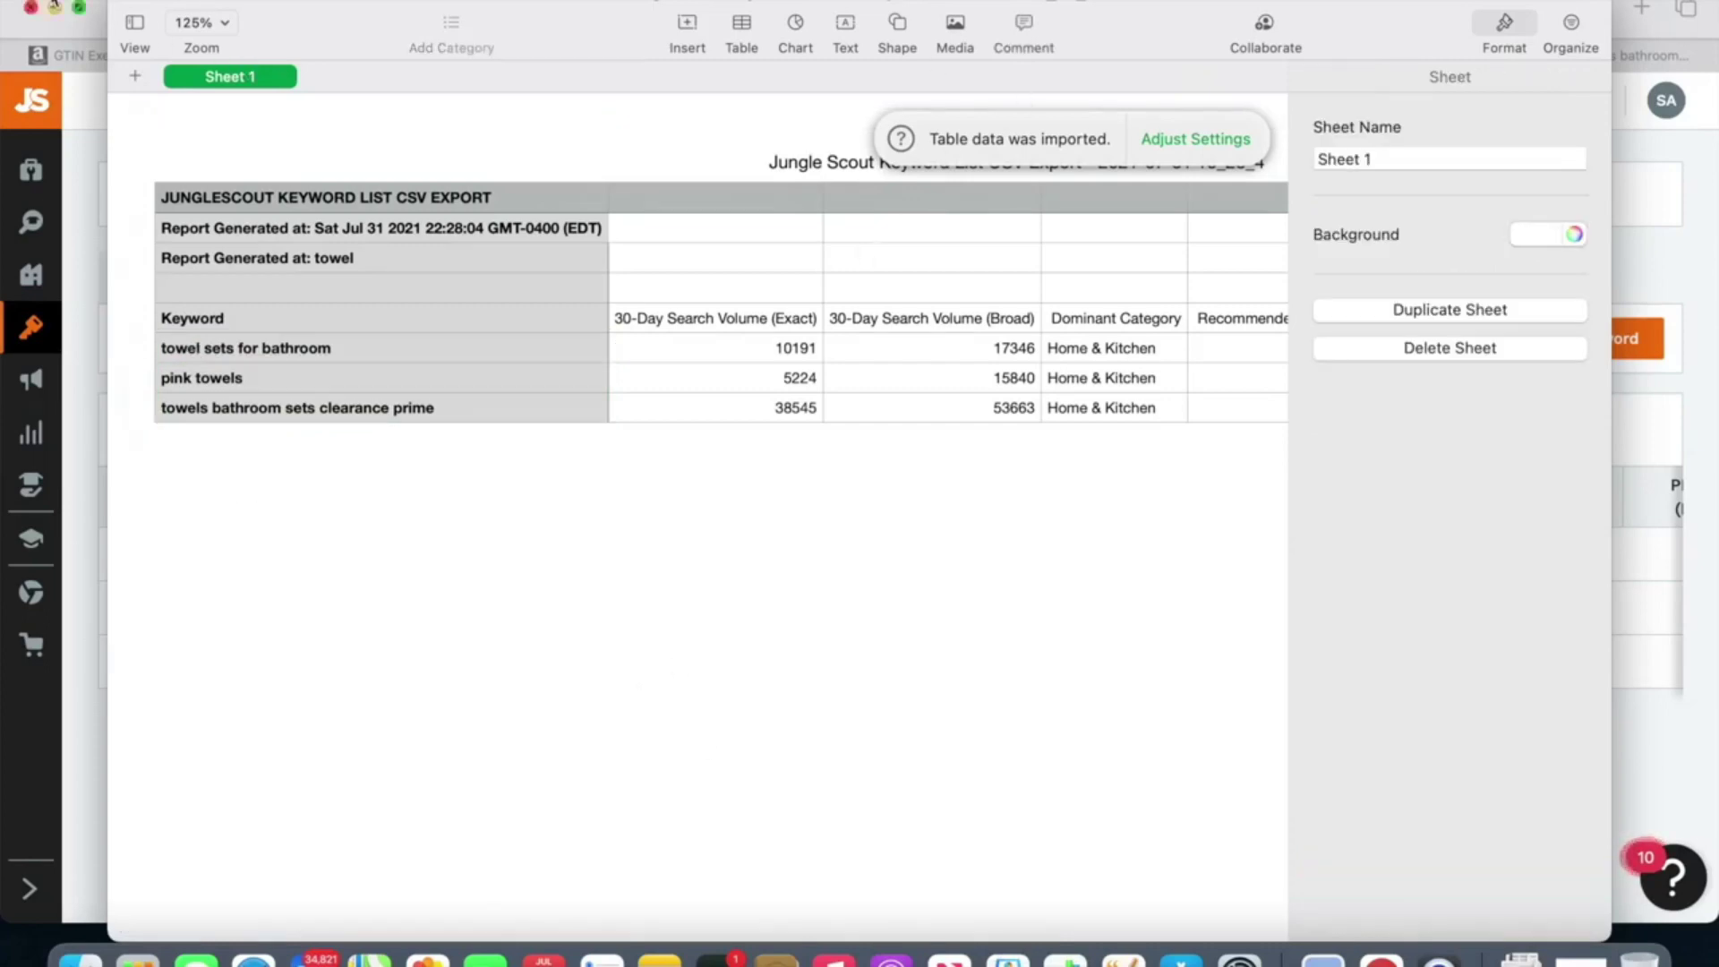
left_click(79, 291)
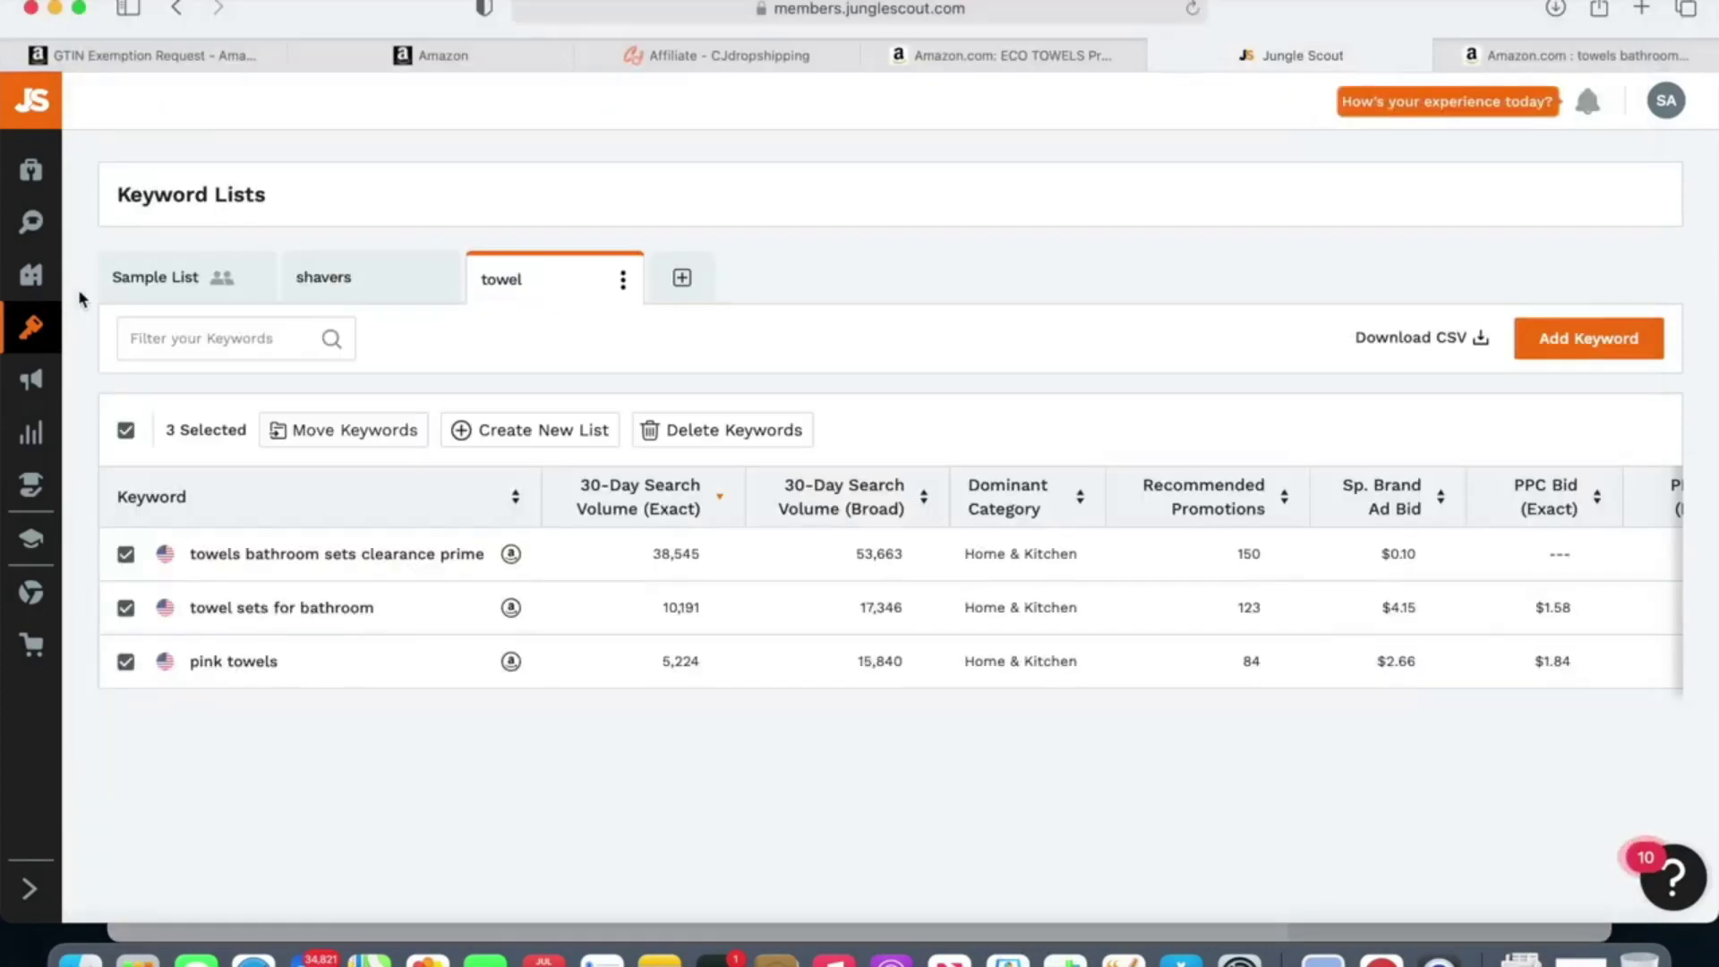
left_click(1050, 66)
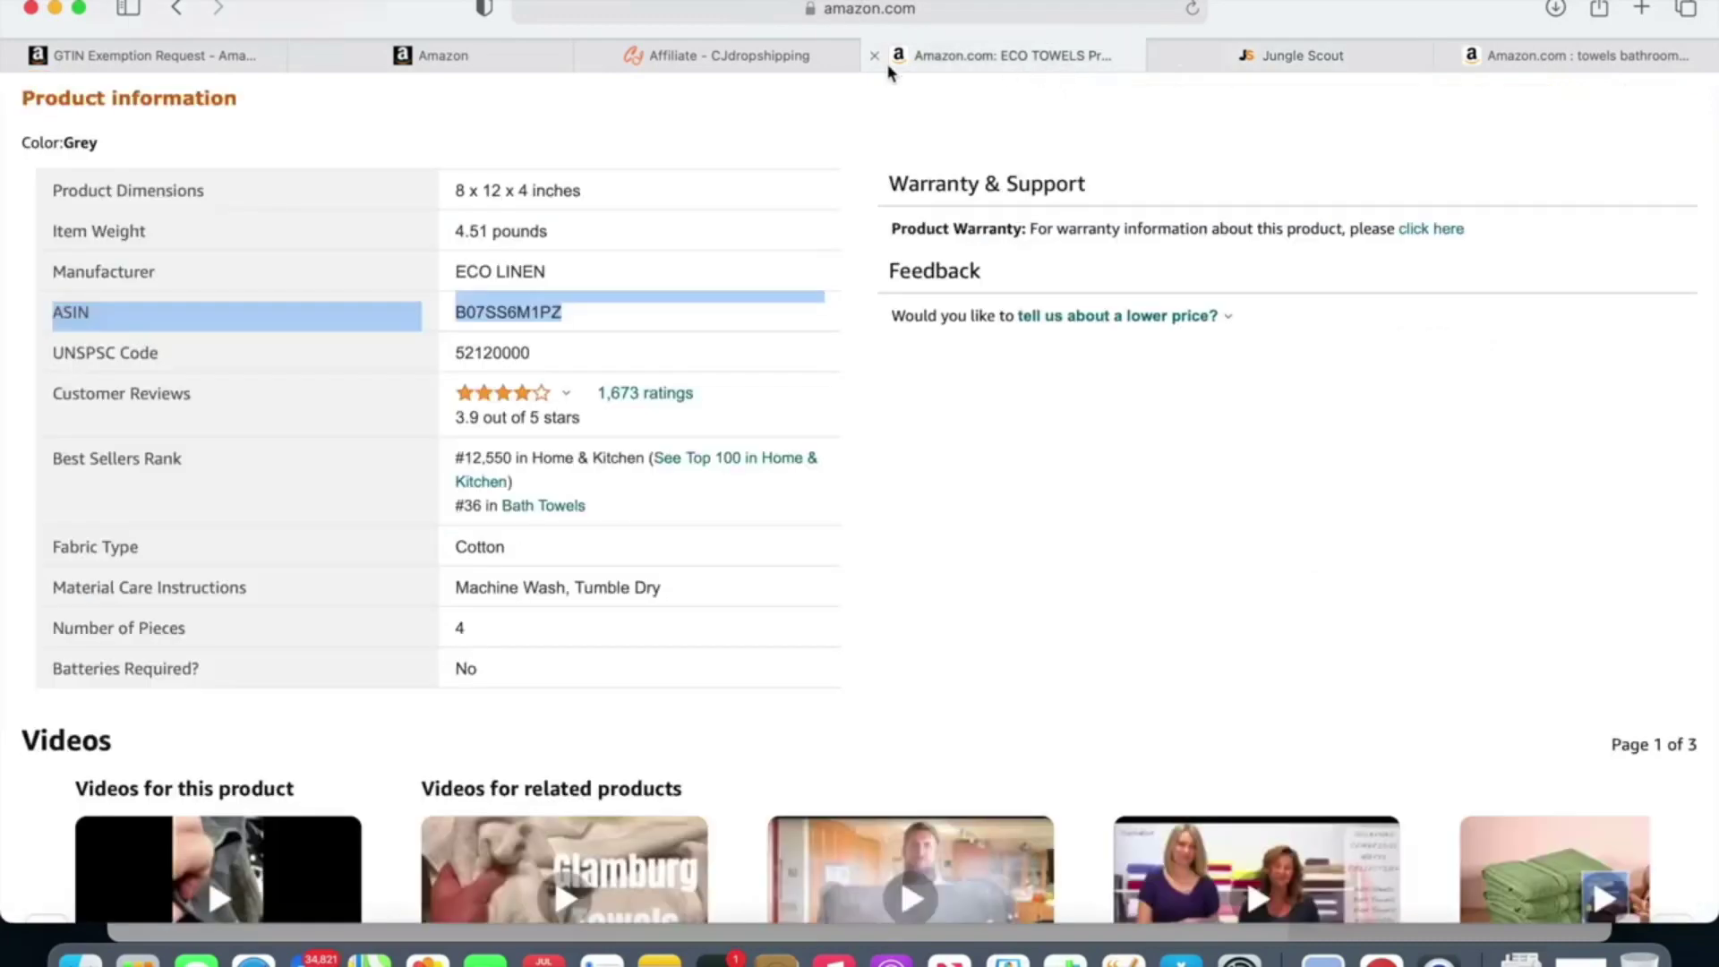
left_click(1568, 48)
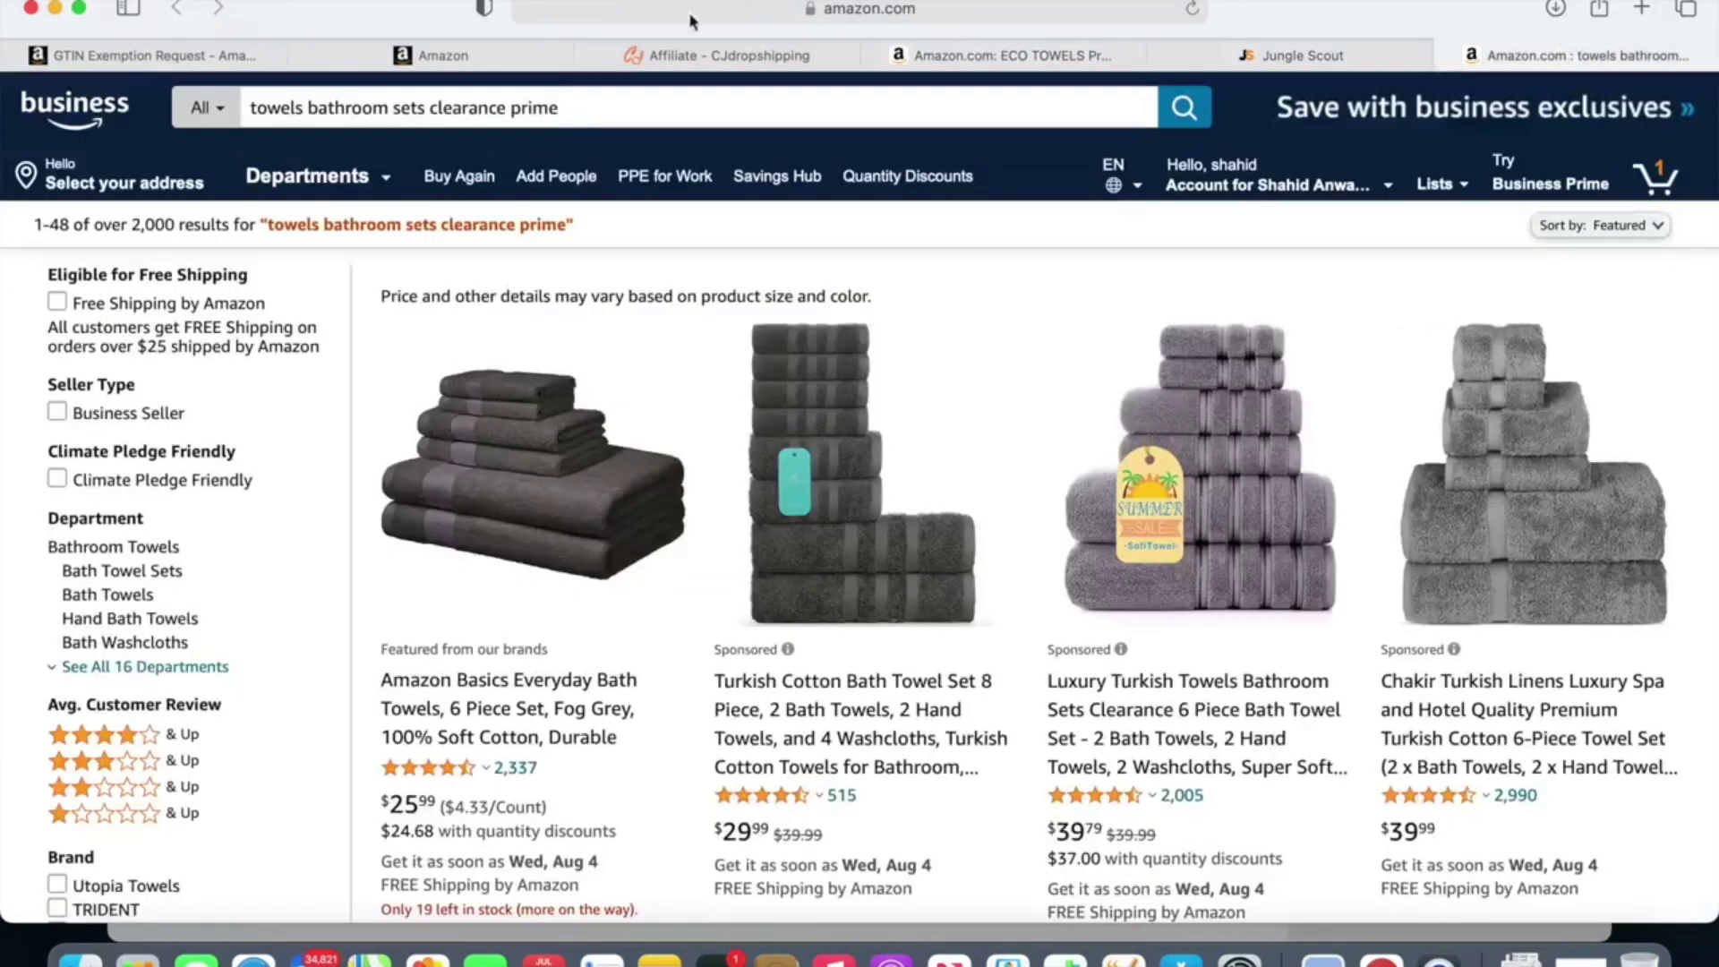
left_click(612, 52)
left_click(529, 53)
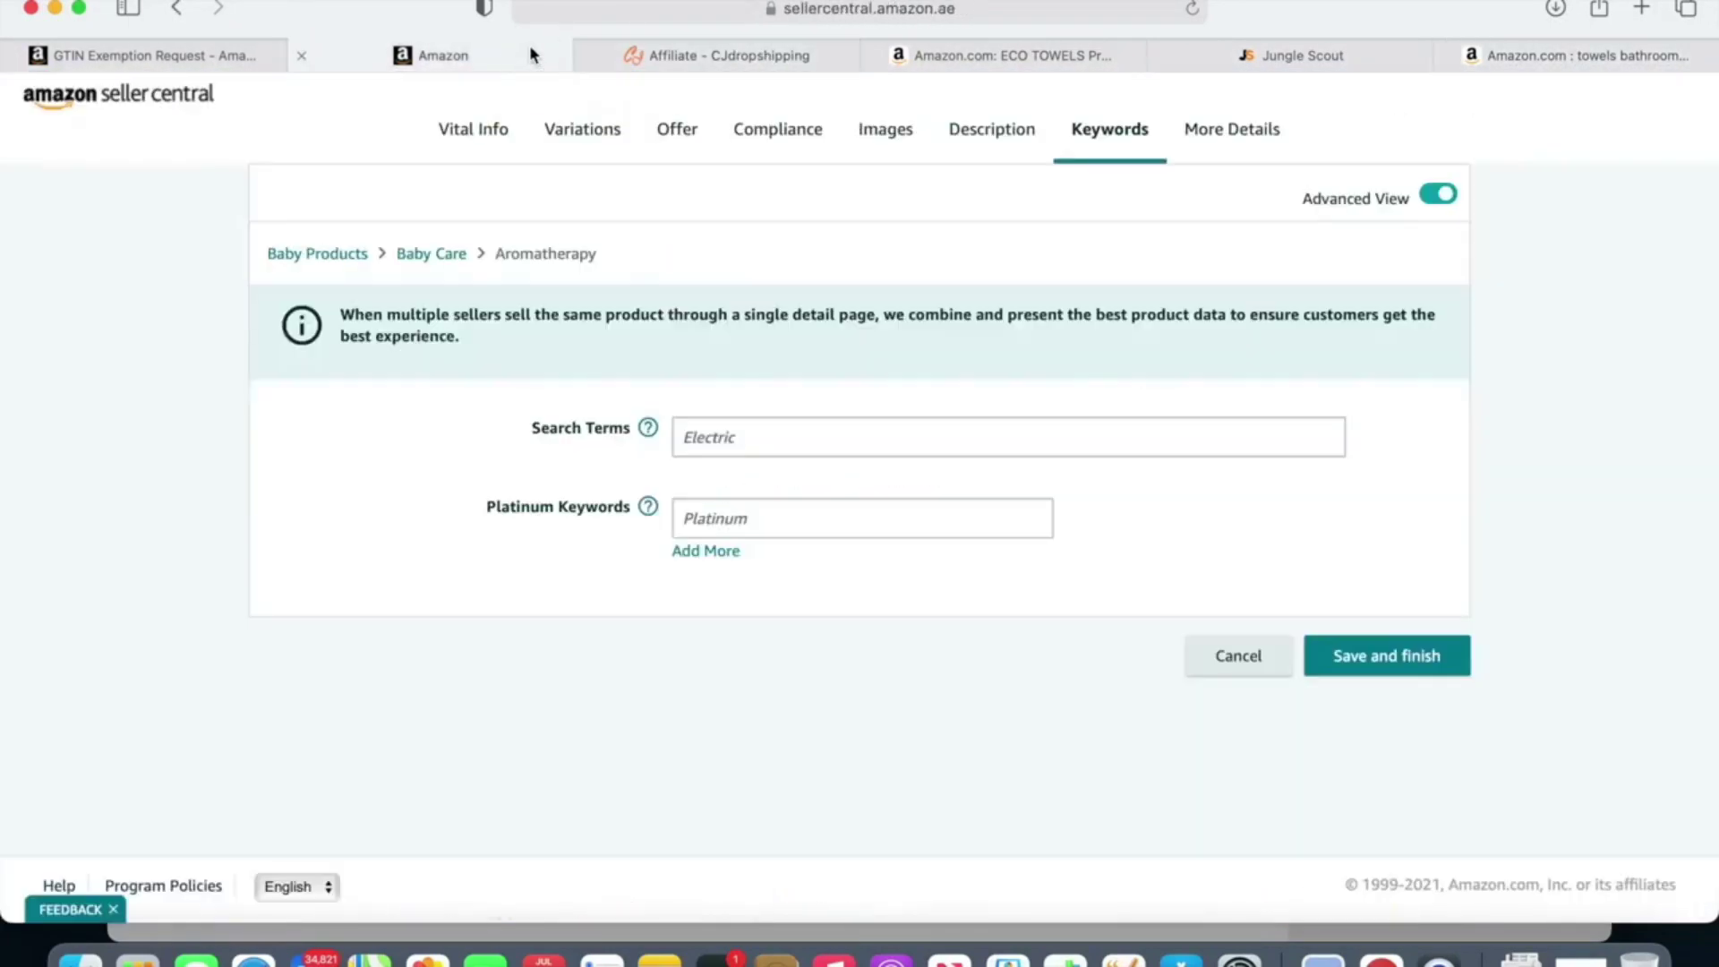
left_click(758, 433)
key("super+v")
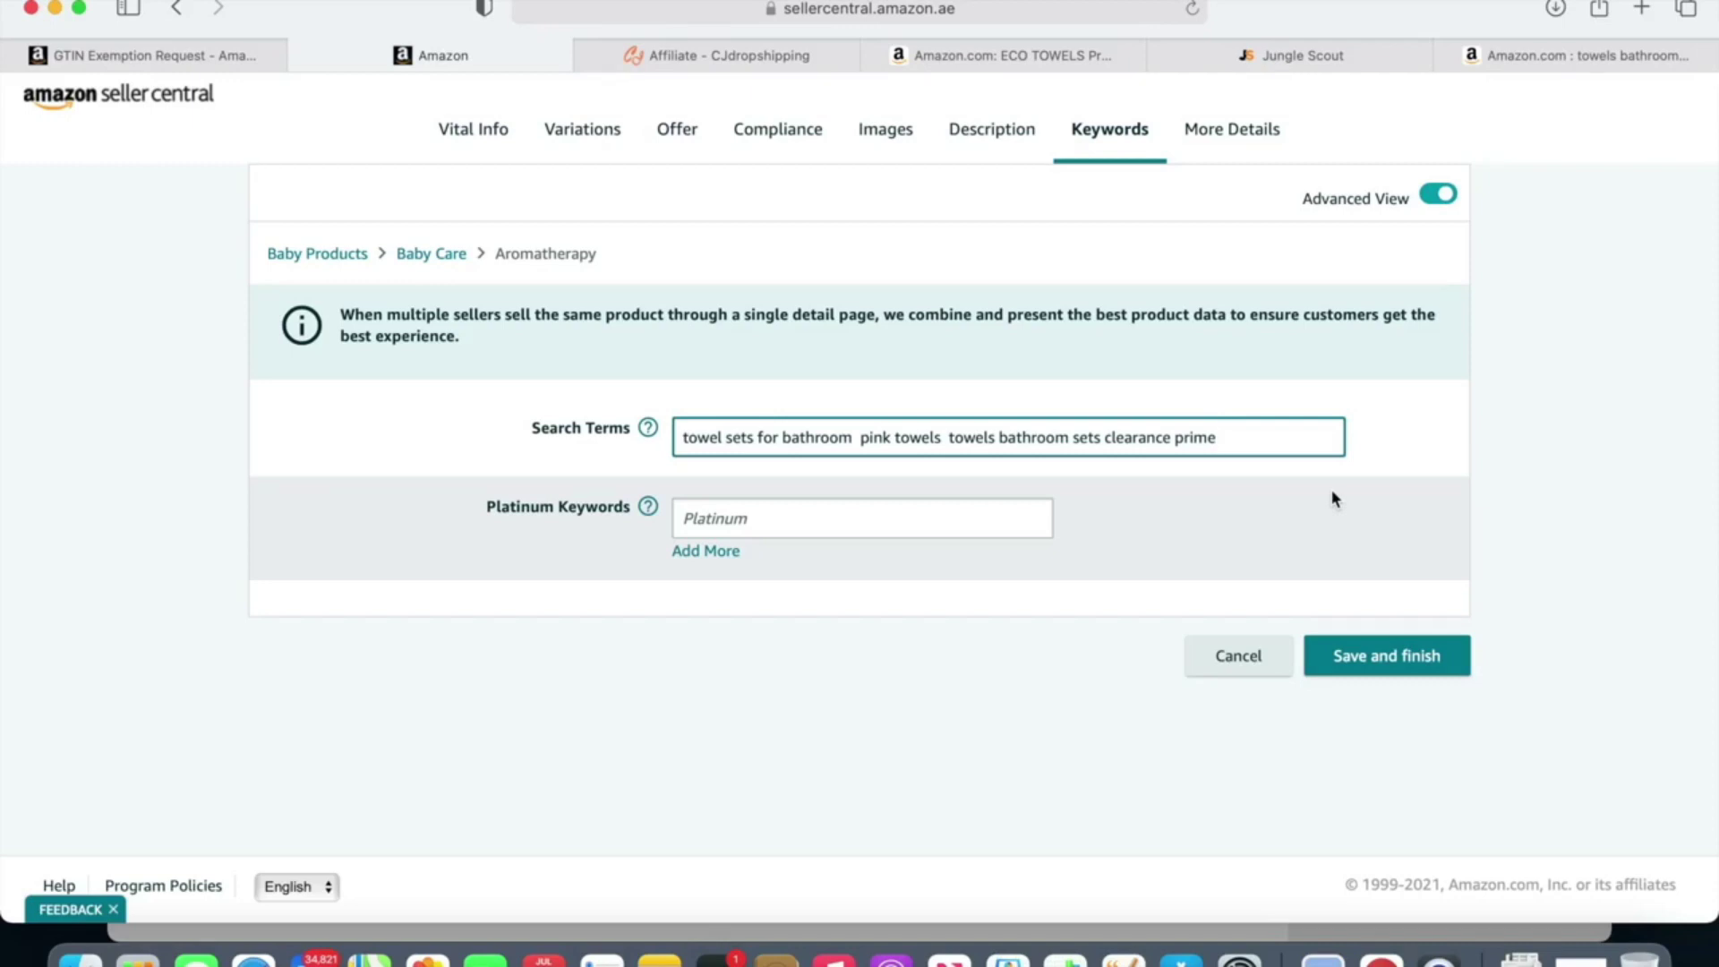
Step: In the listing's More Details section, set the Launch Date to 31/07/2021
left_click(1264, 134)
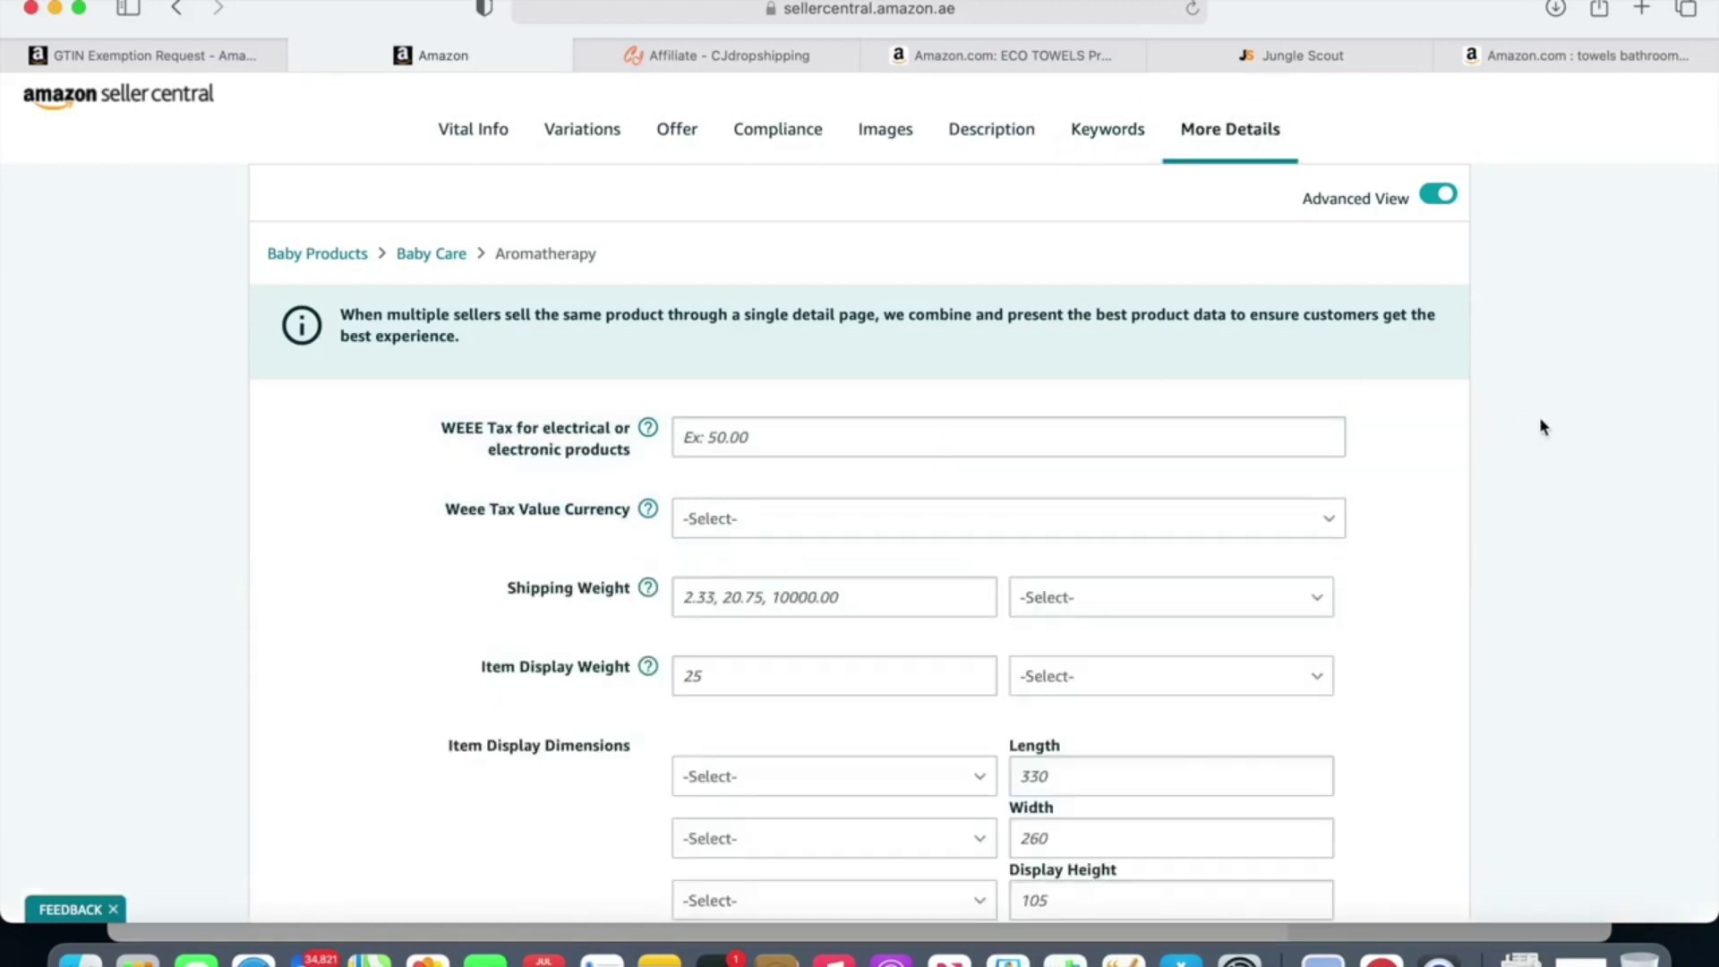
scroll(1539, 416, "down", 5)
scroll(1083, 519, "down", 6)
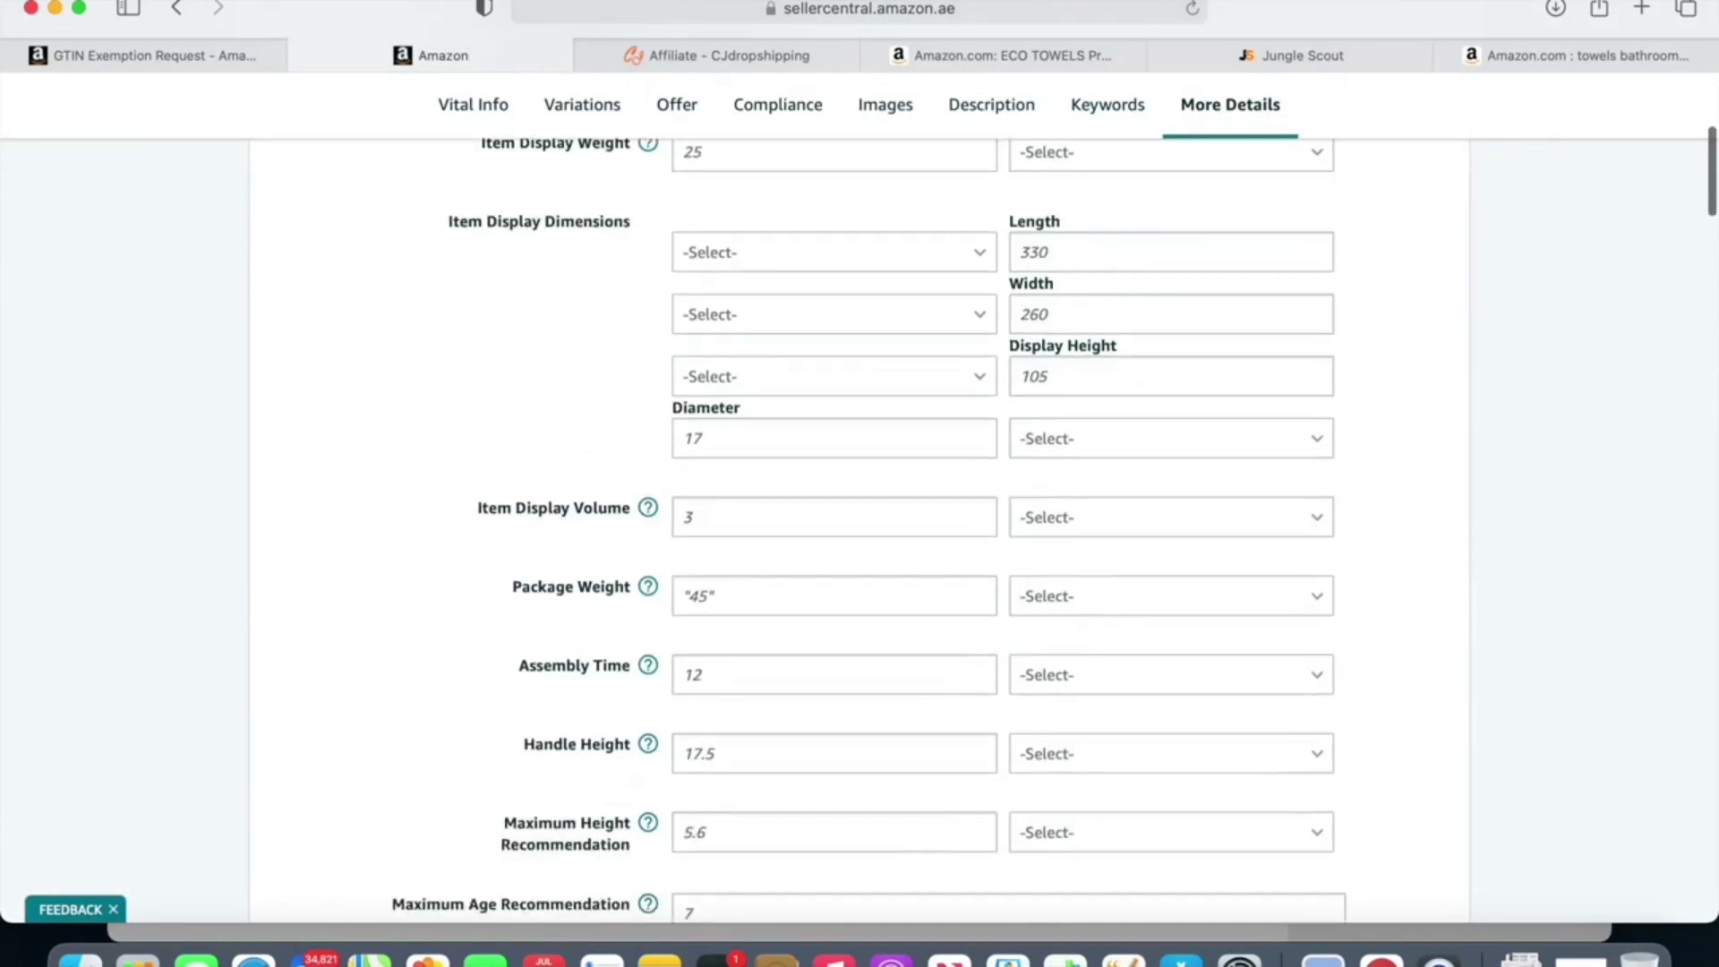
scroll(1083, 520, "down", 6)
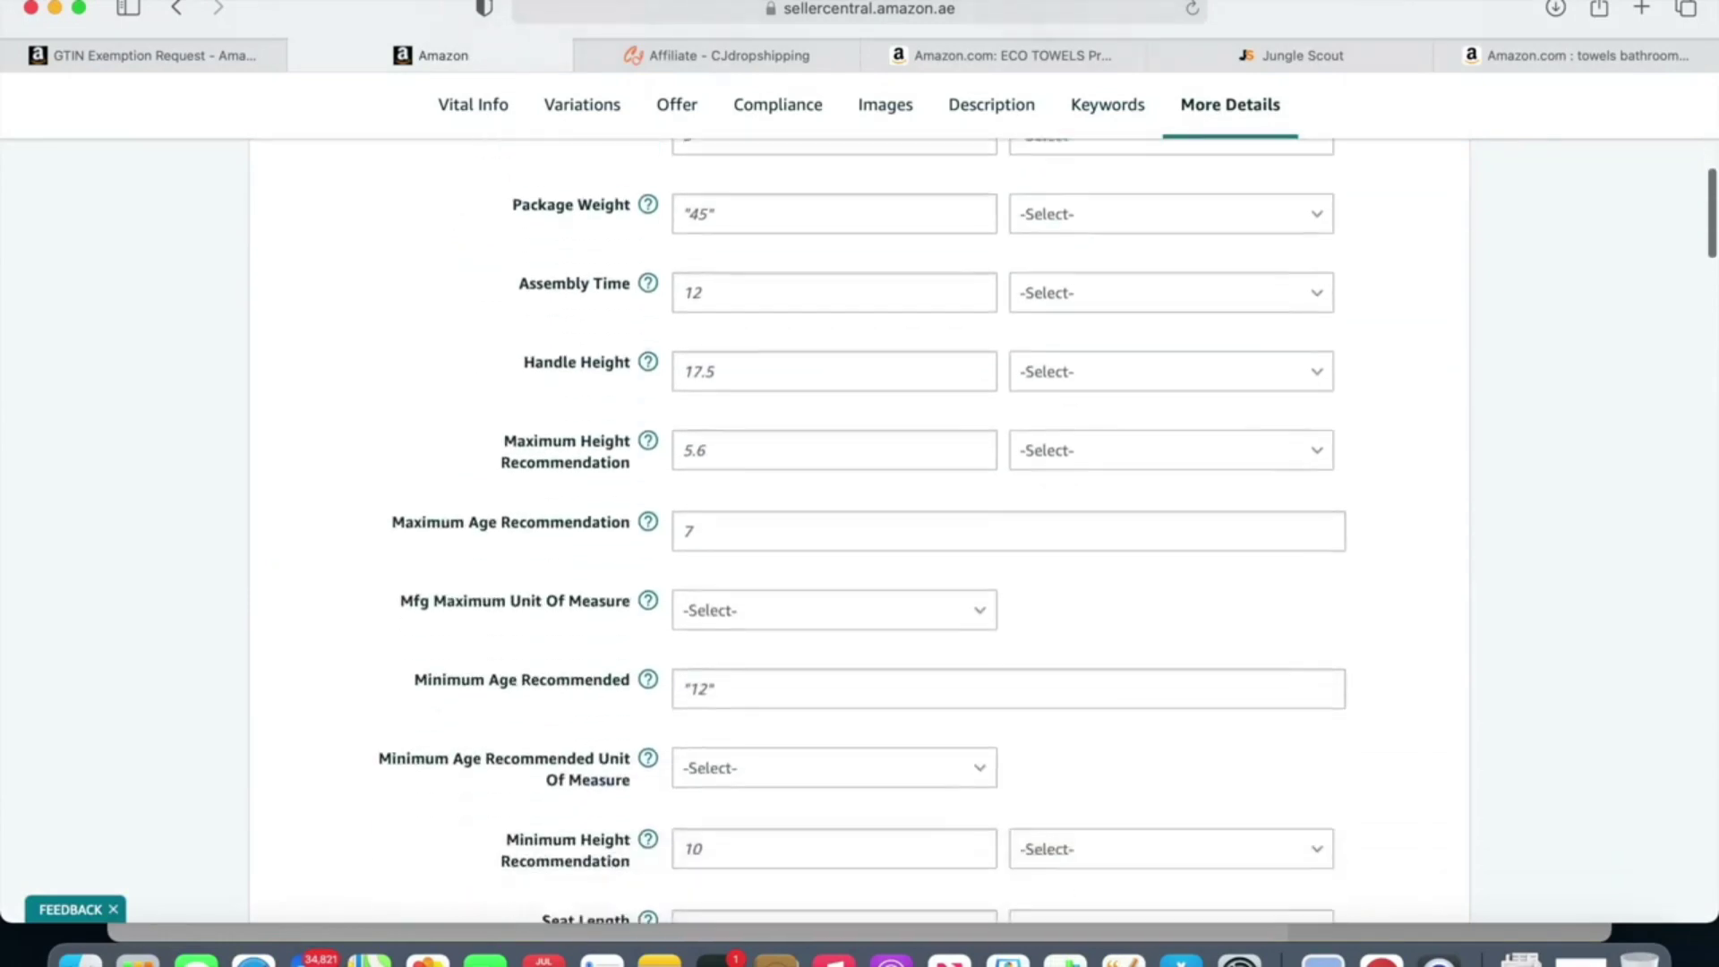
scroll(1083, 519, "down", 7)
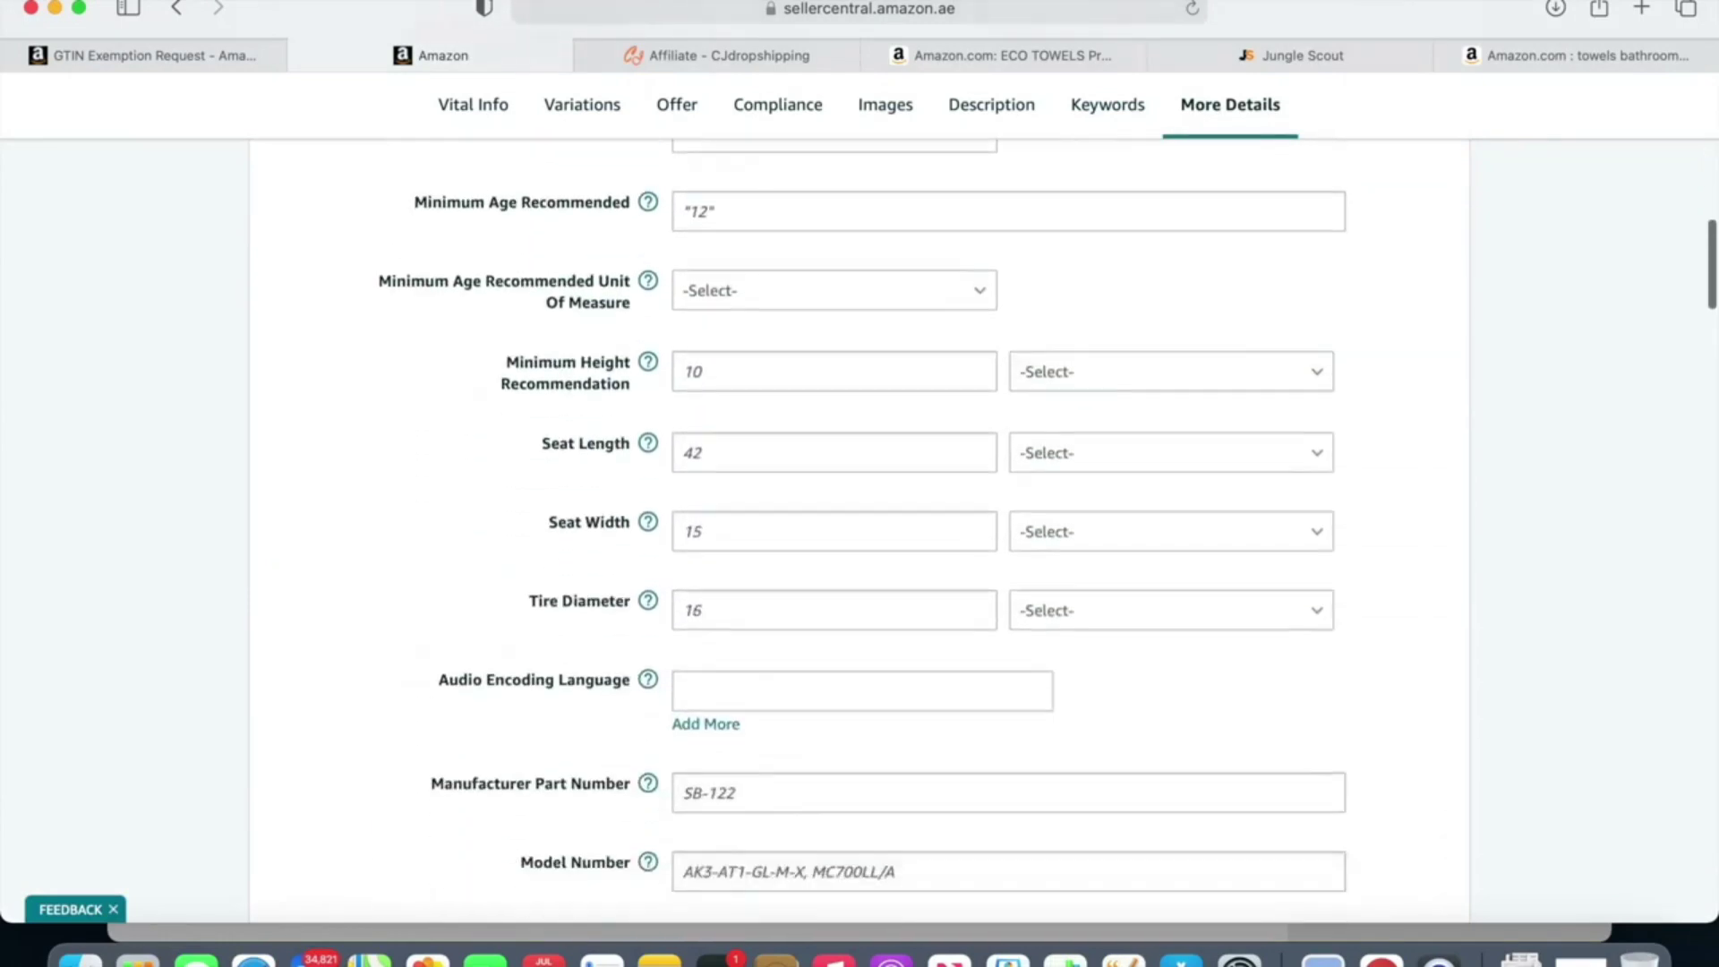
scroll(1083, 519, "down", 7)
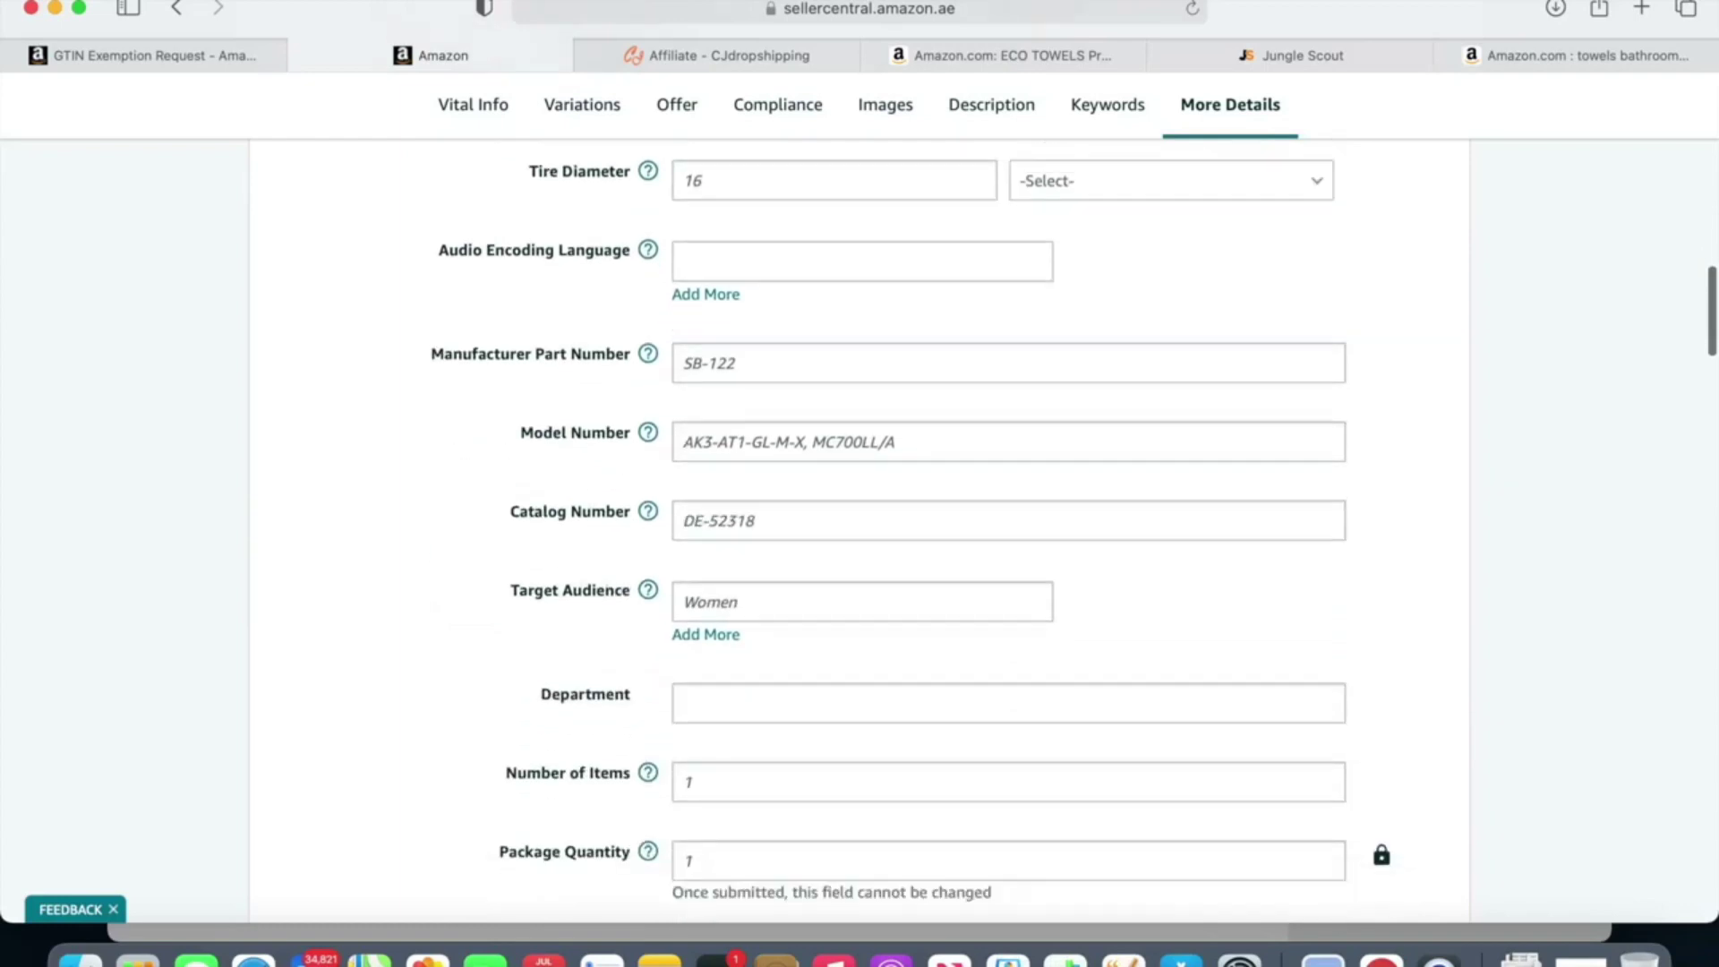
scroll(1083, 520, "down", 5)
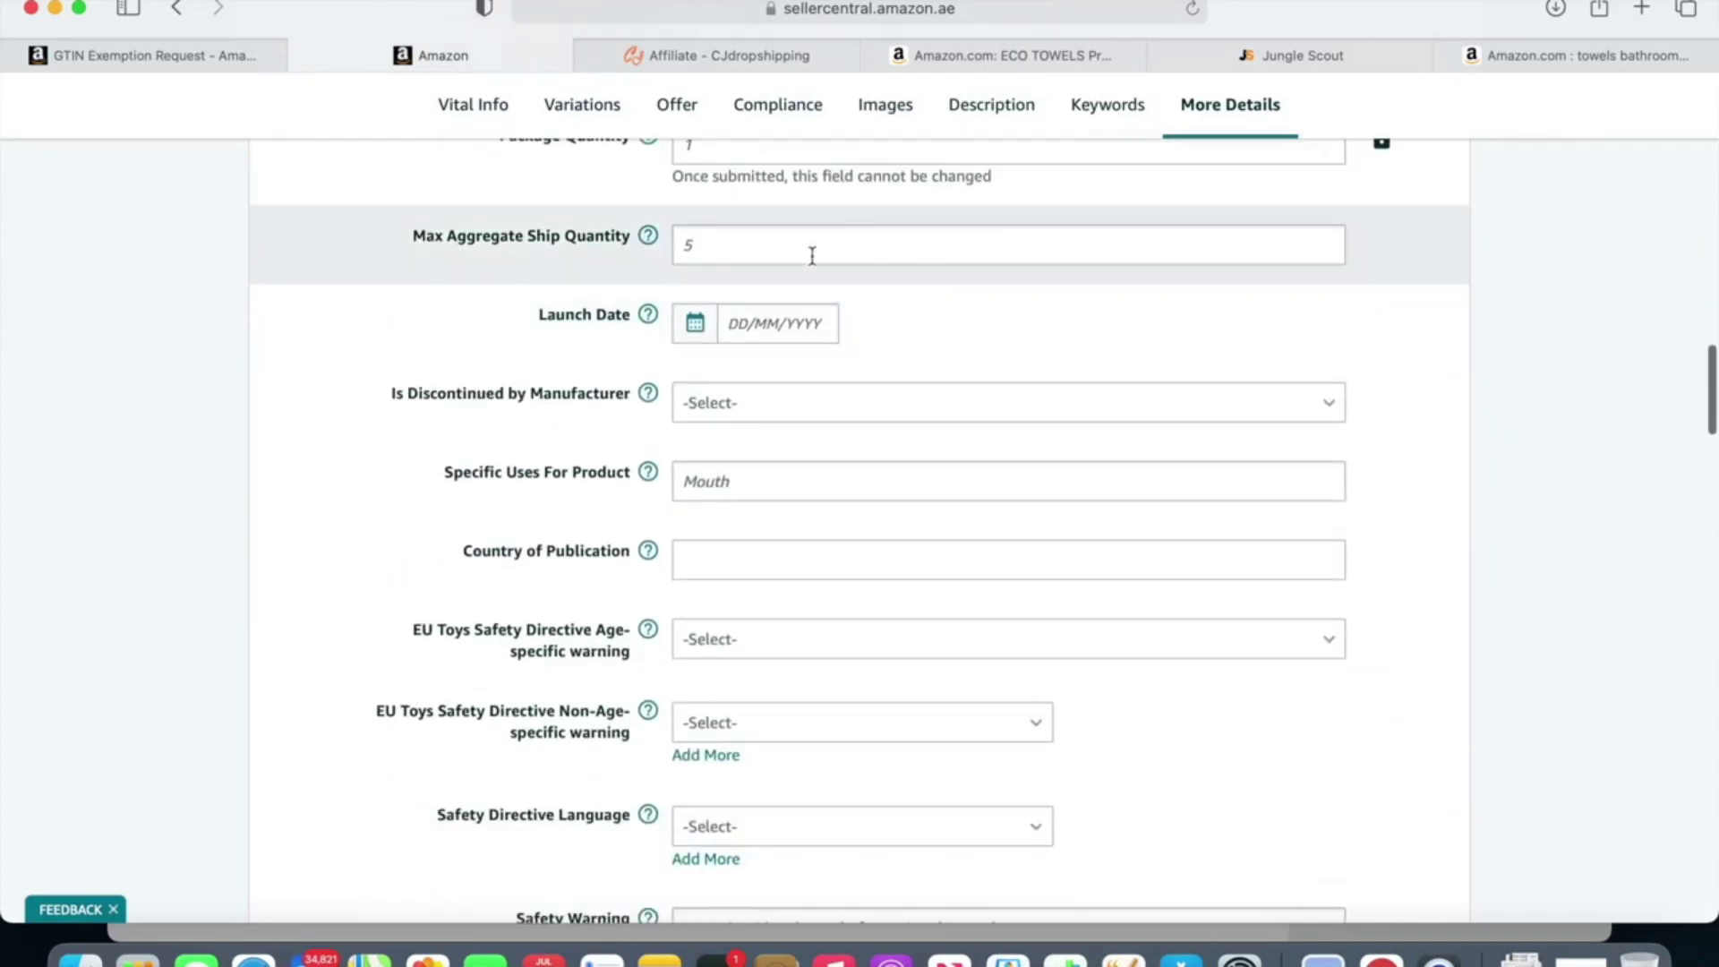
left_click(748, 335)
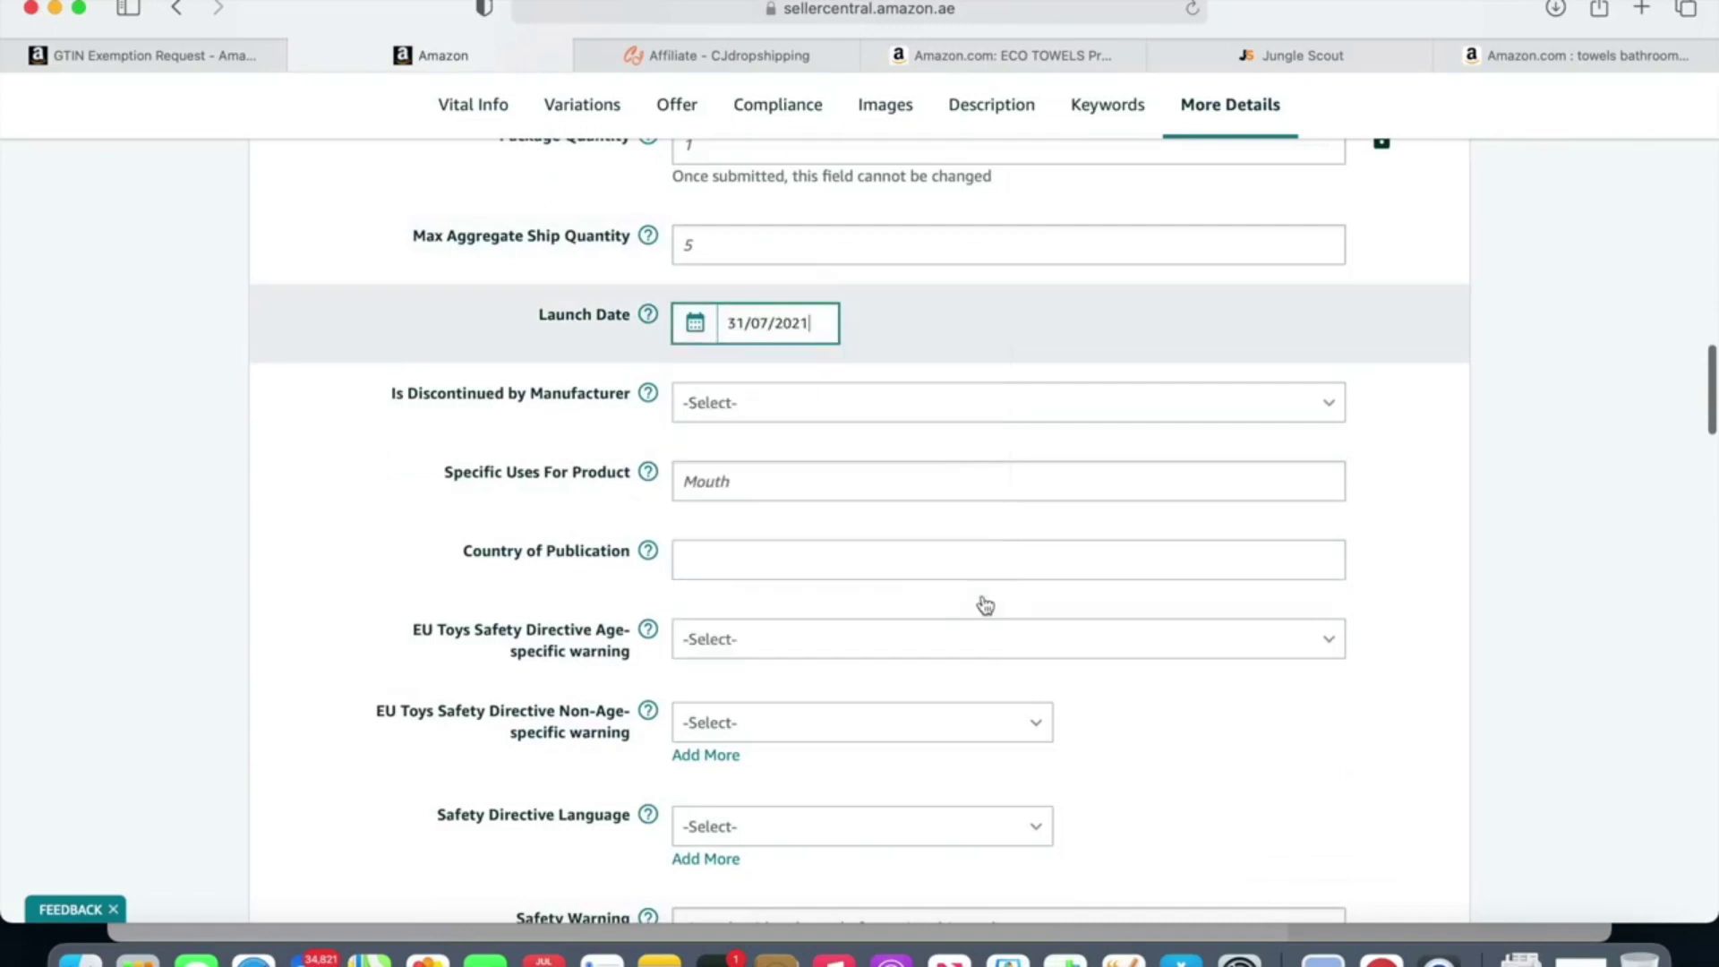
left_click(1531, 372)
Step: Leave the remaining optional More Details fields blank, including Unit Count, and submit the finished listing
scroll(1543, 368, "down", 1)
scroll(985, 528, "down", 10)
scroll(984, 529, "down", 8)
scroll(985, 528, "down", 13)
scroll(984, 528, "down", 19)
scroll(985, 528, "down", 14)
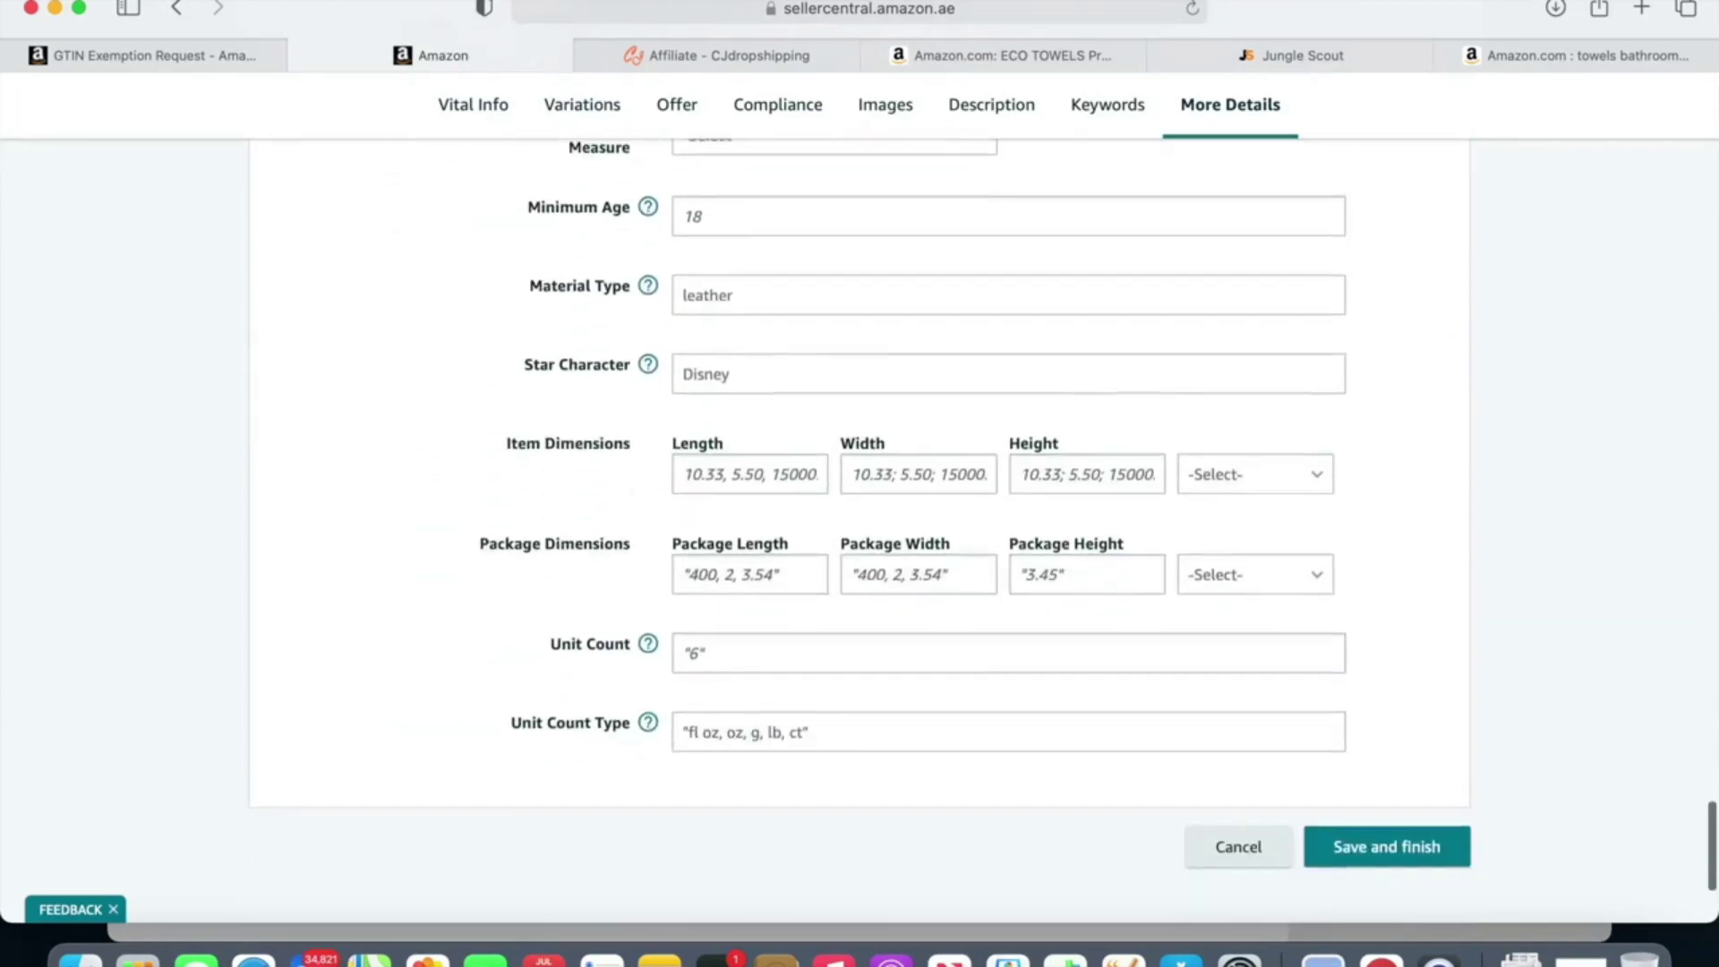
scroll(985, 528, "down", 1)
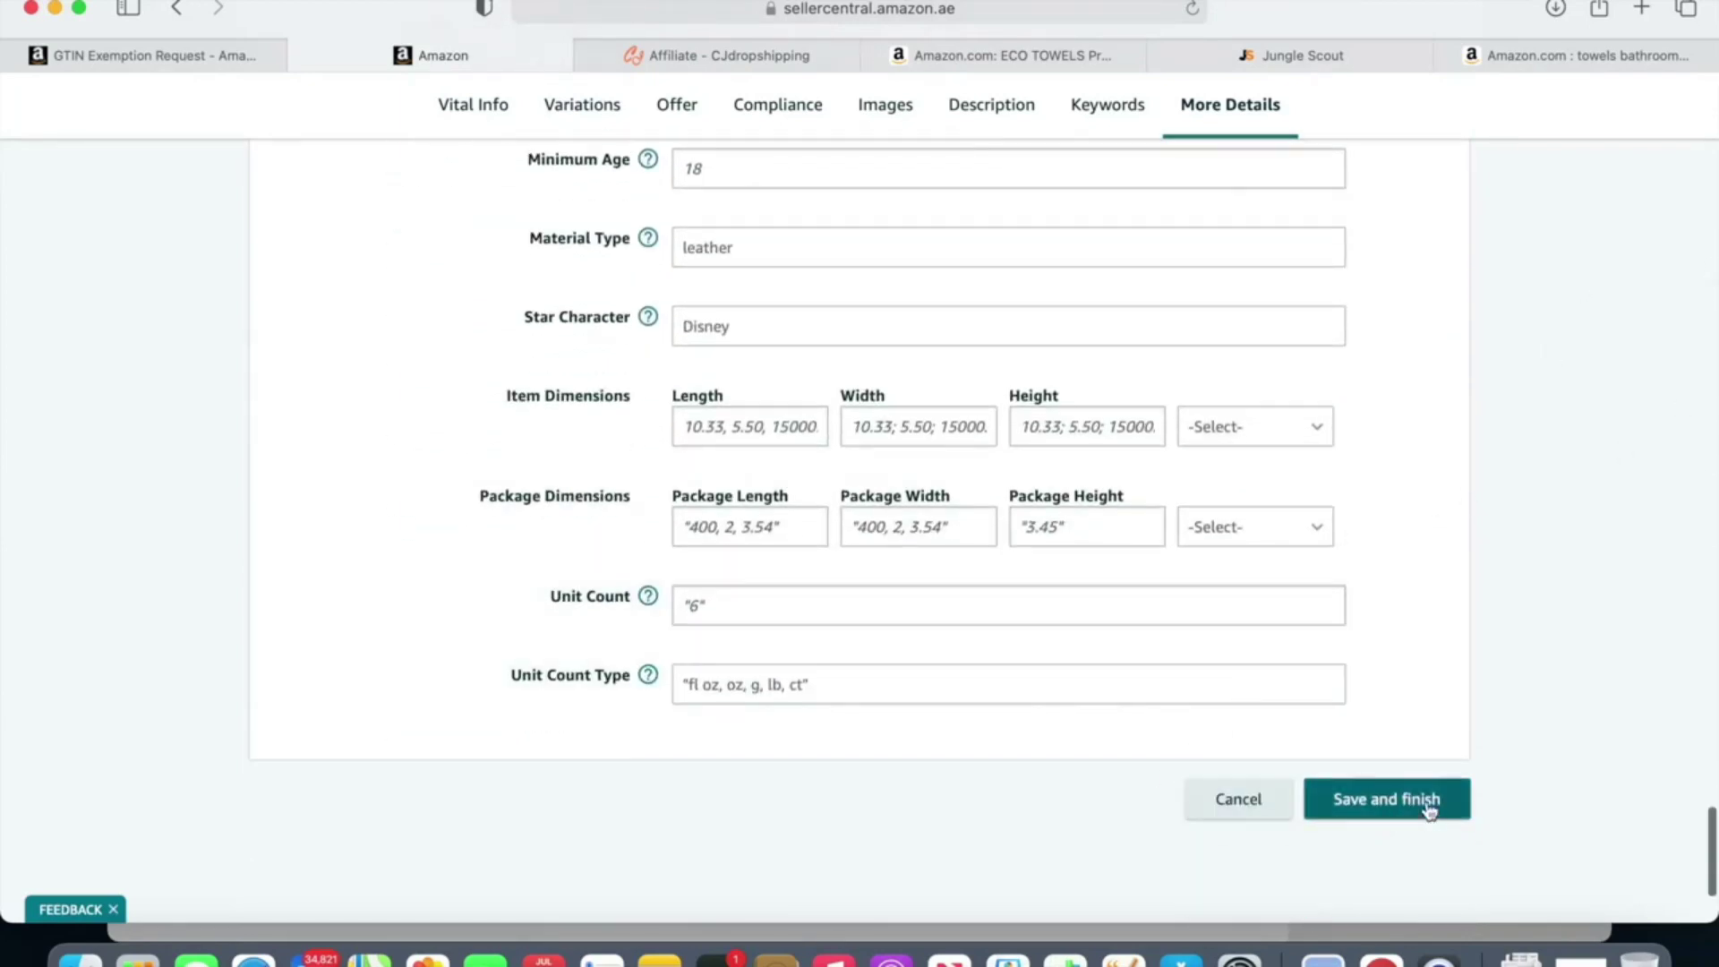
left_click(723, 611)
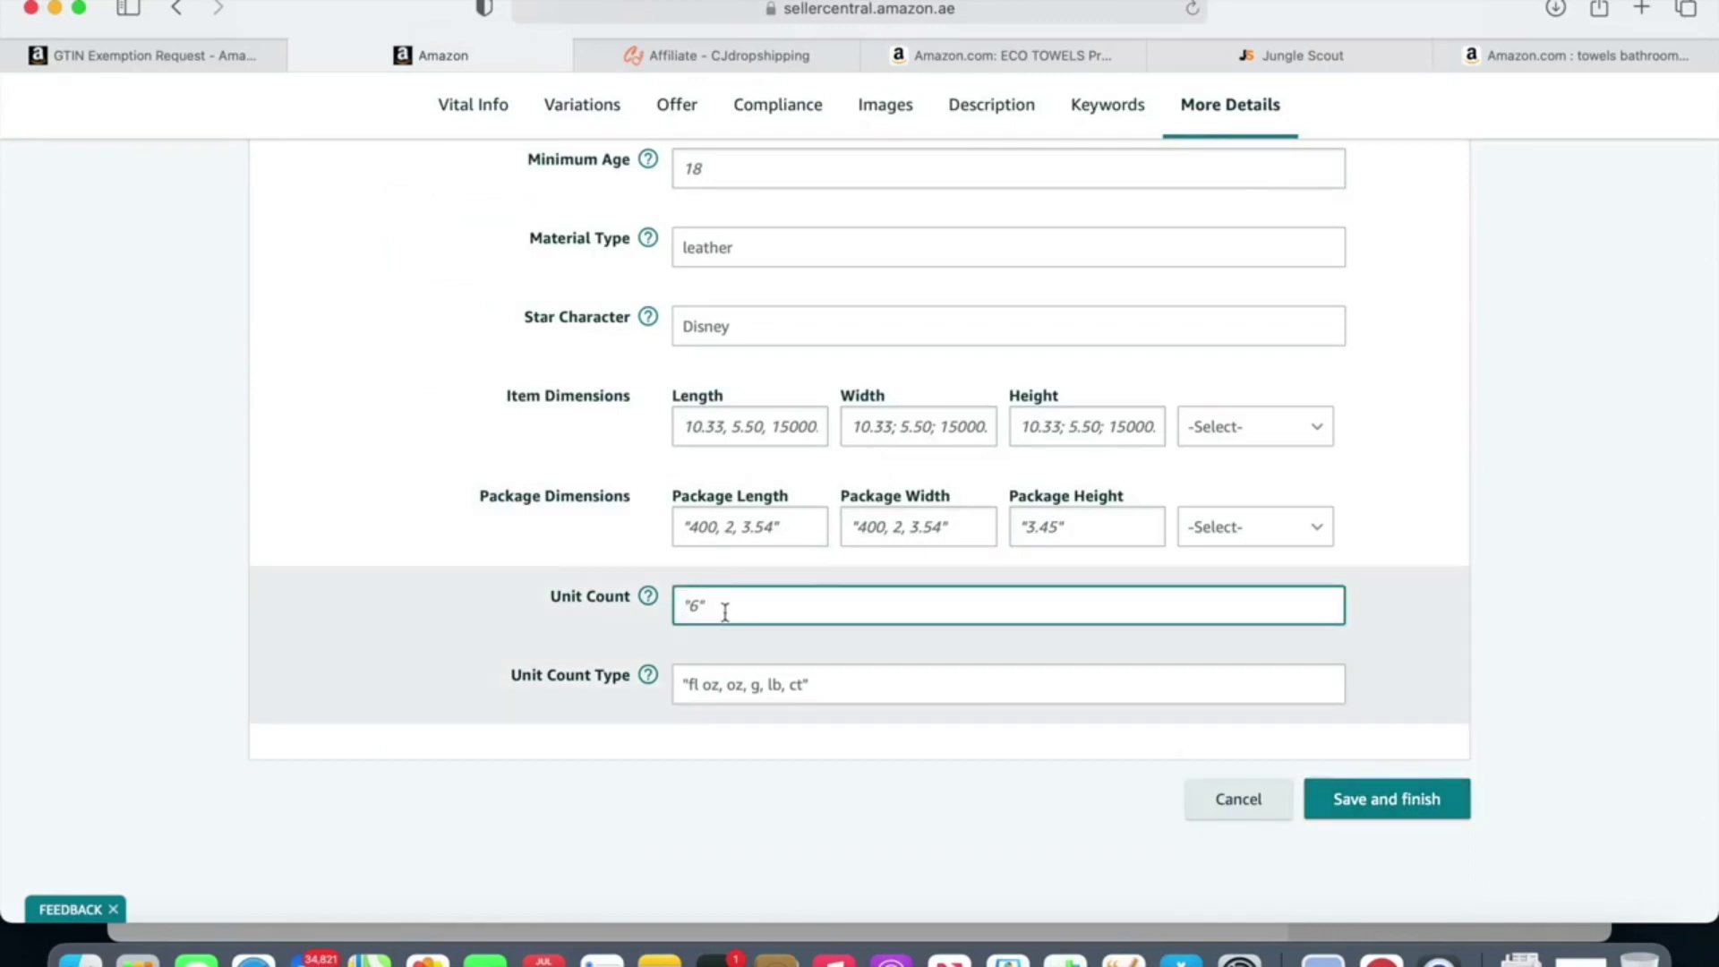
left_click(1433, 808)
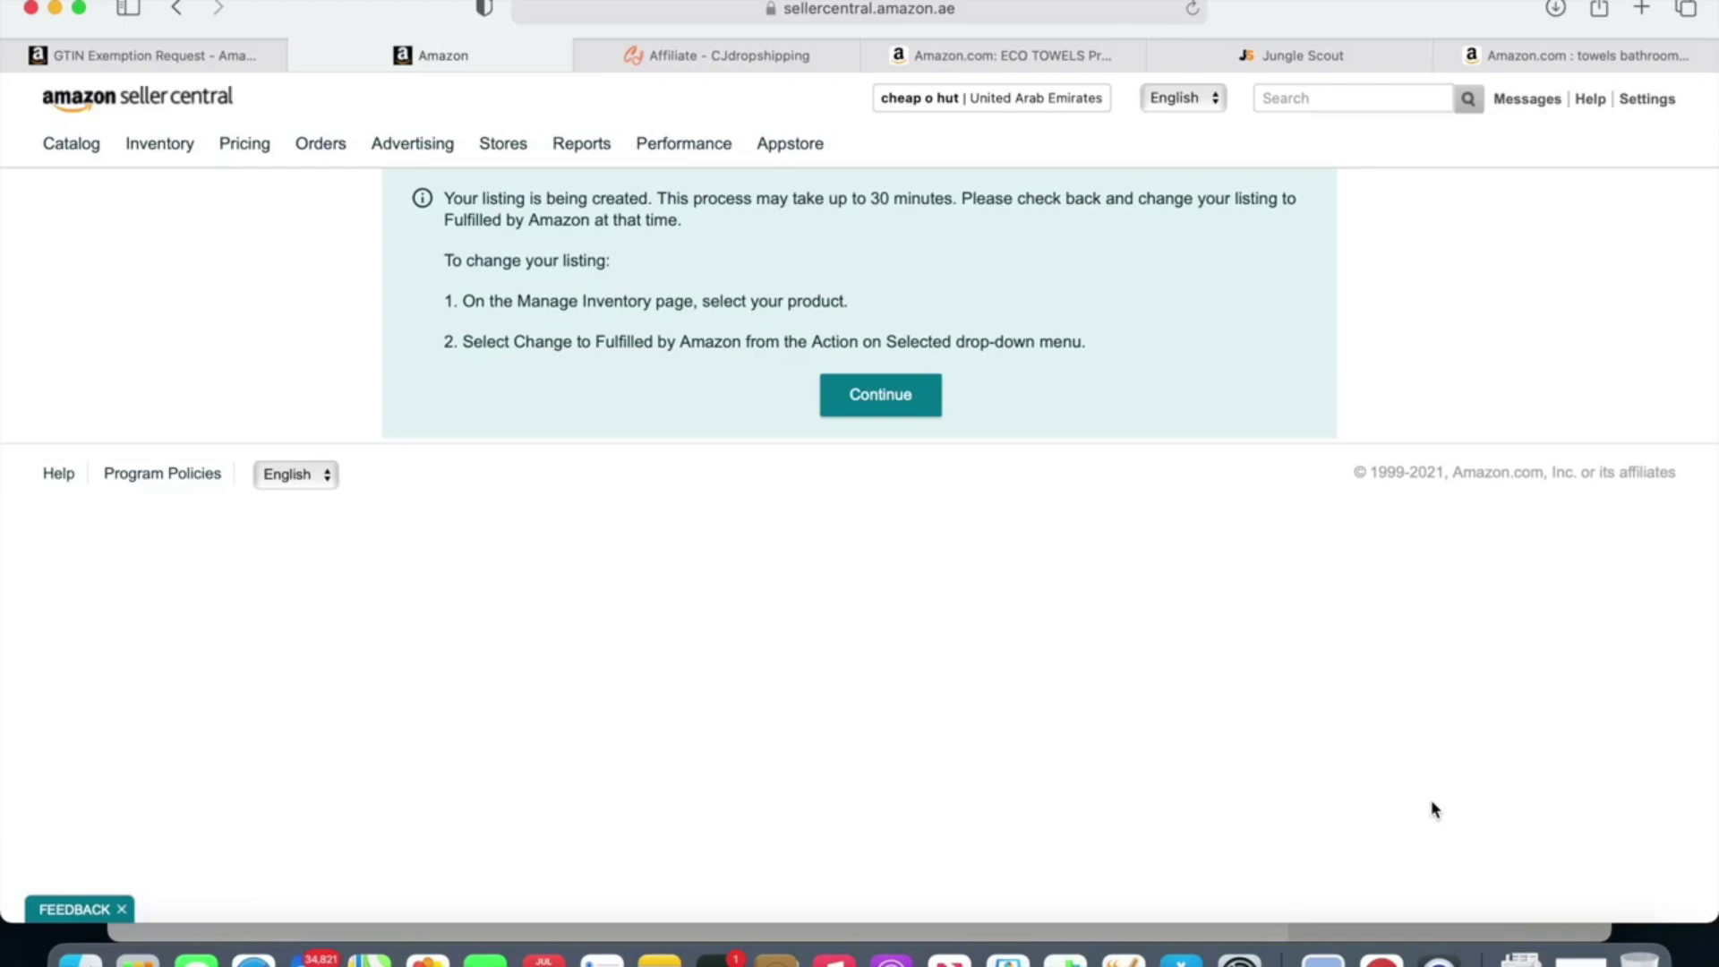
Step: Continue past the listing creation notice and open the inventory fulfilled by Amazon
left_click(866, 413)
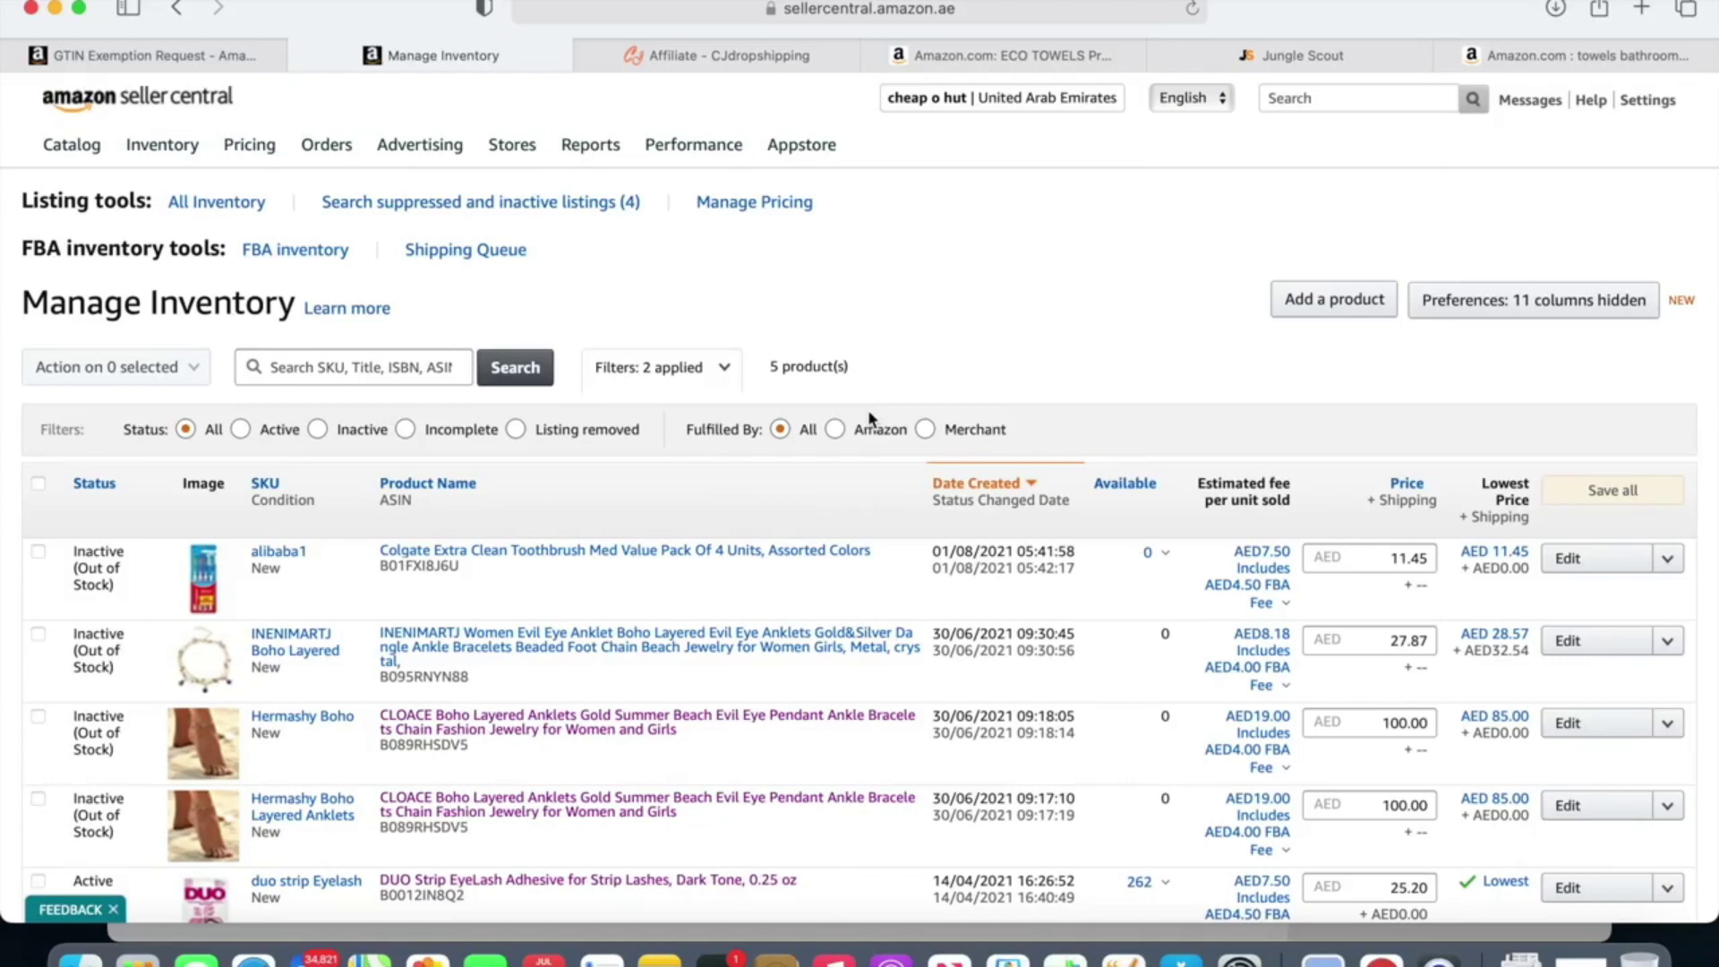
mouse_move(186, 147)
left_click(201, 238)
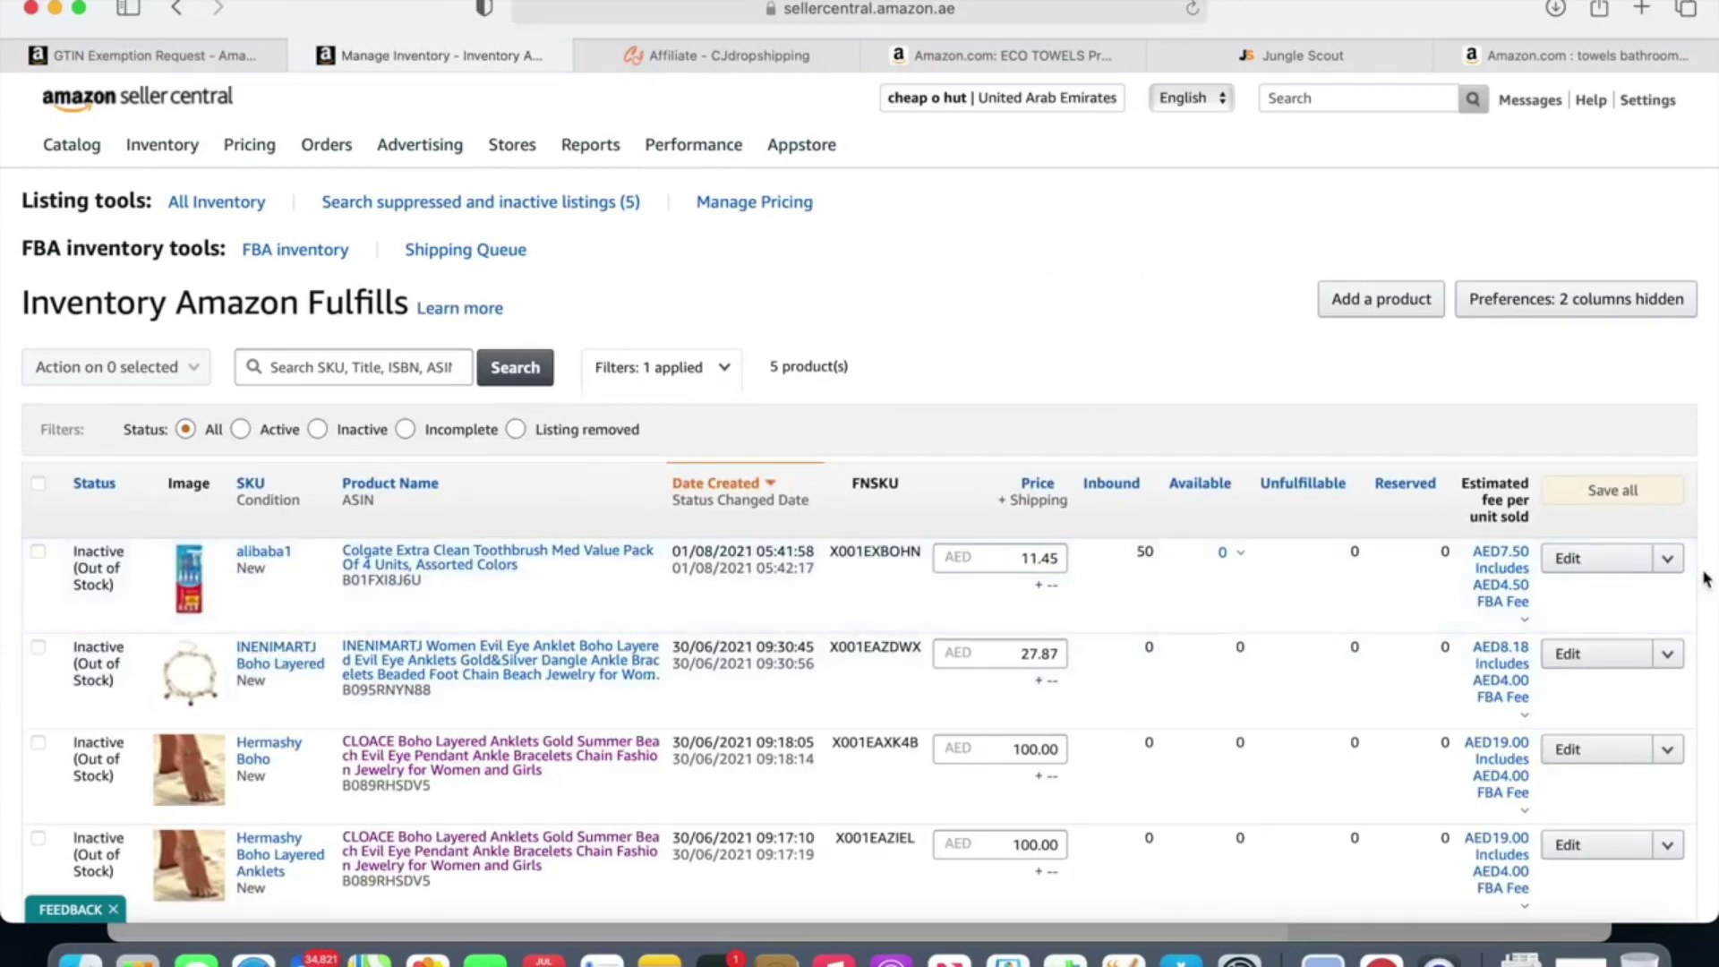
Step: View the Fulfilled by Merchant conversion page for the Colgate toothbrush listing and return to the FBA inventory without converting
left_click(1667, 559)
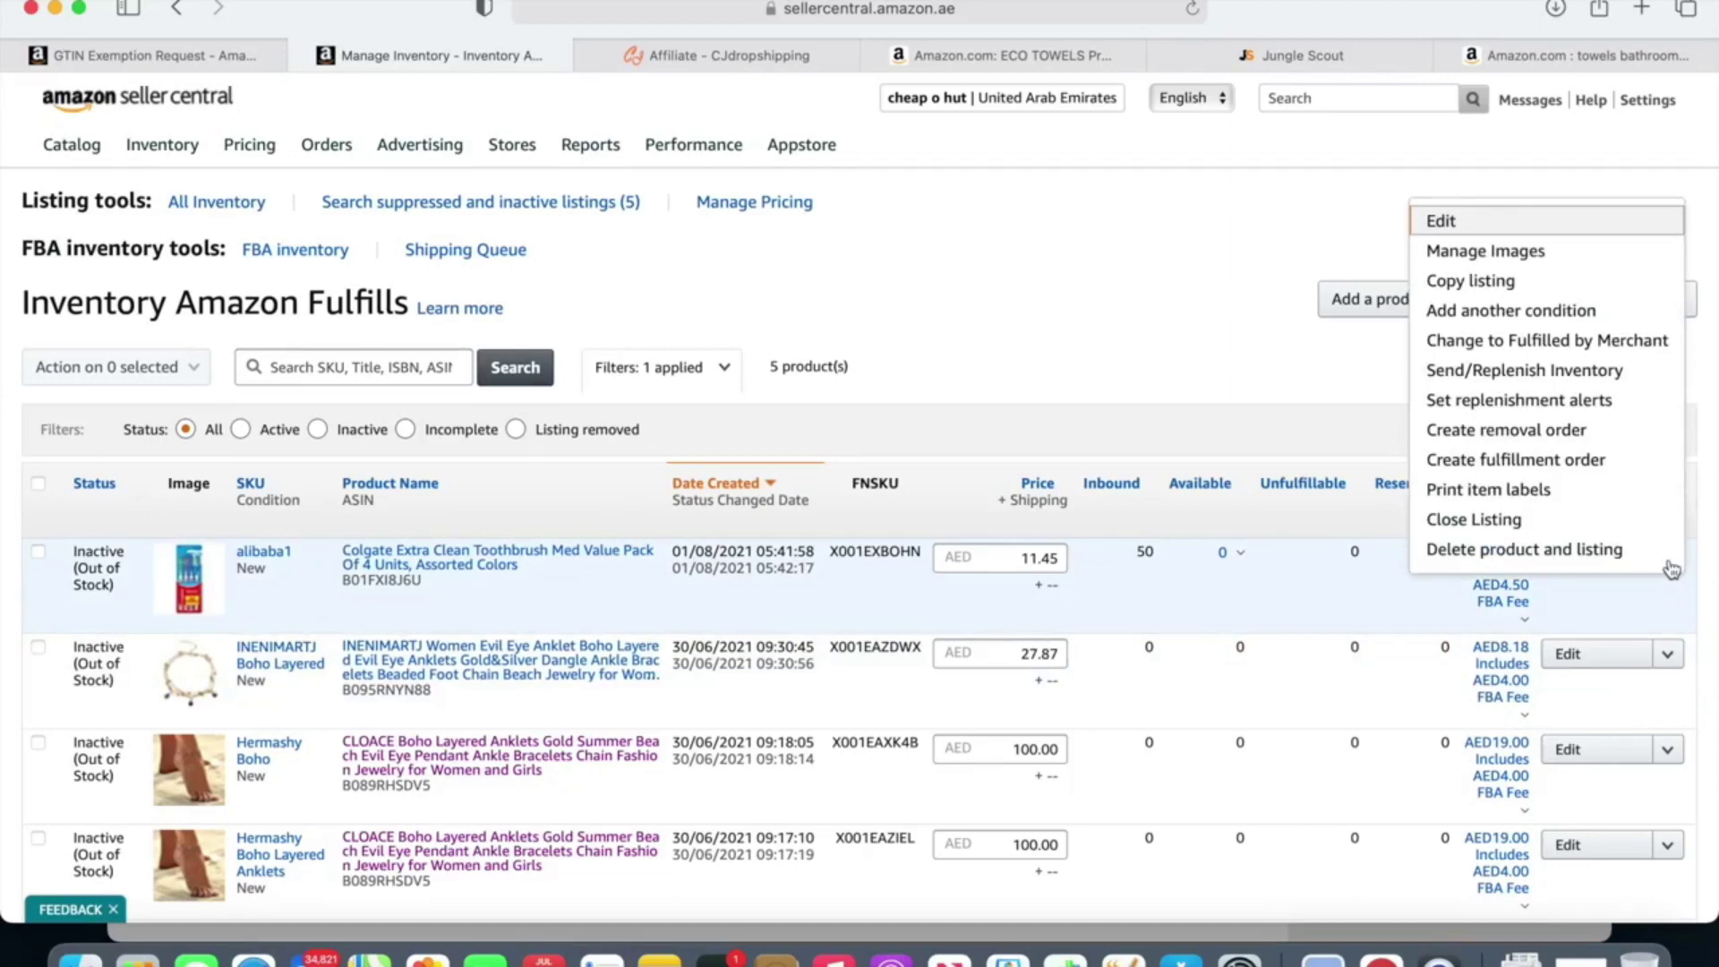
left_click(1574, 349)
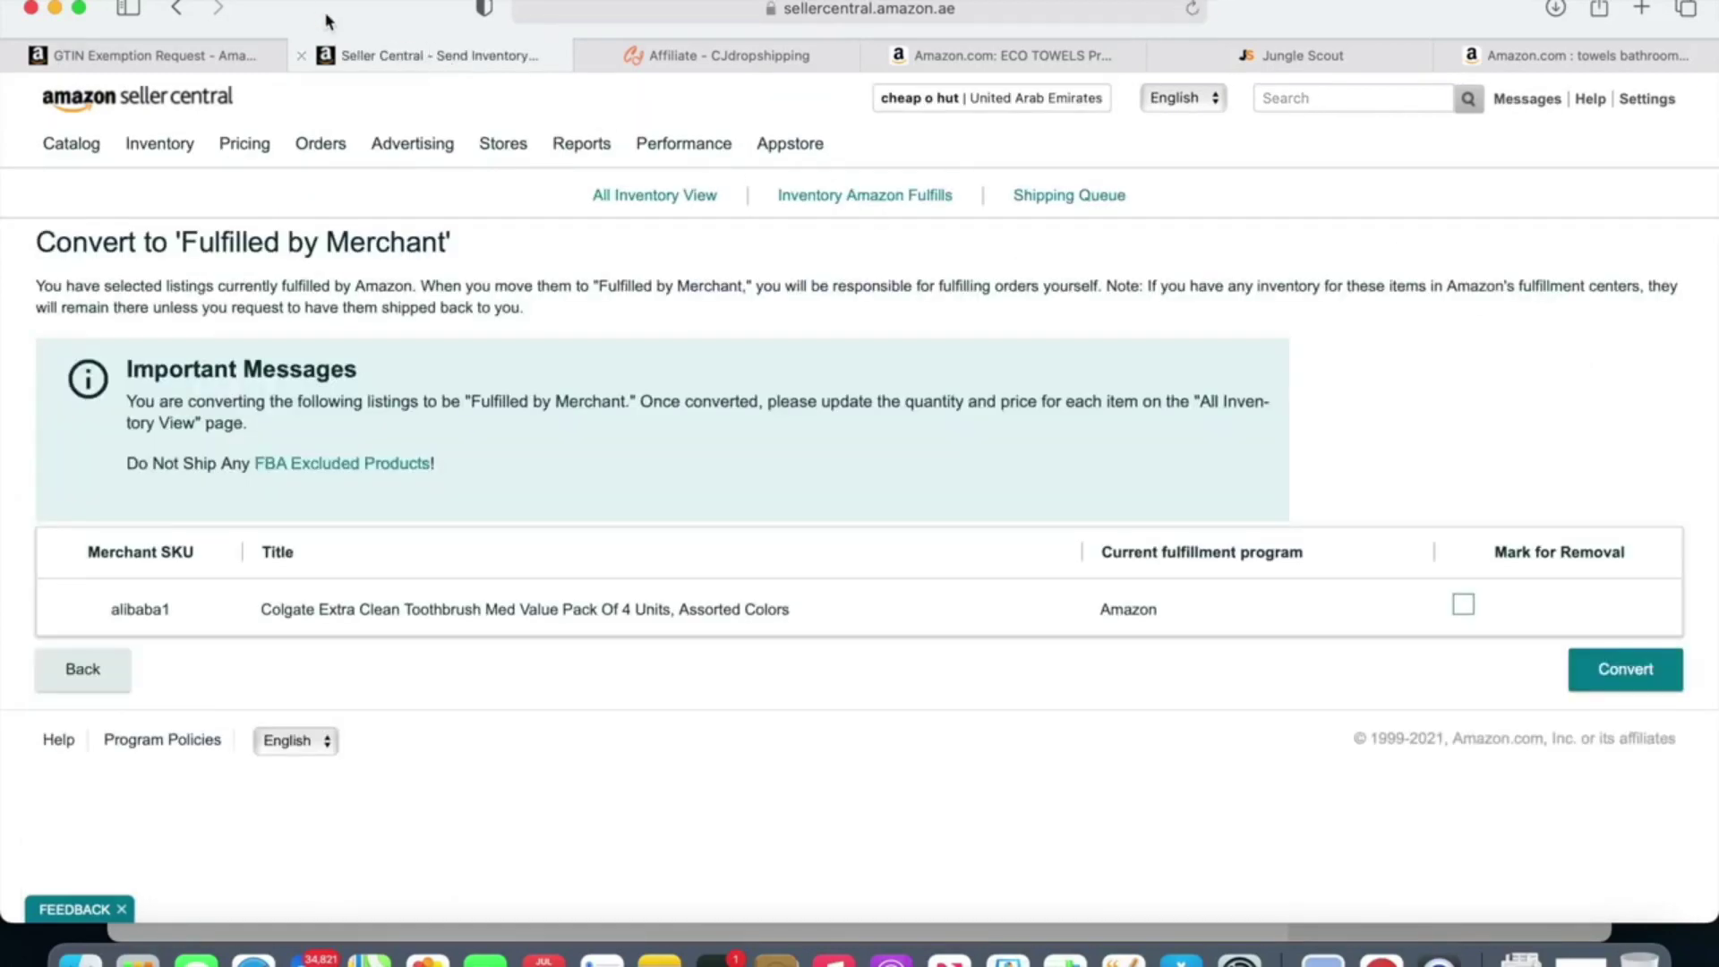
left_click(171, 19)
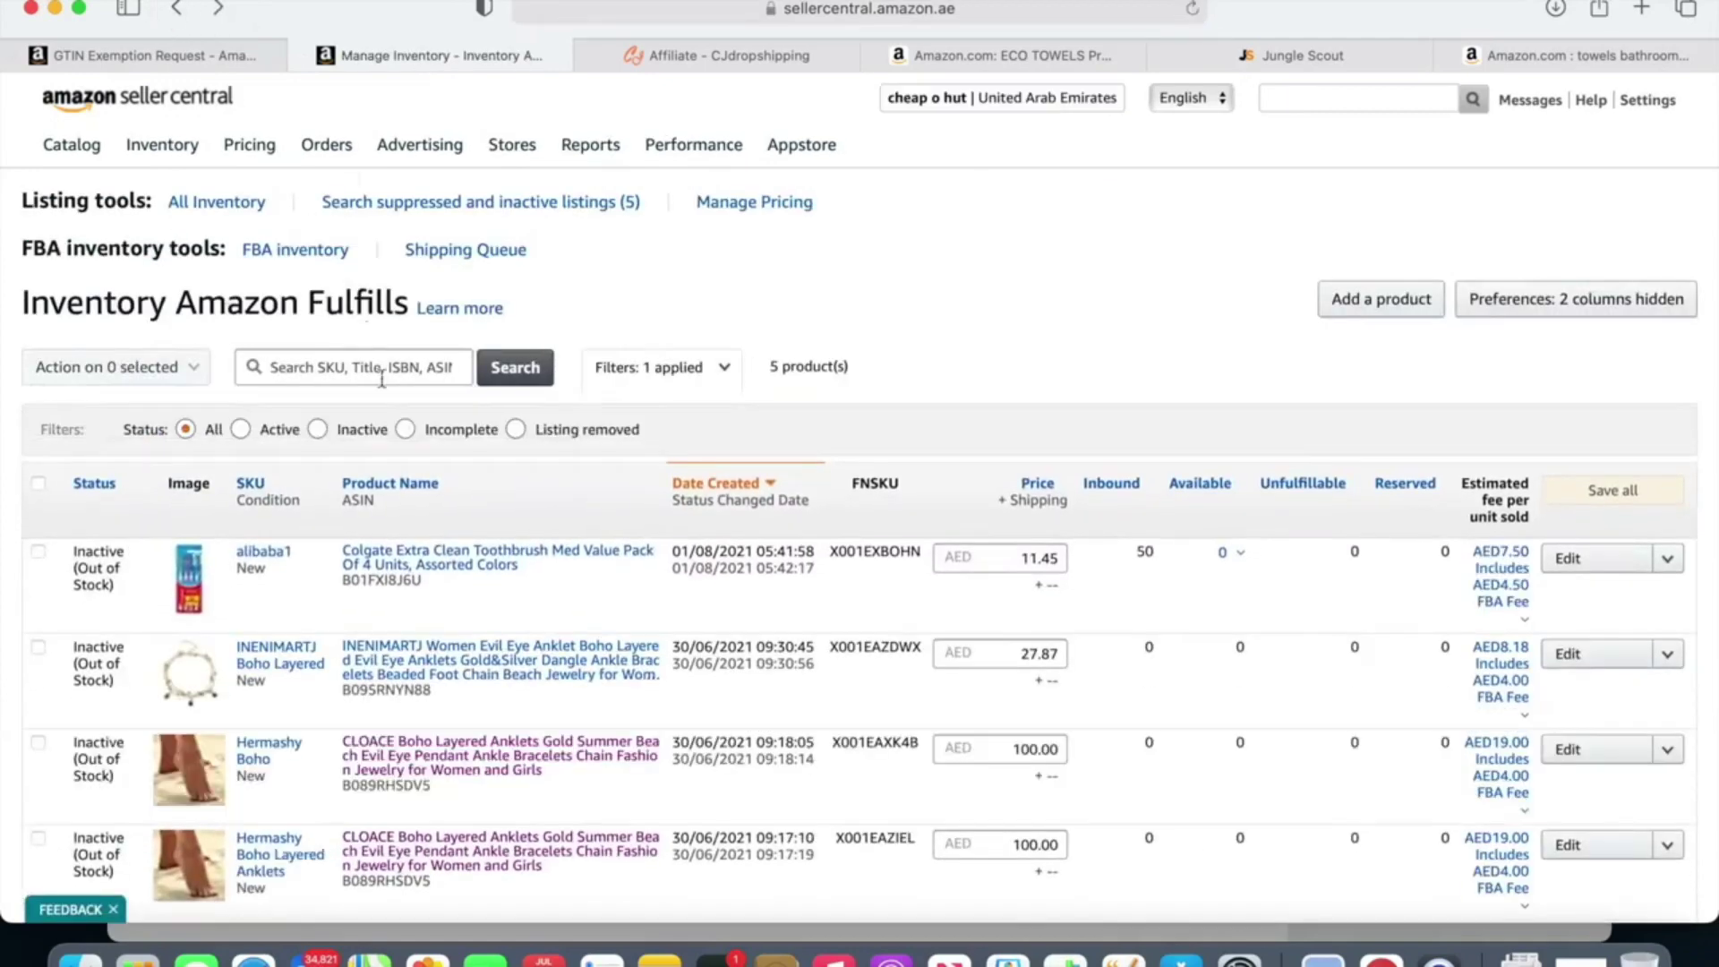
Step: Start Send/Replenish Inventory for the INENIMARTJ evil eye anklet listing
left_click(1667, 658)
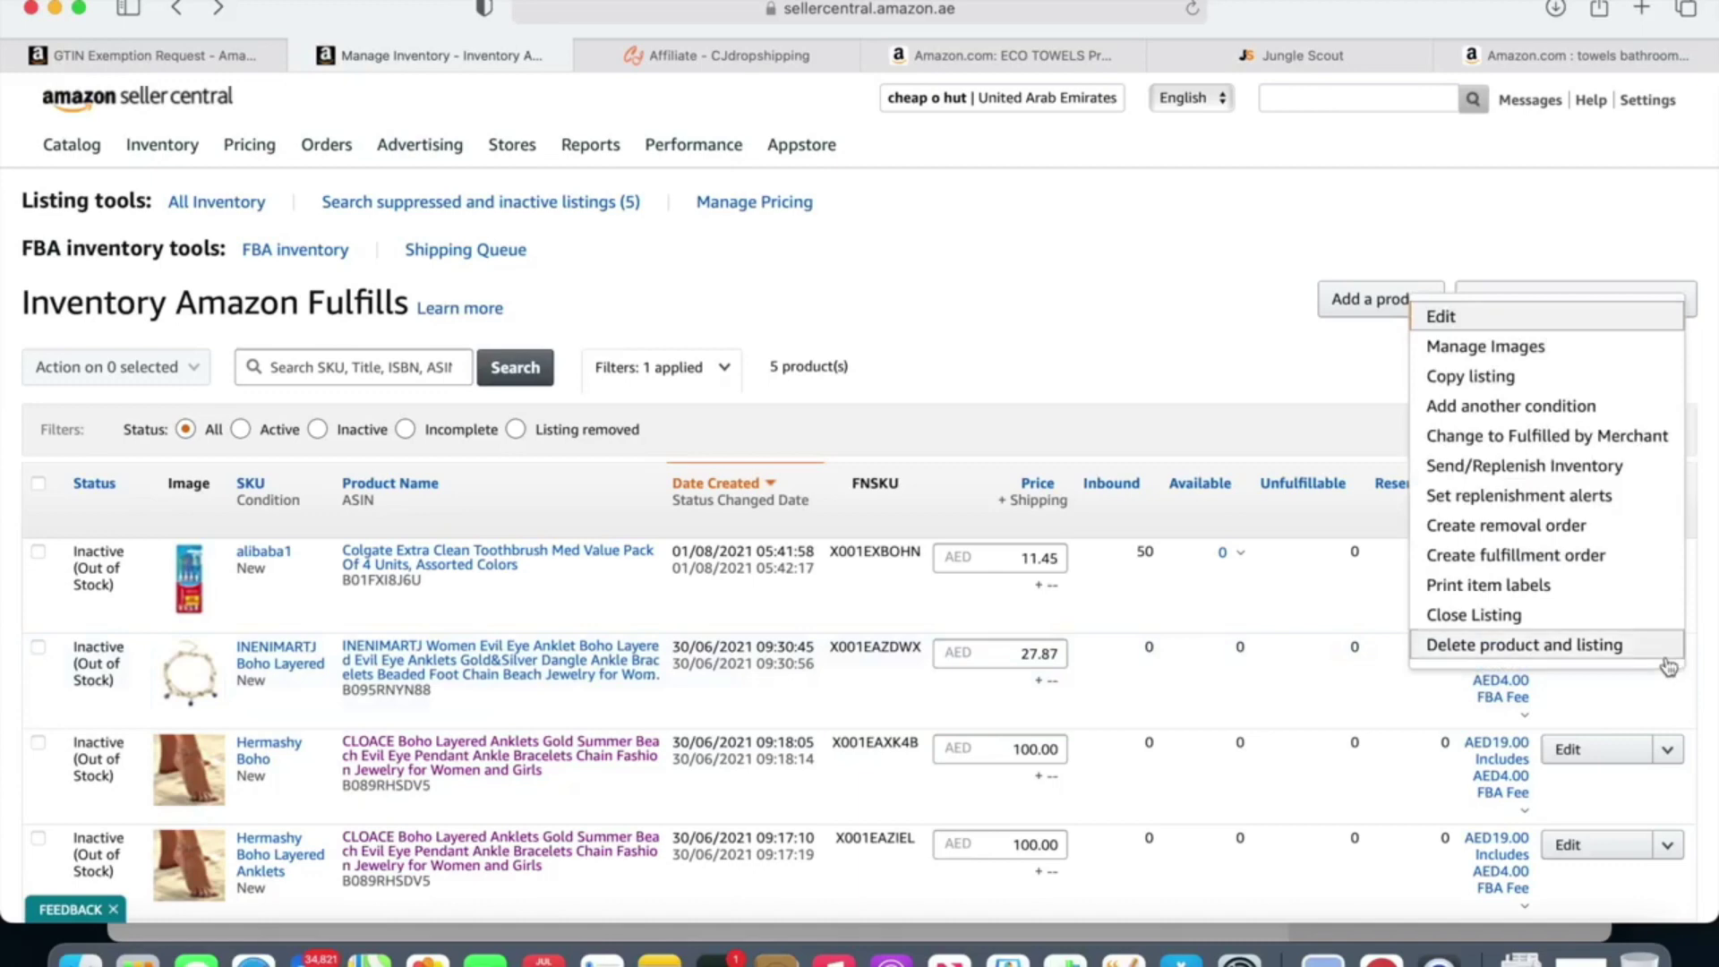
left_click(1582, 484)
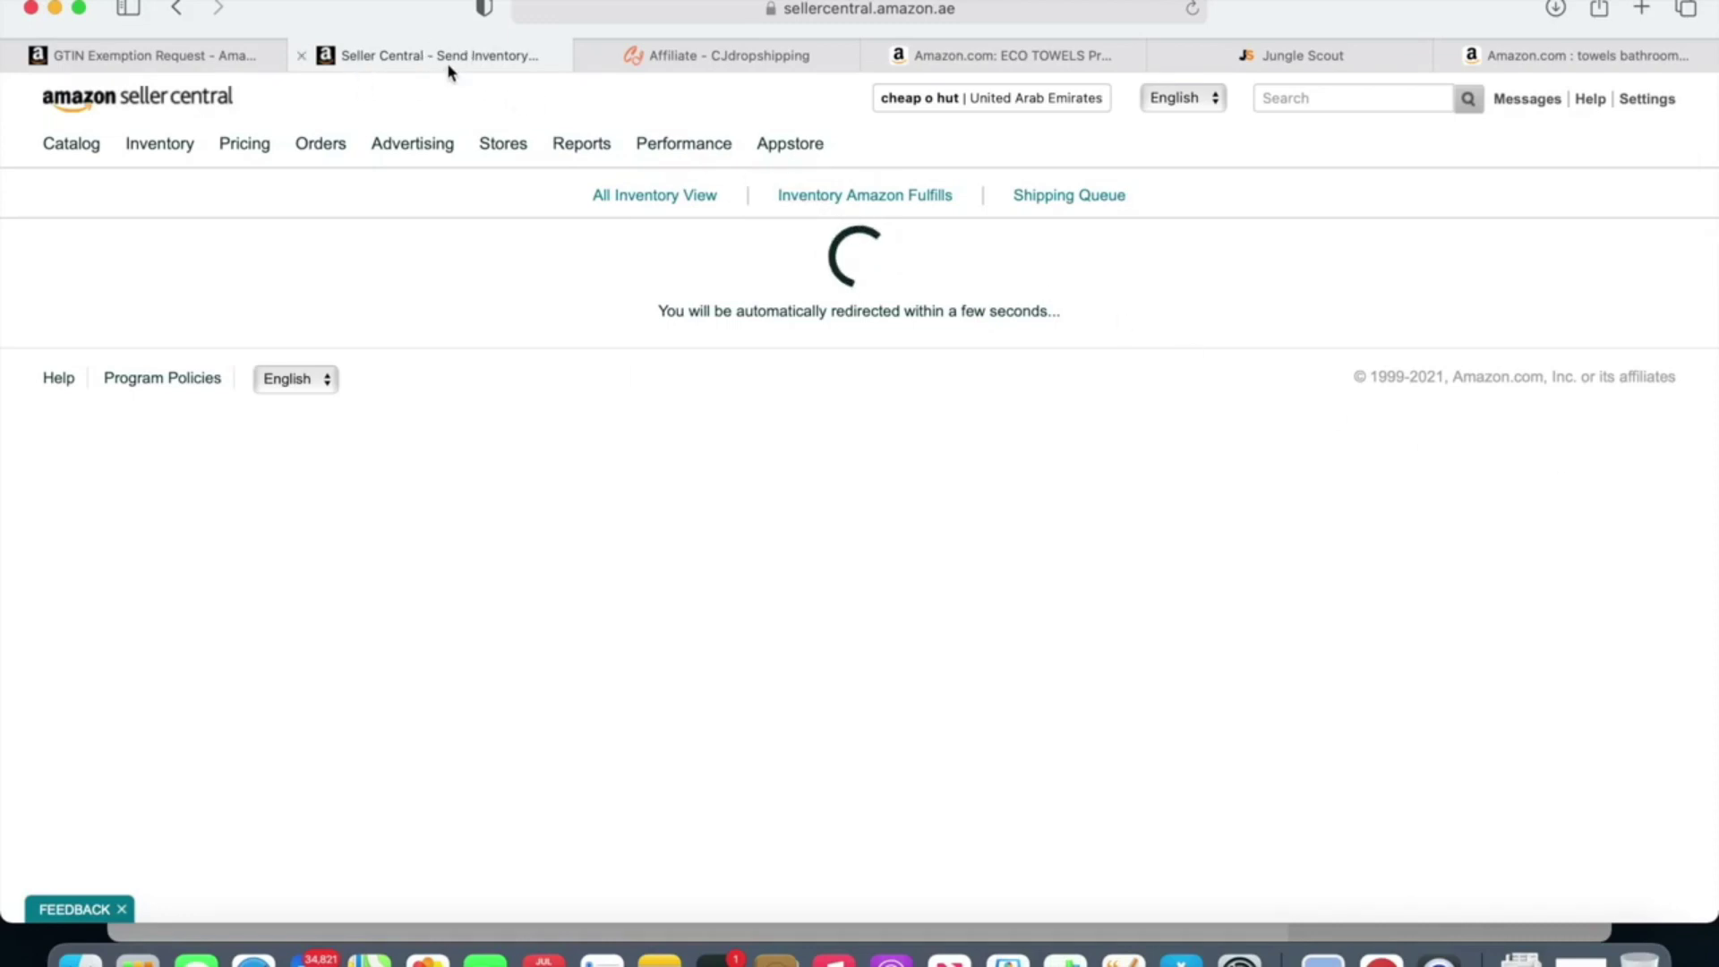
Step: Open the FBA inventory in the GTIN exemption browser tab and view the actions available for the Colgate toothbrush listing
left_click(222, 55)
mouse_move(164, 149)
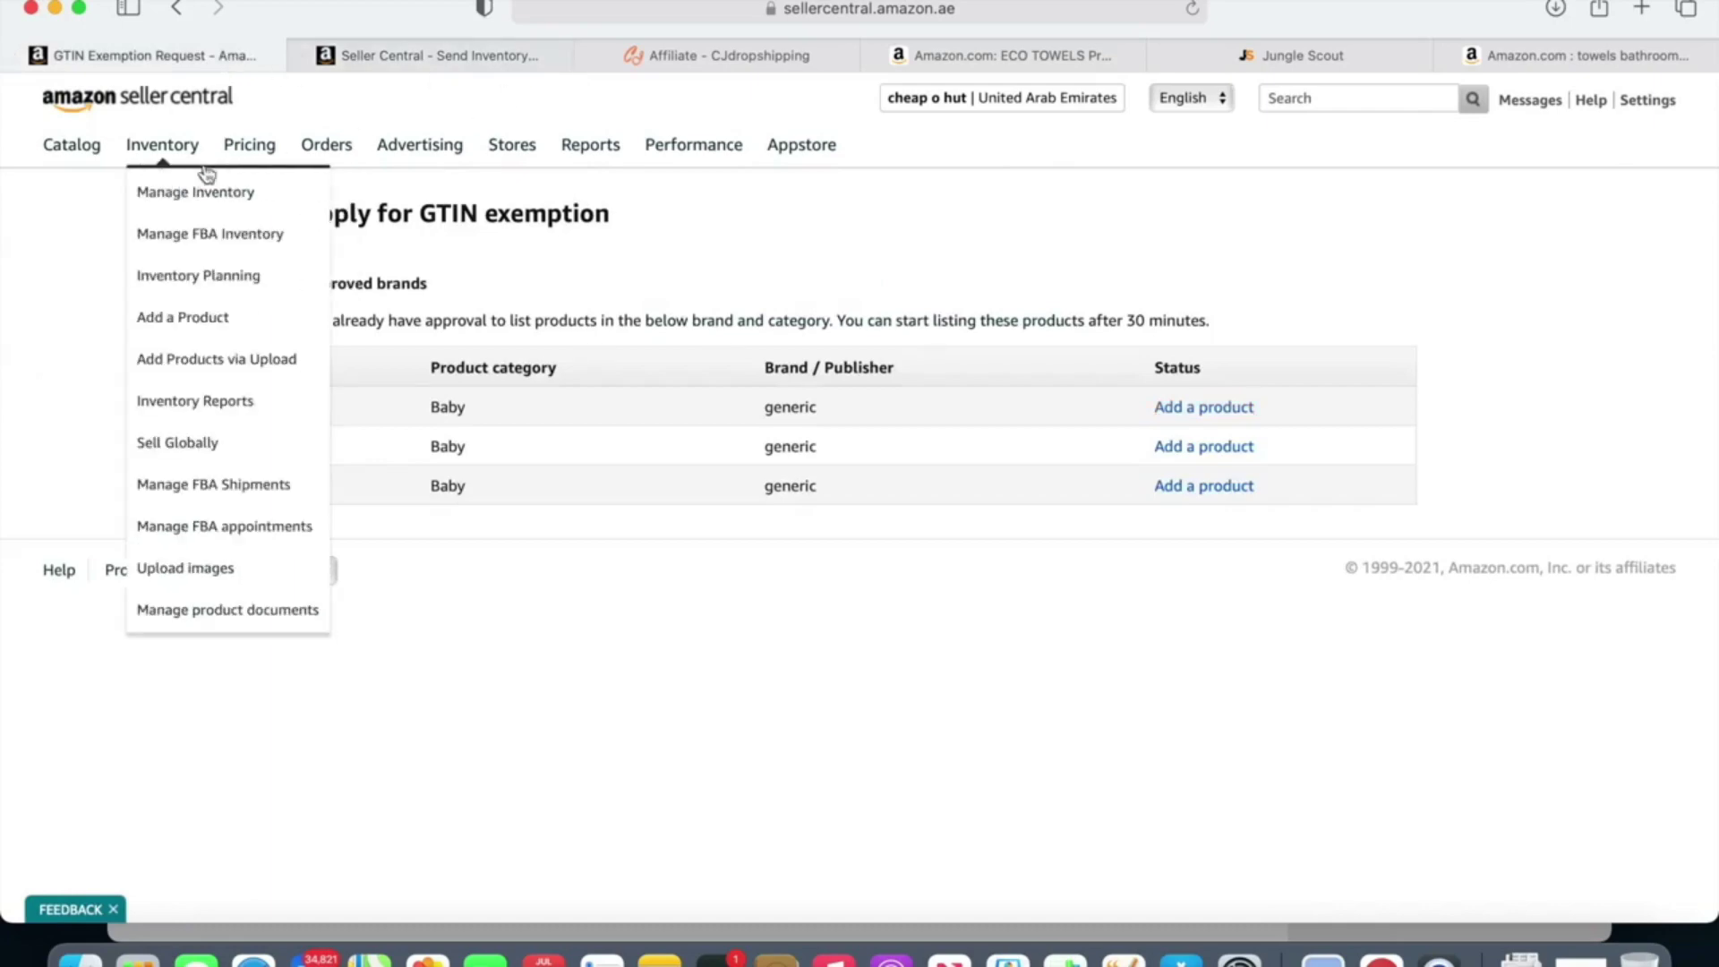
left_click(204, 235)
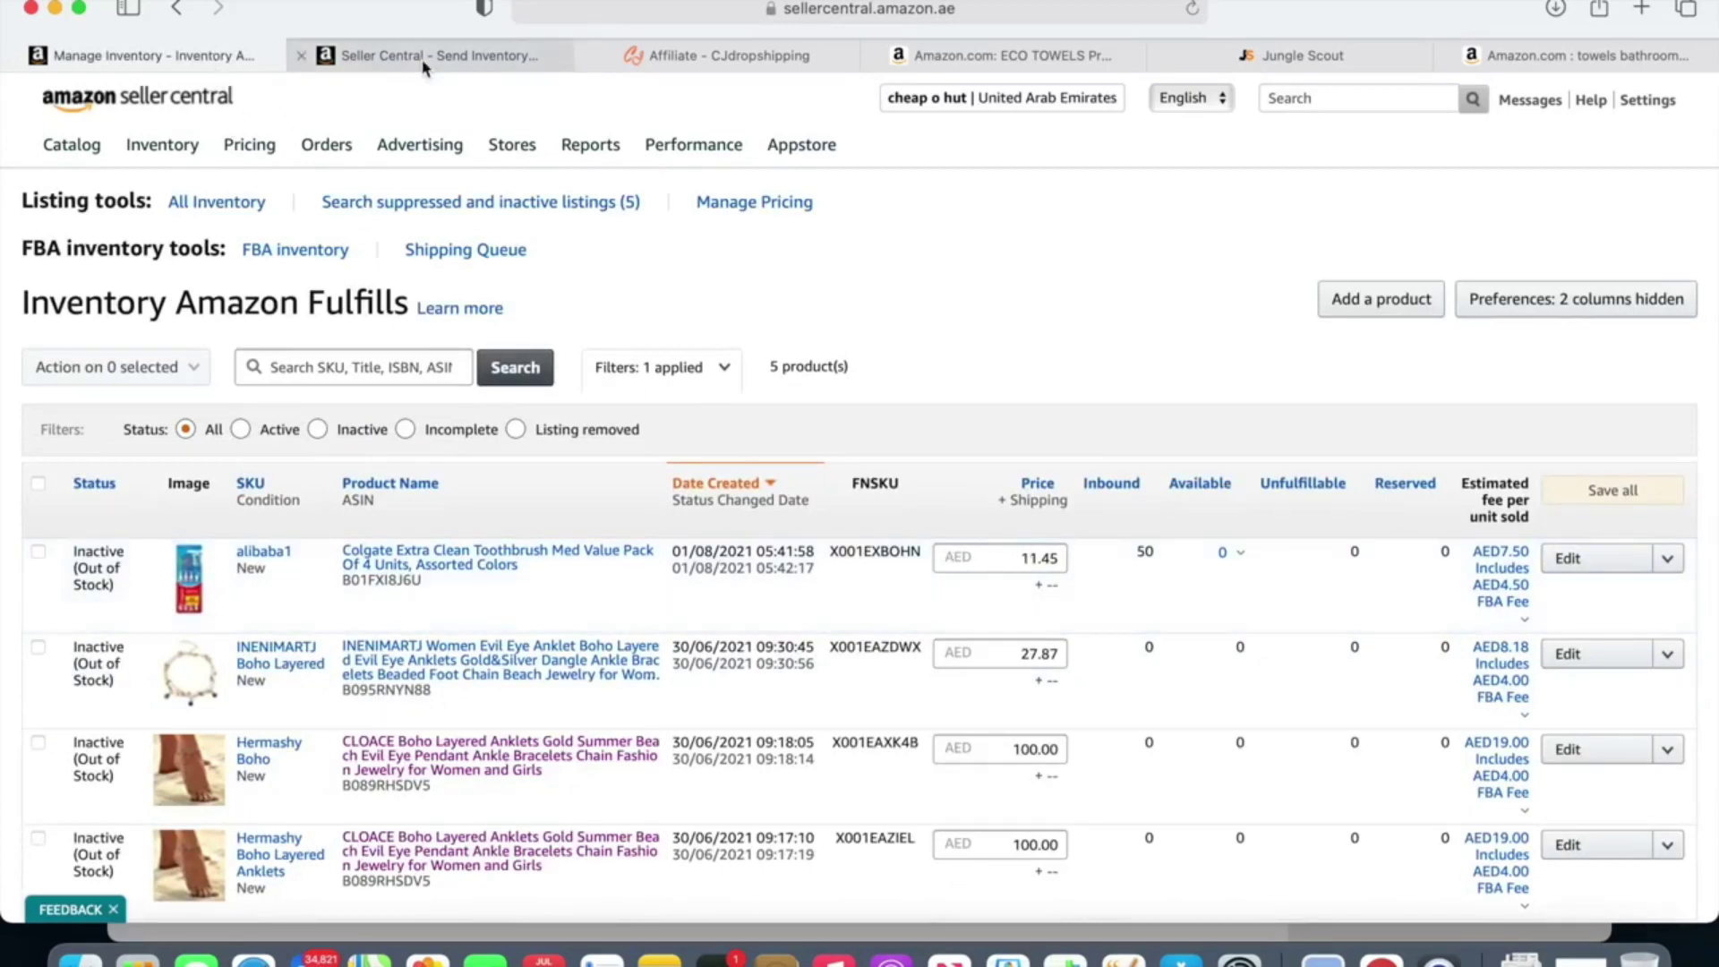
left_click(1667, 560)
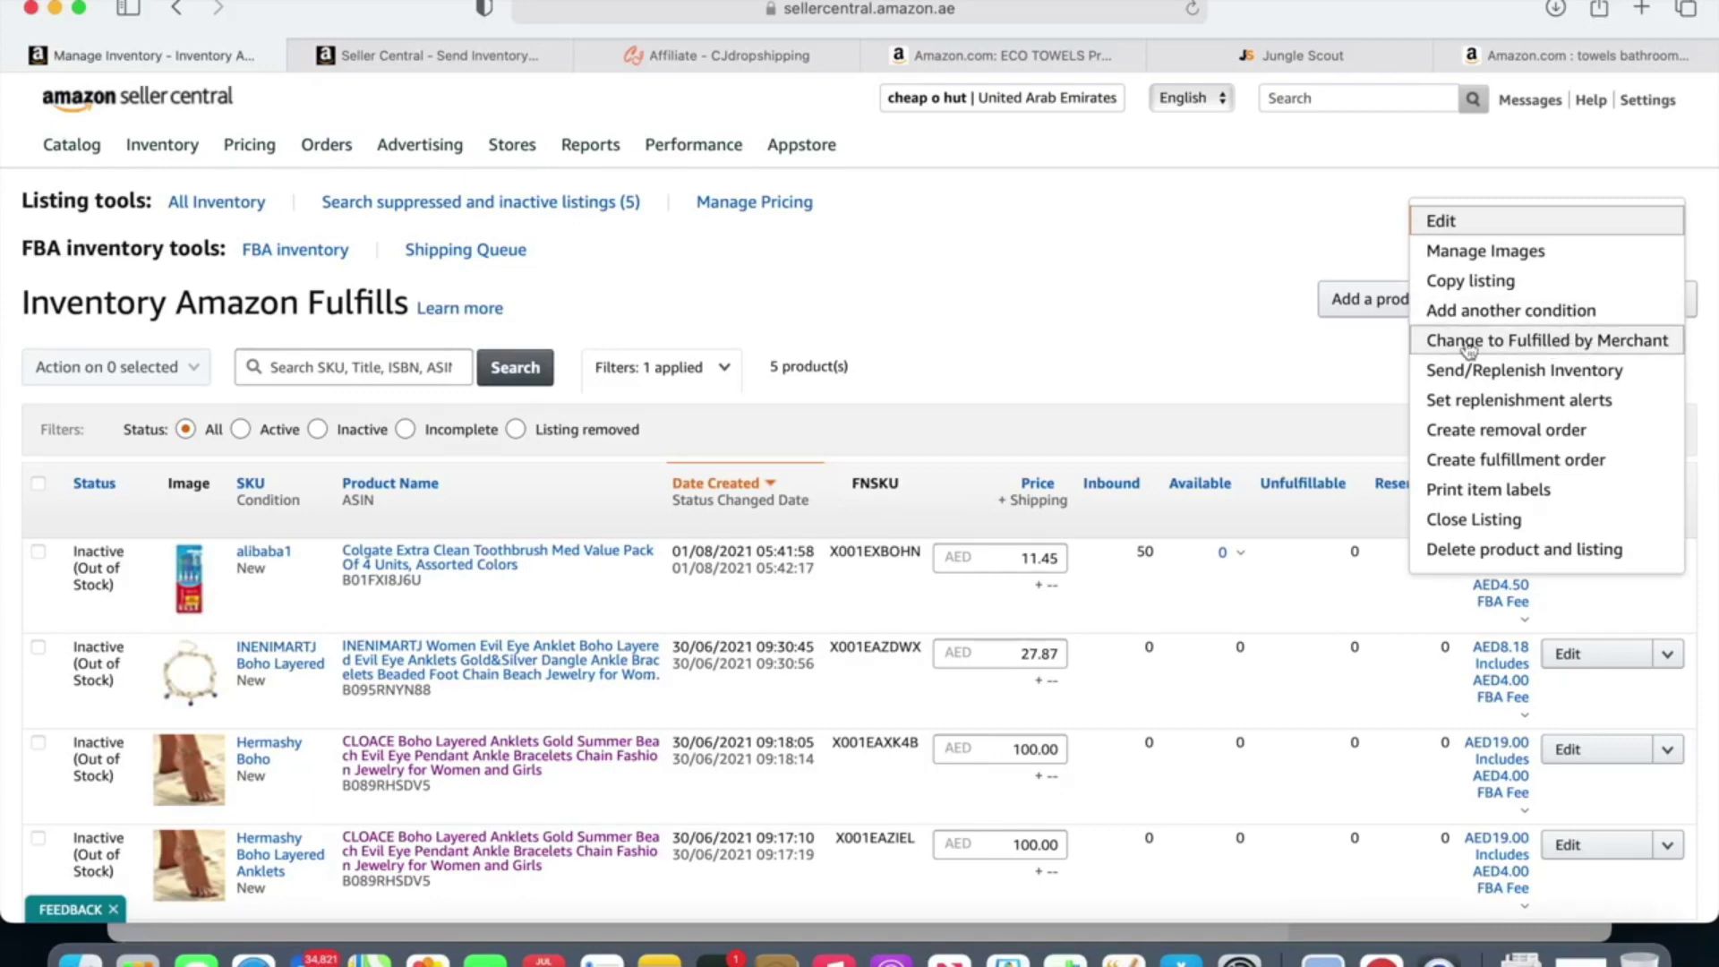
left_click(1172, 358)
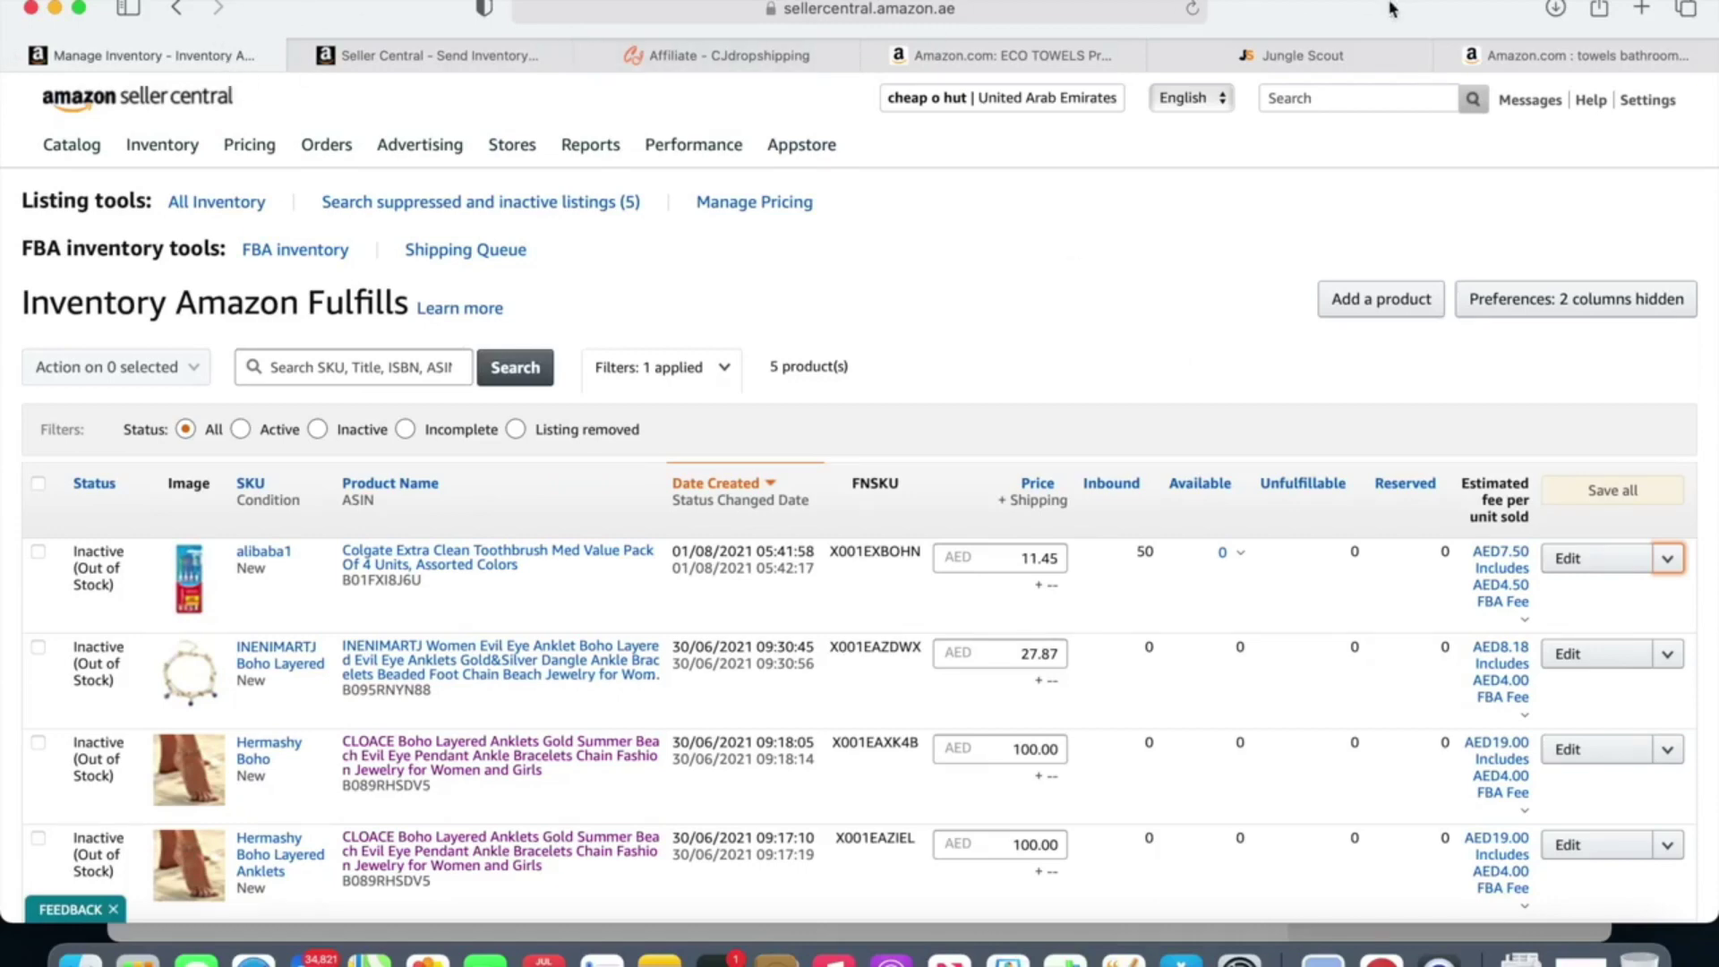
Step: Reload the FBA inventory page to check for the newly submitted towel listing
left_click(1192, 11)
left_click(1193, 12)
left_click(1195, 14)
left_click(1195, 14)
left_click(1195, 14)
left_click(1195, 13)
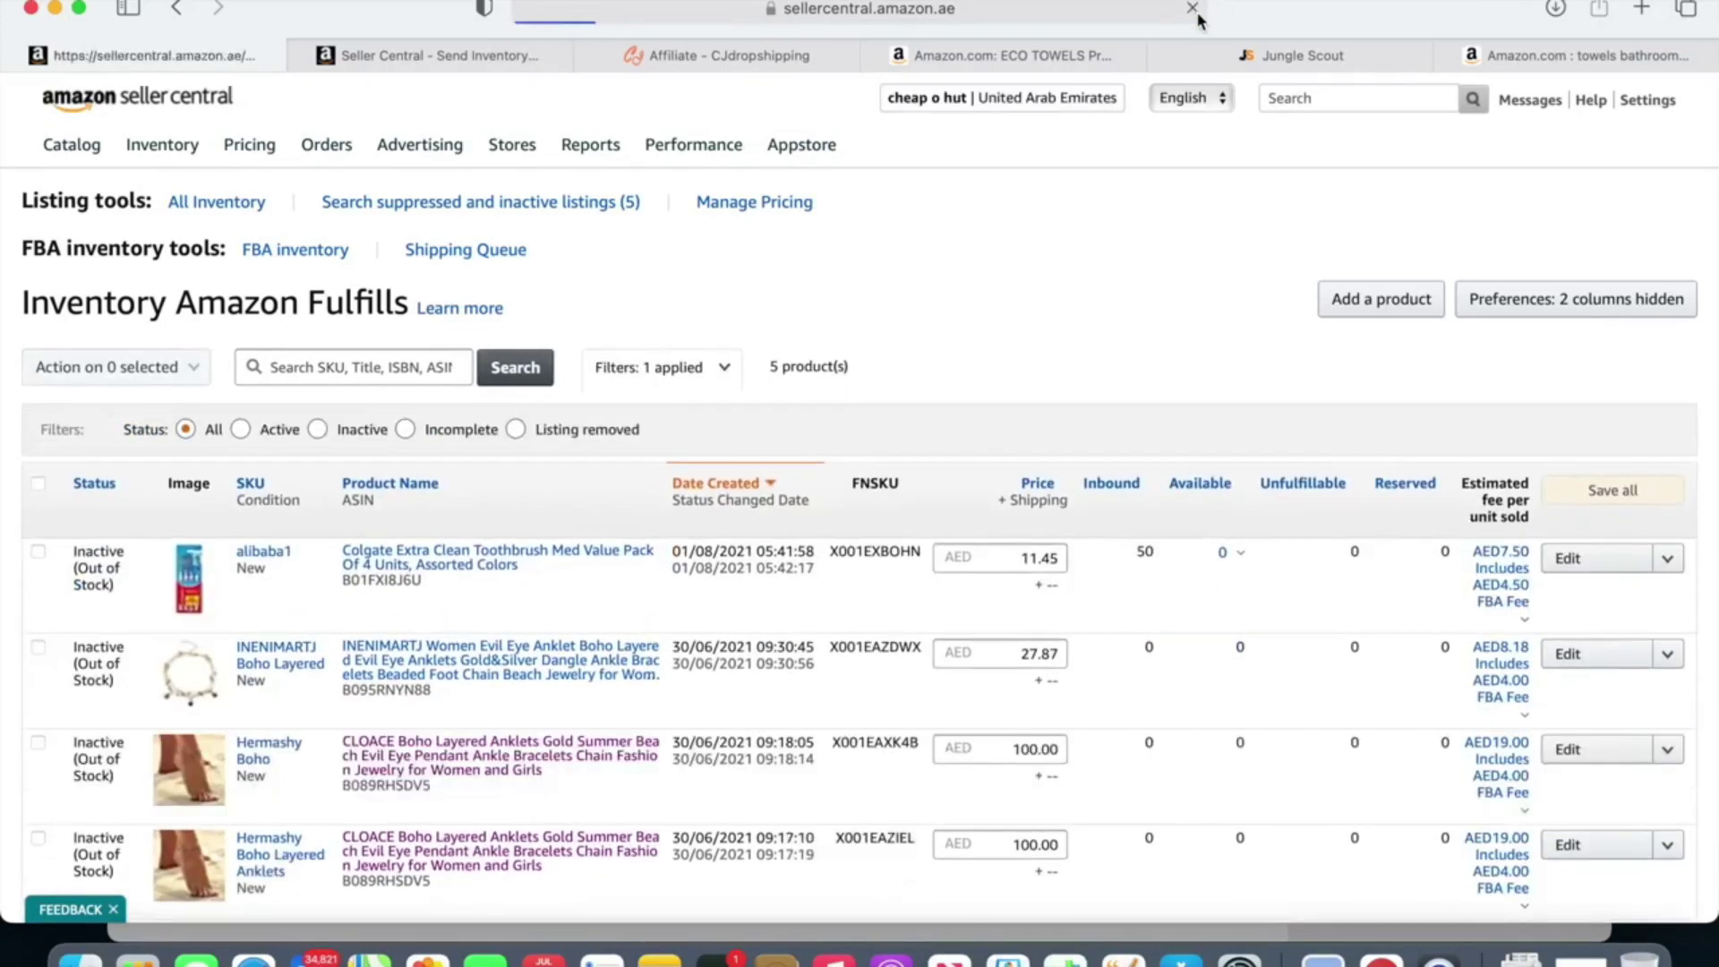